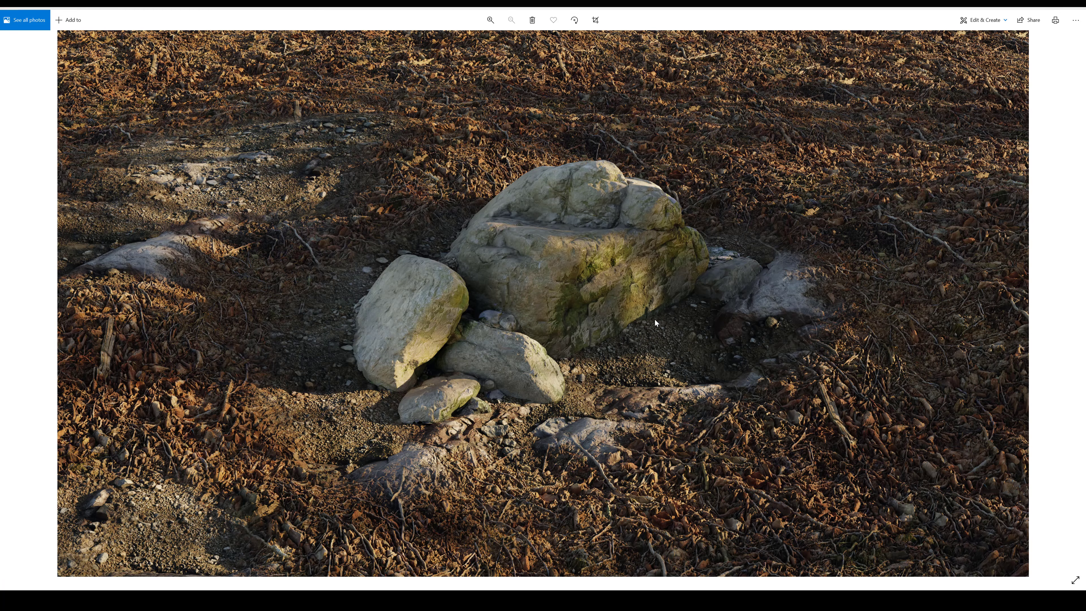
# View the frosted variant of the rock render and switch to the finished Blender scene to inspect its rock and ground objects
pyautogui.press('Right')
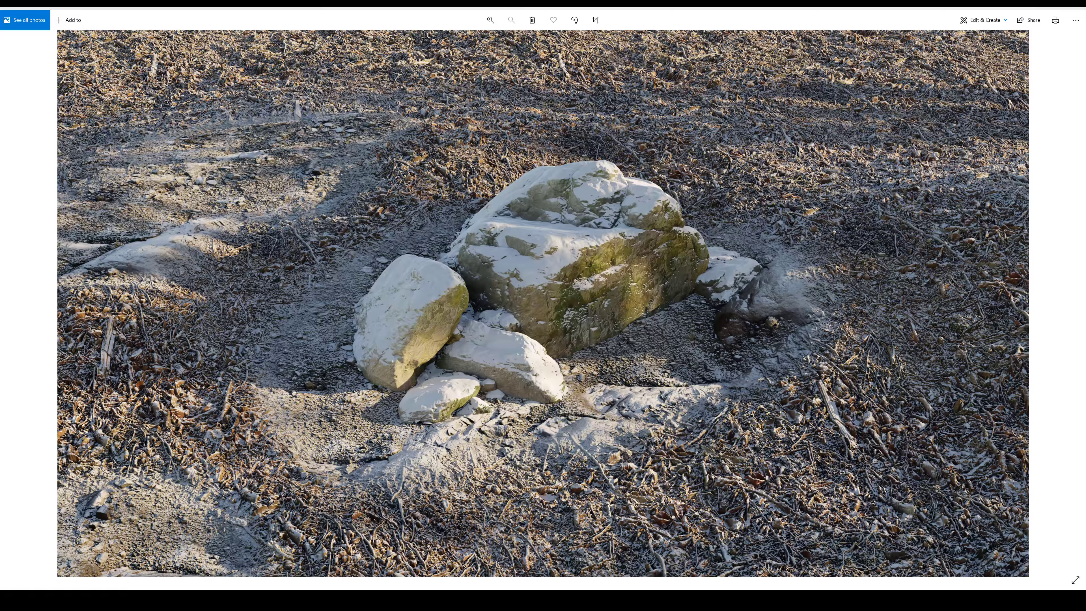
pyautogui.click(495, 538)
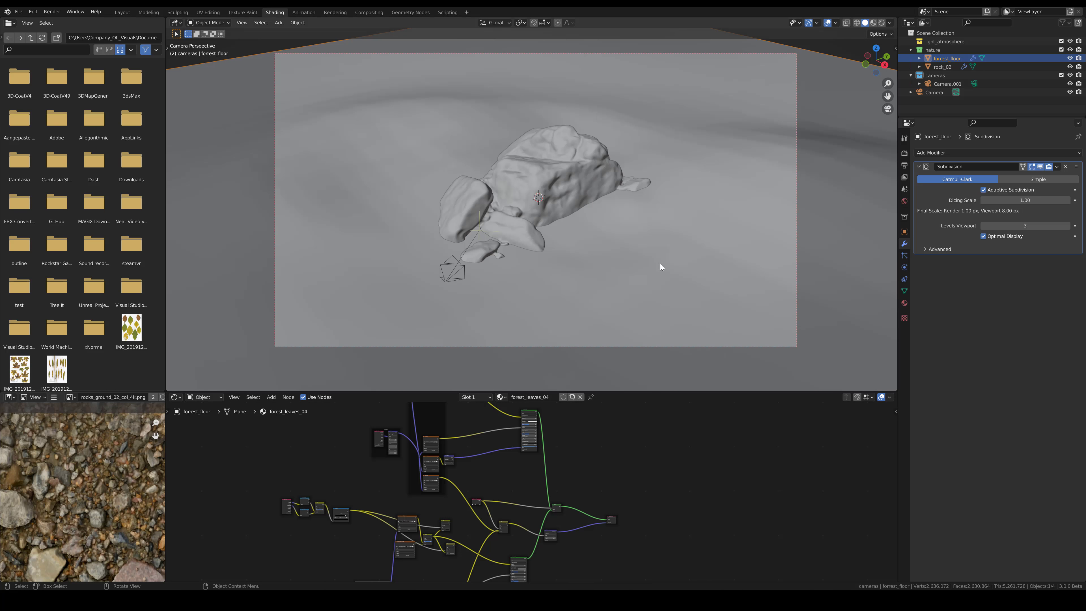
pyautogui.scroll(-3, 686, 243)
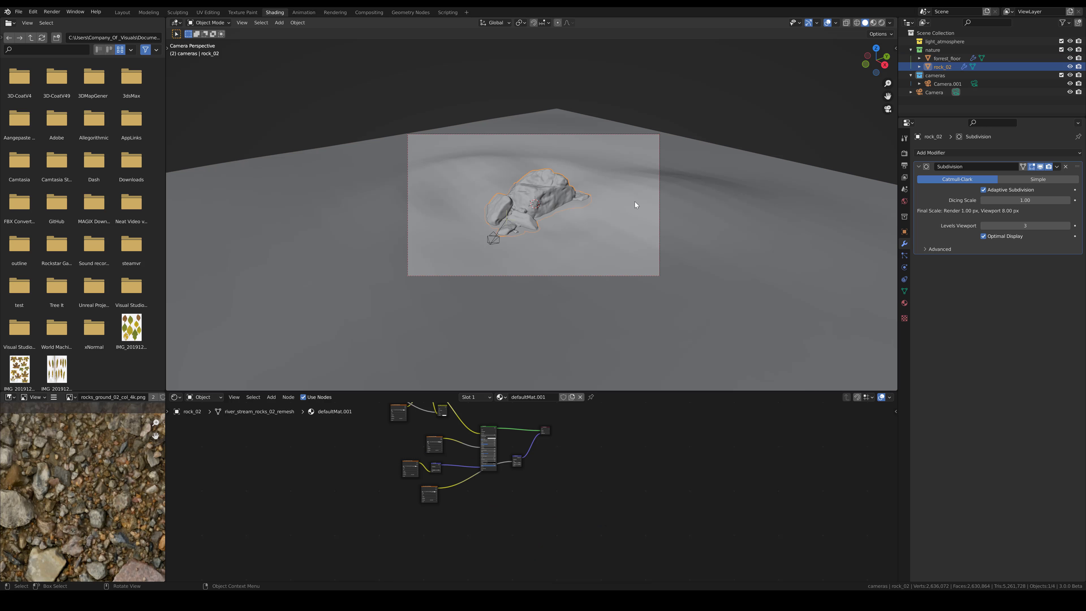
pyautogui.scroll(-4, 634, 203)
pyautogui.scroll(3, 624, 209)
pyautogui.scroll(1, 590, 244)
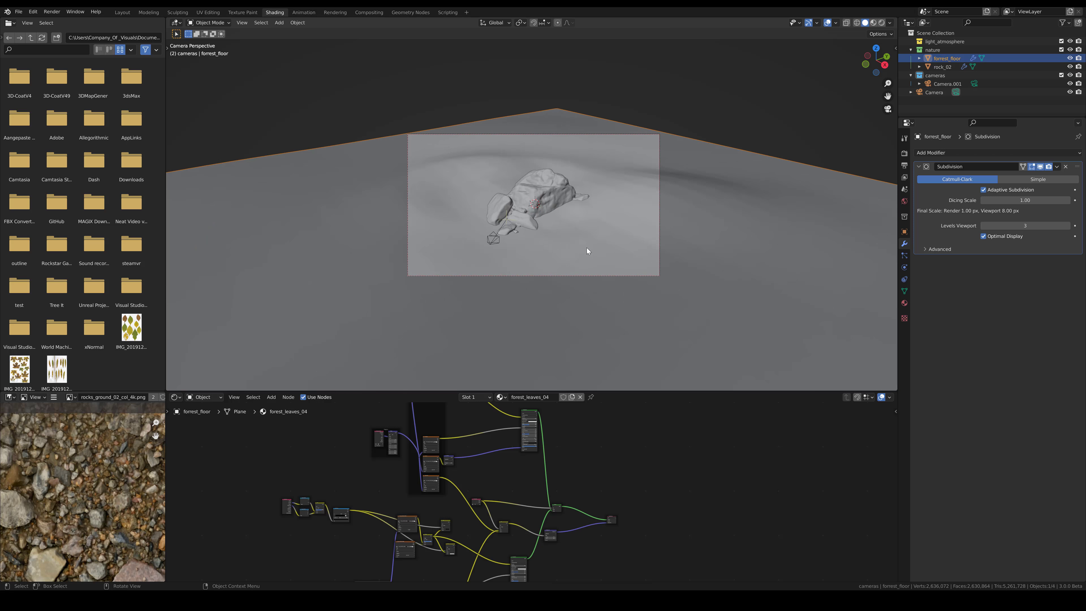
# Examine the forest_leaves_04 material's node tree and display the forrest_floor object in Vertex Paint mode
pyautogui.scroll(2, 575, 466)
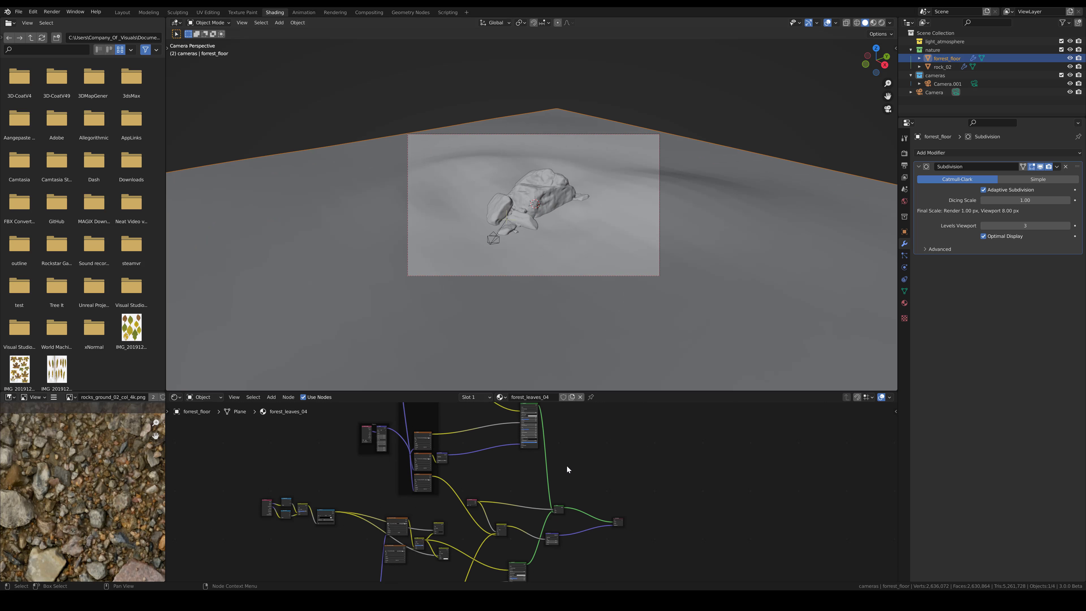
pyautogui.scroll(3, 567, 467)
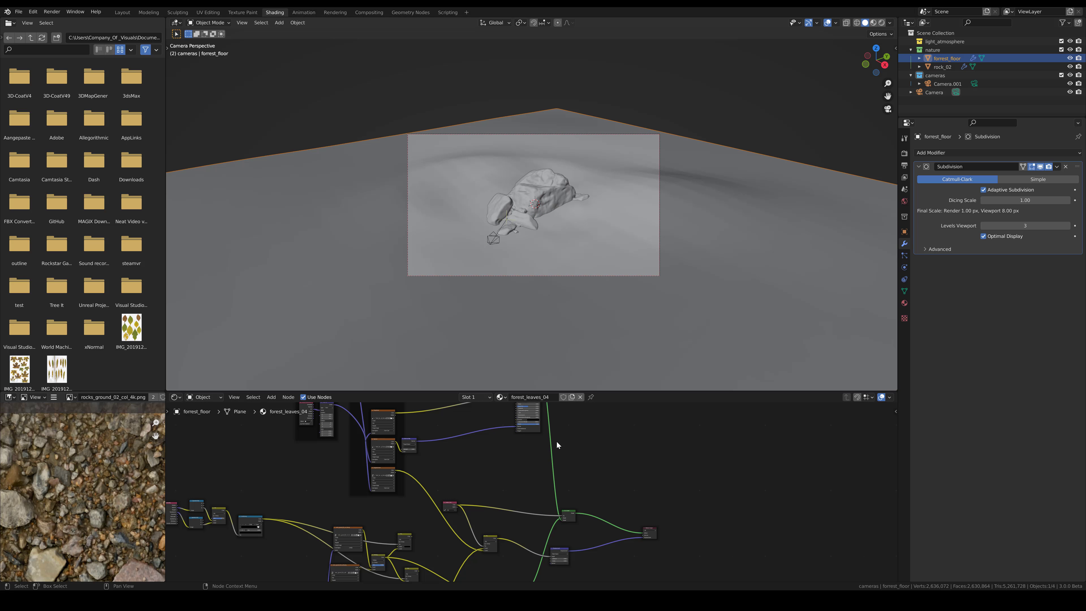
pyautogui.moveTo(583, 540); pyautogui.dragTo(584, 430, button='middle')
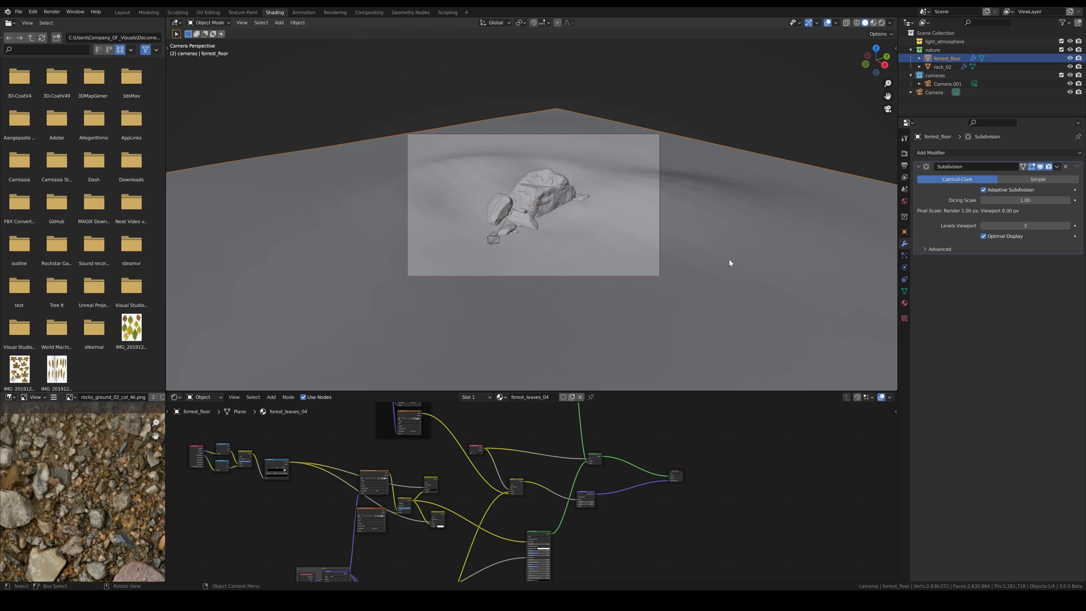
pyautogui.click(208, 22)
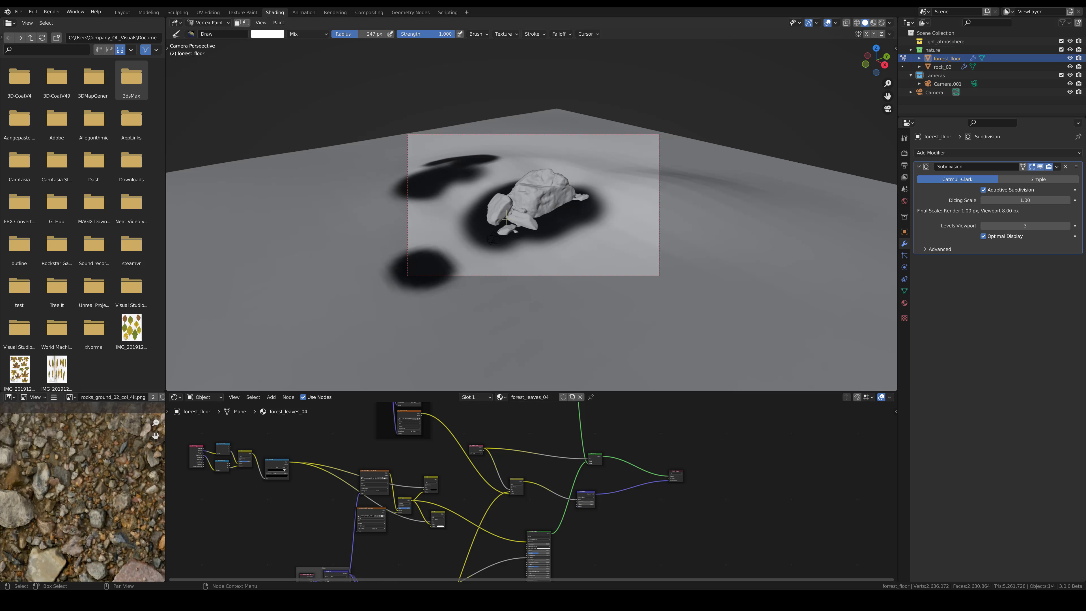
# Switch to the new default Blender scene and delete its cube and light
pyautogui.moveTo(431, 601)
pyautogui.click(389, 554)
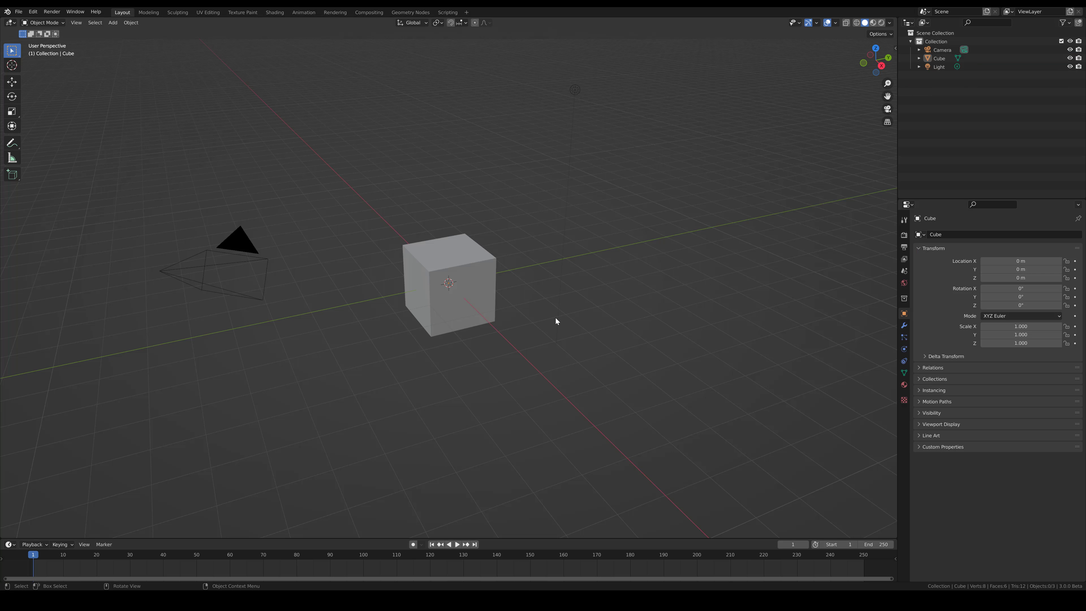
pyautogui.click(461, 298)
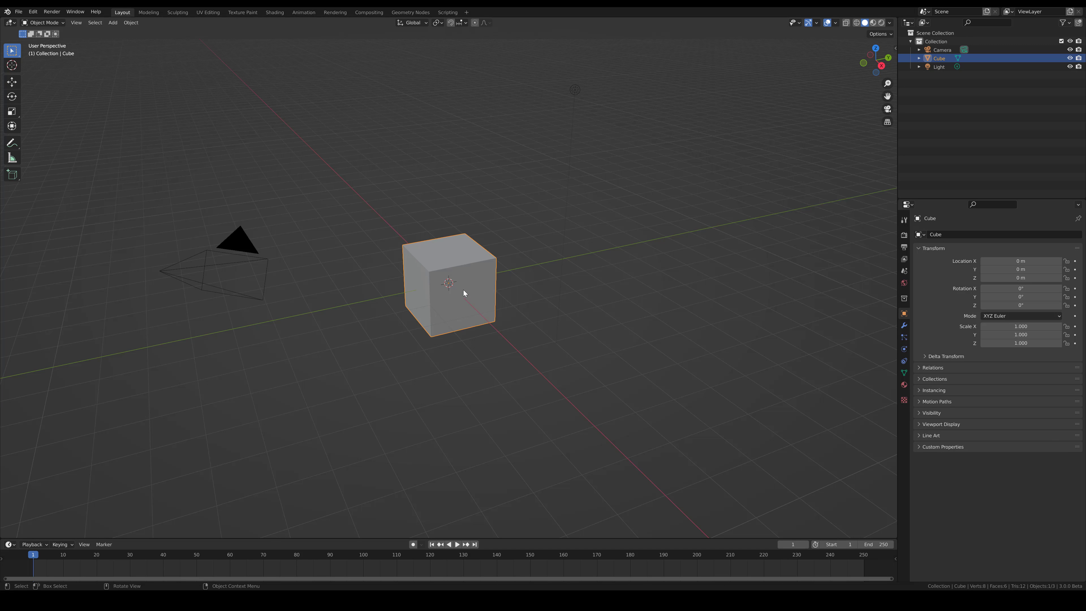
pyautogui.press('Delete')
pyautogui.click(577, 94)
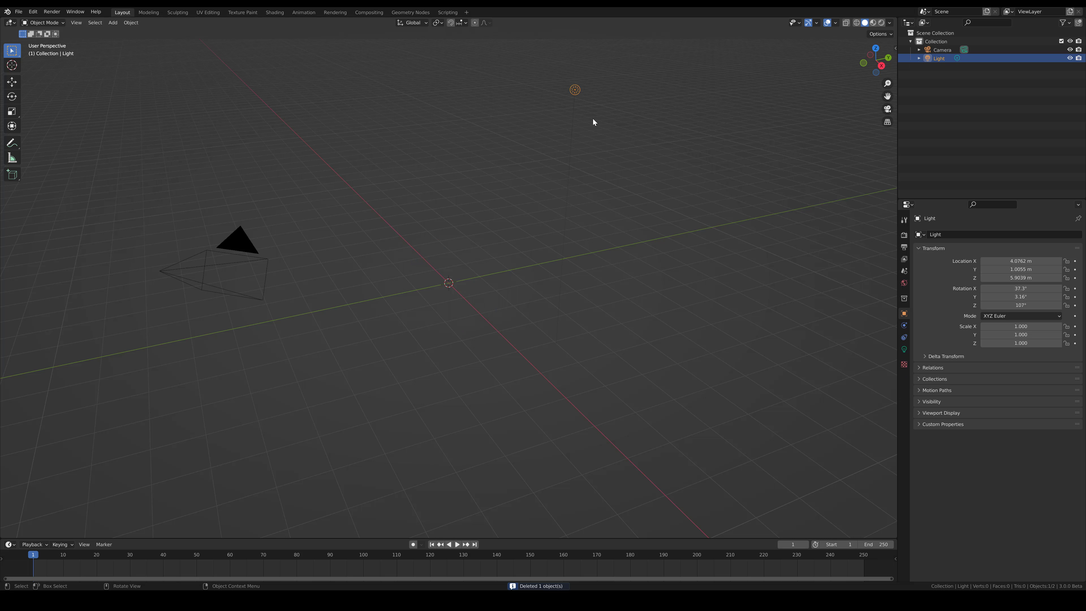
pyautogui.press('Delete')
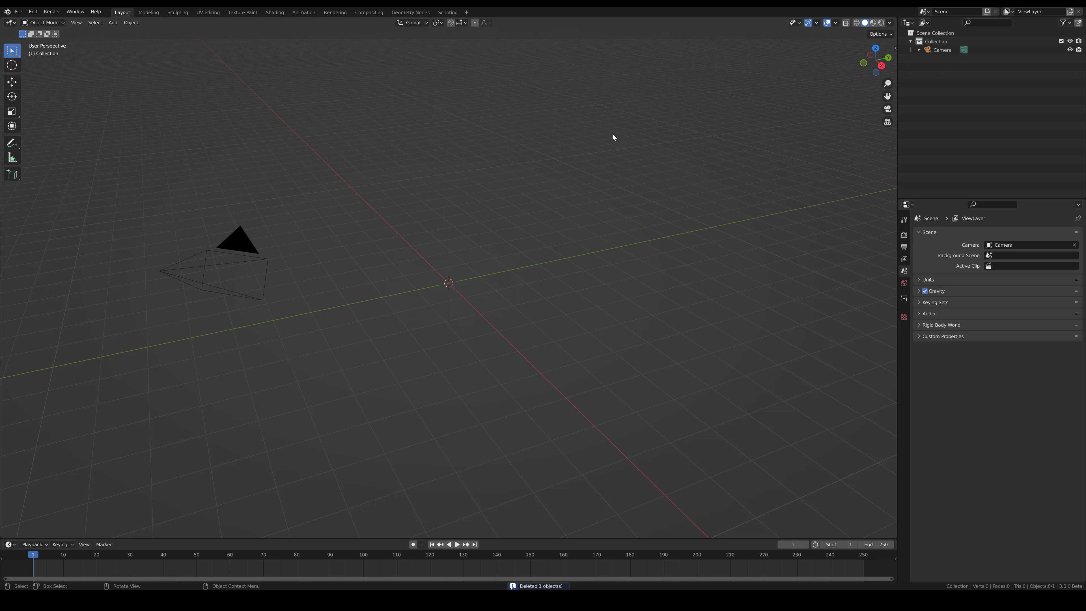
# Rename the default collection as nature
pyautogui.doubleClick(934, 42)
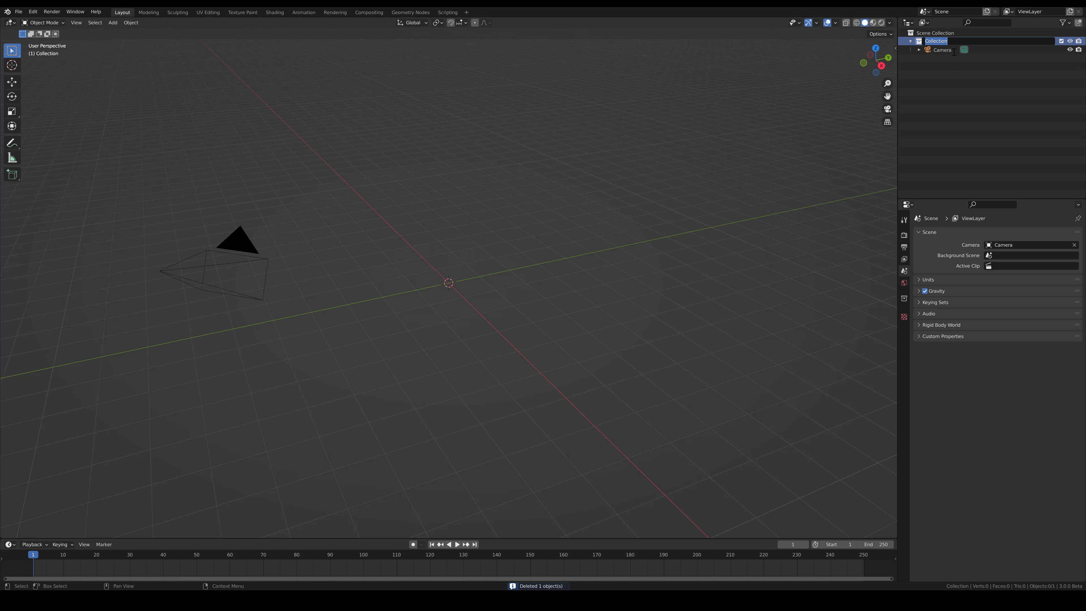
pyautogui.write('nature')
pyautogui.press('Return')
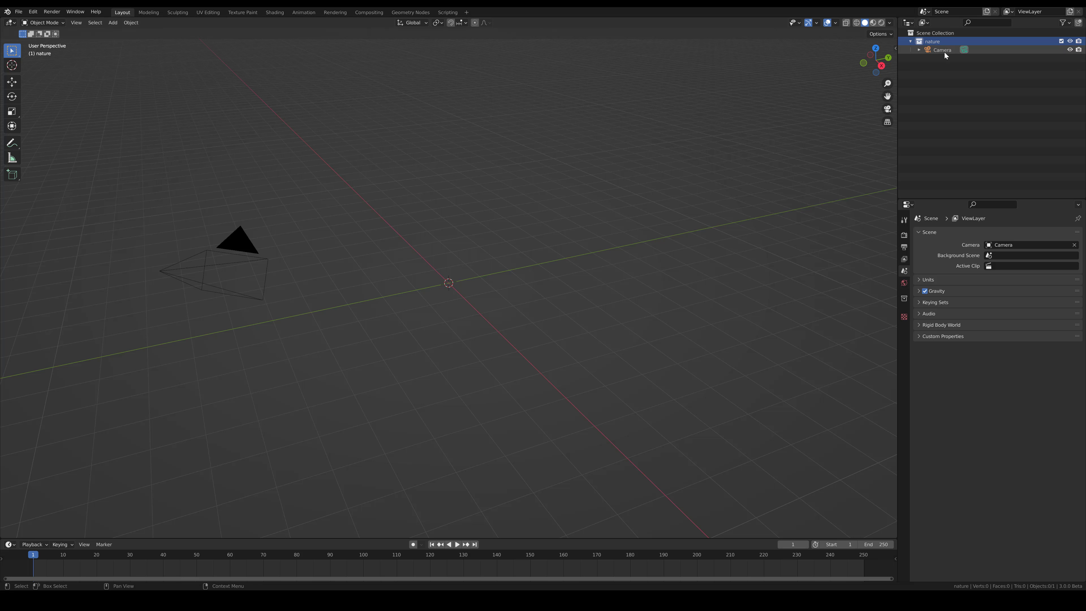
# Create a new collection named cameras under the Scene Collection and move the camera into it
pyautogui.rightClick(935, 36)
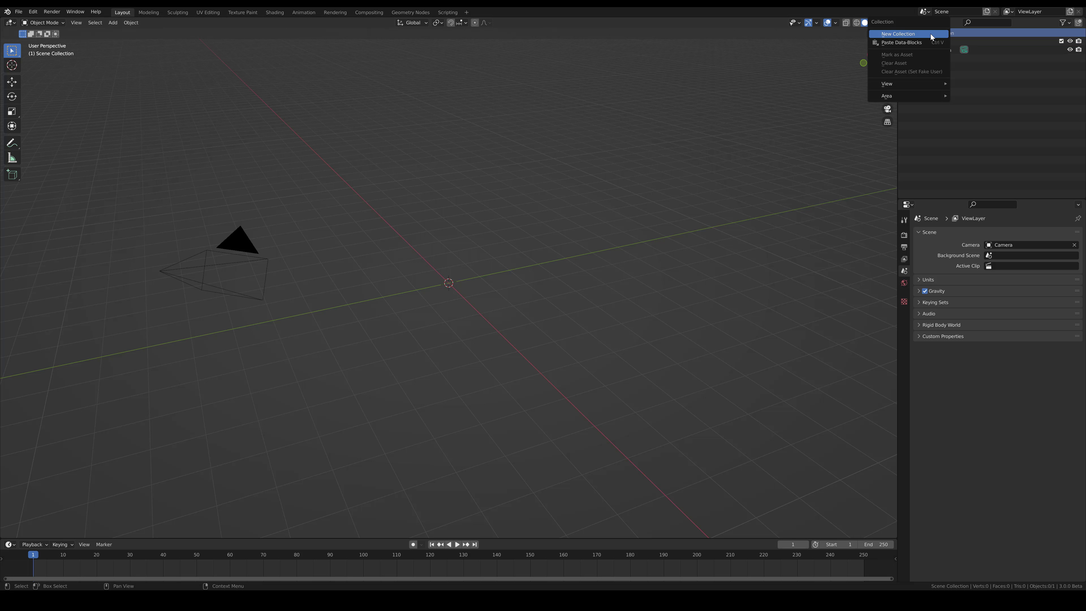
pyautogui.click(937, 43)
pyautogui.doubleClick(935, 58)
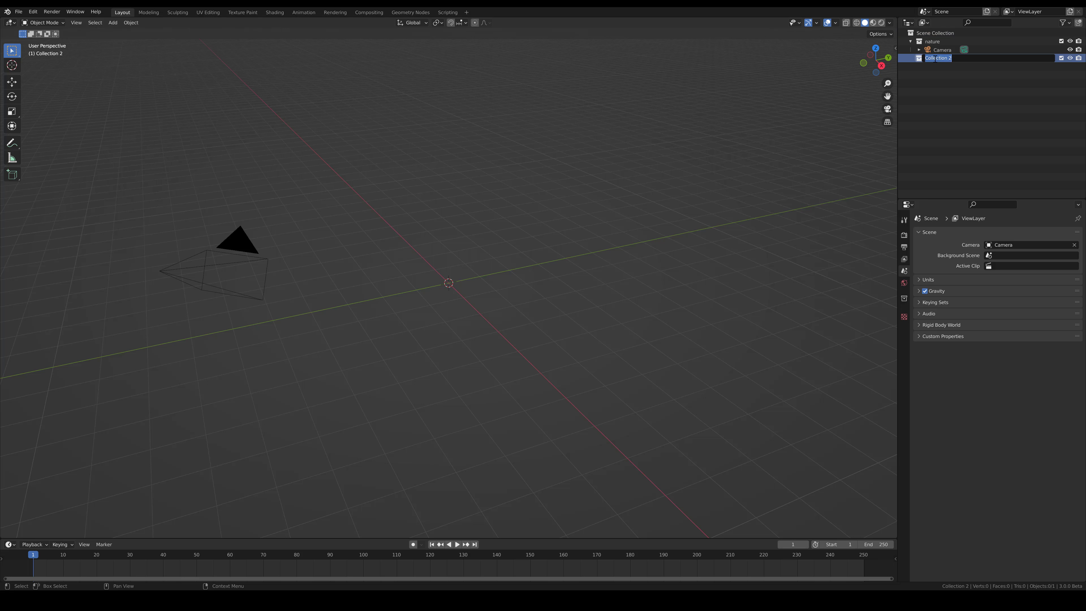
pyautogui.write('cameras')
pyautogui.press('Return')
pyautogui.moveTo(941, 50); pyautogui.dragTo(943, 61)
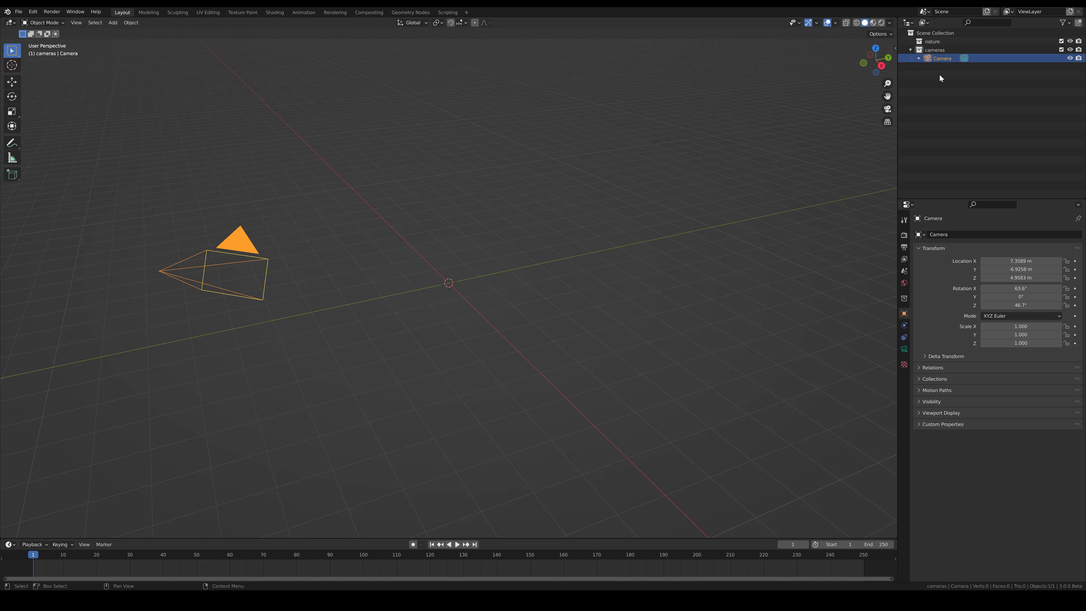
# Add a plane mesh to the nature collection and name it terrain
pyautogui.click(938, 43)
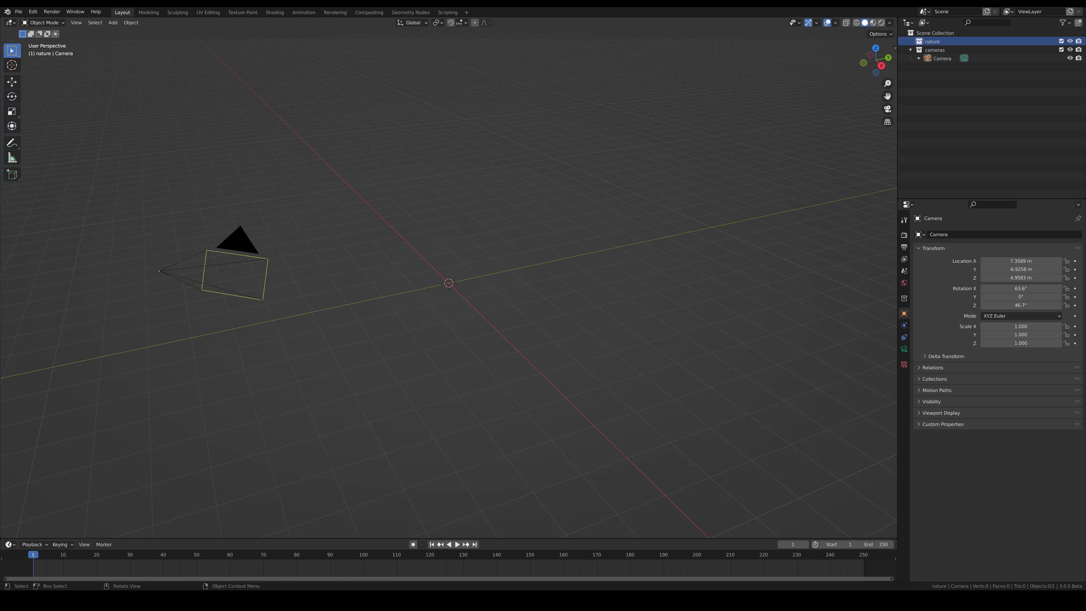
pyautogui.click(113, 24)
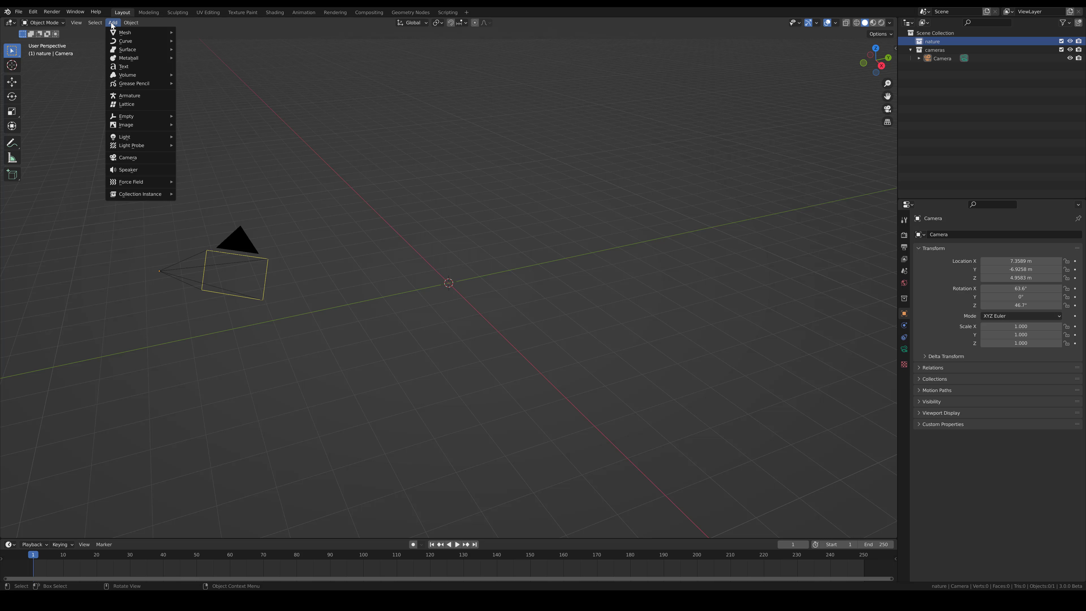
pyautogui.moveTo(122, 32)
pyautogui.click(195, 32)
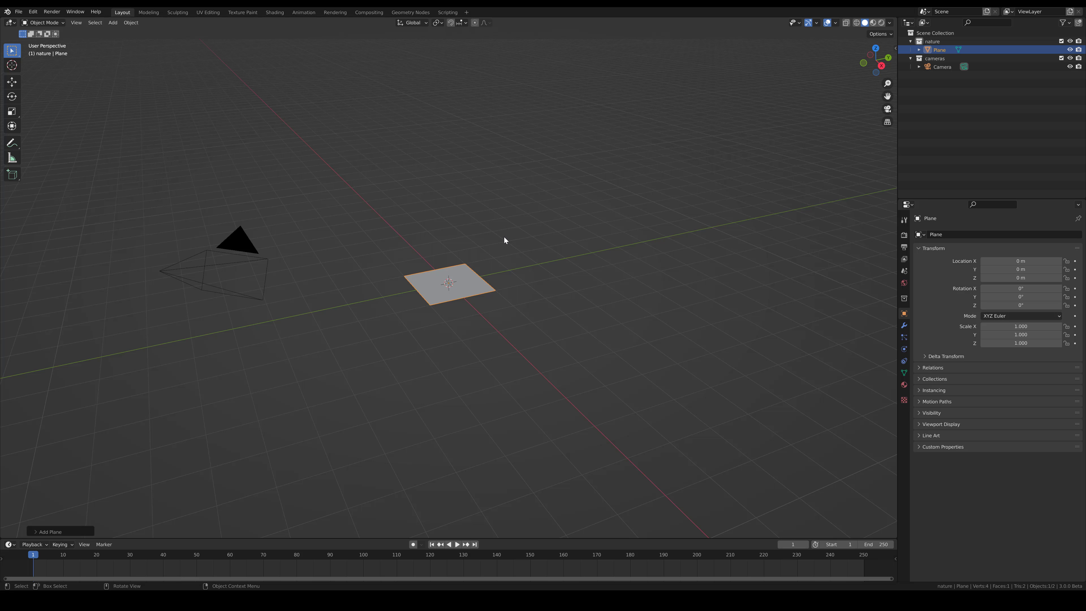
pyautogui.doubleClick(940, 50)
pyautogui.write('ter')
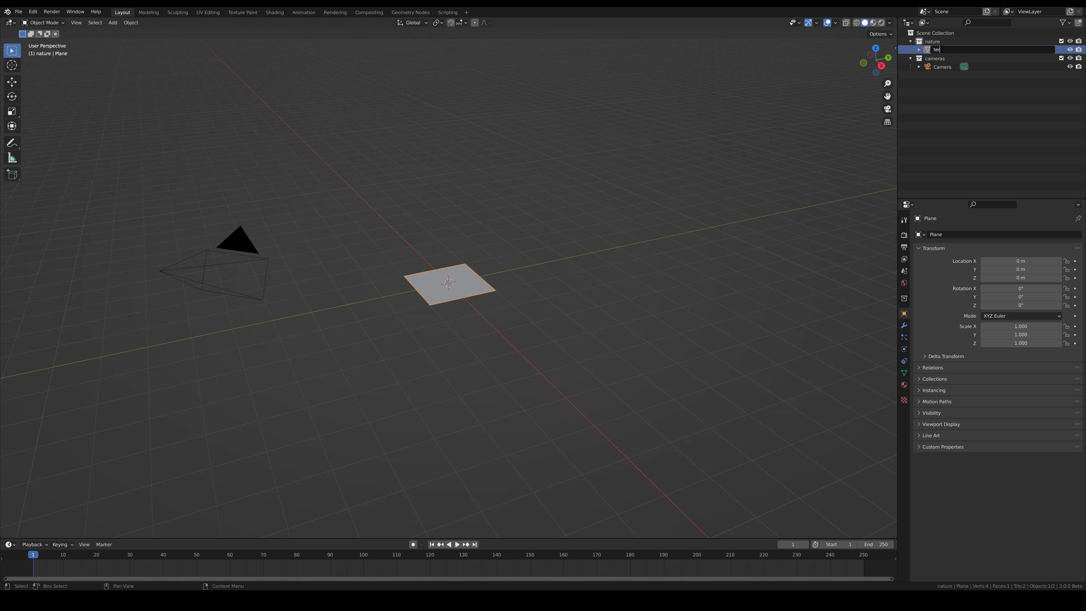
pyautogui.write('rain')
pyautogui.press('Return')
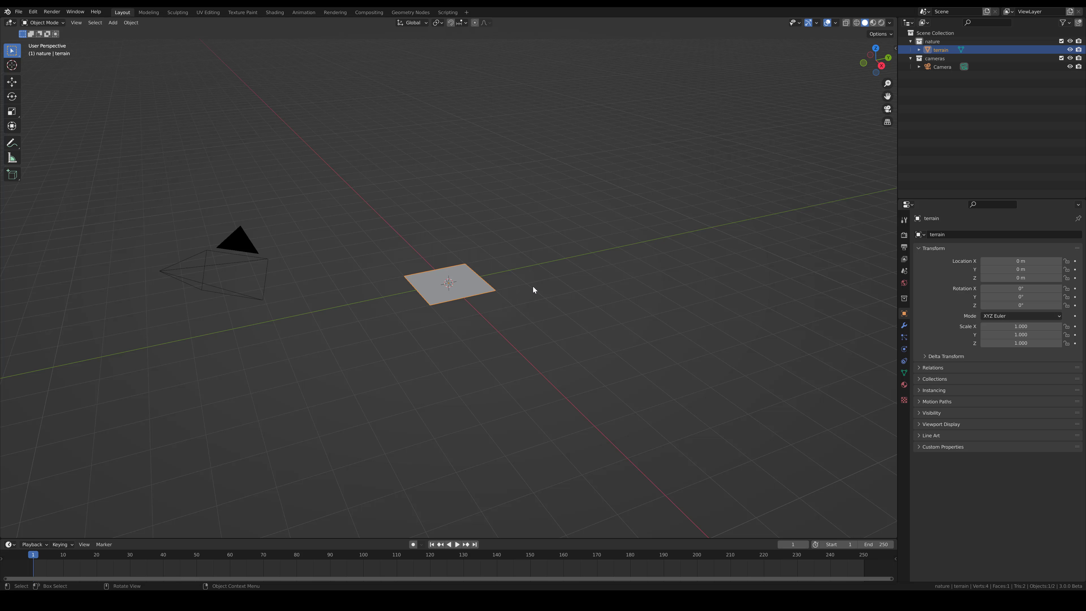
# In top view, scale the terrain plane by 9 and by 2, and shrink it to a scale of about 14.9
pyautogui.press('KP_7')
pyautogui.write('s')
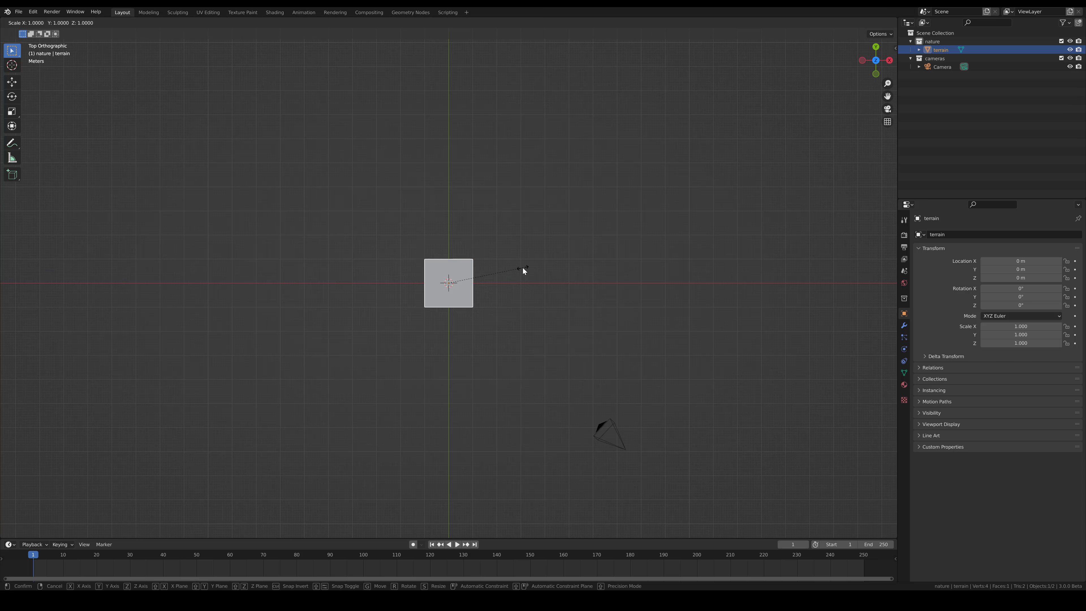
pyautogui.write('9')
pyautogui.press('Return')
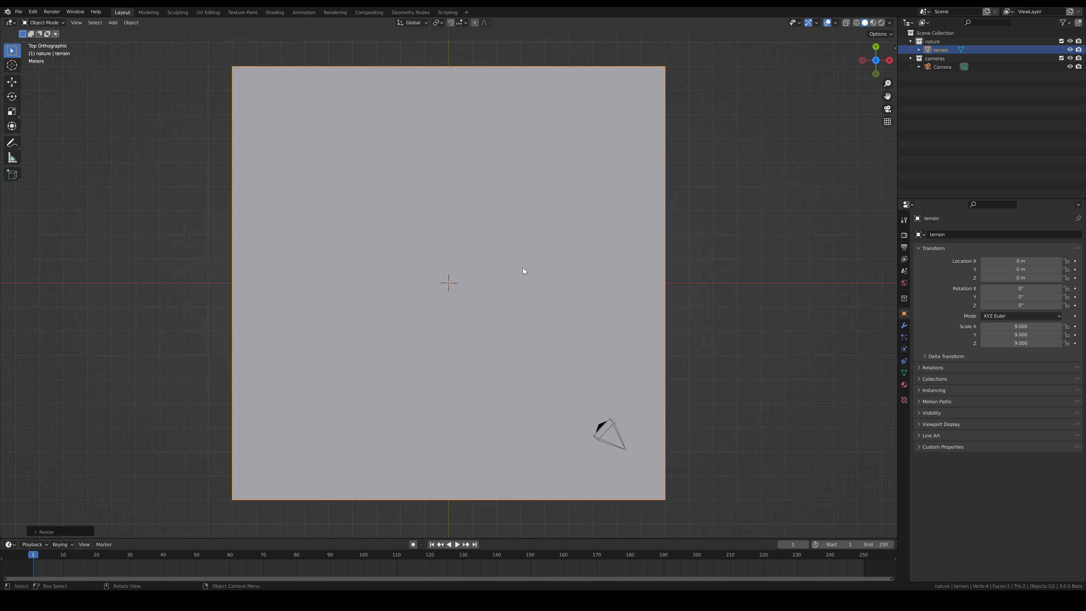
pyautogui.write('s2')
pyautogui.press('Return')
pyautogui.scroll(-6, 526, 273)
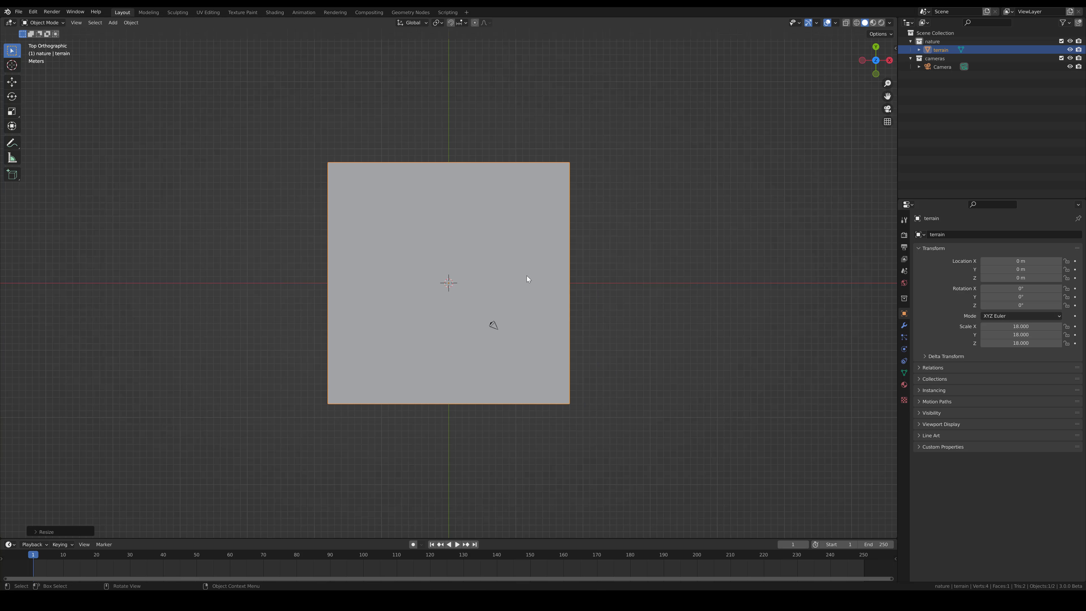
pyautogui.press('s')
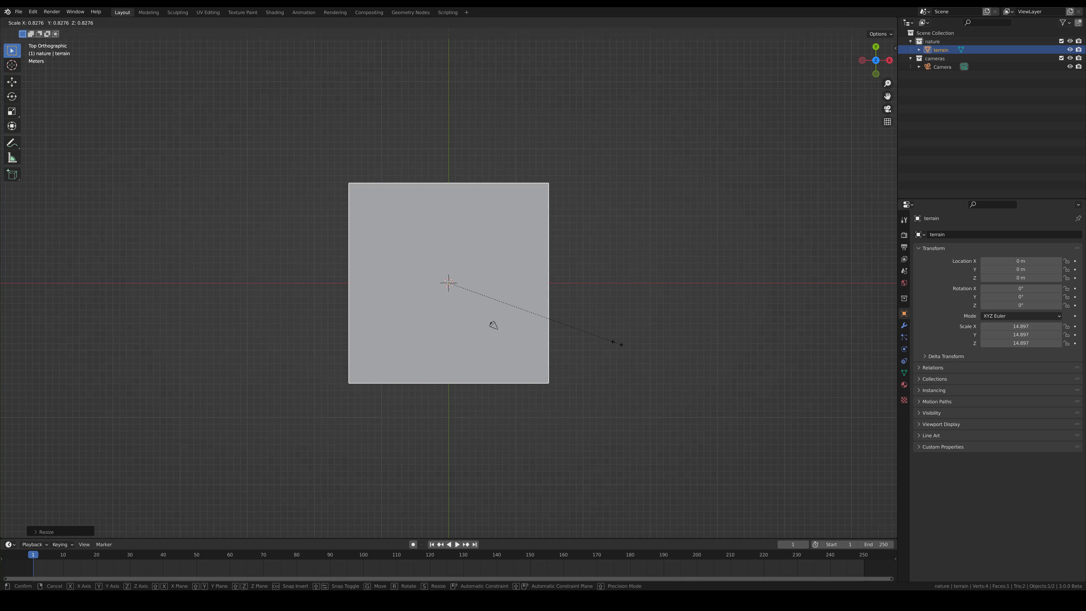
pyautogui.click(616, 327)
pyautogui.scroll(3, 610, 290)
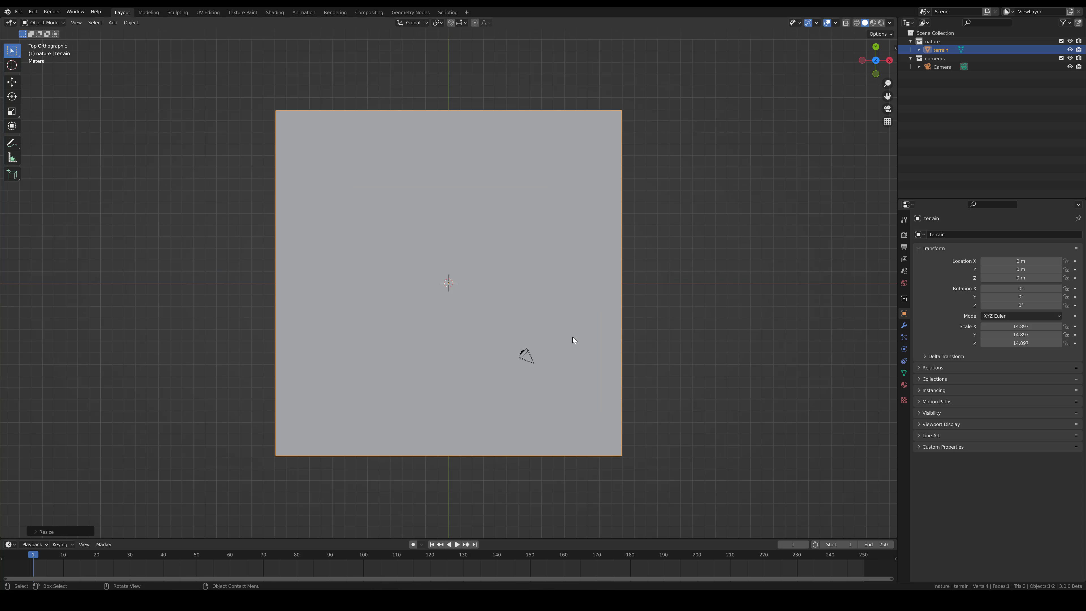
# Set the terrain's X and Y dimensions to 30 m each and apply its rotation and scale
pyautogui.press('n')
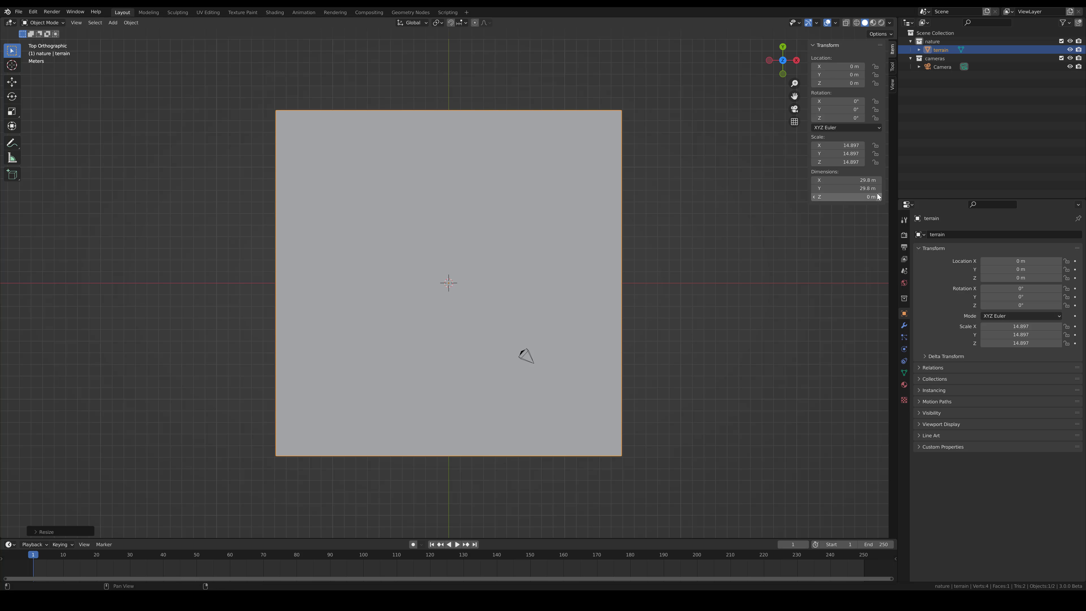
pyautogui.click(864, 179)
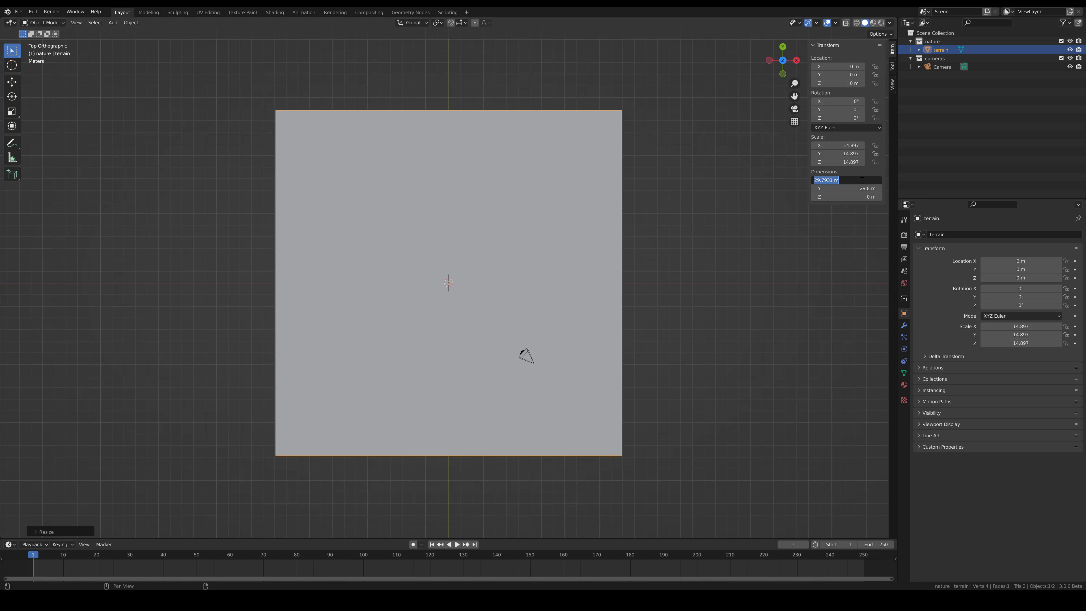
pyautogui.write('30')
pyautogui.press('Tab')
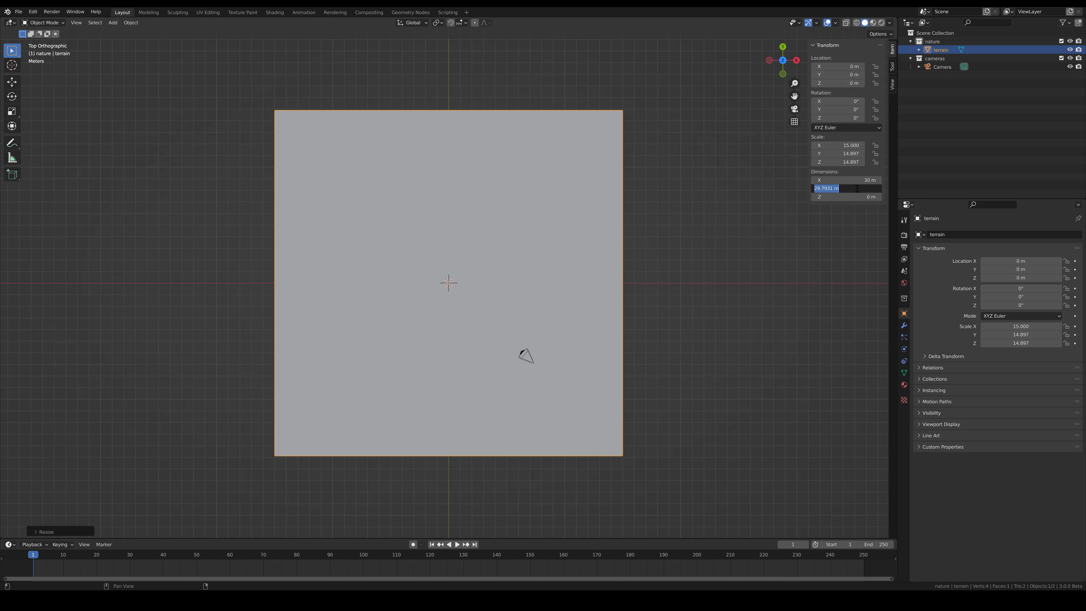
pyautogui.write('30')
pyautogui.press('Return')
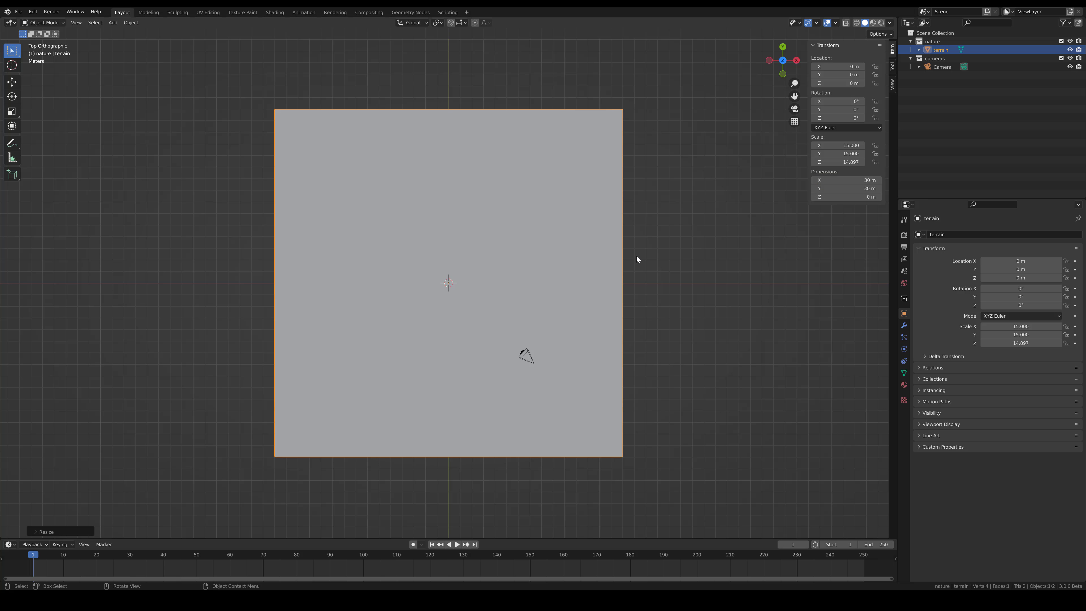
pyautogui.hotkey('ctrl', 'a')
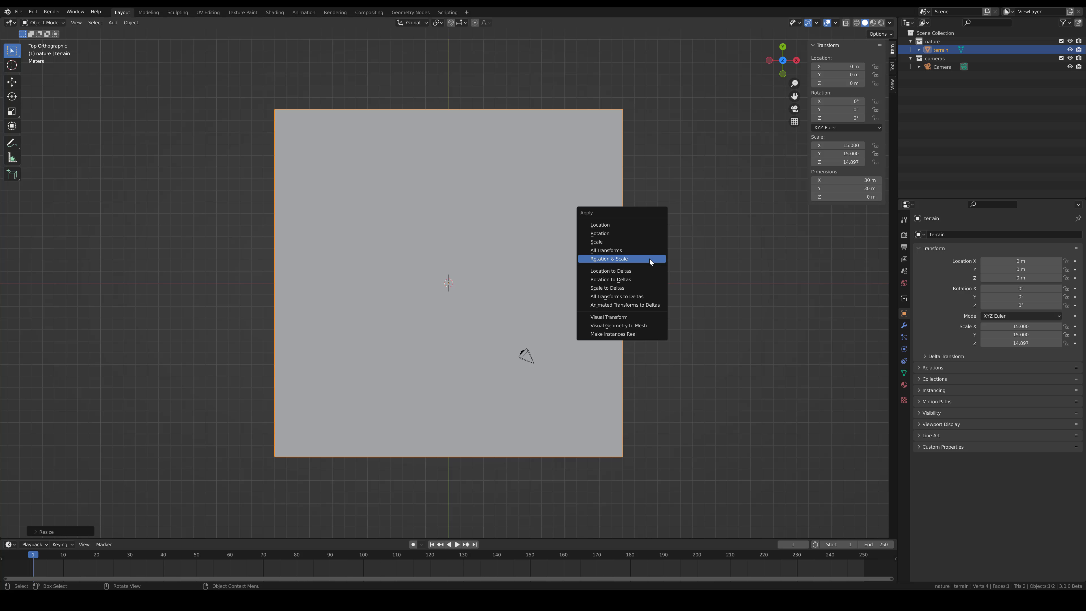
pyautogui.click(649, 259)
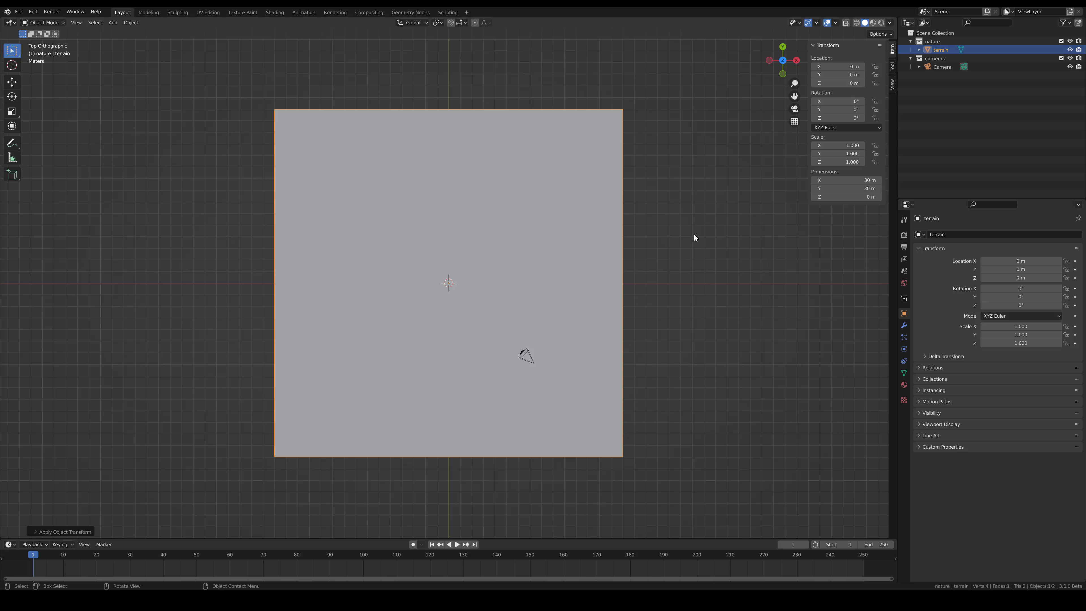
# In top view, rotate the camera to about -46° around Z and move it to the terrain's corner at about X -13.3 m, Y -13.8 m
pyautogui.click(531, 359)
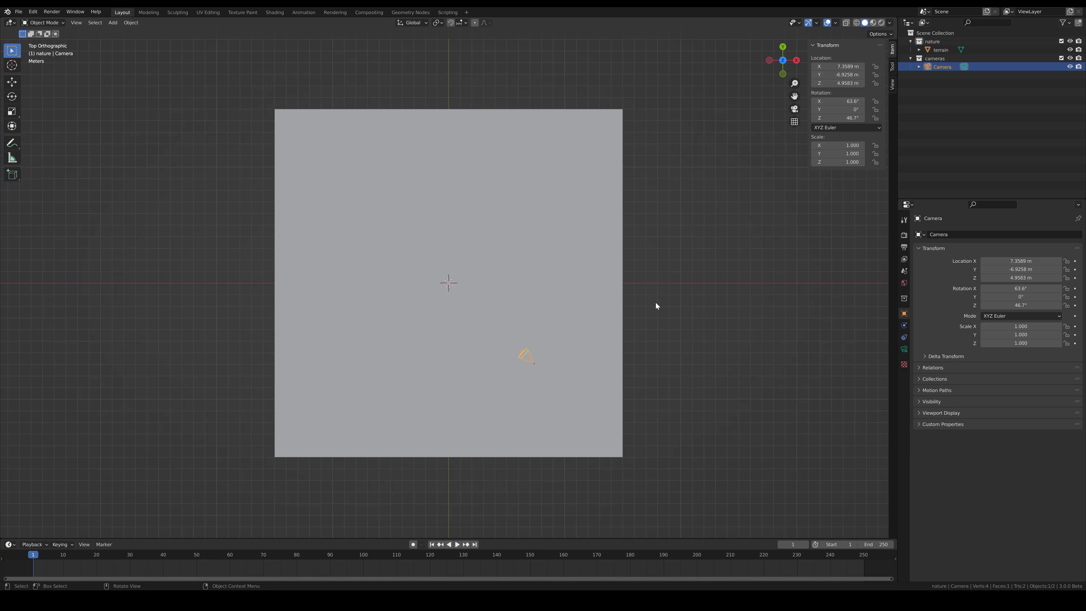
pyautogui.press('r')
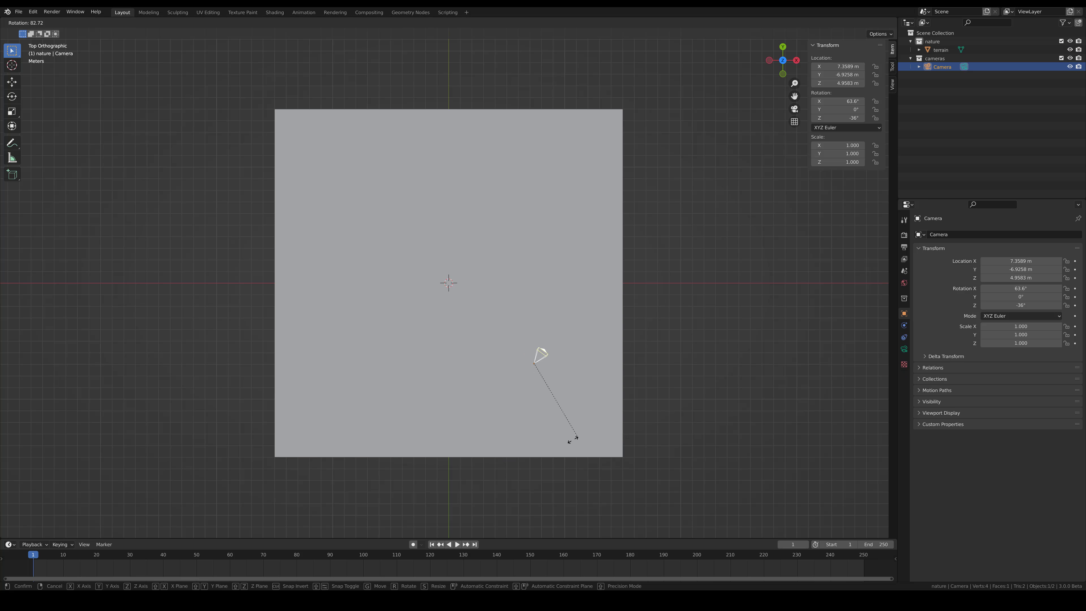
pyautogui.click(571, 437)
pyautogui.press('g')
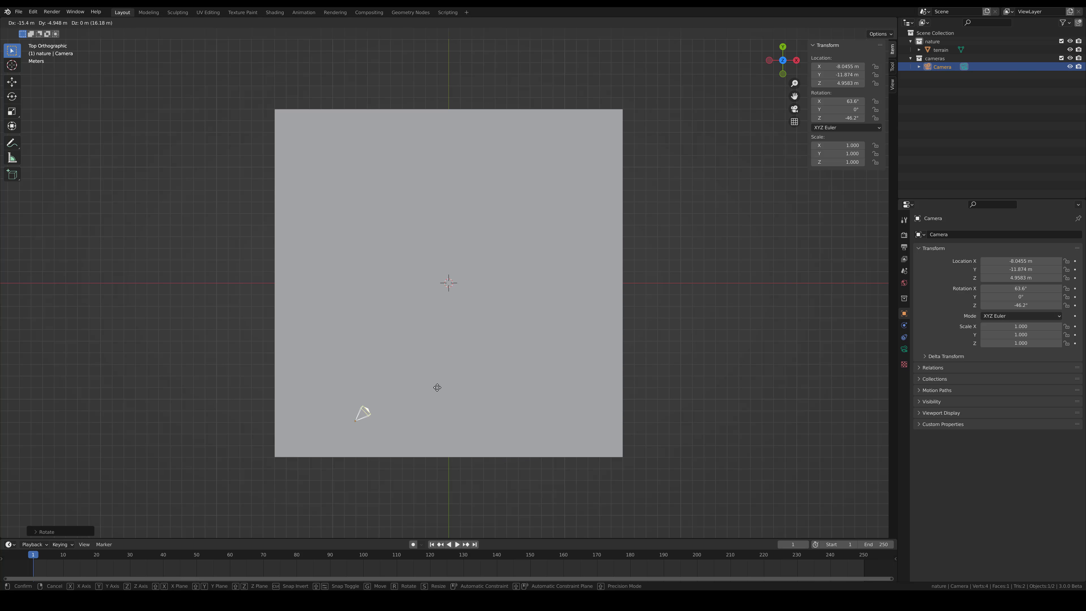
pyautogui.click(394, 400)
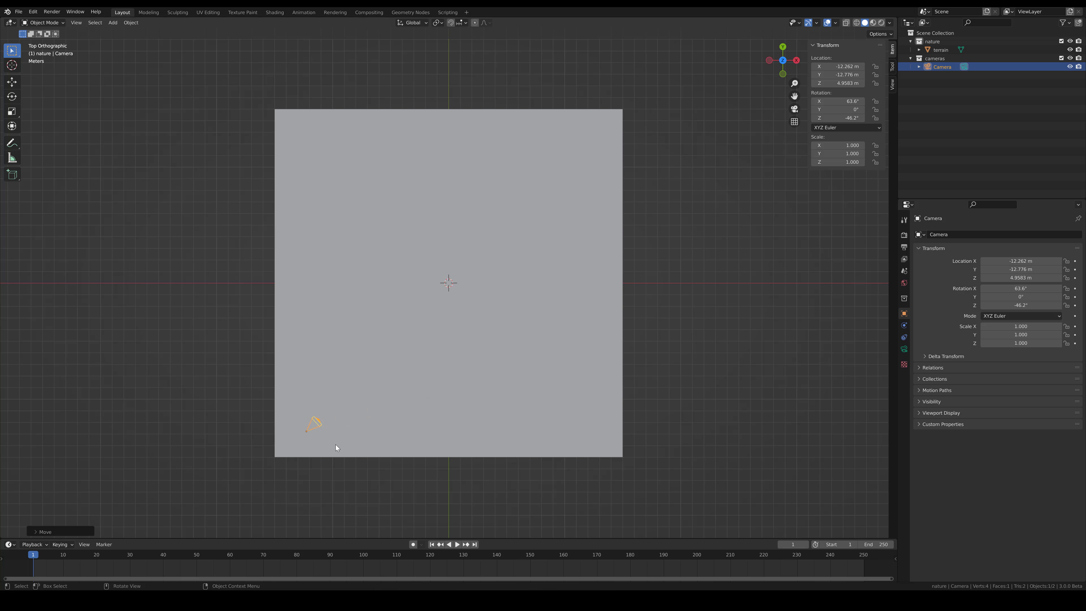
pyautogui.press('g')
pyautogui.click(395, 385)
pyautogui.press('g')
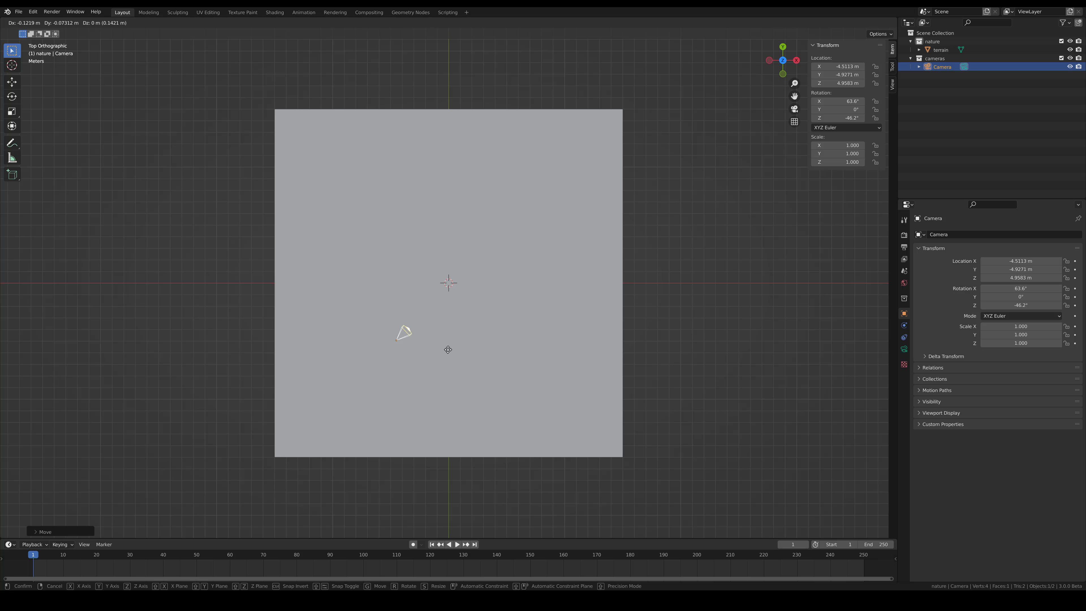
pyautogui.click(355, 447)
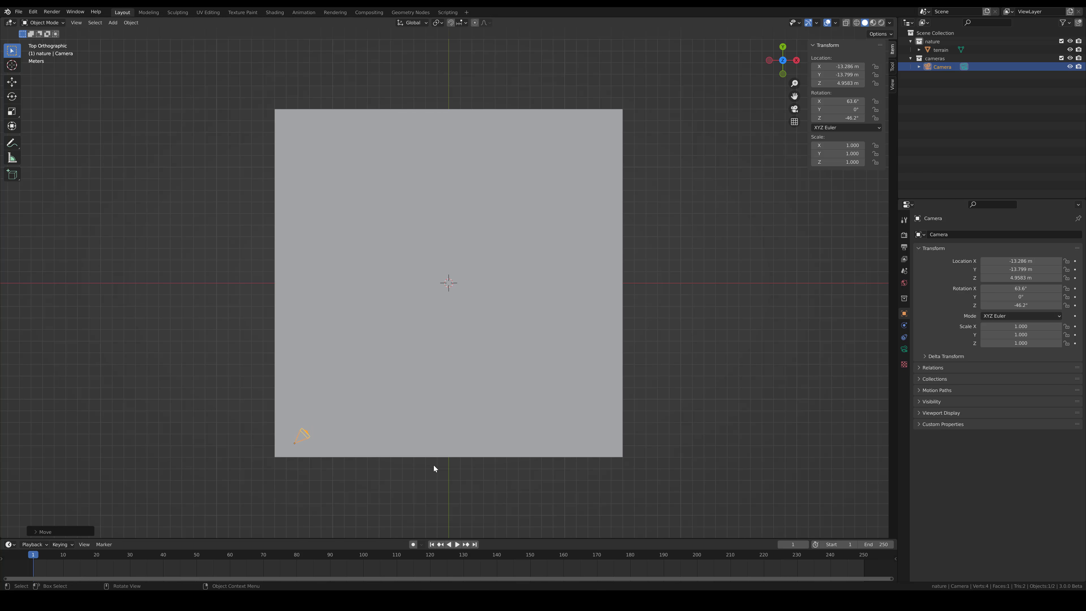
# Import the OBJ model river_small_rocks_02.obj from the recent rock_02 folder
pyautogui.moveTo(434, 465); pyautogui.dragTo(414, 394, button='middle')
pyautogui.click(438, 335)
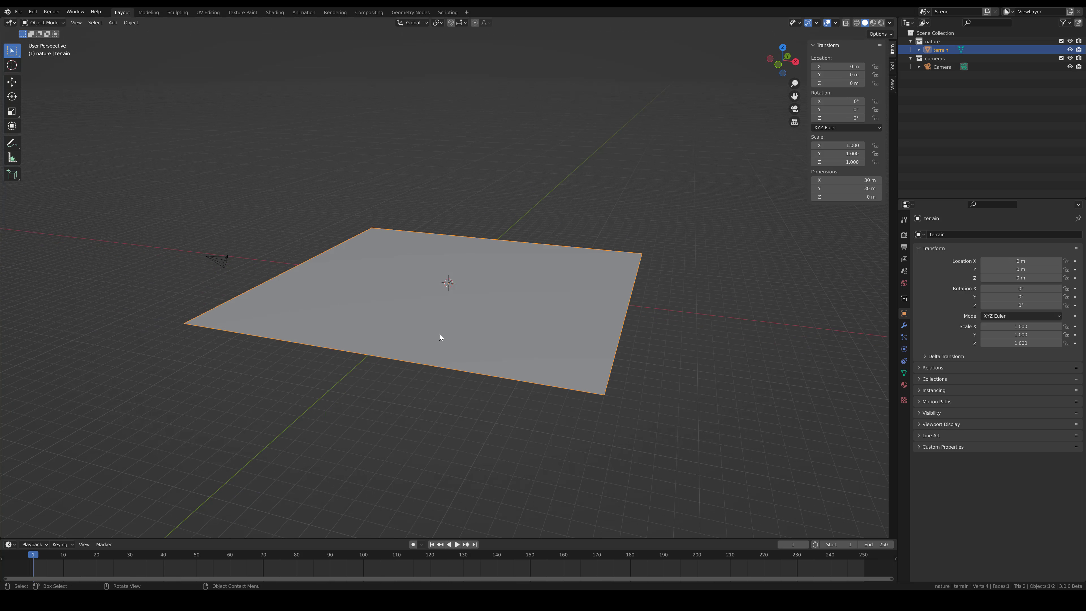
pyautogui.press('KP_7')
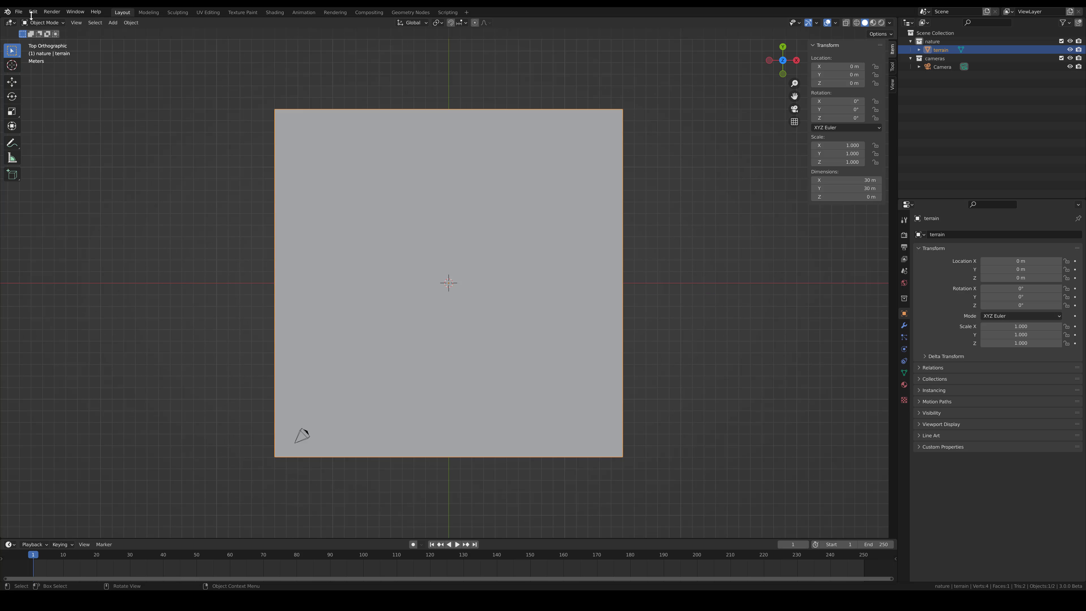
pyautogui.click(18, 12)
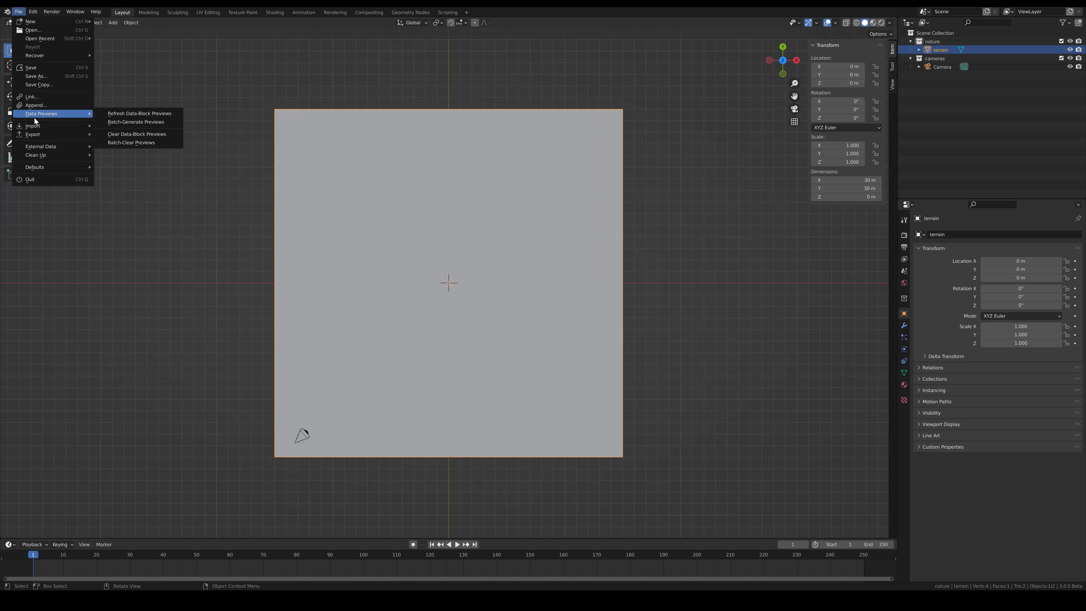
pyautogui.moveTo(38, 126)
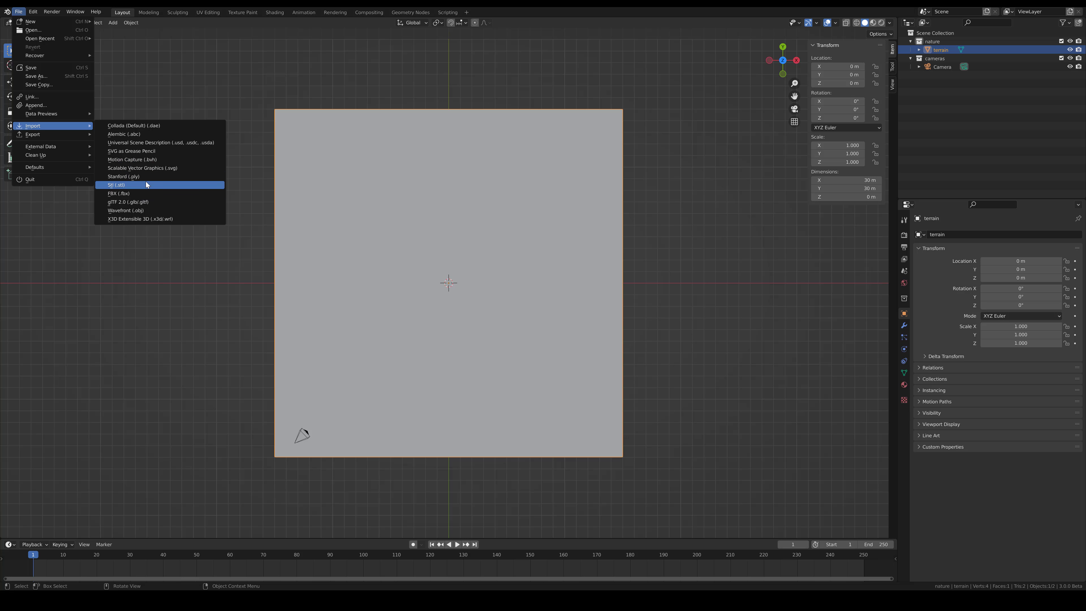
pyautogui.click(152, 212)
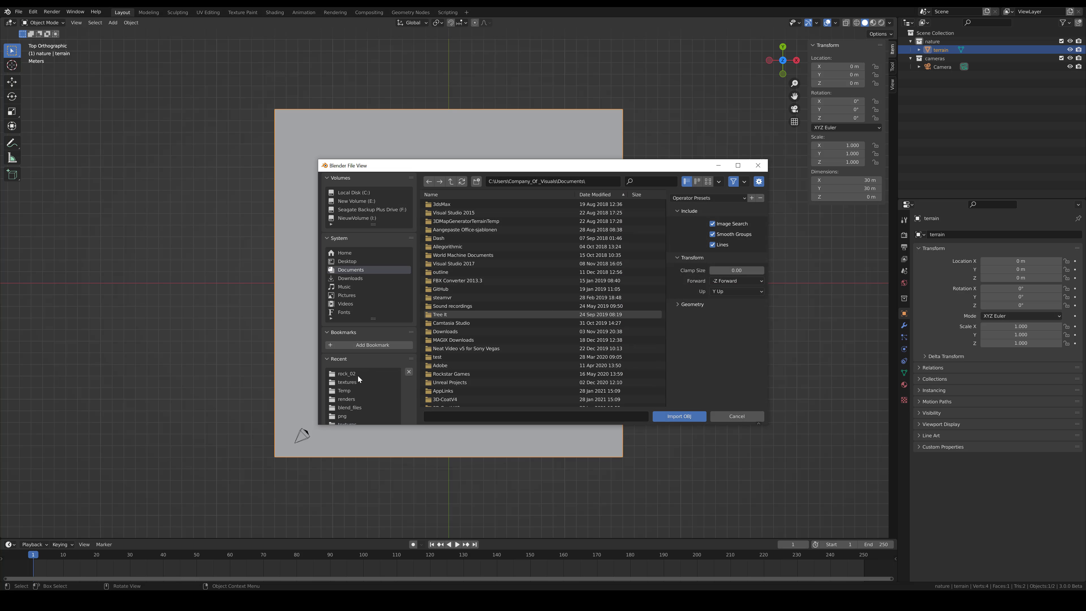
pyautogui.click(357, 375)
pyautogui.click(476, 205)
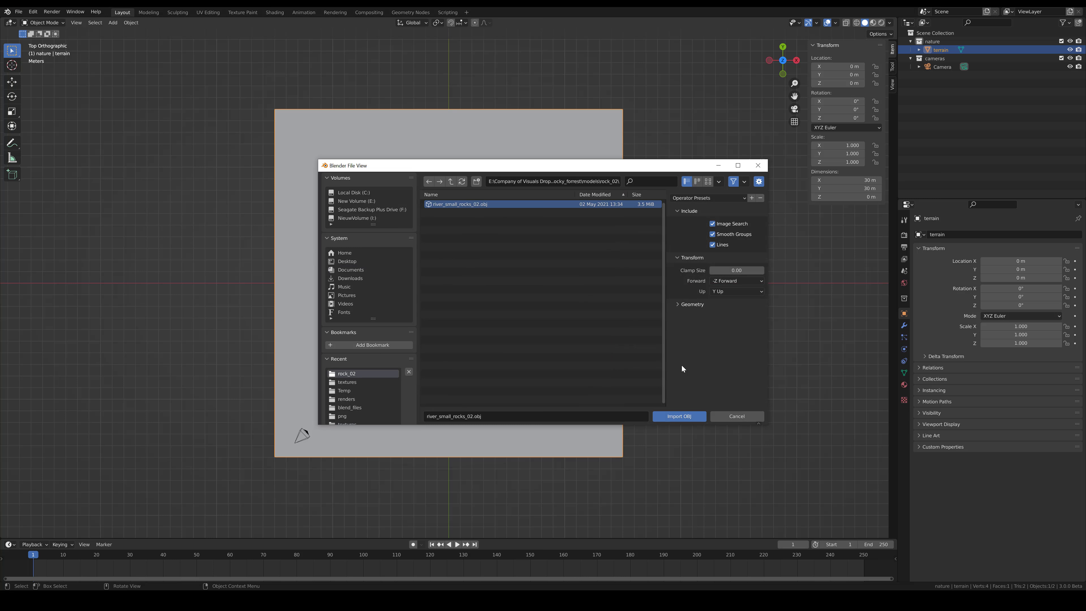
pyautogui.click(679, 416)
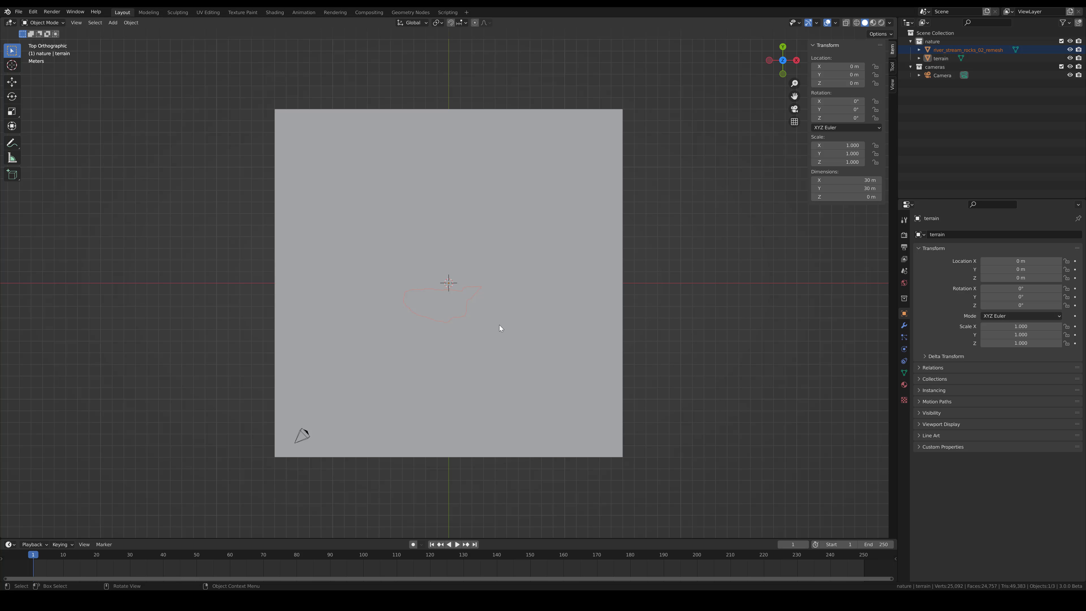
# In right view, rotate the imported rock model by about 90° so that its flat base lies horizontally
pyautogui.press('KP_3')
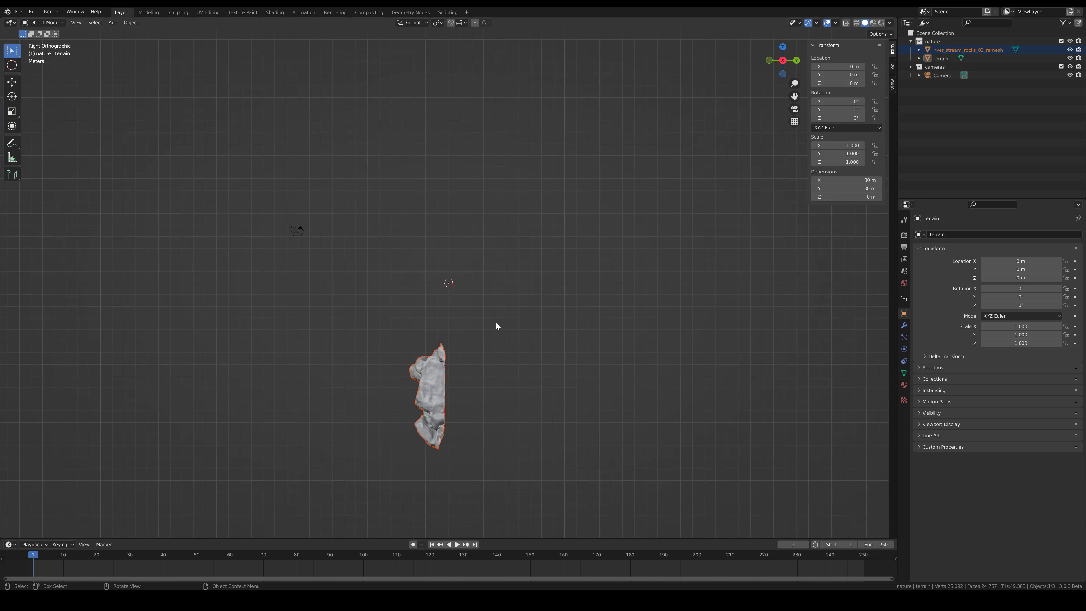
pyautogui.press('r')
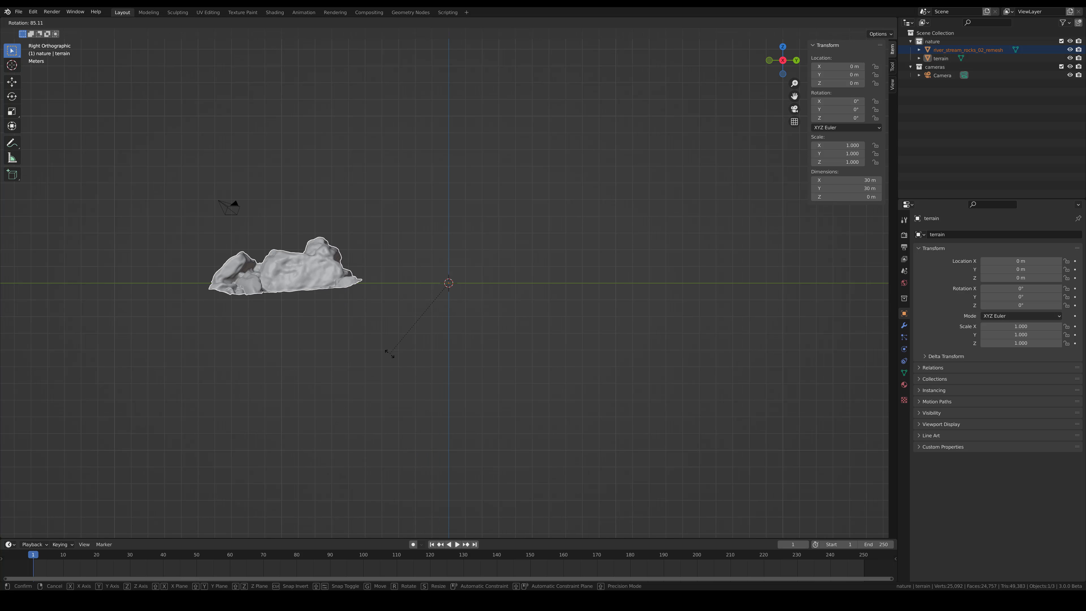
pyautogui.click(383, 352)
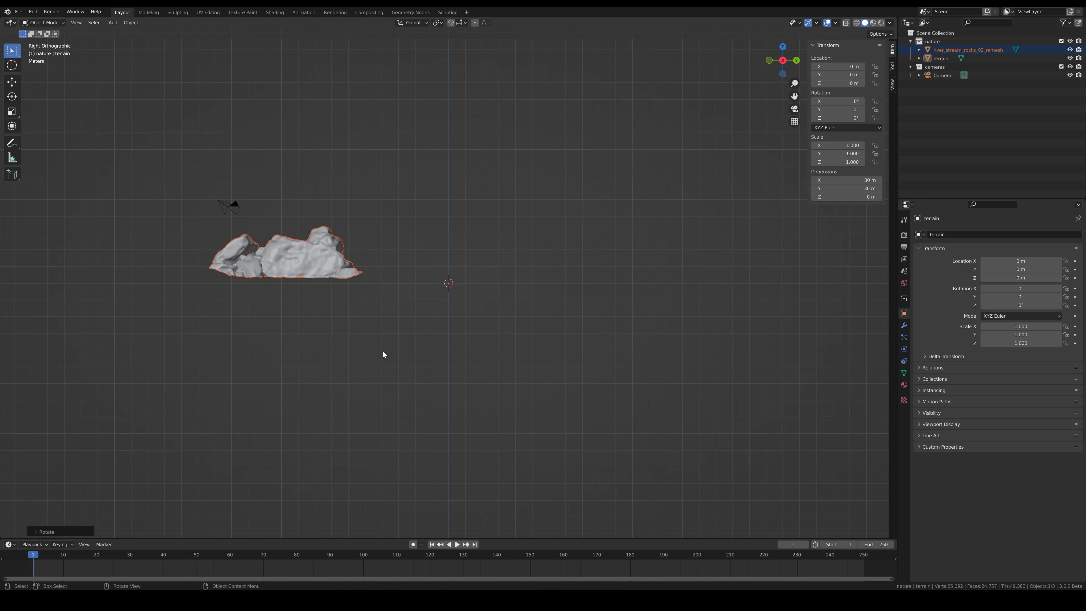
# In top view, rotate the rock by about 59° and move it onto the middle of the terrain
pyautogui.press('KP_7')
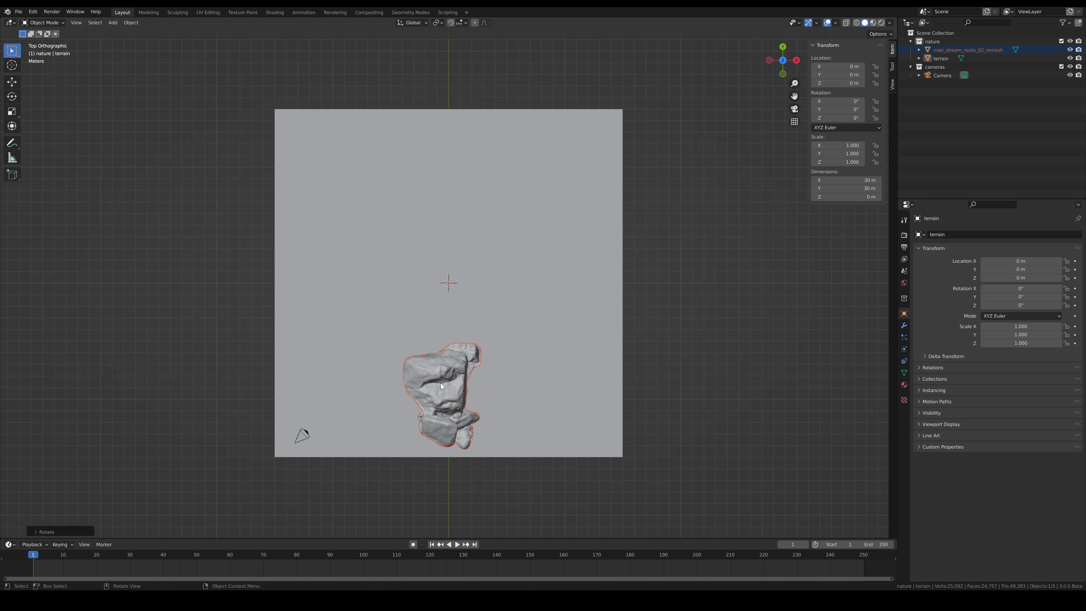
pyautogui.press('g')
pyautogui.click(442, 286)
pyautogui.press('r')
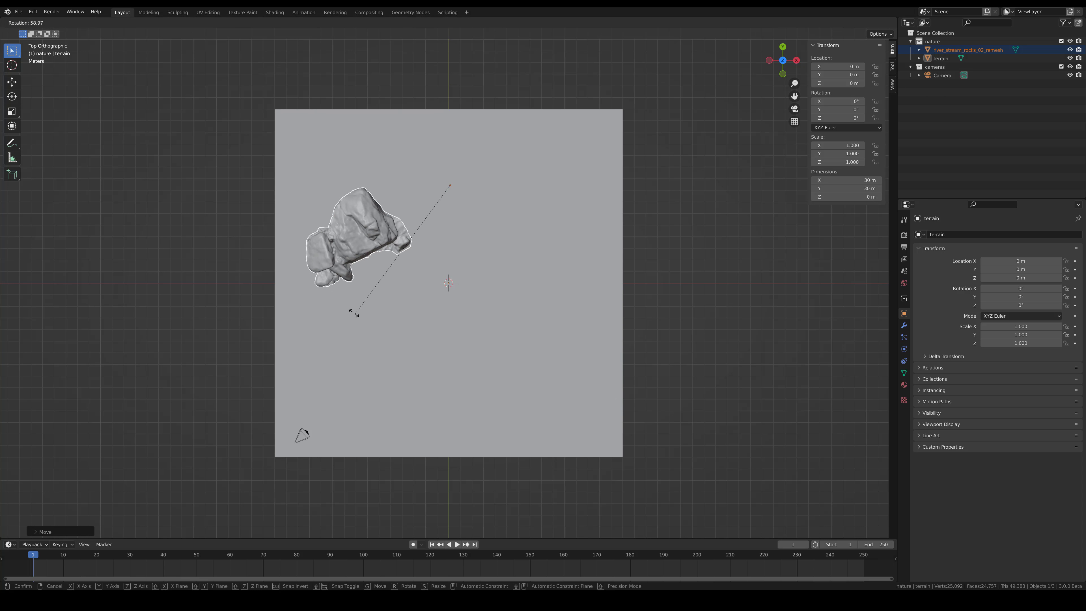
pyautogui.press('Escape')
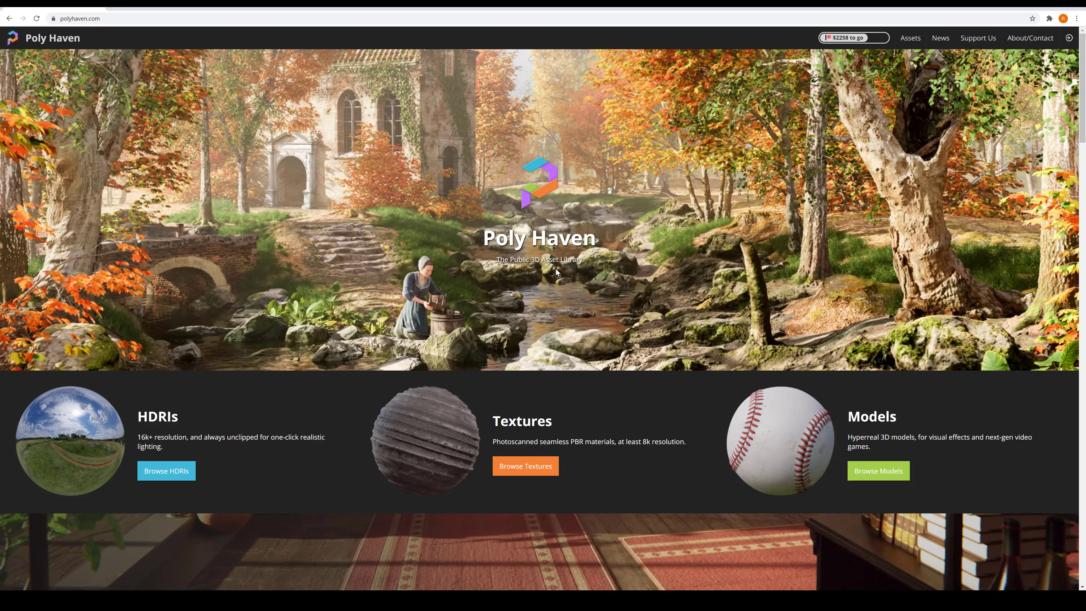
# Browse the textures on the Poly Haven website and examine the Forest Leaves 04 page before returning to the texture list
pyautogui.moveTo(913, 42)
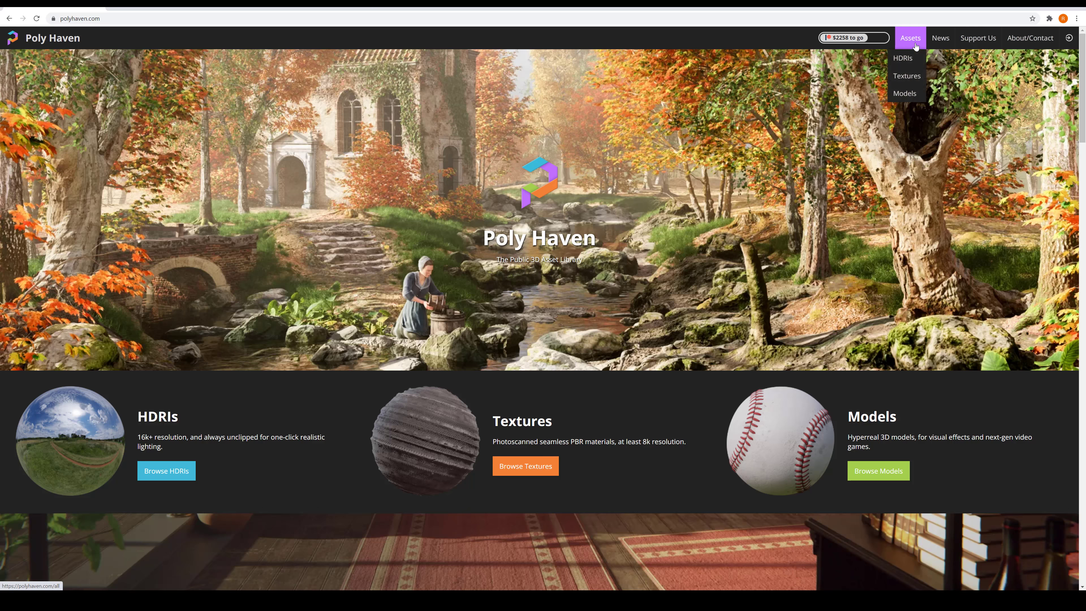
pyautogui.click(907, 75)
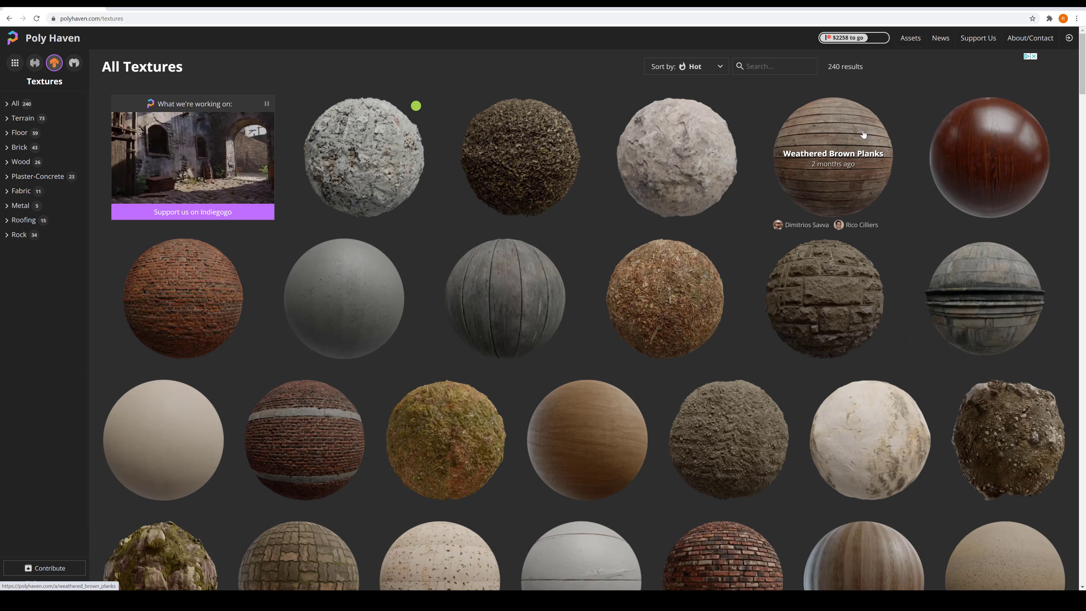
pyautogui.click(697, 315)
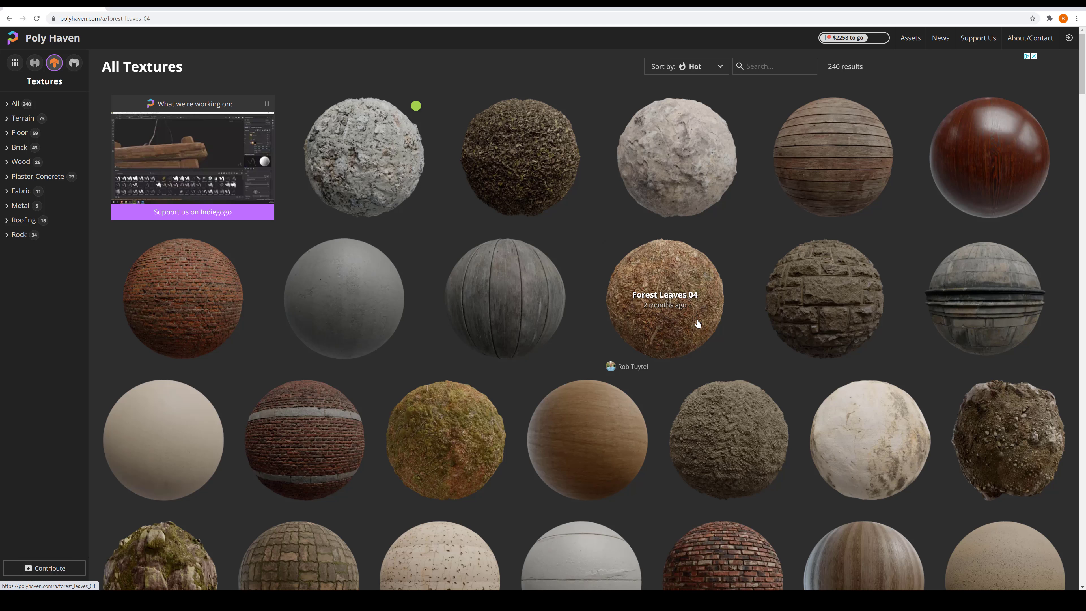
pyautogui.scroll(-5, 683, 300)
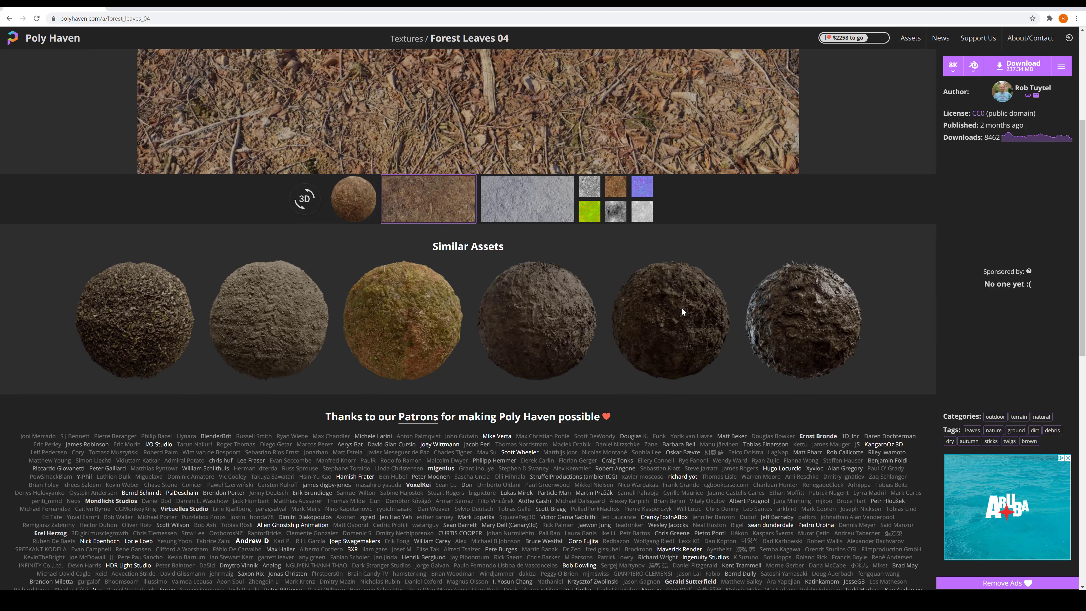
pyautogui.scroll(5, 634, 248)
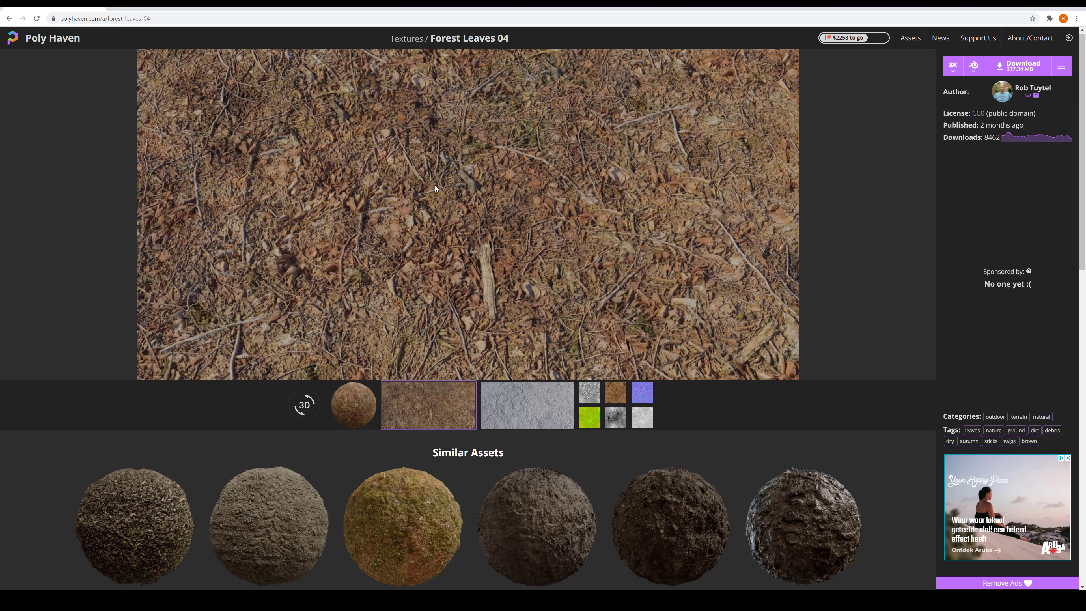
pyautogui.click(10, 18)
pyautogui.scroll(-4, 354, 254)
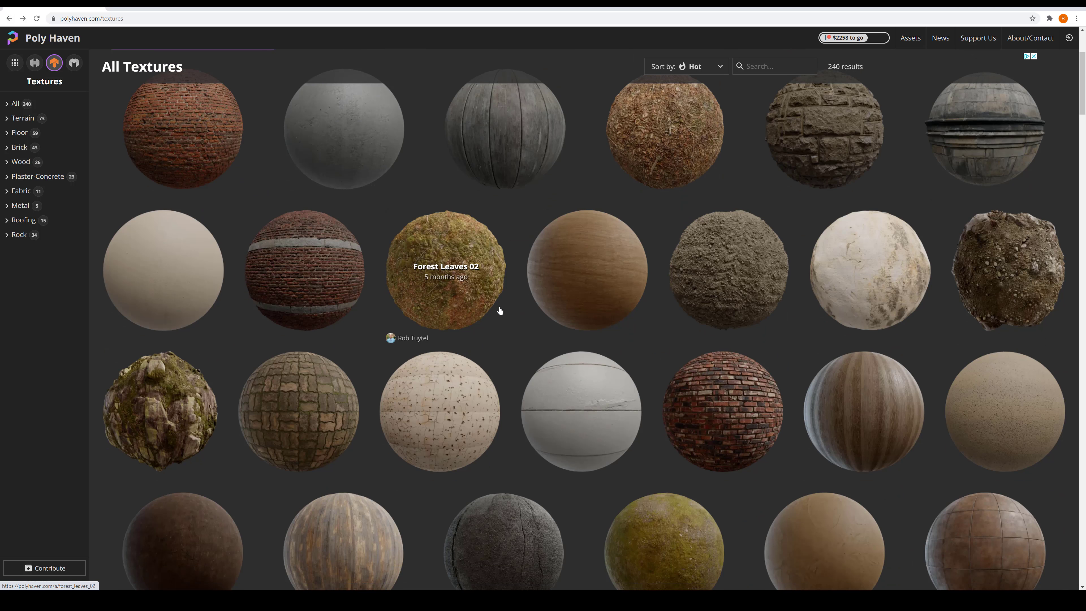
# Examine the download resolution options of the Rocks Ground 02 texture and switch back to Blender
pyautogui.click(1026, 301)
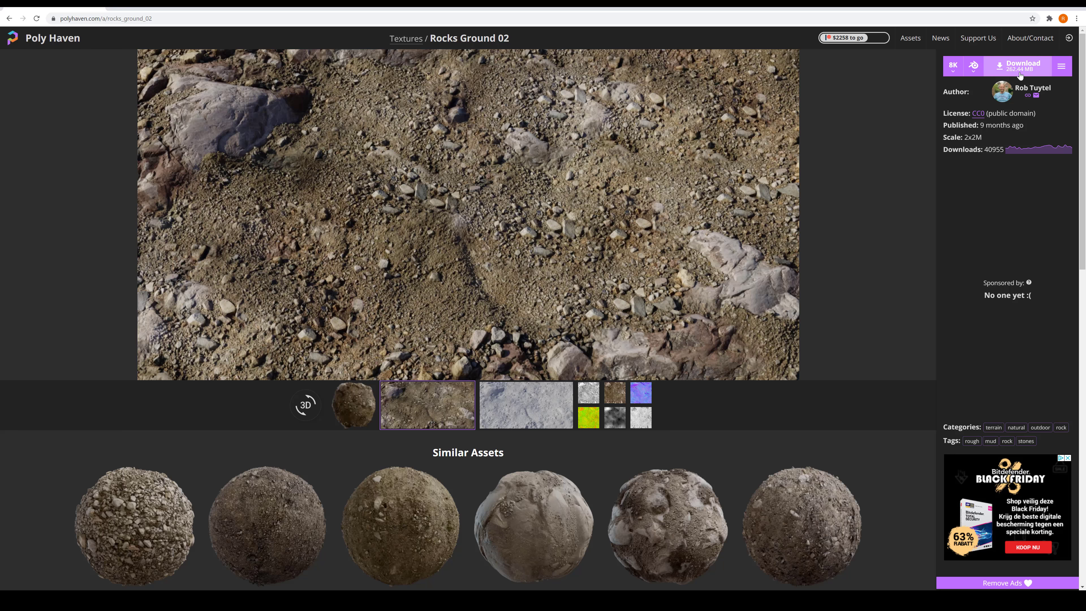
pyautogui.click(956, 71)
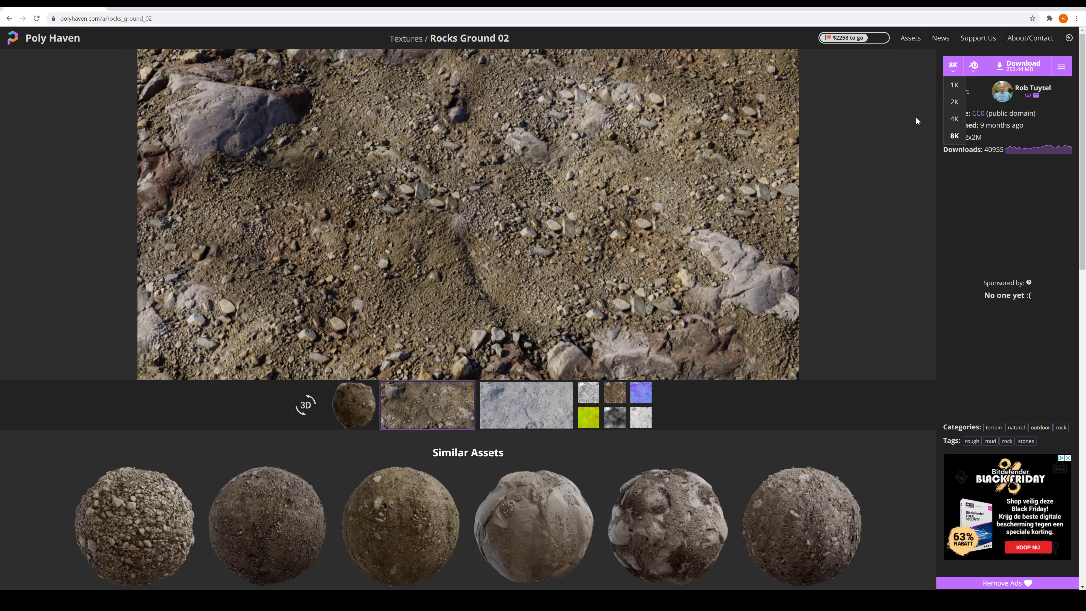
pyautogui.click(431, 600)
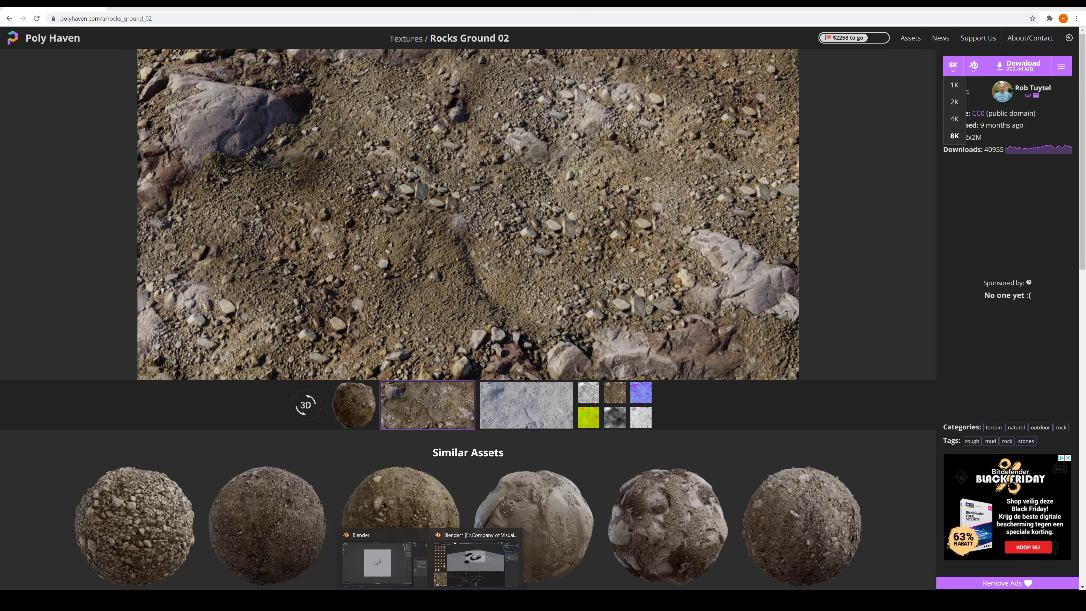
pyautogui.click(389, 568)
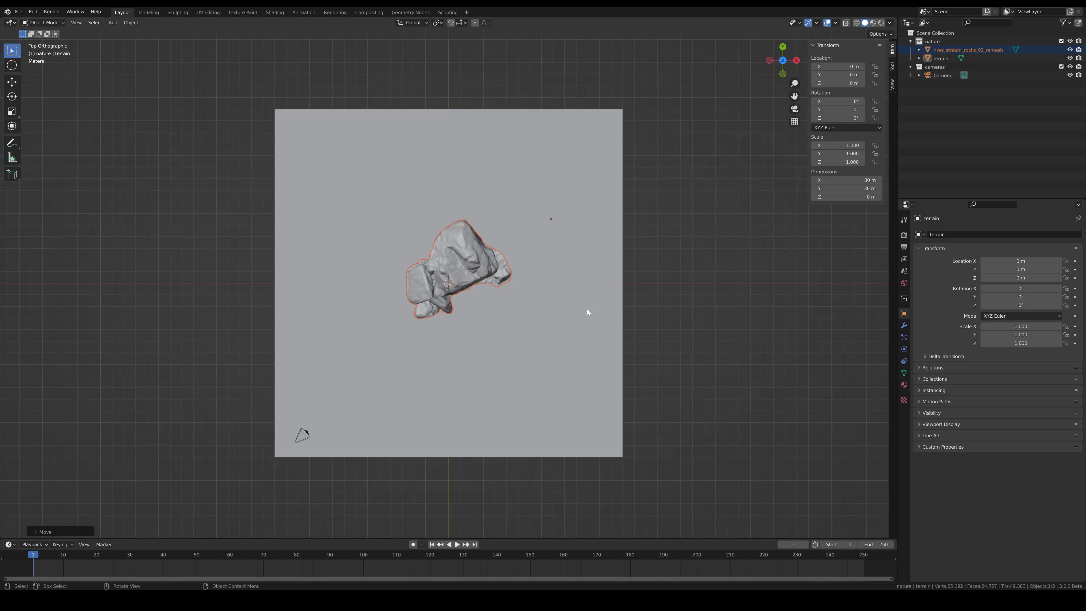
# Scale the rock down uniformly to about 0.6 of its size and apply the object transform
pyautogui.press('s')
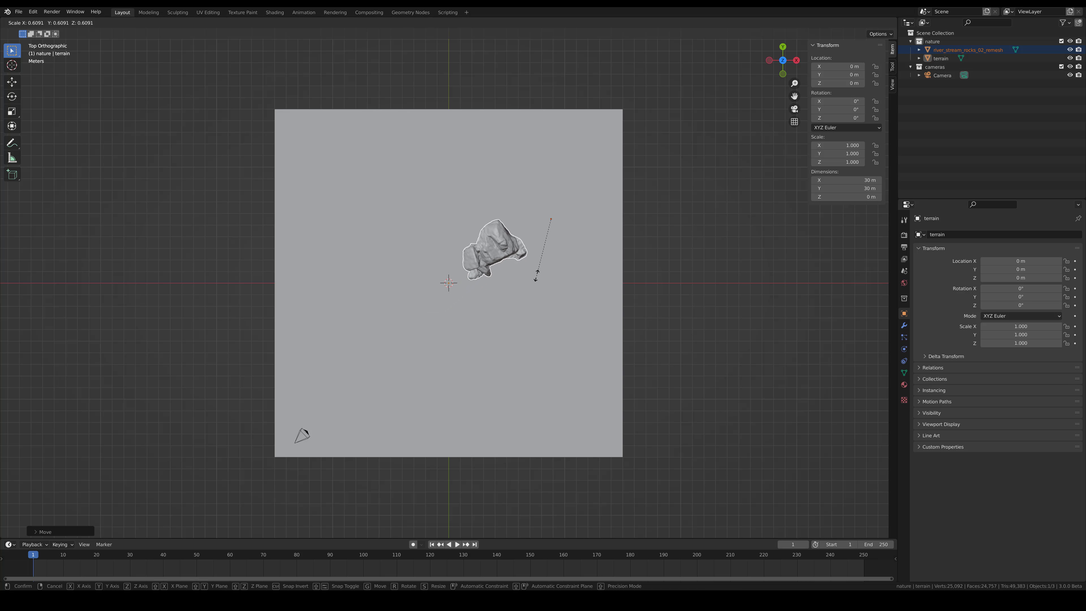
pyautogui.click(539, 273)
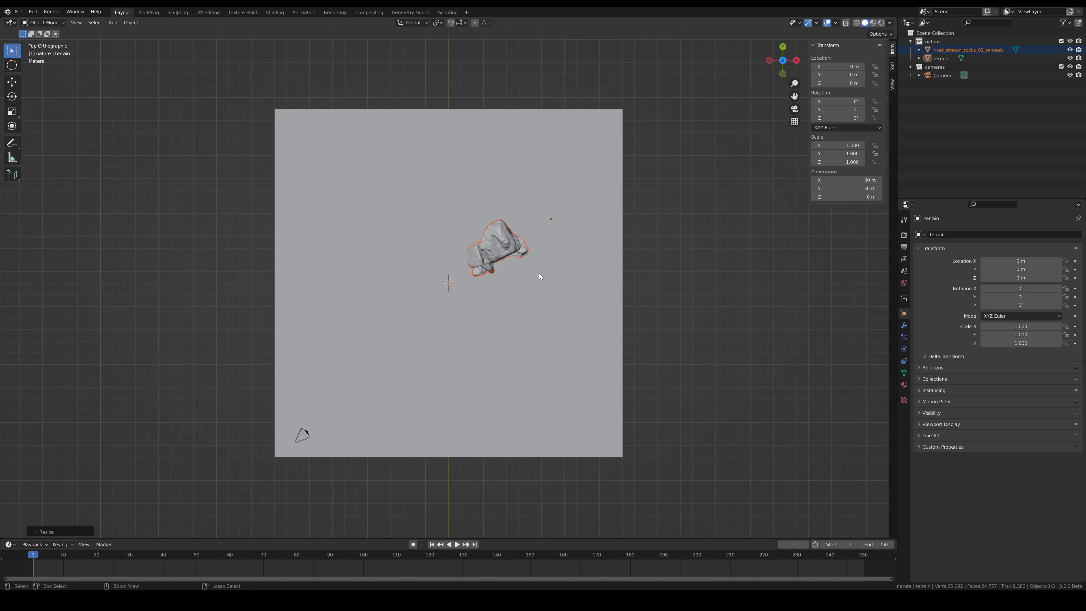
pyautogui.hotkey('ctrl', 'a')
pyautogui.click(539, 273)
# Rotate the rock slightly further in top view and move it to the centre of the terrain
pyautogui.press('r')
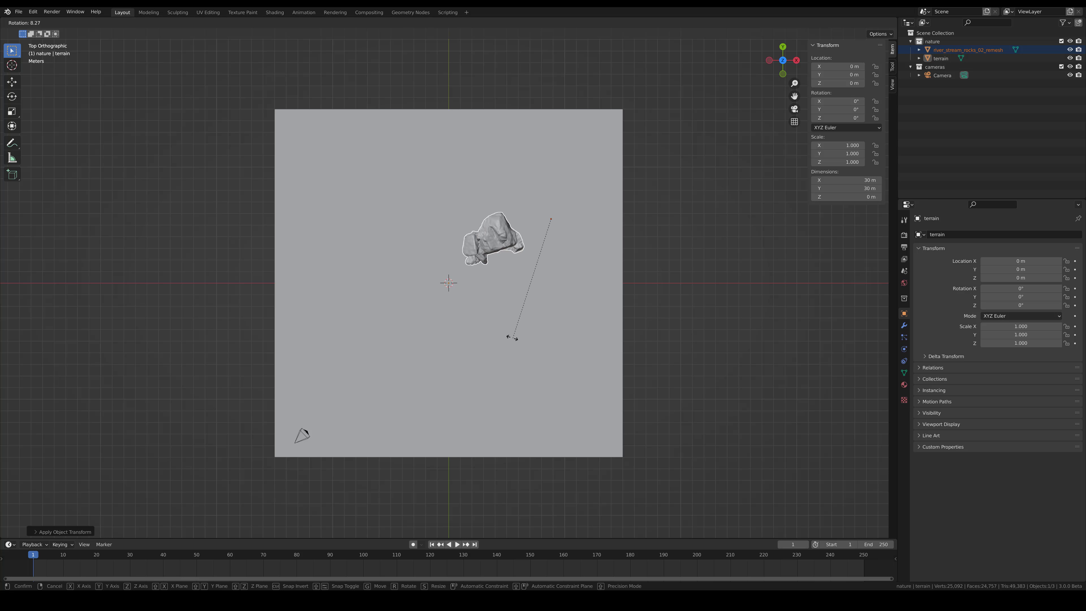
pyautogui.click(491, 315)
pyautogui.press('g')
pyautogui.click(455, 369)
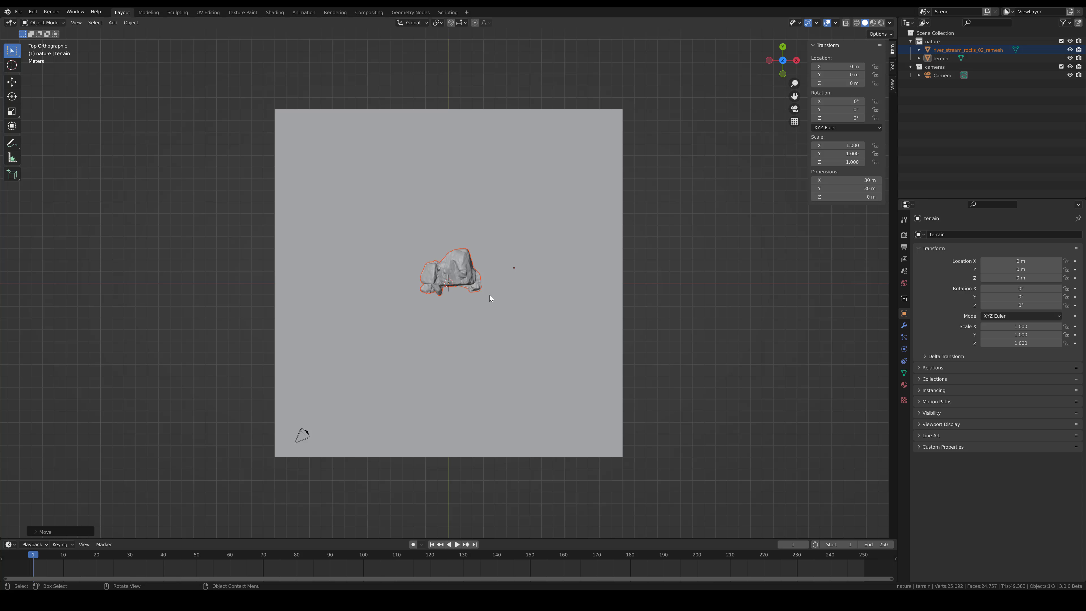
pyautogui.scroll(3, 514, 269)
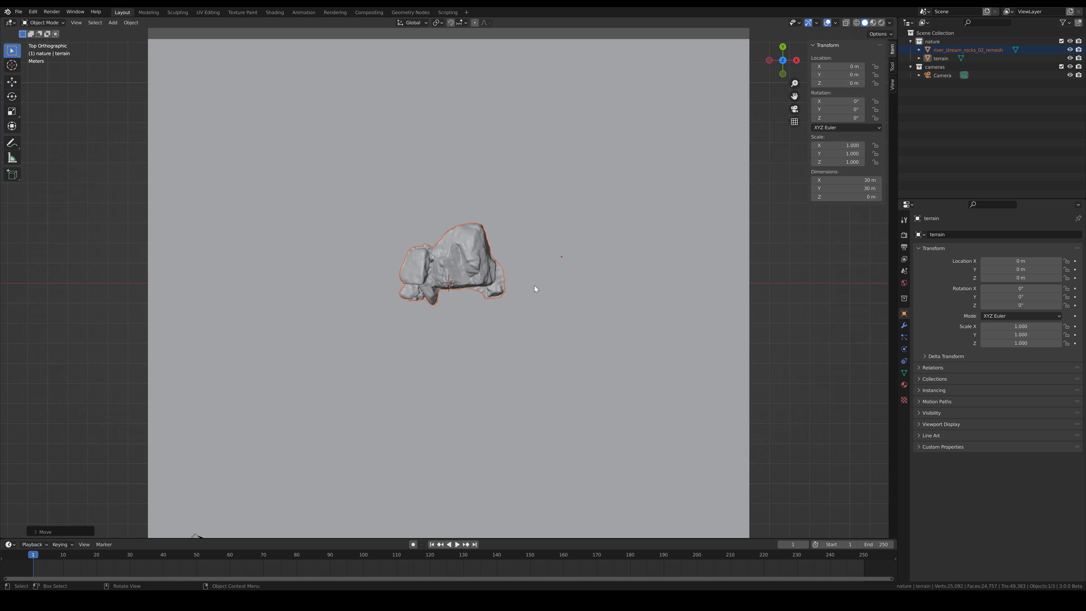
pyautogui.scroll(-3, 516, 326)
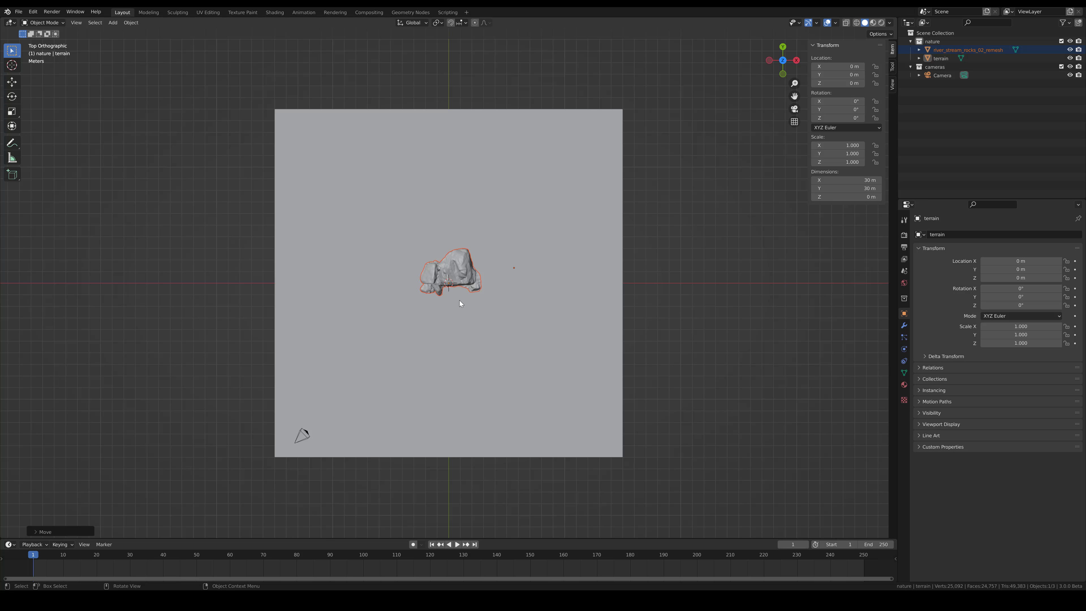
# Set the rock's origin to its geometry
pyautogui.scroll(4, 524, 270)
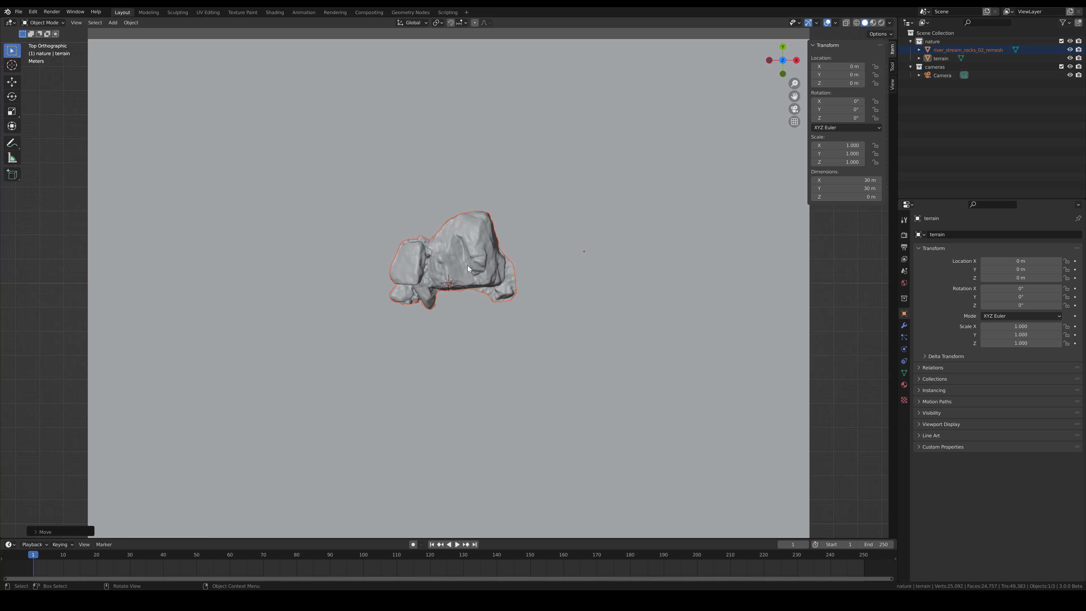
pyautogui.press('F3')
pyautogui.write('o')
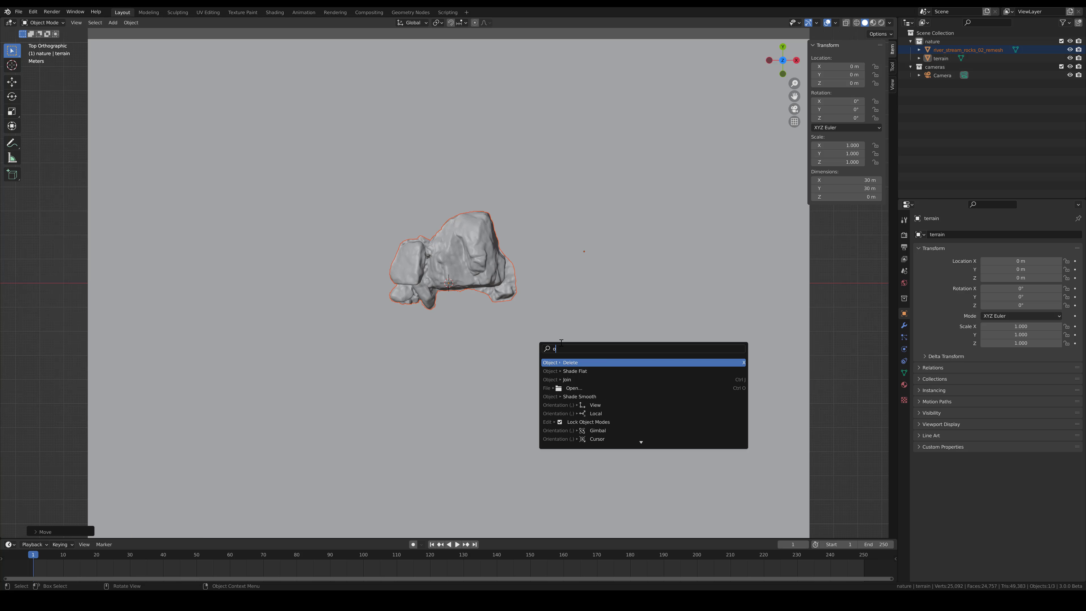
pyautogui.write('rigin')
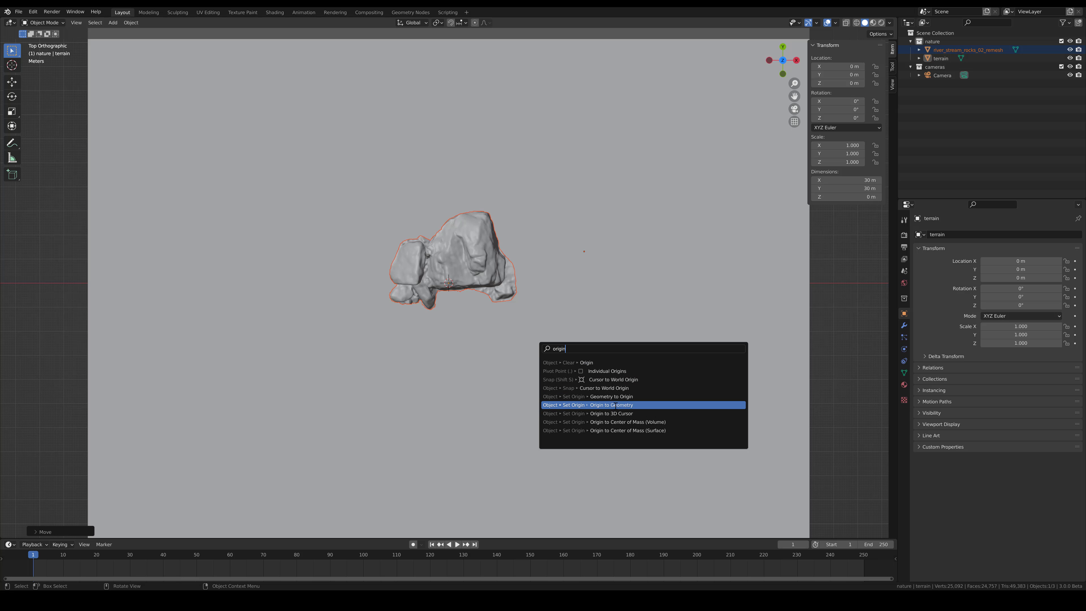
pyautogui.click(612, 405)
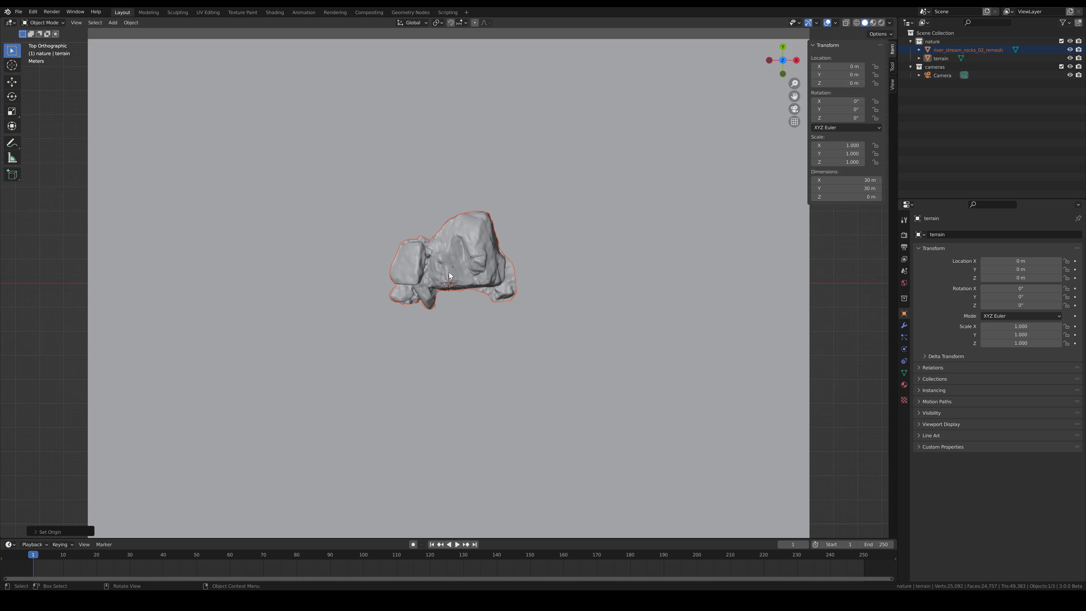
pyautogui.moveTo(467, 280); pyautogui.dragTo(534, 267, button='middle')
# Raise the camera about 2.6 m along the global Z axis so the rock fits inside the camera frame
pyautogui.press('KP_0')
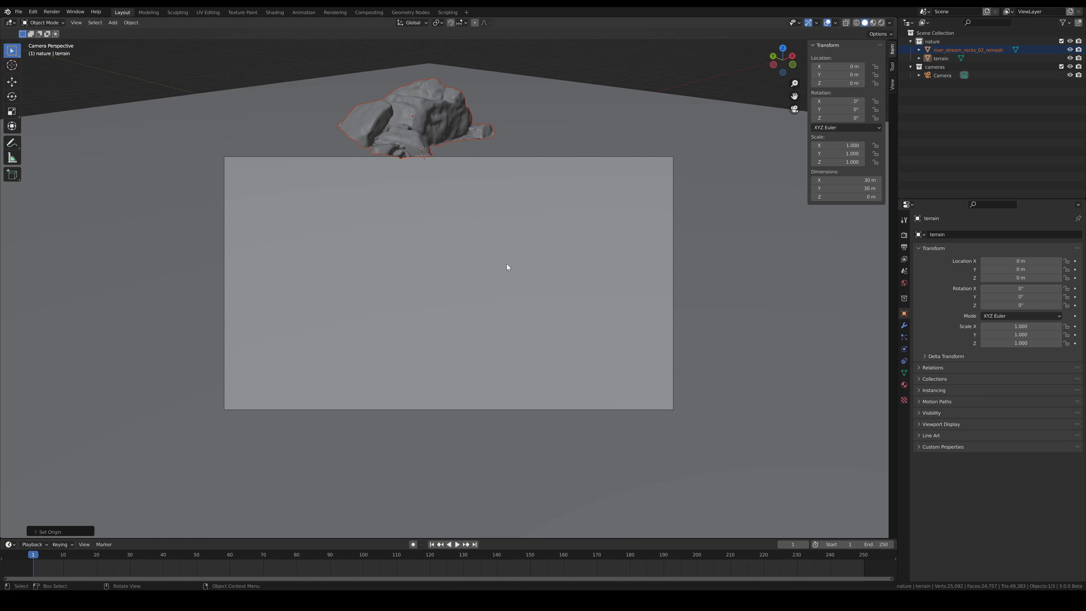
pyautogui.scroll(-3, 490, 222)
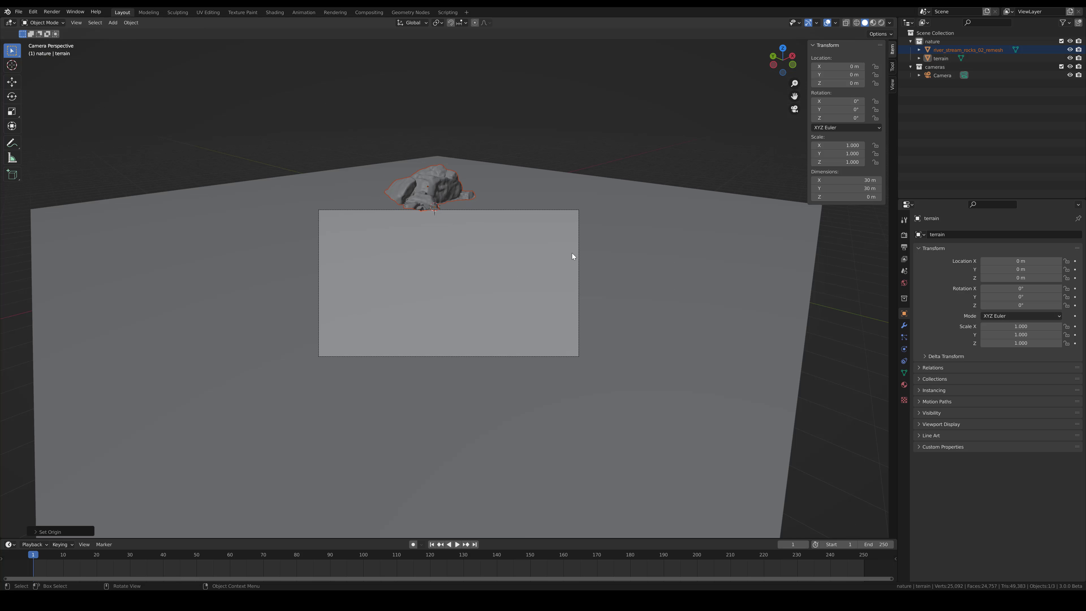
pyautogui.click(577, 257)
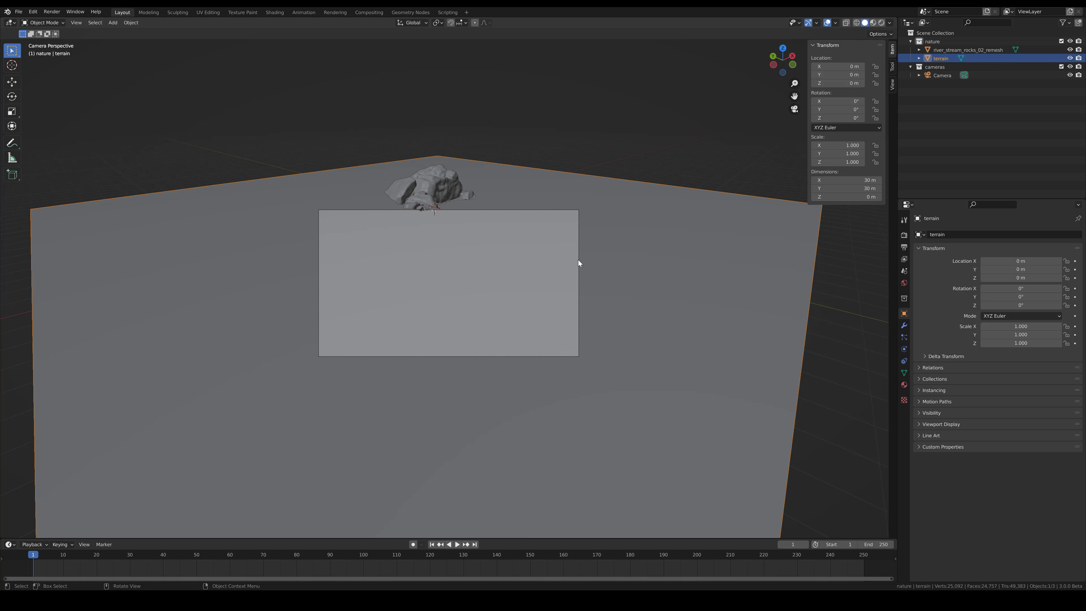
pyautogui.click(580, 260)
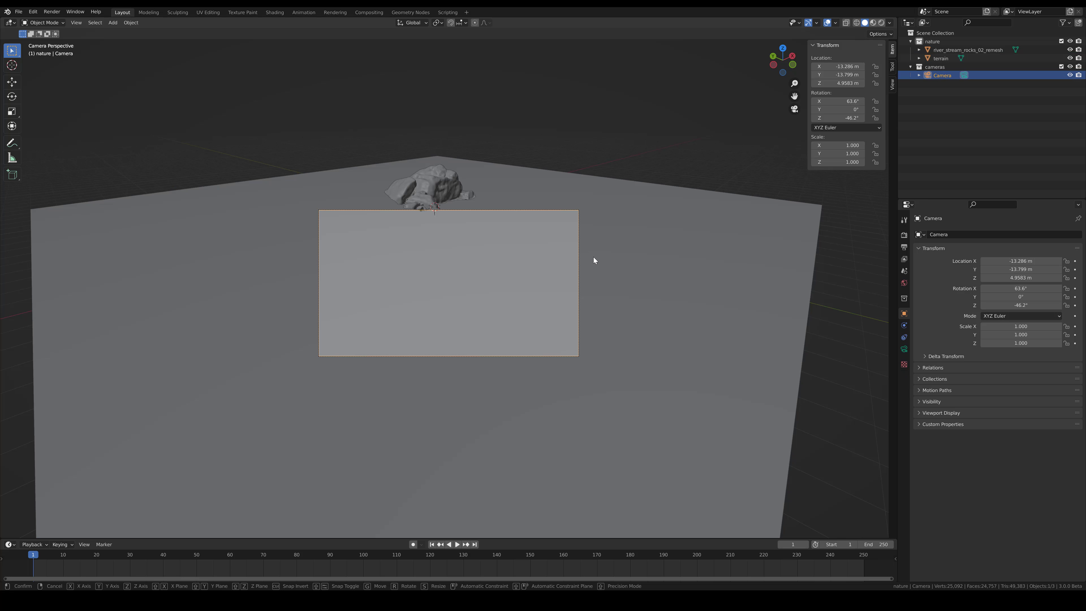
pyautogui.press('g')
pyautogui.press('z')
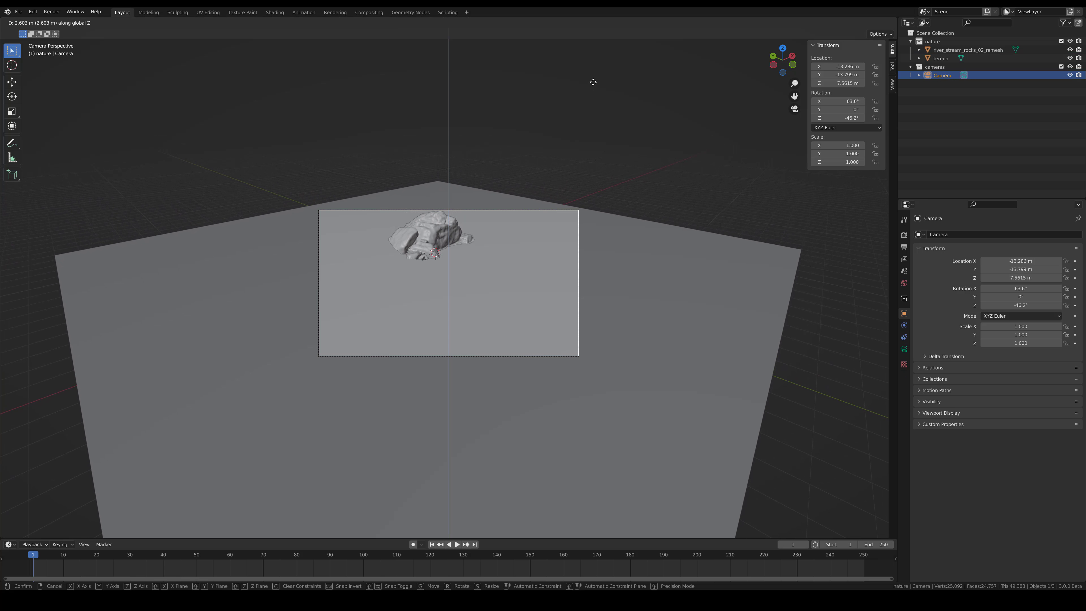
pyautogui.click(593, 91)
# Rotate the rock around the Z axis to about -36.3°
pyautogui.click(433, 239)
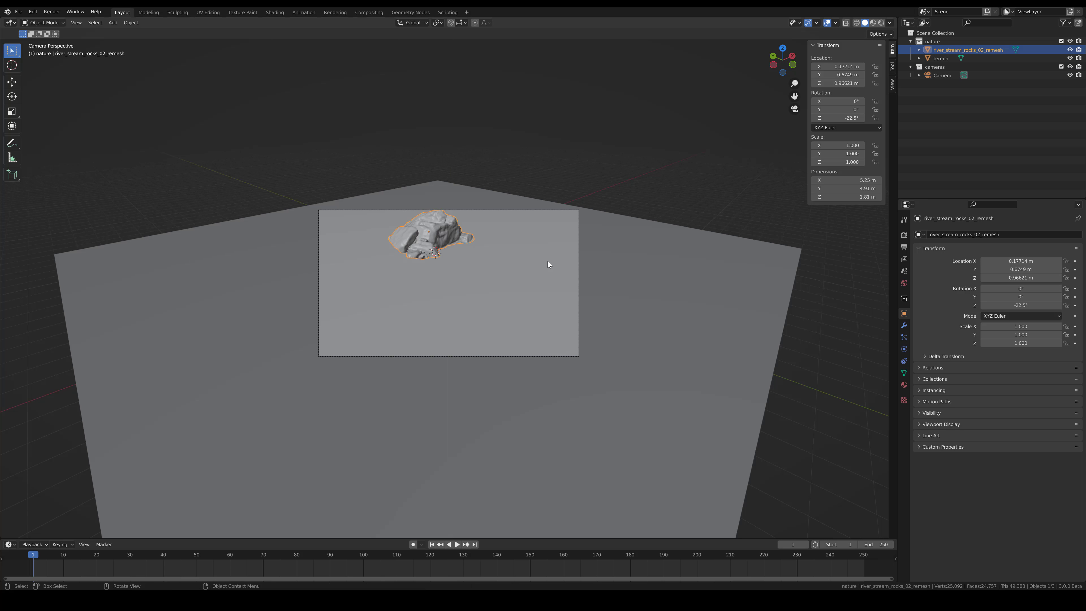
pyautogui.press('r')
pyautogui.press('z')
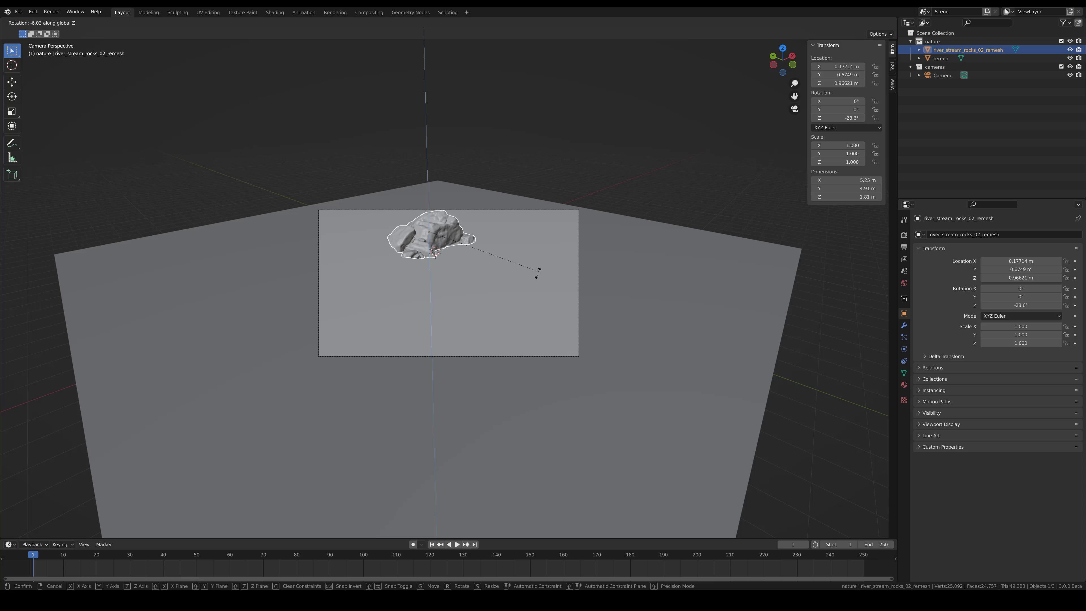
pyautogui.click(526, 284)
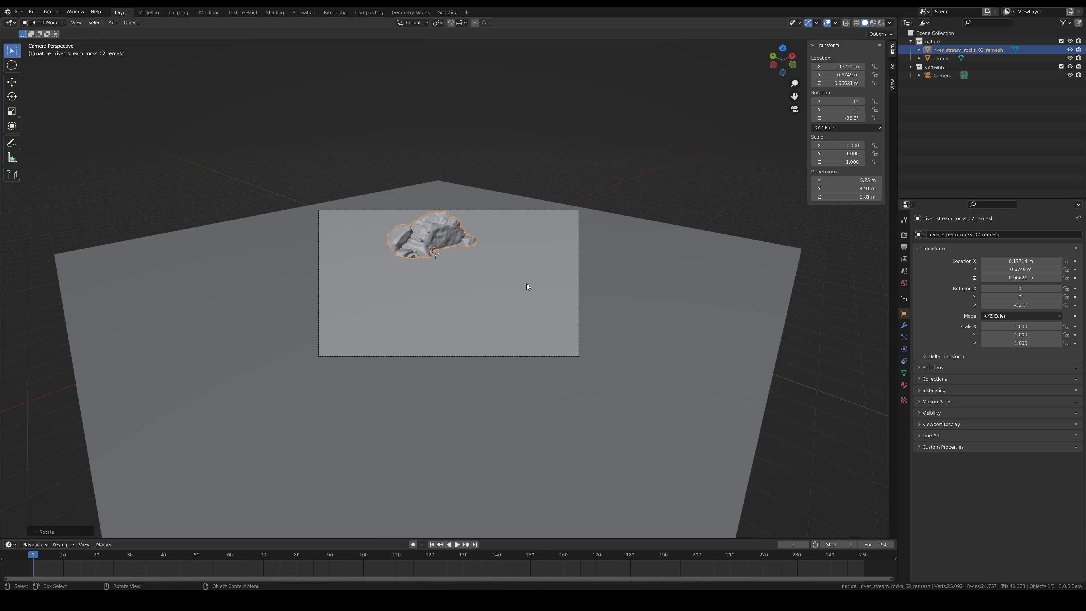
# Move the rock closer to the camera, to about X -1.72 m and Y -3.38 m
pyautogui.press('g')
pyautogui.press('y')
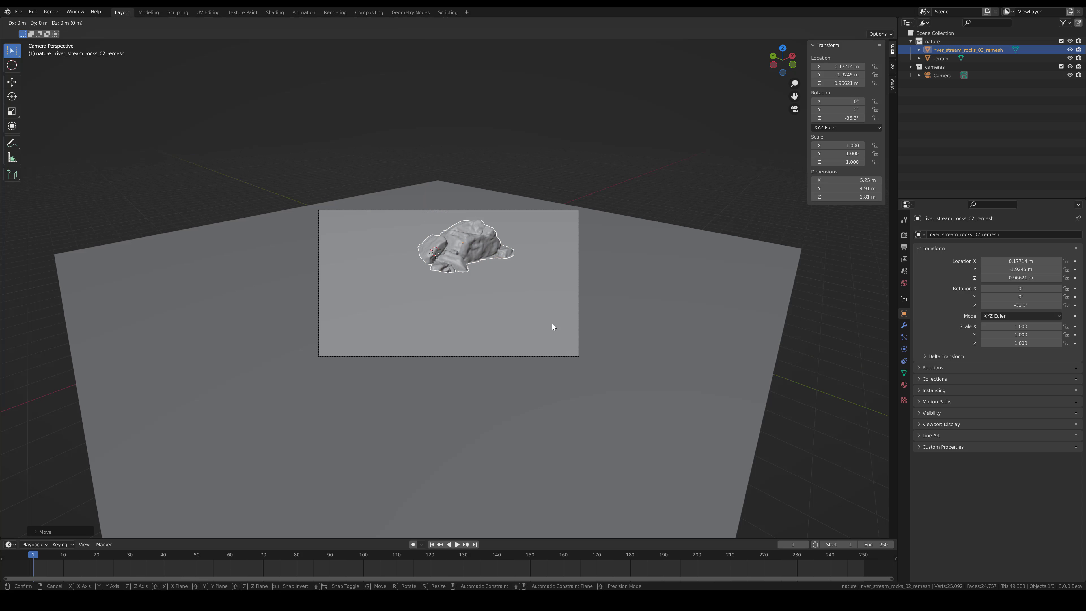
pyautogui.press('y')
pyautogui.click(531, 347)
pyautogui.press('g')
pyautogui.press('y')
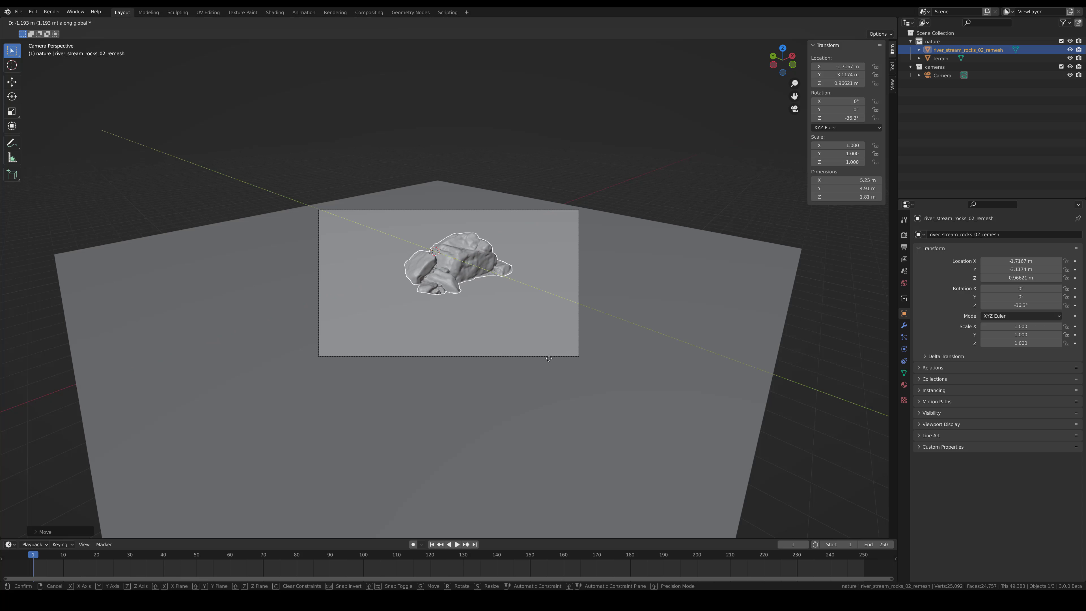
pyautogui.click(561, 354)
# Rotate the rock further around the Z axis to about -45.5°
pyautogui.press('r')
pyautogui.press('z')
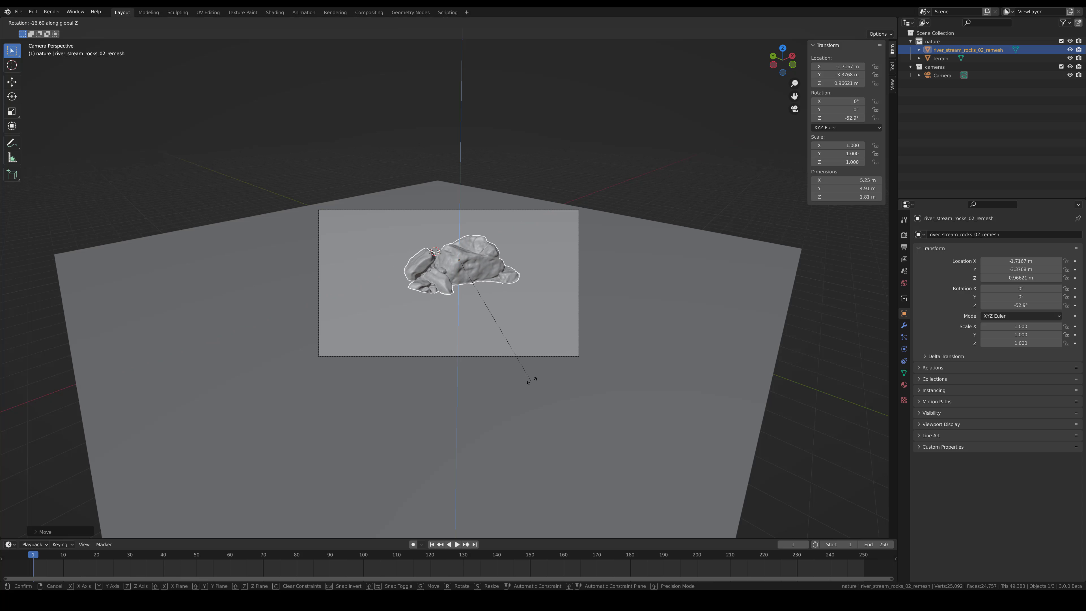
pyautogui.click(549, 372)
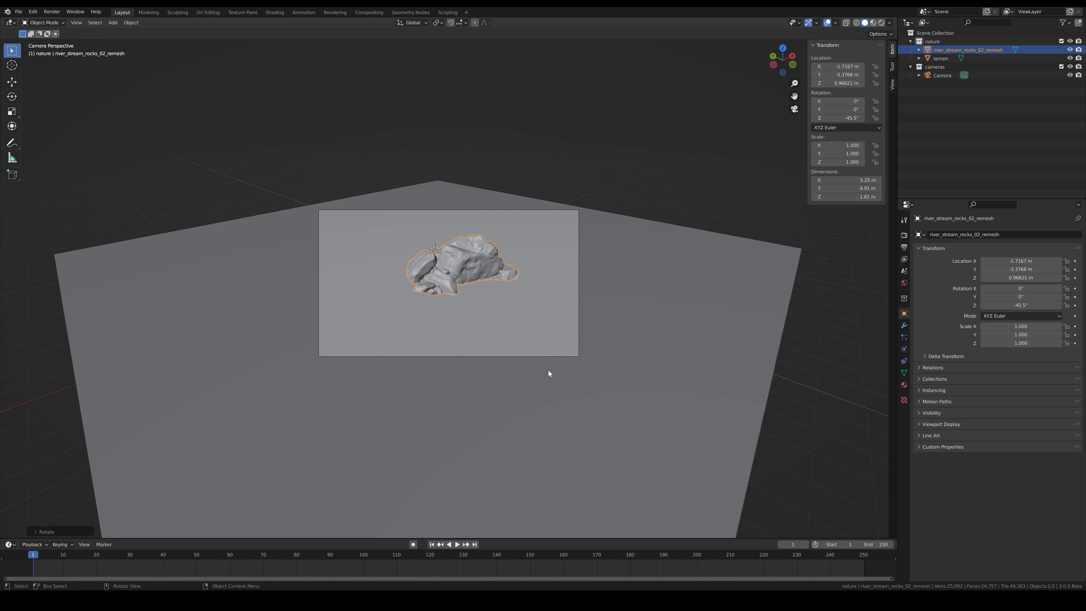
pyautogui.scroll(3, 560, 334)
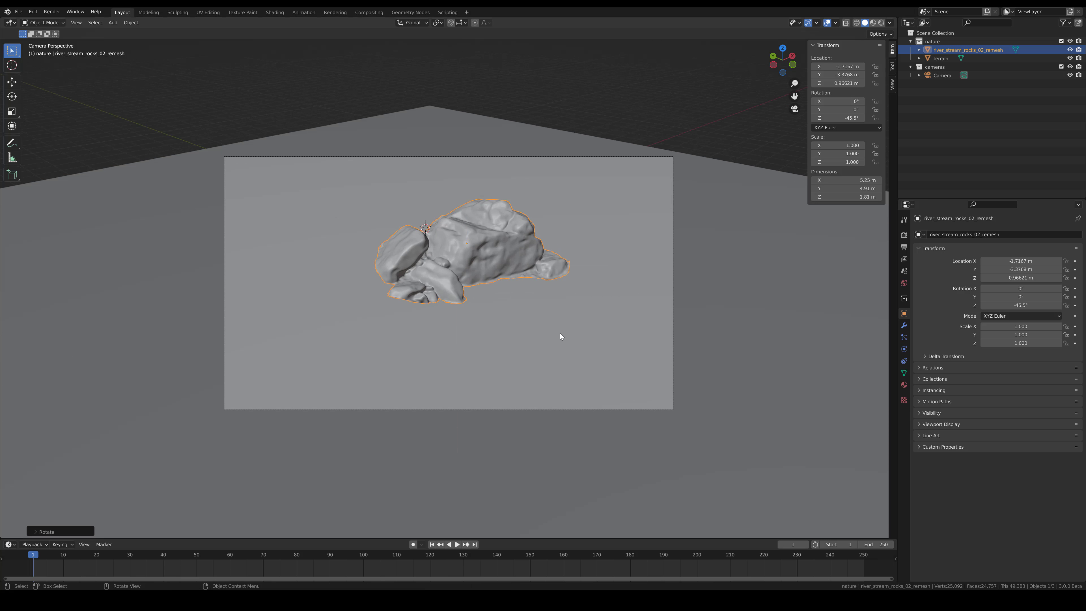
# Subdivide the terrain mesh seven times in Edit Mode and return to Object Mode
pyautogui.click(563, 337)
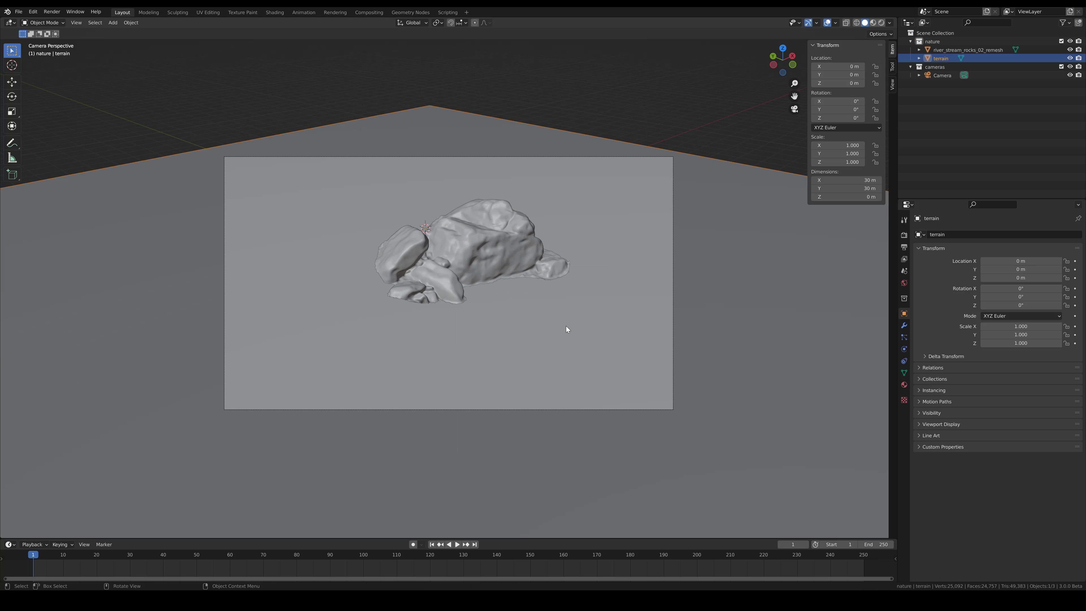
pyautogui.press('KP_7')
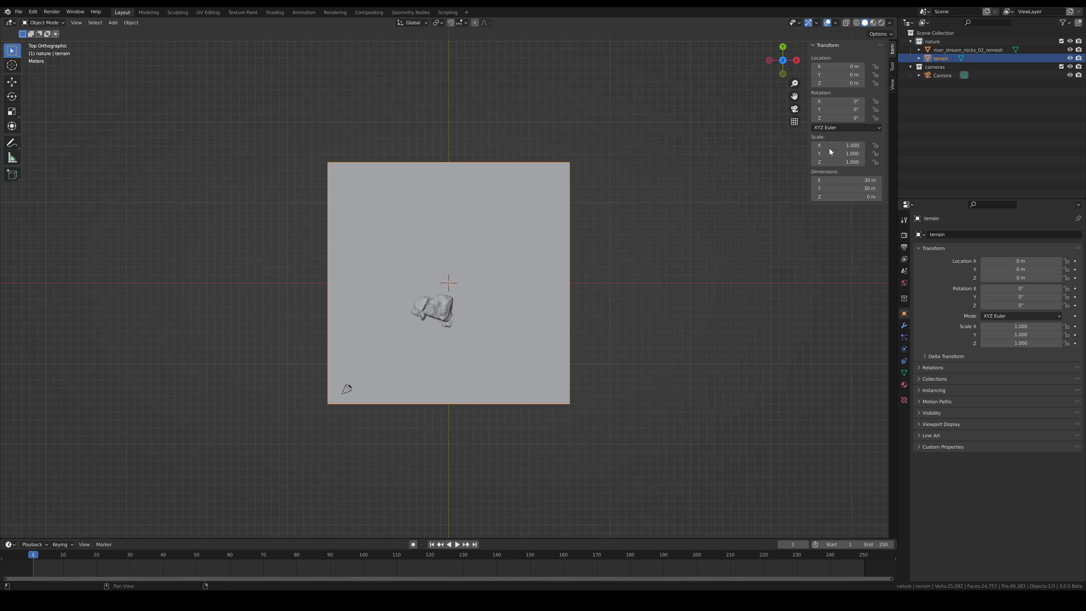
pyautogui.scroll(2, 506, 322)
pyautogui.press('Tab')
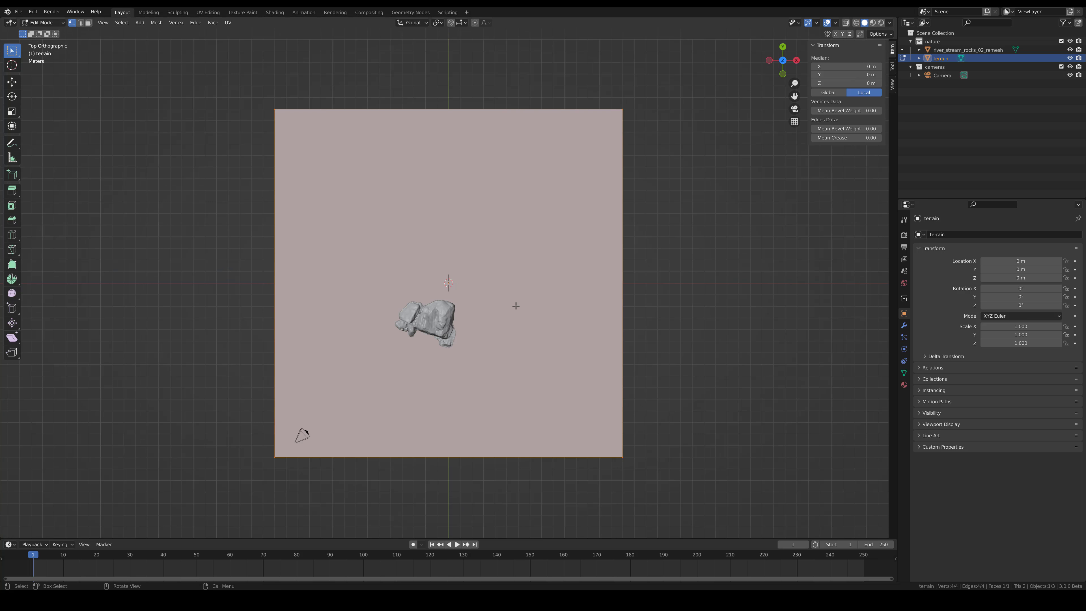
pyautogui.rightClick(585, 263)
pyautogui.click(579, 264)
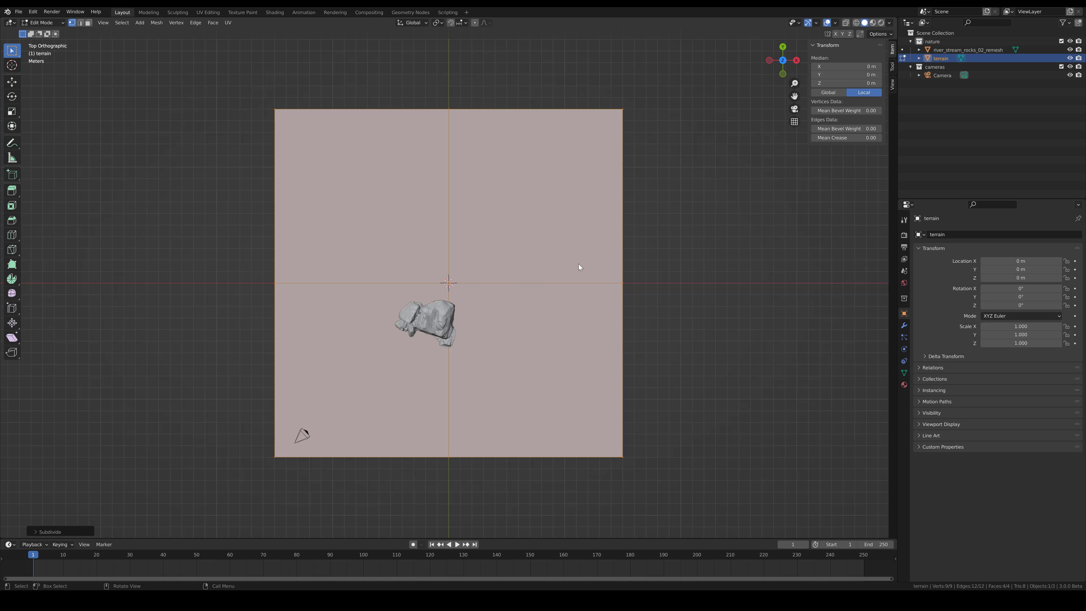
pyautogui.rightClick(578, 264)
pyautogui.click(579, 264)
pyautogui.rightClick(579, 264)
pyautogui.click(579, 264)
pyautogui.rightClick(579, 264)
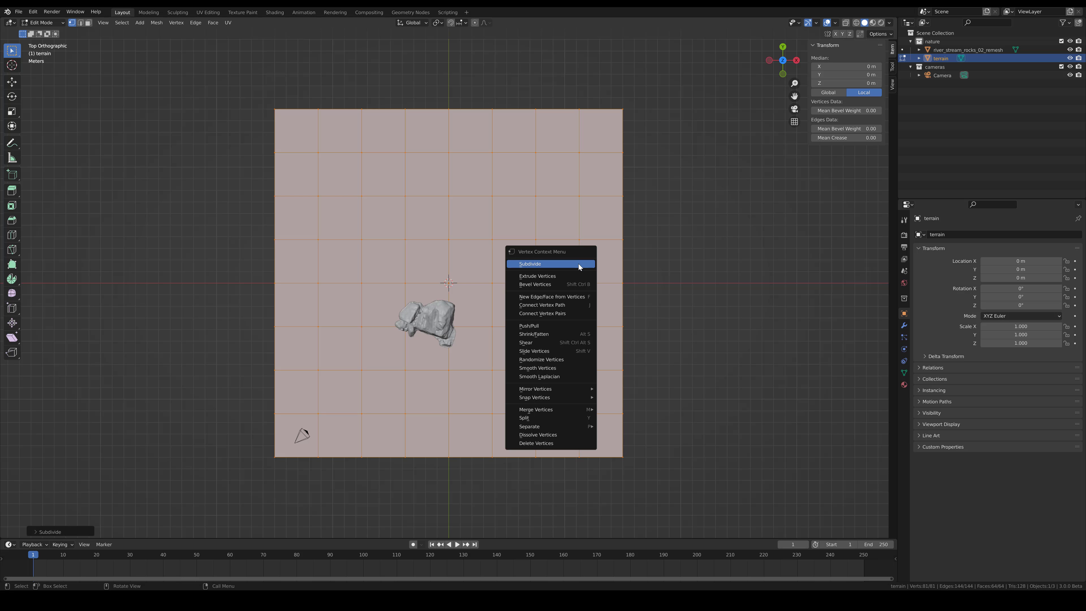
pyautogui.click(578, 264)
pyautogui.rightClick(579, 264)
pyautogui.click(578, 264)
pyautogui.rightClick(578, 264)
pyautogui.click(579, 264)
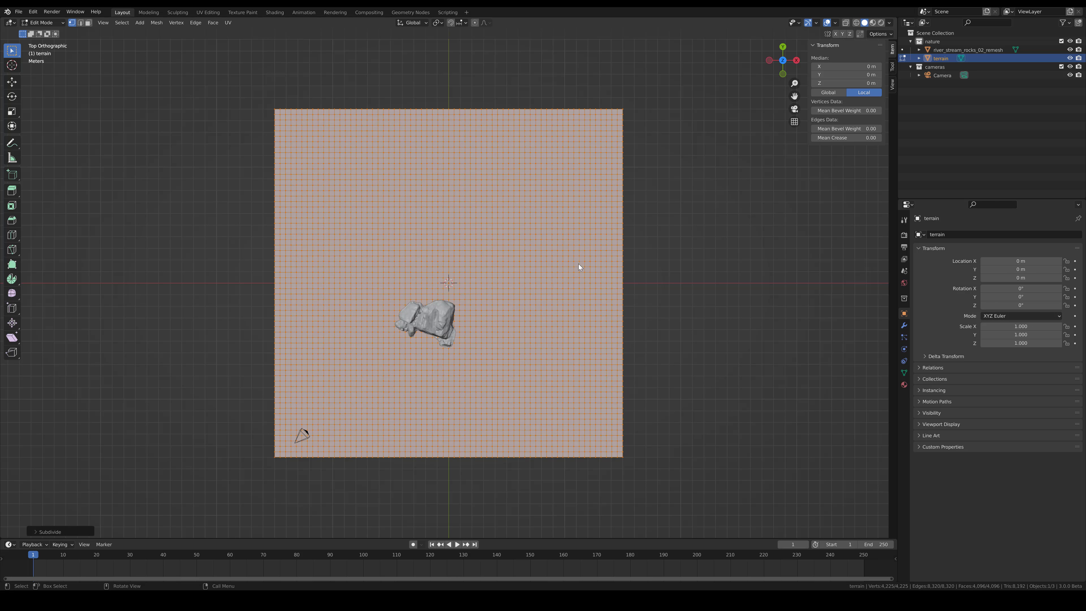
pyautogui.rightClick(579, 264)
pyautogui.click(579, 264)
pyautogui.moveTo(579, 264); pyautogui.dragTo(522, 284, button='middle')
pyautogui.press('Tab')
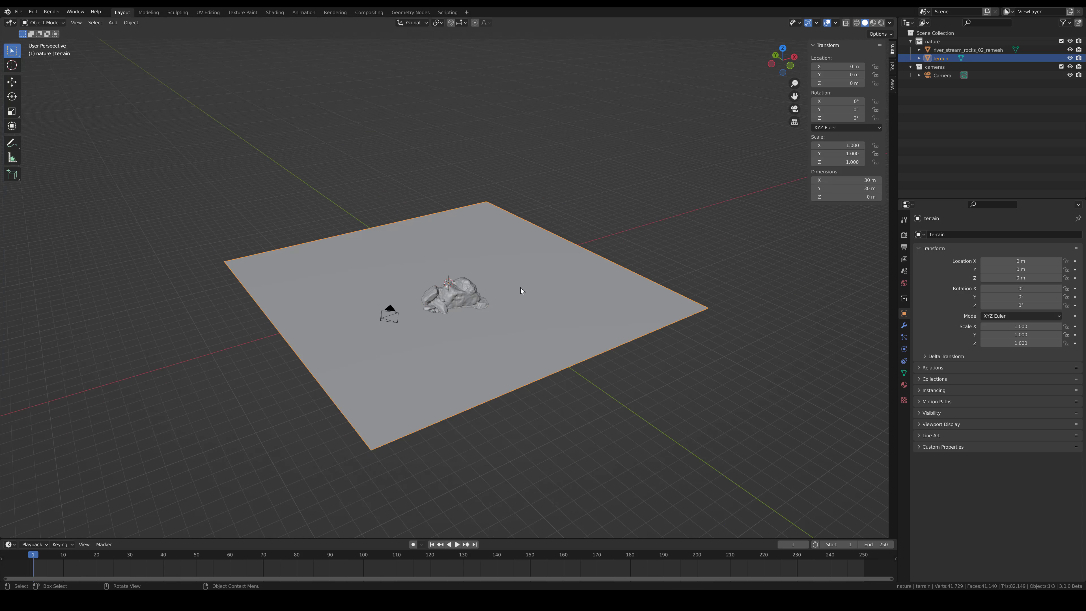
# Enable proportional editing on the terrain mesh and pull up a smooth mound behind the rock
pyautogui.press('KP_0')
pyautogui.press('Home')
pyautogui.press('Tab')
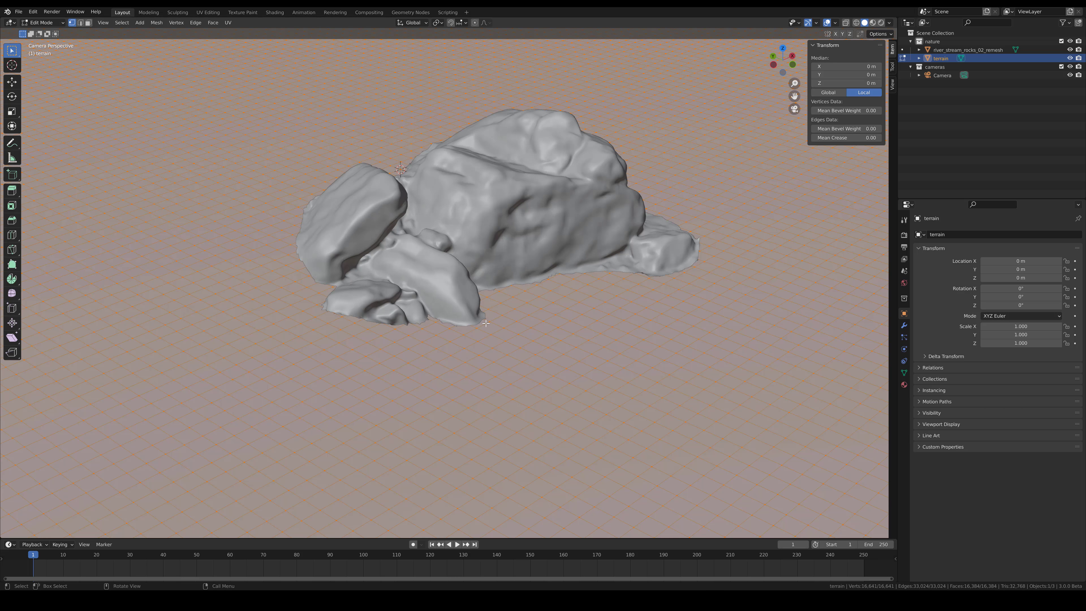
pyautogui.scroll(-4, 486, 324)
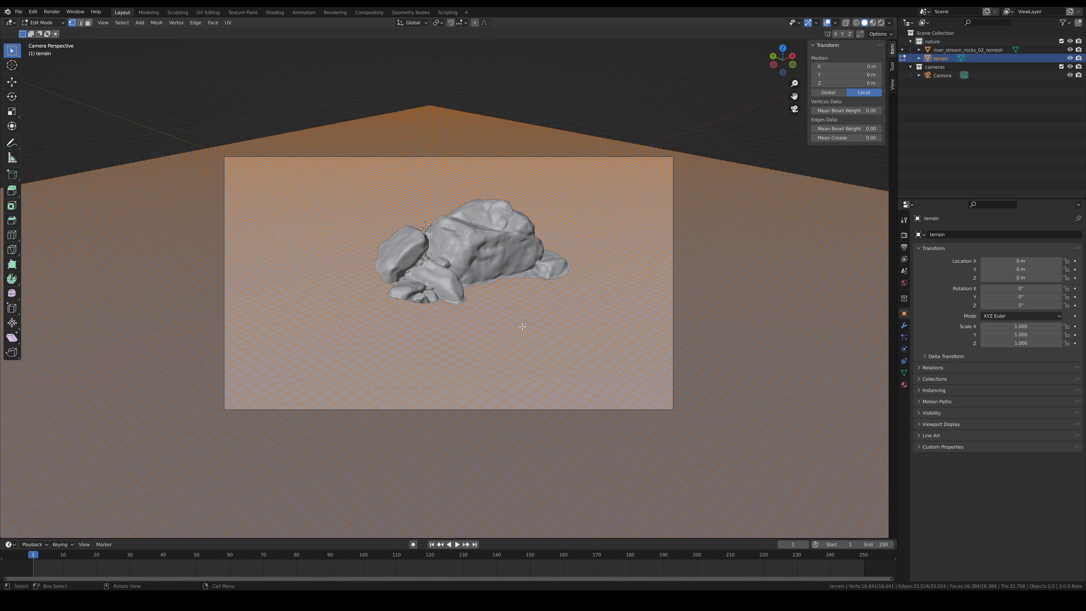
pyautogui.moveTo(520, 328); pyautogui.dragTo(405, 272, button='middle')
pyautogui.click(424, 266)
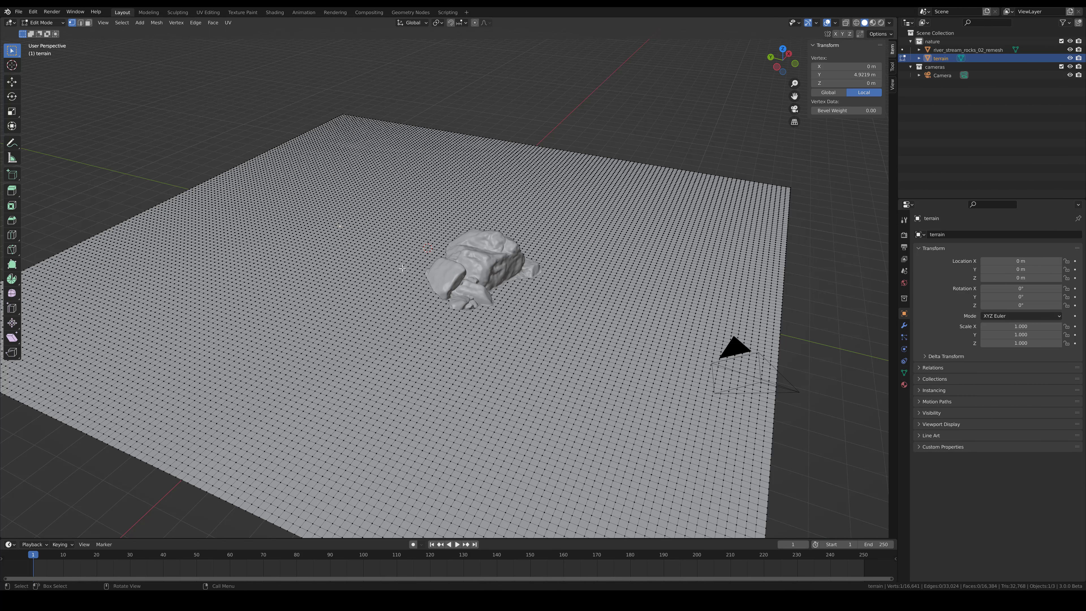
pyautogui.press('o')
pyautogui.press('g')
pyautogui.scroll(12, 450, 244)
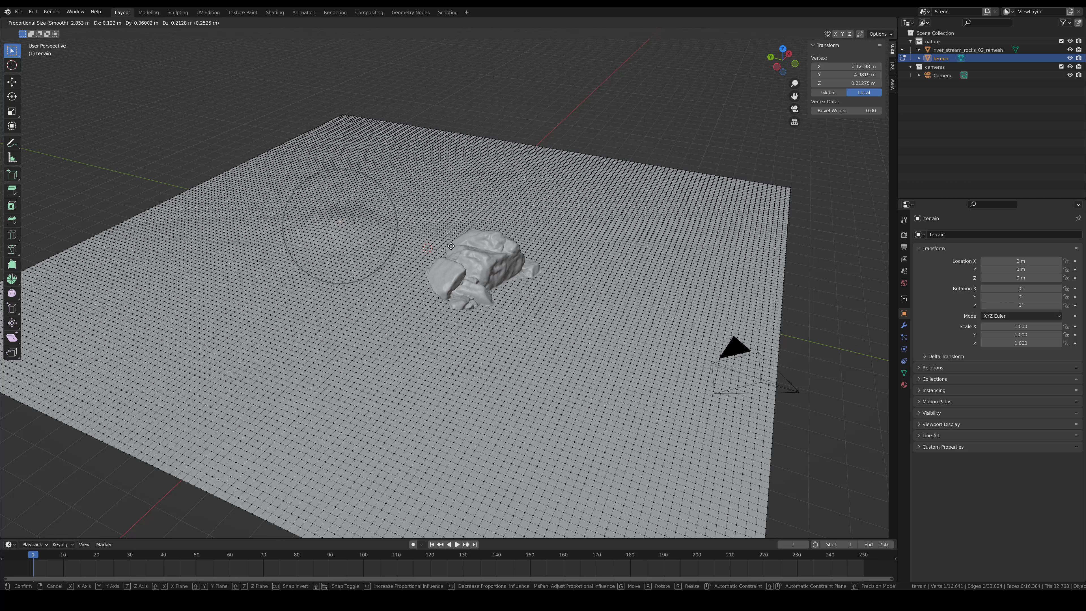
pyautogui.click(450, 241)
# Shape two more smooth undulations in the terrain behind the rock with an influence radius of about 3.8 m
pyautogui.click(429, 190)
pyautogui.press('g')
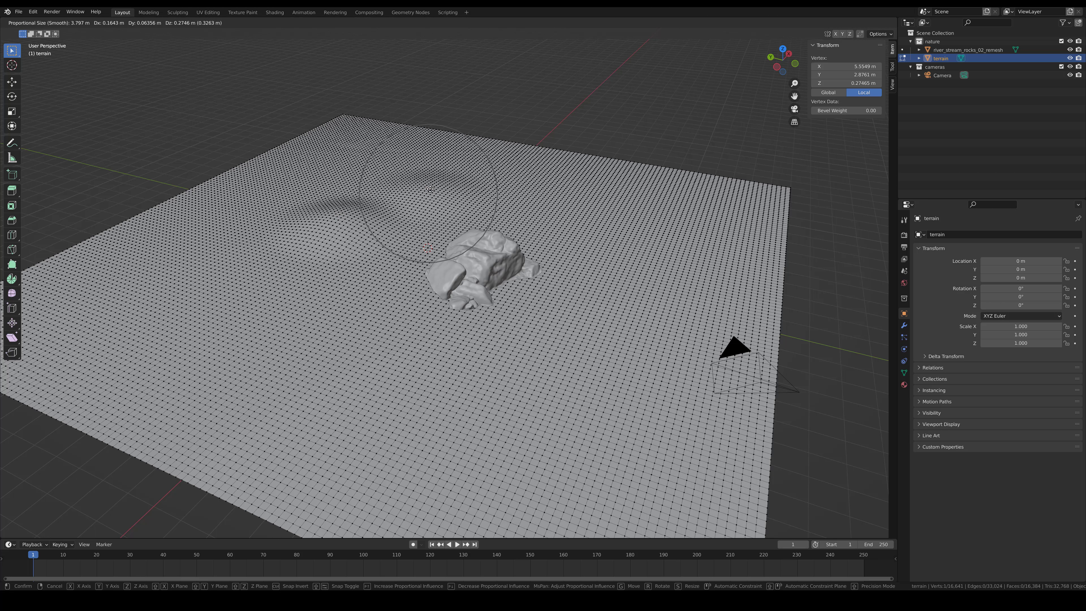
pyautogui.click(538, 196)
pyautogui.click(539, 196)
pyautogui.press('g')
pyautogui.click(554, 210)
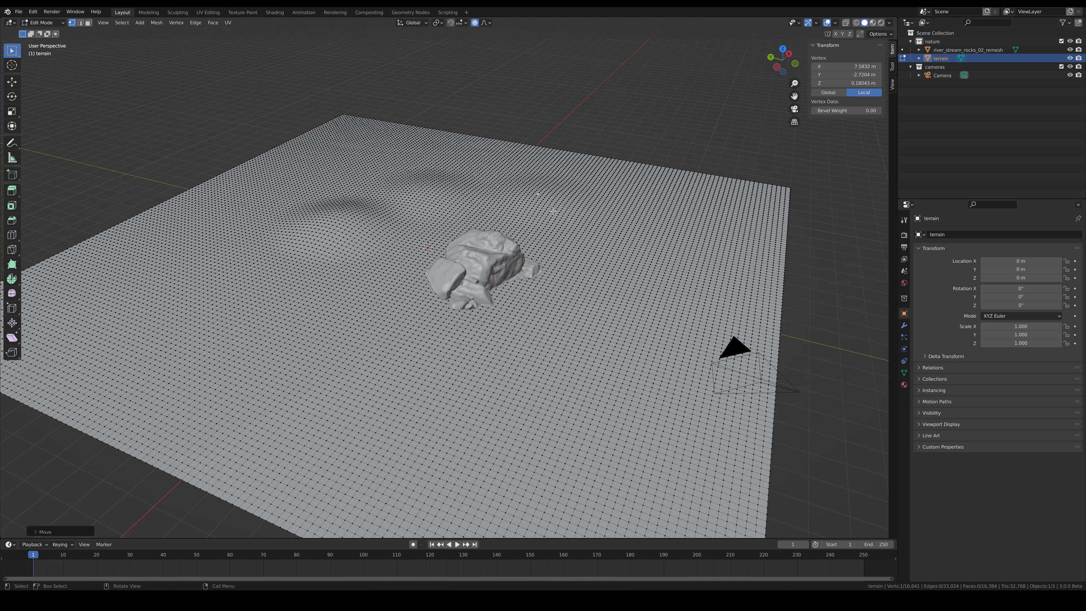
# Lower the ground slightly between the mounds and on the near side of the first mound
pyautogui.click(470, 203)
pyautogui.press('g')
pyautogui.click(464, 212)
pyautogui.click(344, 235)
pyautogui.press('g')
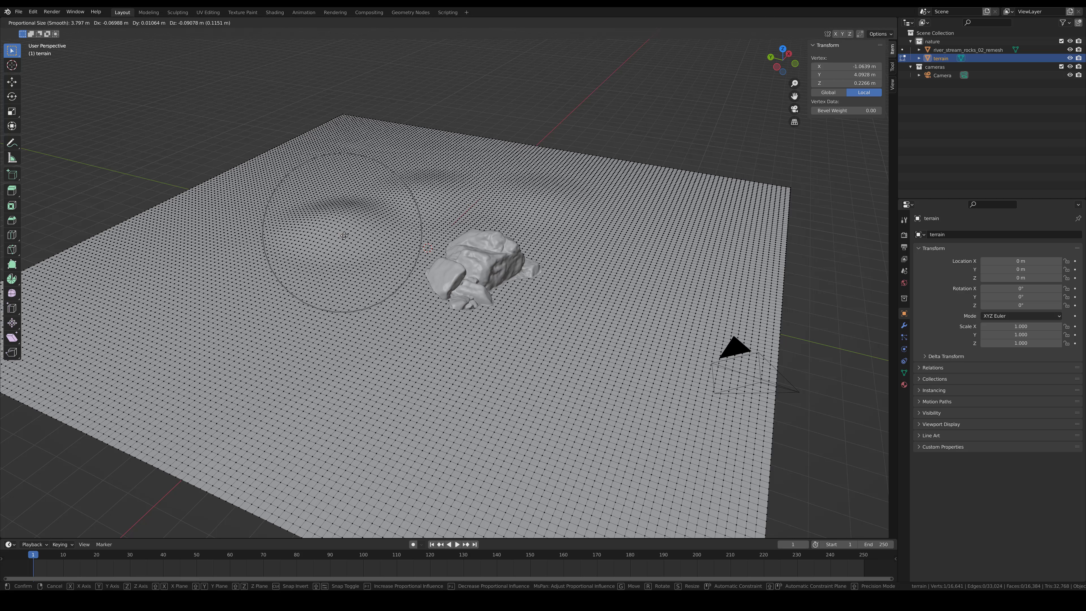
pyautogui.click(343, 232)
pyautogui.click(340, 220)
pyautogui.press('g')
pyautogui.rightClick(344, 225)
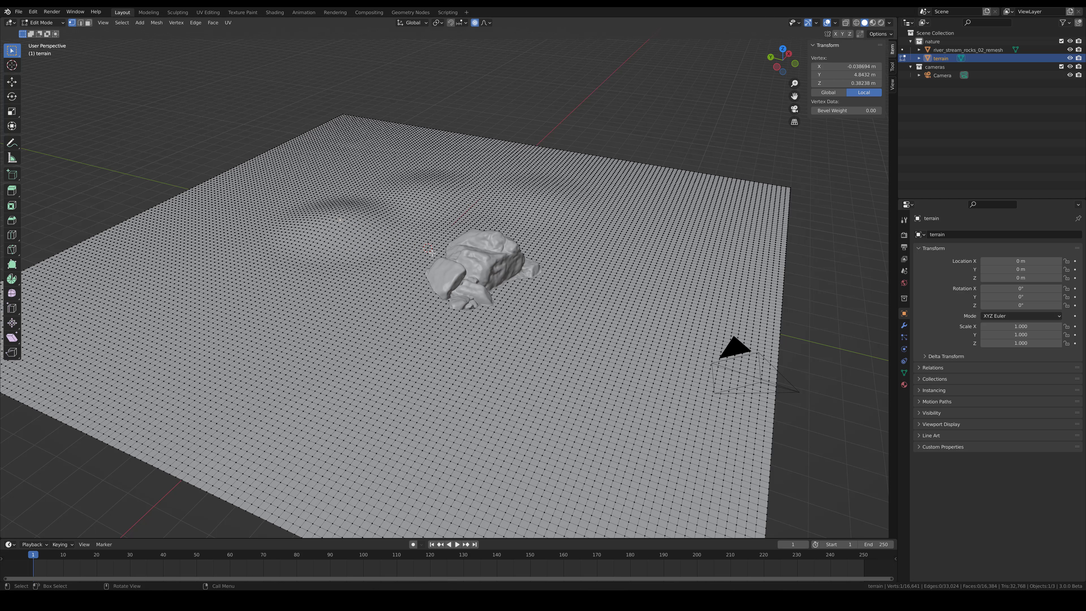
# Raise the terrain behind the rock about 0.21 m with the proportional influence enlarged to 7.4 m
pyautogui.click(432, 253)
pyautogui.scroll(-2, 432, 253)
pyautogui.moveTo(449, 270); pyautogui.dragTo(453, 257, button='middle')
pyautogui.press('g')
pyautogui.scroll(-7, 453, 258)
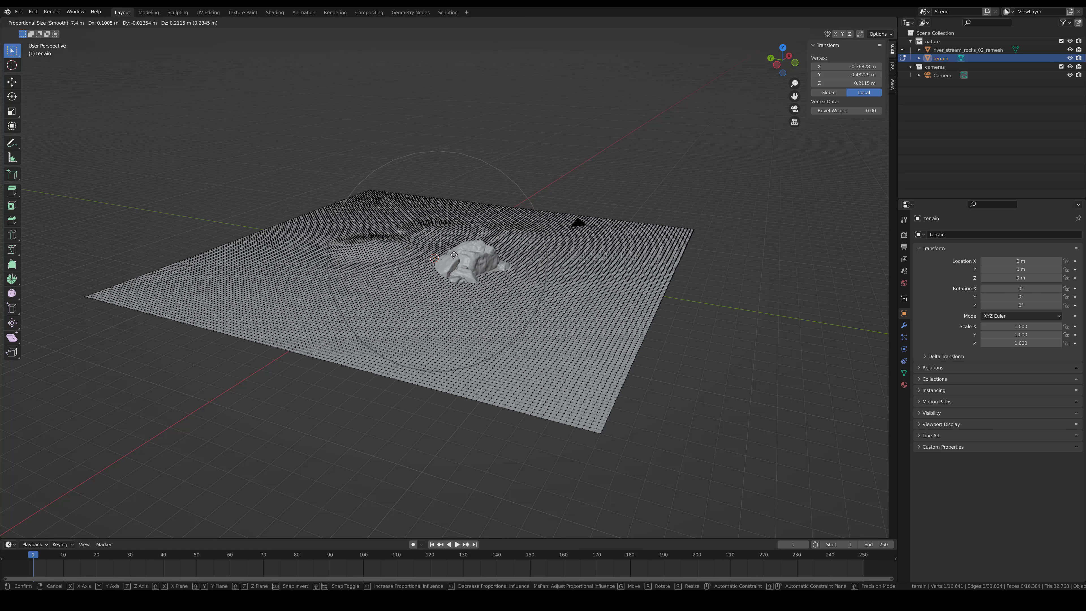
pyautogui.click(454, 255)
# Reduce the proportional influence to about 3.8 m and reshape the terrain around the rock
pyautogui.click(512, 309)
pyautogui.moveTo(421, 278); pyautogui.dragTo(462, 274, button='middle')
pyautogui.scroll(2, 463, 275)
pyautogui.press('g')
pyautogui.scroll(4, 464, 264)
pyautogui.click(463, 260)
pyautogui.scroll(1, 473, 259)
pyautogui.click(472, 256)
pyautogui.press('g')
pyautogui.click(471, 248)
# Reshape the terrain around the rock's base with a 3.8 m proportional influence, lowering the near side about 0.17 m
pyautogui.press('g')
pyautogui.click(493, 231)
pyautogui.press('g')
pyautogui.click(402, 240)
pyautogui.click(454, 276)
pyautogui.press('g')
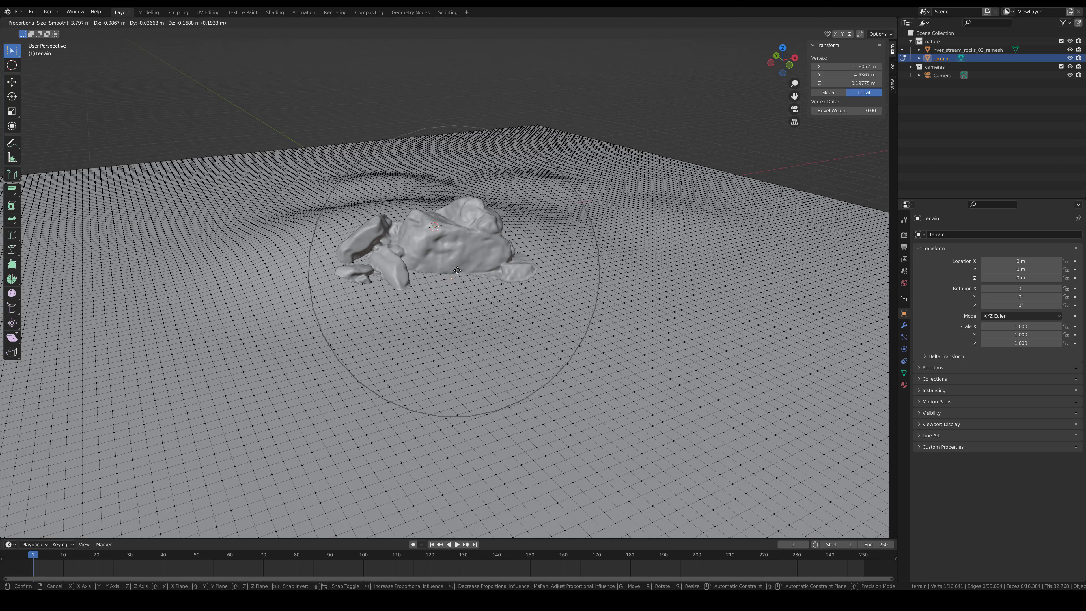
pyautogui.click(413, 267)
# Fine-tune the terrain height beside and behind the smaller rocks with the 3.8 m proportional influence
pyautogui.press('g')
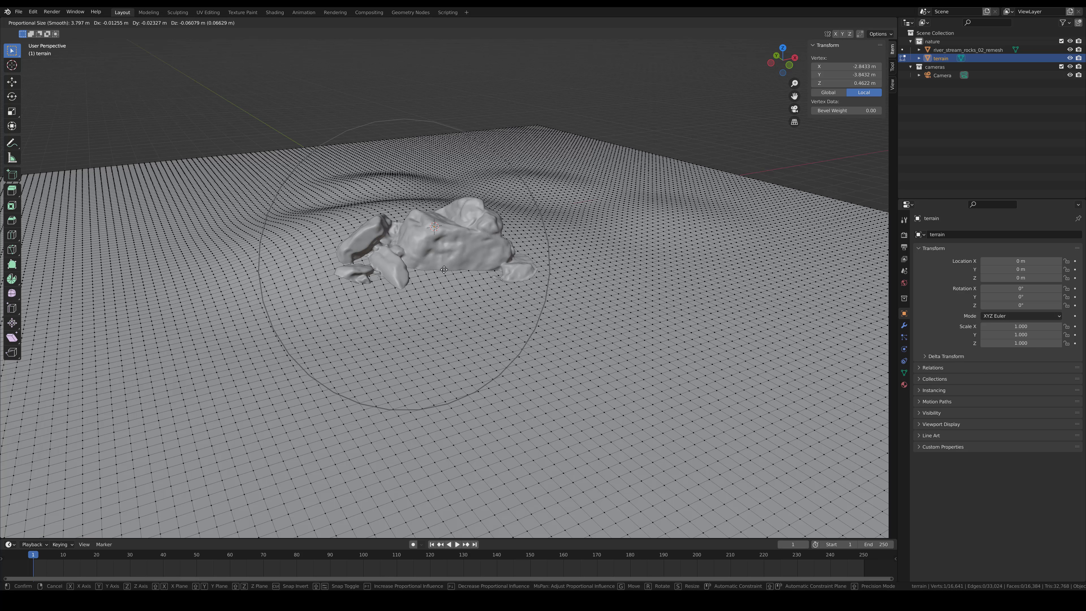
pyautogui.click(392, 290)
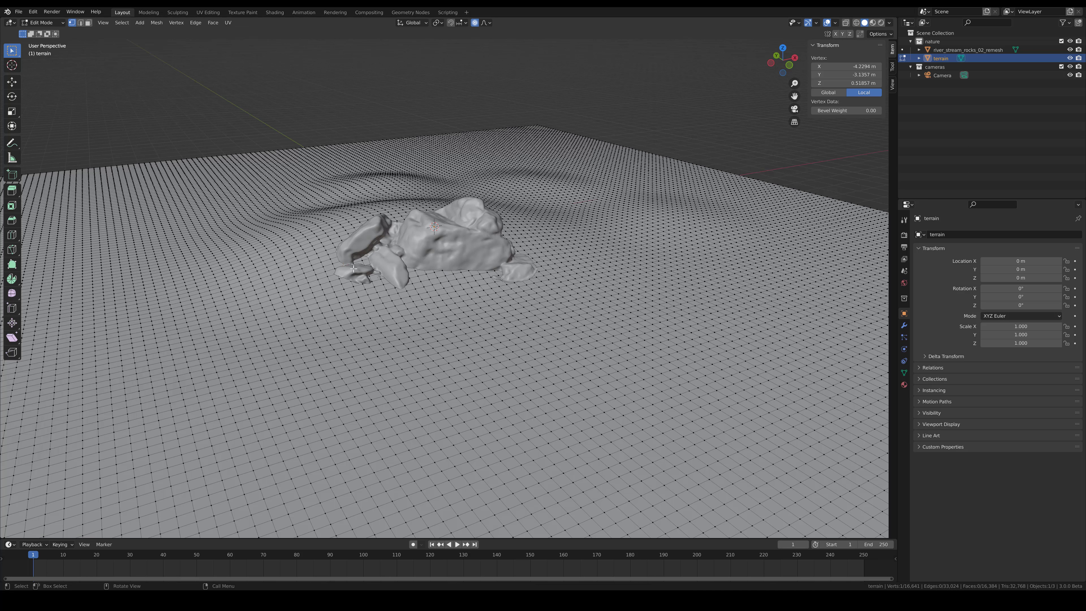
pyautogui.press('g')
pyautogui.click(410, 280)
pyautogui.moveTo(411, 280); pyautogui.dragTo(432, 270, button='middle')
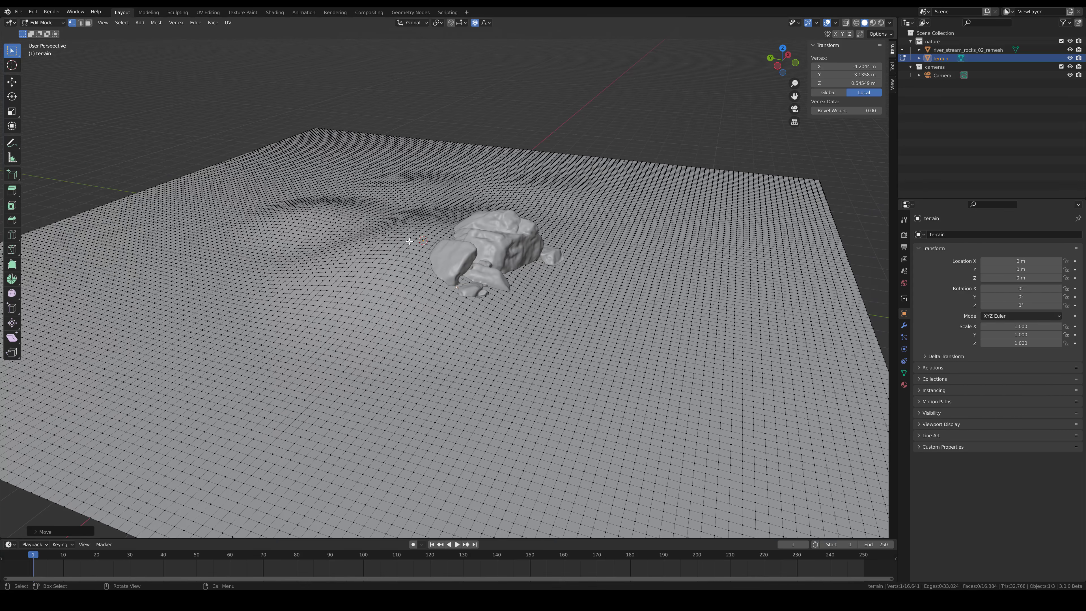
pyautogui.press('g')
pyautogui.click(439, 251)
pyautogui.scroll(-3, 470, 265)
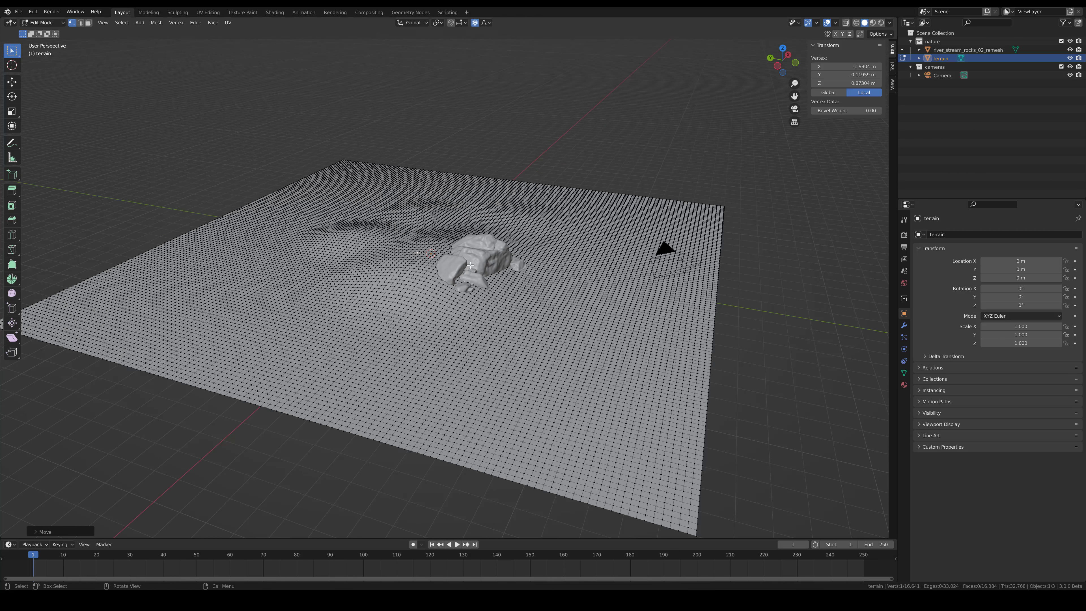
# From the camera view, reshape the foreground terrain with a proportional influence of about 3.5 m and adjust the ground near the frame's edge
pyautogui.press('KP_0')
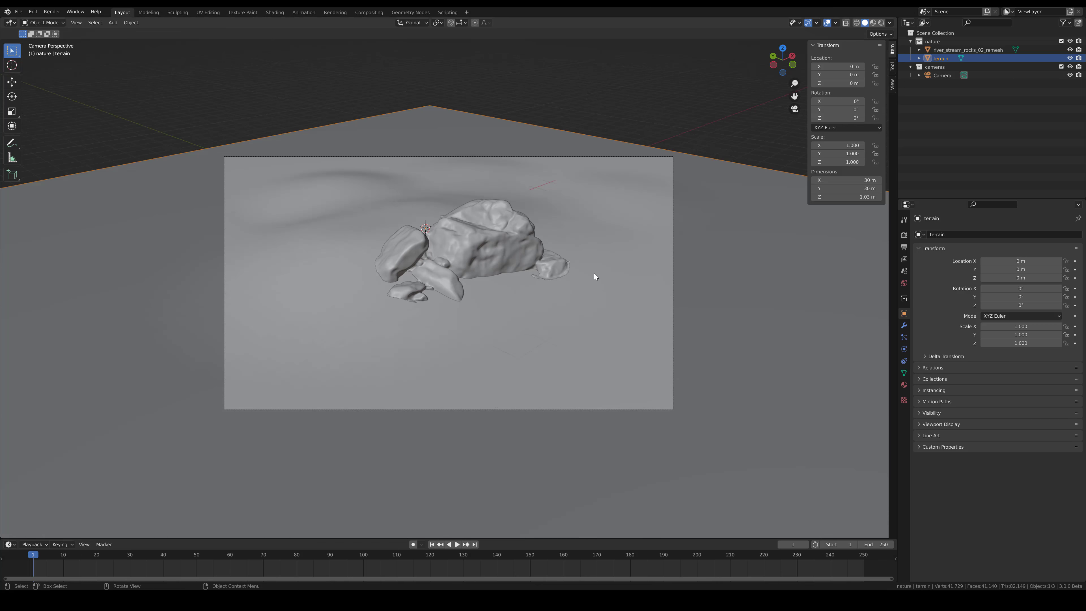
pyautogui.click(635, 231)
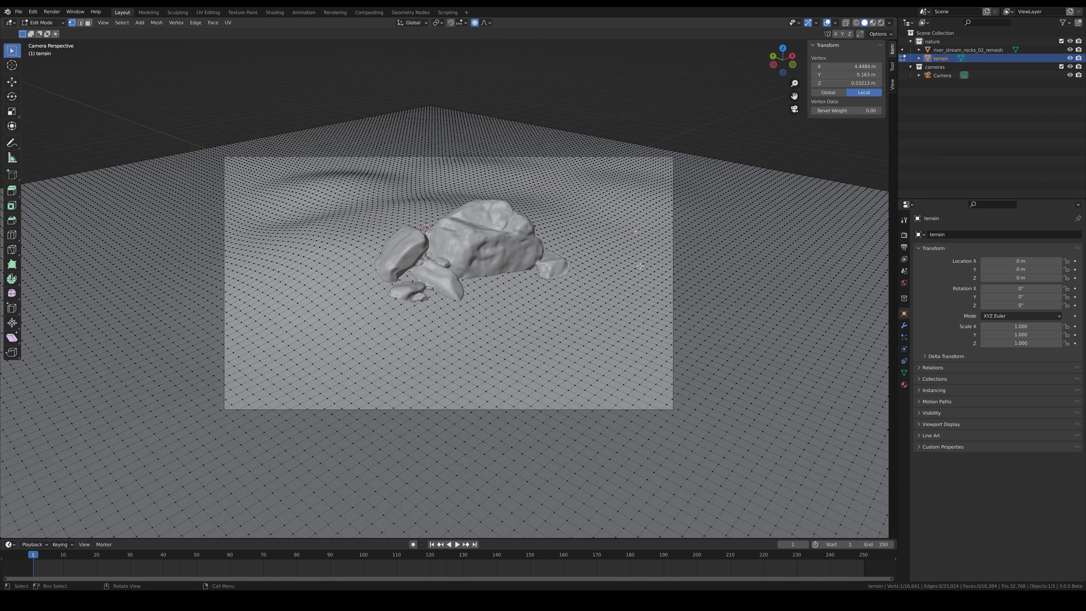
pyautogui.click(553, 330)
pyautogui.press('g')
pyautogui.scroll(-2, 564, 334)
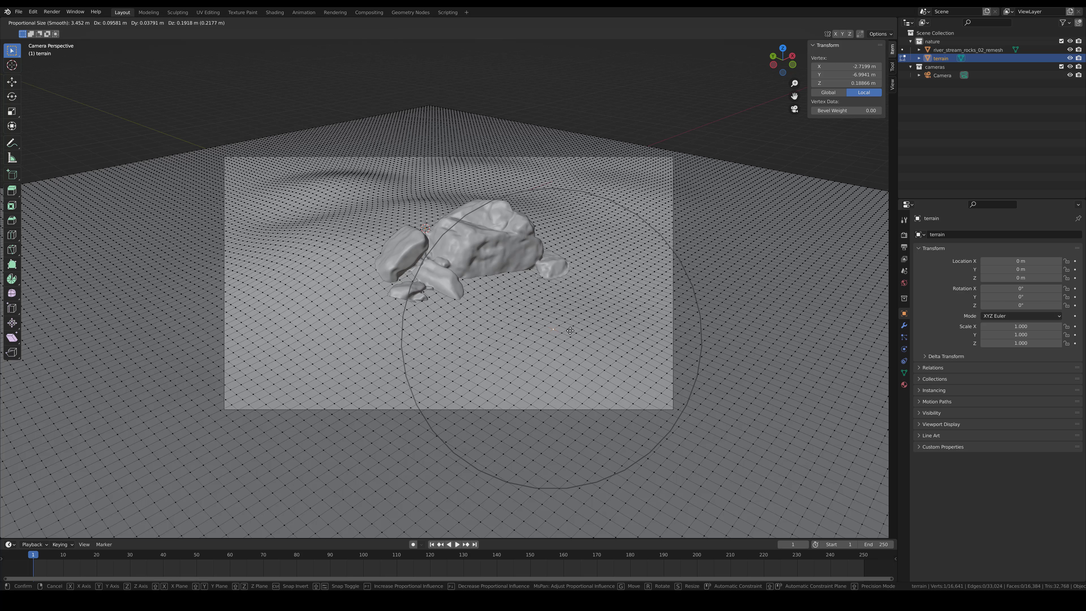
pyautogui.click(570, 331)
pyautogui.click(636, 274)
pyautogui.press('g')
pyautogui.click(637, 273)
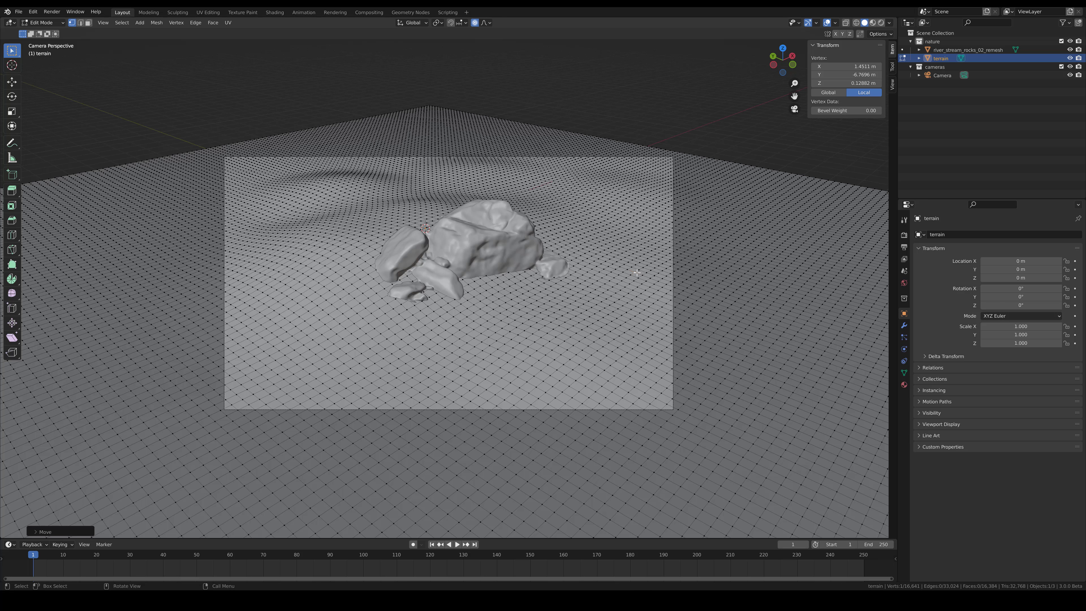
# Raise the ground around the small outlying rock with a proportional influence of about 2.85 m, then finish editing the terrain mesh
pyautogui.click(572, 273)
pyautogui.press('g')
pyautogui.scroll(2, 652, 283)
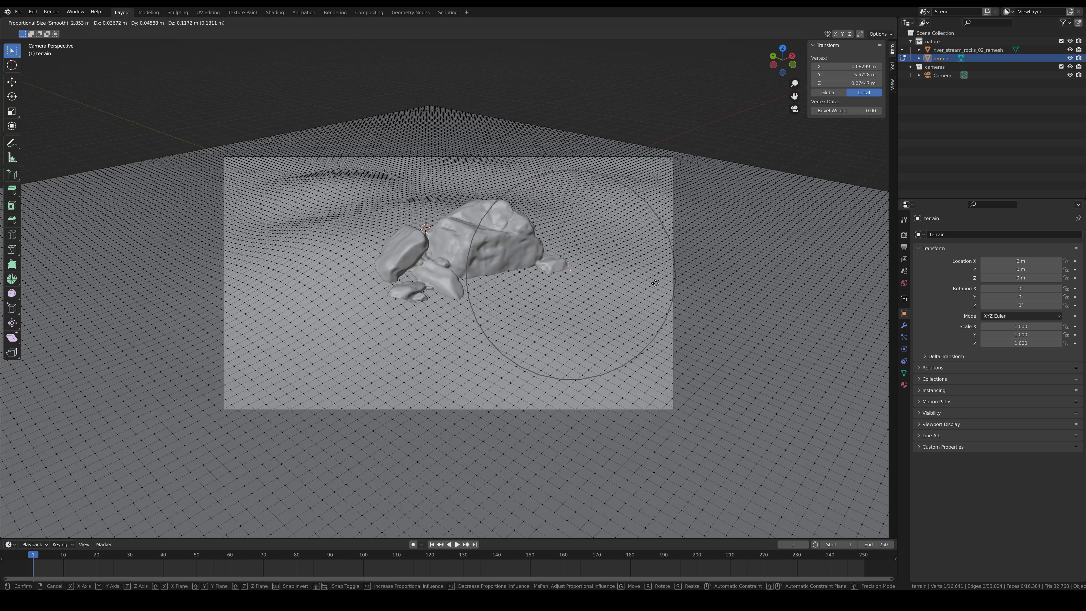
pyautogui.click(655, 283)
pyautogui.click(588, 253)
pyautogui.press('g')
pyautogui.click(587, 244)
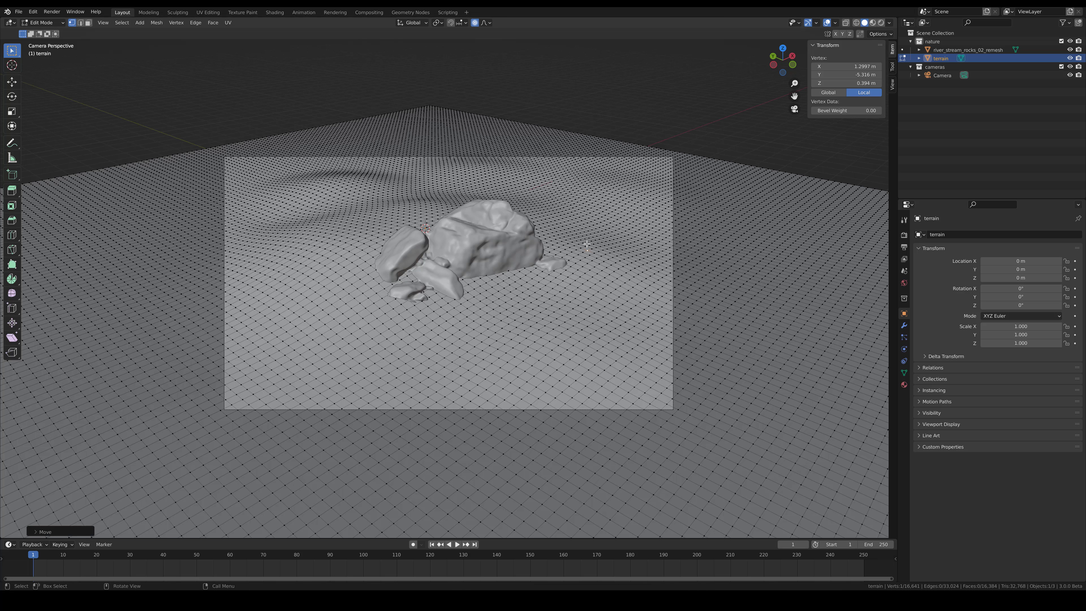
pyautogui.press('Tab')
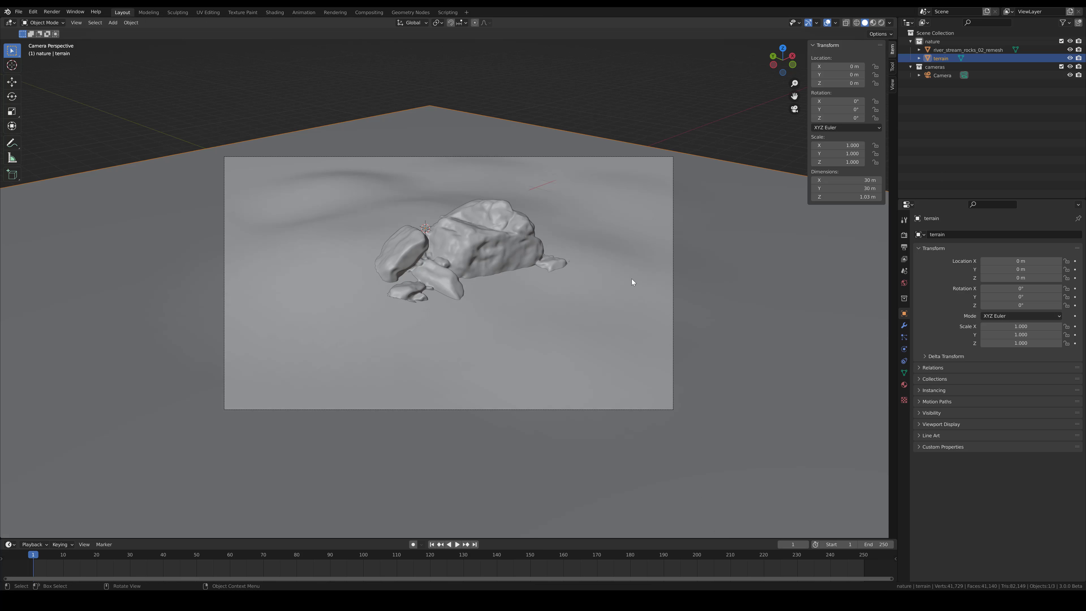
# Rename the rock object as river_stream_rocks_02
pyautogui.click(477, 234)
pyautogui.doubleClick(984, 49)
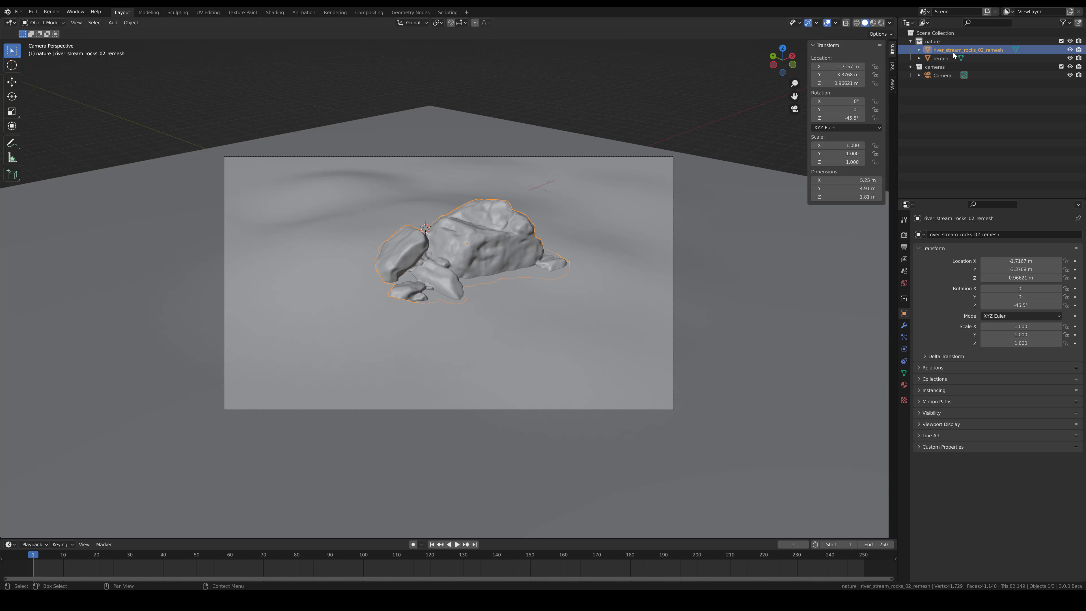
pyautogui.click(1016, 49)
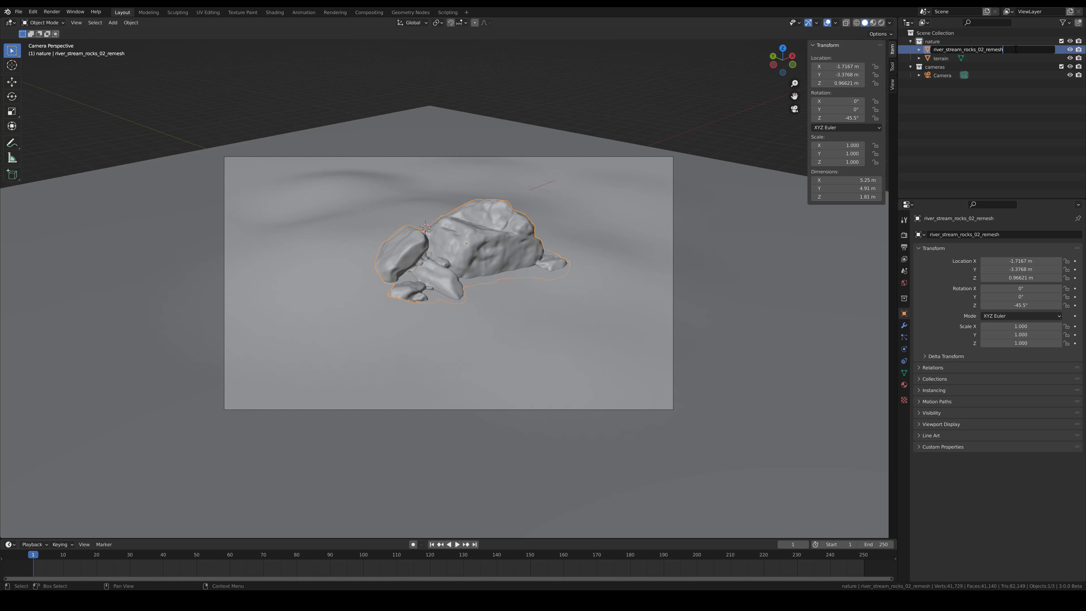
pyautogui.press('BackSpace')
pyautogui.press('BackSpace')
pyautogui.press('BackSpace')
pyautogui.press('BackSpace')
pyautogui.press('BackSpace')
pyautogui.press('BackSpace')
pyautogui.press('BackSpace')
pyautogui.press('Return')
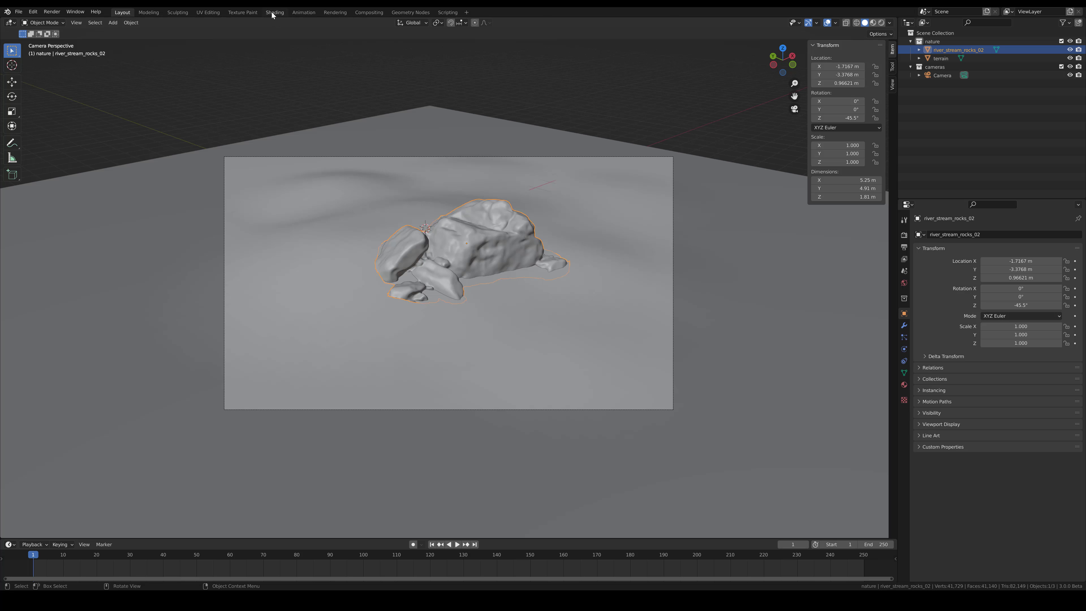
# Open the Shading workspace in Solid display, hiding the rock and terrain during the switch and showing them again
pyautogui.click(1070, 49)
pyautogui.click(1070, 58)
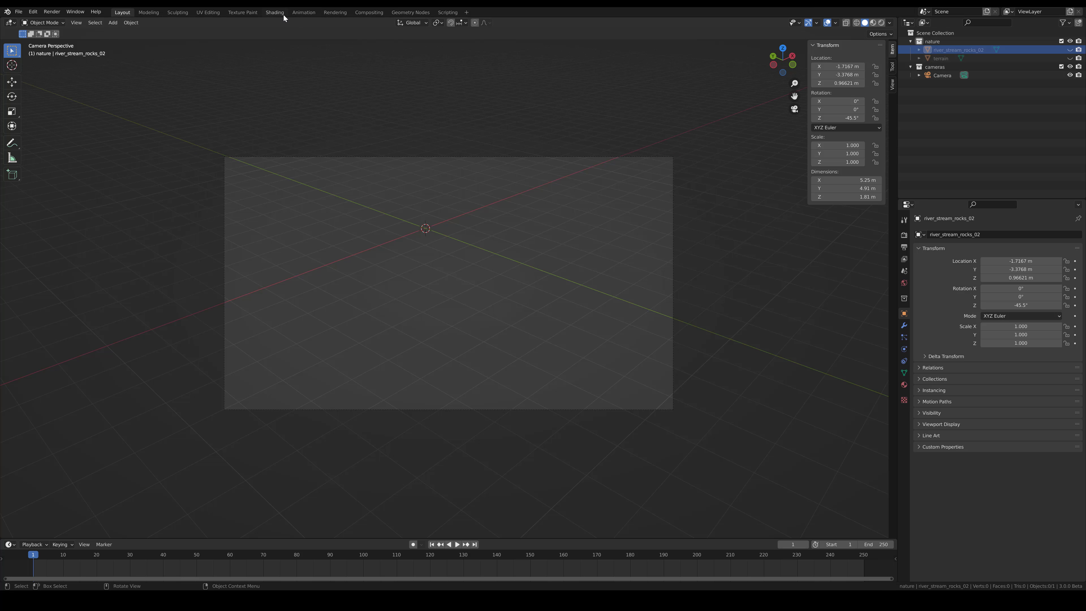
pyautogui.click(274, 12)
pyautogui.press('z')
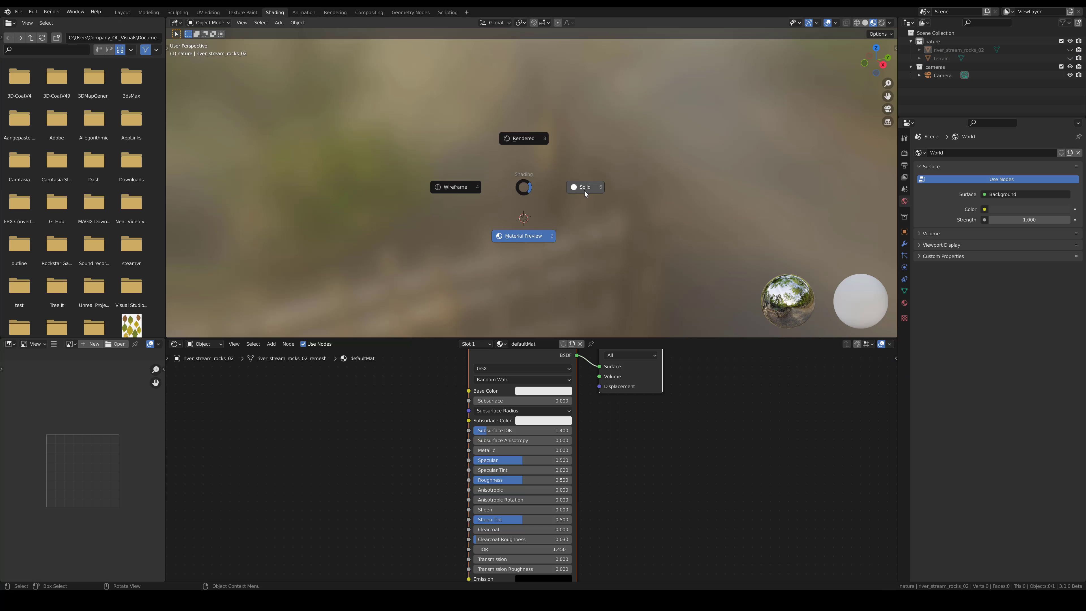
pyautogui.click(585, 190)
pyautogui.click(1070, 49)
pyautogui.click(1070, 58)
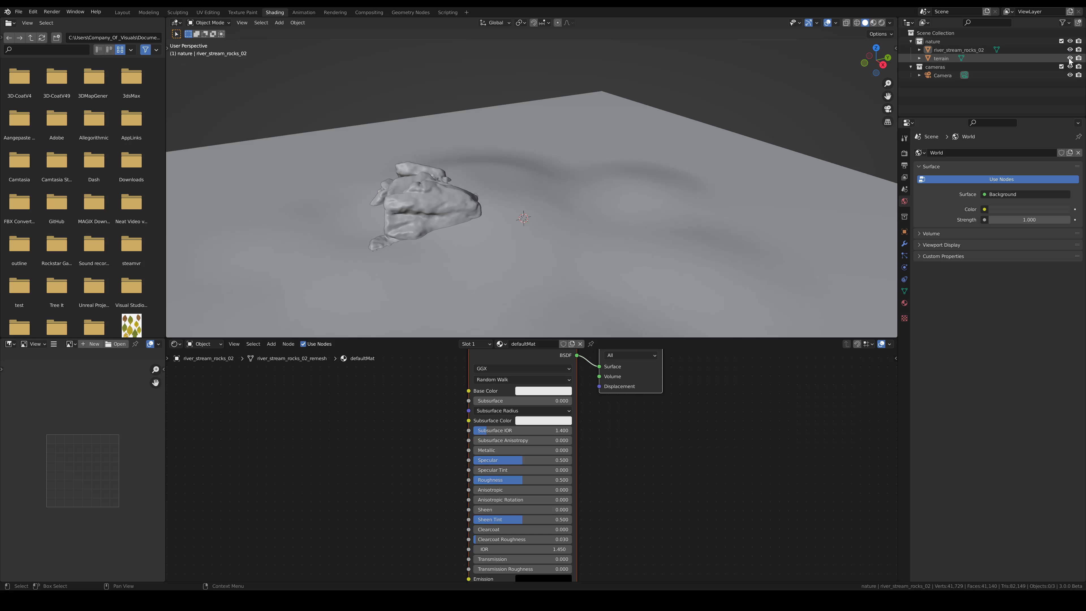
# Select the rock in the camera view and add an Image Texture node beside its material's Principled BSDF
pyautogui.click(431, 207)
pyautogui.press('KP_0')
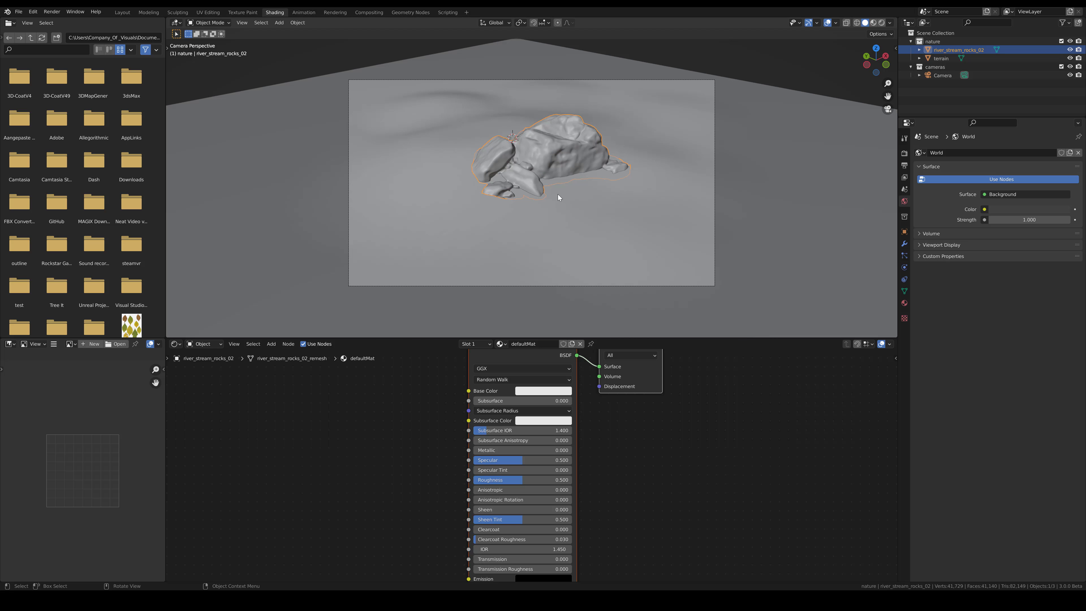
pyautogui.scroll(-2, 395, 418)
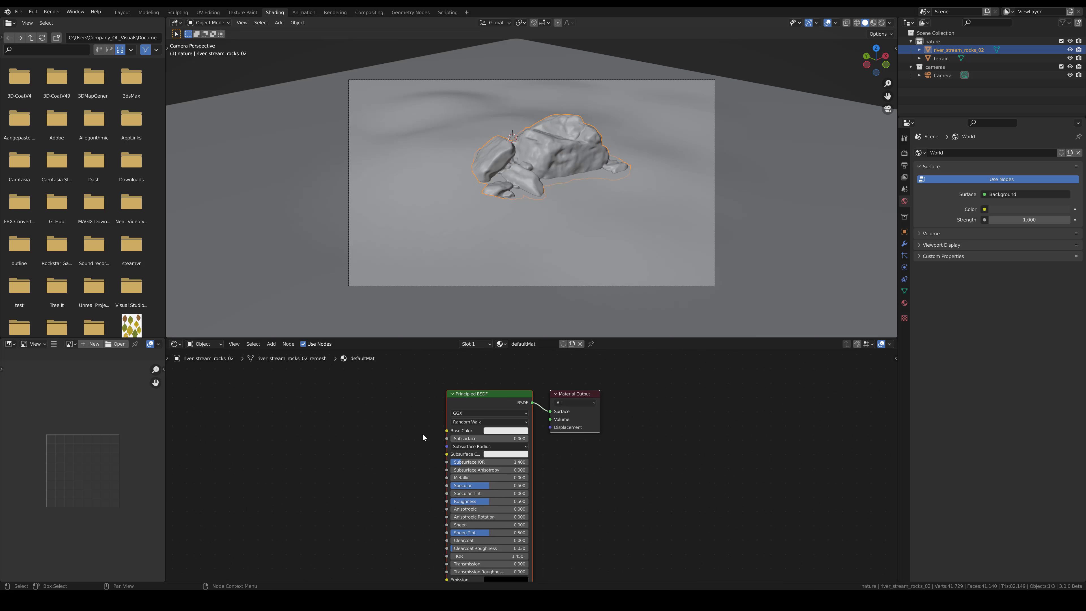
pyautogui.click(270, 345)
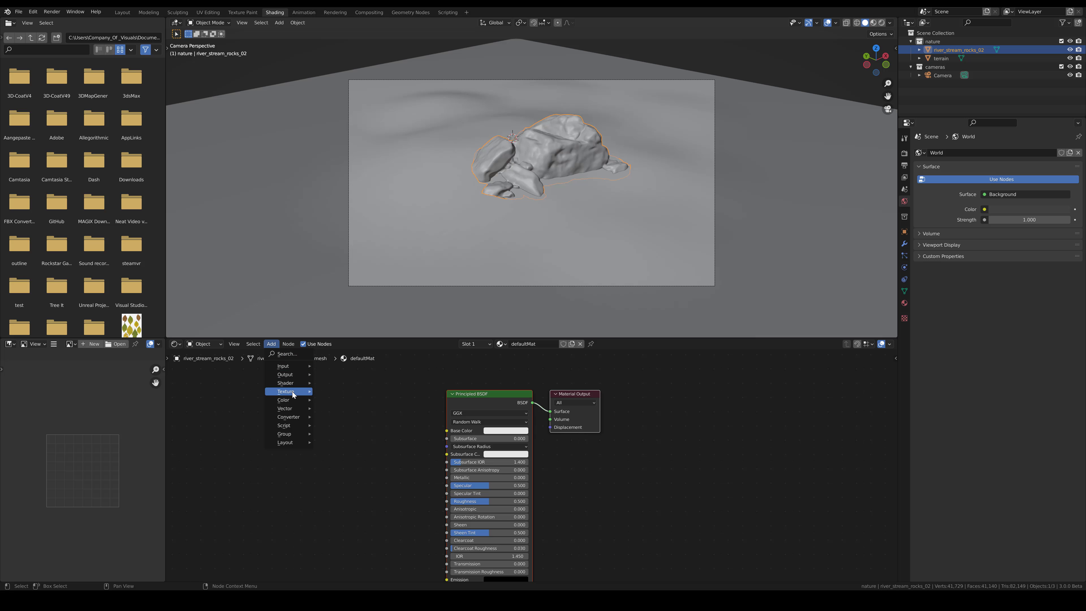
pyautogui.moveTo(292, 391)
pyautogui.click(343, 433)
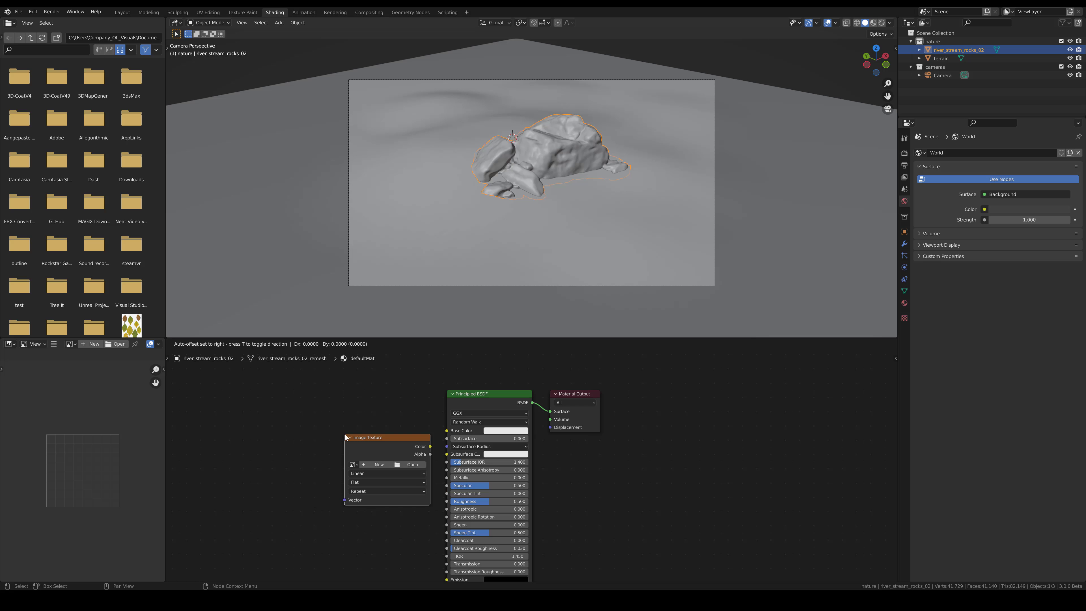
pyautogui.click(342, 431)
# Load river_small_rocks_02_diffuse.png from the rock_02 folder into the texture node and connect its color to Base Color
pyautogui.click(383, 451)
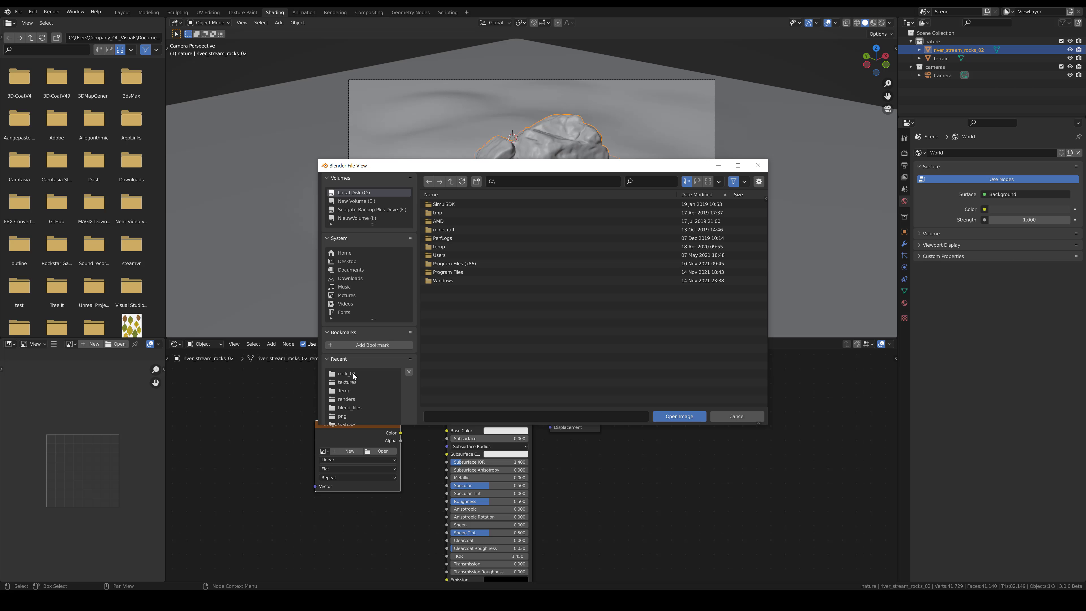
pyautogui.click(348, 374)
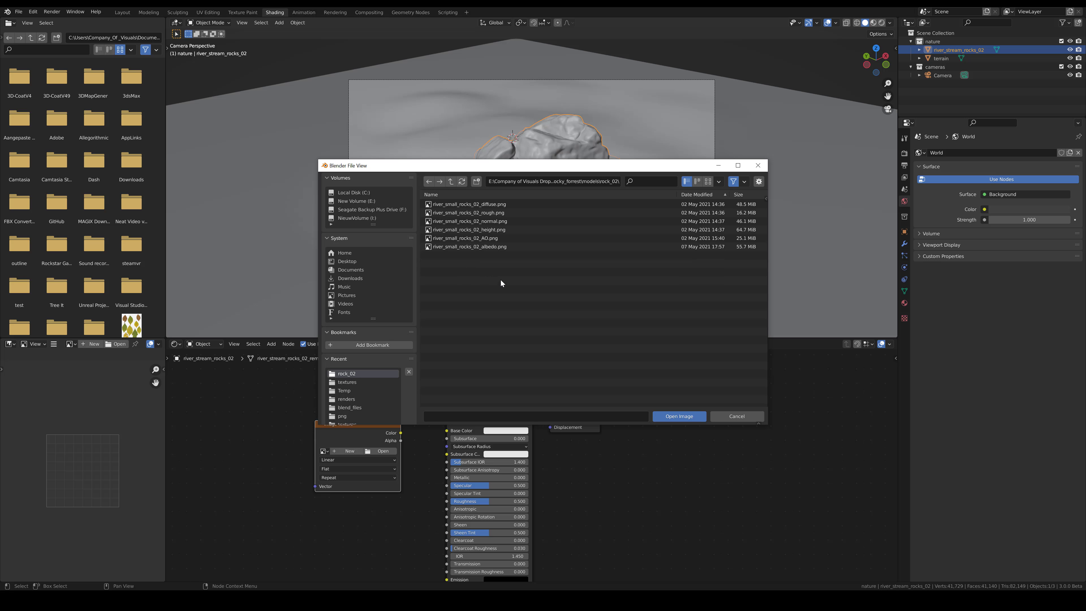
pyautogui.click(708, 182)
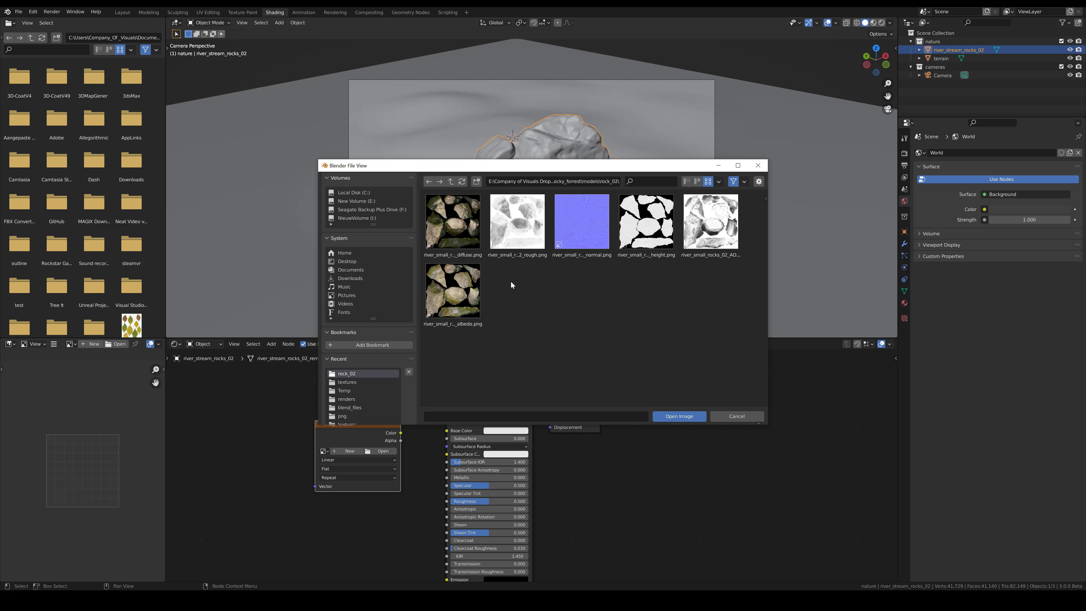
pyautogui.click(474, 230)
pyautogui.click(684, 417)
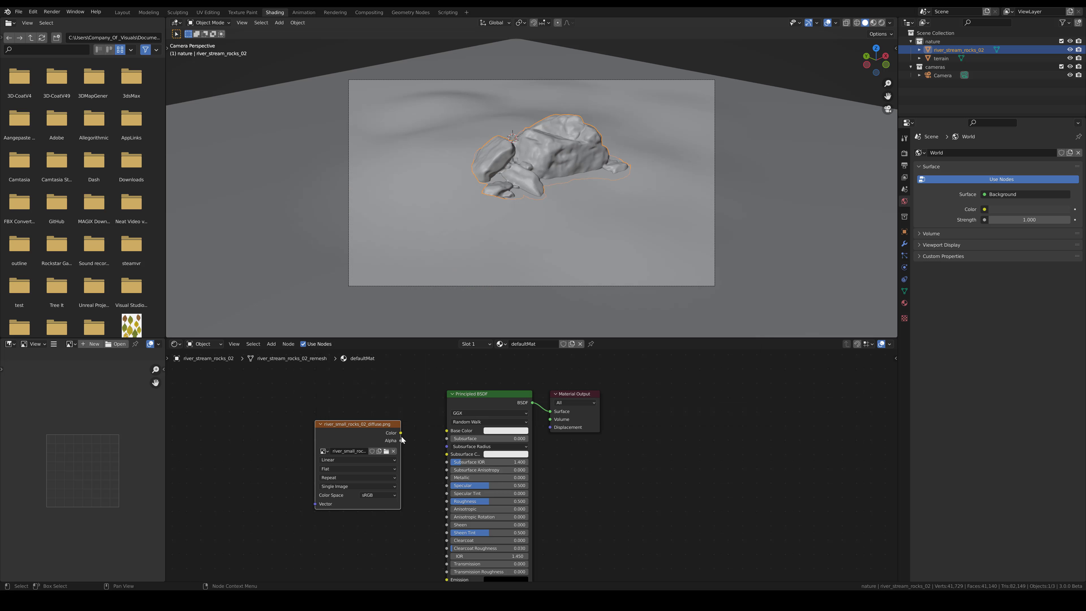
pyautogui.moveTo(401, 433); pyautogui.dragTo(447, 430)
# Duplicate the diffuse texture node below the original and load river_small_rocks_02_rough.png into the copy
pyautogui.moveTo(369, 428); pyautogui.dragTo(325, 382)
pyautogui.hotkey('shift', 'd')
pyautogui.click(321, 507)
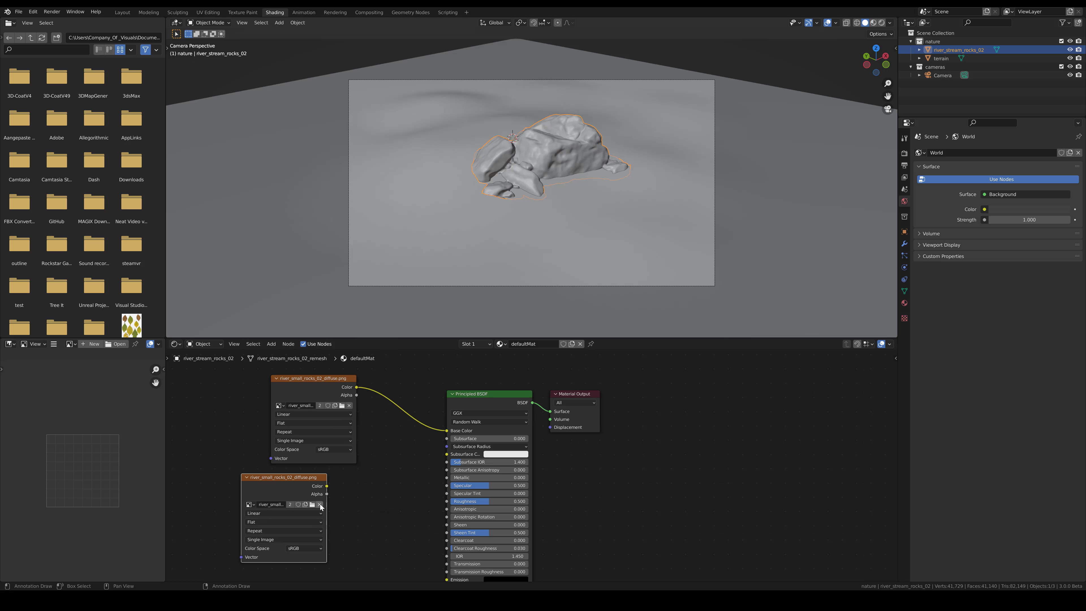
pyautogui.click(312, 505)
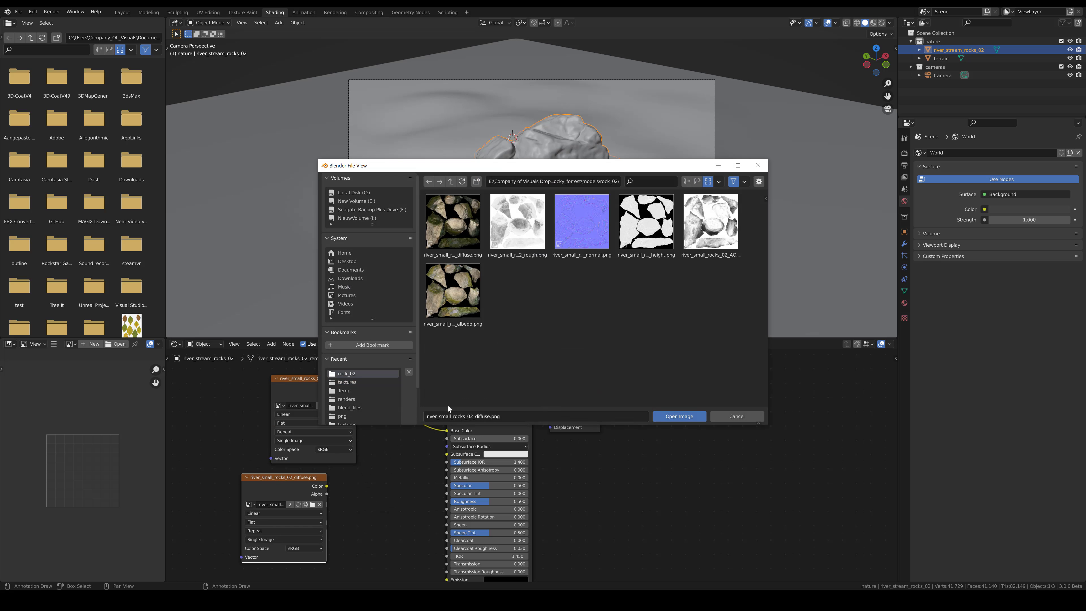
pyautogui.doubleClick(527, 234)
# Set the roughness texture's color space to Non-Color and connect its color to the shader's Roughness
pyautogui.click(304, 548)
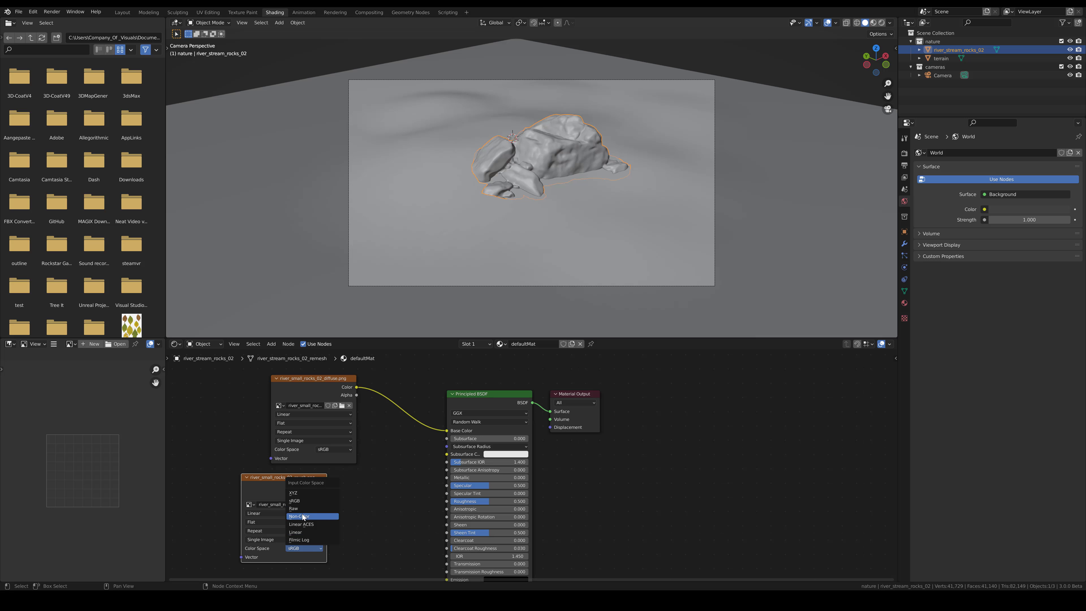
pyautogui.click(303, 518)
pyautogui.moveTo(328, 486)
pyautogui.mouseDown()
pyautogui.moveTo(441, 489)
pyautogui.moveTo(448, 502)
pyautogui.mouseUp()
# Show the scene in Material Preview and examine the textured rocks up close and from farther away
pyautogui.press('z')
pyautogui.click(520, 283)
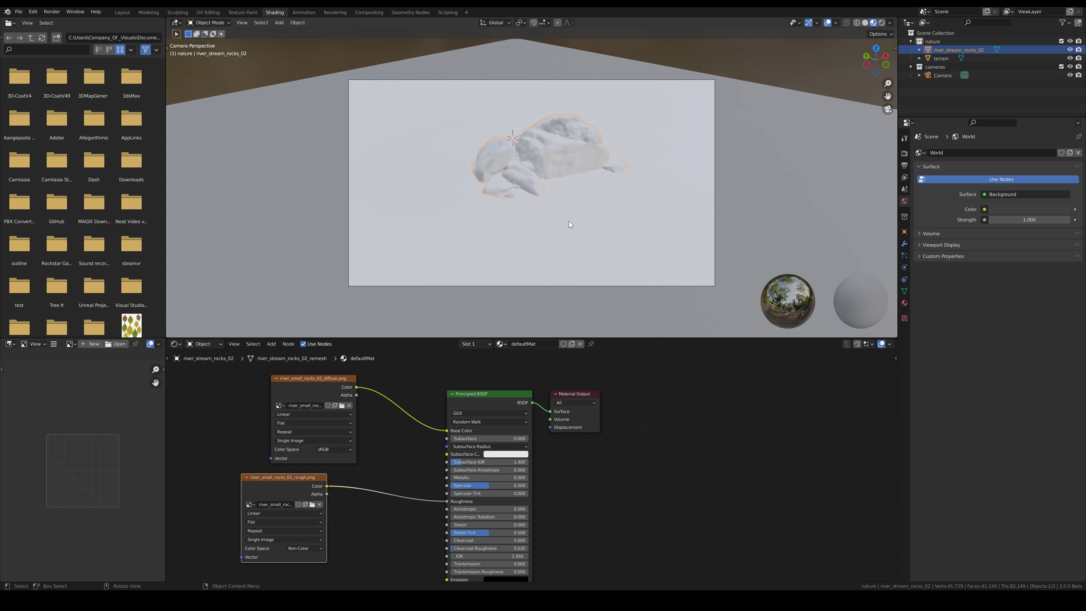
pyautogui.scroll(1, 593, 243)
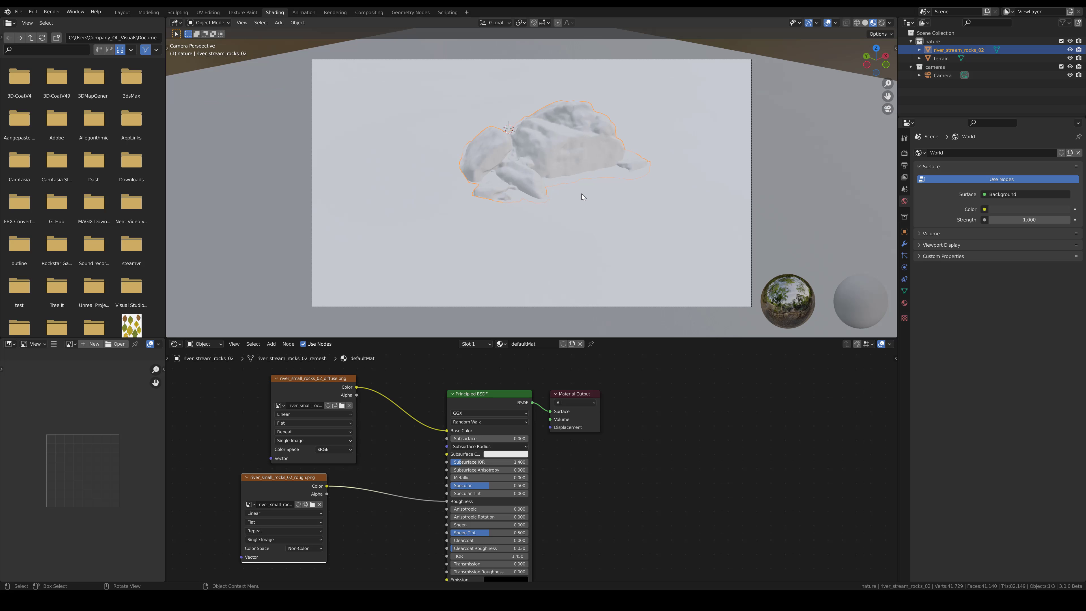
pyautogui.moveTo(575, 192); pyautogui.dragTo(547, 207, button='middle')
pyautogui.scroll(2, 578, 210)
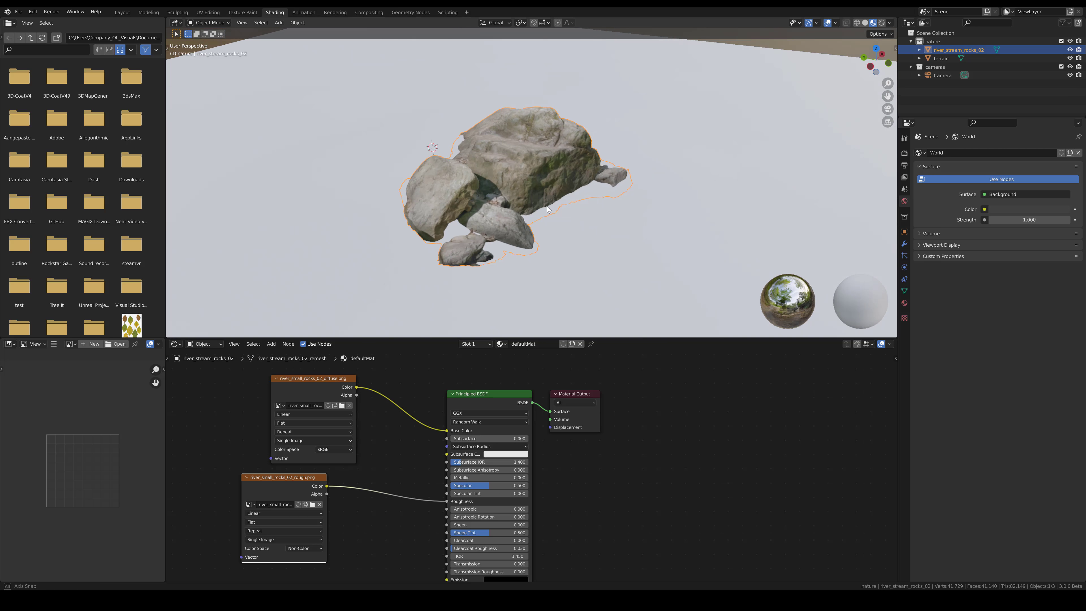
pyautogui.scroll(3, 492, 203)
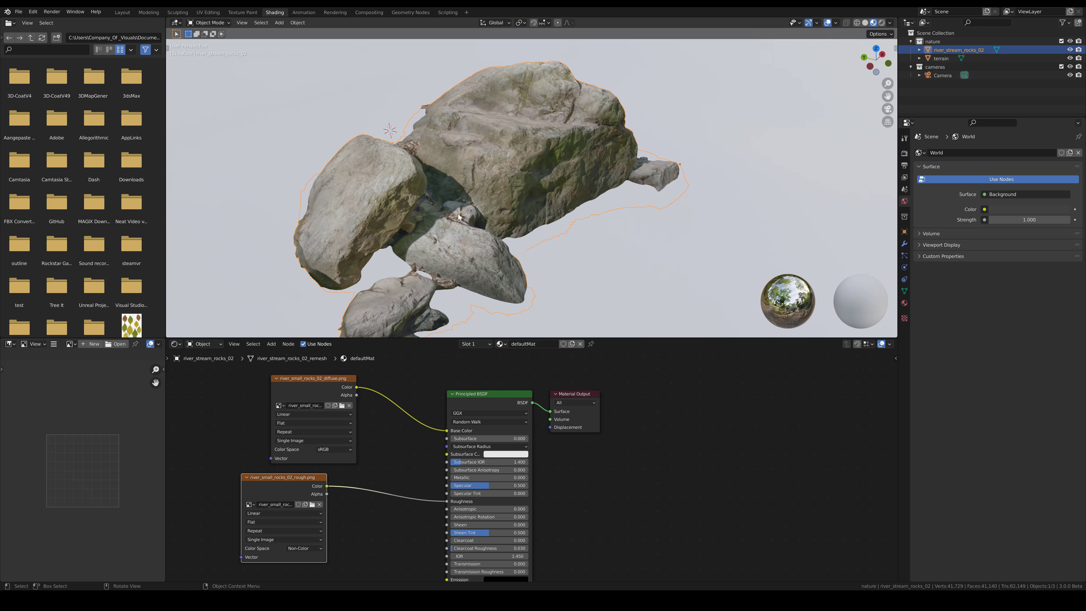
pyautogui.scroll(-4, 413, 236)
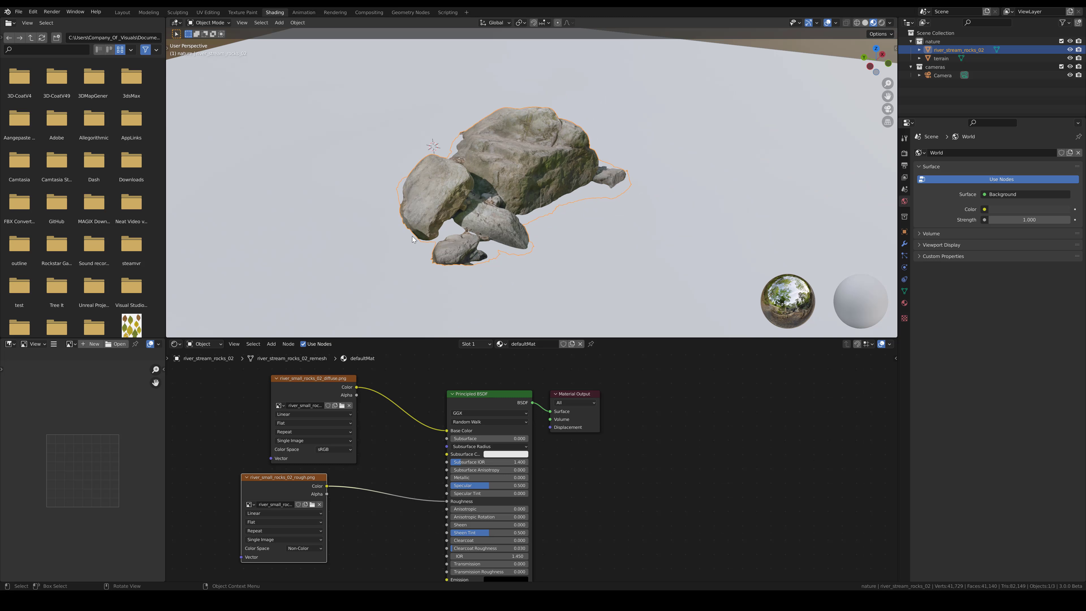
pyautogui.scroll(-2, 412, 236)
pyautogui.scroll(-3, 396, 238)
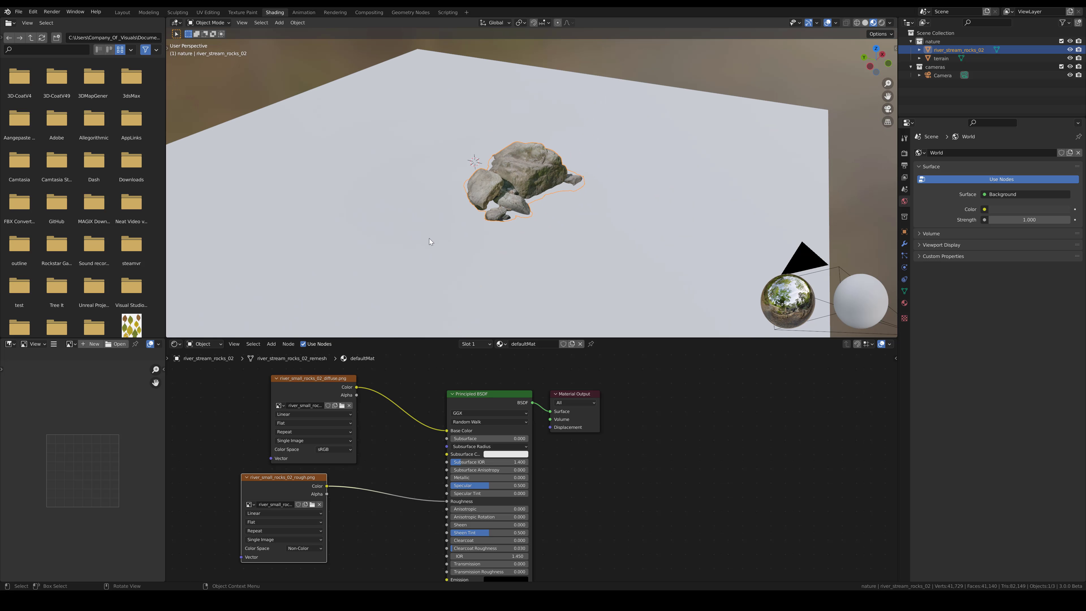
# Replace the diffuse image in the rocks' Base Color texture node with river_small_rocks_02_albedo.png and check the rocks
pyautogui.moveTo(359, 213); pyautogui.dragTo(307, 149, button='middle')
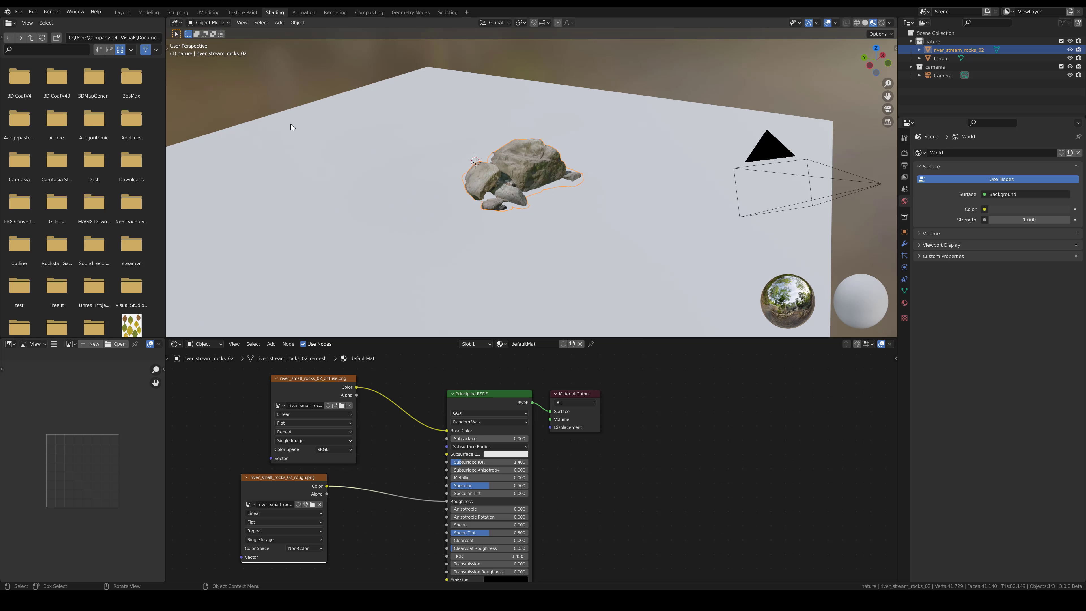
pyautogui.moveTo(534, 181); pyautogui.dragTo(542, 186, button='middle')
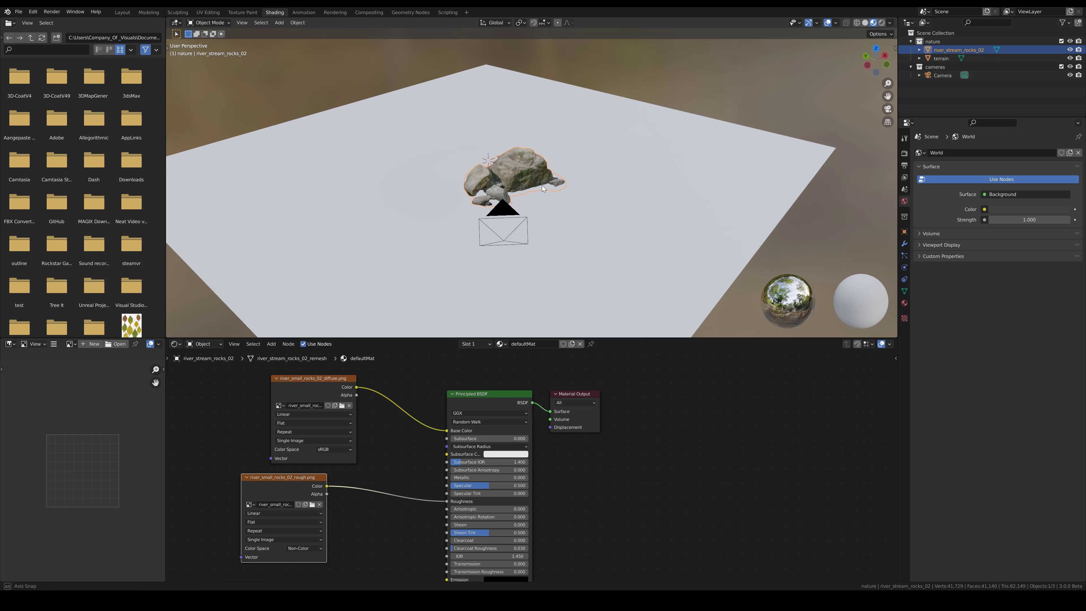
pyautogui.scroll(3, 475, 168)
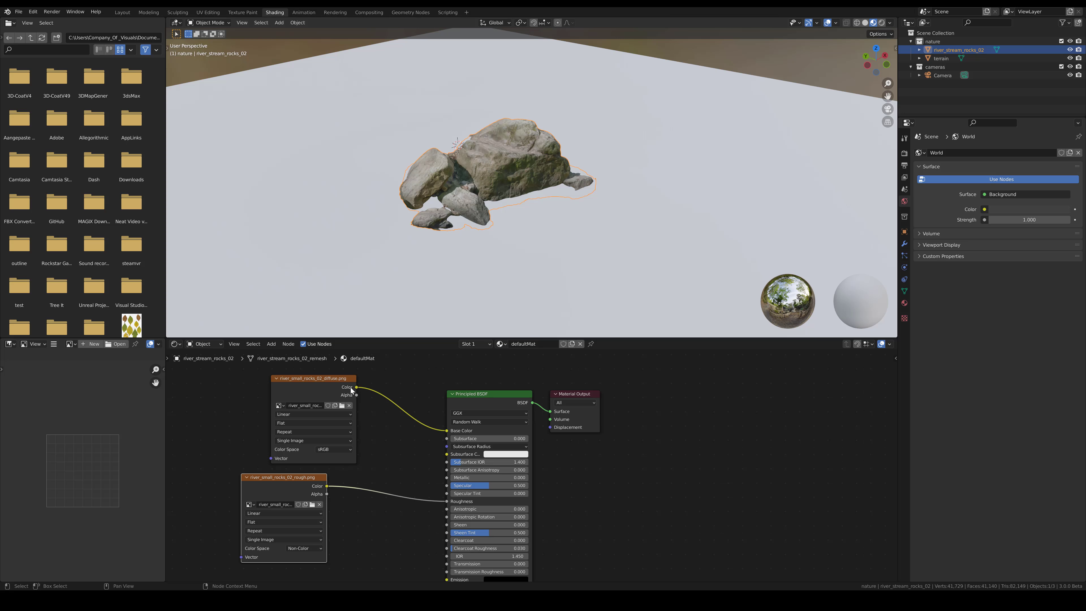
pyautogui.click(343, 405)
pyautogui.doubleClick(455, 302)
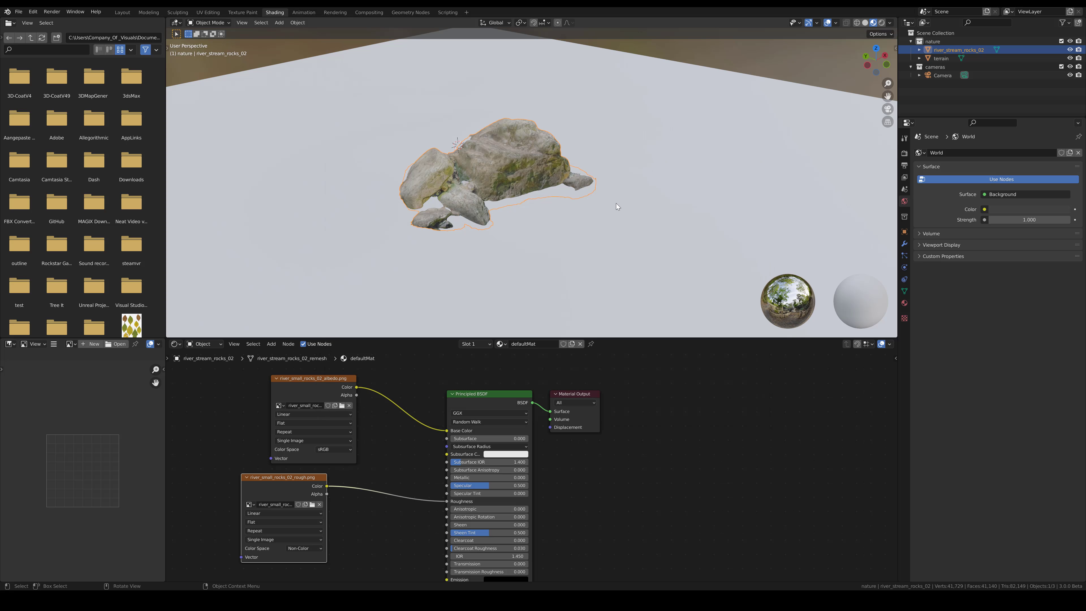
pyautogui.moveTo(474, 192)
pyautogui.mouseDown(button='middle')
pyautogui.moveTo(524, 188)
pyautogui.moveTo(477, 192)
pyautogui.mouseUp(button='middle')
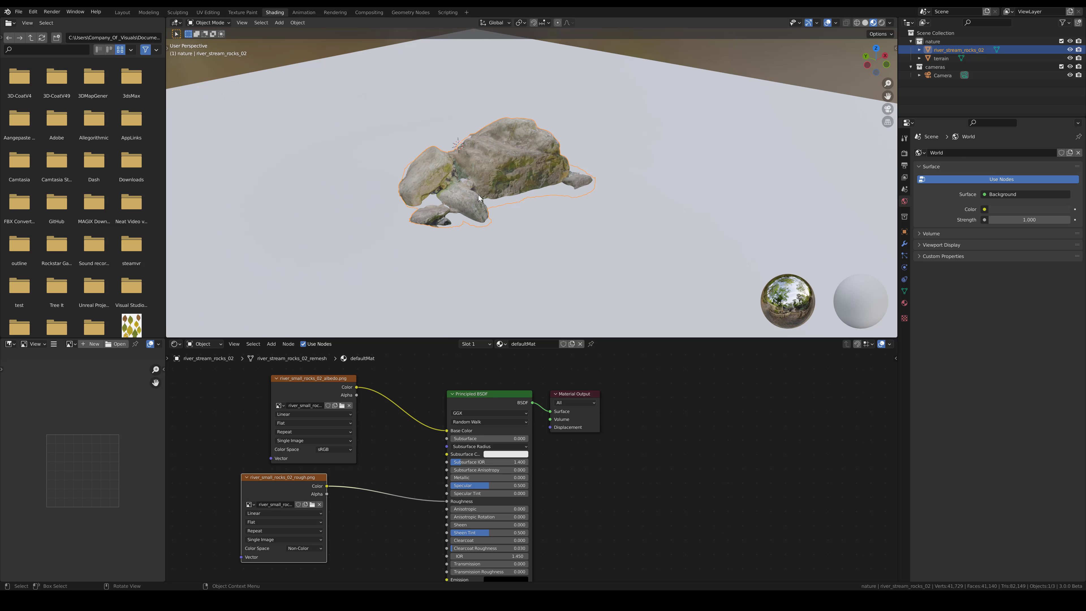
# Move the albedo texture node well above the roughness texture node to make room between them
pyautogui.scroll(-3, 382, 428)
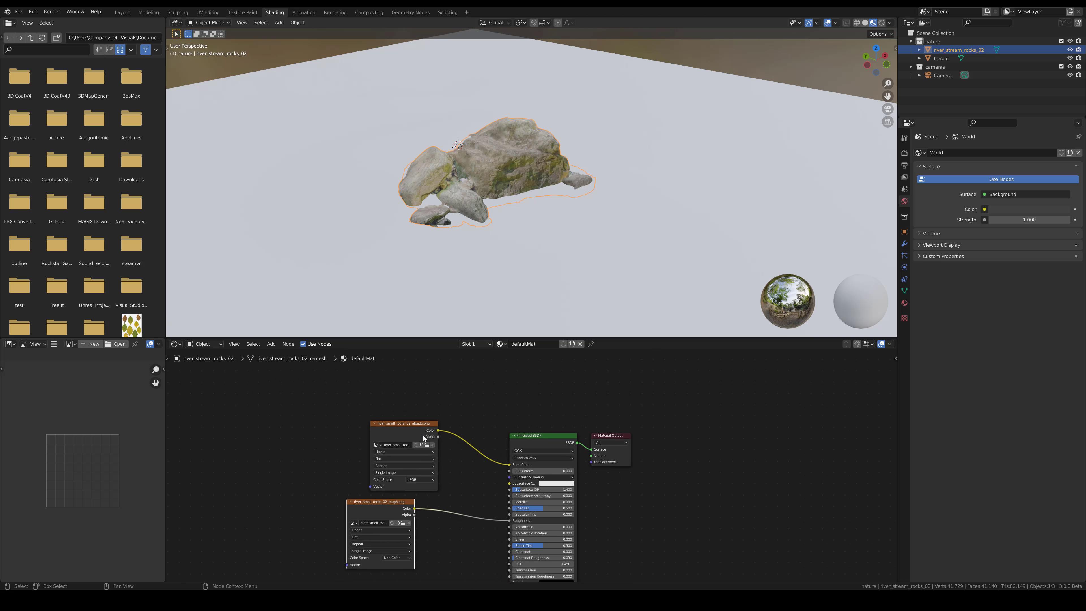
pyautogui.moveTo(419, 435); pyautogui.dragTo(377, 371)
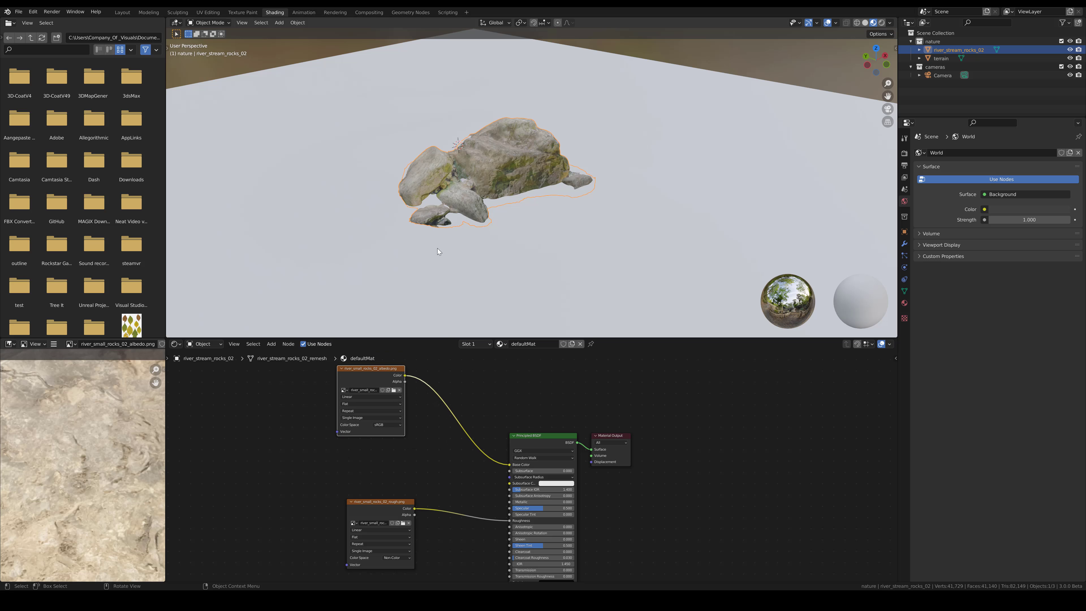
pyautogui.scroll(-2, 435, 413)
pyautogui.moveTo(436, 414); pyautogui.dragTo(505, 461, button='middle')
pyautogui.moveTo(456, 425); pyautogui.dragTo(434, 376)
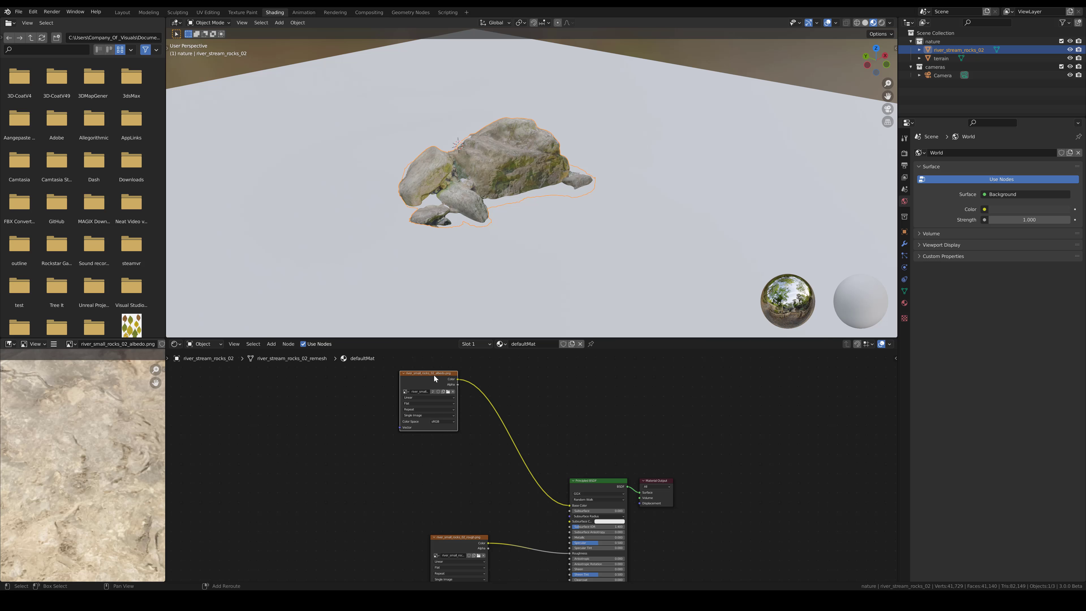
# Duplicate the albedo texture node directly below it, load river_small_rocks_02_AO.png into the copy and set its color space to Non-Color
pyautogui.hotkey('shift', 'd')
pyautogui.click(436, 441)
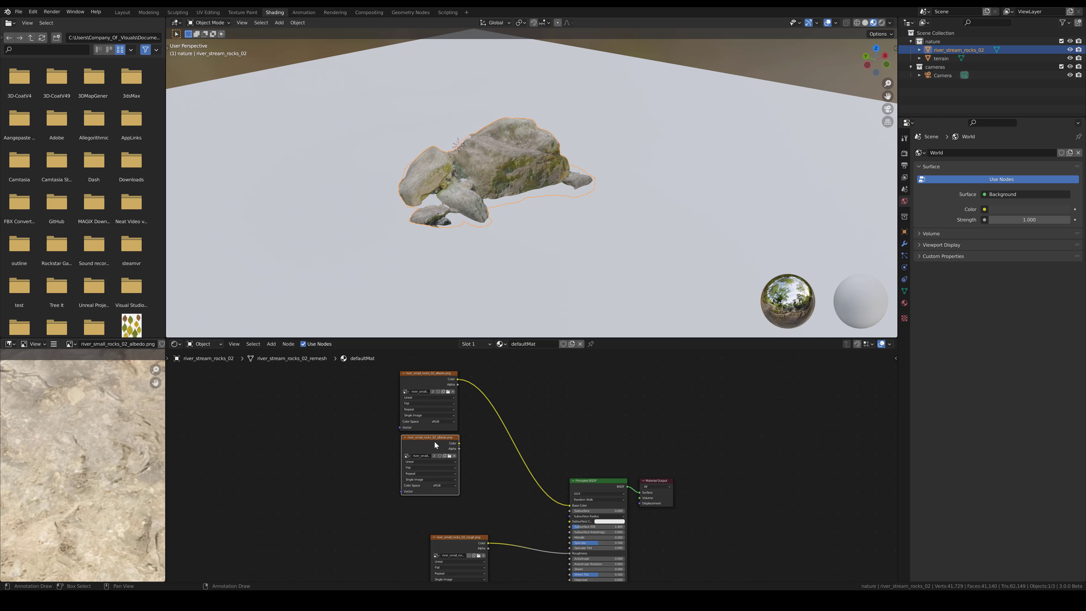
pyautogui.click(449, 457)
pyautogui.click(713, 241)
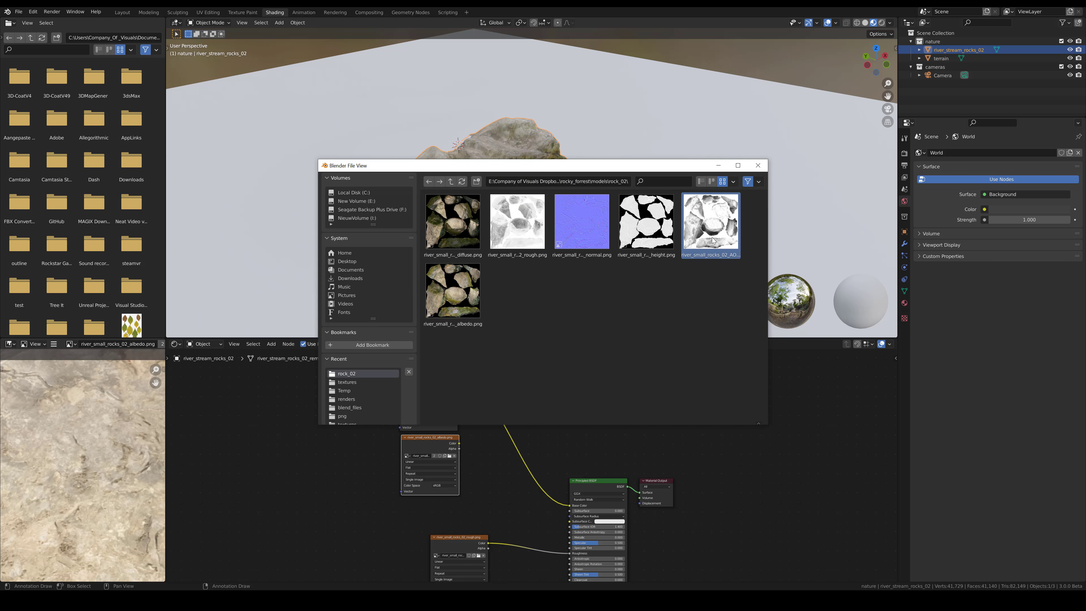
pyautogui.click(713, 241)
pyautogui.click(443, 485)
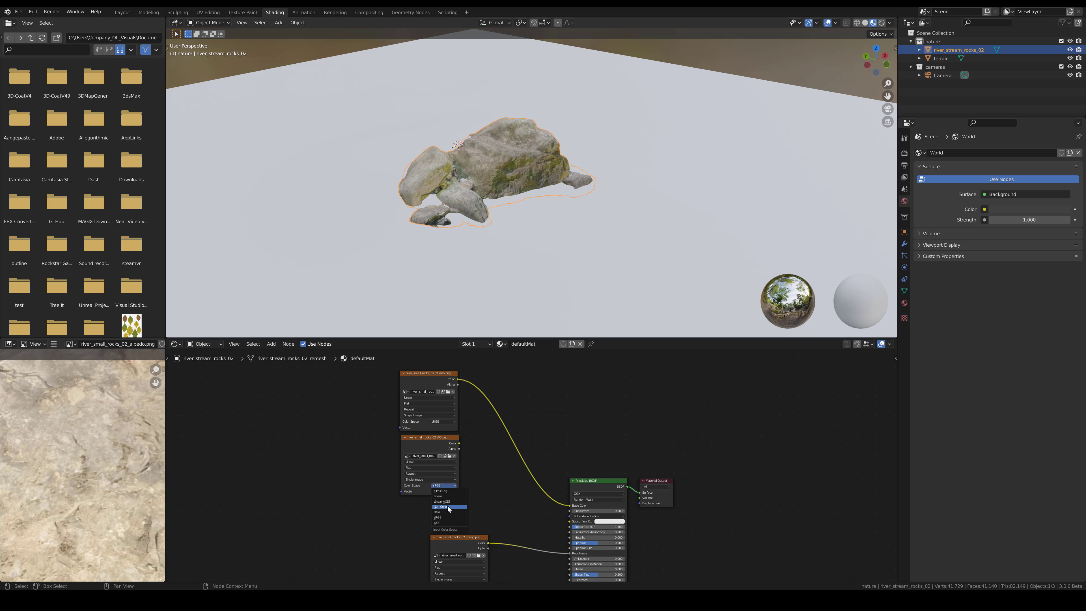
# Insert a MixRGB node set to Multiply between the albedo texture and Base Color, and connect the AO texture's color to Color2
pyautogui.click(272, 345)
pyautogui.moveTo(295, 399)
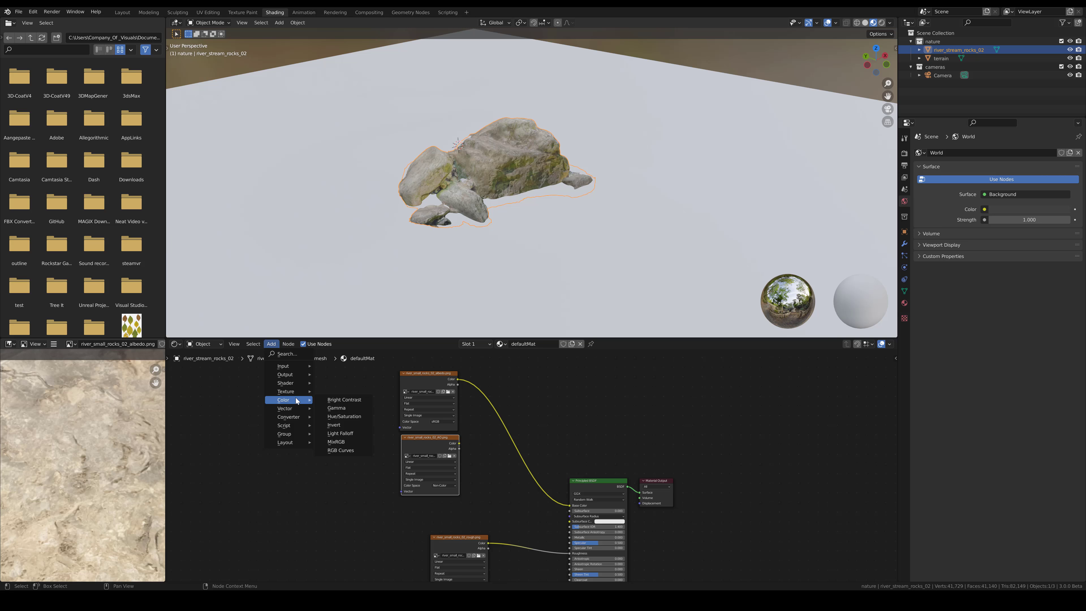
pyautogui.click(347, 445)
pyautogui.click(509, 422)
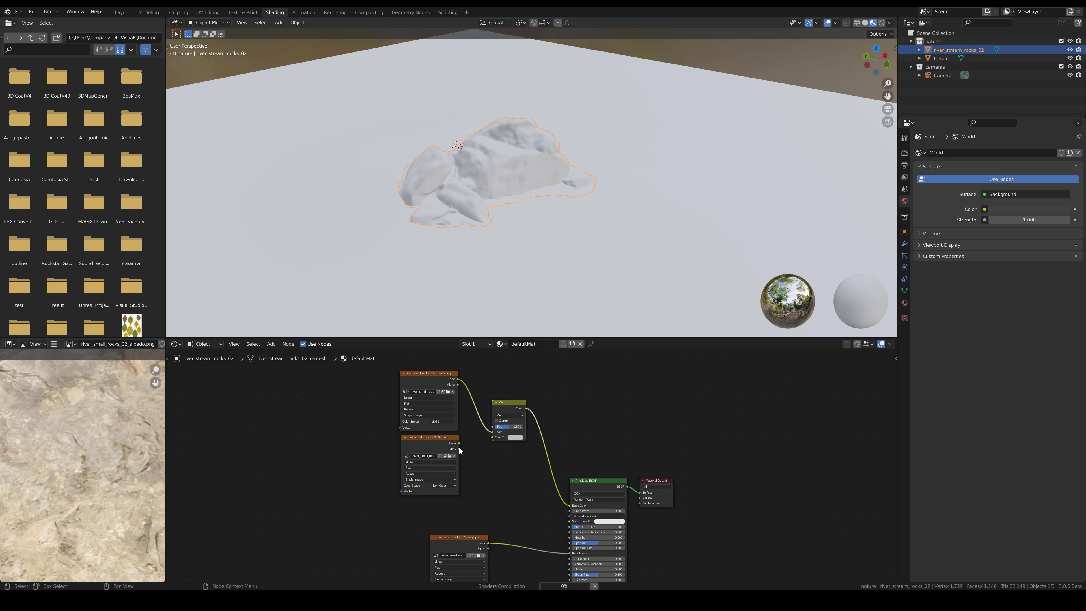
pyautogui.moveTo(459, 443); pyautogui.dragTo(492, 437)
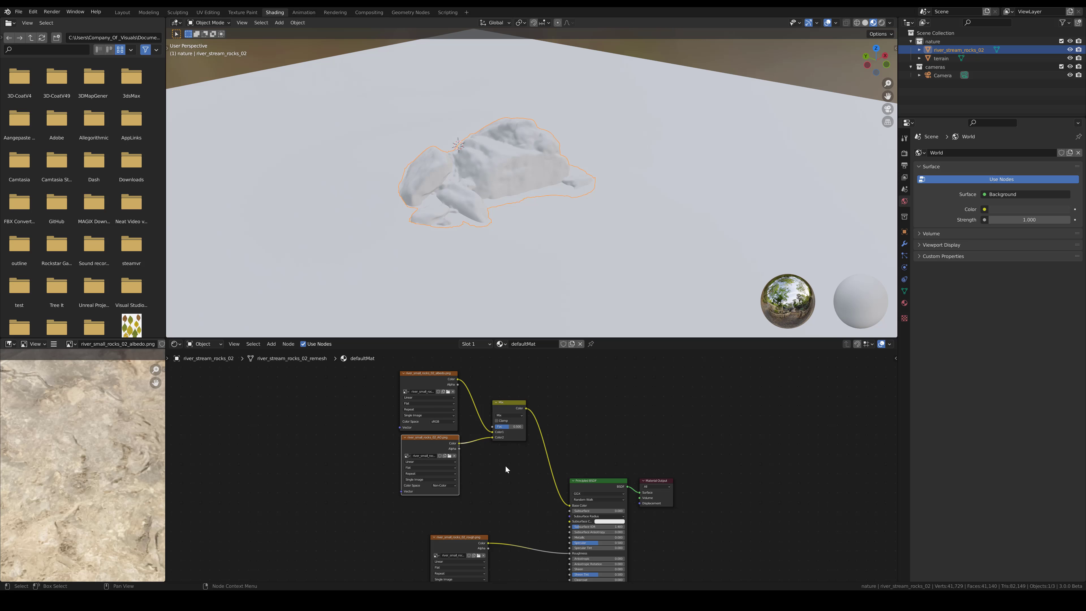
pyautogui.click(505, 415)
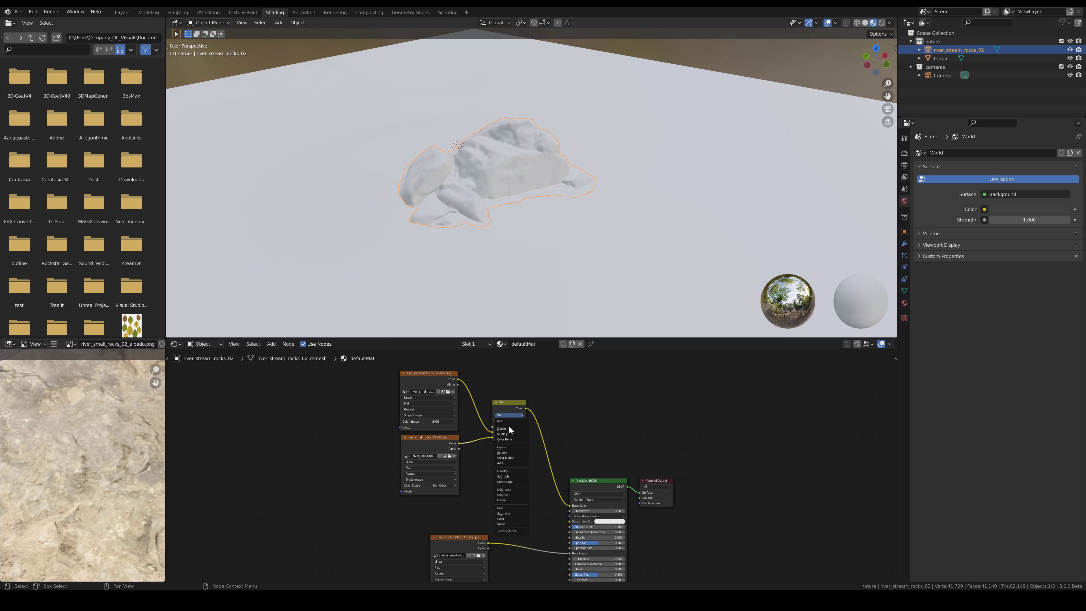
pyautogui.click(505, 434)
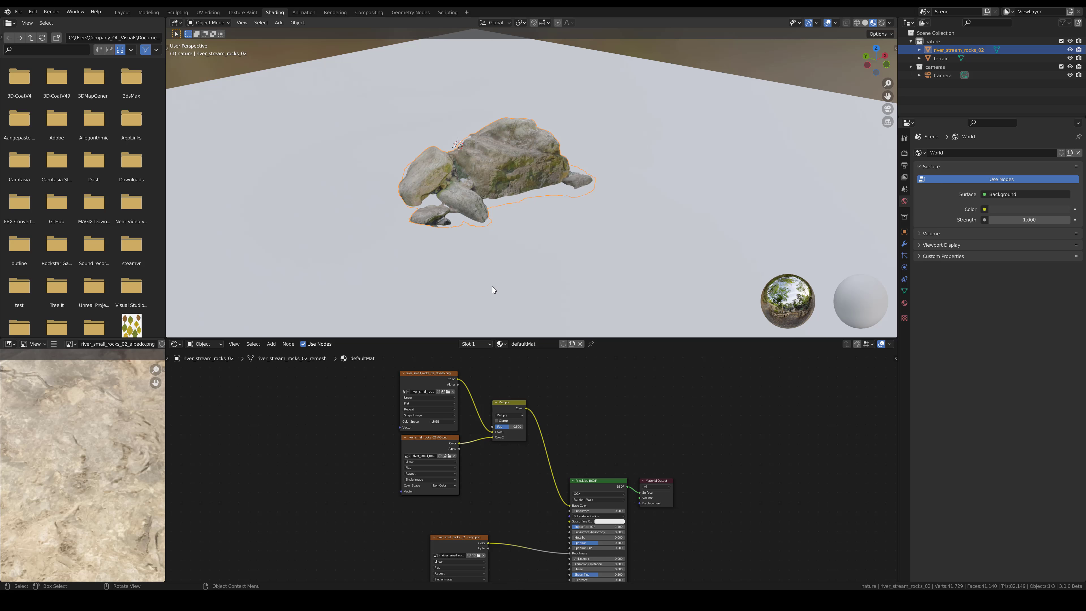
# Compare the rocks with the AO texture's color space at sRGB, and return it to Non-Color
pyautogui.scroll(4, 485, 263)
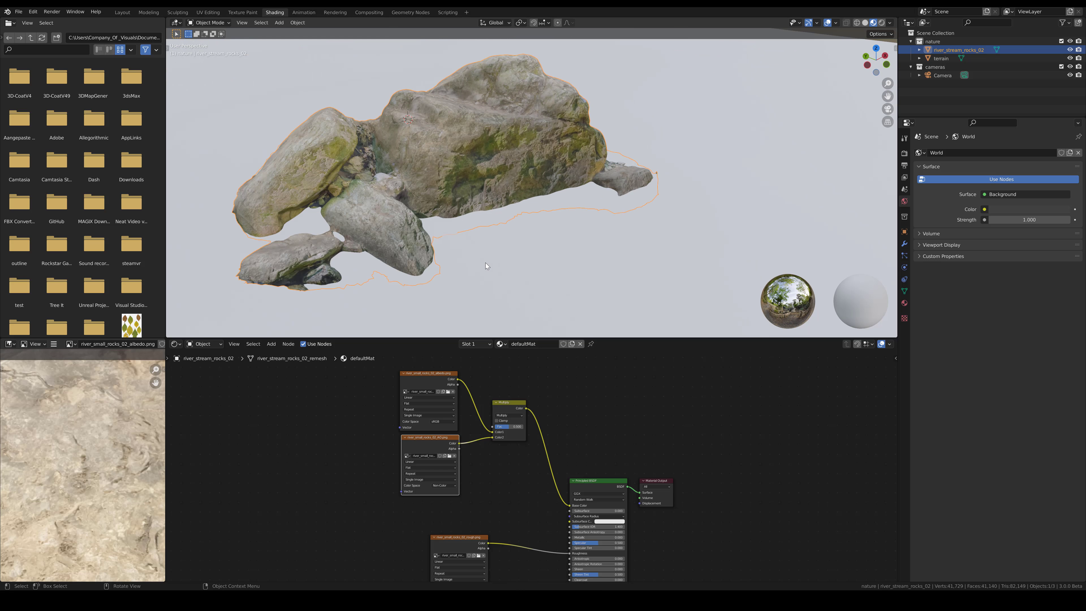
pyautogui.click(445, 484)
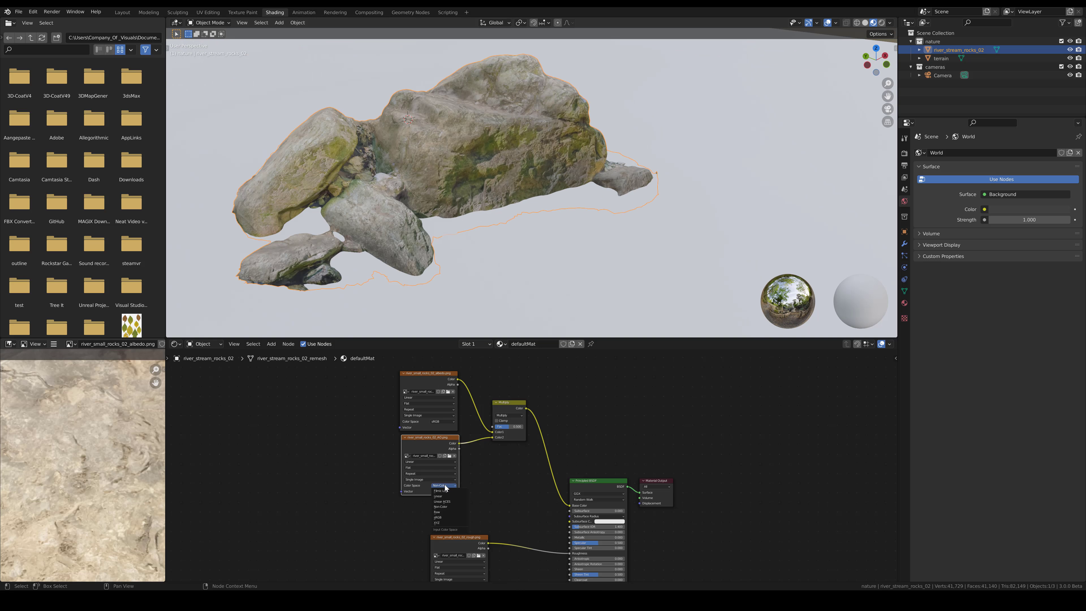
pyautogui.click(449, 517)
pyautogui.click(443, 485)
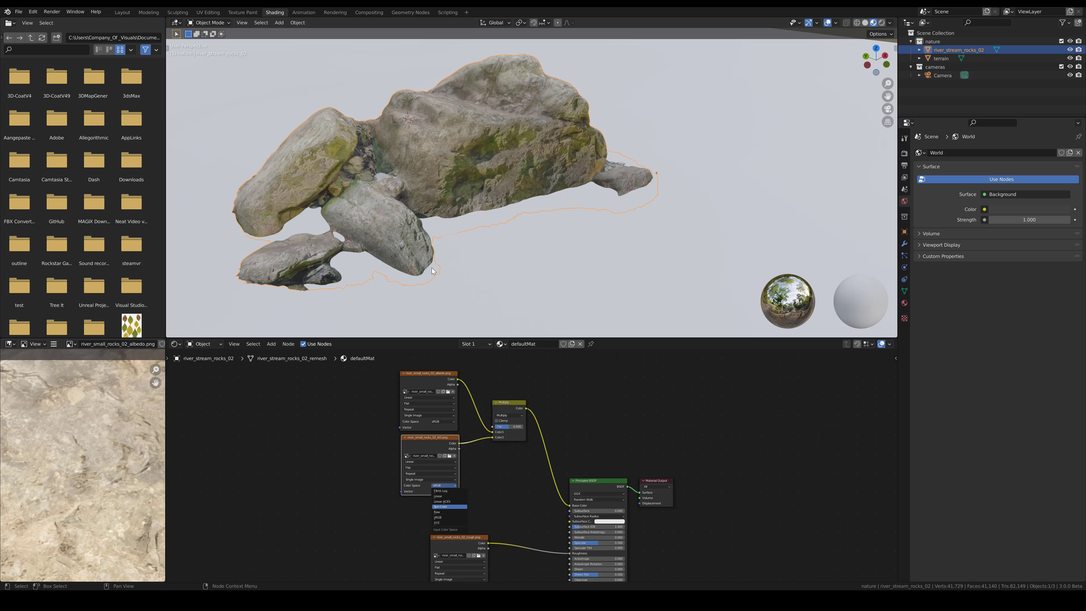
pyautogui.press('Return')
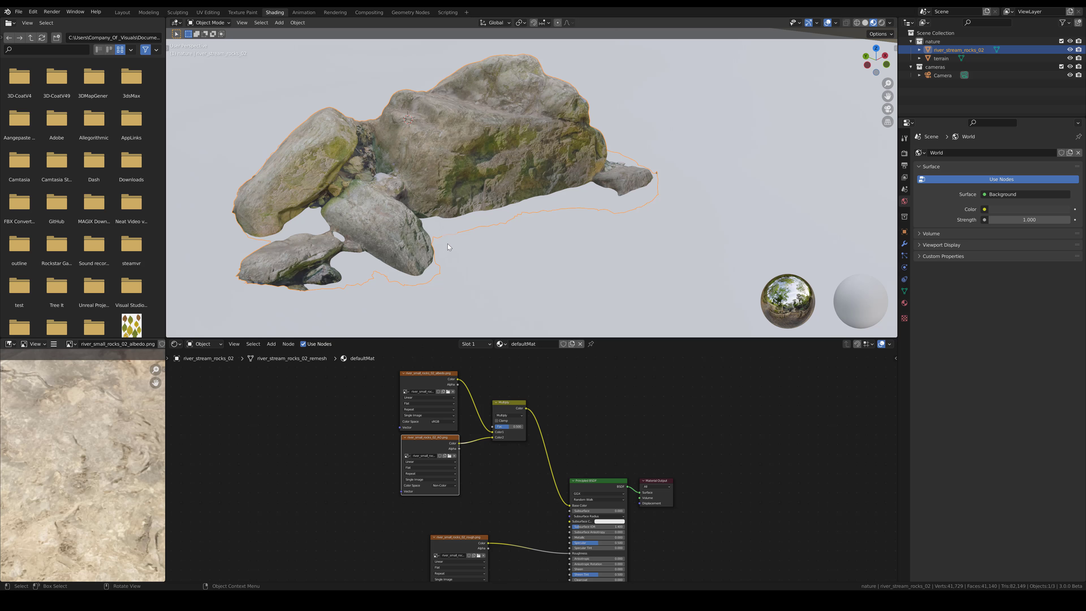
# Raise the Multiply node's factor to 1.000 and set the AO texture's color space to sRGB
pyautogui.moveTo(511, 427); pyautogui.dragTo(530, 428)
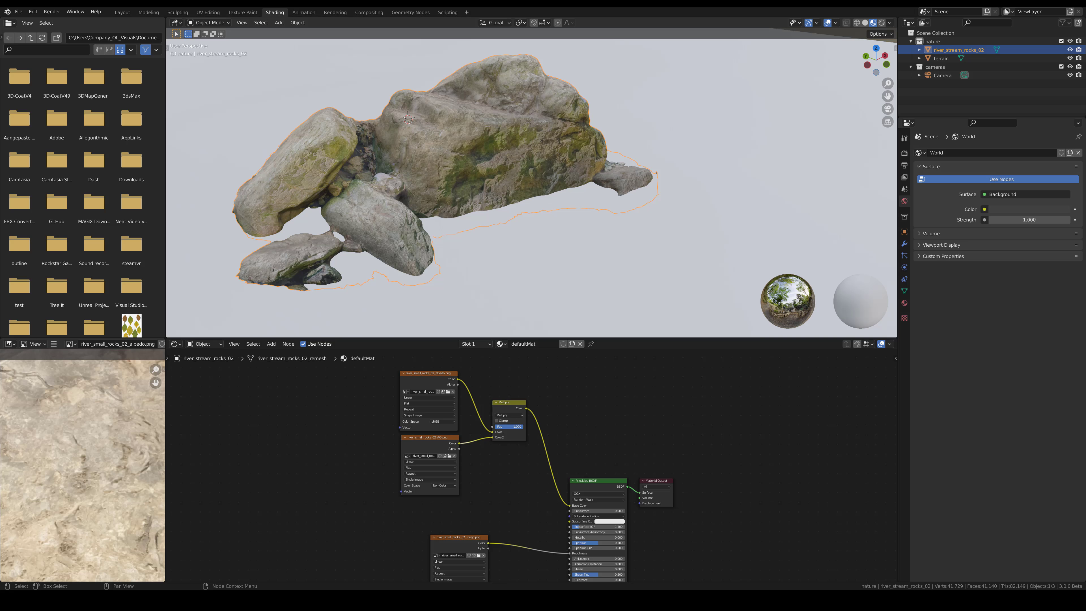
pyautogui.click(444, 486)
pyautogui.click(449, 518)
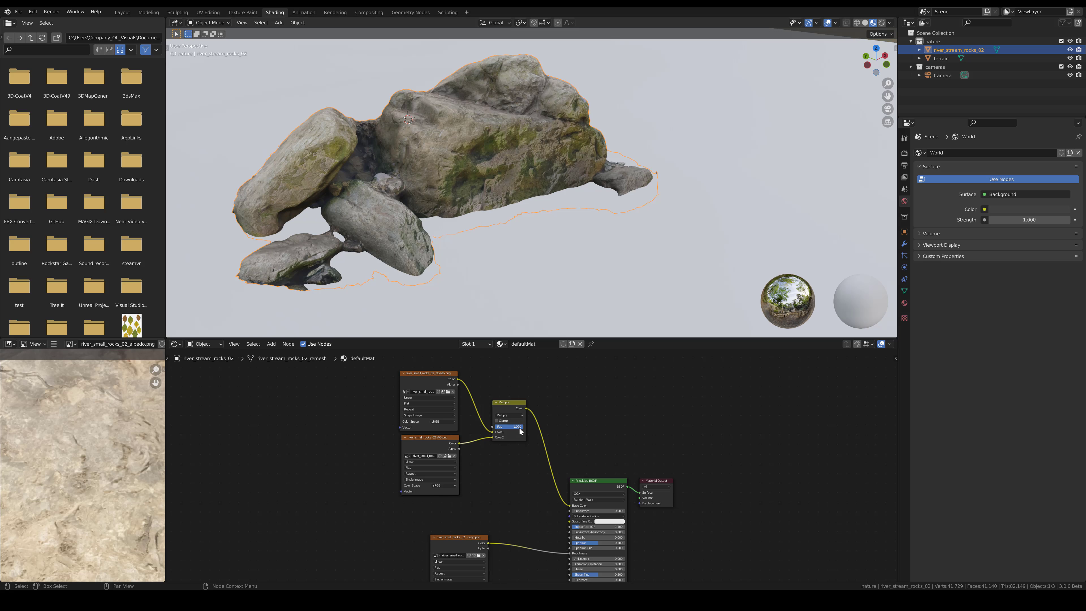
pyautogui.moveTo(519, 427)
pyautogui.mouseDown()
pyautogui.moveTo(496, 428)
pyautogui.moveTo(519, 428)
pyautogui.mouseUp()
pyautogui.scroll(-4, 502, 235)
pyautogui.moveTo(490, 227)
pyautogui.mouseDown(button='middle')
pyautogui.moveTo(502, 235)
pyautogui.moveTo(485, 223)
pyautogui.mouseUp(button='middle')
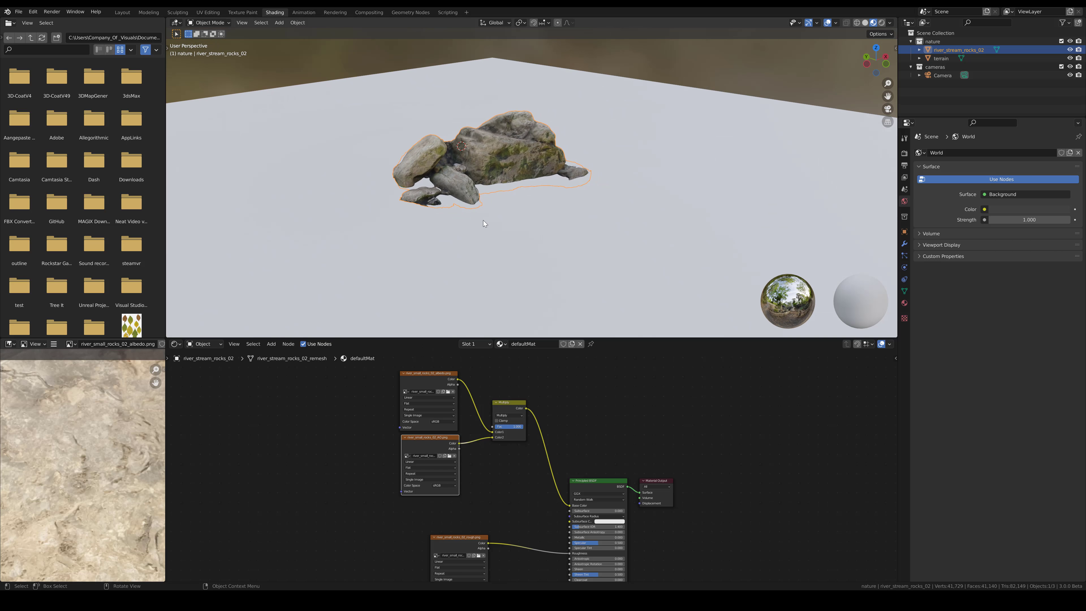
# Duplicate the roughness texture node below the original and add a Normal Map node beside the copy
pyautogui.scroll(-3, 523, 467)
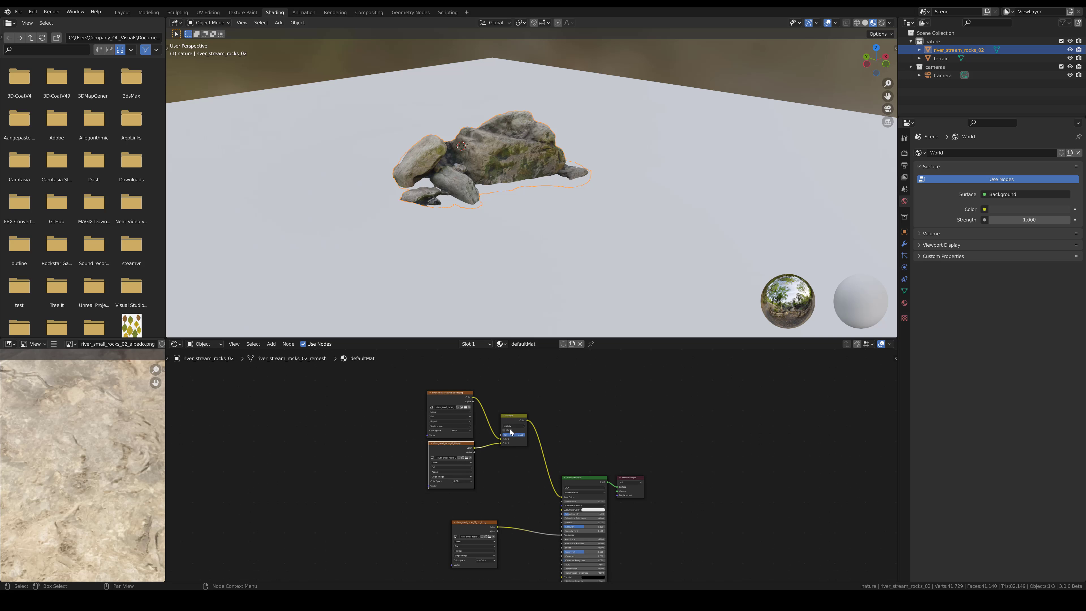
pyautogui.moveTo(514, 482); pyautogui.dragTo(518, 384, button='middle')
pyautogui.click(480, 430)
pyautogui.hotkey('shift', 'd')
pyautogui.click(417, 511)
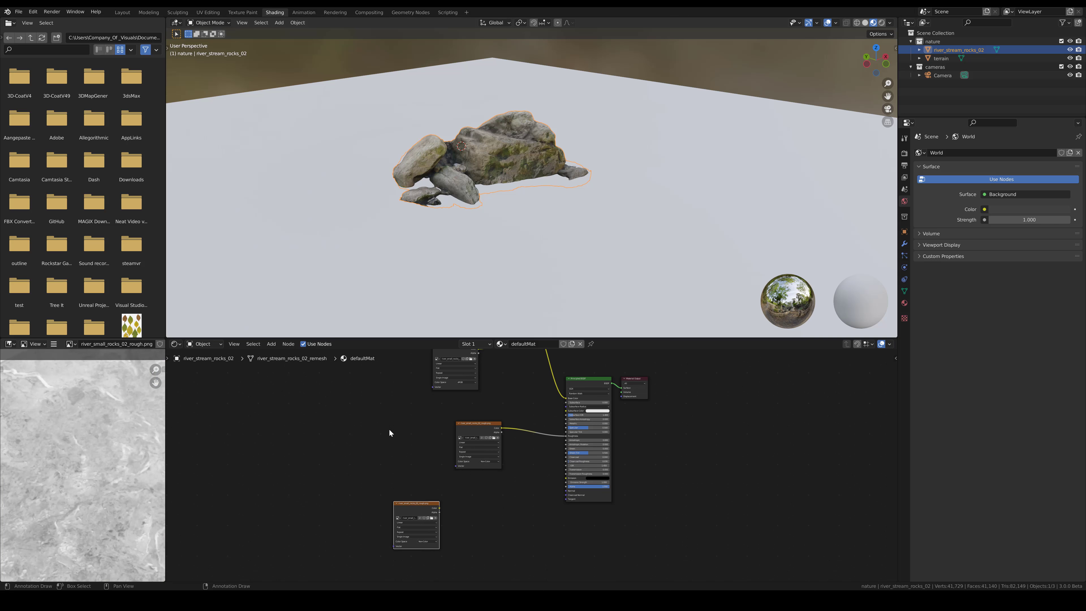
pyautogui.click(271, 347)
pyautogui.moveTo(291, 408)
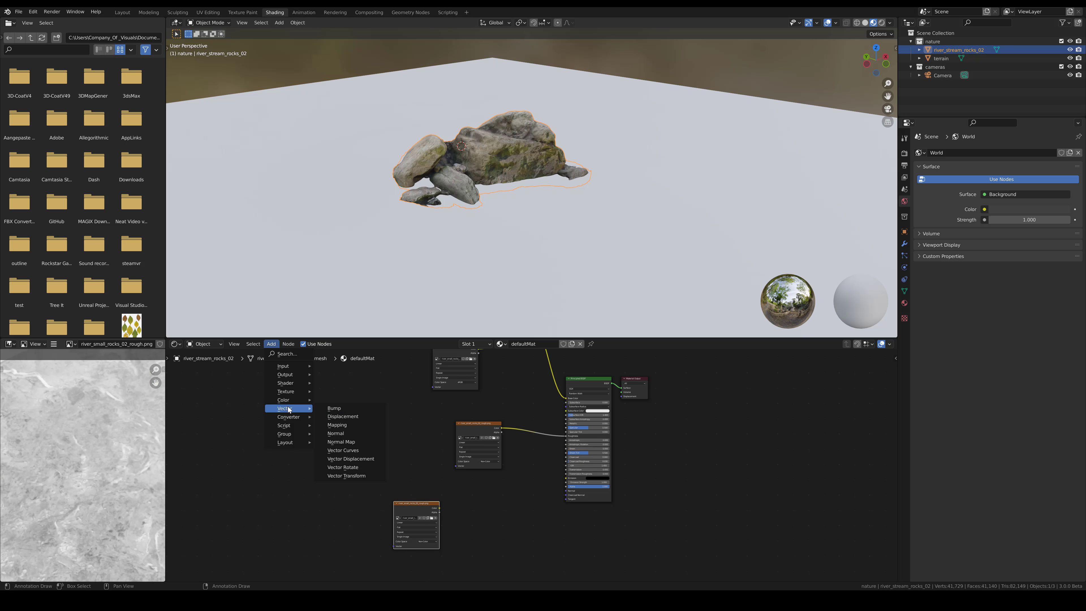
pyautogui.click(355, 442)
pyautogui.click(486, 530)
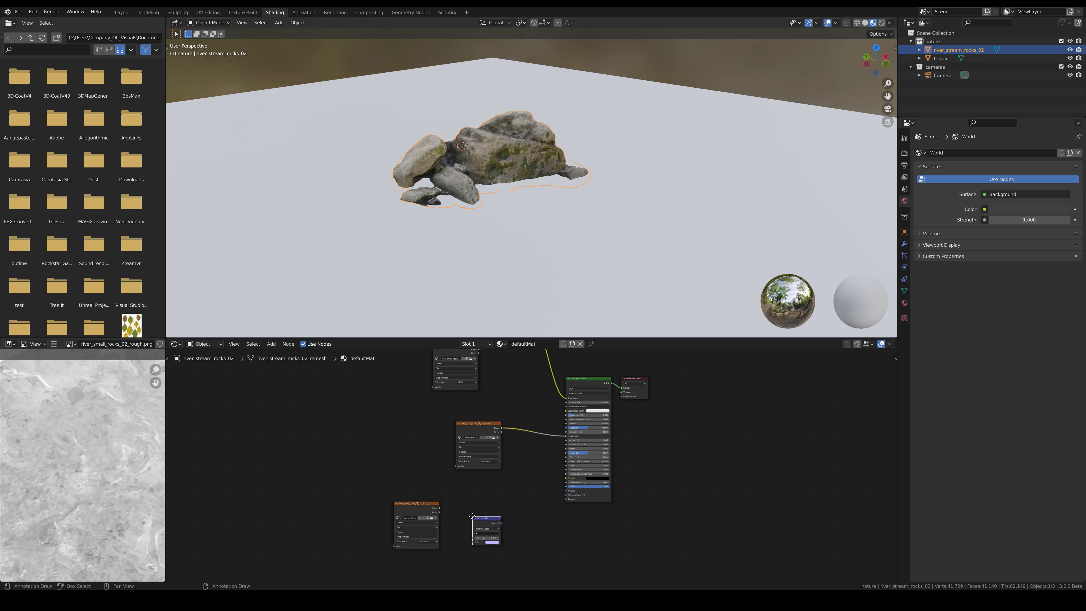
# Load river_small_rocks_02_normal.png into the copy as Non-Color and connect it through the Normal Map node to the shader's Normal
pyautogui.click(433, 521)
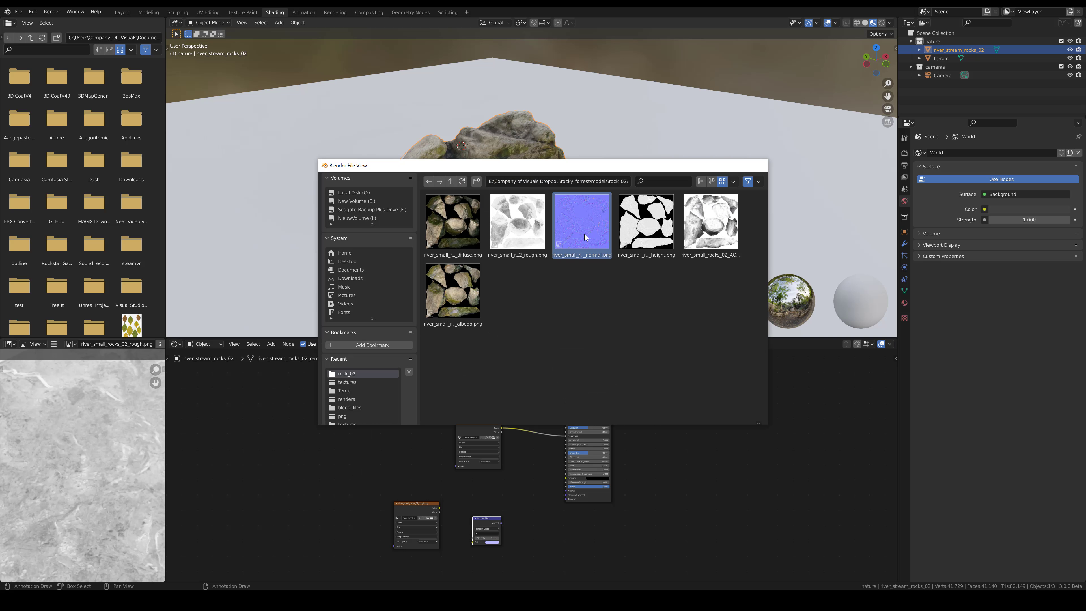
pyautogui.doubleClick(582, 224)
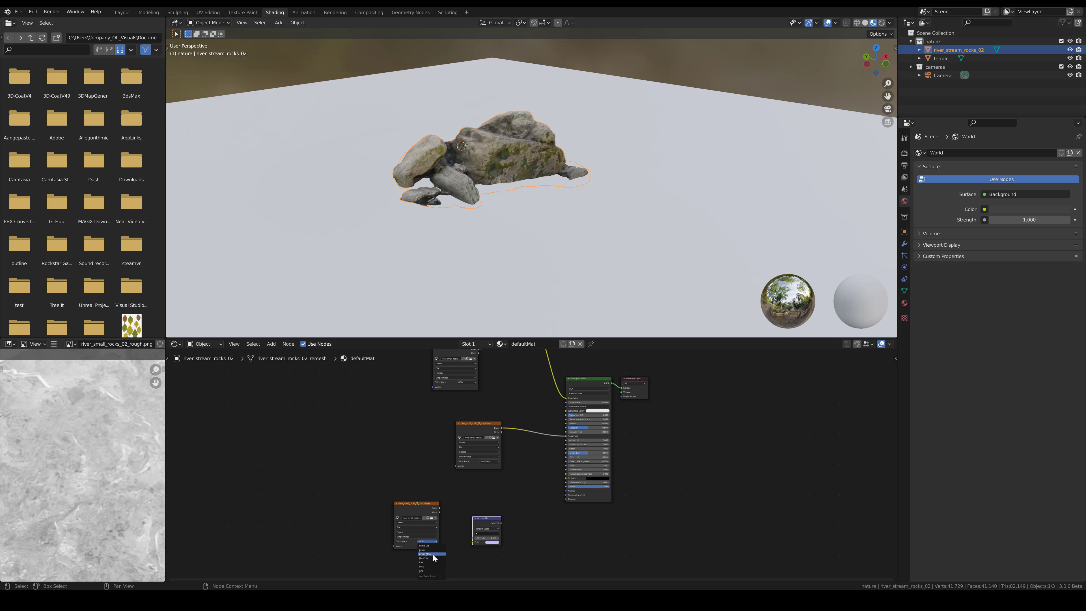
pyautogui.click(425, 559)
pyautogui.moveTo(439, 507); pyautogui.dragTo(566, 491)
pyautogui.scroll(4, 532, 183)
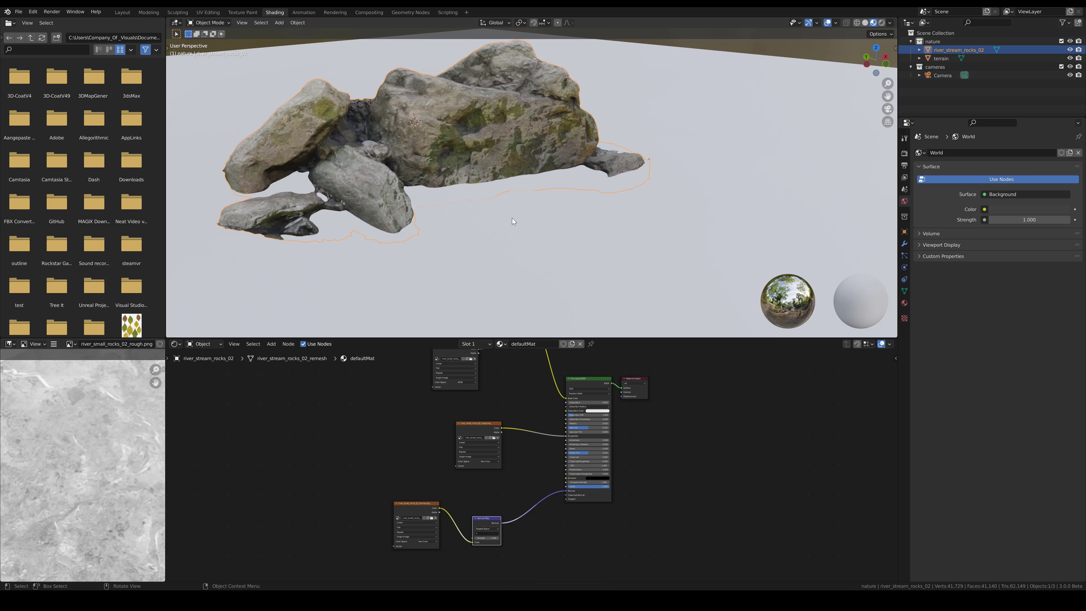
# Vary the Normal Map strength to compare its effect on the rocks, and return it to 1.000
pyautogui.scroll(1, 525, 543)
pyautogui.scroll(1, 526, 542)
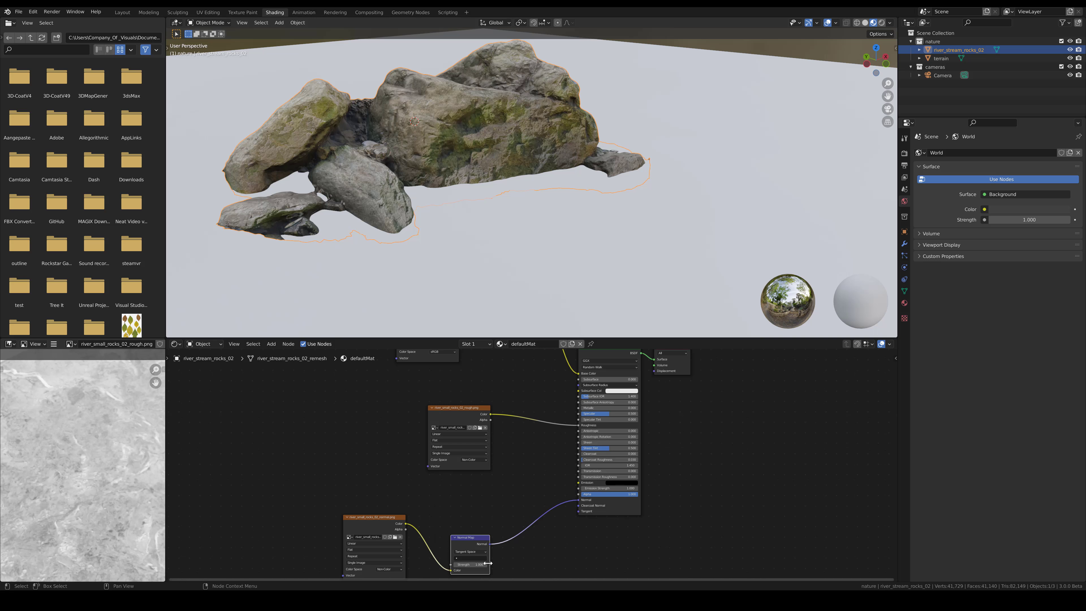
pyautogui.moveTo(475, 564); pyautogui.dragTo(456, 564)
pyautogui.moveTo(462, 565); pyautogui.dragTo(472, 565)
pyautogui.scroll(-3, 568, 226)
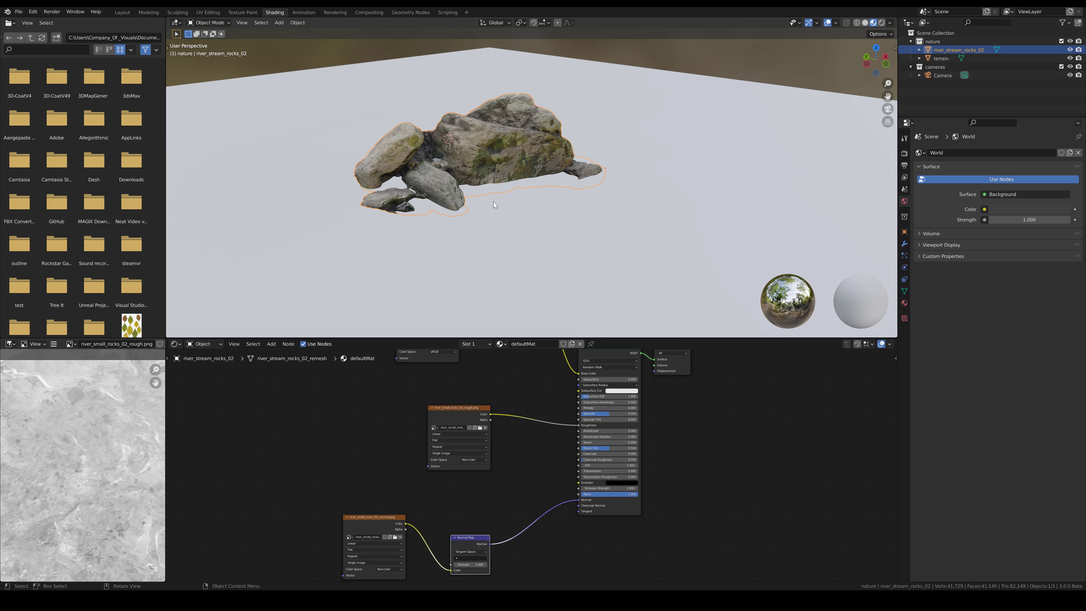
# Switch the viewport back to Solid shading and view the rocks on the surrounding terrain
pyautogui.press('z')
pyautogui.click(545, 198)
pyautogui.scroll(-2, 552, 194)
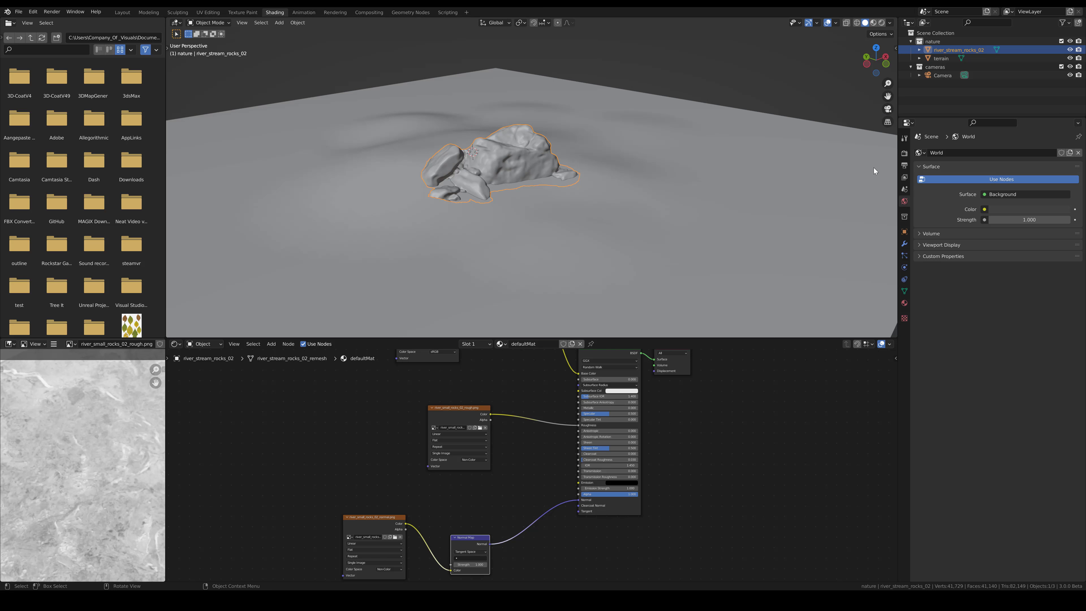
# Set the render engine to Cycles with the Experimental feature set
pyautogui.click(905, 154)
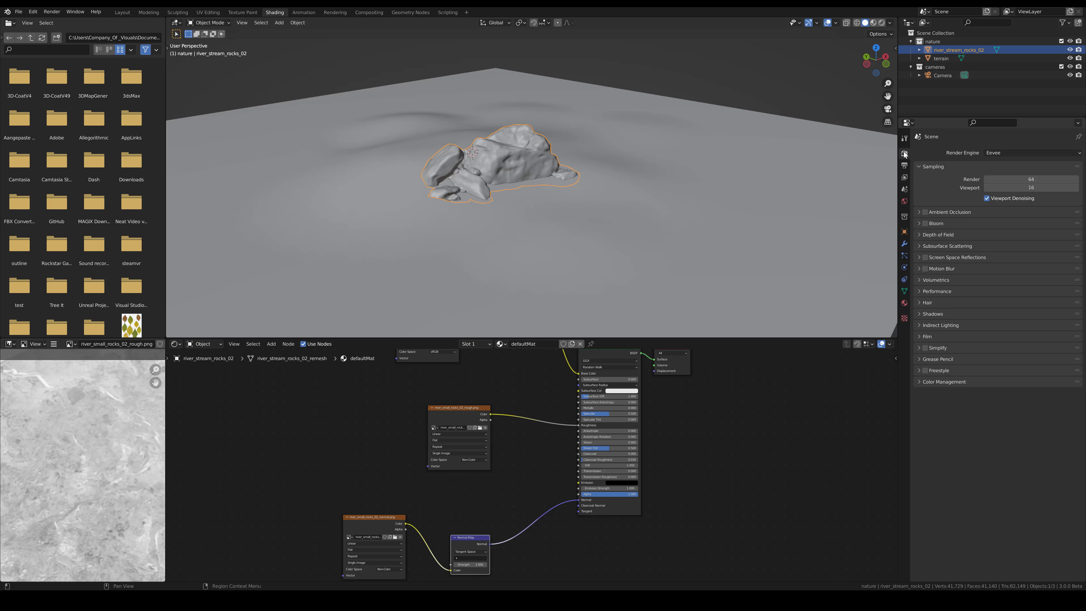
pyautogui.click(995, 152)
pyautogui.click(1003, 183)
pyautogui.click(1006, 162)
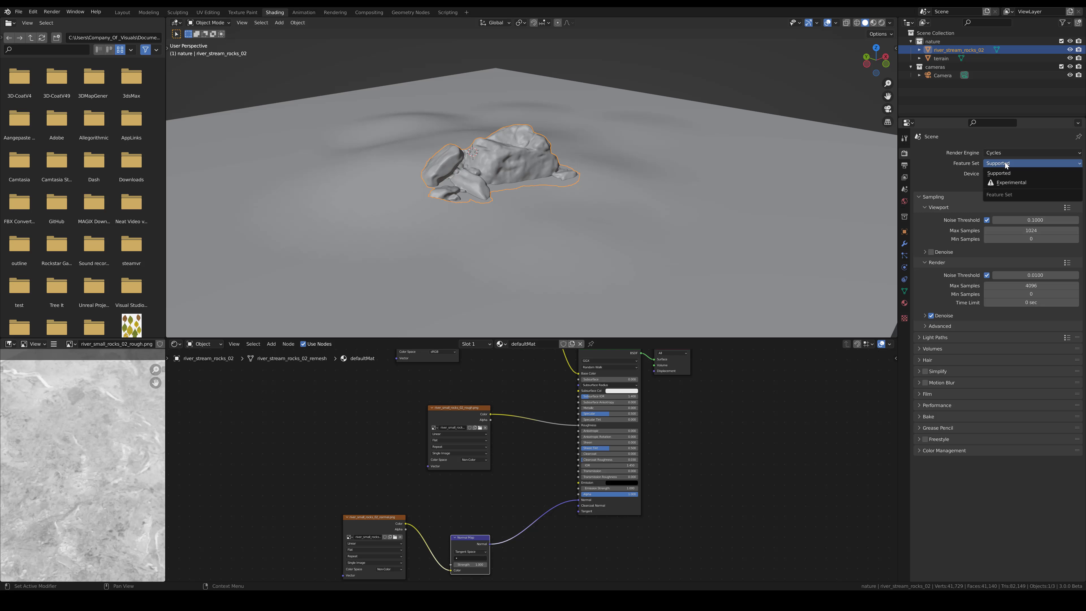
pyautogui.click(1010, 182)
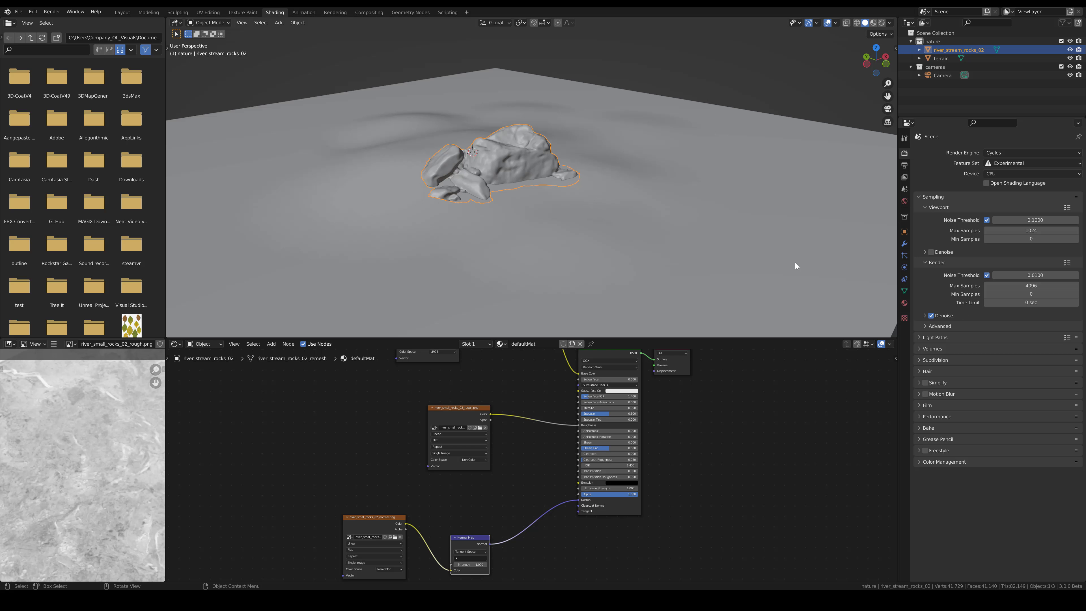
# Set the displacement method in the rock material's surface settings to Displacement and Bump
pyautogui.click(905, 303)
pyautogui.scroll(-3, 948, 510)
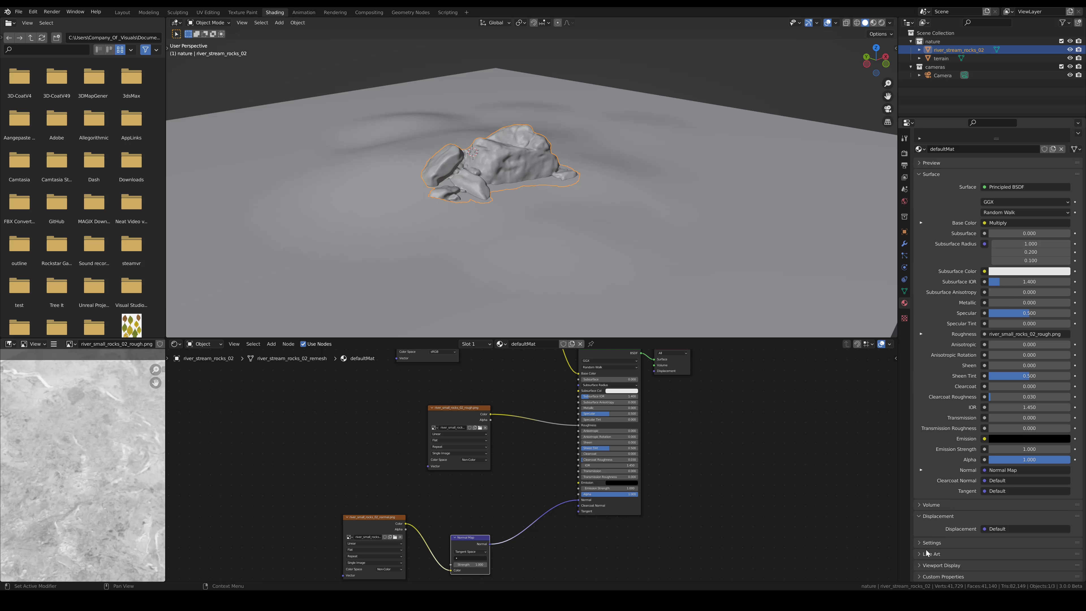
pyautogui.click(950, 546)
pyautogui.scroll(-4, 983, 547)
pyautogui.click(1007, 531)
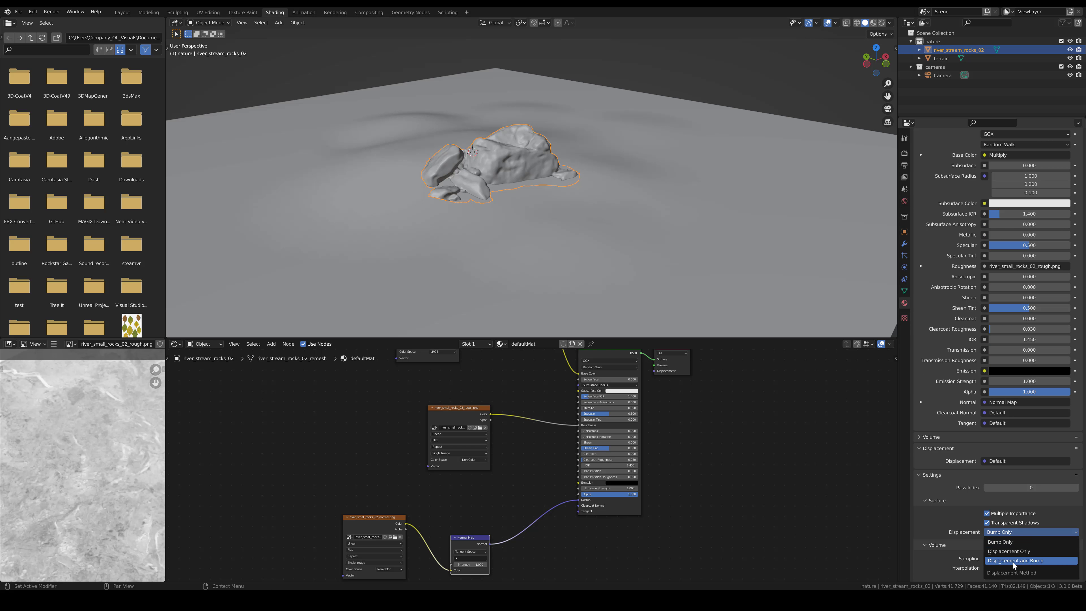
pyautogui.click(1012, 564)
# Move the Material Output node farther from the shader and add a Displacement node below and between them
pyautogui.scroll(-2, 688, 492)
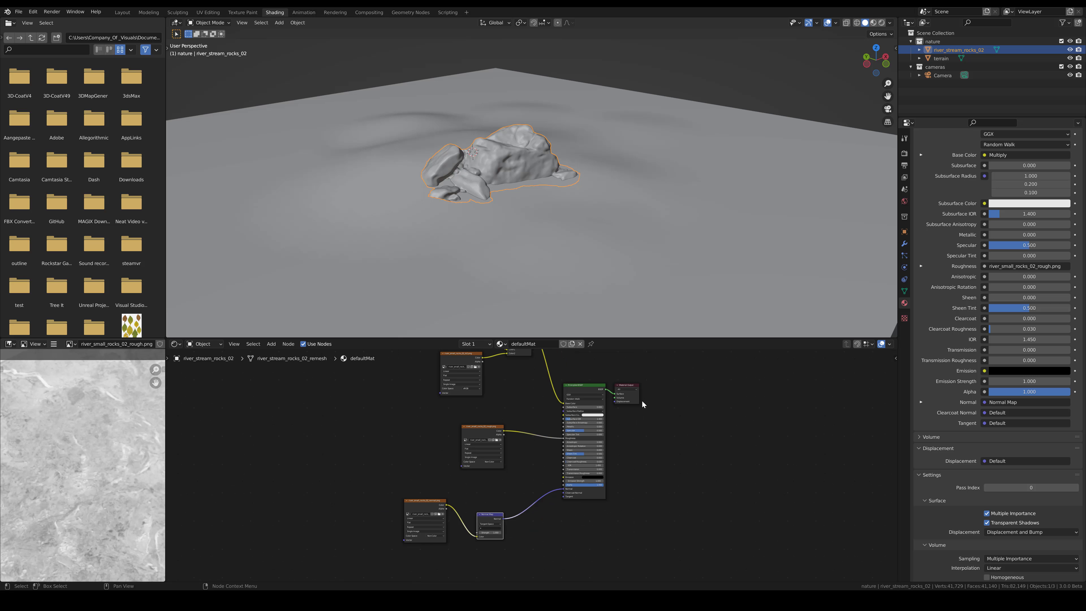
pyautogui.moveTo(618, 384); pyautogui.dragTo(714, 397)
pyautogui.click(271, 344)
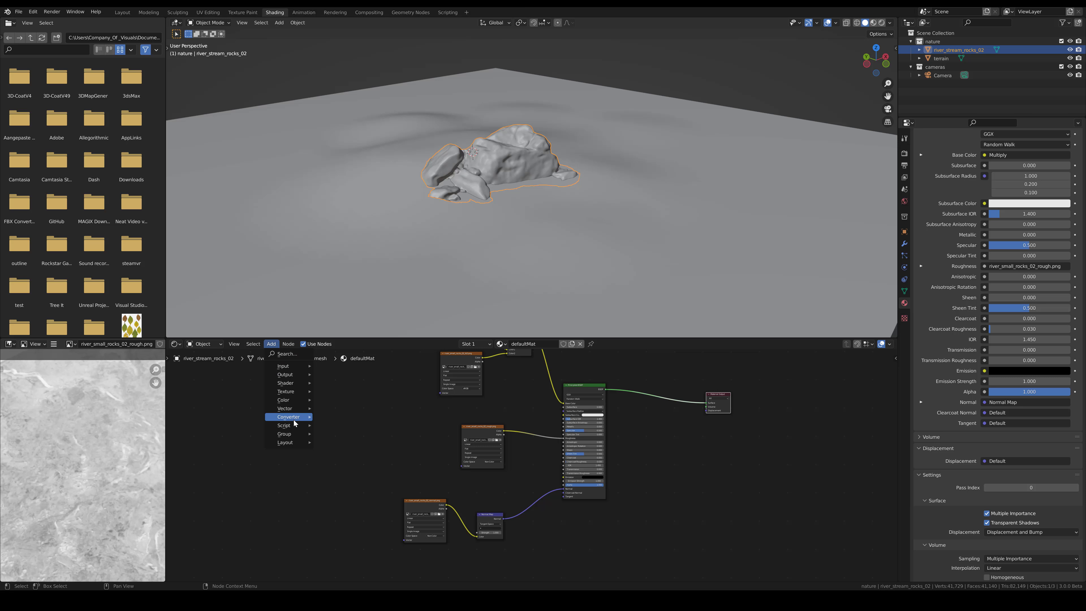
pyautogui.moveTo(295, 410)
pyautogui.click(362, 417)
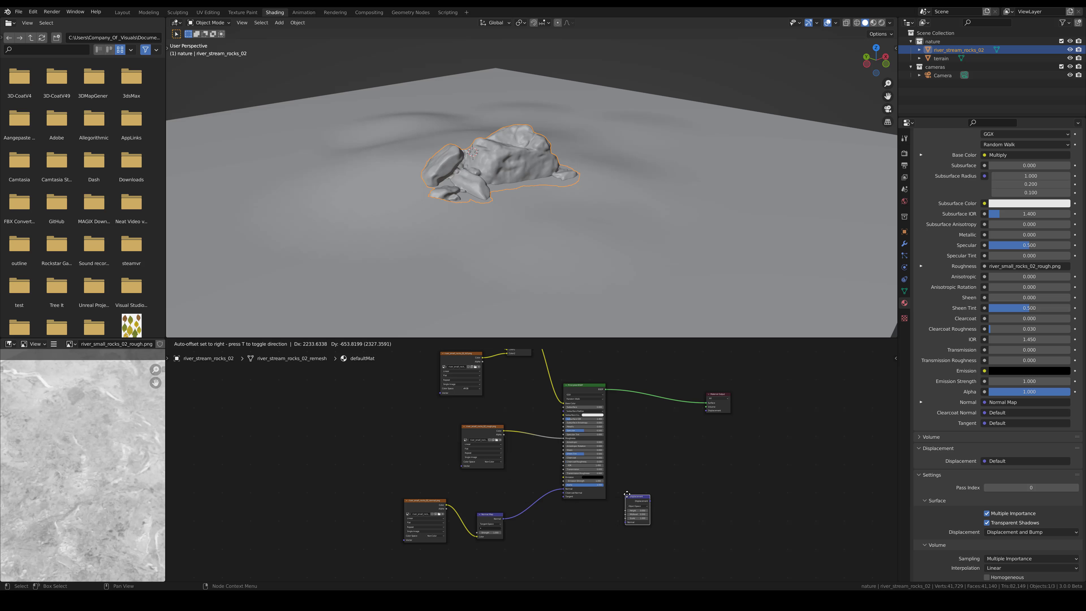
pyautogui.click(627, 494)
# Duplicate the normal texture node, load river_small_rocks_02_height.png into the copy and set its color space to Non-Color
pyautogui.click(423, 502)
pyautogui.hotkey('shift', 'd')
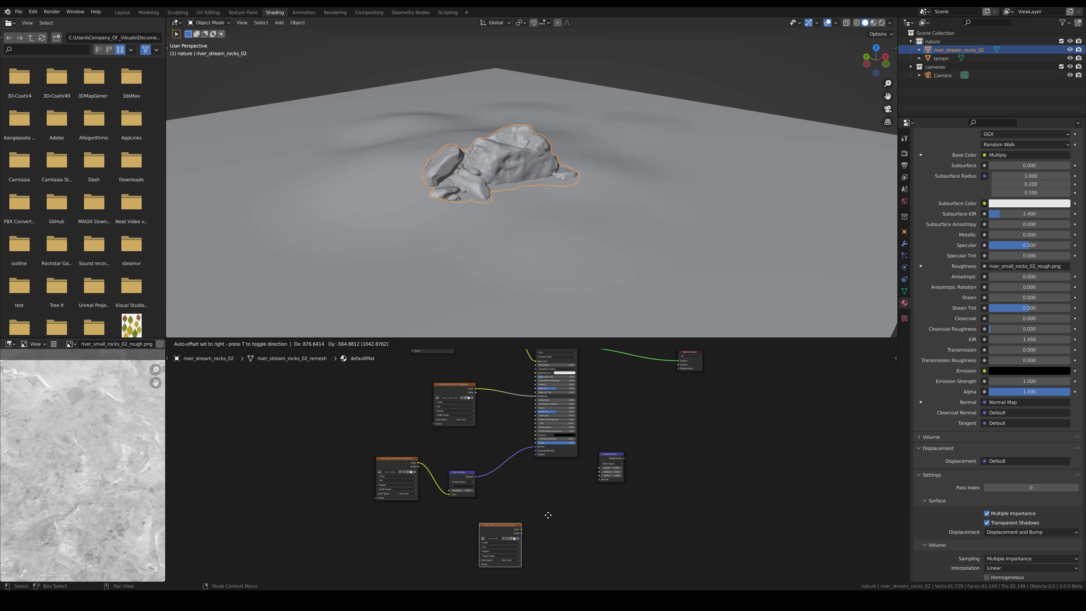
pyautogui.click(552, 519)
pyautogui.click(518, 543)
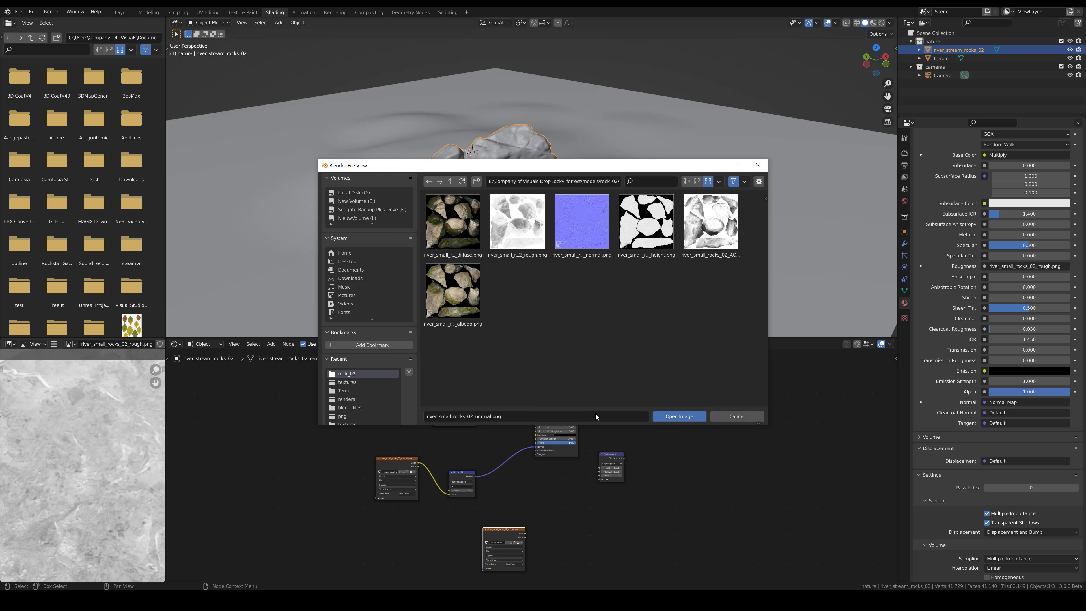
pyautogui.doubleClick(654, 227)
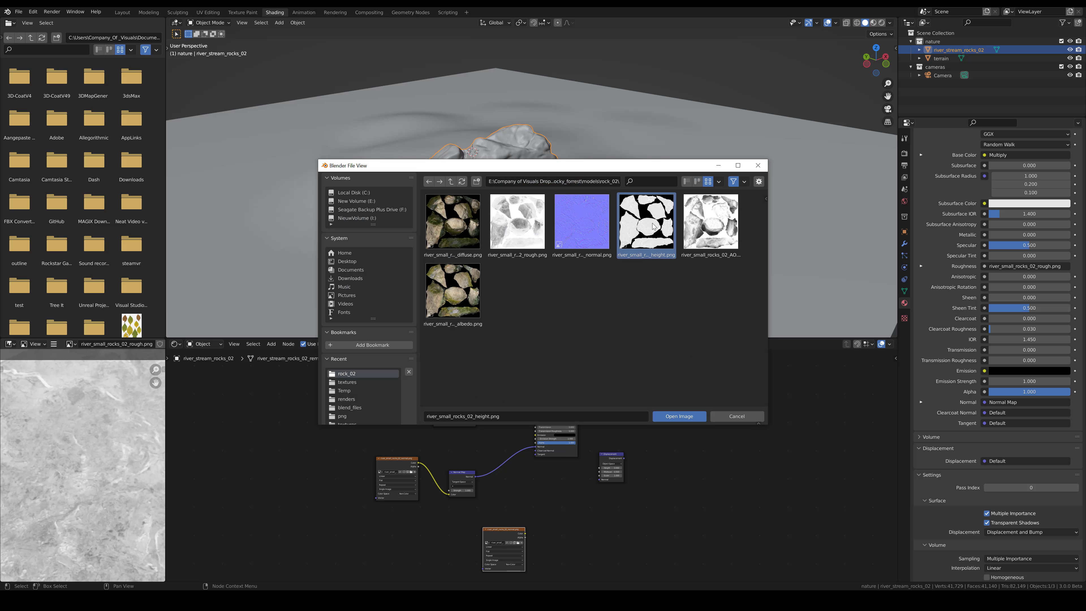
pyautogui.scroll(3, 537, 565)
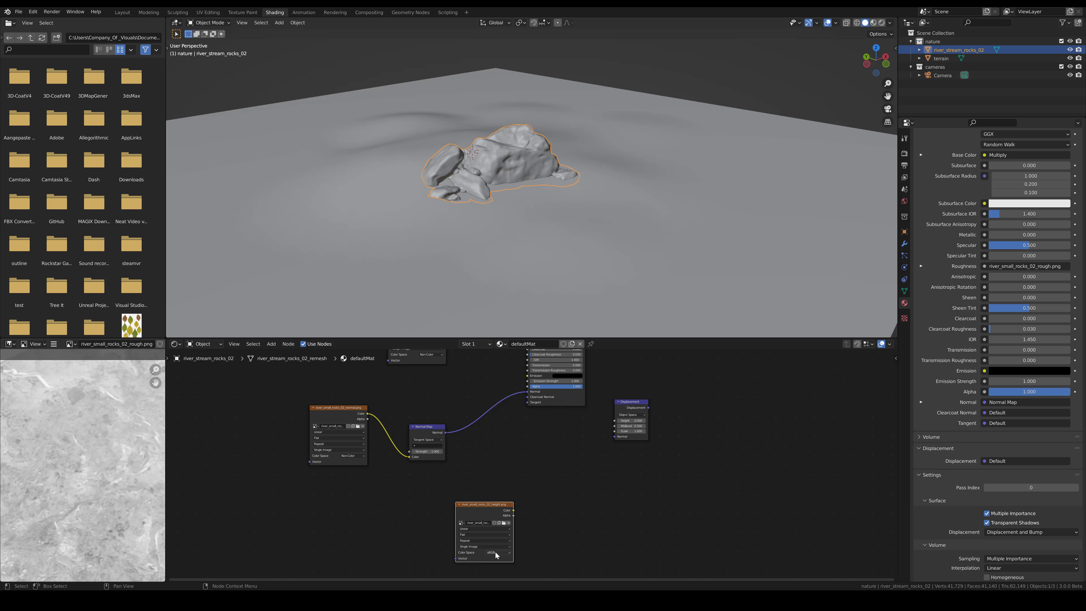
pyautogui.click(495, 553)
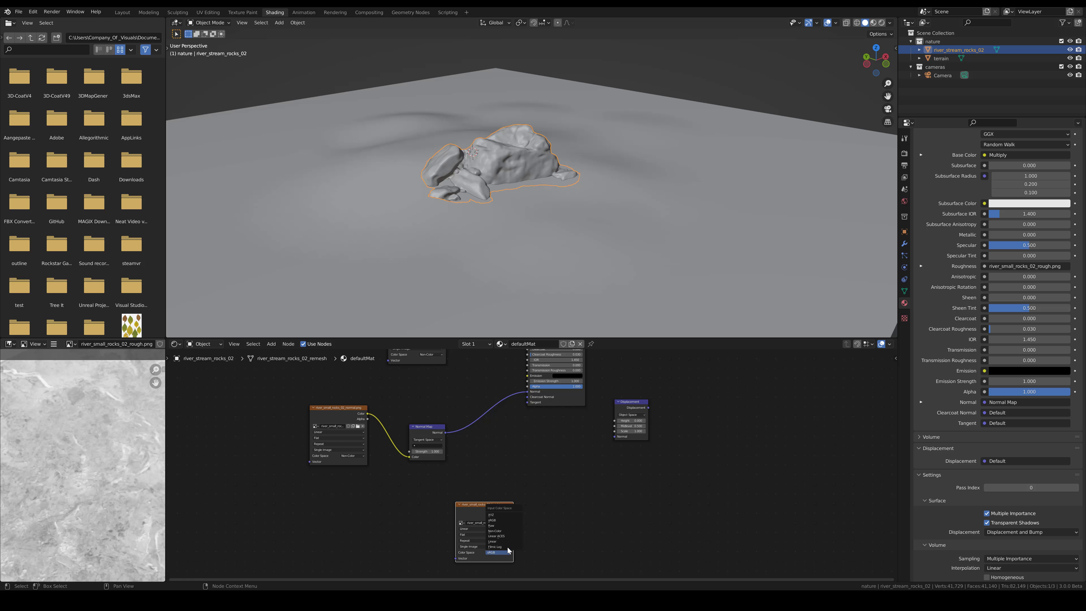
pyautogui.click(500, 532)
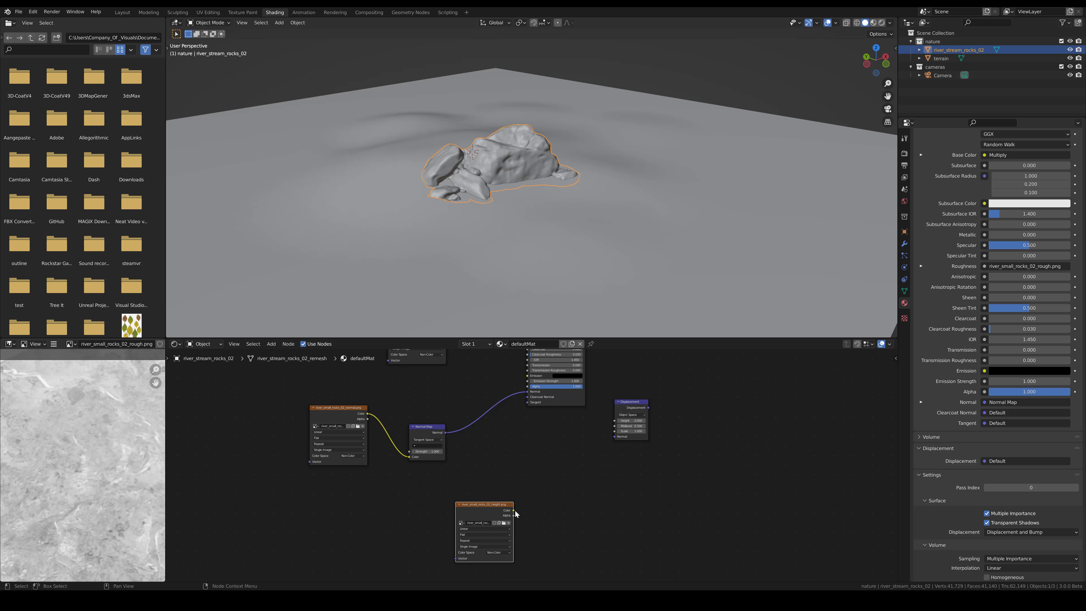
# Connect the height texture through the Displacement node to the Material Output's Displacement and set the displacement scale to 0.5
pyautogui.moveTo(513, 510); pyautogui.dragTo(616, 420)
pyautogui.moveTo(662, 422); pyautogui.dragTo(533, 525, button='middle')
pyautogui.moveTo(511, 502); pyautogui.dragTo(580, 381)
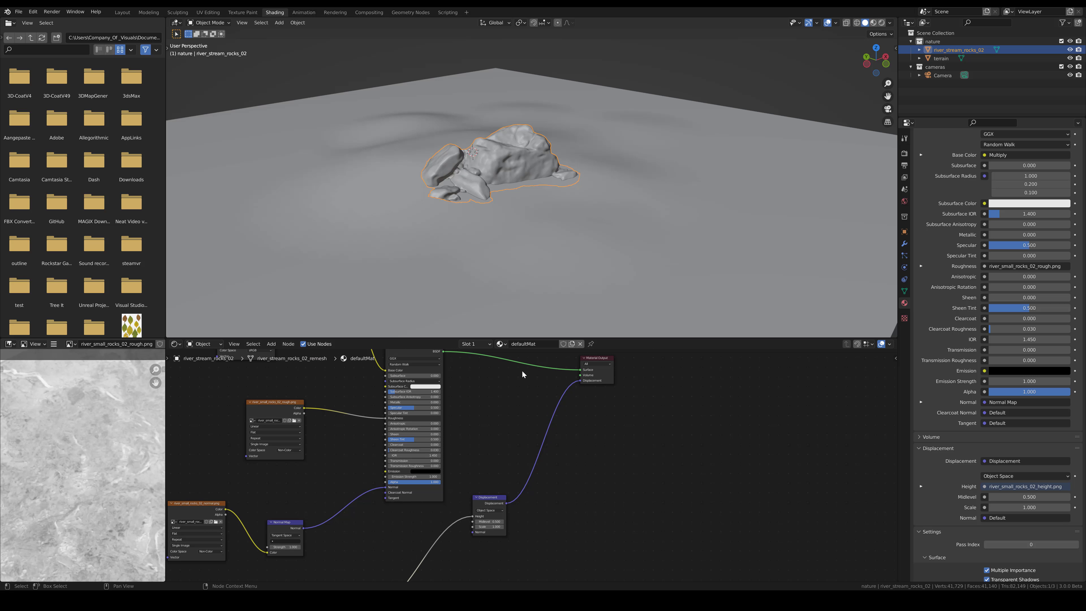
pyautogui.click(496, 528)
pyautogui.write('.5')
pyautogui.press('Return')
# Look through the scene camera and assign a Sky Texture to the world background color
pyautogui.press('KP_0')
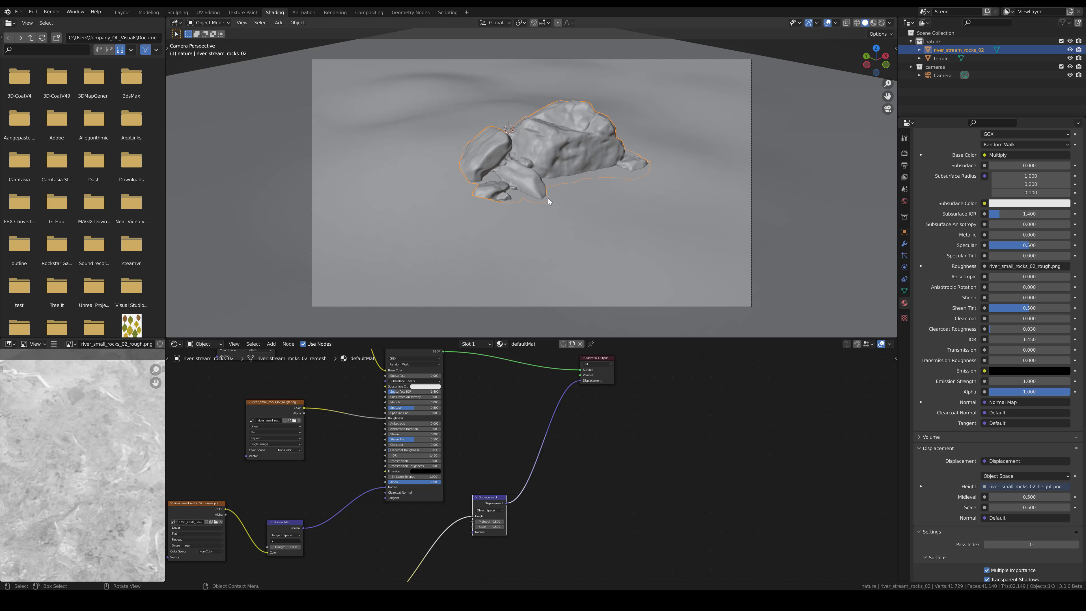
pyautogui.click(904, 201)
pyautogui.click(984, 206)
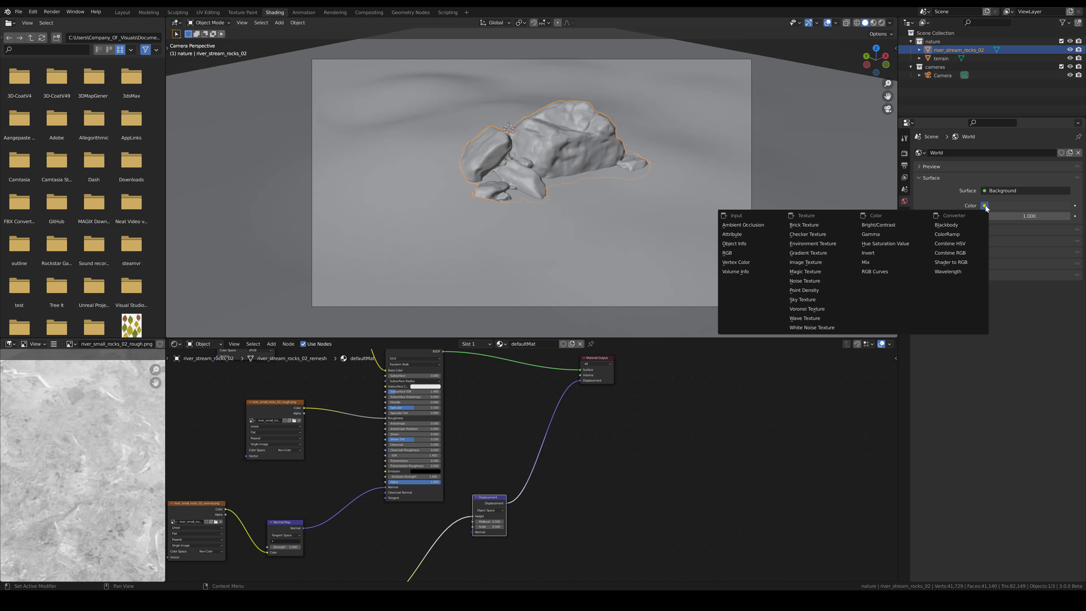
pyautogui.click(826, 299)
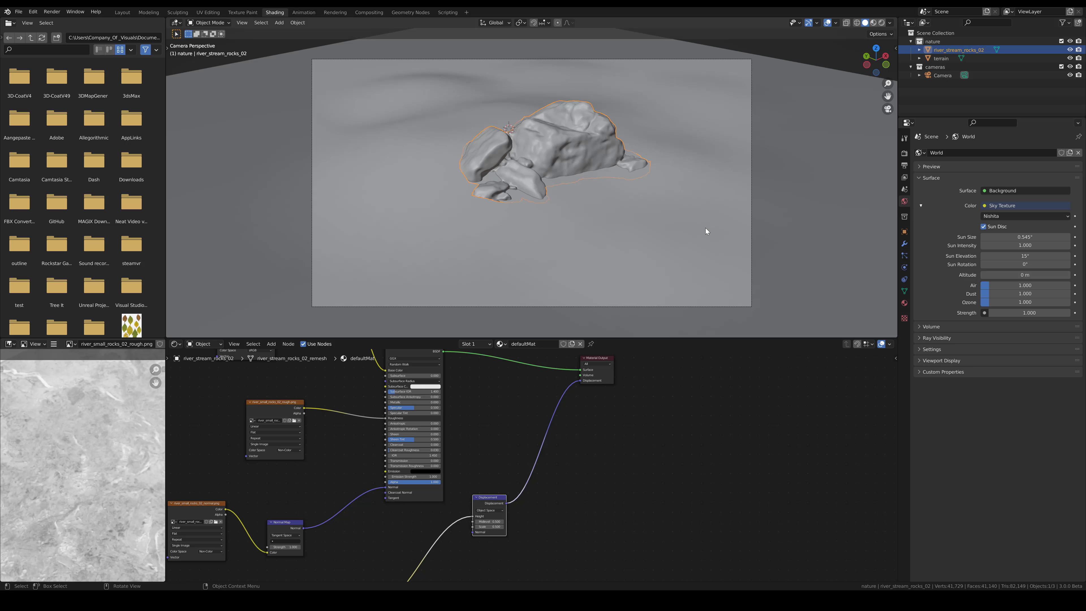
# Show the viewport in Rendered shading and set the sky's sun rotation to 1569°
pyautogui.press('z')
pyautogui.click(691, 200)
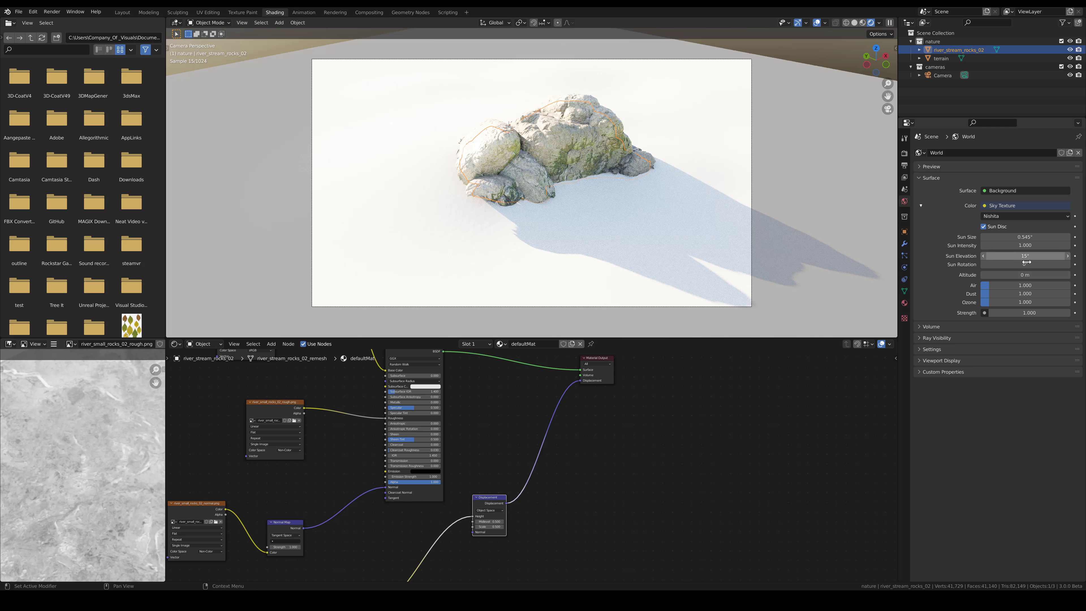
pyautogui.moveTo(1027, 264); pyautogui.dragTo(1055, 264)
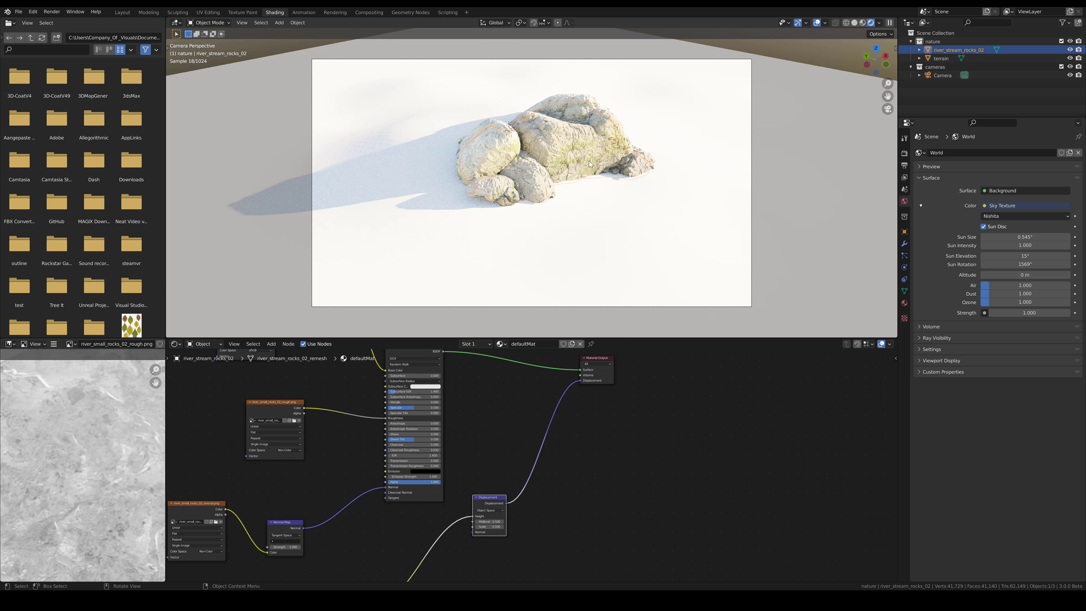
# Set the Displacement node's scale to 0.3 and return the viewport to Solid shading
pyautogui.click(492, 527)
pyautogui.write('.3')
pyautogui.press('Return')
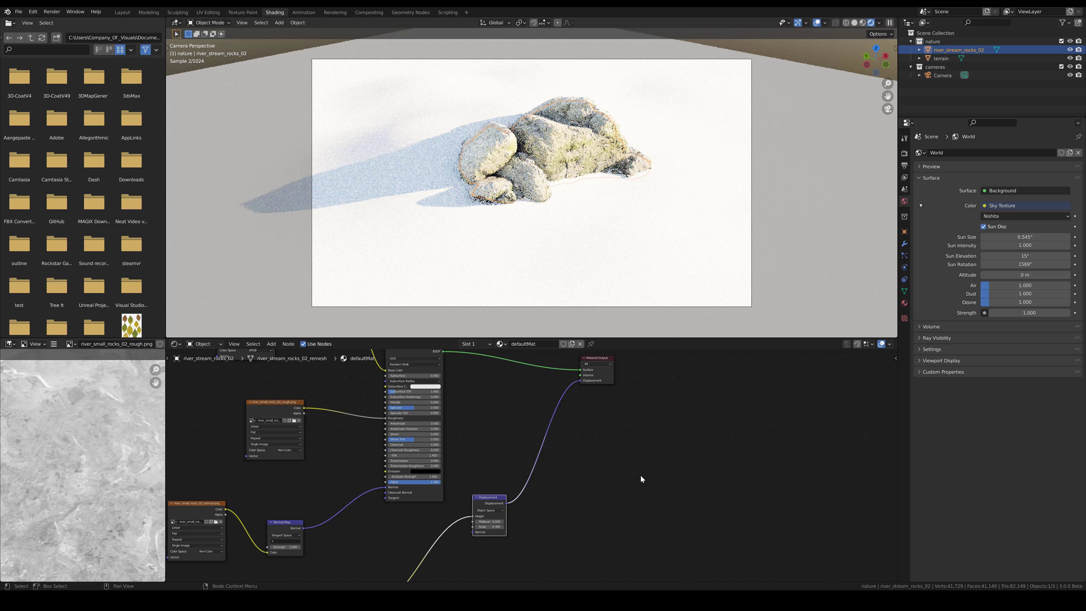
pyautogui.press('z')
pyautogui.click(669, 226)
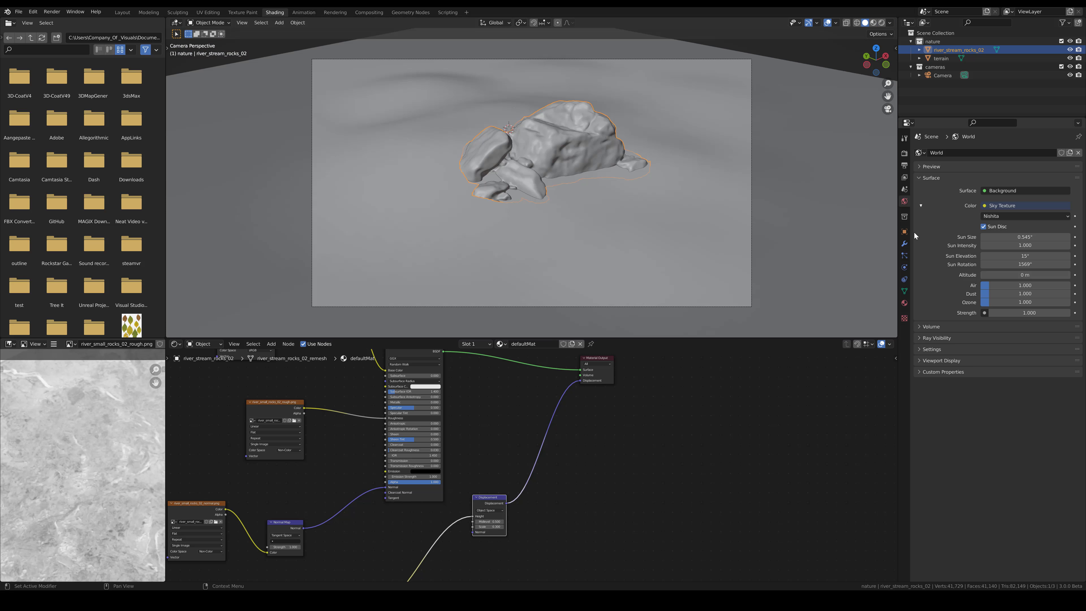
# Add a Subdivision Surface modifier to the rocks with Adaptive Subdivision enabled and viewport levels set to 2
pyautogui.click(905, 244)
pyautogui.click(955, 152)
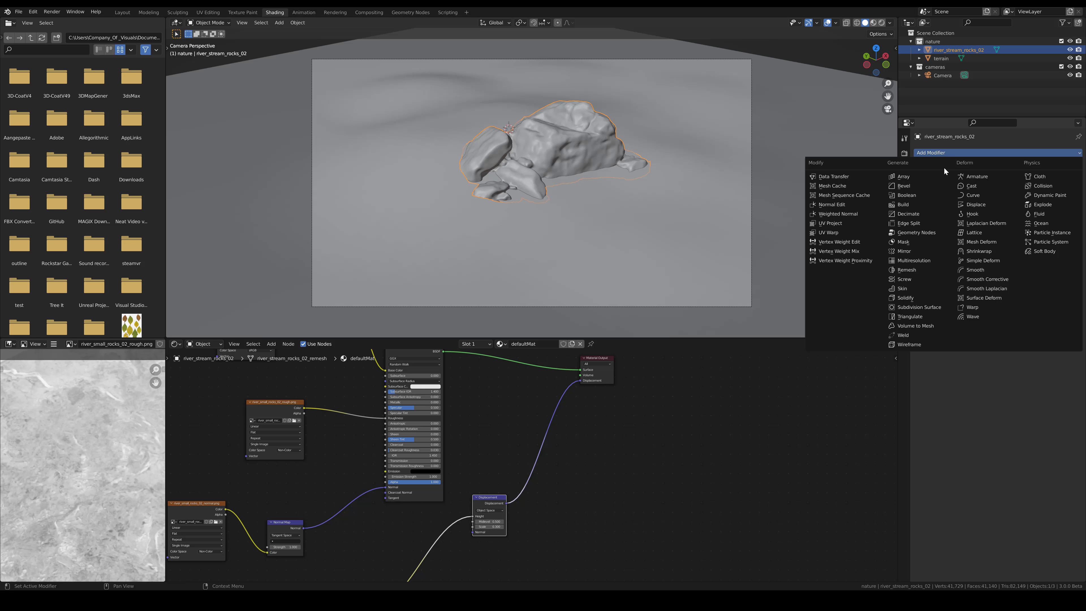
pyautogui.click(922, 308)
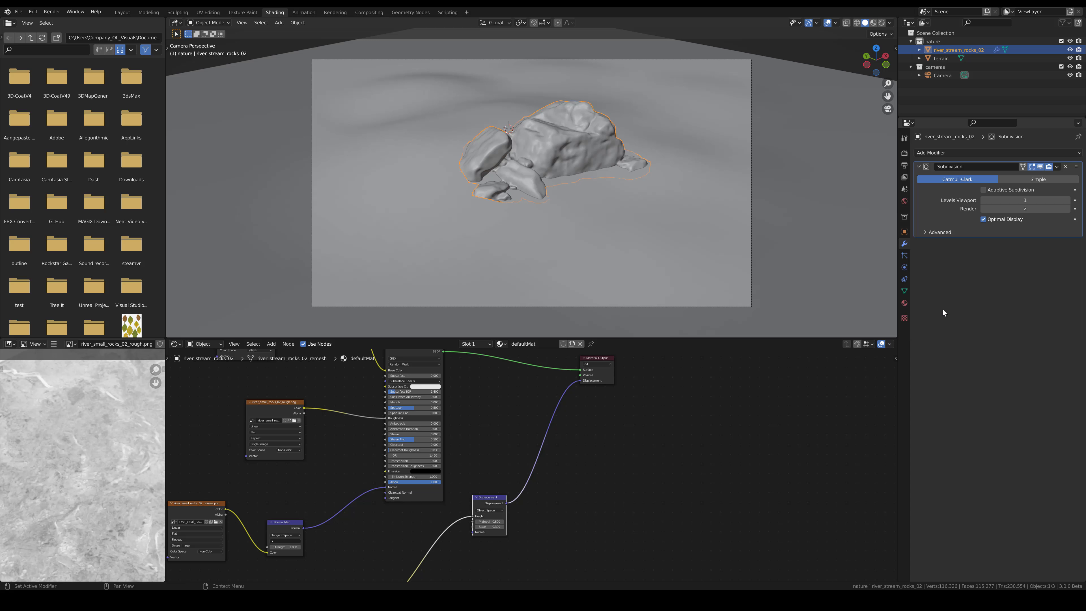
pyautogui.click(984, 190)
pyautogui.click(1043, 226)
pyautogui.write('2')
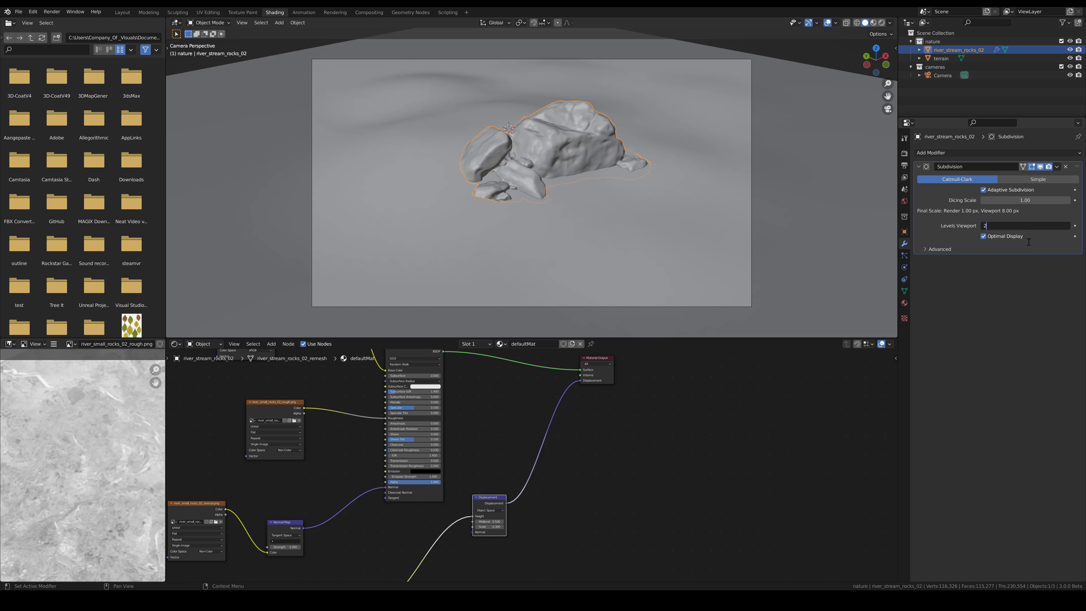
pyautogui.press('Return')
# Preview the subdivided rocks in Rendered shading and switch back to Solid shading
pyautogui.press('z')
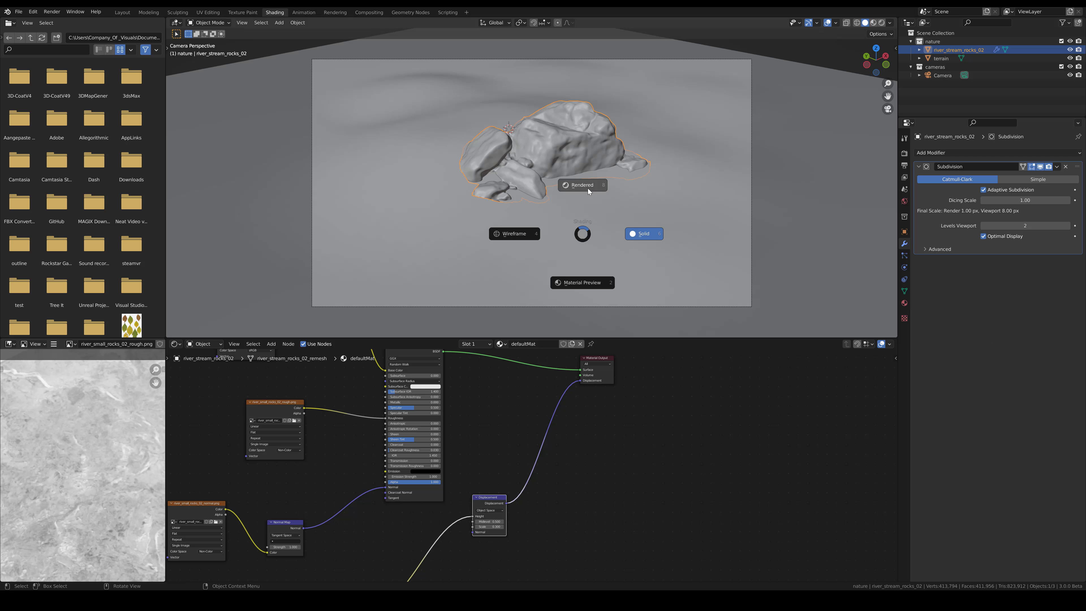
pyautogui.click(588, 189)
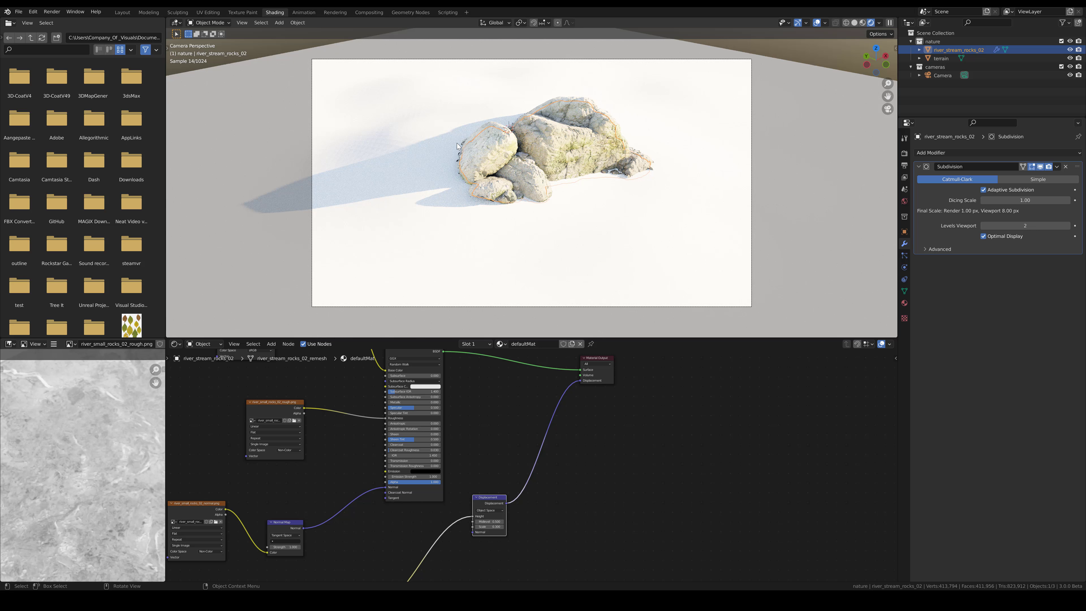
pyautogui.press('z')
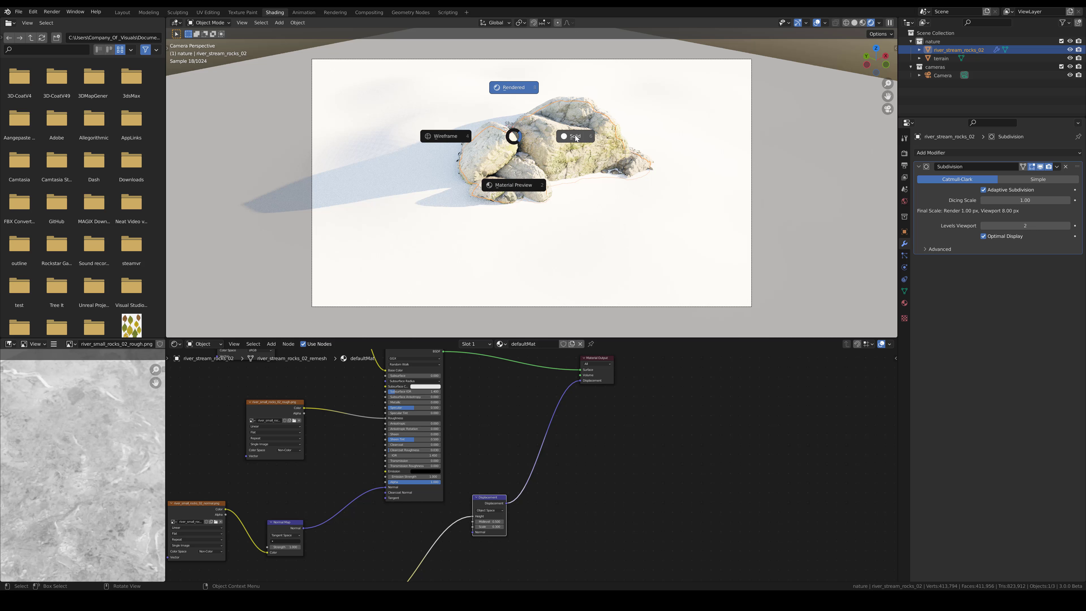
pyautogui.click(582, 147)
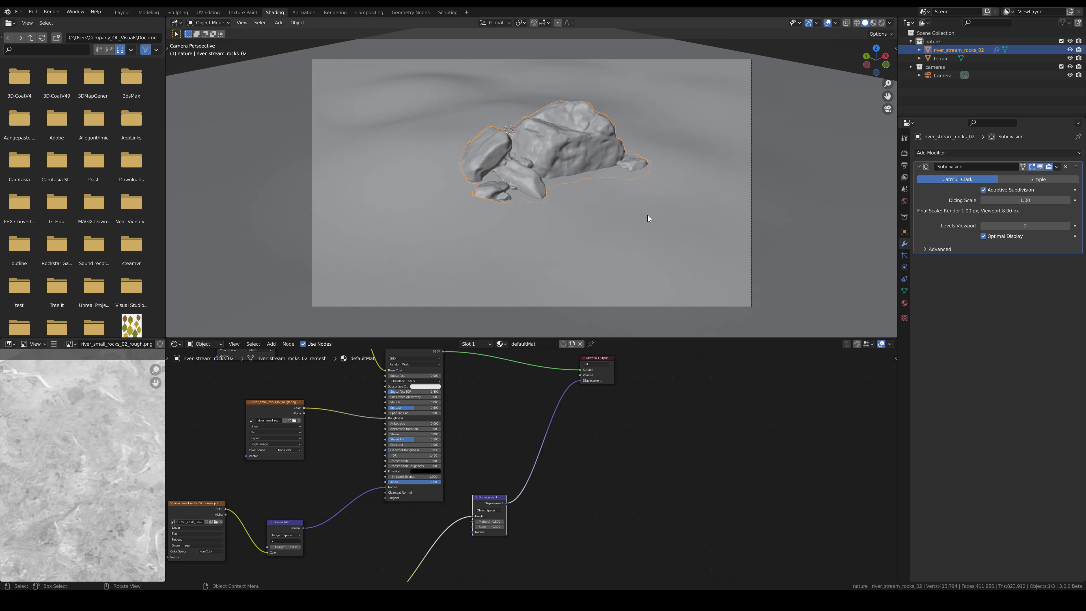
# Set the scene's color management look to Medium High Contrast and its exposure to -2
pyautogui.click(905, 153)
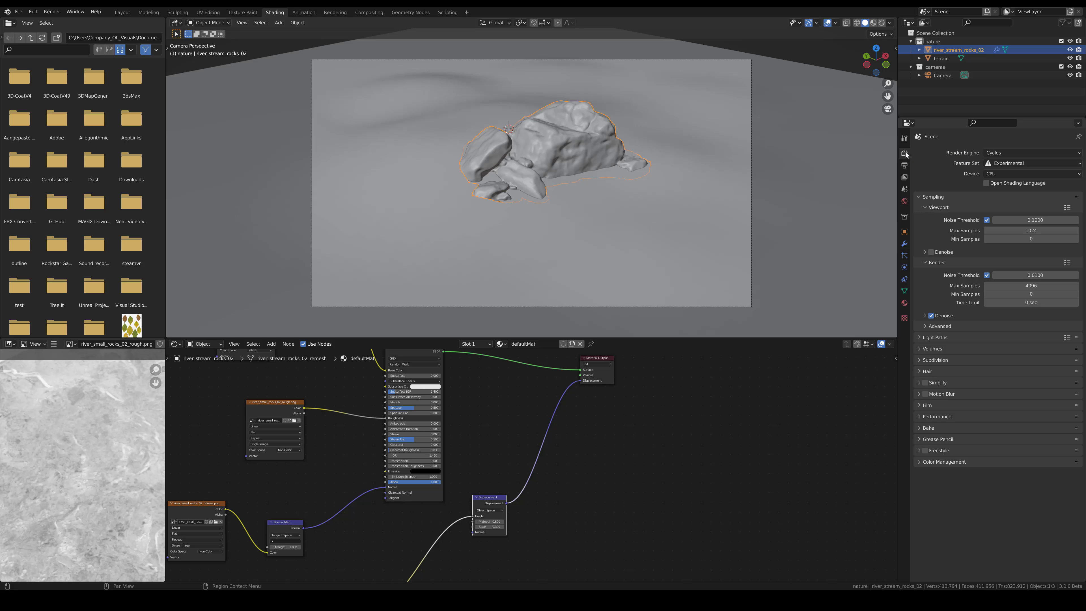
pyautogui.click(921, 462)
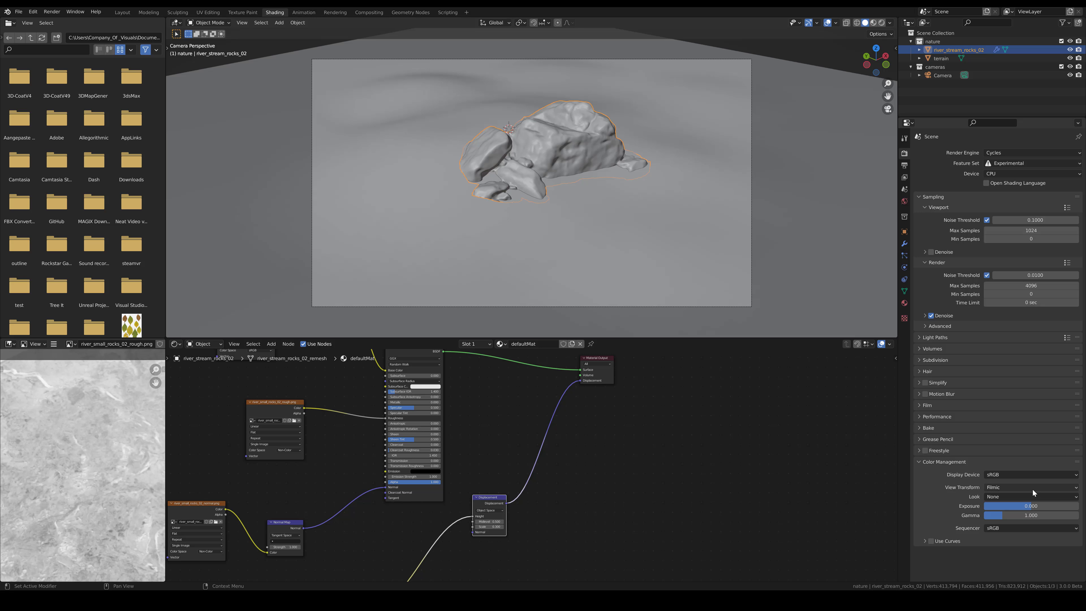
pyautogui.click(1014, 496)
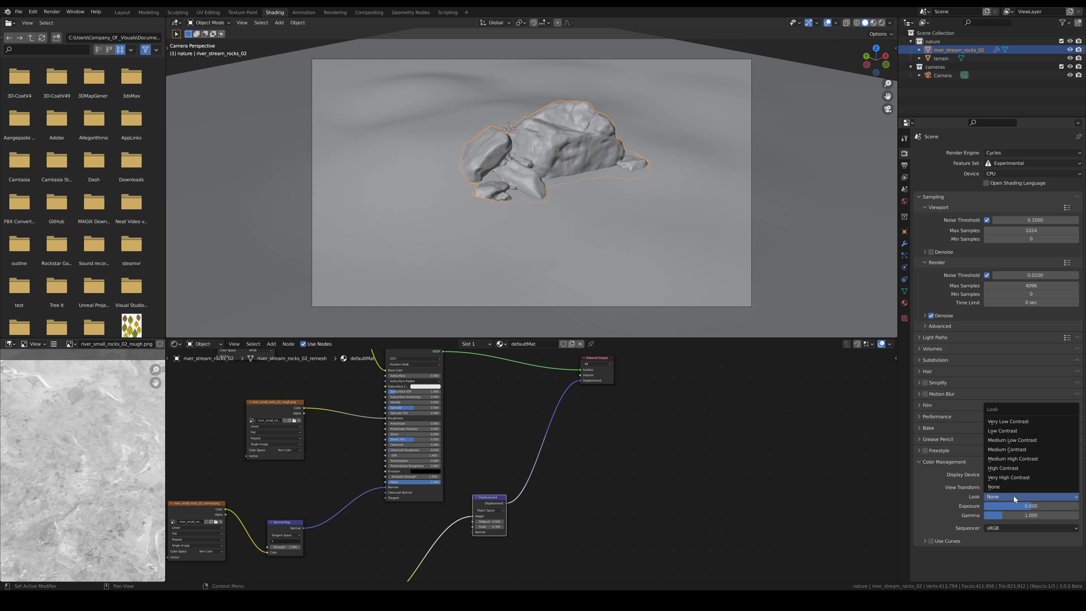
pyautogui.click(1005, 460)
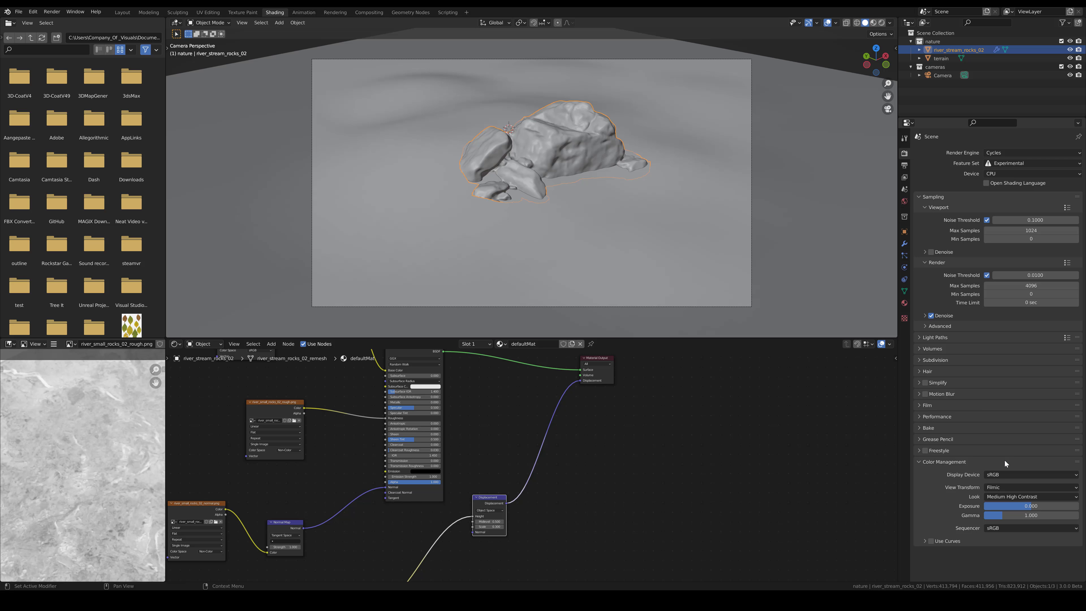
pyautogui.click(1025, 508)
pyautogui.write('-')
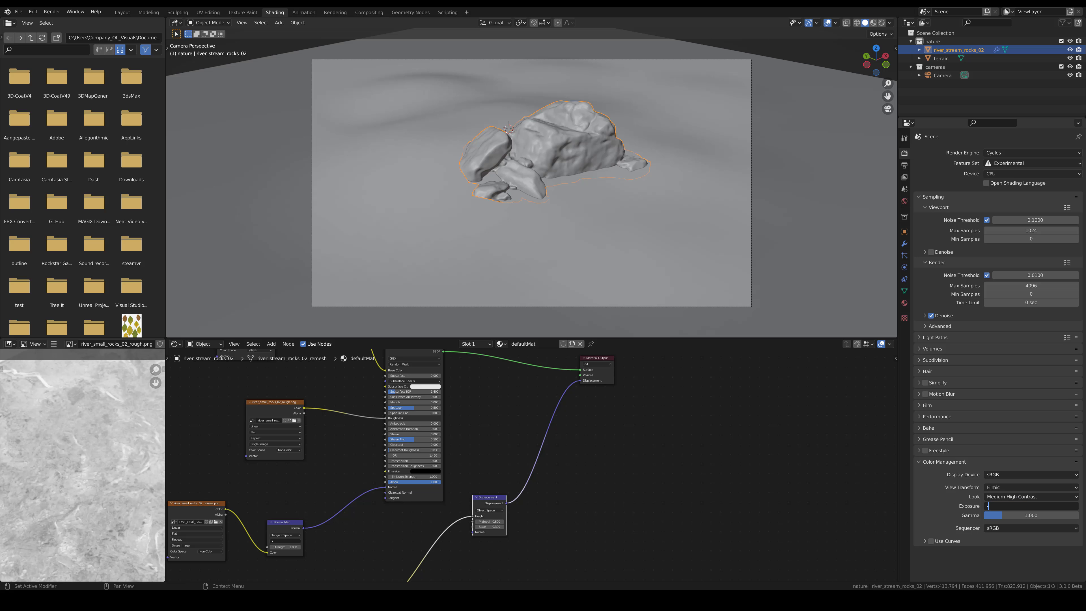
pyautogui.write('2')
pyautogui.press('Return')
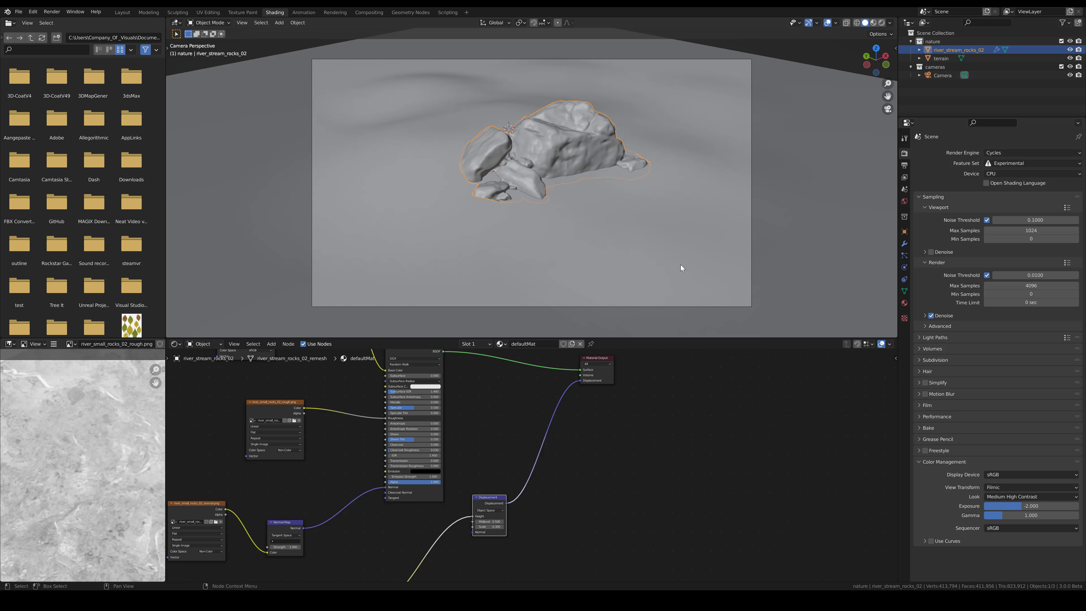
# Set the rocks' Subdivision viewport levels to 1 and preview the scene in Rendered shading
pyautogui.click(905, 244)
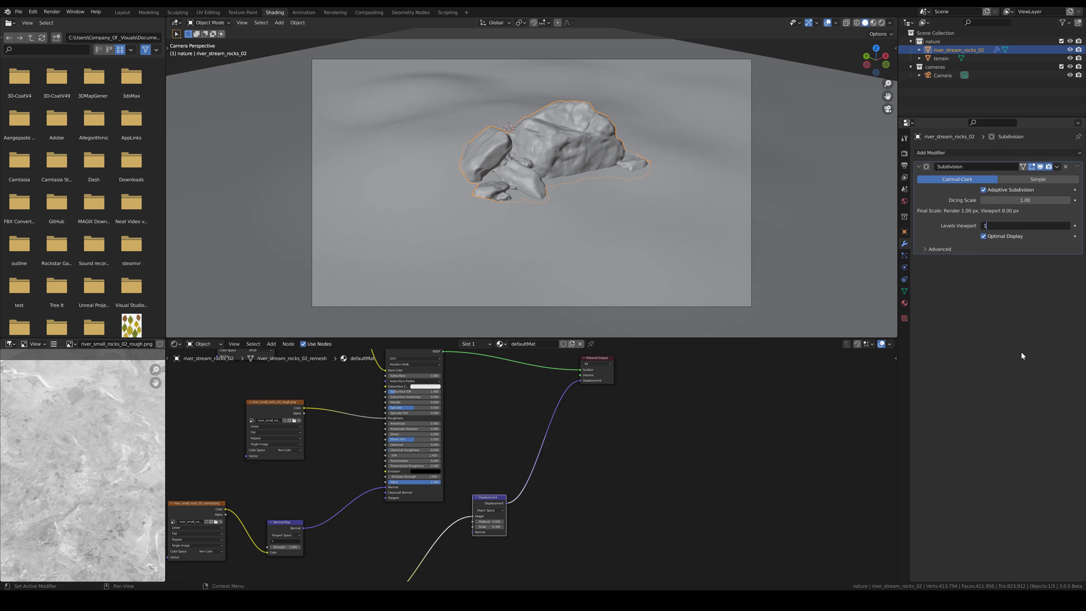
pyautogui.press('z')
pyautogui.press('8')
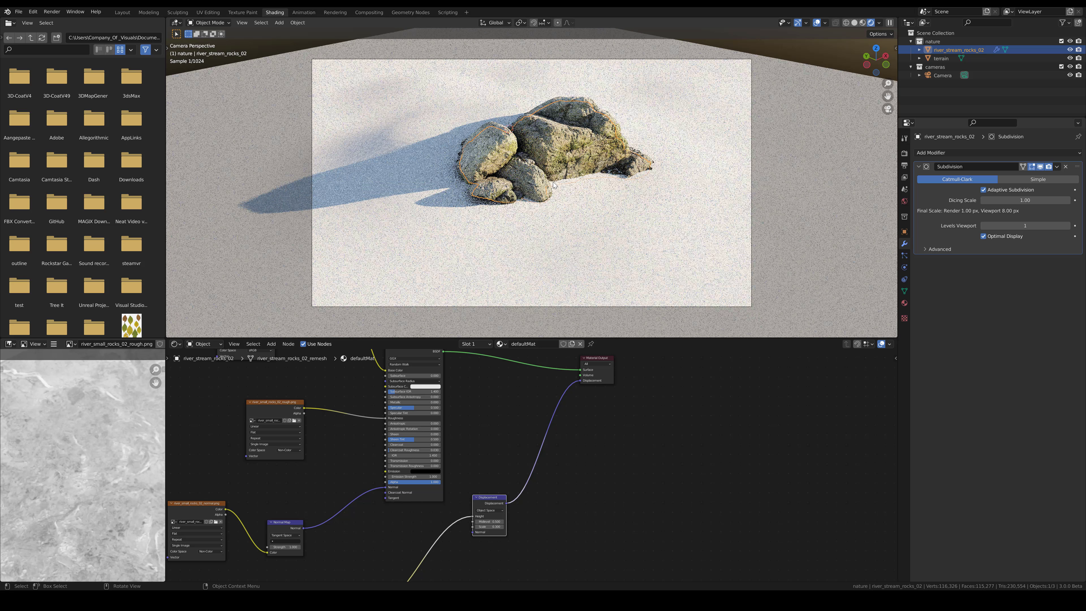
# Compare the render with the color management exposure at 0 and restore it to -2
pyautogui.click(905, 153)
pyautogui.click(1035, 504)
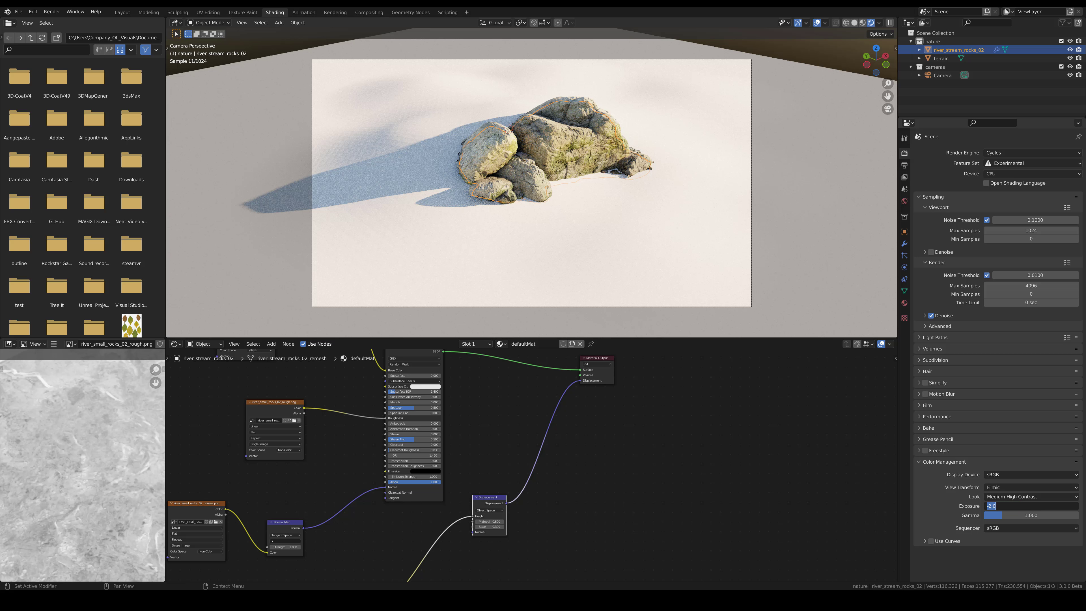
pyautogui.write('0')
pyautogui.press('Return')
pyautogui.click(1035, 508)
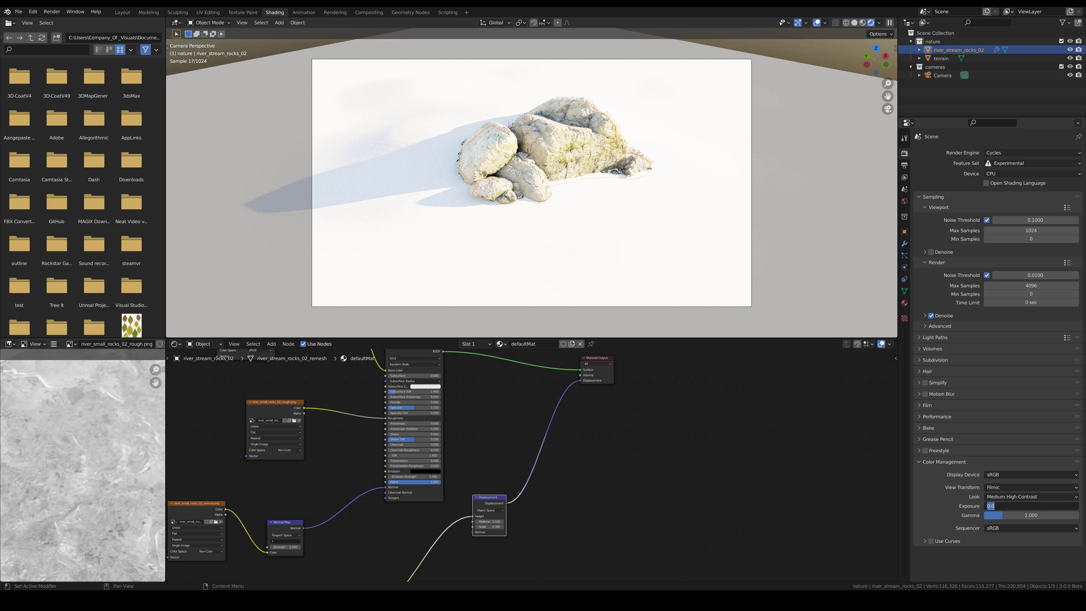
pyautogui.write('-2')
pyautogui.press('Return')
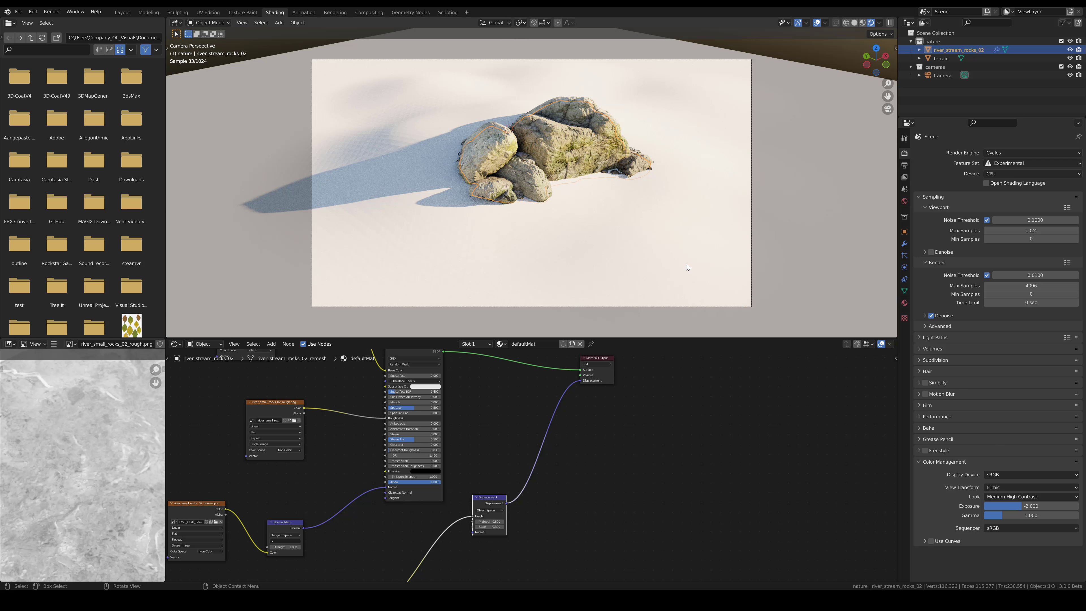
# Return the viewport to Solid shading and UV unwrap the terrain's entire mesh
pyautogui.press('z')
pyautogui.click(712, 263)
pyautogui.click(694, 262)
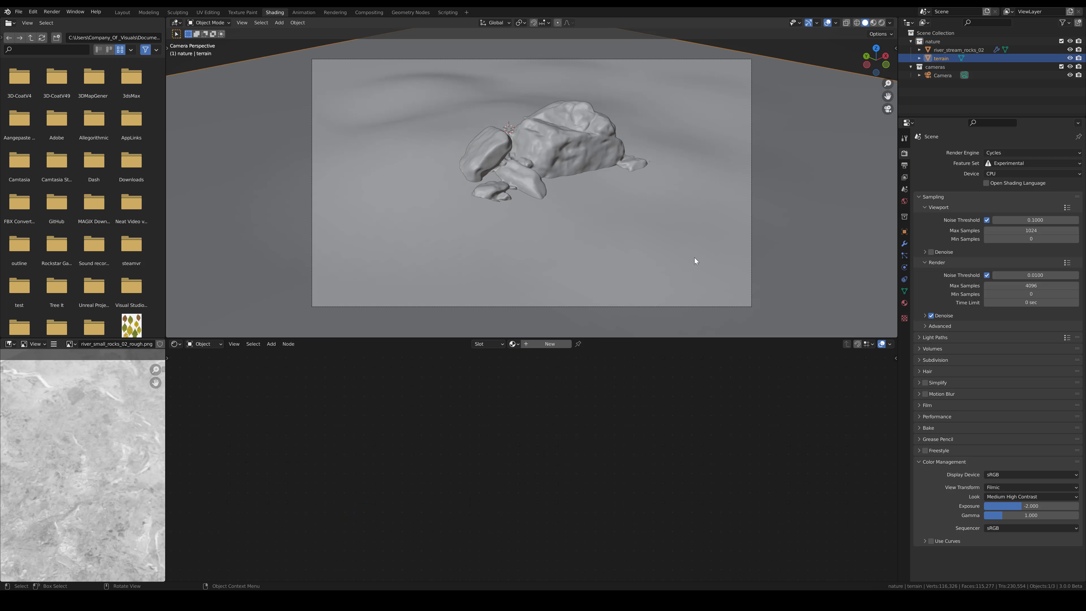
pyautogui.press('KP_7')
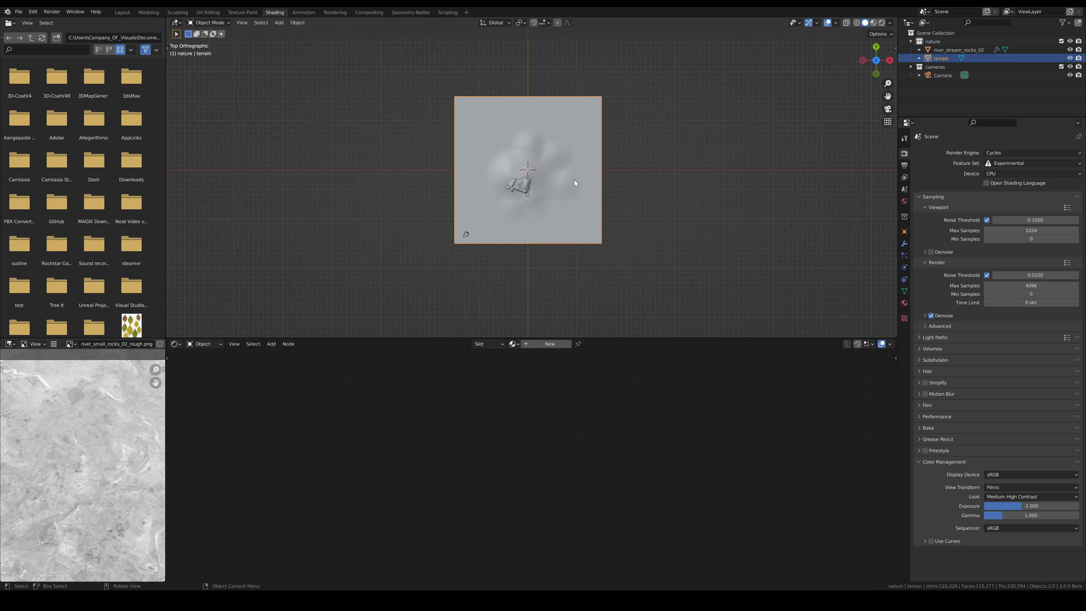
pyautogui.scroll(2, 574, 181)
pyautogui.press('Tab')
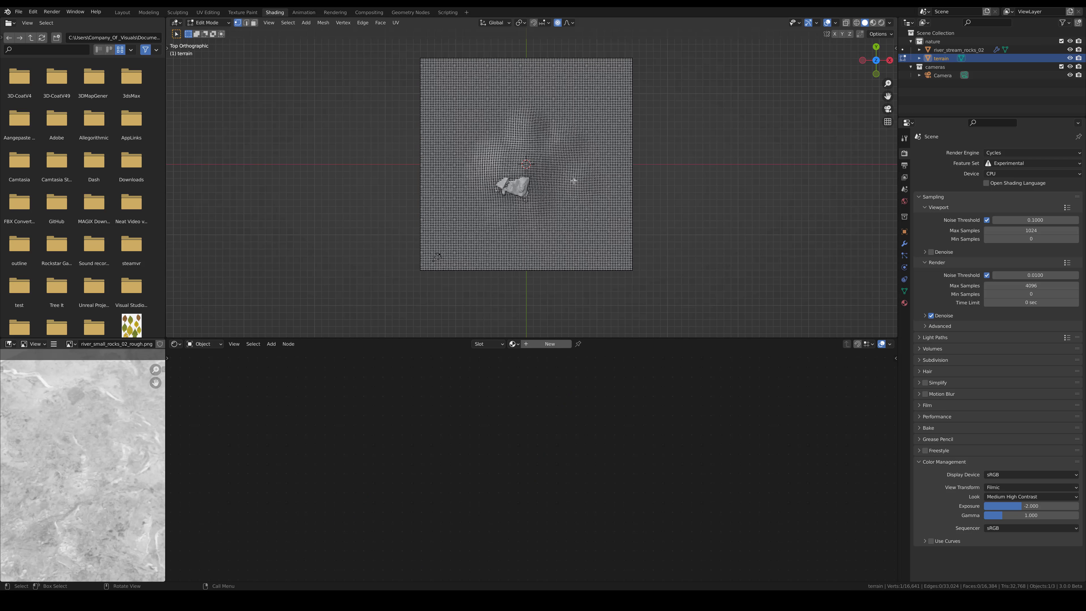
pyautogui.hotkey('ctrl', 'l')
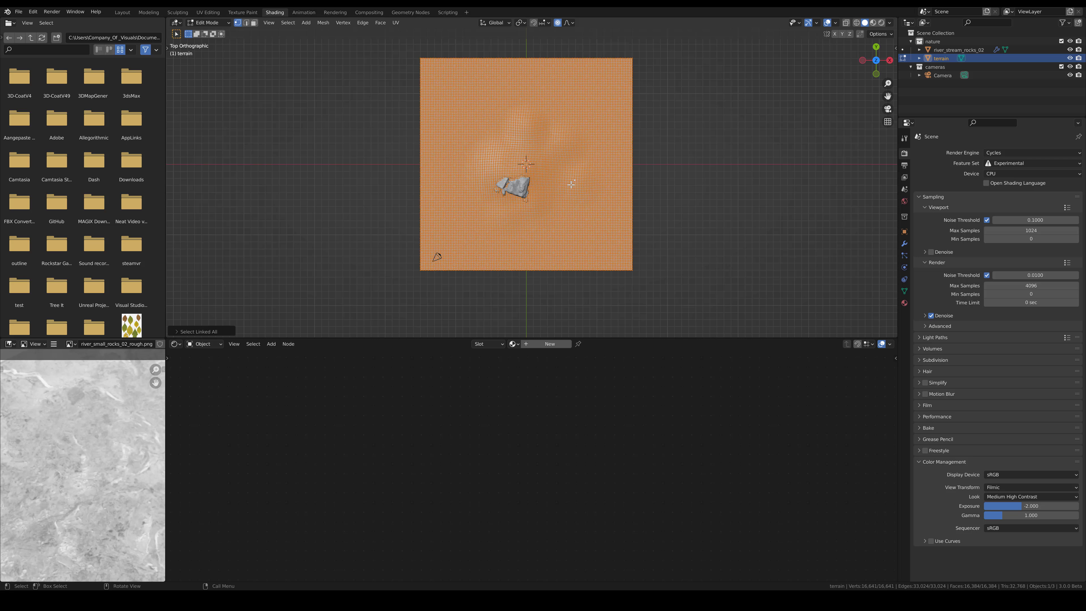
pyautogui.press('u')
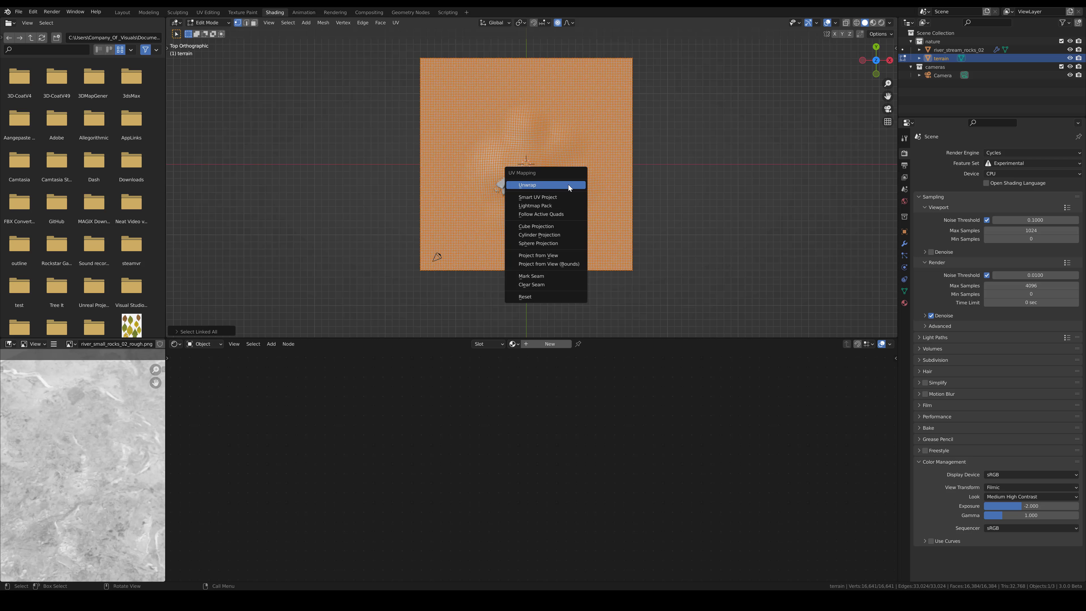
pyautogui.click(569, 185)
pyautogui.press('Tab')
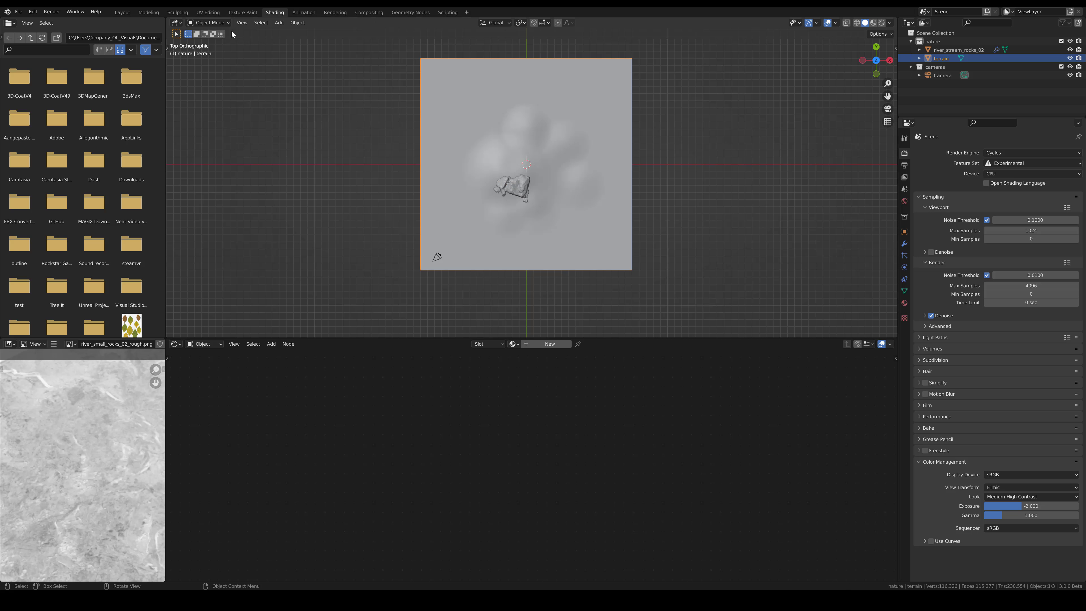
# Switch to the UV Editing workspace in Object Mode, with the terrain and rocks shown through the camera
pyautogui.click(1070, 59)
pyautogui.click(1070, 50)
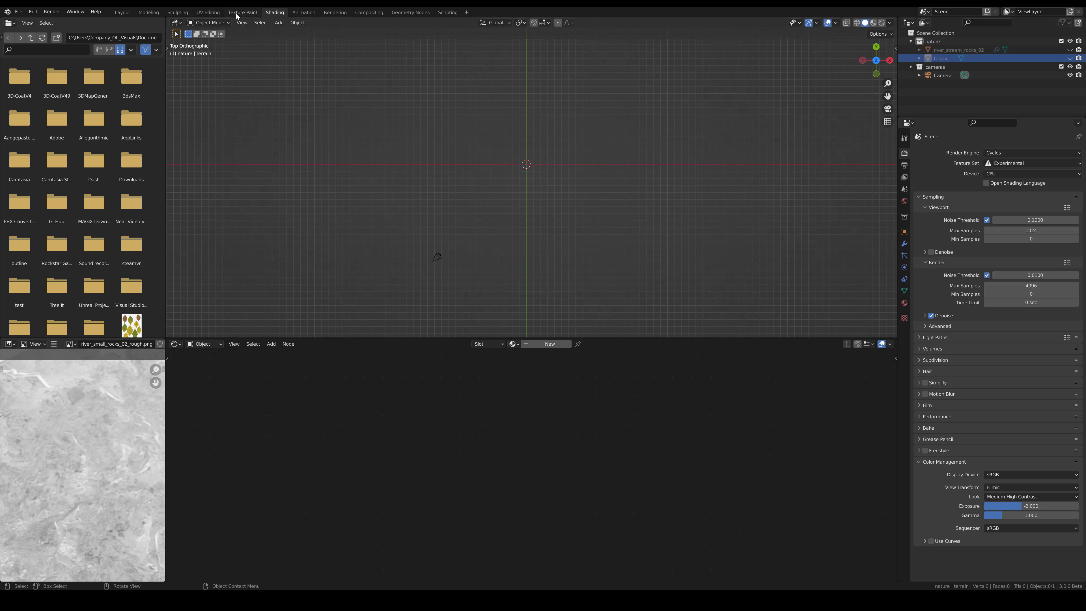
pyautogui.click(208, 12)
pyautogui.press('z')
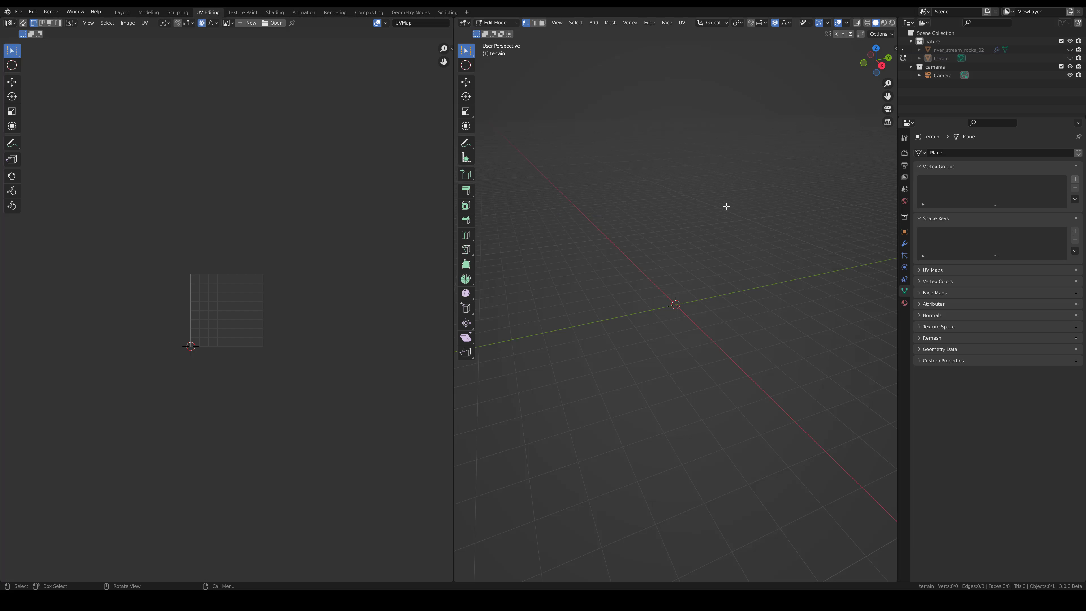
pyautogui.press('Tab')
pyautogui.click(1070, 58)
pyautogui.click(1070, 50)
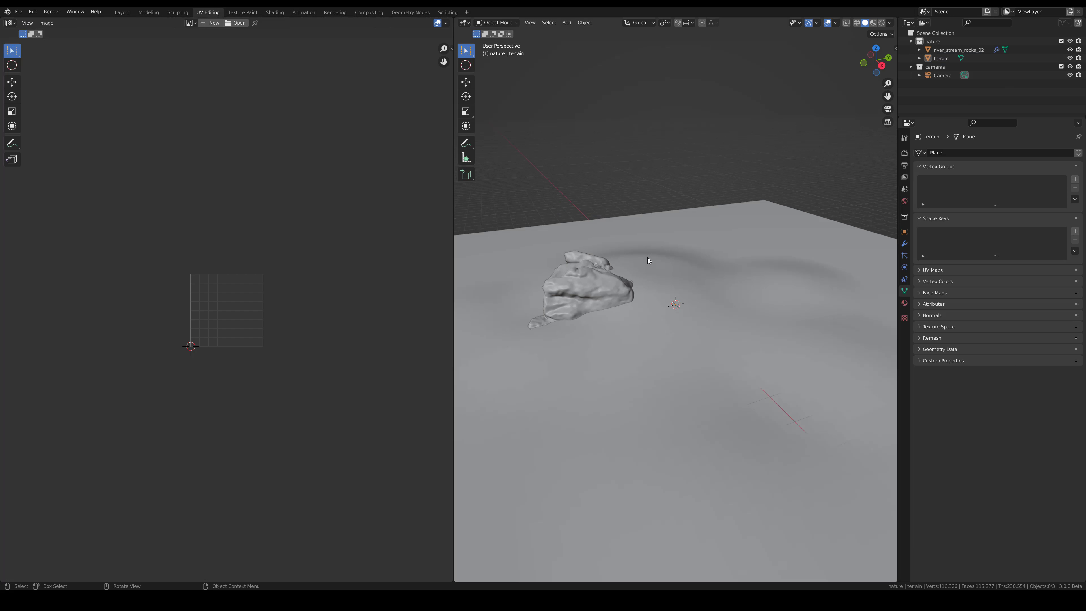
pyautogui.press('KP_0')
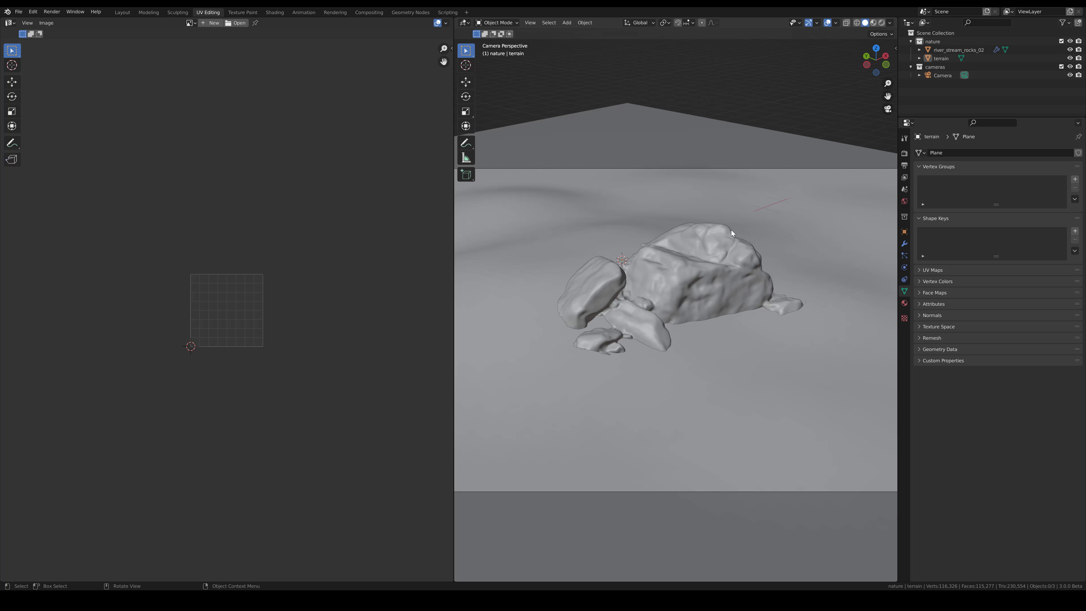
# Scale all of the terrain's UVs by a factor of 9 and return to Object Mode
pyautogui.click(714, 343)
pyautogui.scroll(-3, 682, 247)
pyautogui.press('Tab')
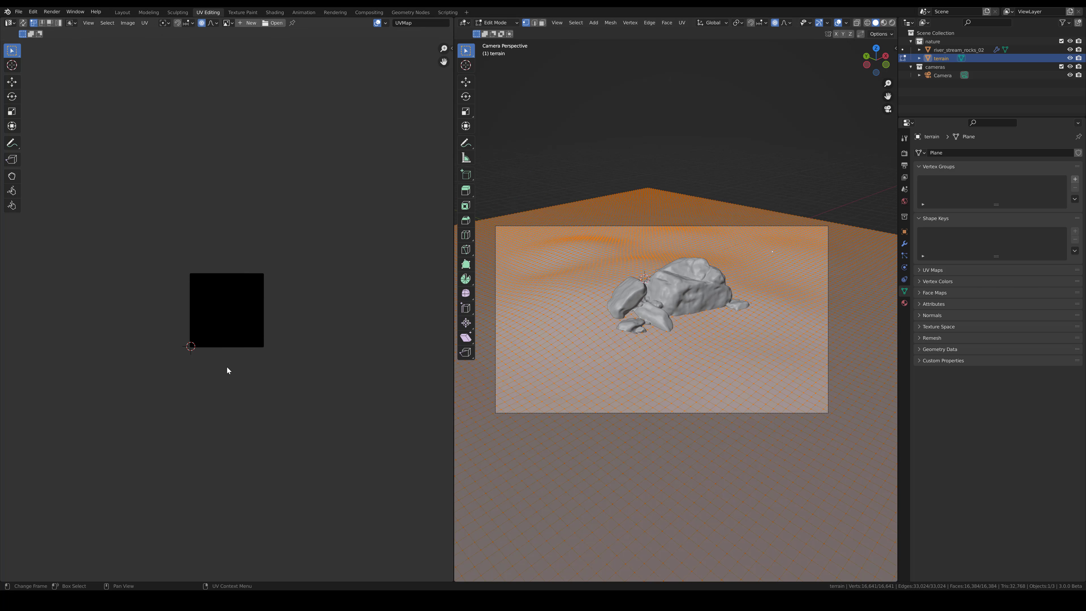
pyautogui.scroll(3, 255, 343)
pyautogui.press('b')
pyautogui.moveTo(308, 429); pyautogui.dragTo(100, 202)
pyautogui.write('s')
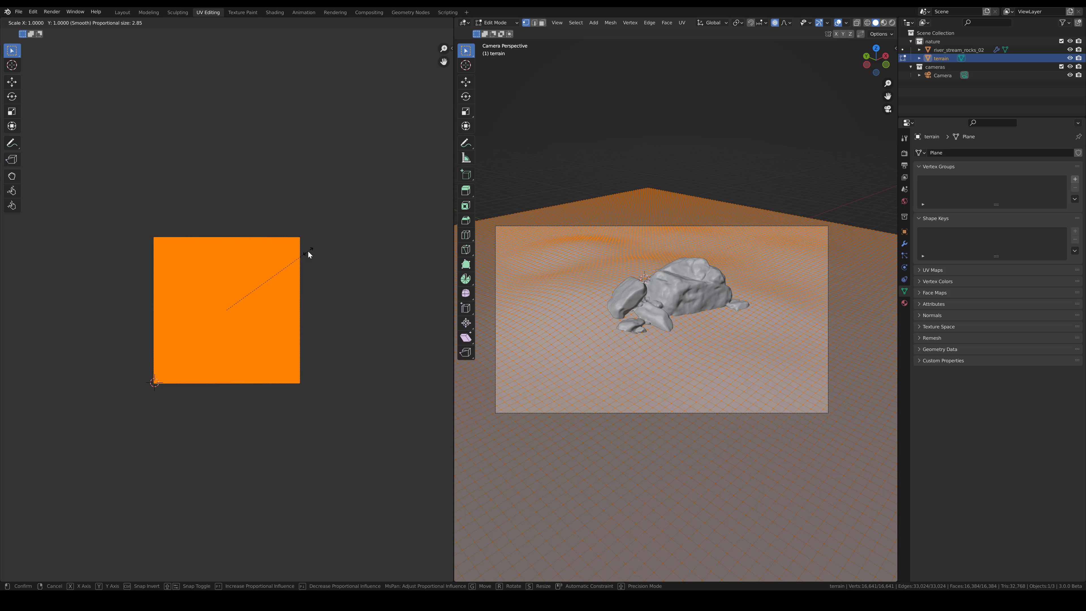
pyautogui.write('9')
pyautogui.press('Return')
pyautogui.scroll(-4, 308, 252)
pyautogui.scroll(-4, 299, 274)
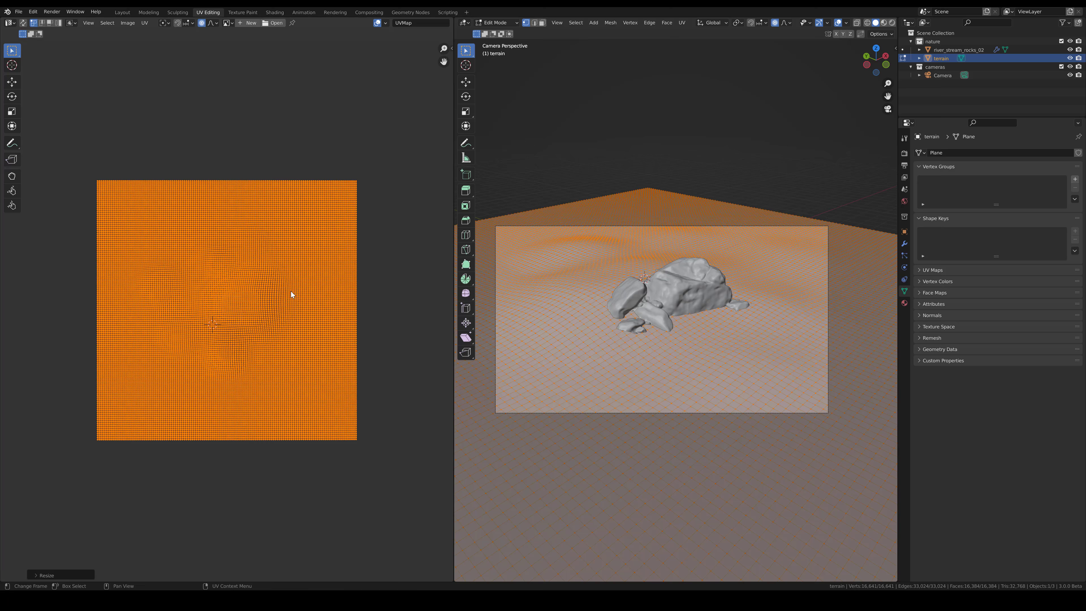
pyautogui.scroll(4, 256, 321)
pyautogui.scroll(-3, 244, 331)
pyautogui.scroll(4, 244, 330)
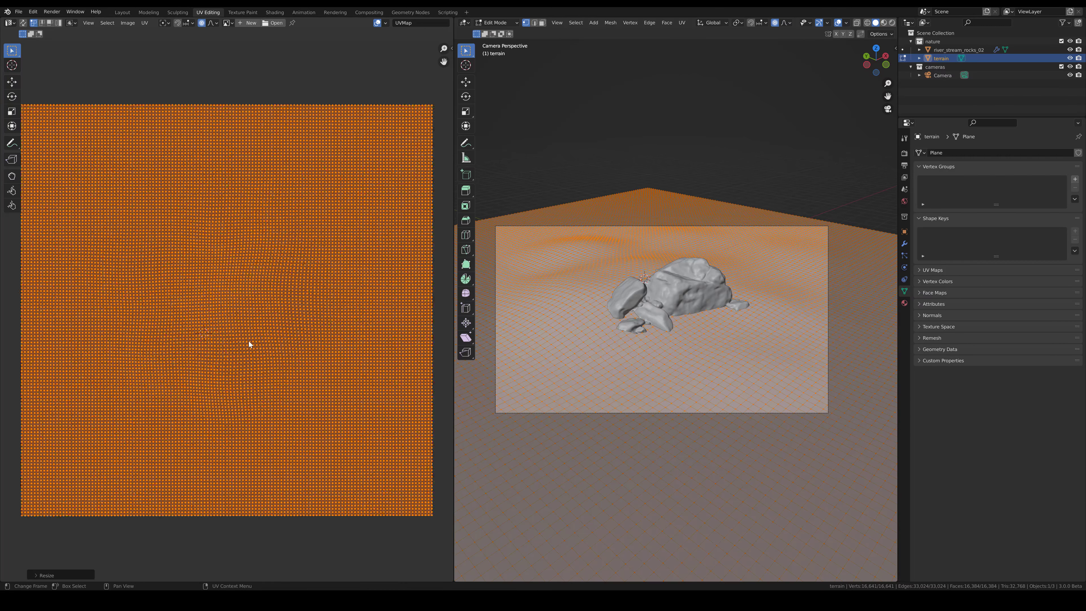
pyautogui.press('Tab')
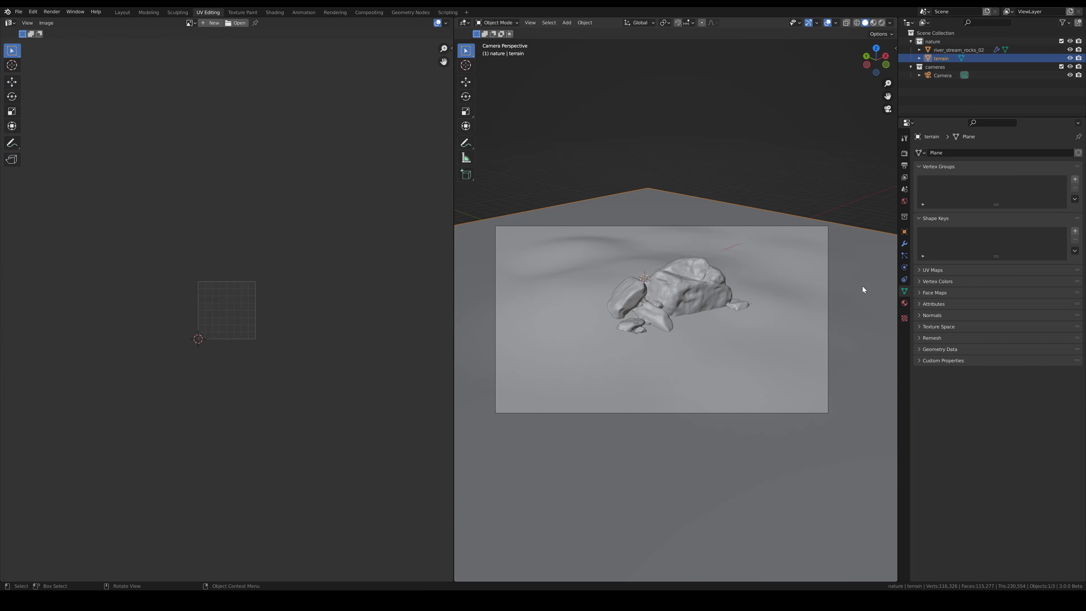
# Start appending a material for the terrain and browse to the forrest_floor_04 texture folder
pyautogui.click(904, 303)
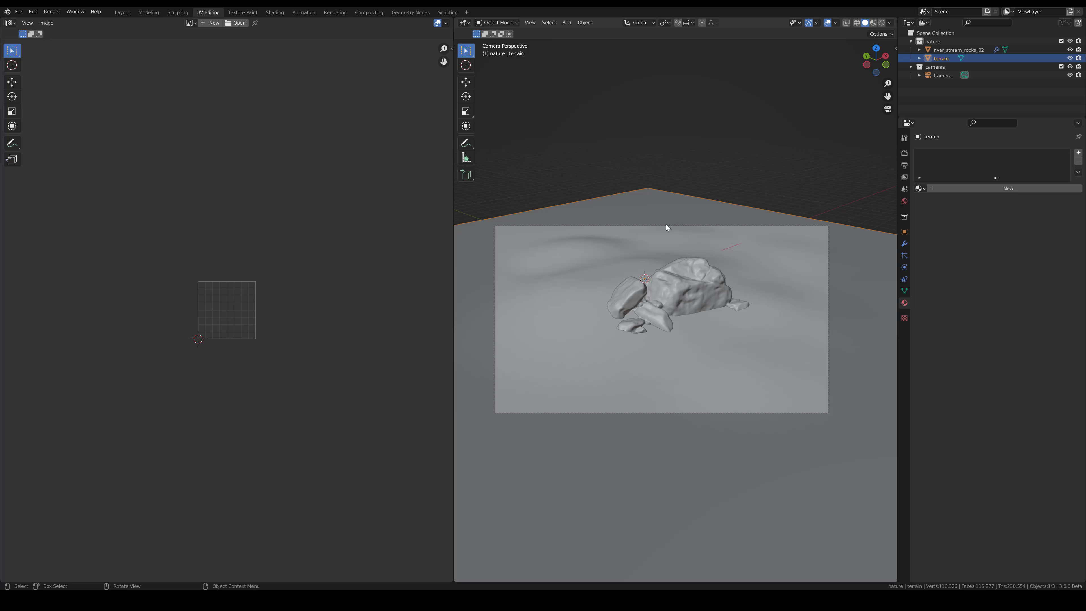
pyautogui.click(19, 11)
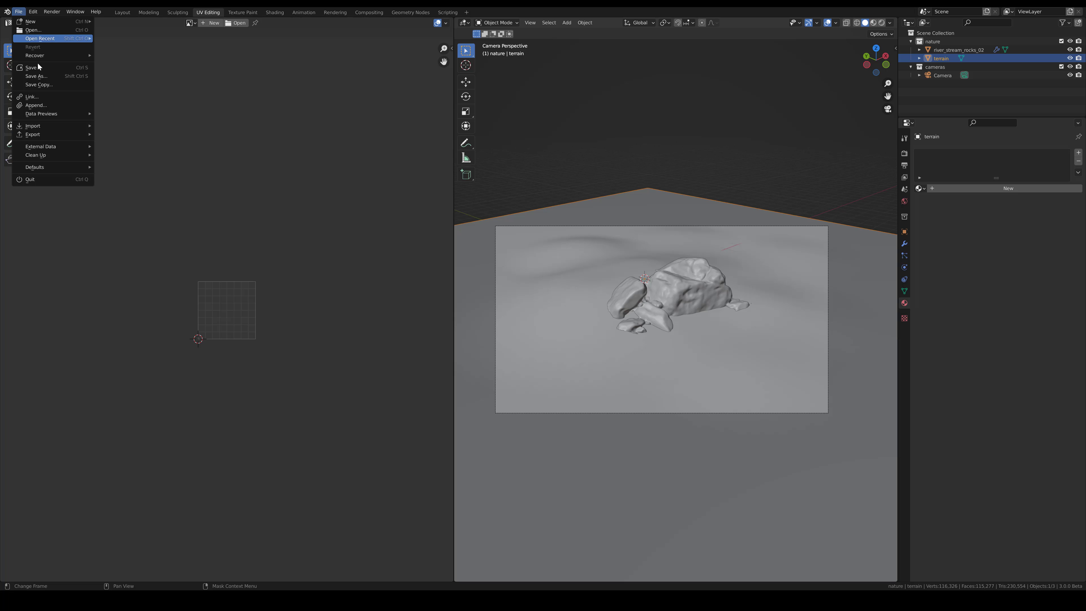
pyautogui.click(35, 105)
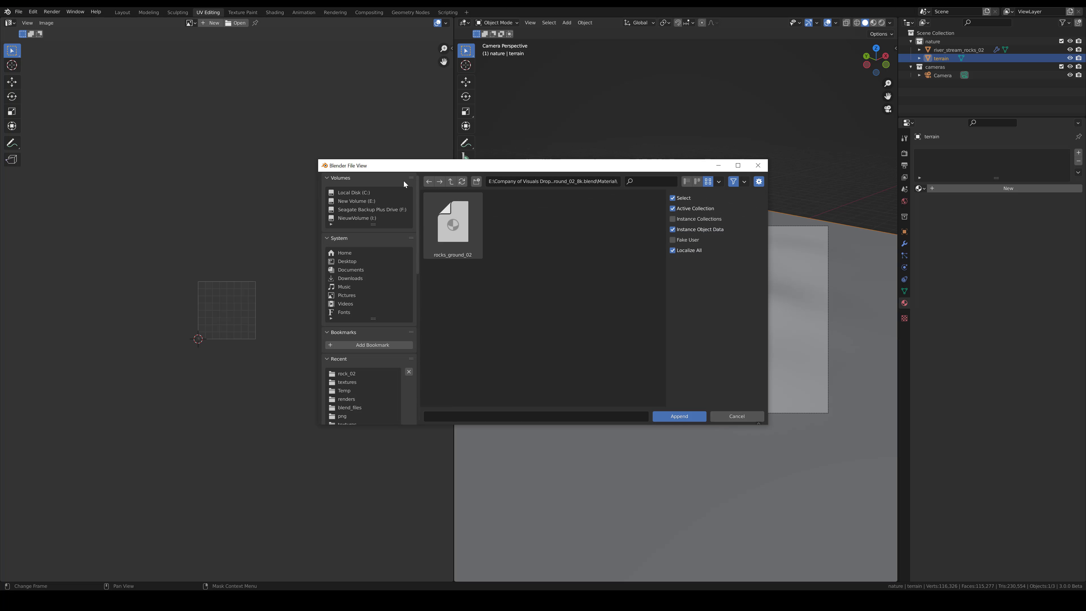
pyautogui.click(452, 181)
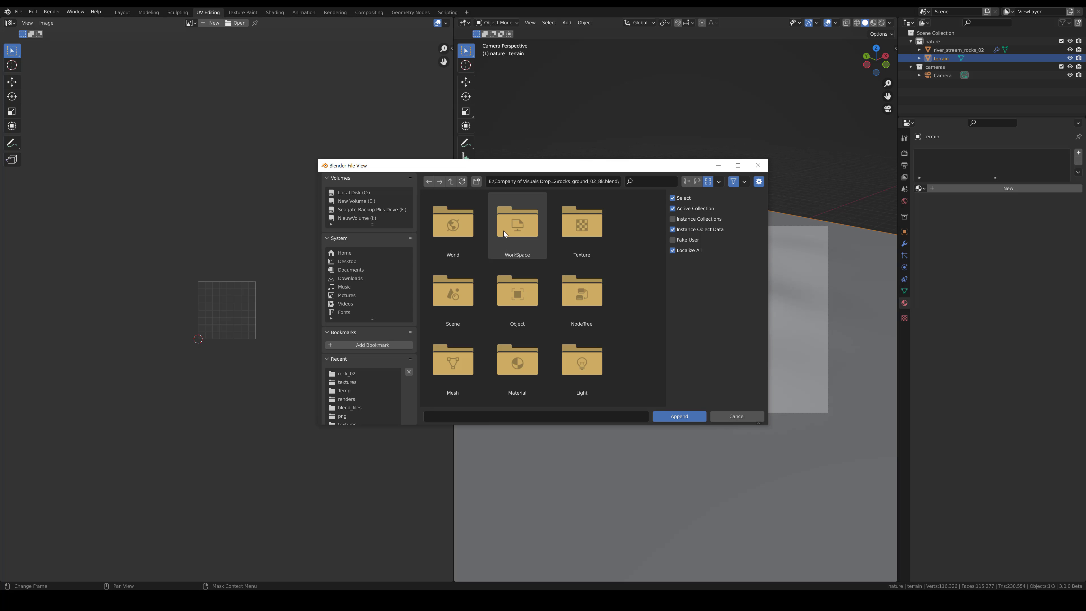
pyautogui.click(451, 181)
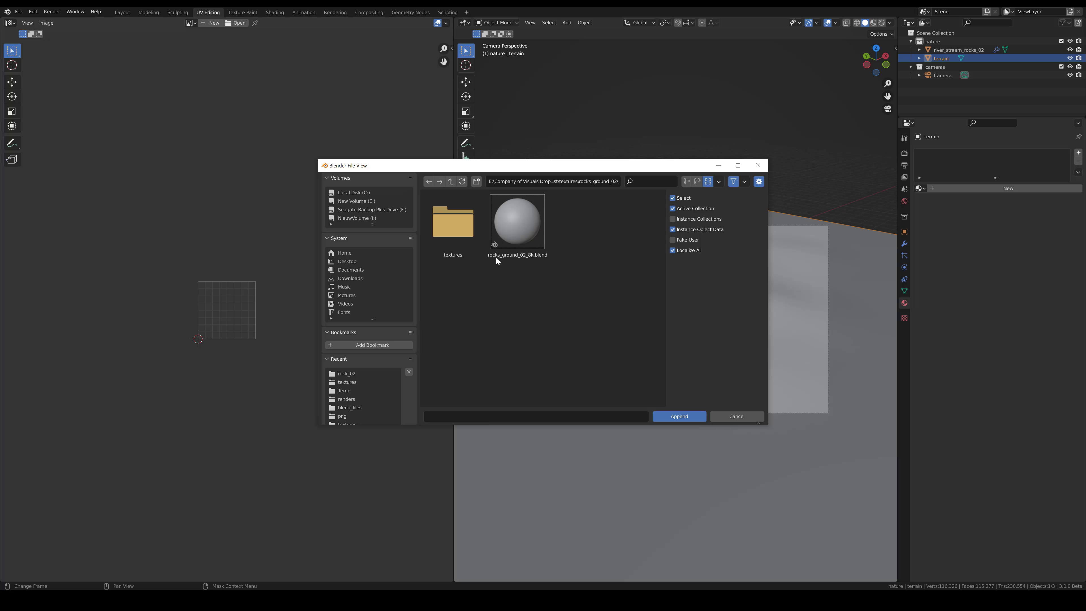
pyautogui.click(473, 235)
pyautogui.doubleClick(472, 234)
pyautogui.click(452, 184)
pyautogui.click(452, 183)
pyautogui.doubleClick(457, 229)
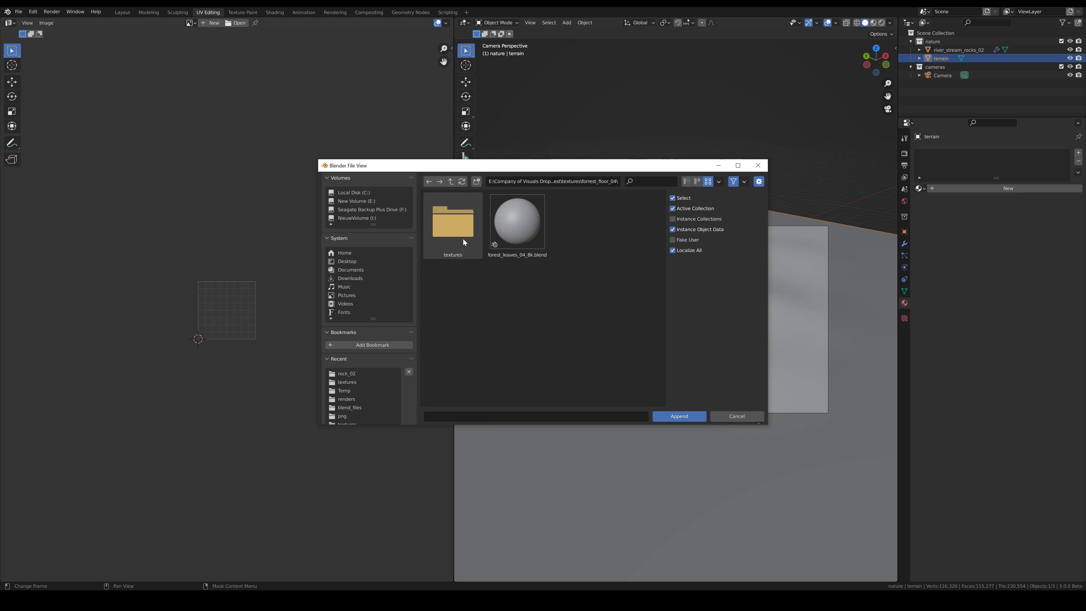
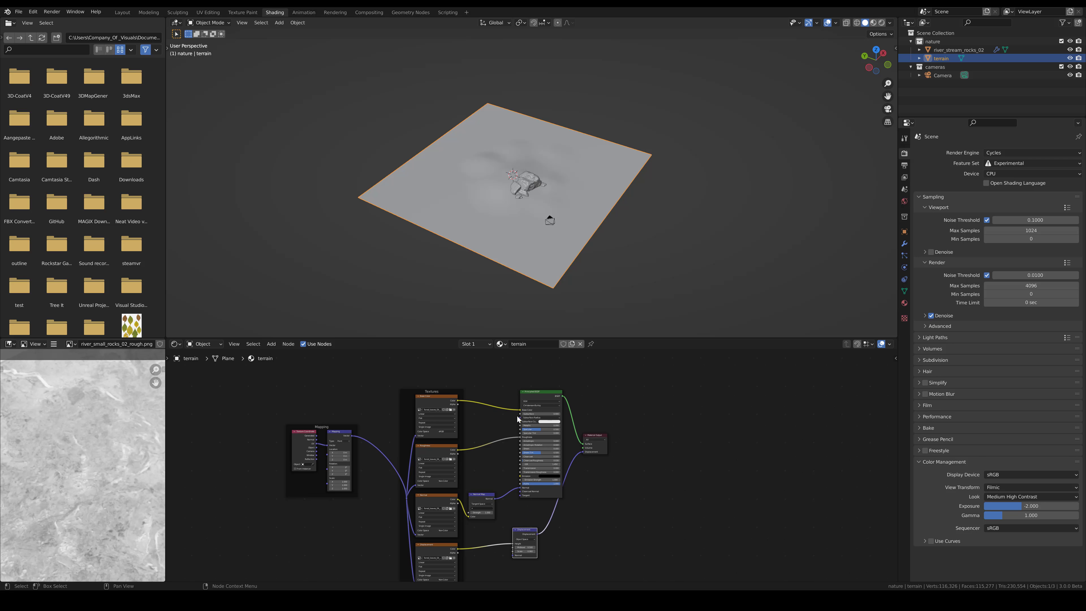
# Preview the terrain's forest-floor material through the camera in Rendered shading and return to Solid shading
pyautogui.press('KP_0')
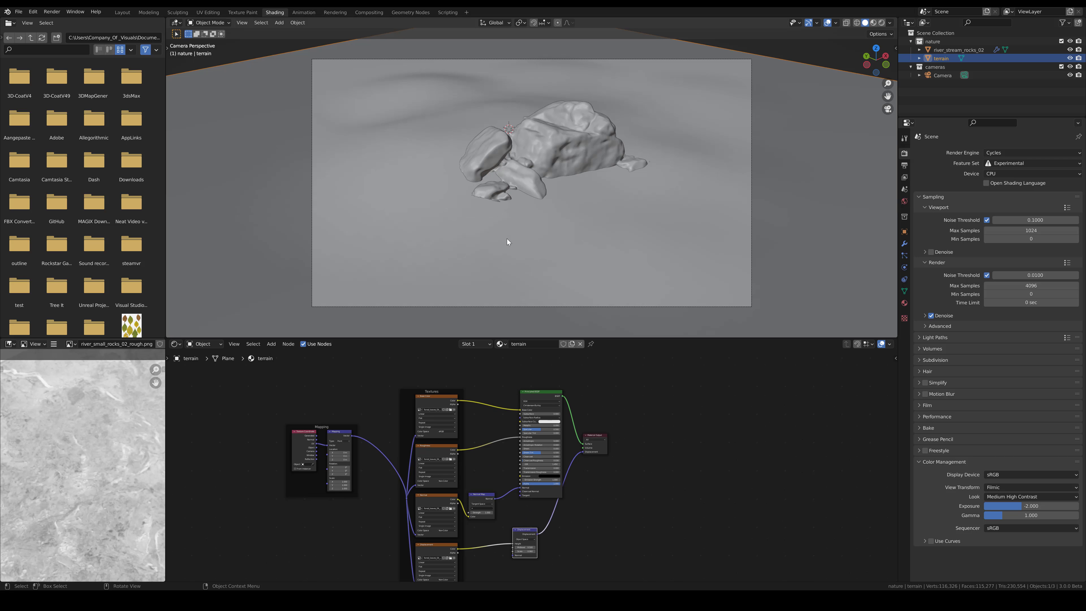
pyautogui.press('z')
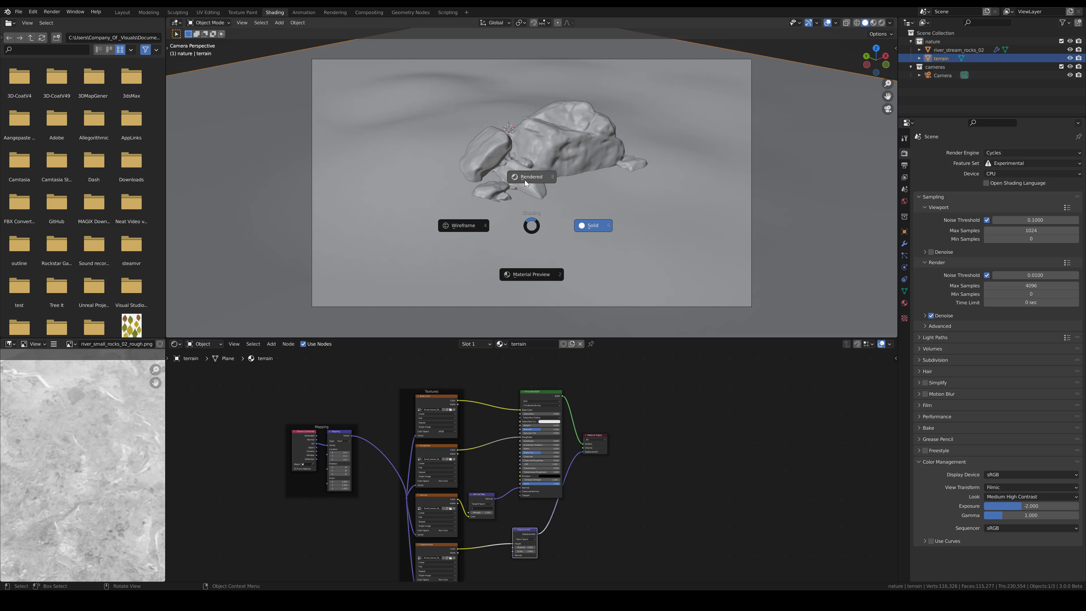
pyautogui.click(525, 180)
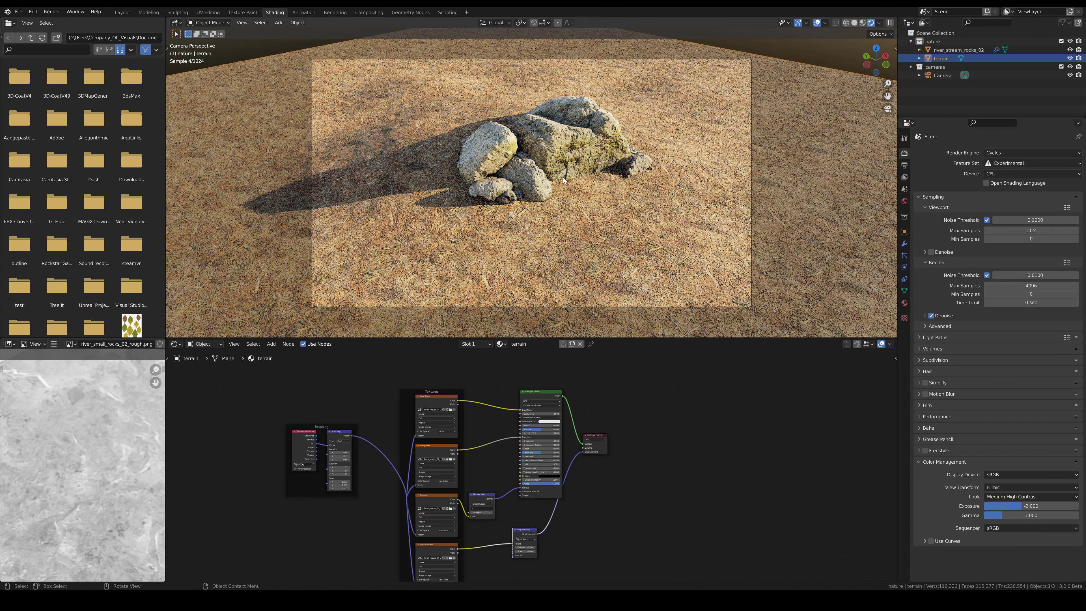
pyautogui.scroll(2, 572, 183)
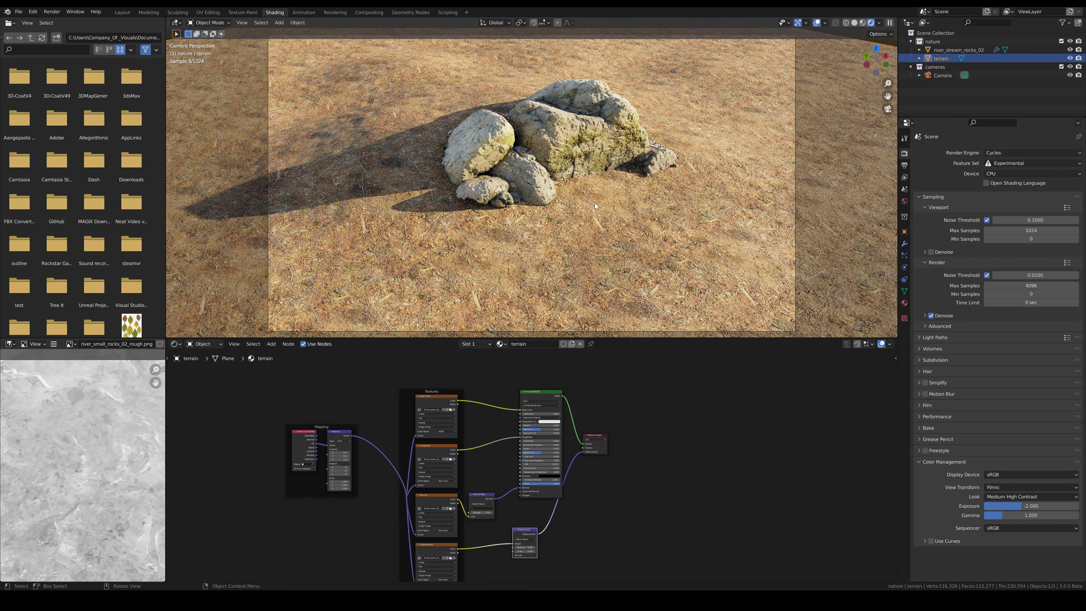
pyautogui.press('z')
pyautogui.click(607, 223)
# In the UV Editing workspace, scale all of the terrain's UVs down to about 0.7 without proportional editing and return to Object Mode
pyautogui.scroll(-3, 632, 219)
pyautogui.press('Tab')
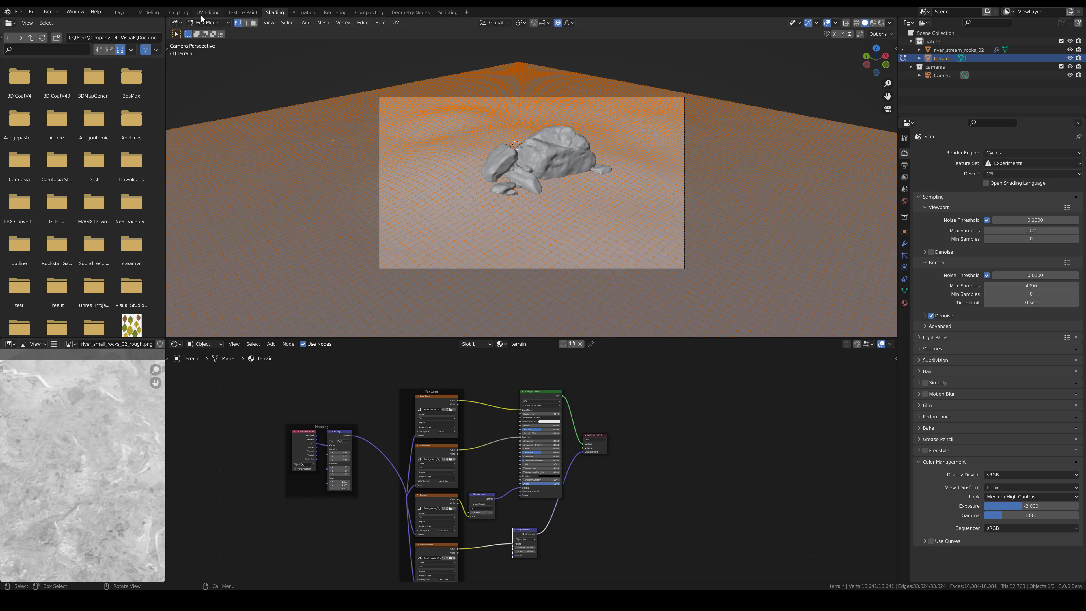
pyautogui.click(205, 13)
pyautogui.scroll(-15, 346, 339)
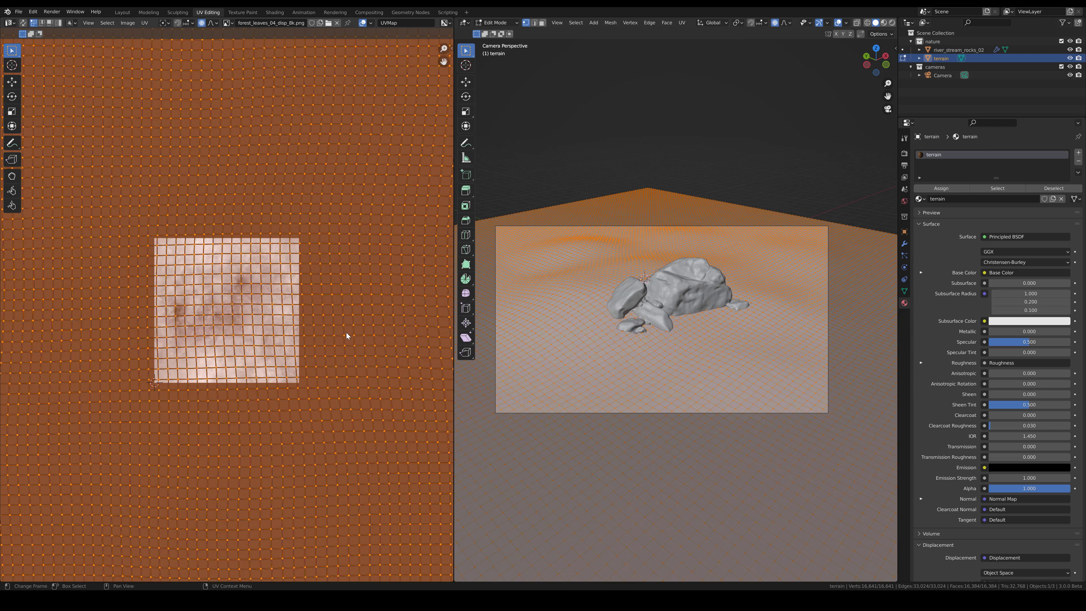
pyautogui.press('s')
pyautogui.press('Escape')
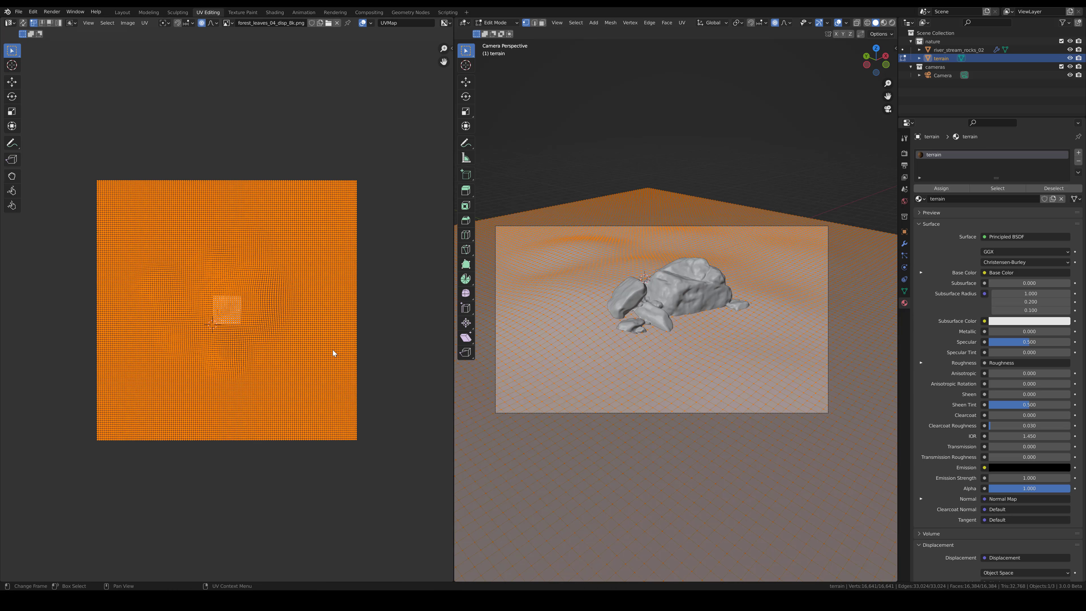
pyautogui.press('o')
pyautogui.press('s')
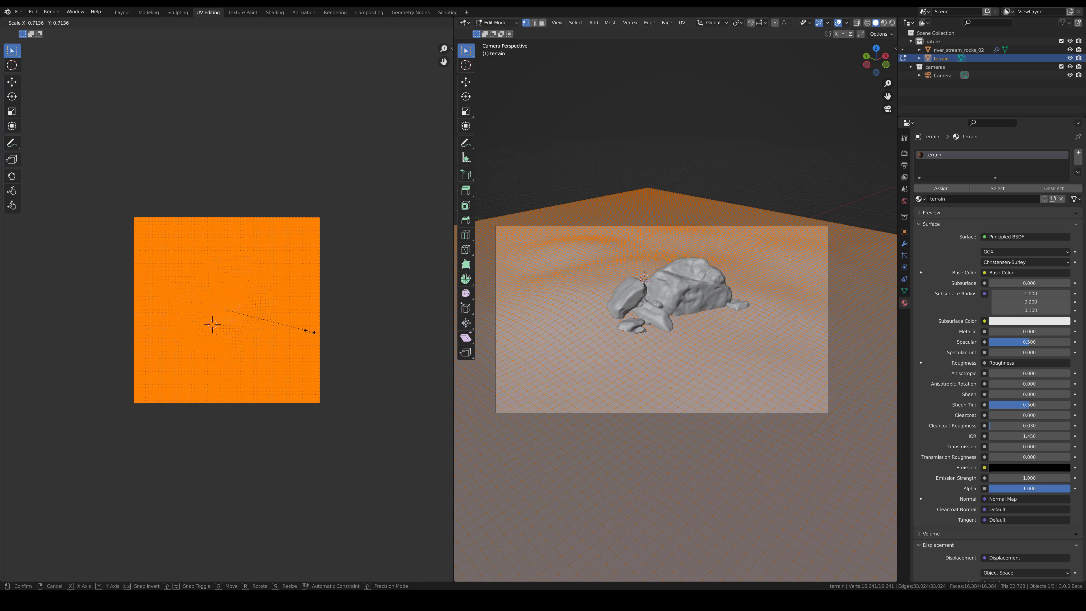
pyautogui.click(315, 340)
pyautogui.press('Tab')
# Preview the terrain's leaf texture through the camera in Material Preview shading, with the camera frame filling the viewport
pyautogui.moveTo(671, 333); pyautogui.dragTo(680, 316, button='middle')
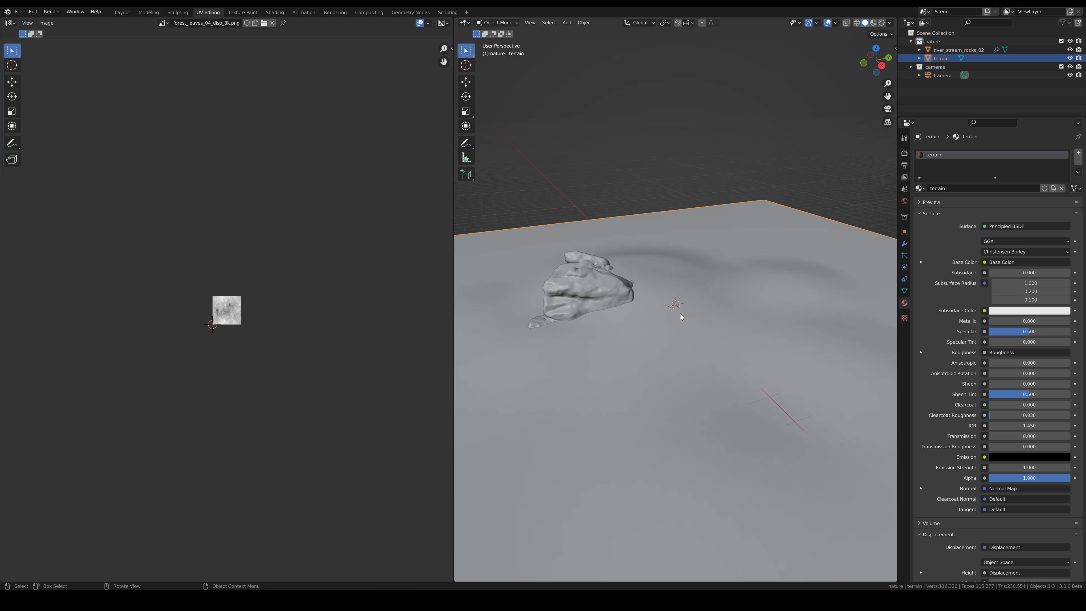
pyautogui.press('KP_0')
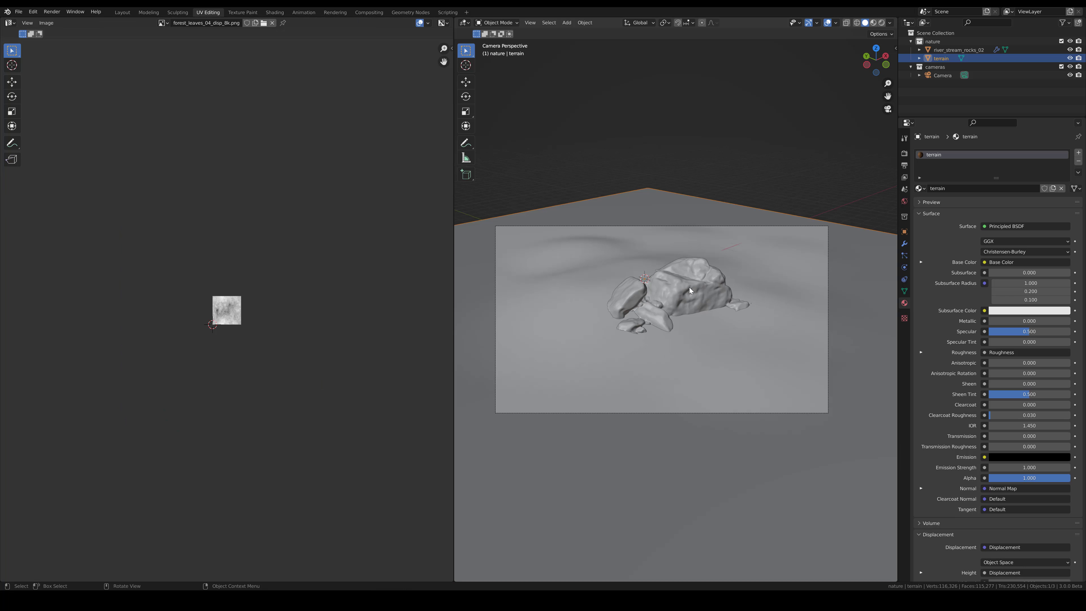
pyautogui.press('z')
pyautogui.click(683, 337)
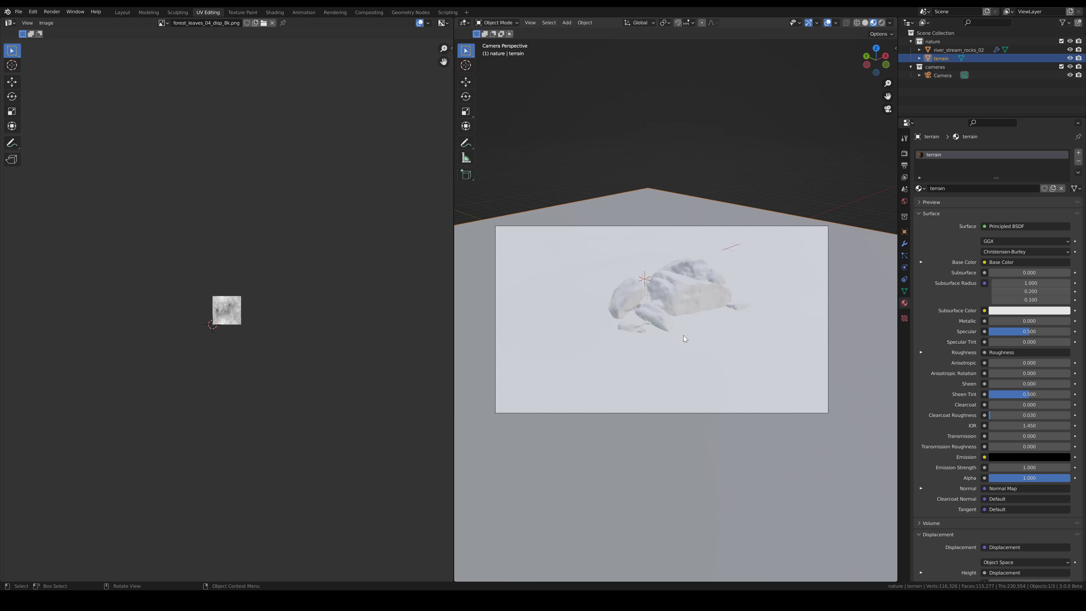
pyautogui.press('Home')
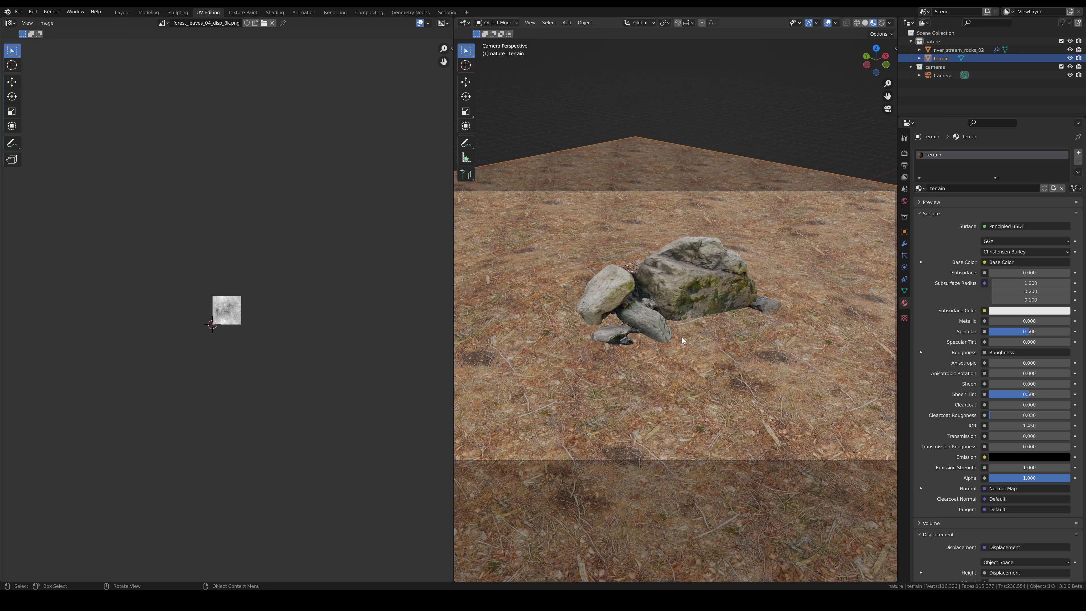
# Select the terrain and add a vertex color layer to its mesh data
pyautogui.click(704, 284)
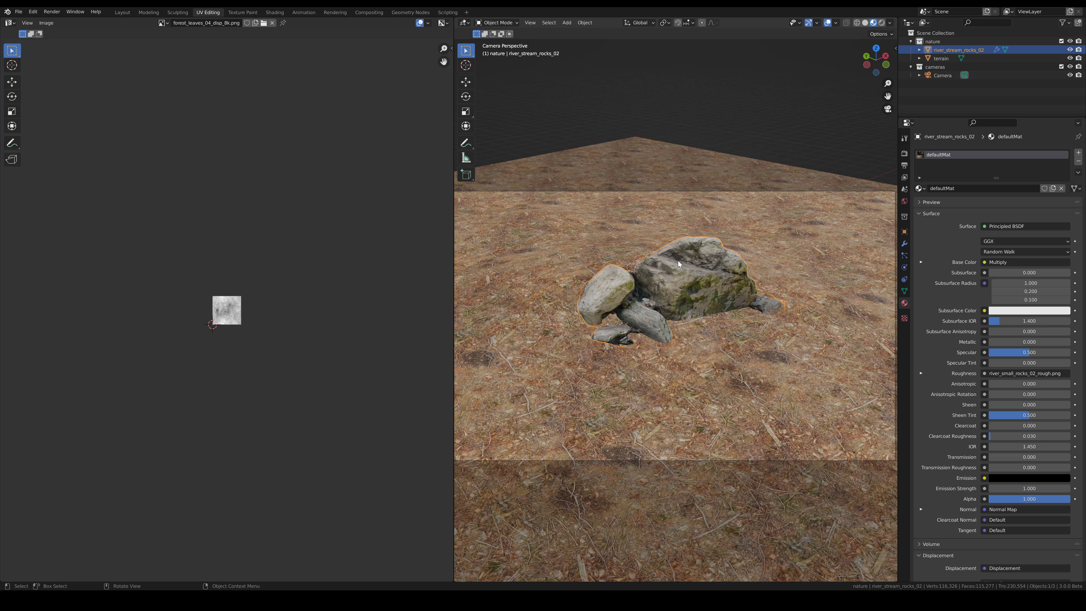
pyautogui.click(714, 357)
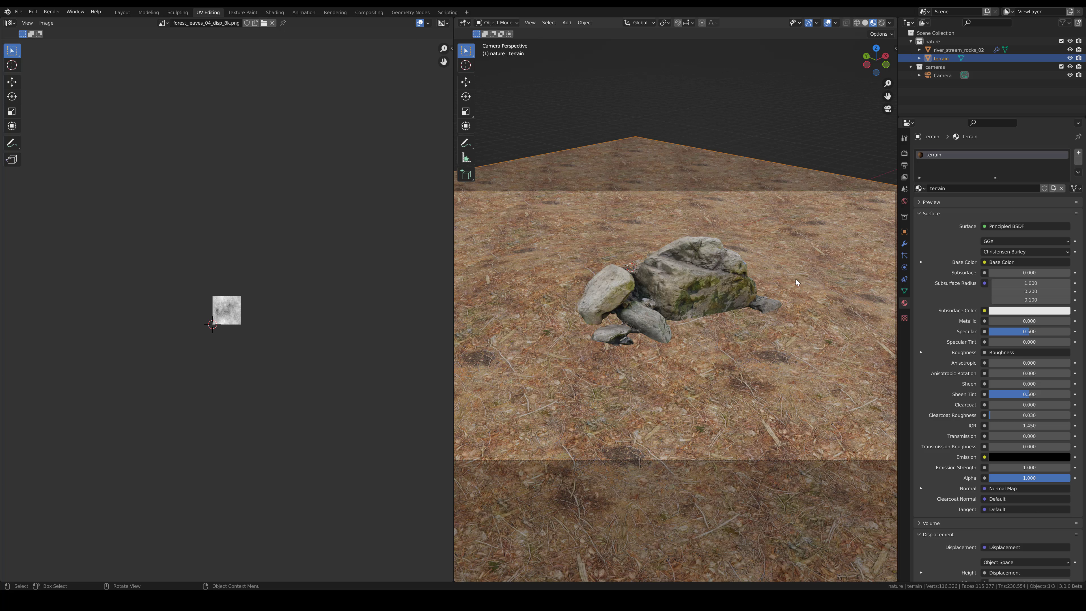
pyautogui.click(905, 292)
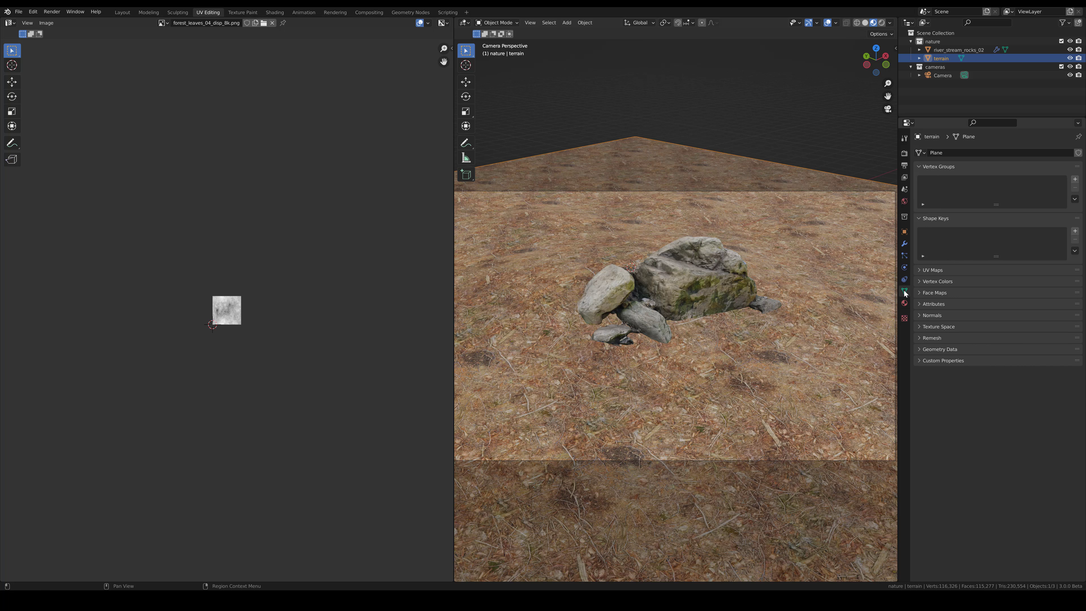
pyautogui.click(920, 282)
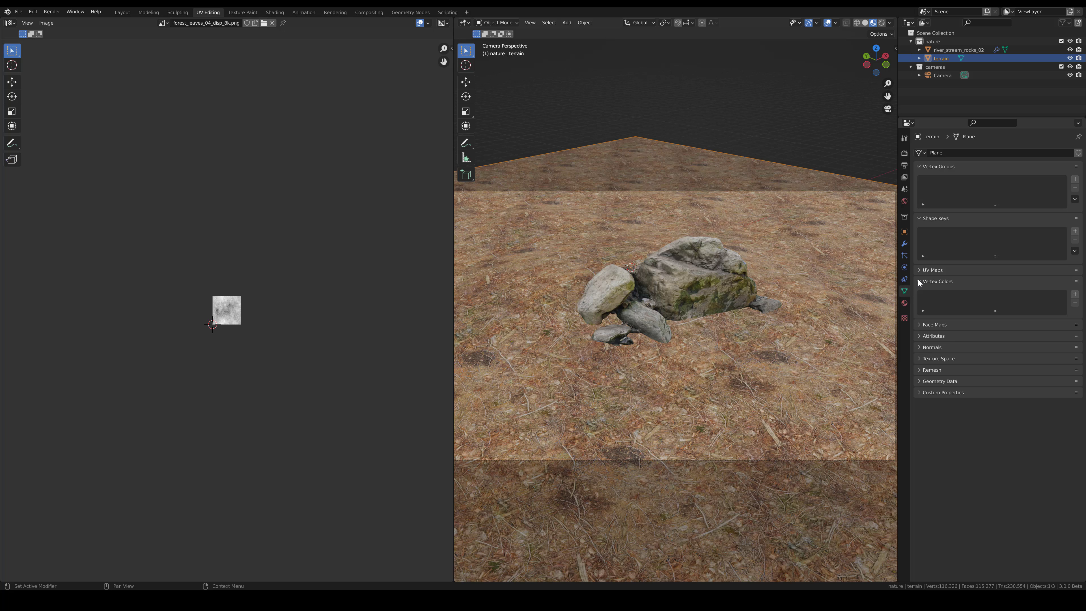
pyautogui.click(1075, 296)
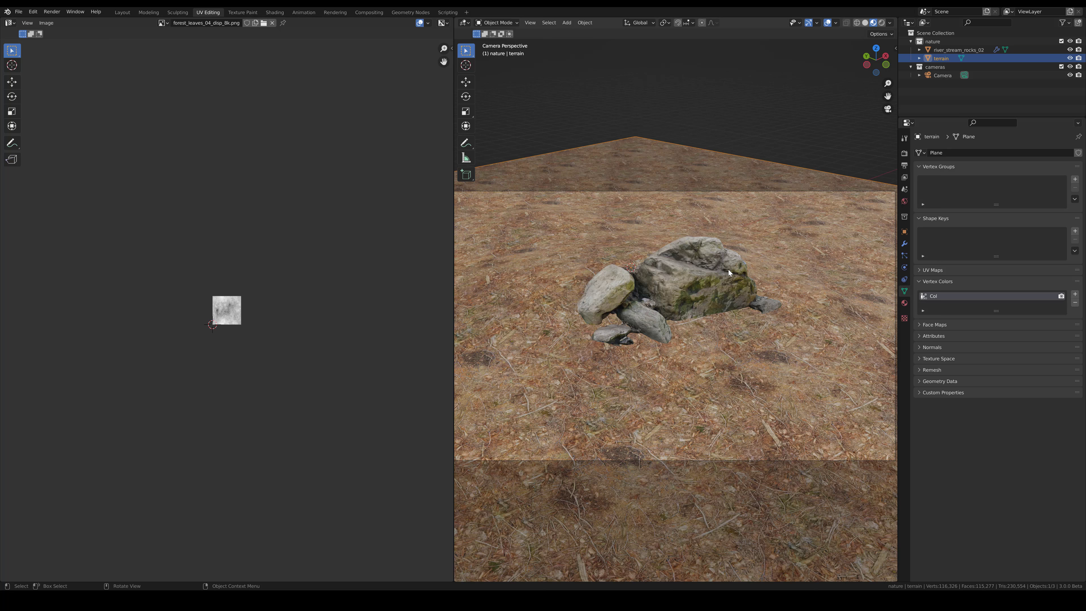
# Return the viewport to Solid shading and put the terrain into Vertex Paint mode
pyautogui.press('z')
pyautogui.click(754, 289)
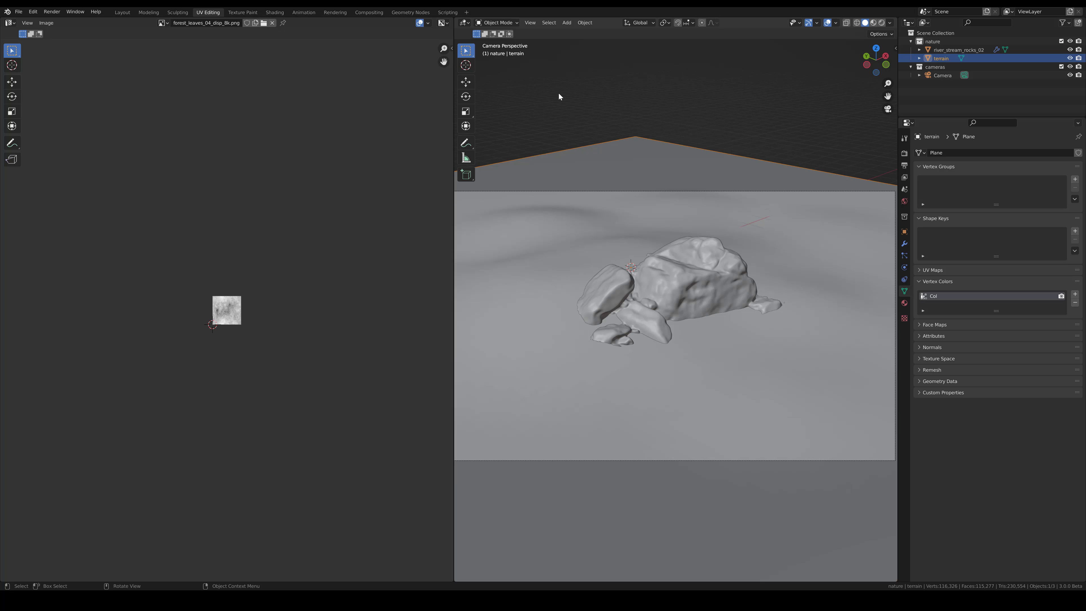
pyautogui.click(497, 22)
pyautogui.click(496, 57)
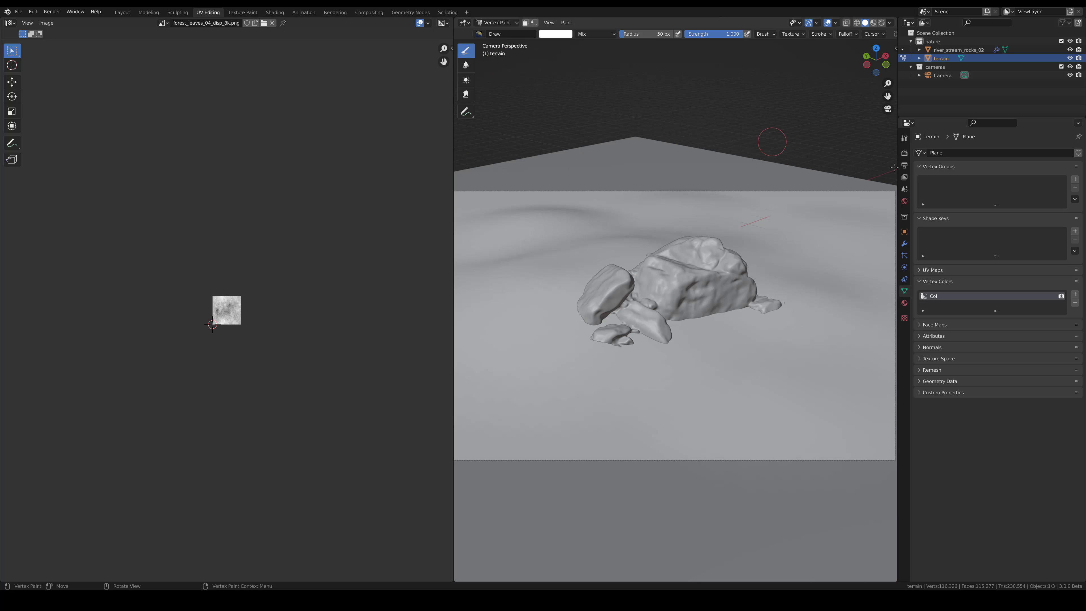
# Set the Draw brush color to black with a 192 px radius and view the terrain from the top
pyautogui.click(905, 138)
pyautogui.moveTo(1076, 300); pyautogui.dragTo(1076, 335)
pyautogui.moveTo(1010, 257); pyautogui.dragTo(1036, 257)
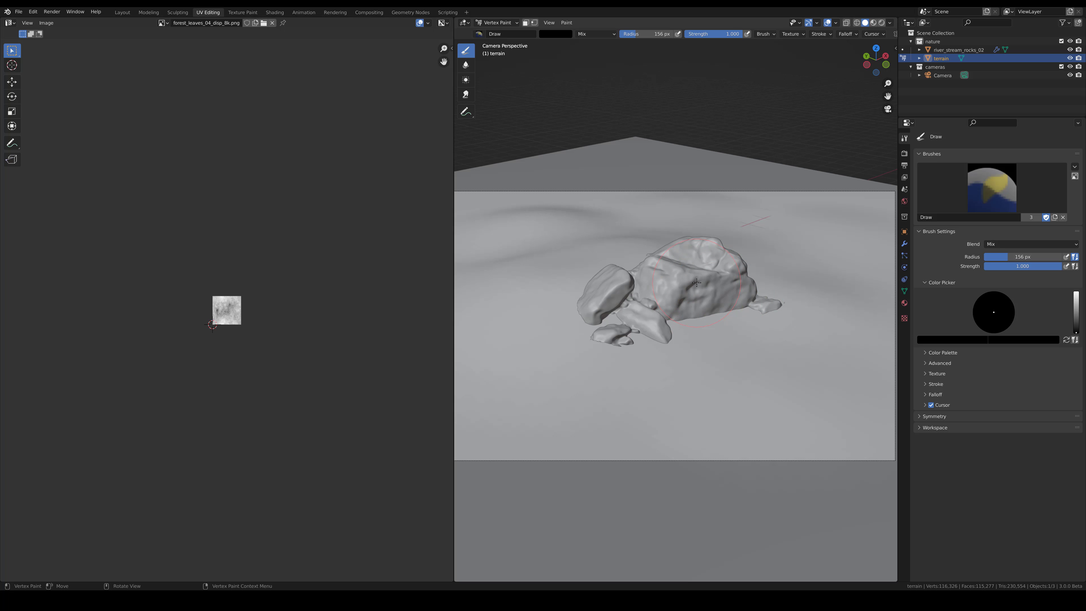
pyautogui.press('KP_7')
pyautogui.moveTo(1015, 259); pyautogui.dragTo(1024, 260)
# Paint a black area on the terrain all around and beneath the rock group
pyautogui.scroll(-5, 643, 364)
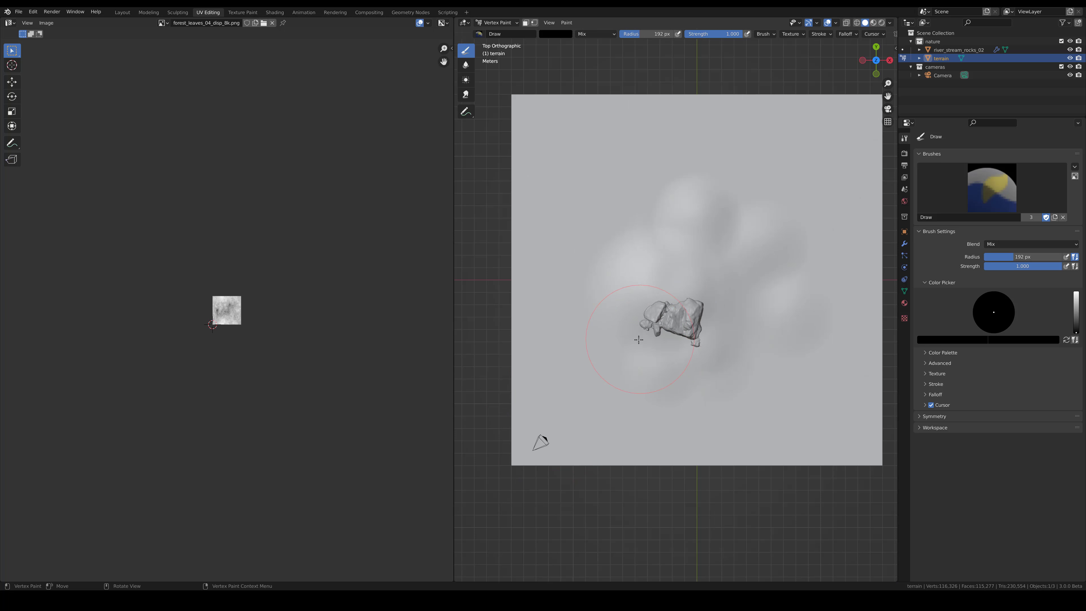
pyautogui.scroll(2, 642, 342)
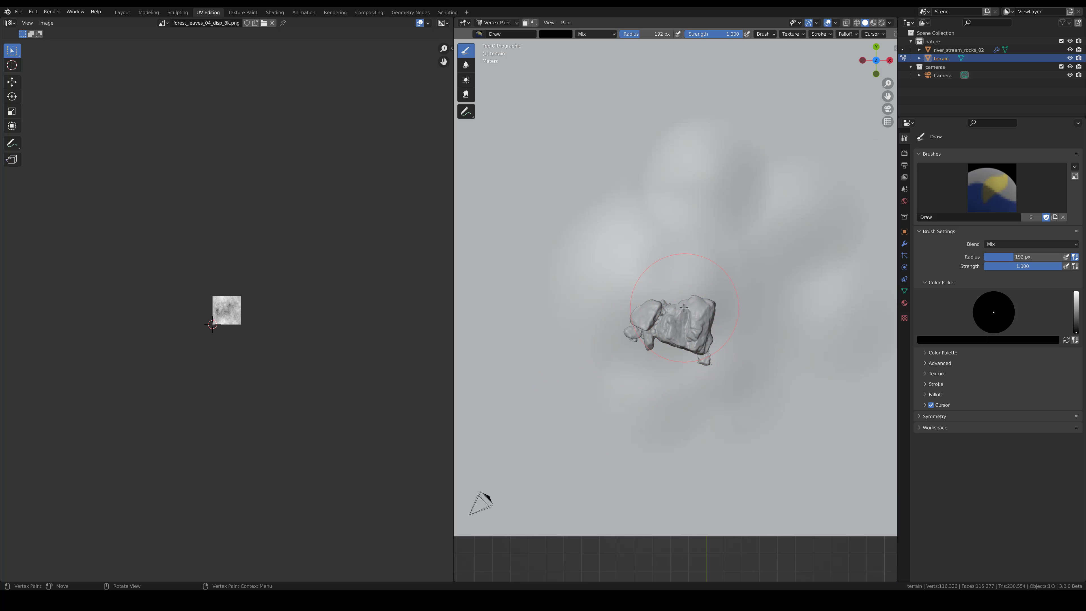
pyautogui.moveTo(697, 341)
pyautogui.mouseDown()
pyautogui.moveTo(702, 327)
pyautogui.moveTo(656, 316)
pyautogui.moveTo(652, 326)
pyautogui.moveTo(682, 320)
pyautogui.moveTo(650, 349)
pyautogui.moveTo(680, 314)
pyautogui.mouseUp()
pyautogui.scroll(-2, 702, 327)
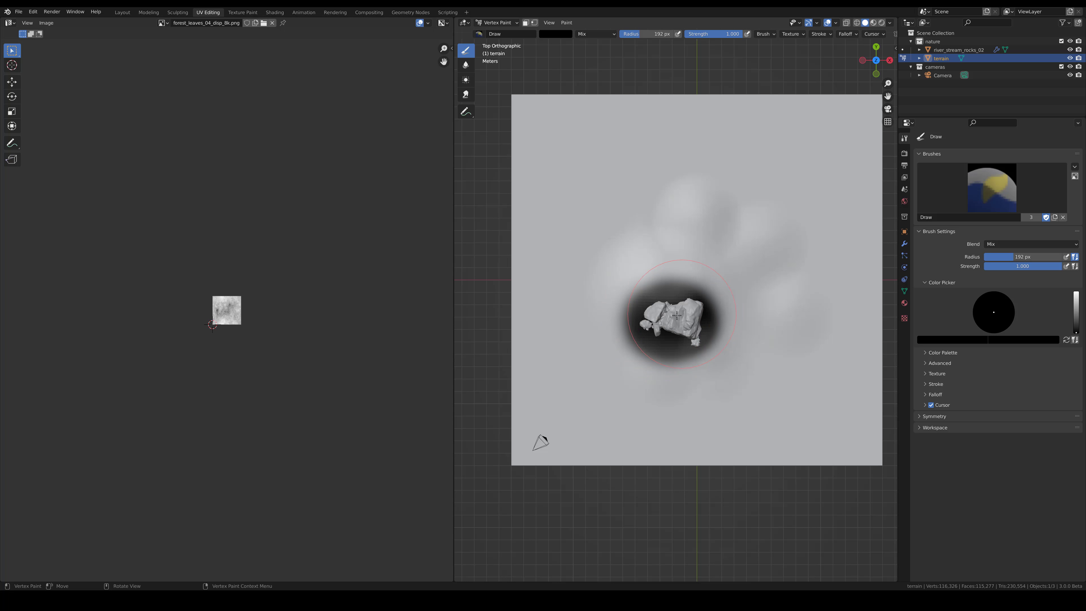
# Paint a separate black patch on the terrain on the far side of the rocks, opposite the camera
pyautogui.scroll(3, 641, 313)
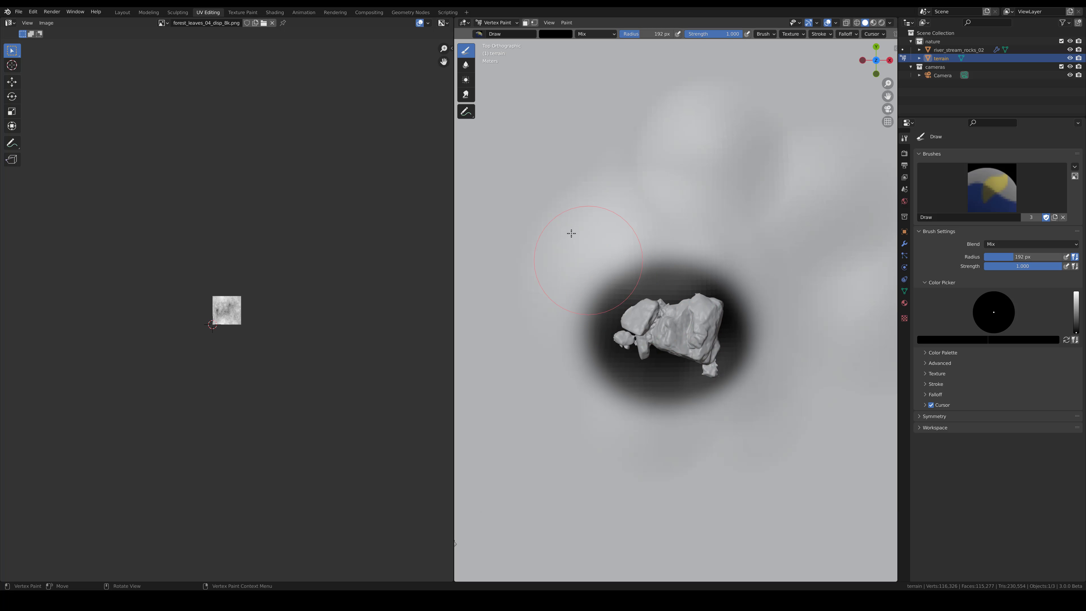
pyautogui.moveTo(540, 165)
pyautogui.mouseDown()
pyautogui.moveTo(556, 155)
pyautogui.moveTo(529, 138)
pyautogui.moveTo(489, 167)
pyautogui.mouseUp()
pyautogui.scroll(-2, 492, 173)
pyautogui.scroll(1, 498, 240)
pyautogui.keyDown('shift'); pyautogui.moveTo(588, 366); pyautogui.dragTo(601, 360, button='middle'); pyautogui.keyUp('shift')
pyautogui.scroll(2, 602, 359)
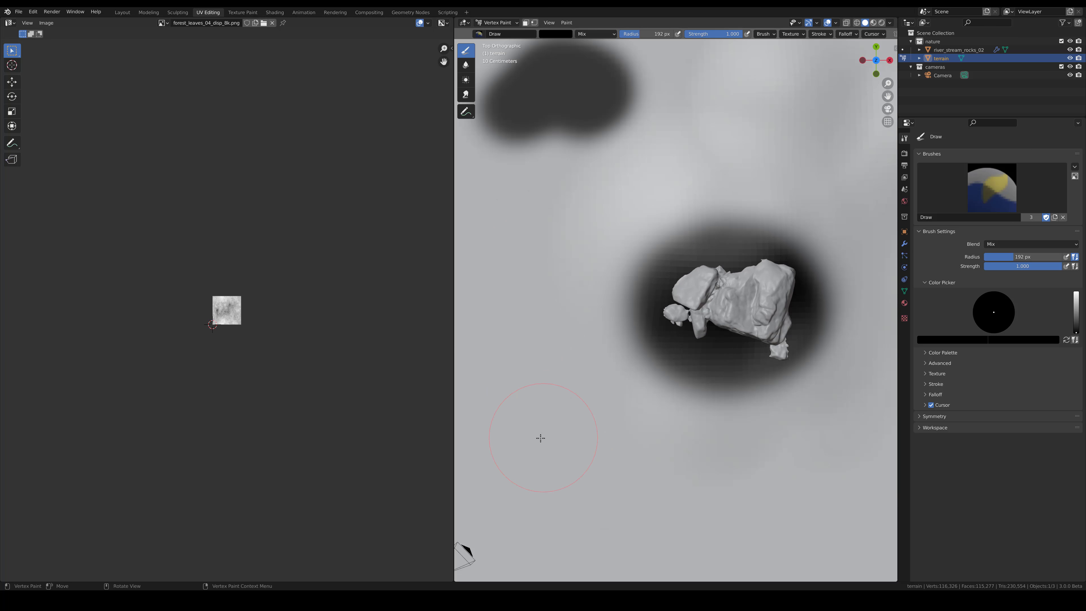
# Paint a small black patch near the camera, then cover it with white
pyautogui.moveTo(535, 437); pyautogui.dragTo(506, 443)
pyautogui.scroll(-1, 511, 433)
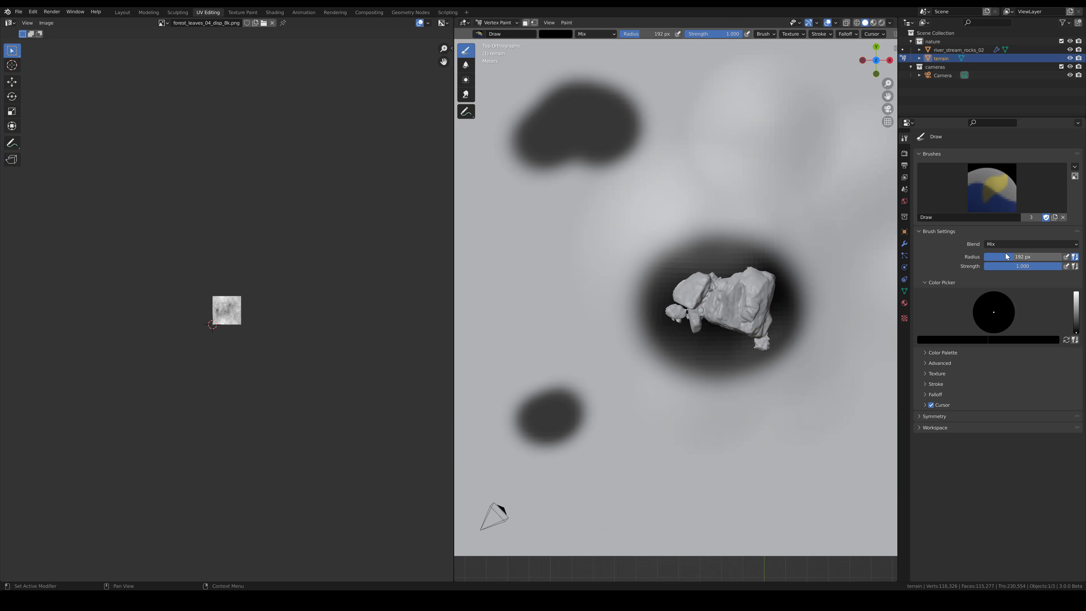
pyautogui.click(1076, 294)
pyautogui.moveTo(515, 430)
pyautogui.mouseDown()
pyautogui.moveTo(523, 419)
pyautogui.moveTo(580, 436)
pyautogui.mouseUp()
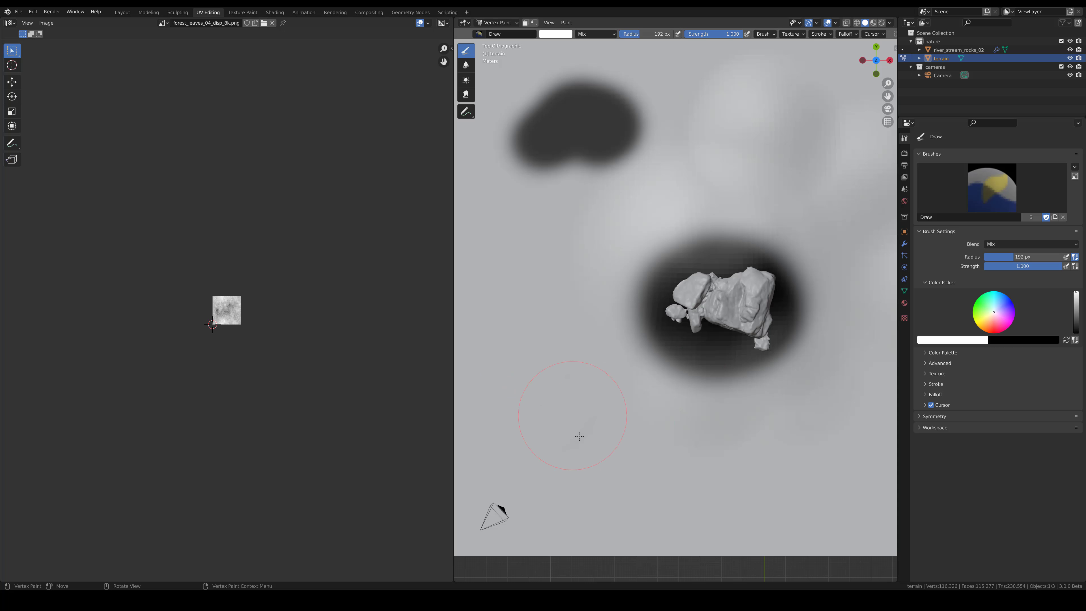
# Switch the brush back to black and paint a patch on the open terrain beside the rocks
pyautogui.click(1077, 332)
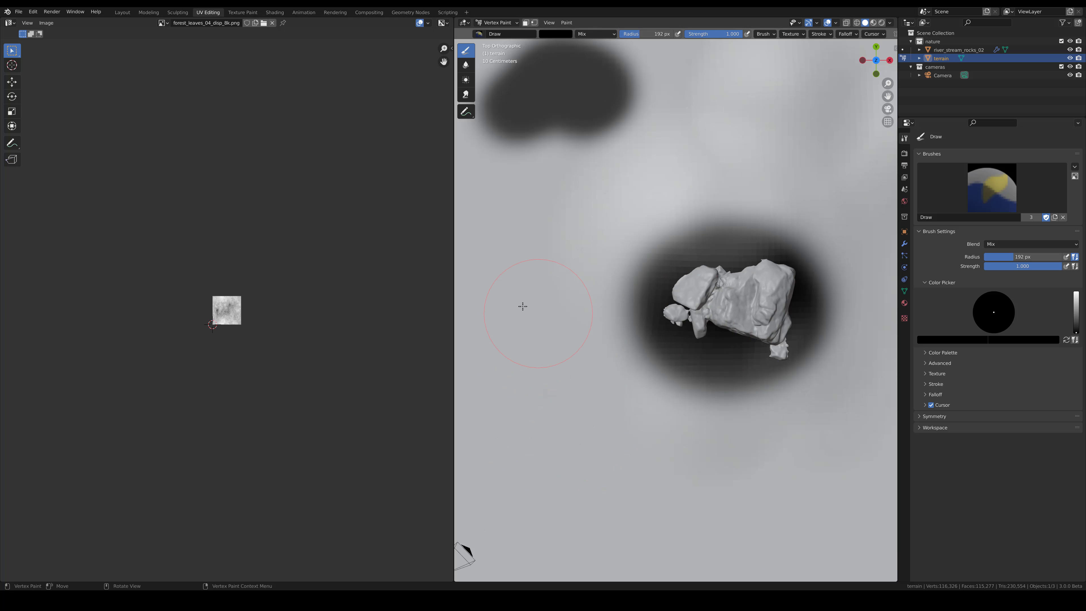
pyautogui.moveTo(531, 315); pyautogui.dragTo(521, 316)
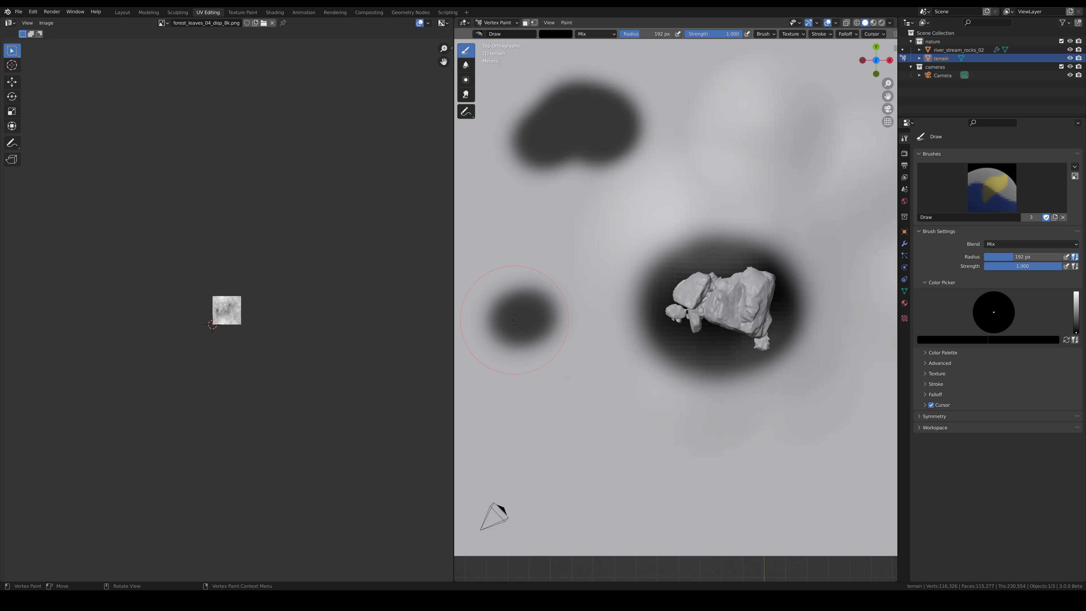
pyautogui.scroll(1, 585, 312)
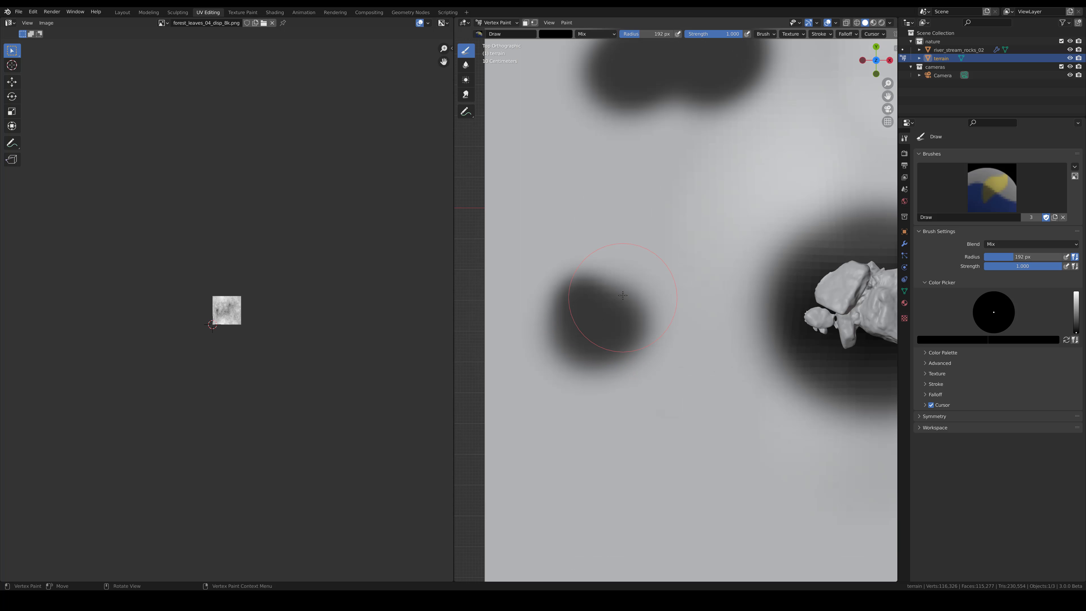
# In camera view, paint white over the nearer black patch lying outside the camera frame
pyautogui.press('KP_0')
pyautogui.scroll(-3, 614, 317)
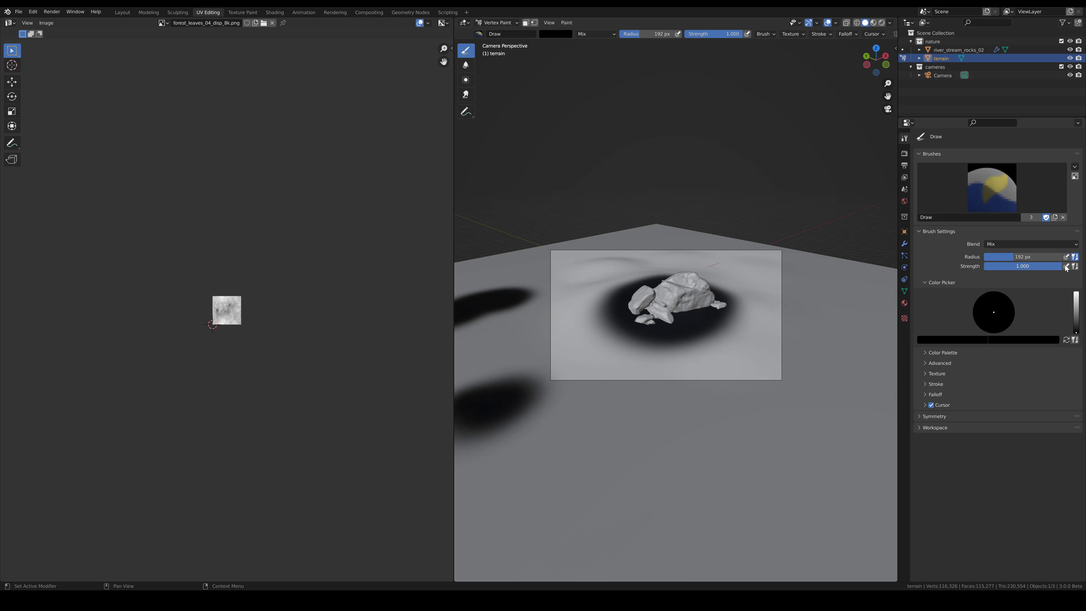
pyautogui.moveTo(1077, 297); pyautogui.dragTo(1077, 288)
pyautogui.scroll(-1, 599, 372)
pyautogui.moveTo(563, 394)
pyautogui.mouseDown()
pyautogui.moveTo(558, 381)
pyautogui.moveTo(521, 367)
pyautogui.mouseUp()
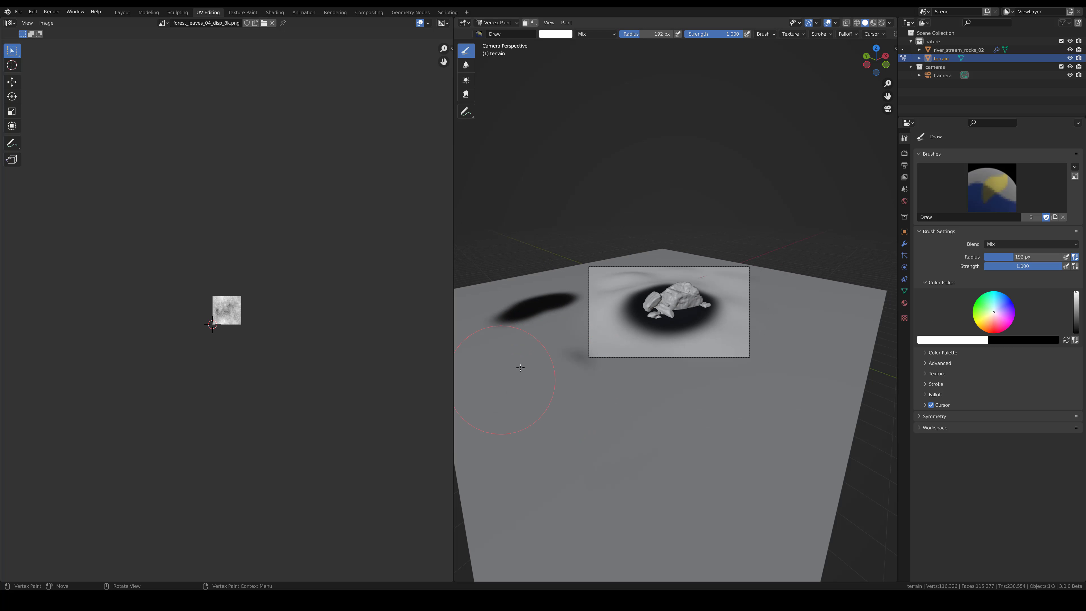
pyautogui.scroll(3, 521, 368)
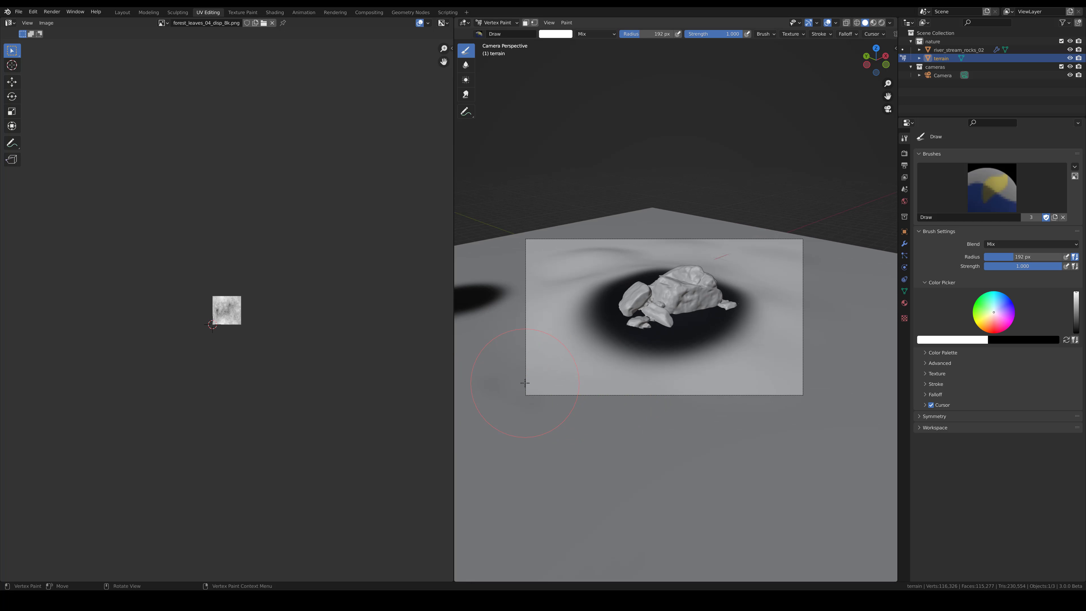
# Paint white over the remaining black patch outside the camera frame, keeping the dark area around the rocks
pyautogui.click(1077, 332)
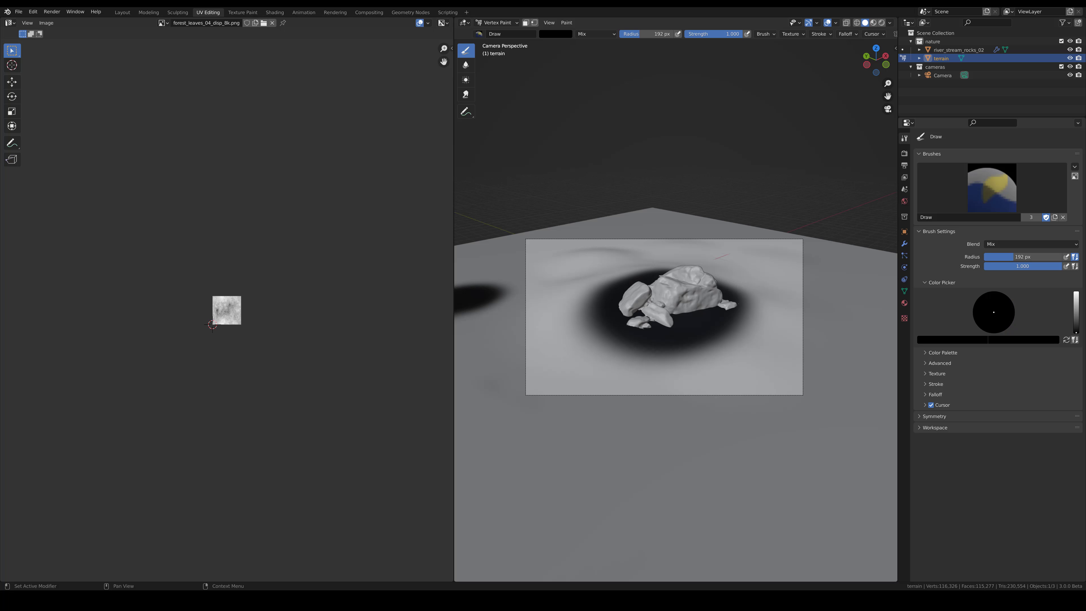
pyautogui.scroll(-1, 754, 321)
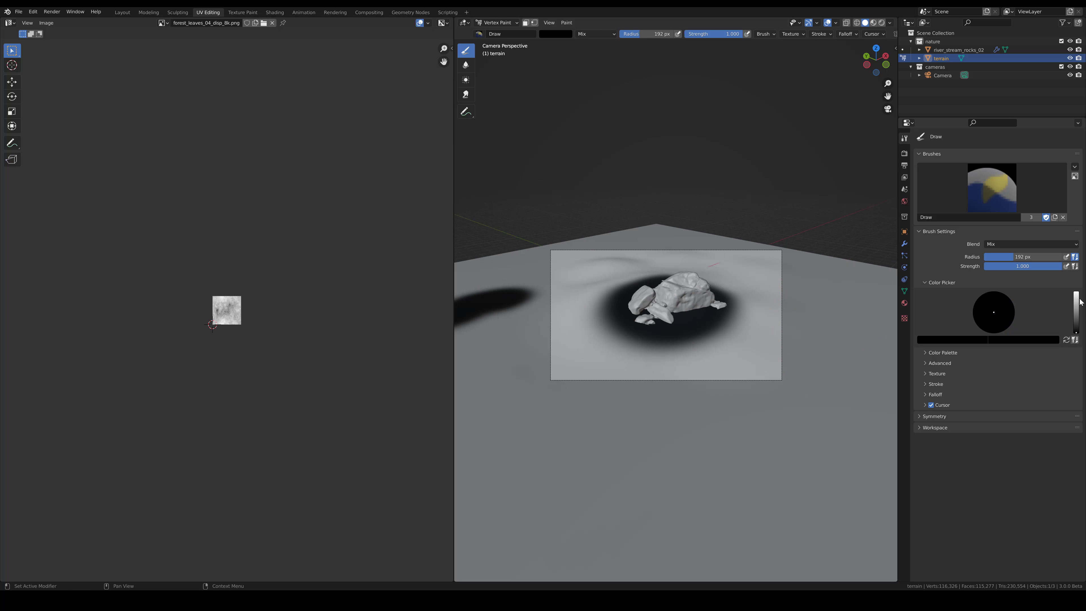
pyautogui.moveTo(1081, 302); pyautogui.dragTo(1079, 293)
pyautogui.scroll(-2, 513, 327)
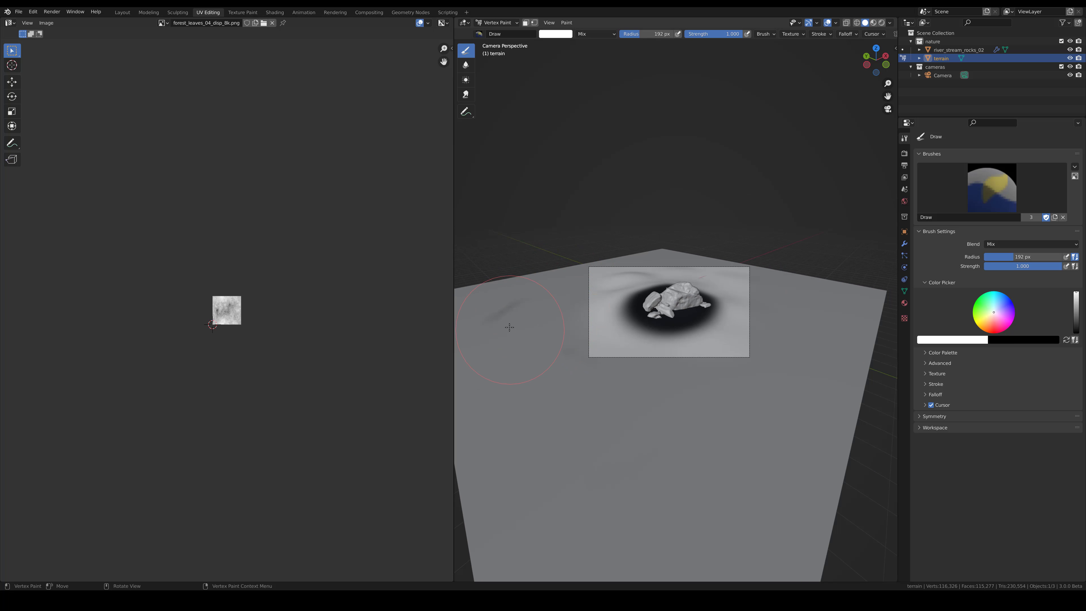
# Set the brush to black and paint two small patches beside the rocks, one inside the camera frame and one at its edge
pyautogui.click(1077, 332)
pyautogui.scroll(3, 546, 324)
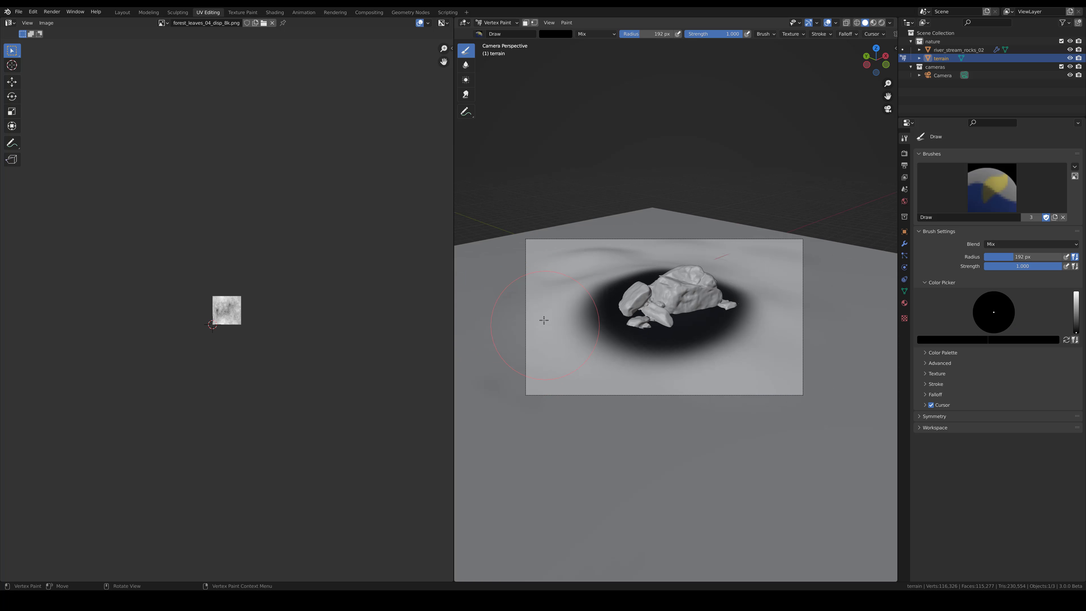
pyautogui.scroll(3, 546, 324)
pyautogui.keyDown('shift'); pyautogui.moveTo(496, 253); pyautogui.dragTo(561, 253, button='middle'); pyautogui.keyUp('shift')
pyautogui.moveTo(586, 229)
pyautogui.mouseDown()
pyautogui.moveTo(543, 242)
pyautogui.moveTo(587, 221)
pyautogui.mouseUp()
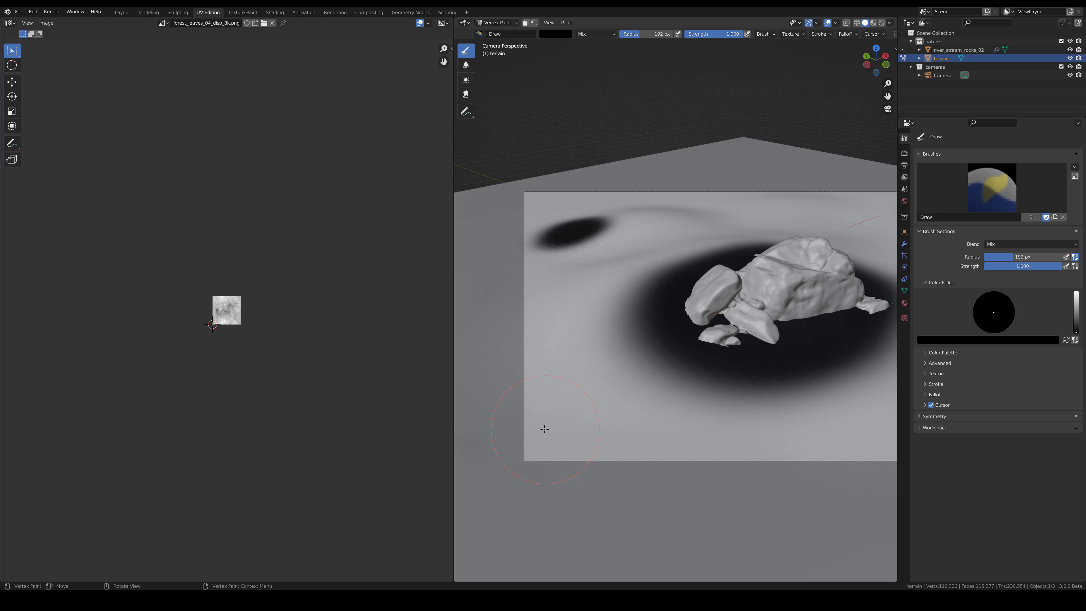
pyautogui.click(528, 354)
pyautogui.scroll(-3, 739, 388)
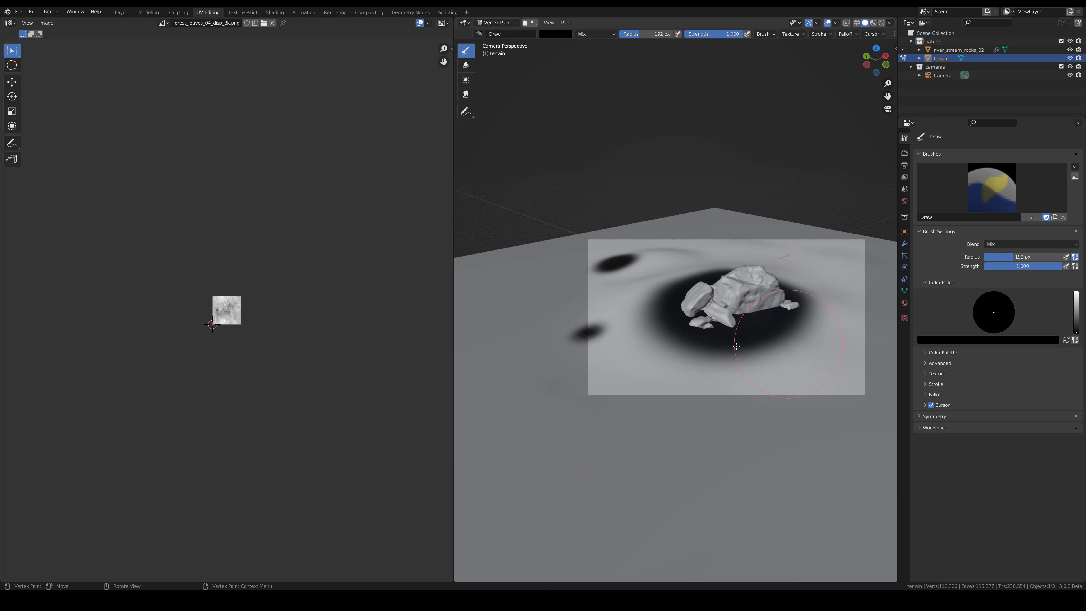
# Paint more black over the two small patches beside the rocks, extending the farther one into an elongated spot
pyautogui.moveTo(737, 346); pyautogui.dragTo(633, 371, button='middle')
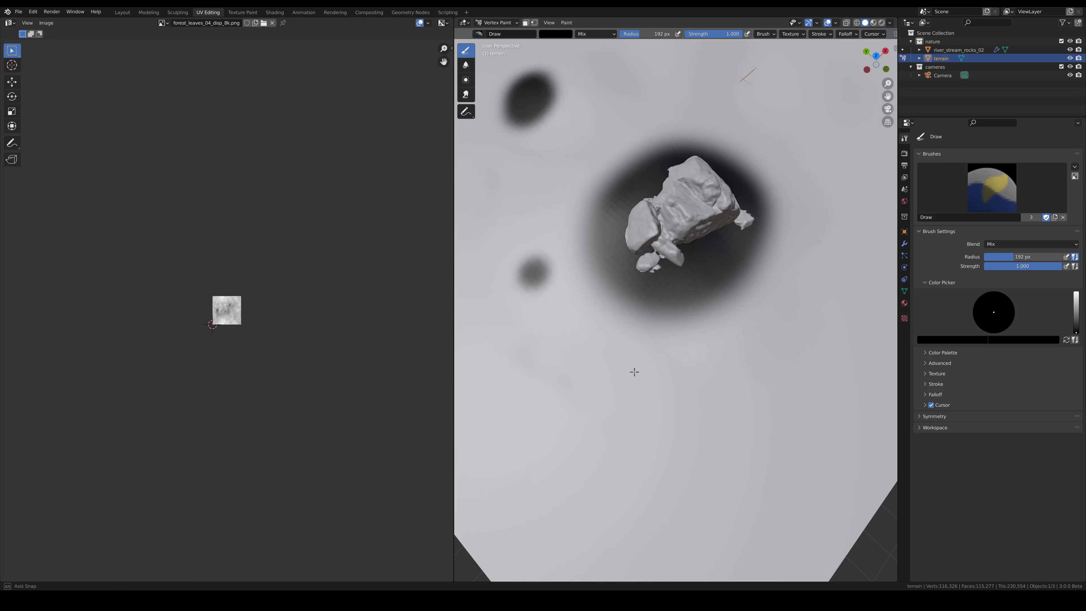
pyautogui.click(531, 271)
pyautogui.moveTo(540, 130)
pyautogui.mouseDown()
pyautogui.moveTo(573, 77)
pyautogui.moveTo(539, 69)
pyautogui.mouseUp()
pyautogui.moveTo(539, 69); pyautogui.dragTo(582, 76, button='middle')
pyautogui.moveTo(595, 91); pyautogui.dragTo(605, 107)
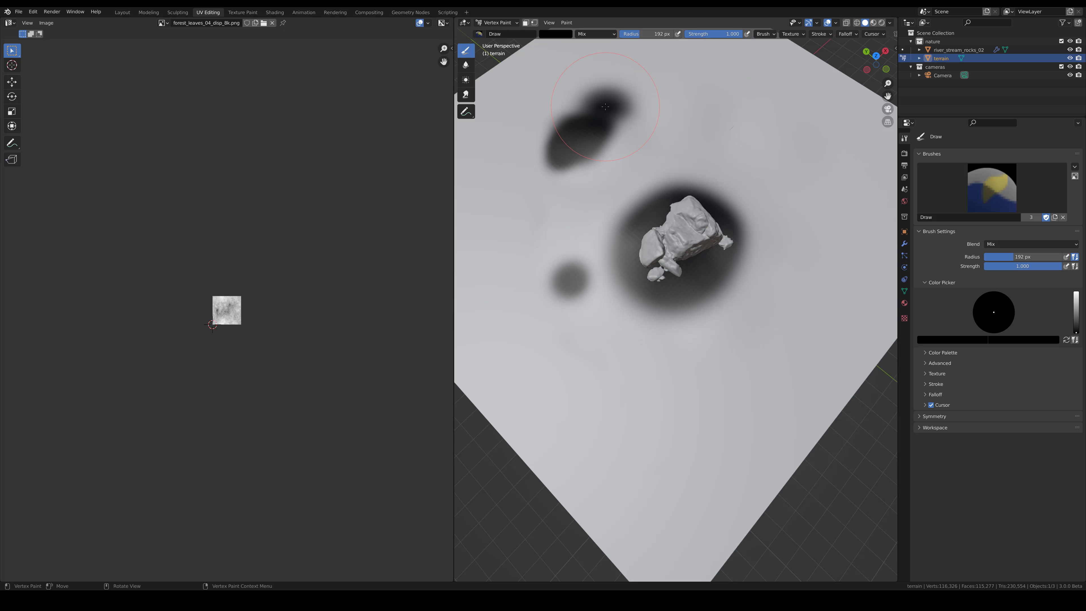
# Switch the terrain to Object Mode, look through the camera, and return the terrain to Vertex Paint mode
pyautogui.click(492, 24)
pyautogui.click(500, 33)
pyautogui.press('KP_0')
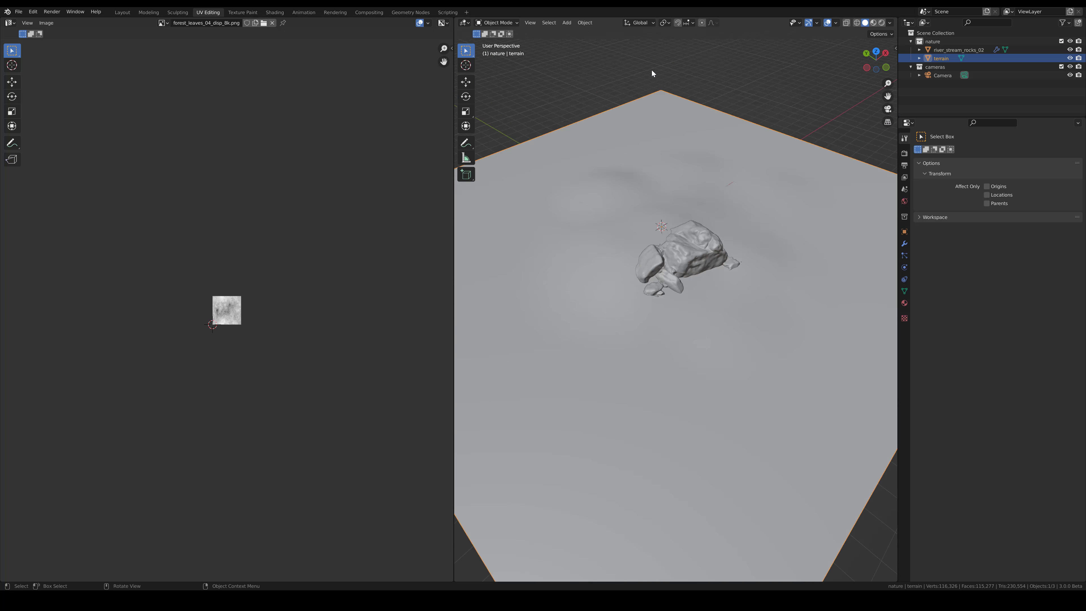
pyautogui.hotkey('ctrl', 'Tab')
pyautogui.press('Escape')
pyautogui.click(496, 23)
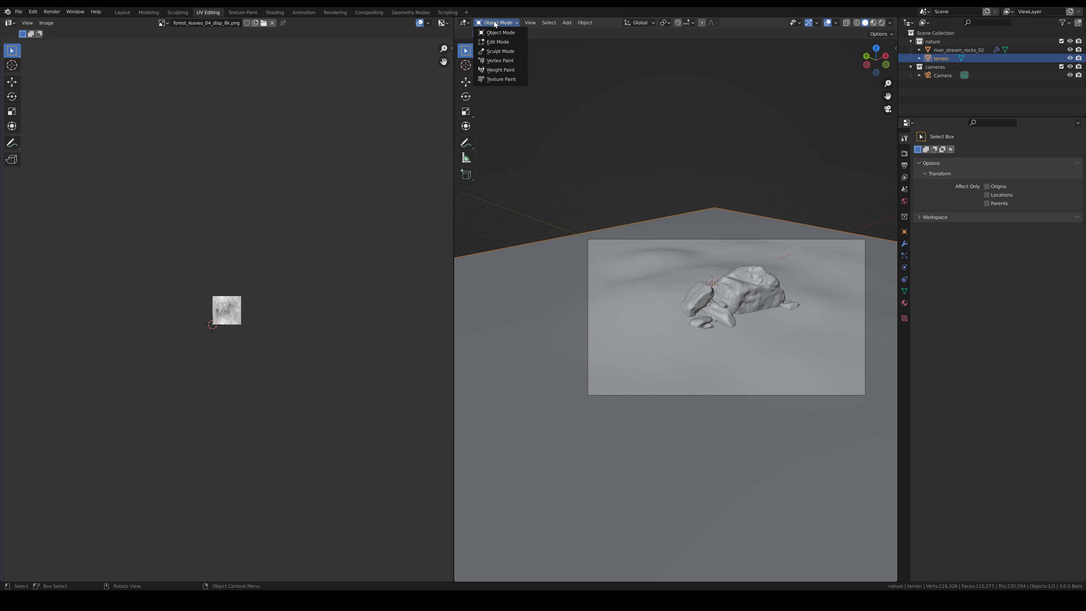
pyautogui.click(503, 61)
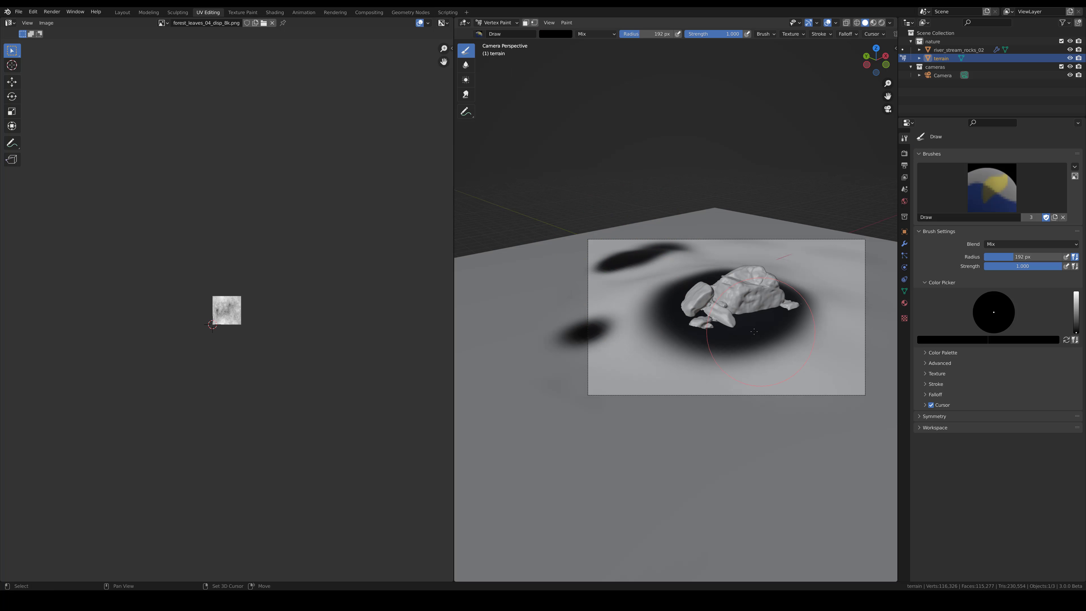
# Paint black along both sides of the rocks to widen the dark area, and return to Object Mode
pyautogui.keyDown('shift'); pyautogui.moveTo(754, 331); pyautogui.dragTo(670, 315, button='middle'); pyautogui.keyUp('shift')
pyautogui.scroll(2, 670, 314)
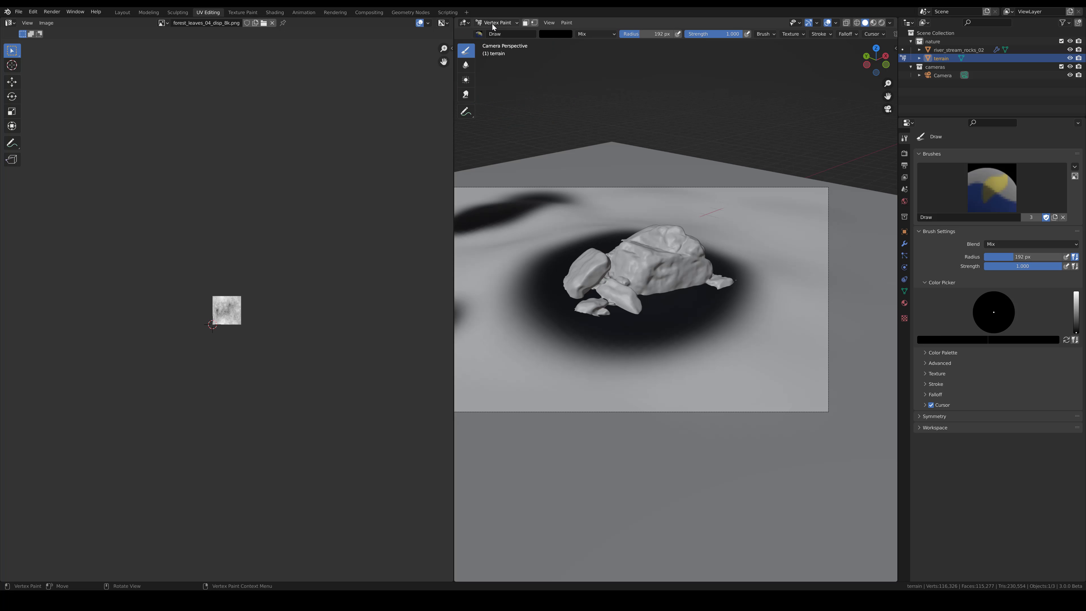
pyautogui.click(552, 336)
pyautogui.moveTo(528, 321); pyautogui.dragTo(543, 316)
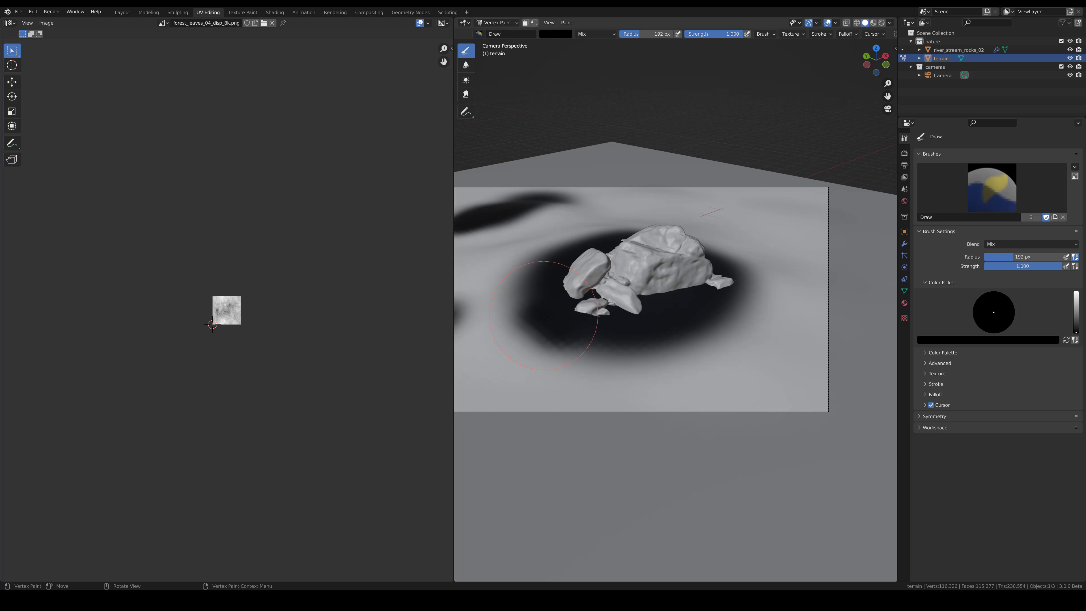
pyautogui.moveTo(743, 287); pyautogui.dragTo(723, 264)
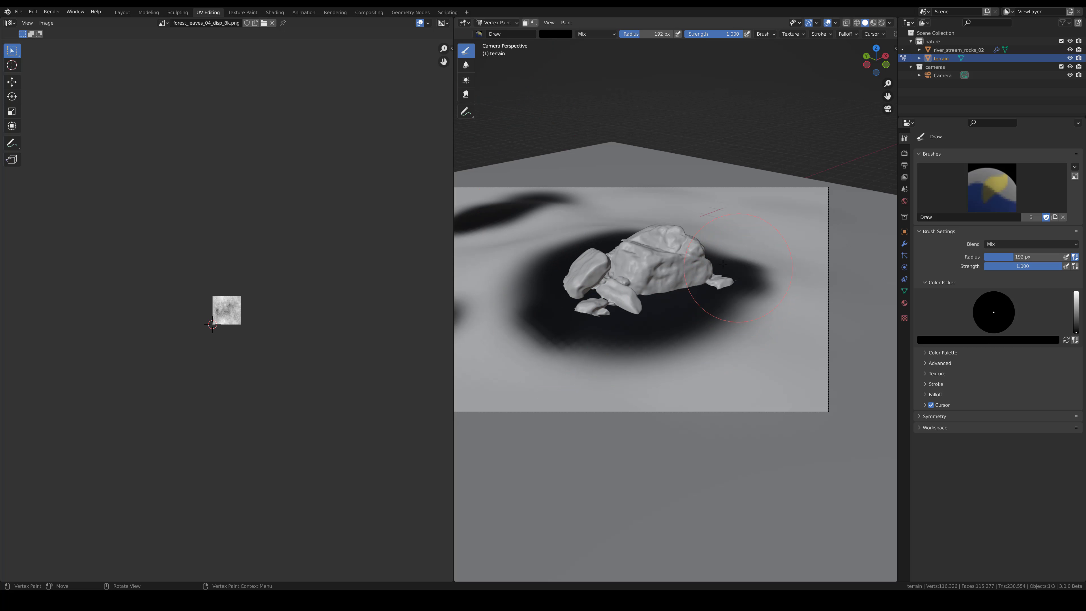
pyautogui.click(497, 23)
pyautogui.click(503, 32)
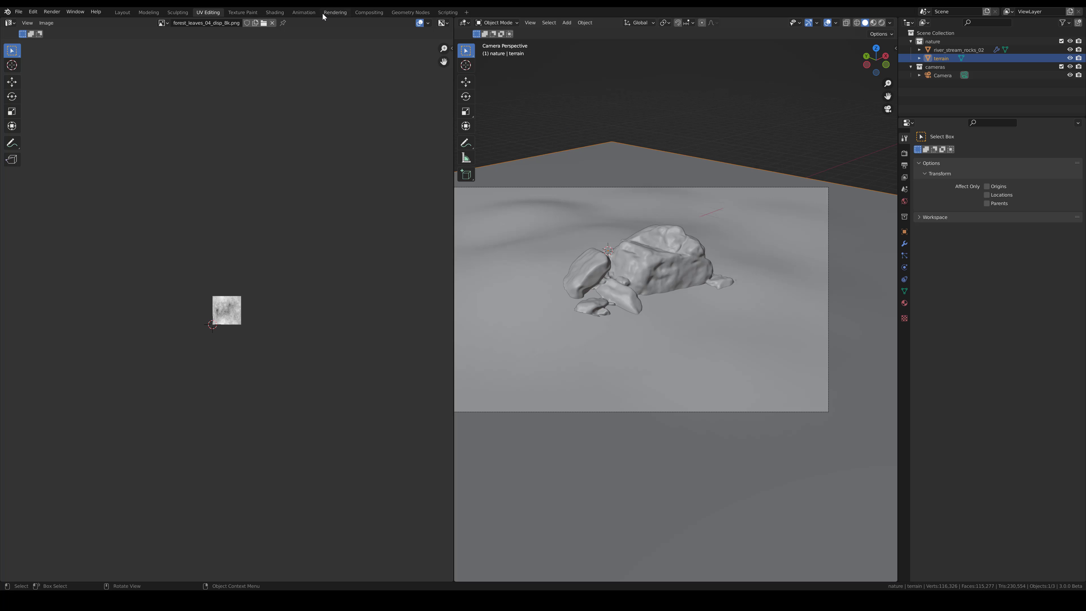
# In the Shading workspace, add a second material slot to the terrain and assign the rocks_ground_02 material to it
pyautogui.click(275, 12)
pyautogui.scroll(-3, 527, 440)
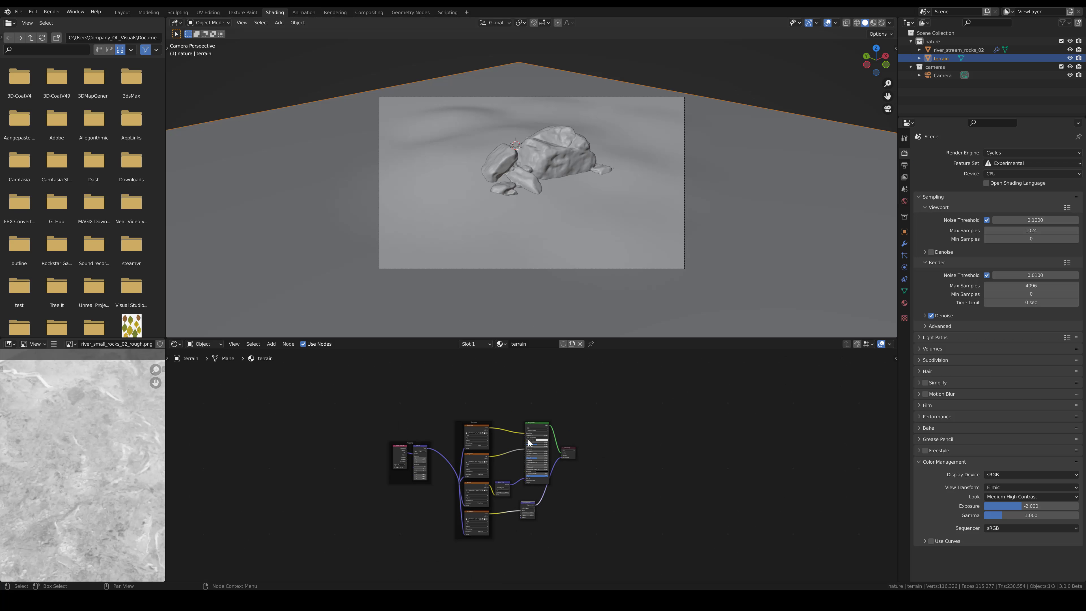
pyautogui.moveTo(526, 483); pyautogui.dragTo(533, 437, button='middle')
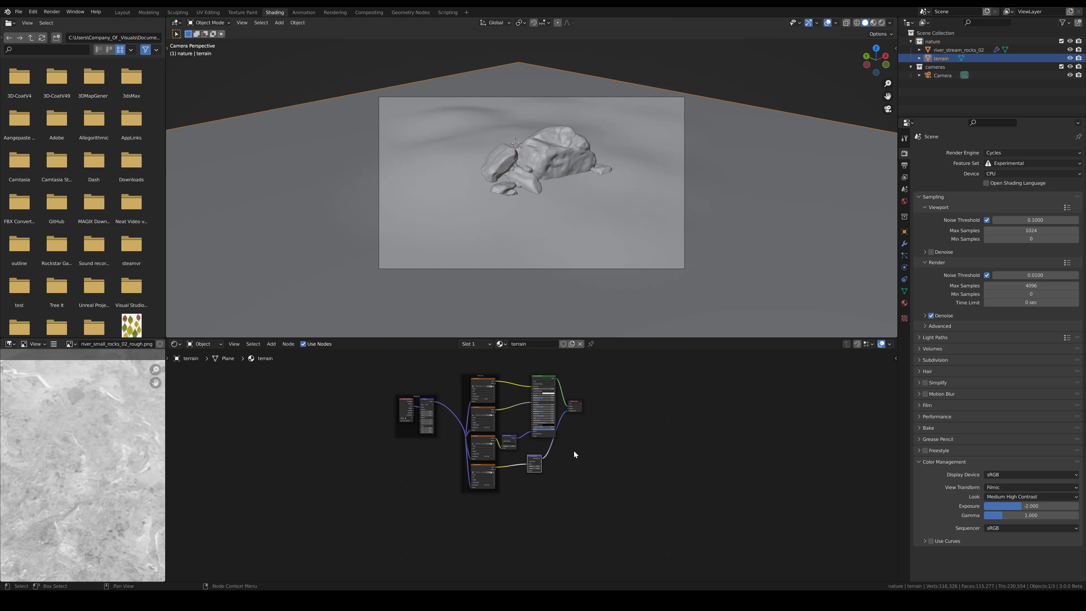
pyautogui.click(904, 303)
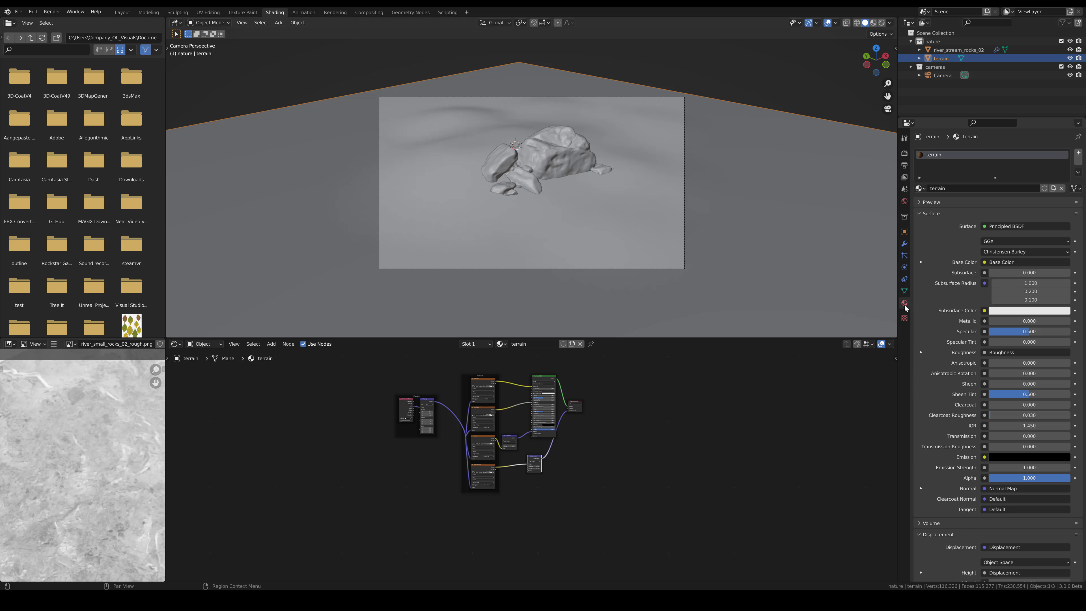
pyautogui.click(1078, 154)
pyautogui.click(920, 202)
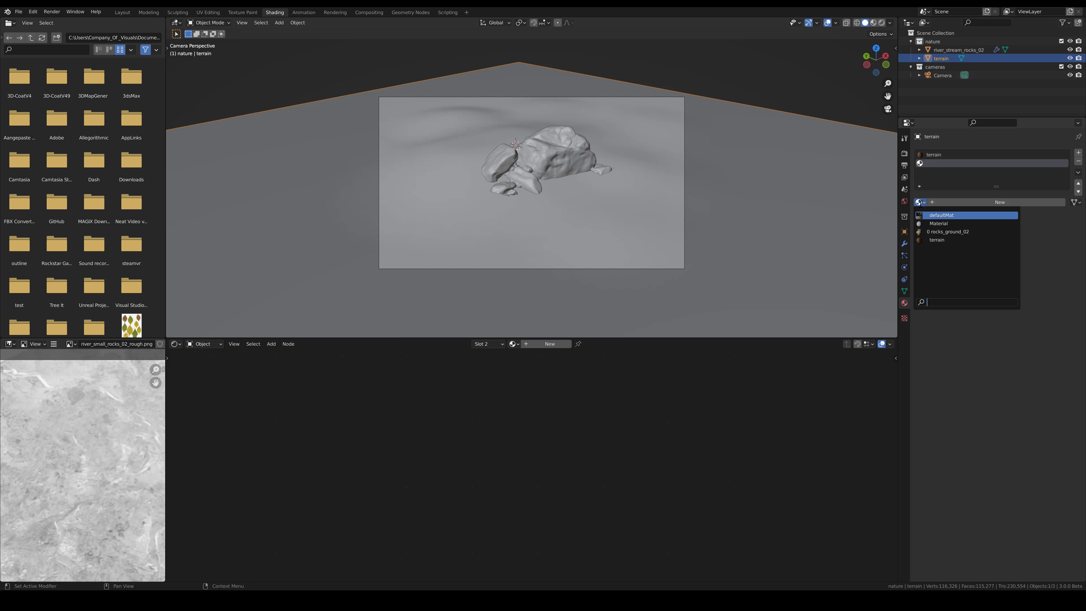
pyautogui.click(962, 232)
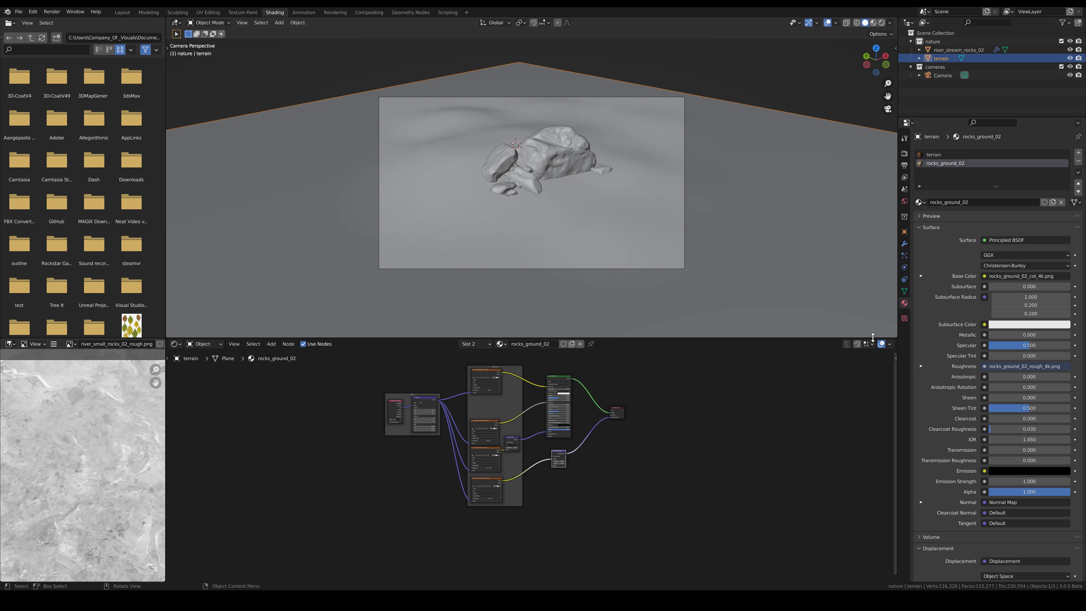
# Copy all rocks_ground_02 nodes and paste them into the terrain material below its existing nodes
pyautogui.moveTo(654, 504); pyautogui.dragTo(385, 369)
pyautogui.rightClick(657, 474)
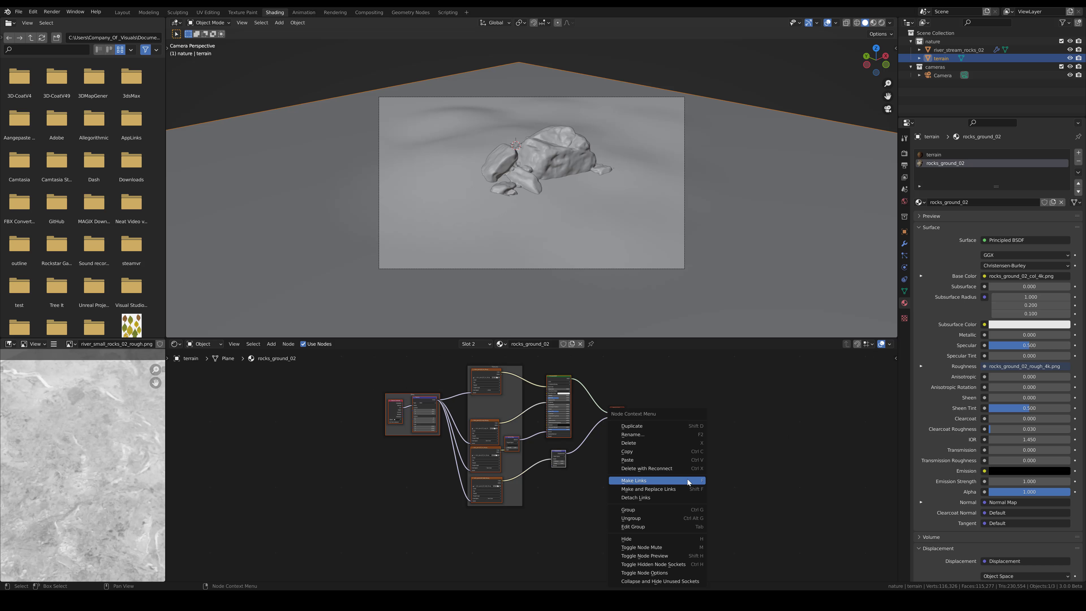
pyautogui.click(934, 155)
pyautogui.rightClick(642, 471)
pyautogui.click(638, 482)
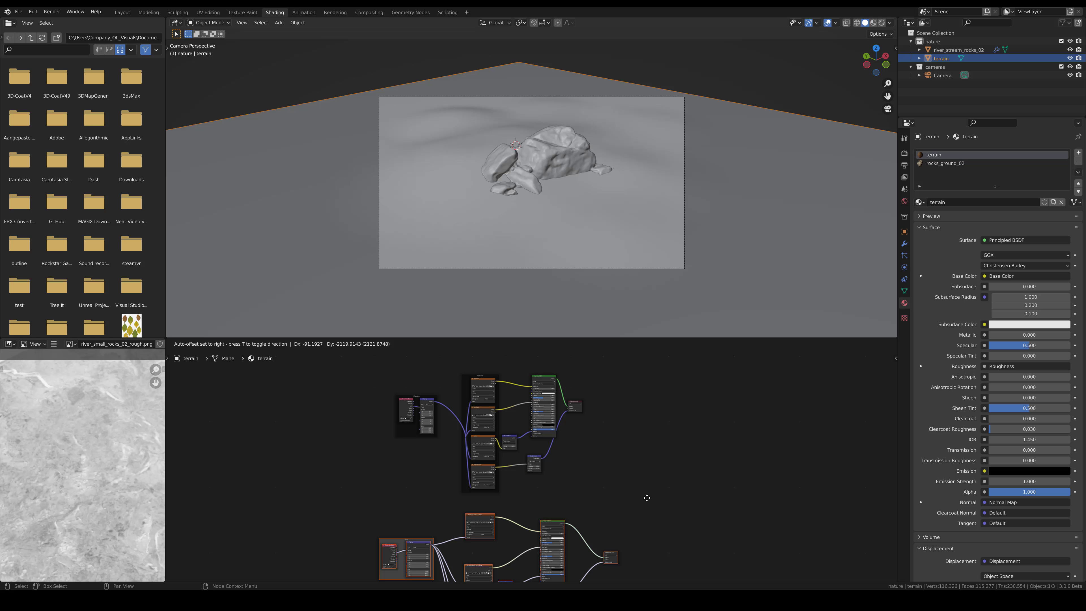
pyautogui.rightClick(635, 414)
pyautogui.moveTo(661, 483); pyautogui.dragTo(657, 436, button='middle')
pyautogui.press('g')
pyautogui.click(630, 526)
pyautogui.moveTo(652, 496); pyautogui.dragTo(623, 445, button='middle')
# Delete the duplicate Material Output node from the pasted rocks_ground_02 nodes
pyautogui.scroll(5, 613, 484)
pyautogui.click(589, 429)
pyautogui.scroll(4, 633, 460)
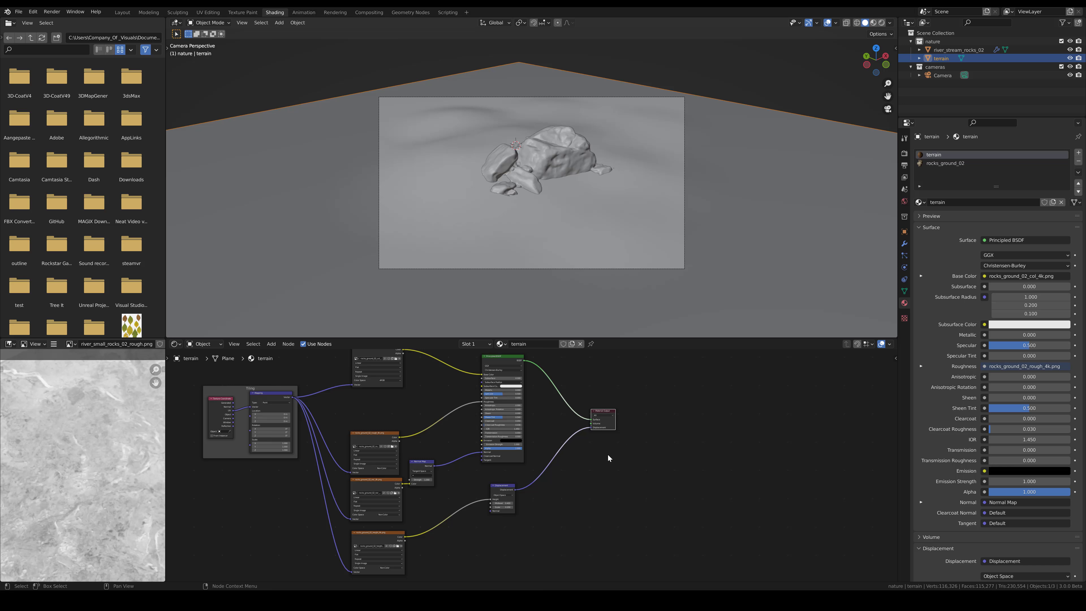
pyautogui.press('Delete')
# Remove the rocks_ground_02 material slot from the terrain
pyautogui.scroll(-2, 608, 454)
pyautogui.click(950, 163)
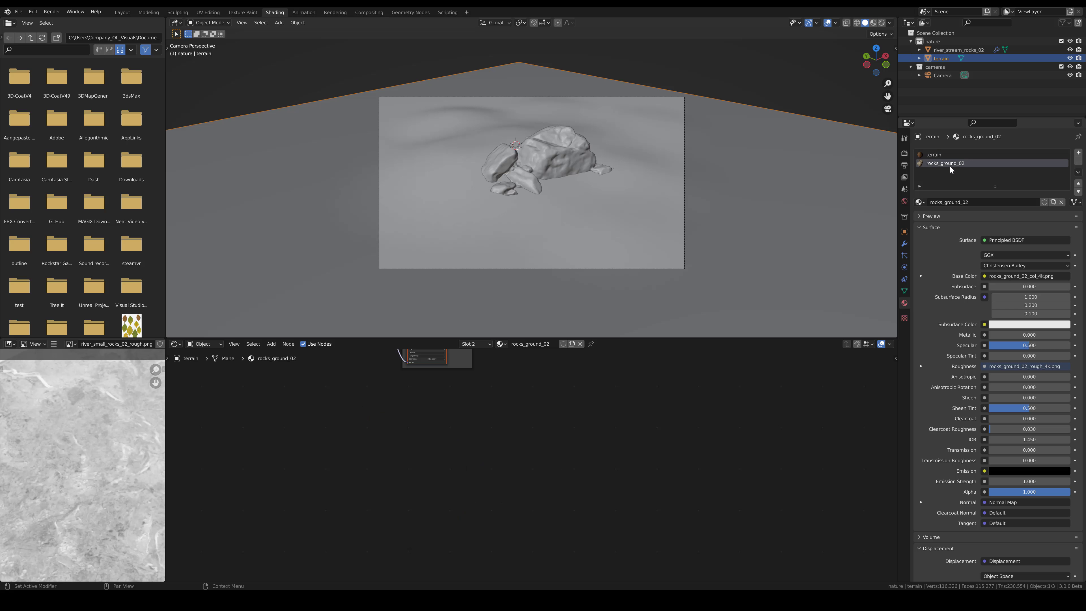
pyautogui.click(1078, 161)
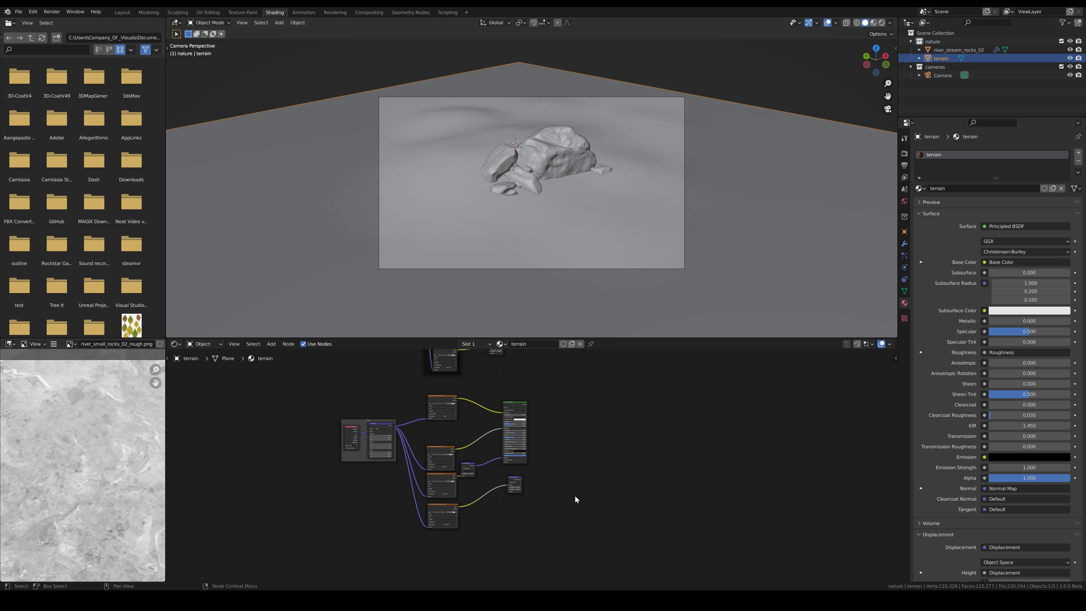
# Move the Material Output node away from the others and insert a Mix Shader between the Principled BSDF and its surface input
pyautogui.moveTo(589, 420); pyautogui.dragTo(548, 568, button='middle')
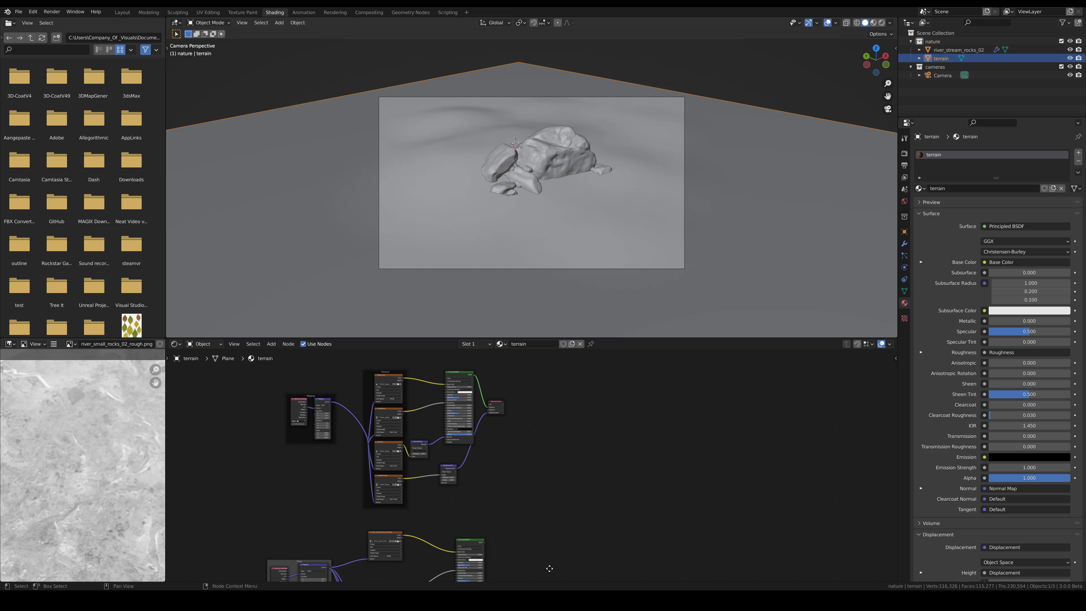
pyautogui.moveTo(498, 405); pyautogui.dragTo(675, 441)
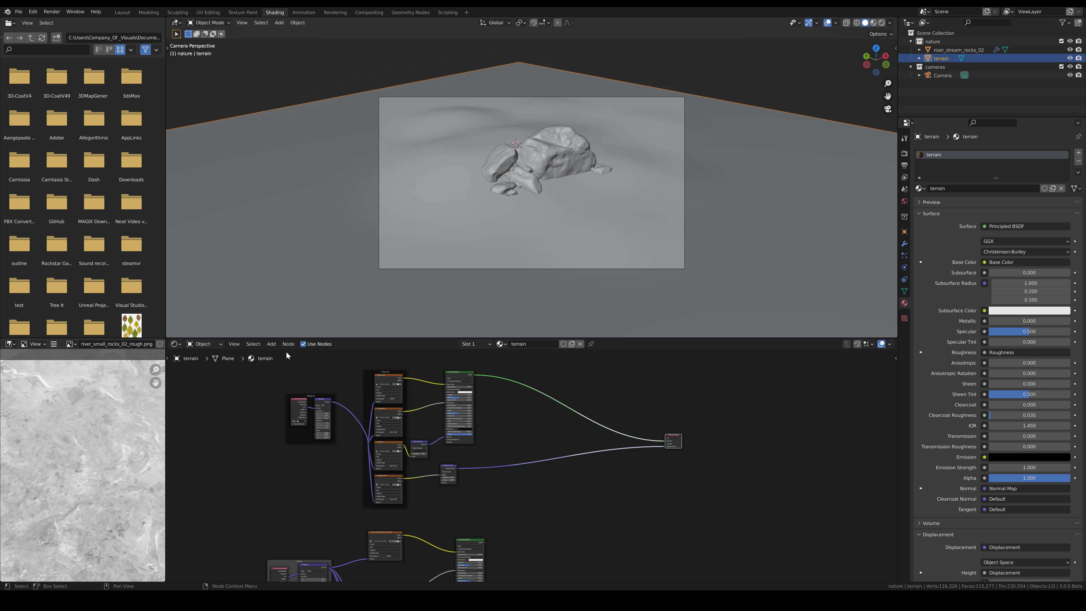
pyautogui.click(272, 345)
pyautogui.moveTo(286, 385)
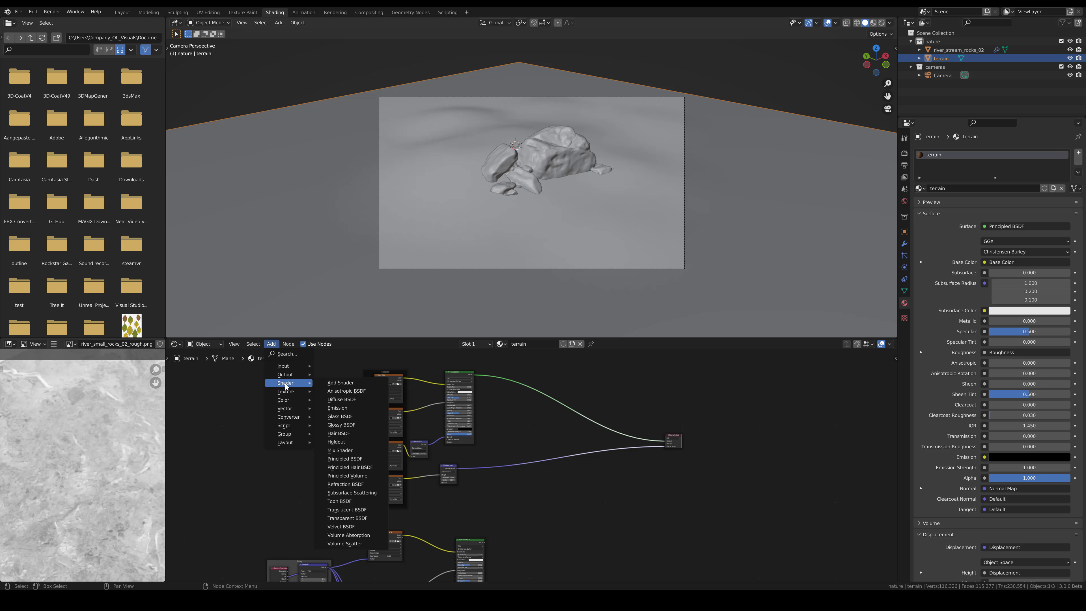
pyautogui.click(340, 450)
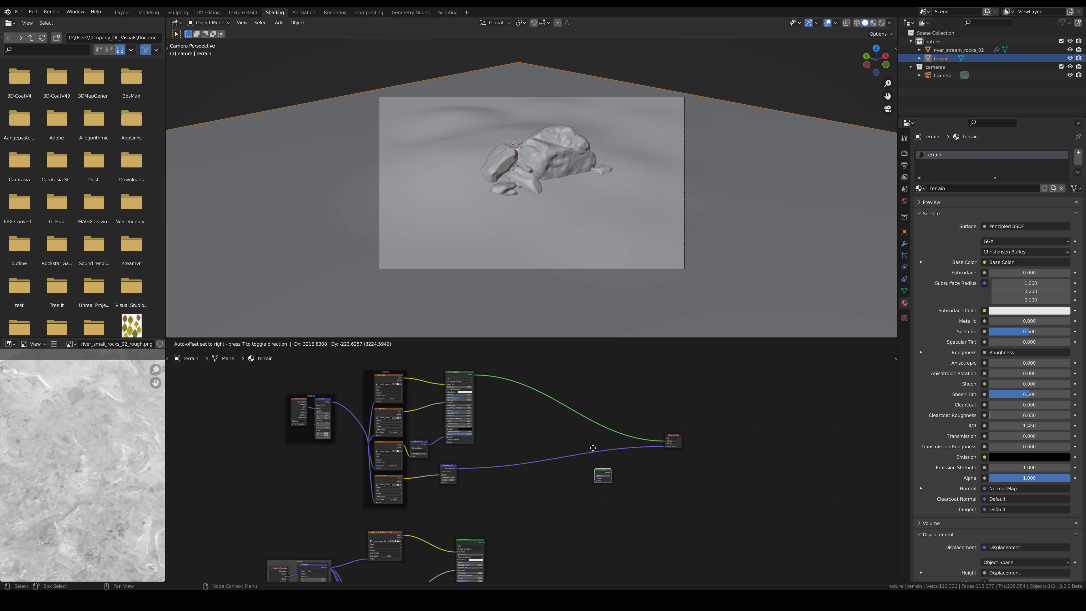
pyautogui.click(593, 421)
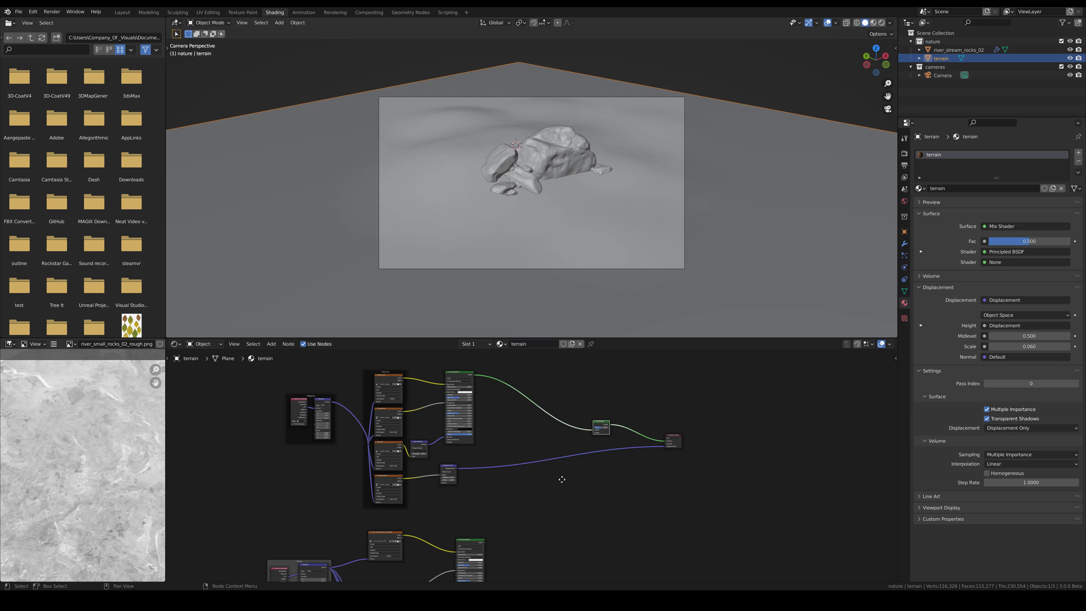
# Connect the pasted Principled BSDF's output to the Mix Shader's second shader input
pyautogui.scroll(1, 562, 479)
pyautogui.moveTo(458, 523); pyautogui.dragTo(595, 384)
pyautogui.moveTo(590, 441); pyautogui.dragTo(621, 517, button='middle')
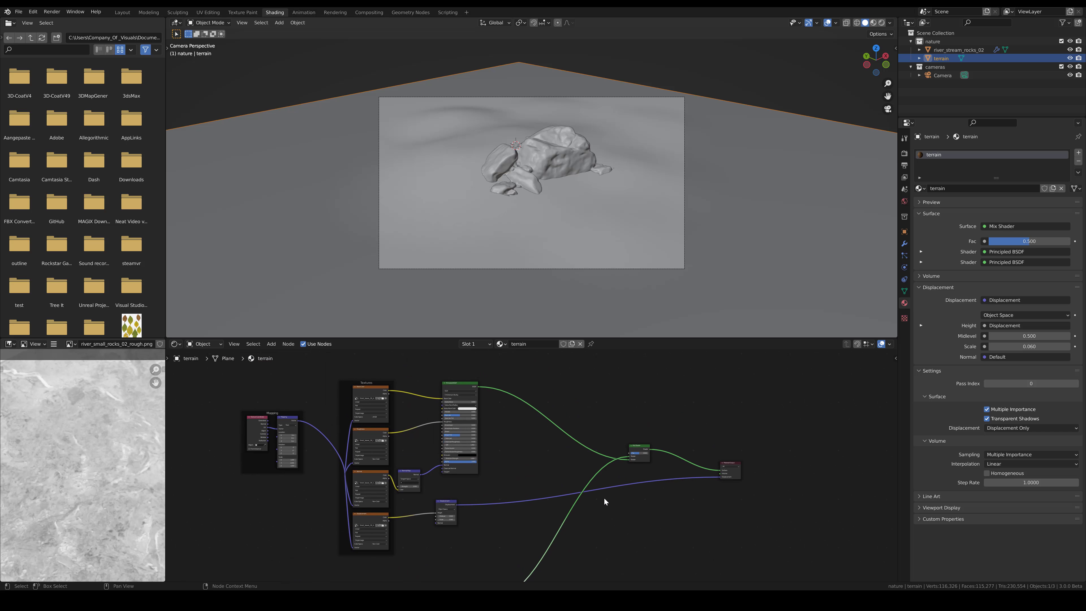
# Add a Vertex Color node above the Mix Shader and set it to the Col layer
pyautogui.click(272, 344)
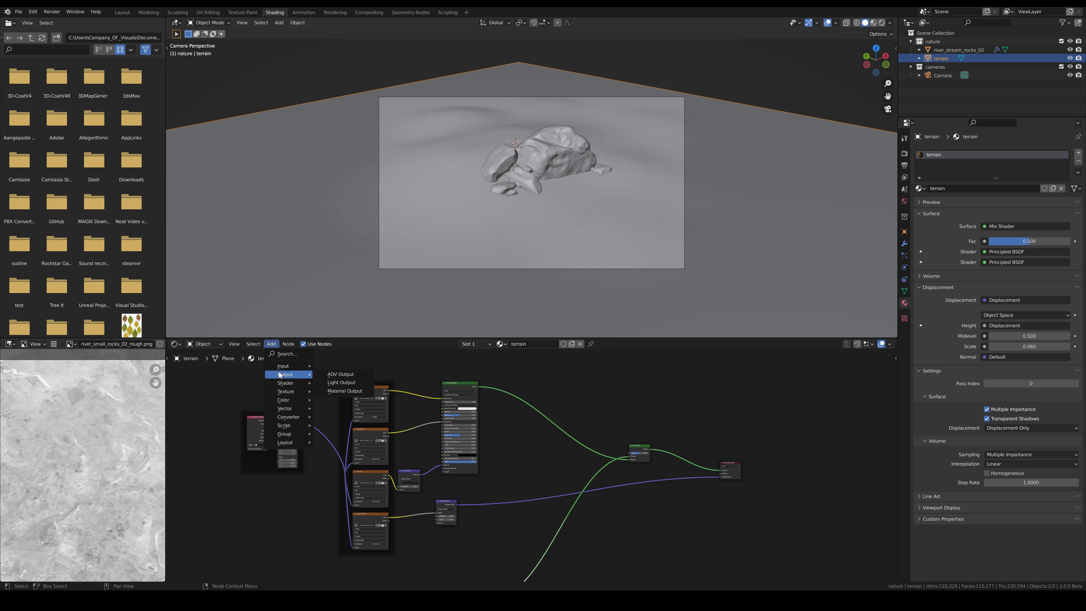
pyautogui.moveTo(283, 370)
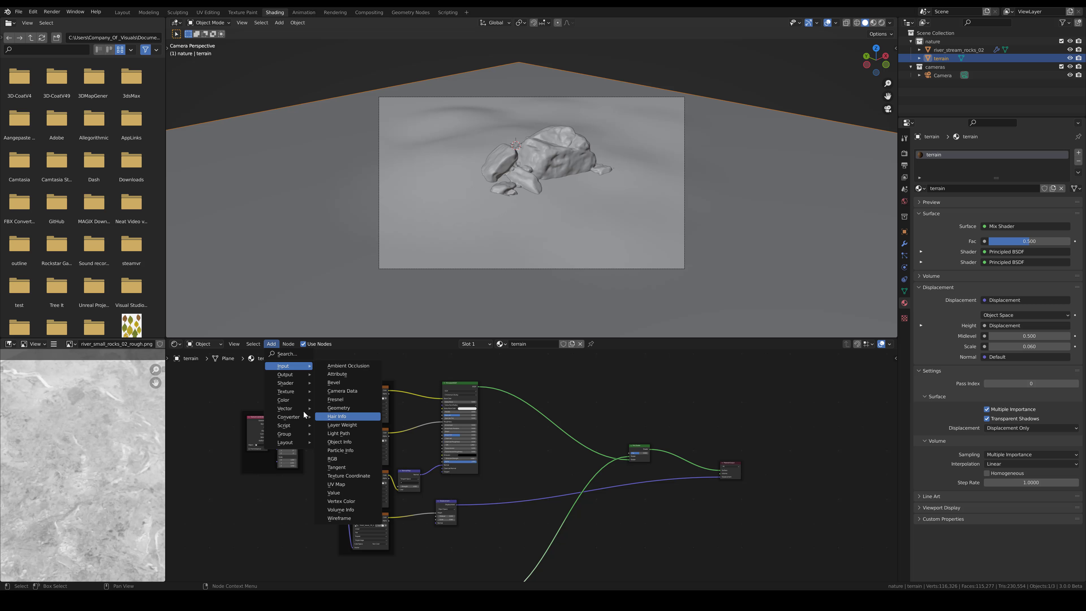
pyautogui.click(341, 501)
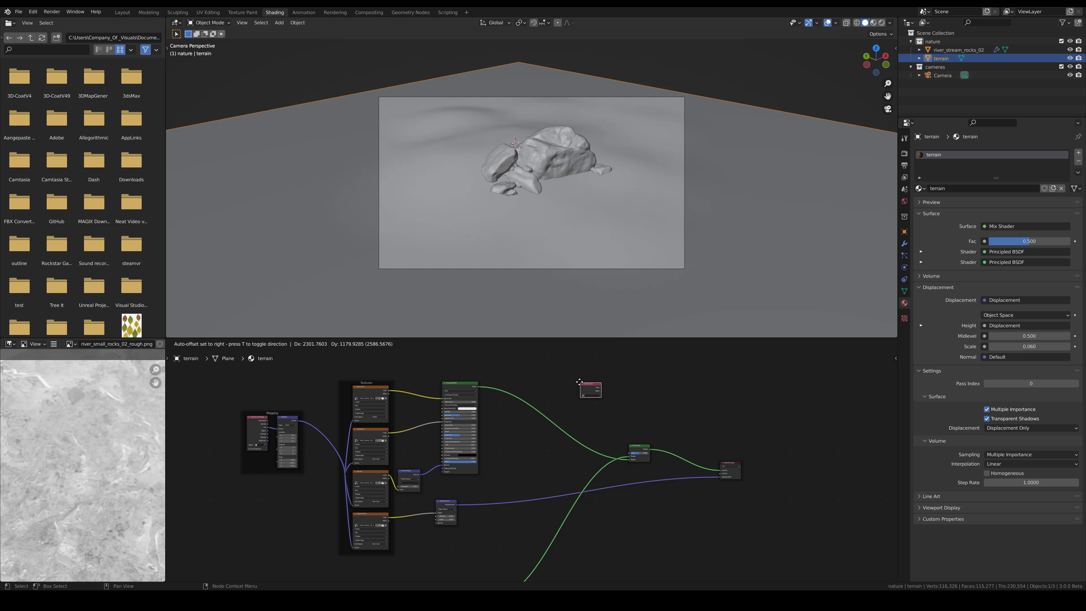
pyautogui.click(593, 394)
pyautogui.scroll(1, 592, 394)
pyautogui.click(604, 376)
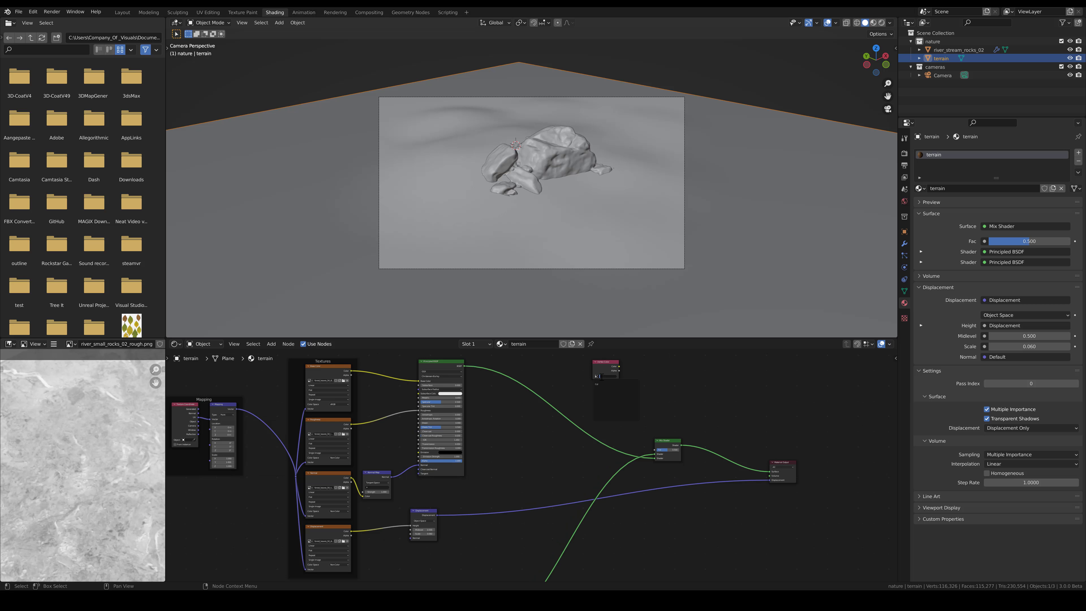
pyautogui.scroll(7, 616, 394)
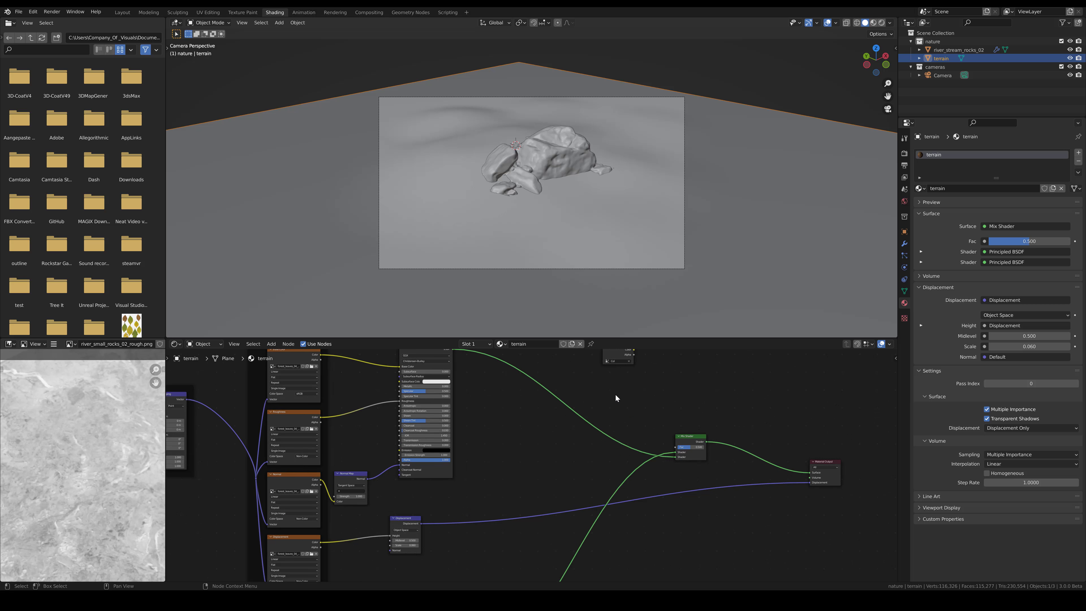
# Connect the Vertex Color node's Color output to the Mix Shader's Fac input
pyautogui.moveTo(623, 415); pyautogui.dragTo(556, 521, button='middle')
pyautogui.scroll(-2, 582, 475)
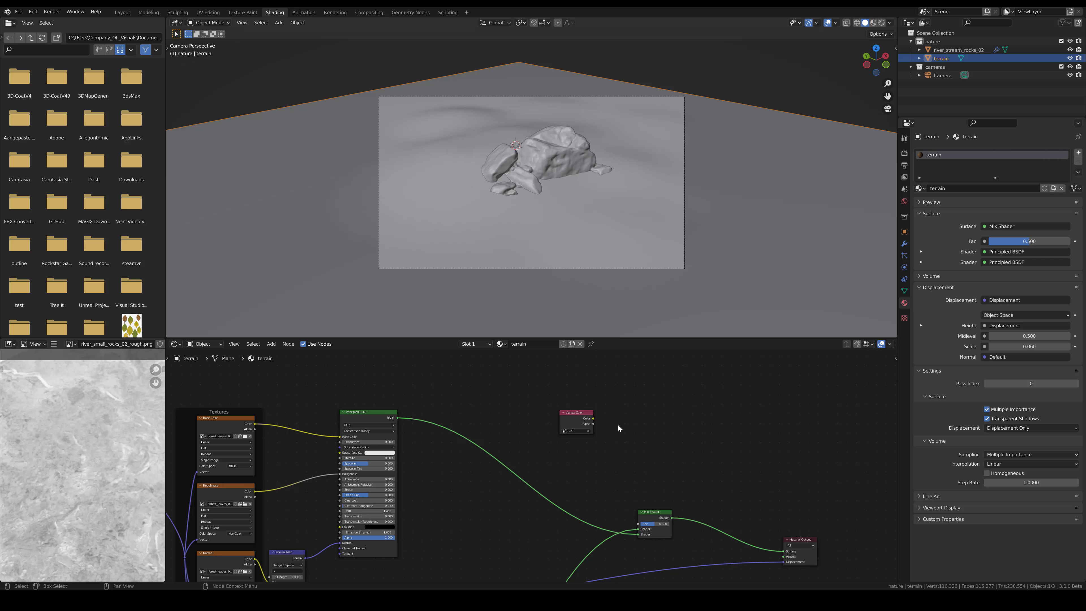
pyautogui.scroll(-1, 631, 476)
pyautogui.press('b')
pyautogui.moveTo(621, 485); pyautogui.dragTo(620, 469)
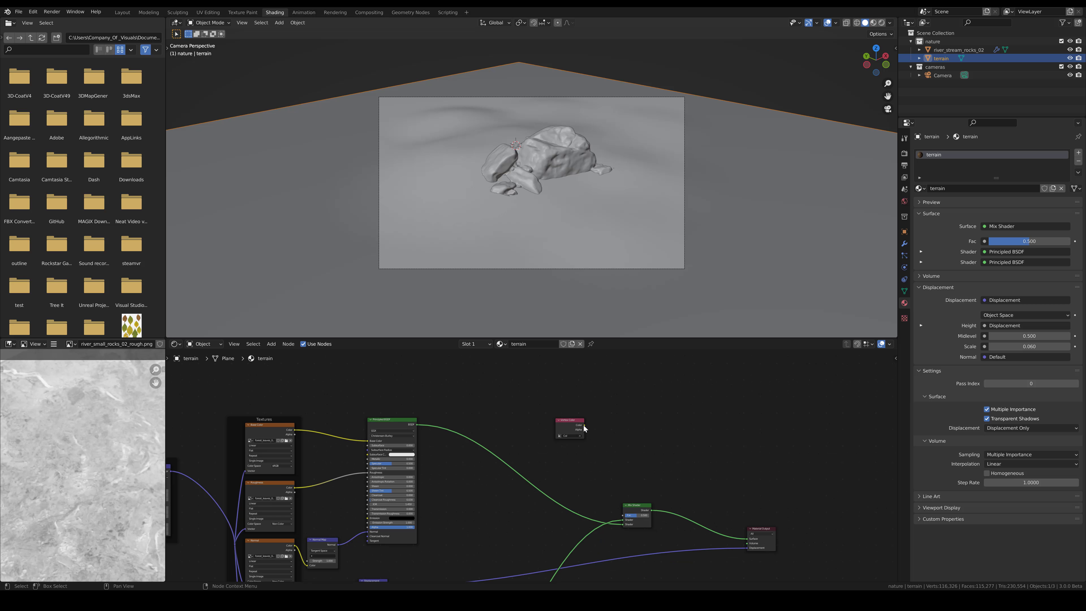
pyautogui.moveTo(585, 425); pyautogui.dragTo(623, 519)
pyautogui.scroll(-3, 569, 295)
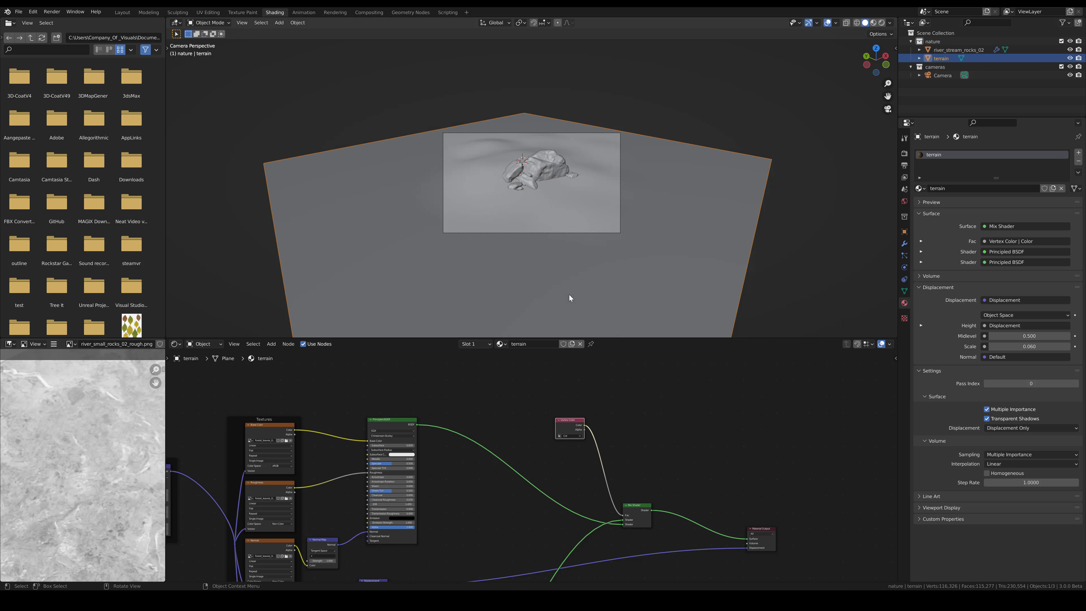
pyautogui.scroll(4, 569, 296)
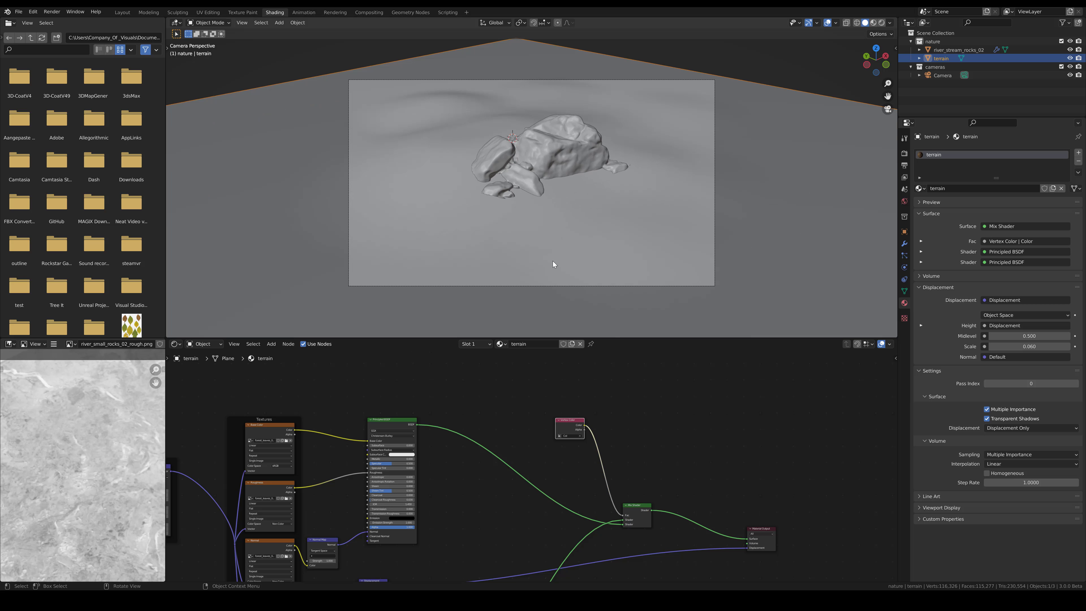
pyautogui.scroll(-2, 544, 228)
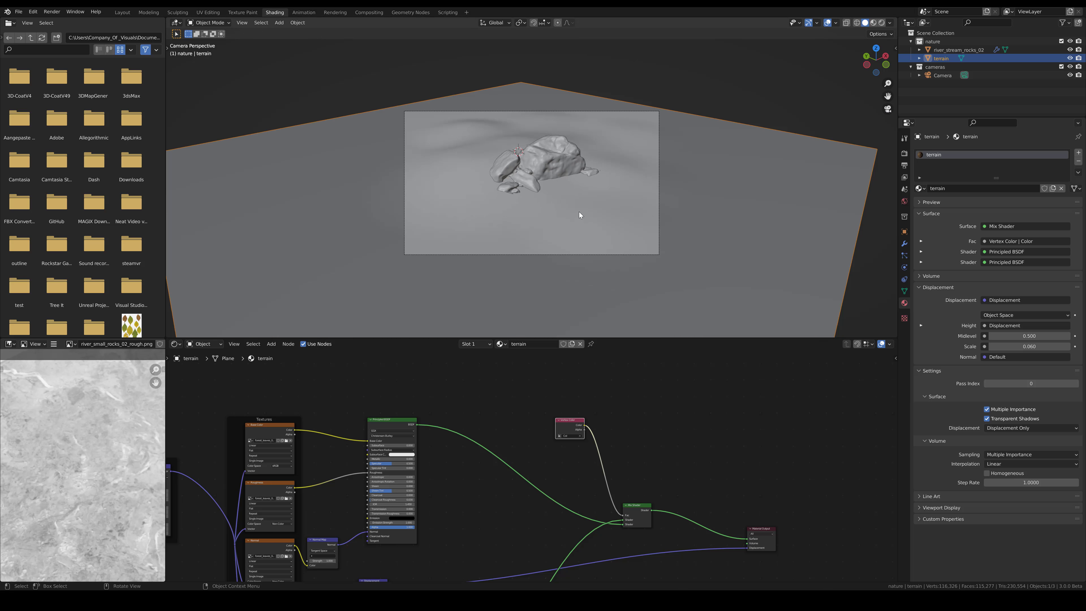
# Inspect the blended terrain around the rocks in Material Preview shading, and return the viewport to solid shading
pyautogui.press('z')
pyautogui.click(578, 253)
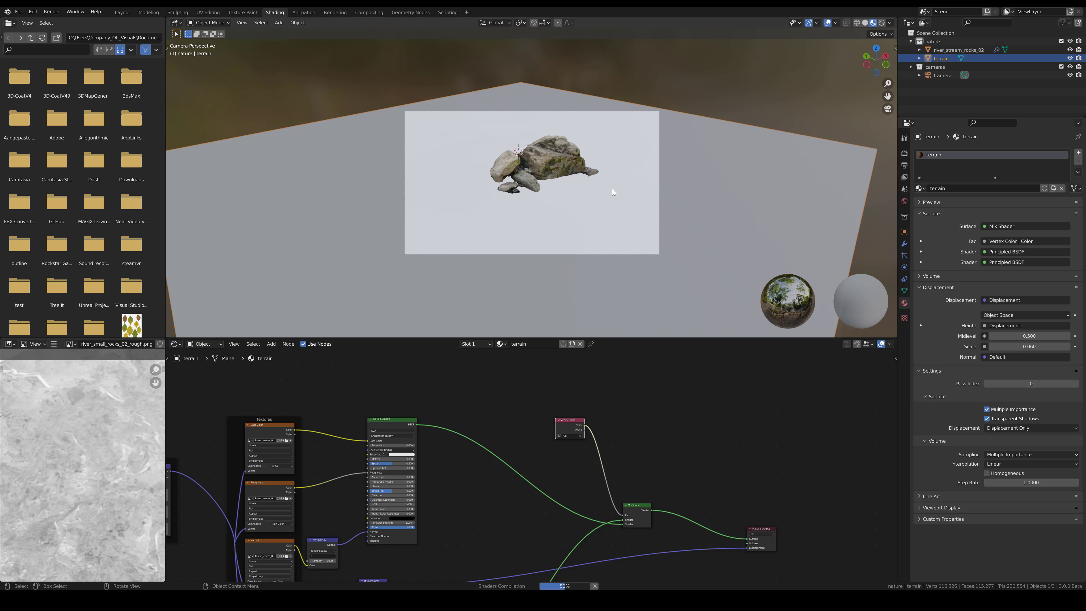
pyautogui.scroll(4, 596, 236)
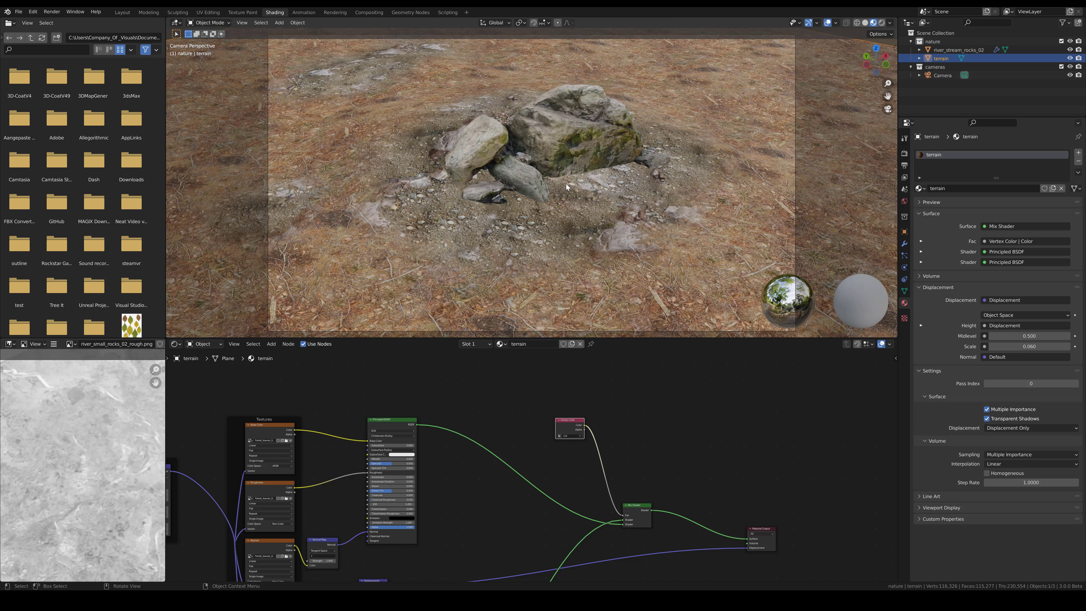
pyautogui.scroll(-1, 566, 184)
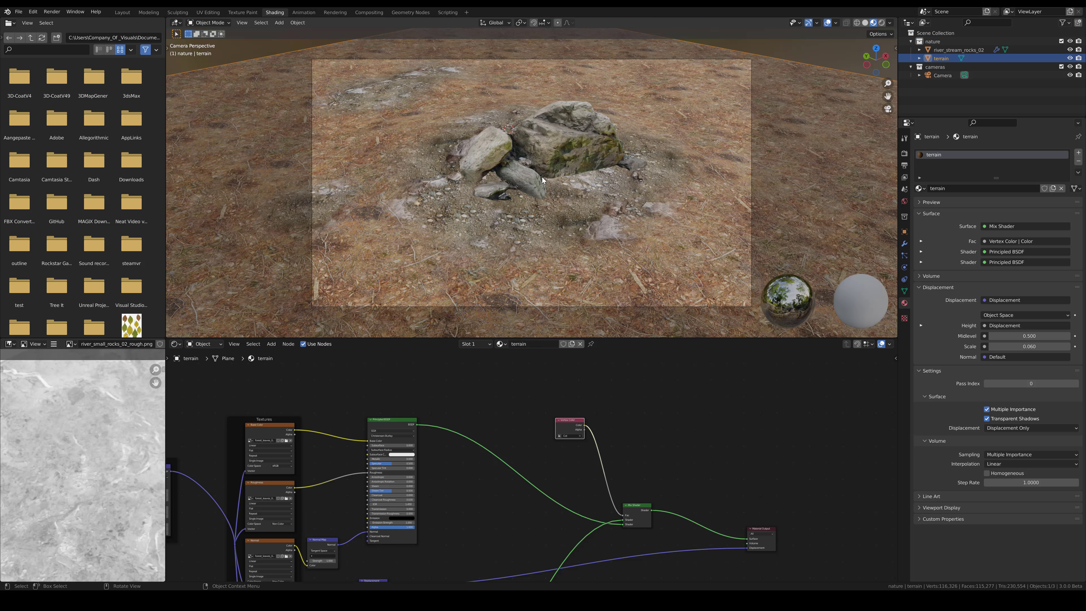
pyautogui.press('z')
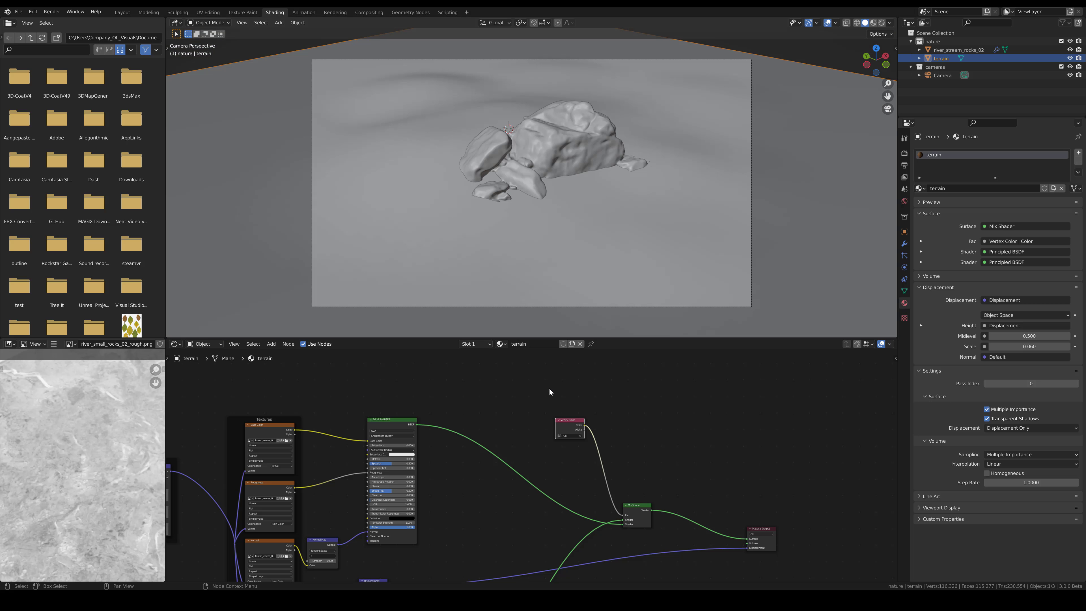
# Move the leaf material's base color texture node up, clear of the roughness texture, and duplicate it just below
pyautogui.scroll(-2, 495, 437)
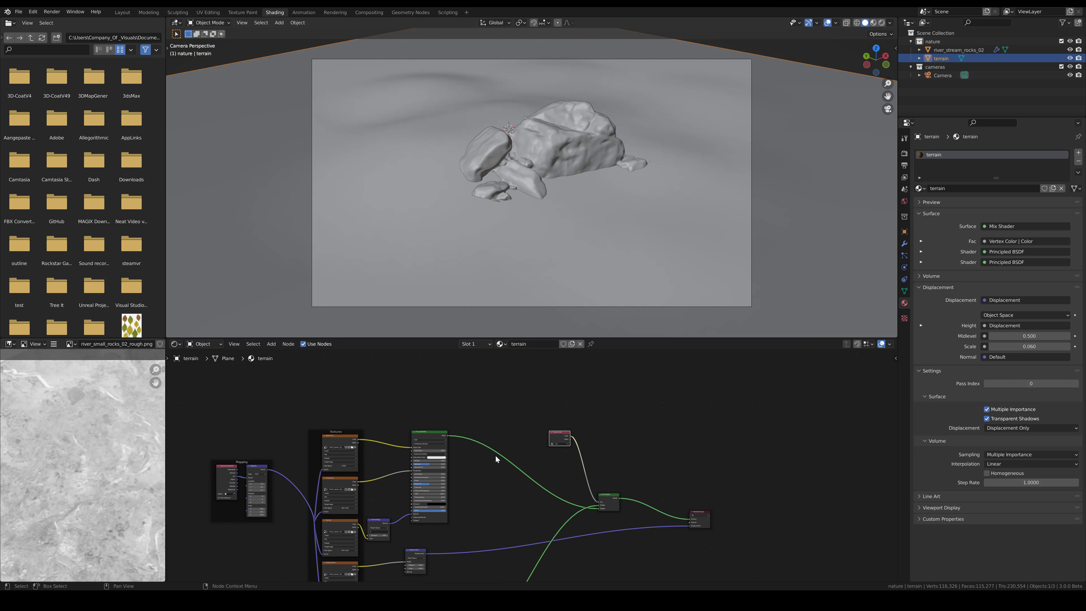
pyautogui.moveTo(486, 478); pyautogui.dragTo(644, 487, button='middle')
pyautogui.scroll(1, 437, 440)
pyautogui.scroll(1, 473, 445)
pyautogui.click(478, 447)
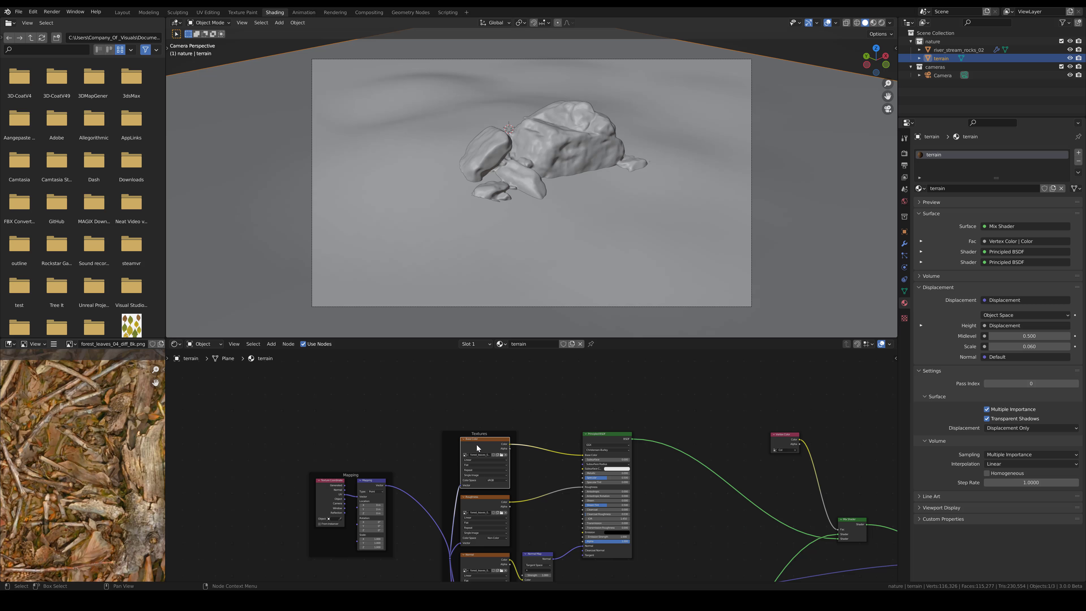
pyautogui.moveTo(478, 447); pyautogui.dragTo(469, 371)
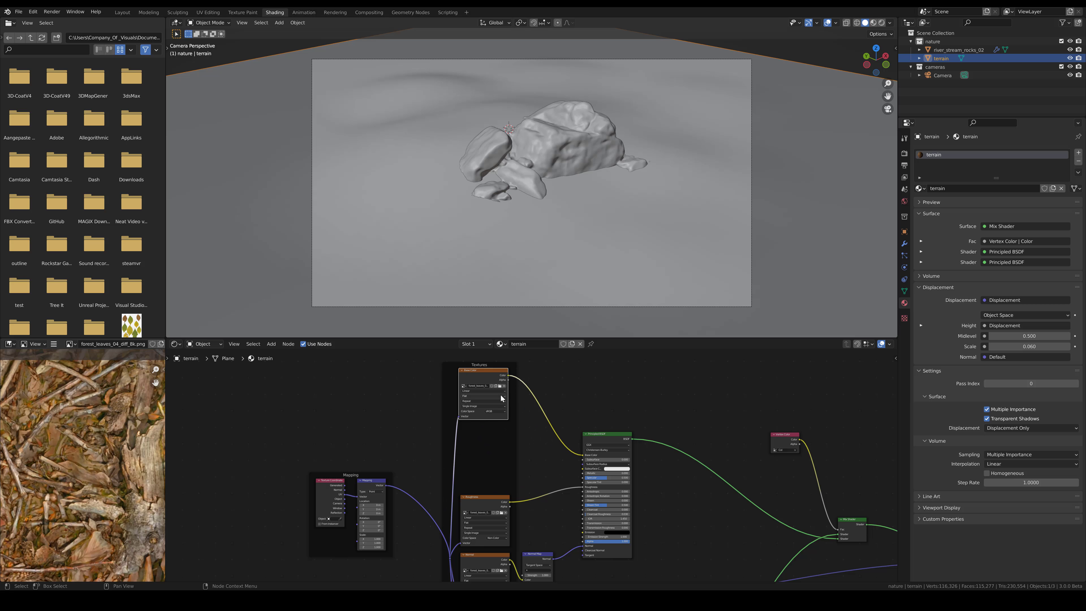
pyautogui.scroll(-1, 531, 415)
pyautogui.press('g')
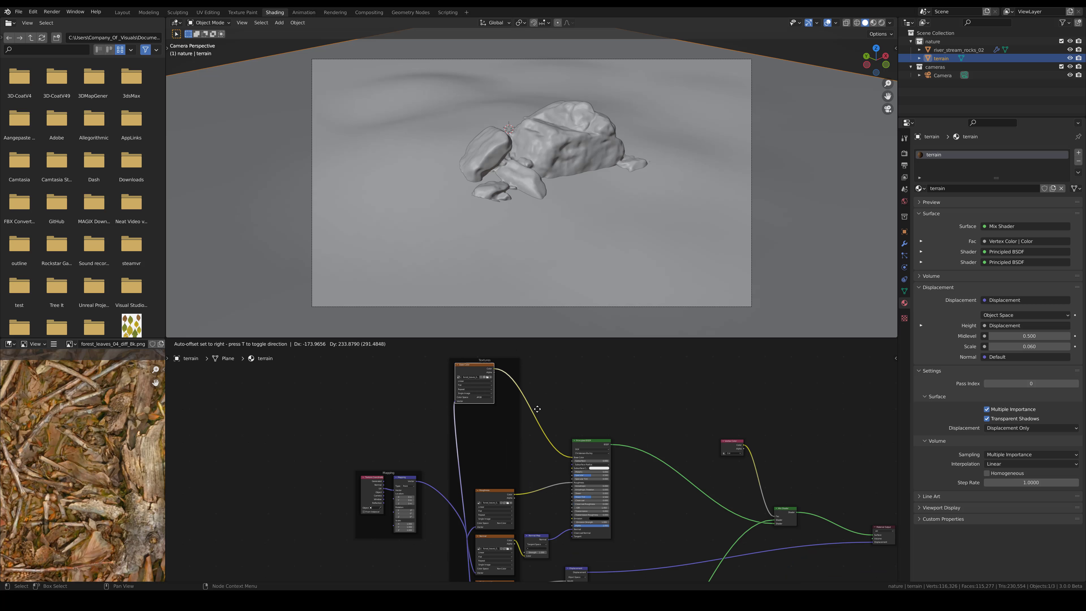
pyautogui.click(528, 405)
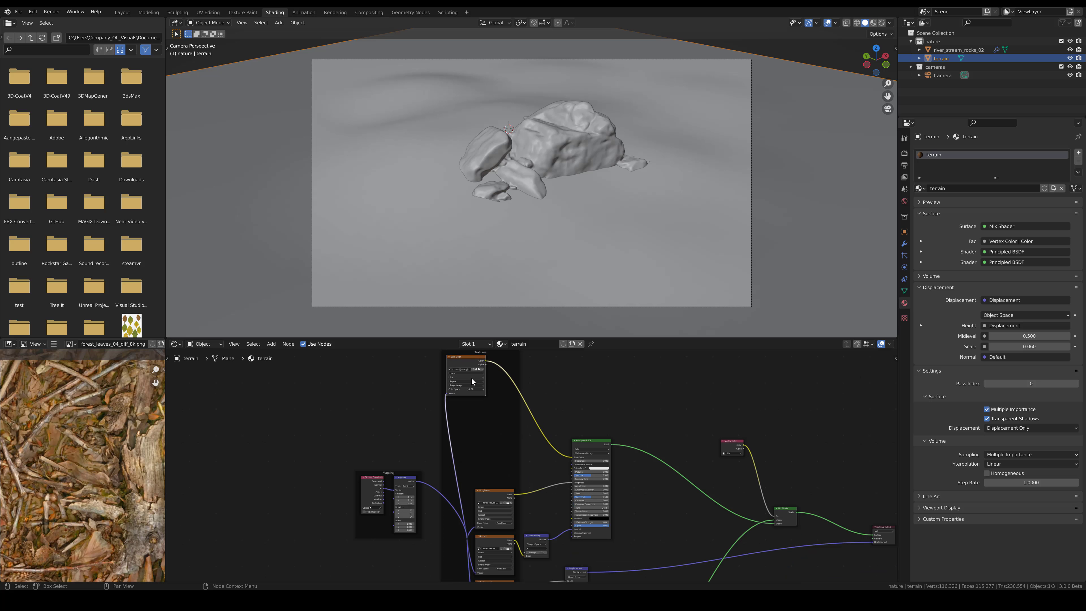
pyautogui.hotkey('shift', 'd')
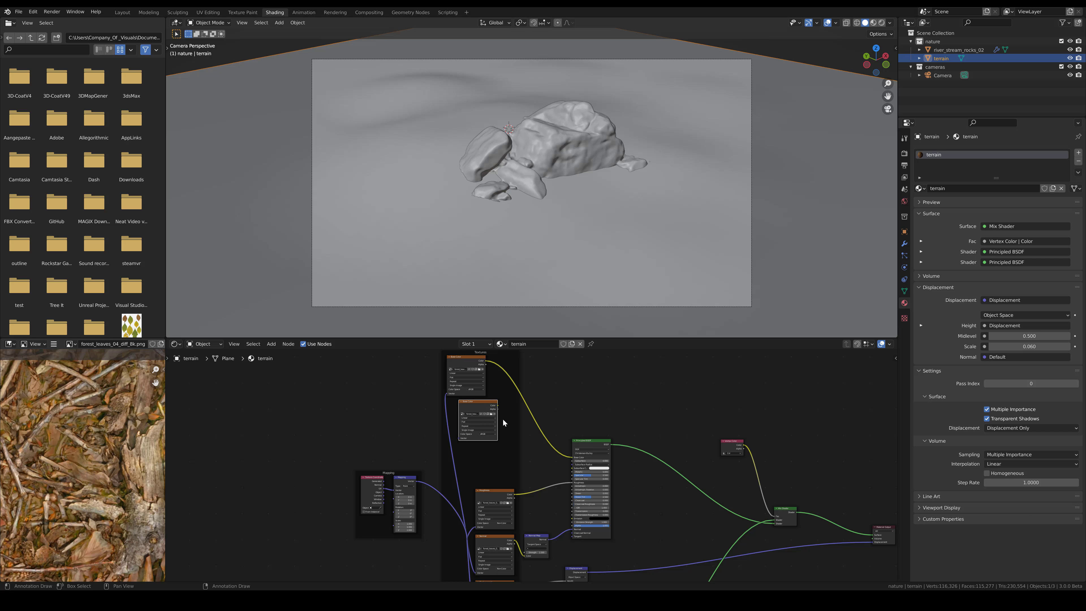
# Load the forest_leaves_04_ao image into the duplicated texture node and try to set its color space to Non-Color
pyautogui.scroll(1, 502, 419)
pyautogui.scroll(1, 533, 434)
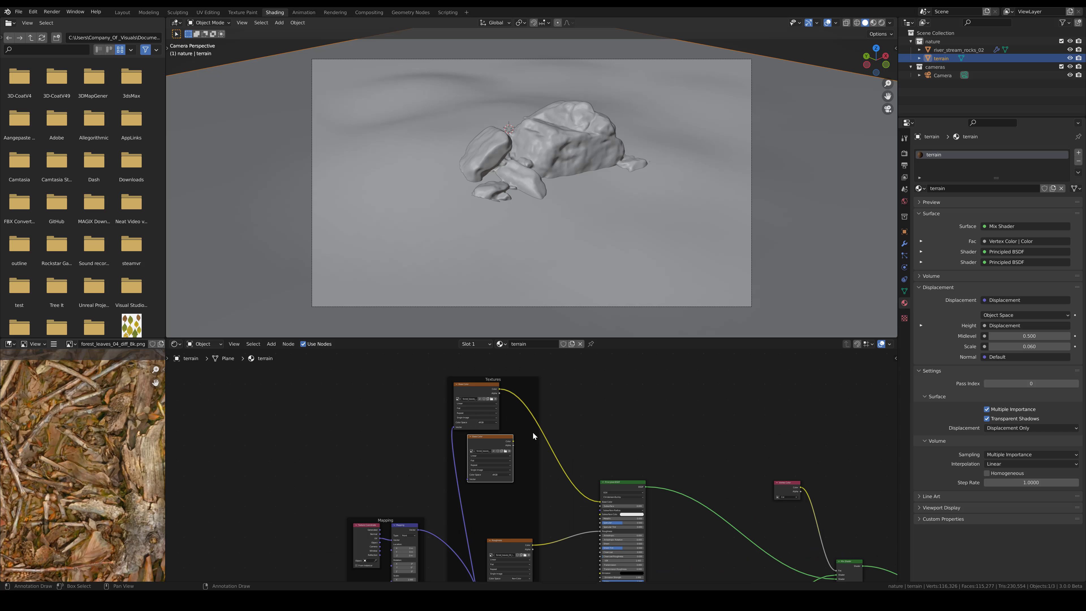
pyautogui.scroll(1, 531, 449)
pyautogui.scroll(1, 528, 467)
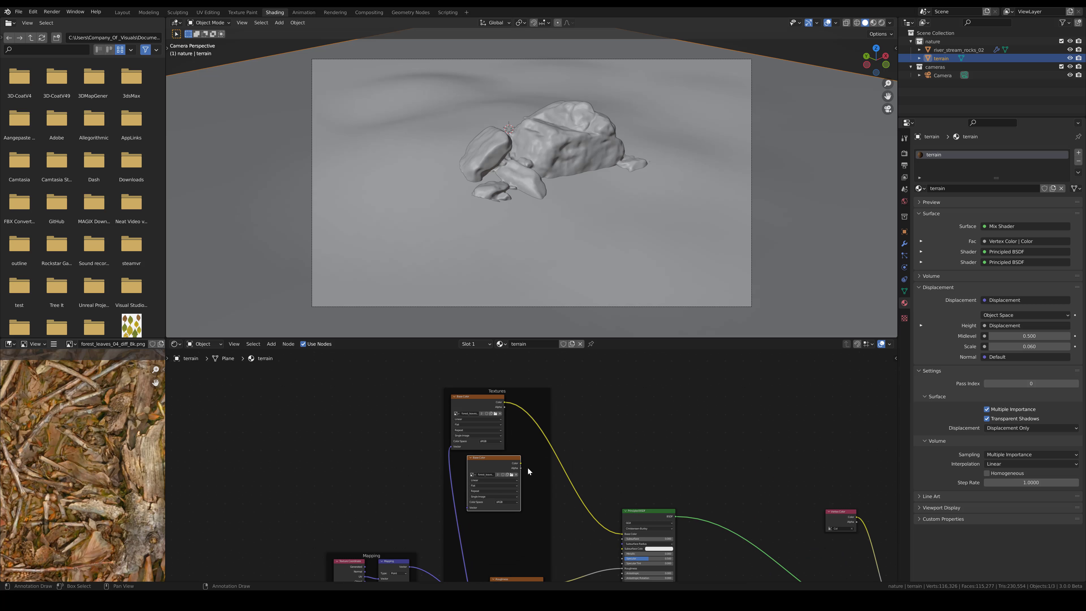
pyautogui.click(512, 475)
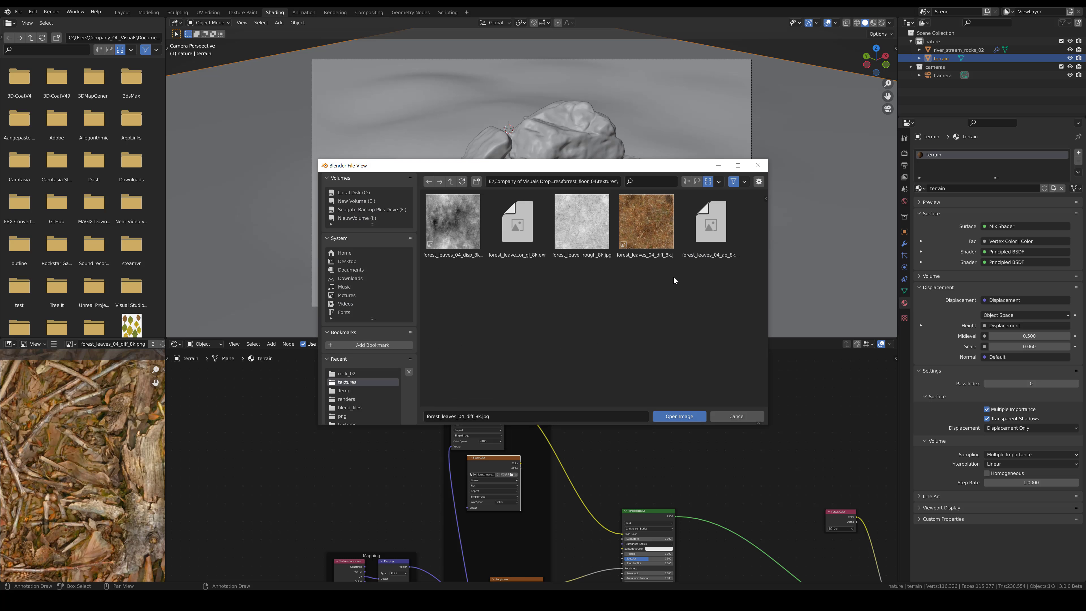
pyautogui.doubleClick(716, 237)
pyautogui.click(505, 503)
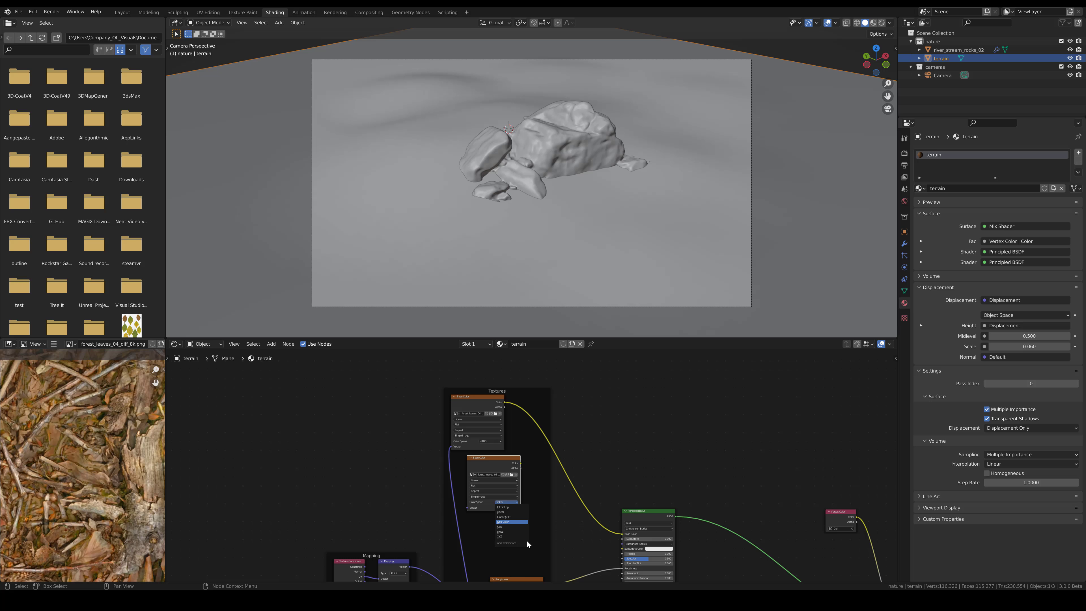
pyautogui.click(523, 520)
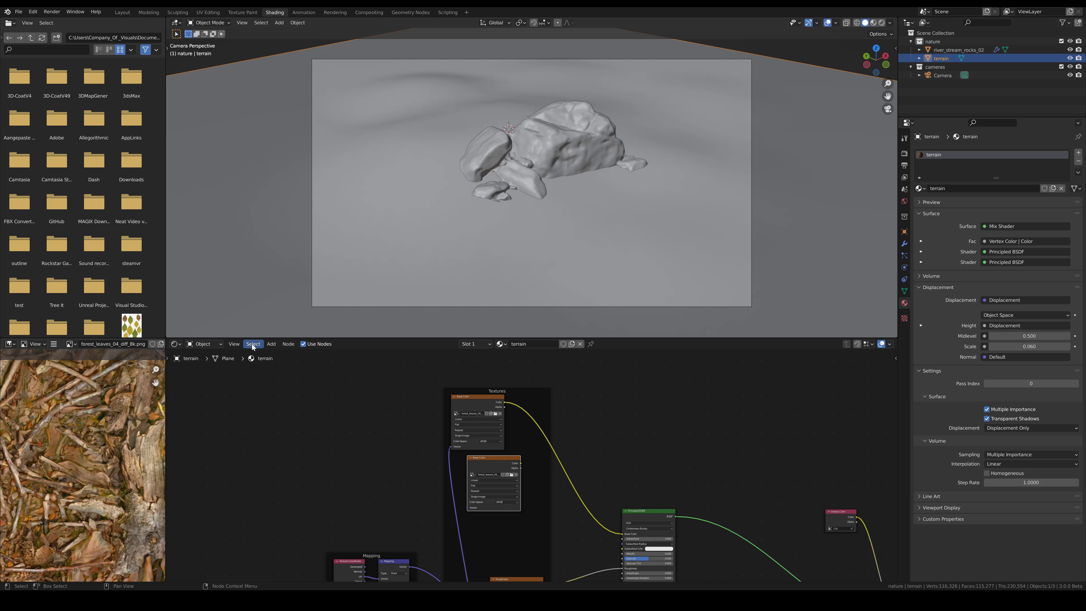
# Insert a MixRGB node on the link between the leaf base color texture and the Principled BSDF
pyautogui.click(271, 344)
pyautogui.moveTo(285, 403)
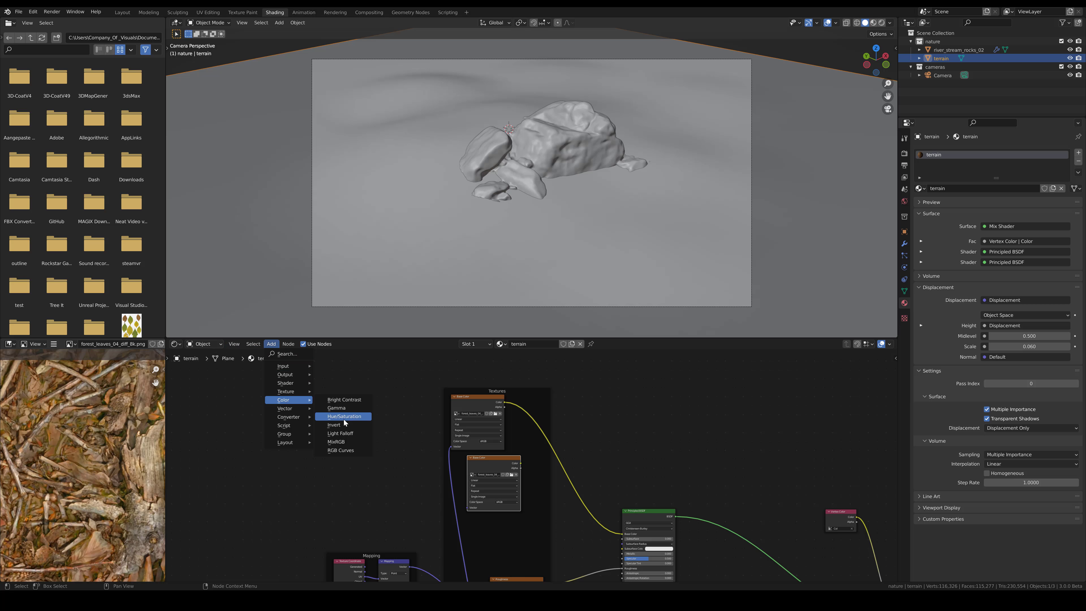
pyautogui.click(346, 441)
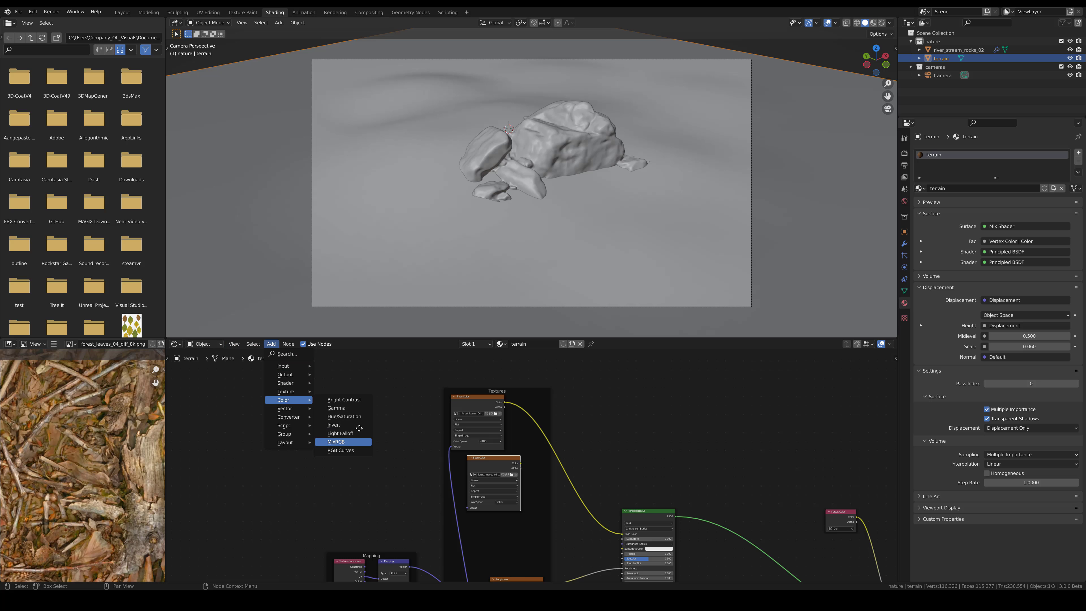
pyautogui.click(548, 436)
# Connect the leaf ambient occlusion texture's Color output to the Mix node's Color2 input and set the blend mode to Multiply
pyautogui.click(524, 470)
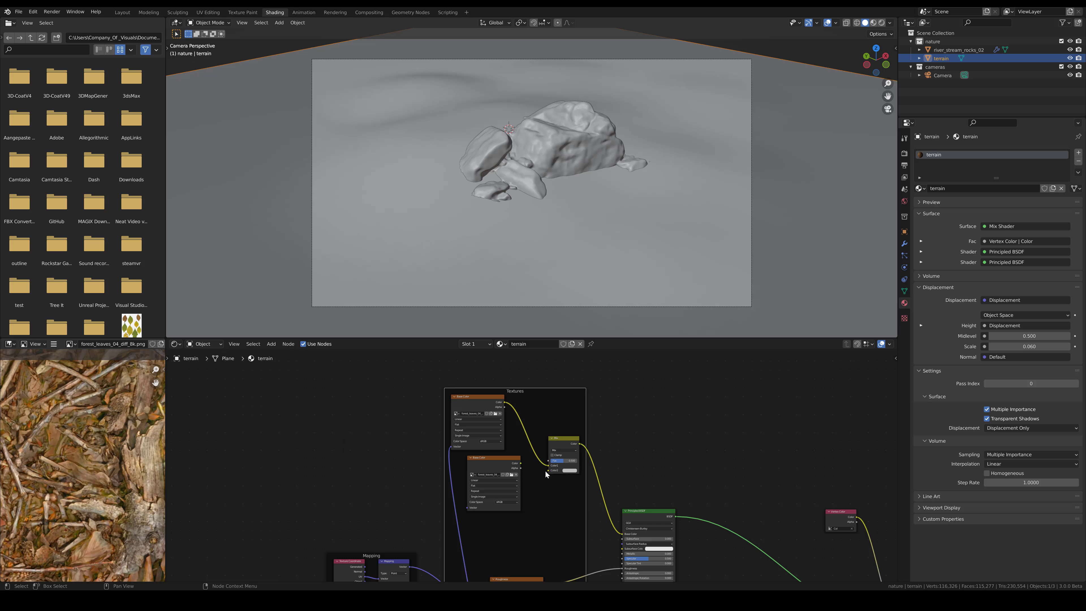
pyautogui.moveTo(521, 463); pyautogui.dragTo(548, 470)
pyautogui.click(559, 451)
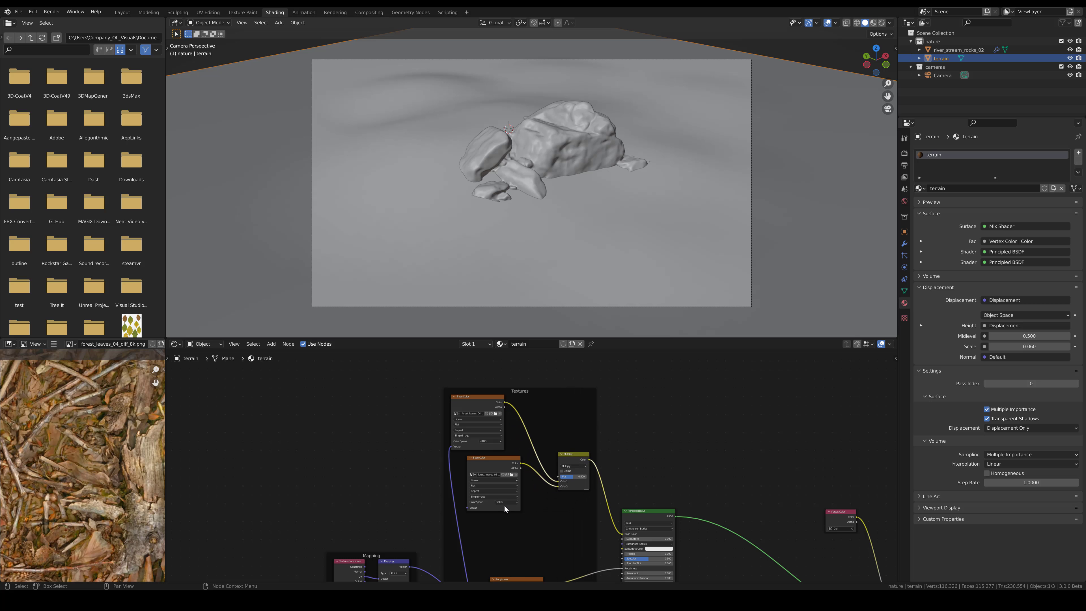
# Set the leaf ambient occlusion texture's color space to Non-Color and the Multiply node's factor to 1
pyautogui.click(503, 503)
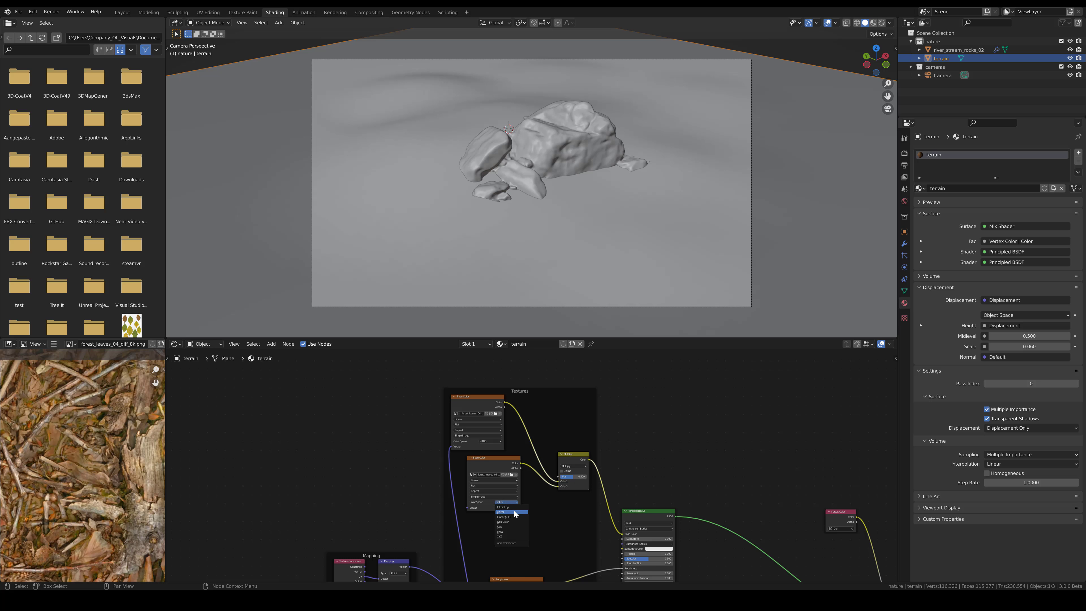
pyautogui.click(513, 522)
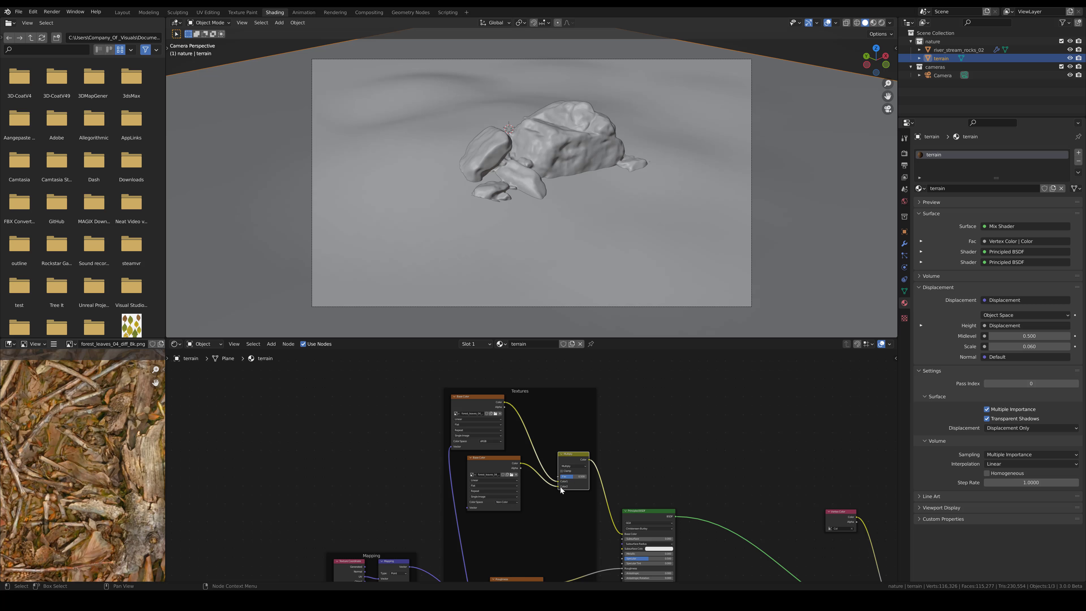
pyautogui.moveTo(573, 477); pyautogui.dragTo(595, 476)
pyautogui.scroll(-1, 571, 492)
pyautogui.scroll(-2, 578, 246)
pyautogui.scroll(2, 577, 245)
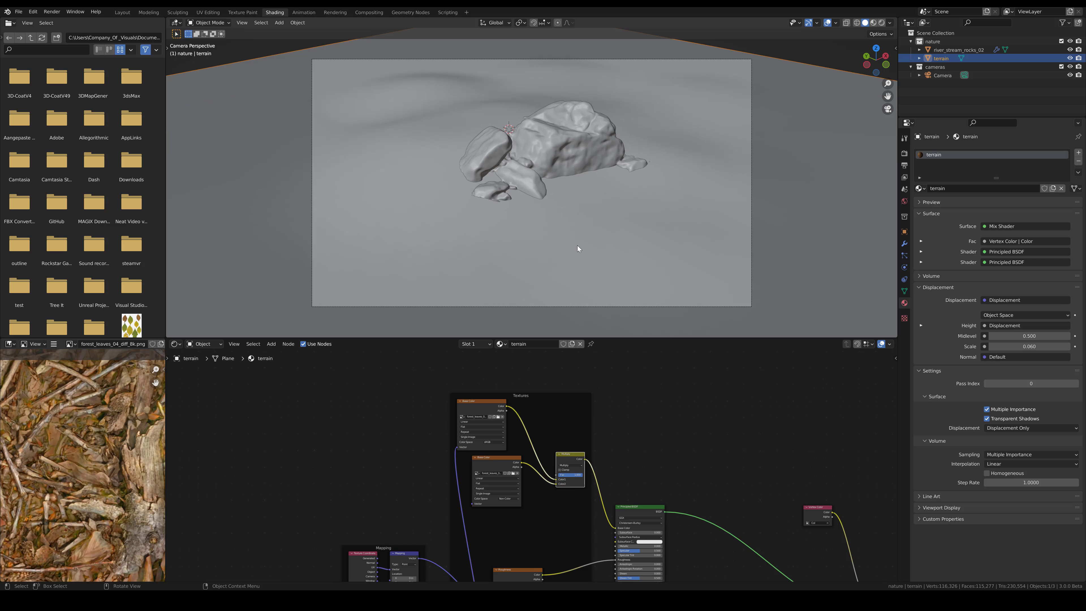
# Move the rocky ground's color texture node up in its node group and duplicate it directly below
pyautogui.scroll(-3, 619, 473)
pyautogui.moveTo(619, 474); pyautogui.dragTo(684, 486, button='middle')
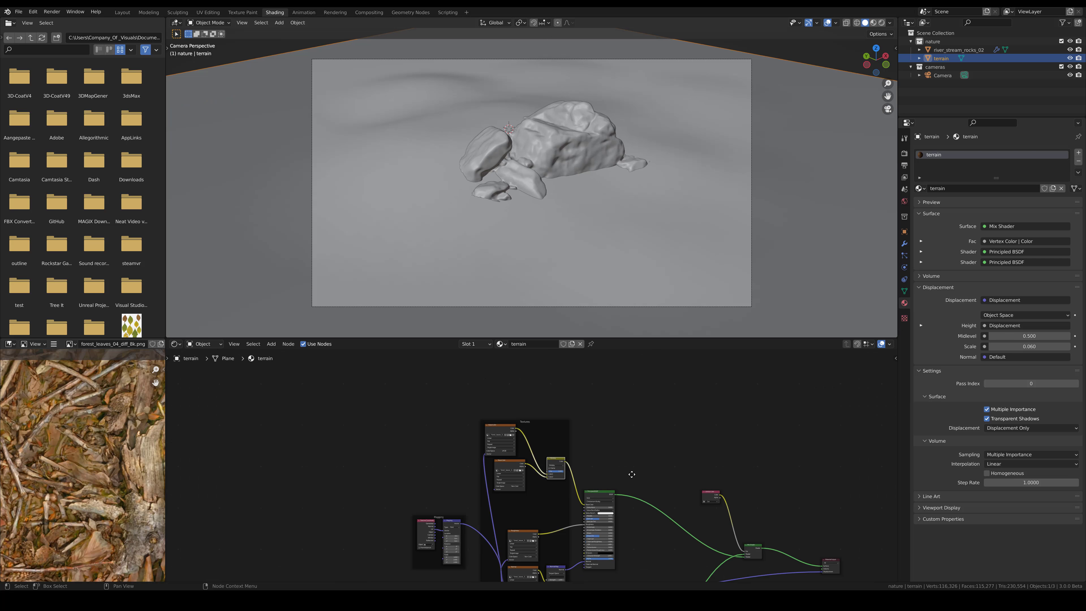
pyautogui.scroll(-3, 637, 507)
pyautogui.keyDown('shift'); pyautogui.scroll(-2, 643, 541); pyautogui.keyUp('shift')
pyautogui.moveTo(641, 546); pyautogui.dragTo(458, 411)
pyautogui.scroll(3, 526, 419)
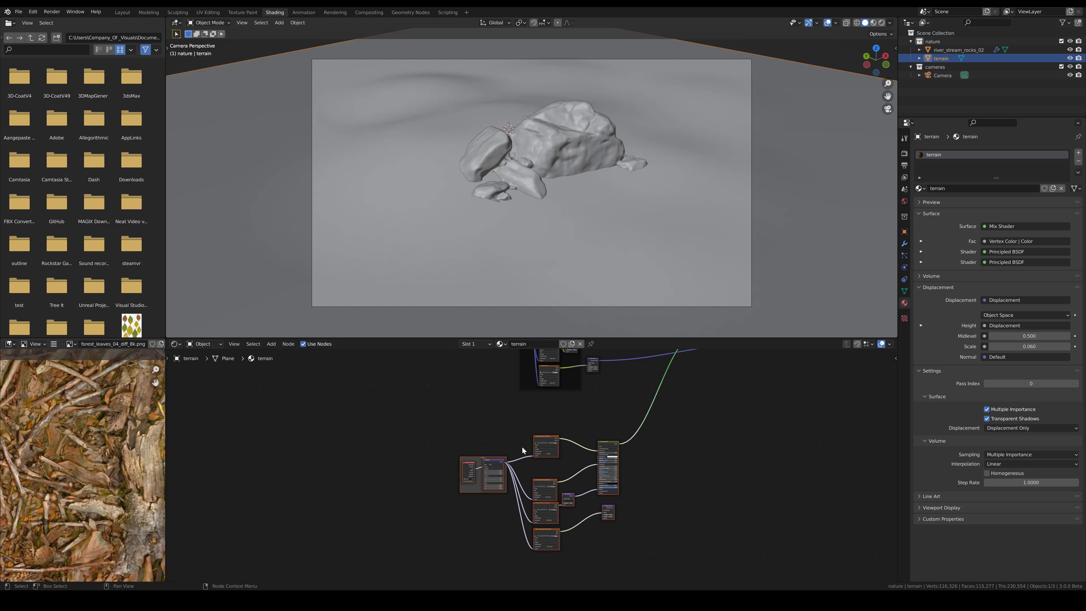
pyautogui.click(561, 428)
pyautogui.moveTo(559, 429); pyautogui.dragTo(554, 386)
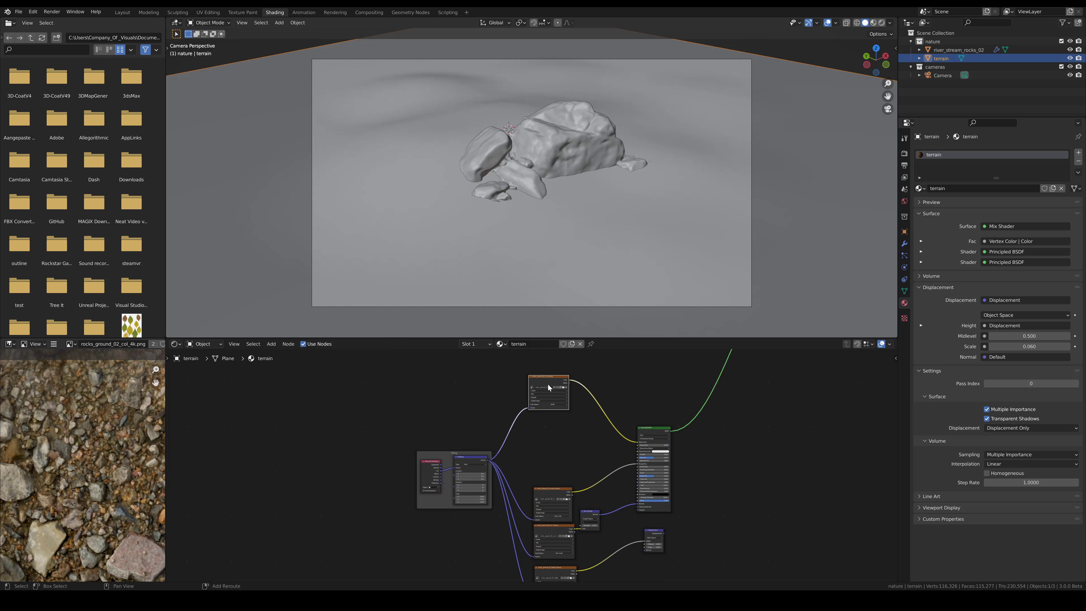
pyautogui.hotkey('shift', 'd')
pyautogui.click(554, 421)
# Insert a MixRGB node on the link between the rocky ground's color texture and its Principled BSDF
pyautogui.click(271, 344)
pyautogui.moveTo(285, 400)
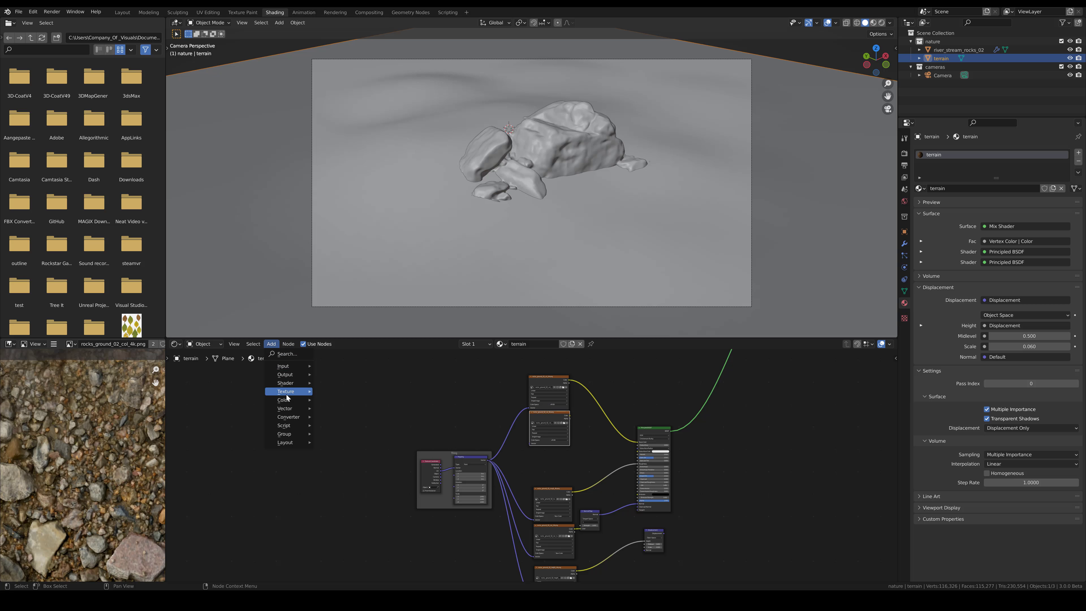
pyautogui.click(343, 441)
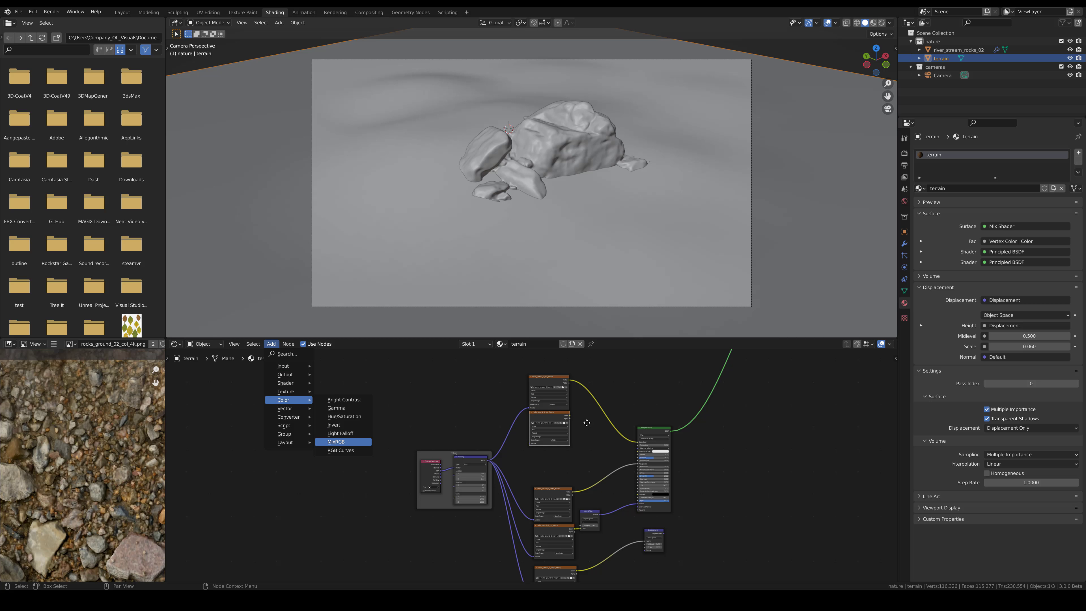
pyautogui.click(592, 397)
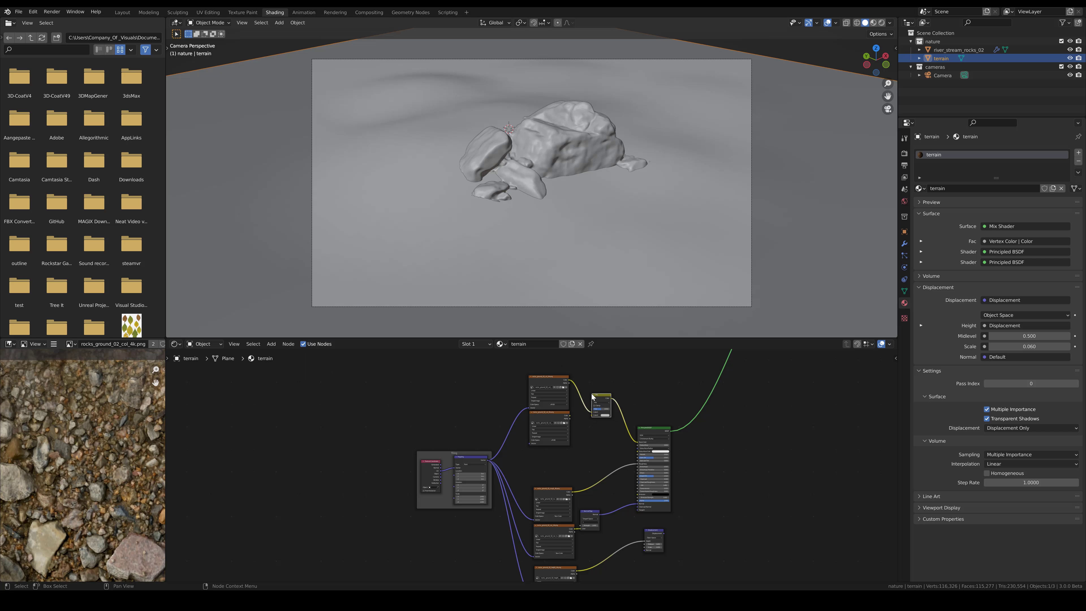
# Load the rocks_ground_02_ao image into the duplicated texture node and set its color space to Non-Color
pyautogui.scroll(1, 565, 434)
pyautogui.click(571, 411)
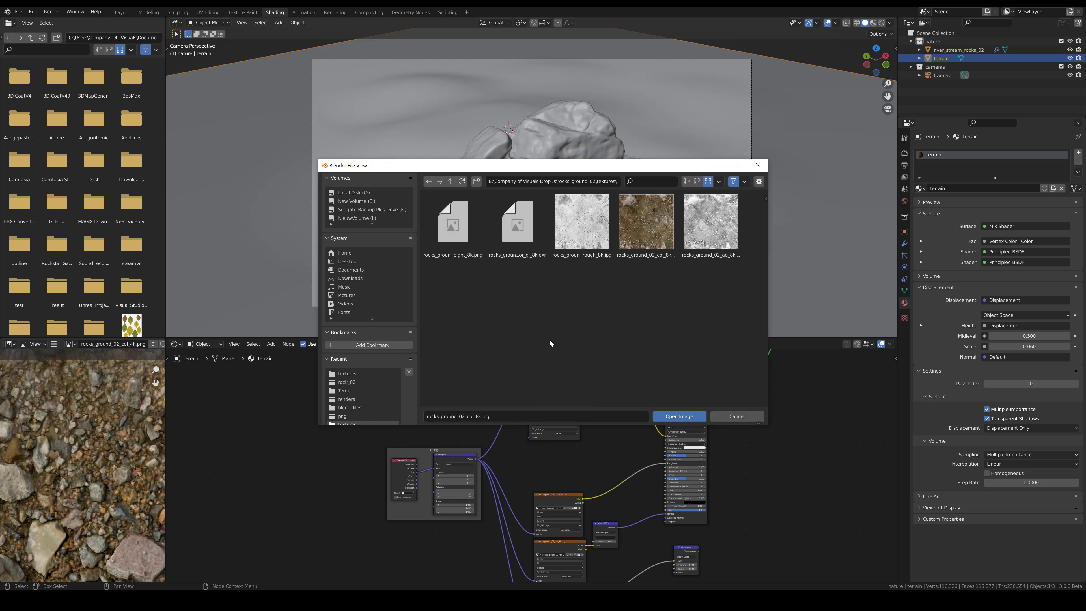
pyautogui.doubleClick(709, 231)
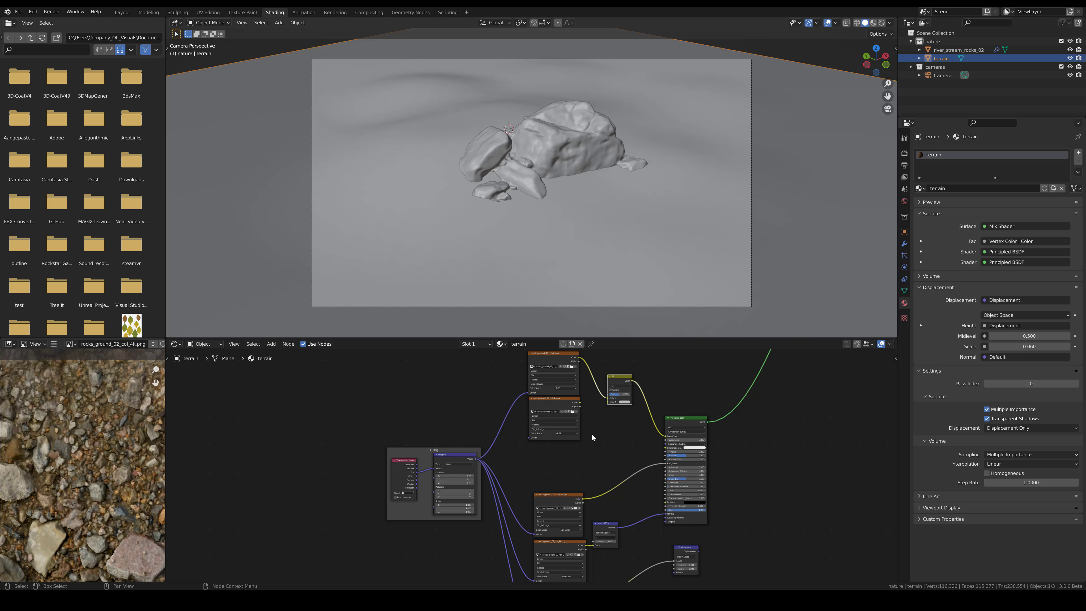
pyautogui.scroll(3, 584, 435)
pyautogui.moveTo(617, 455); pyautogui.dragTo(587, 500, button='middle')
pyautogui.scroll(2, 587, 500)
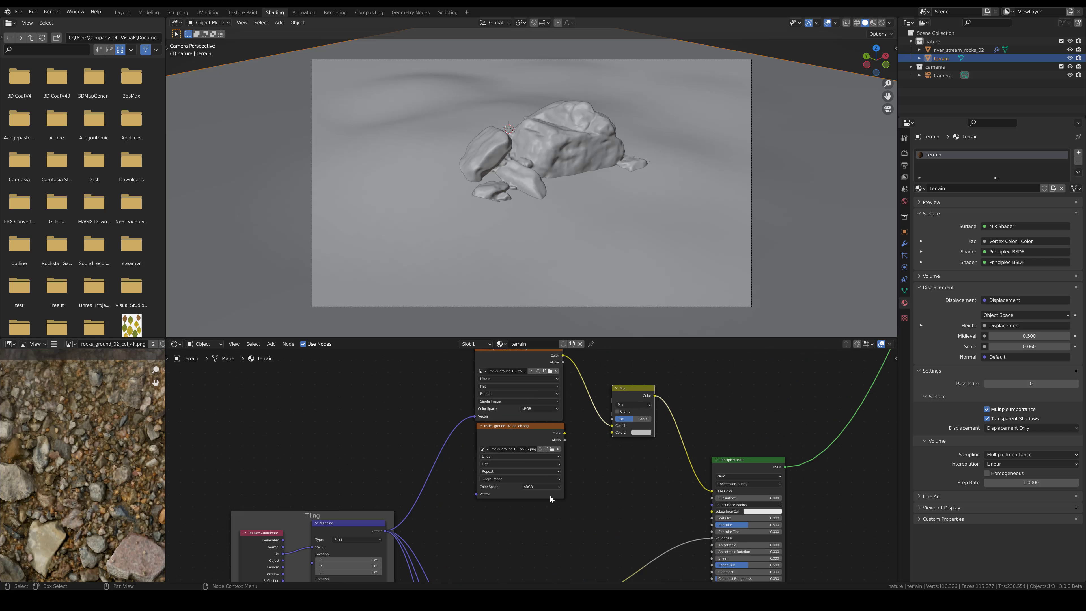
pyautogui.click(532, 487)
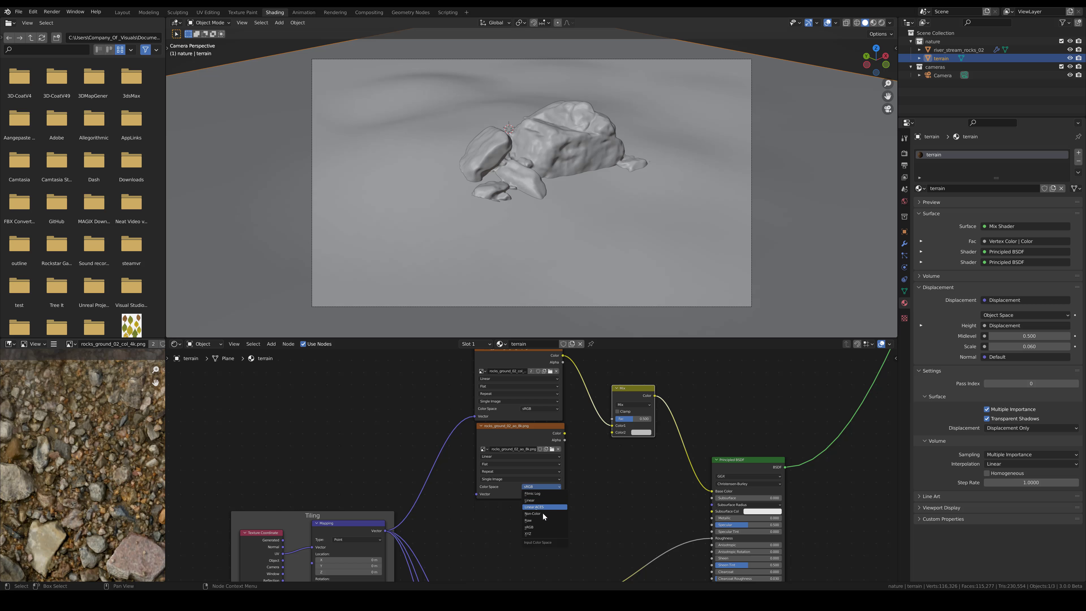
# Connect the rocky ambient occlusion texture to the Mix node's Color2 input and set the node to Multiply with a factor of 1
pyautogui.moveTo(544, 432); pyautogui.dragTo(612, 433)
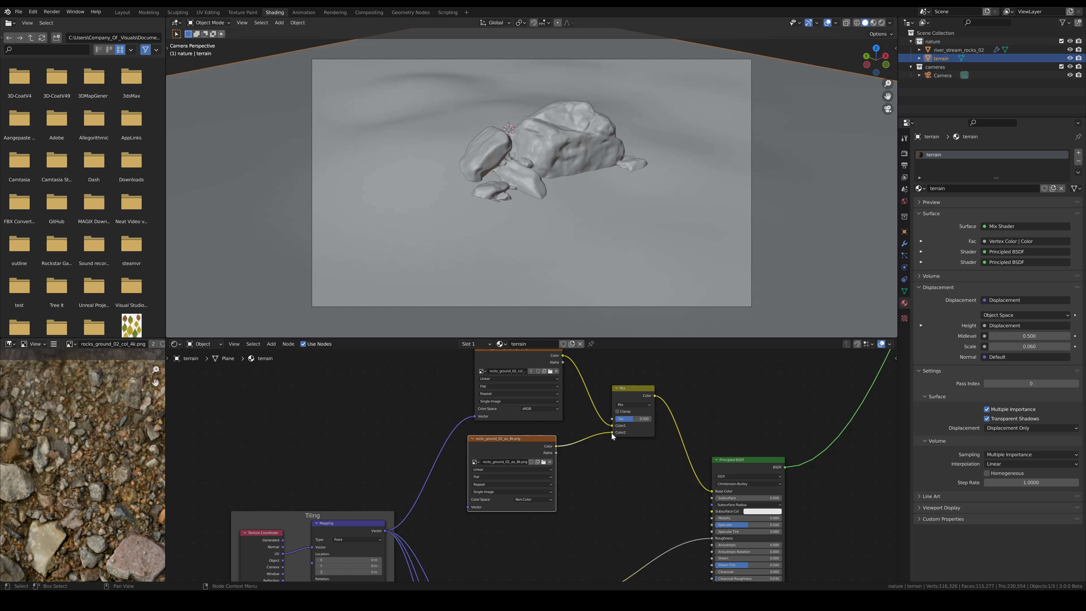
pyautogui.click(632, 404)
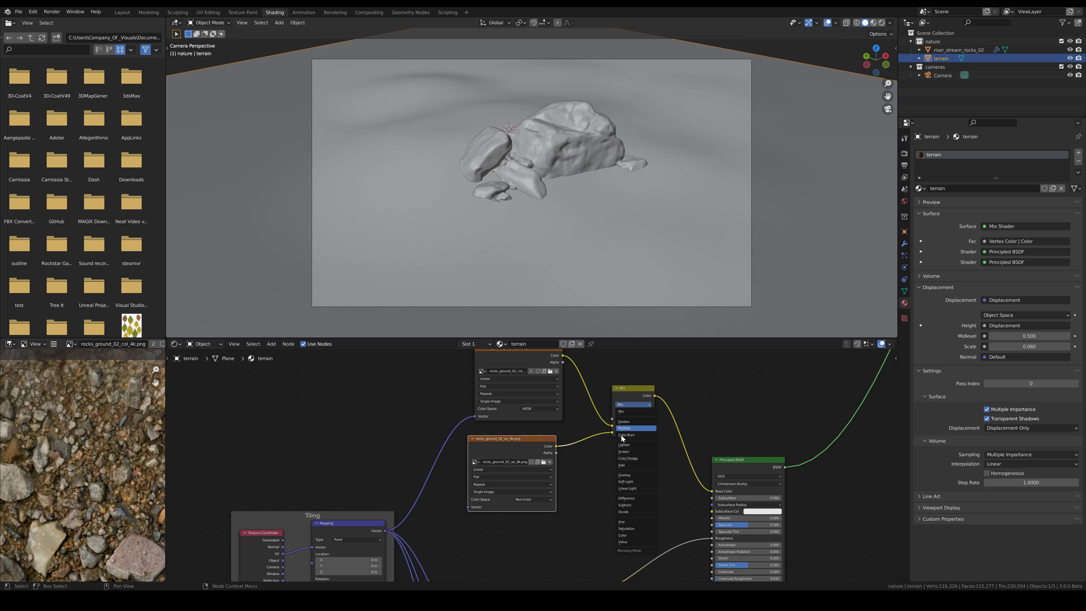
pyautogui.click(626, 429)
pyautogui.moveTo(639, 420); pyautogui.dragTo(657, 421)
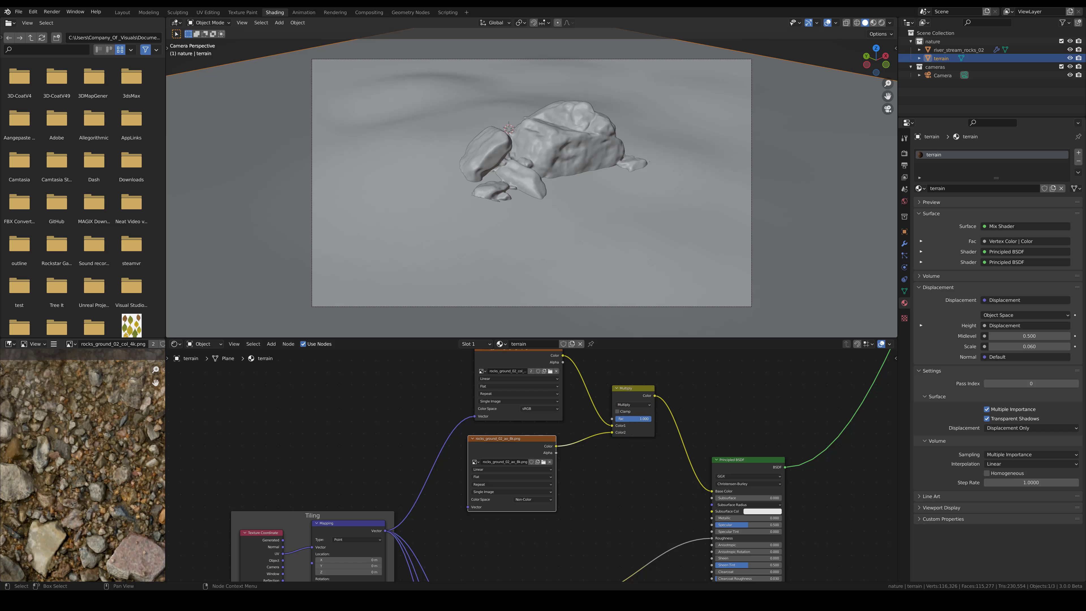
# Preview the rocks and the blended terrain material in Rendered viewport shading, and return the viewport to Solid shading
pyautogui.scroll(-1, 529, 474)
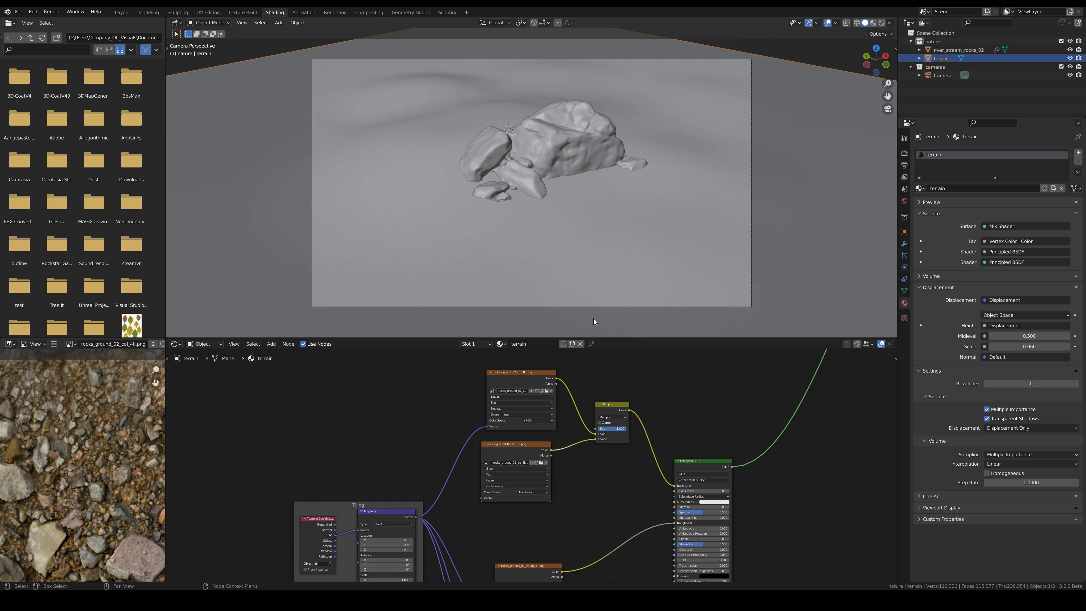
pyautogui.moveTo(592, 319); pyautogui.dragTo(592, 319, button='middle')
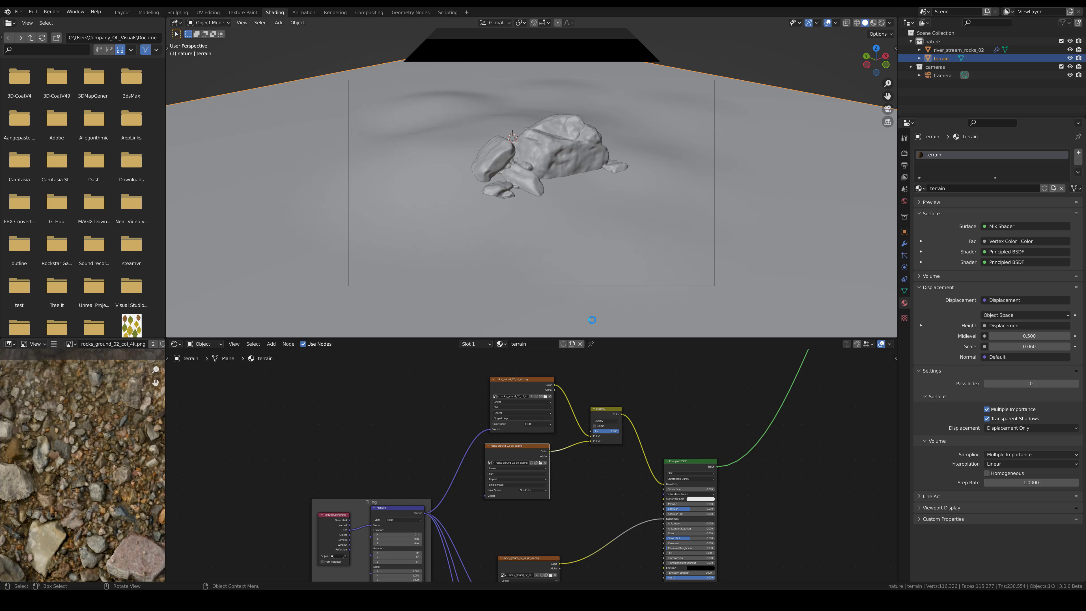
pyautogui.scroll(-2, 566, 255)
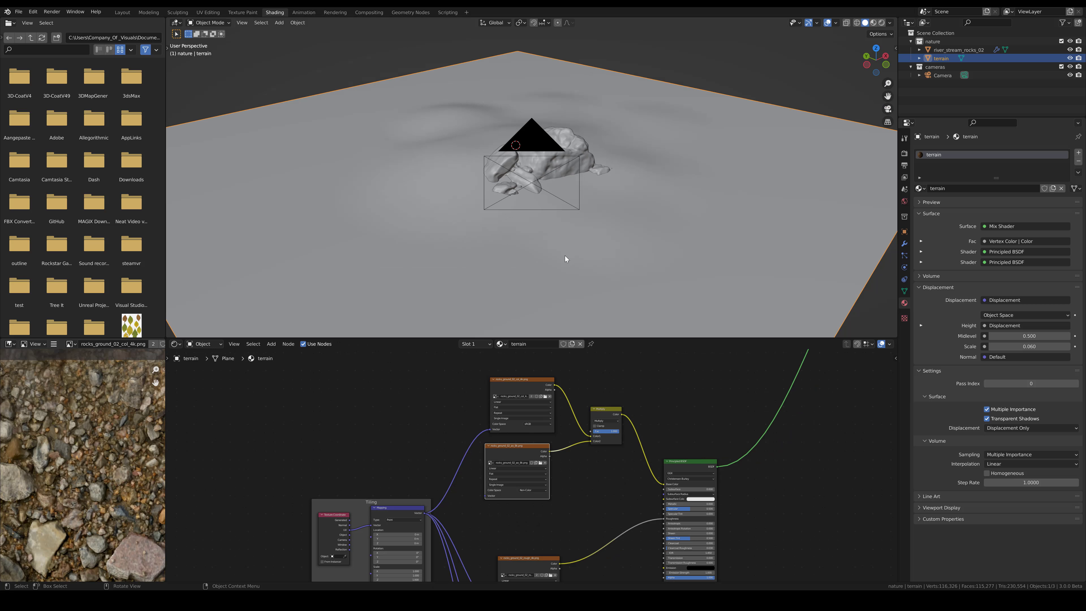
pyautogui.scroll(4, 550, 250)
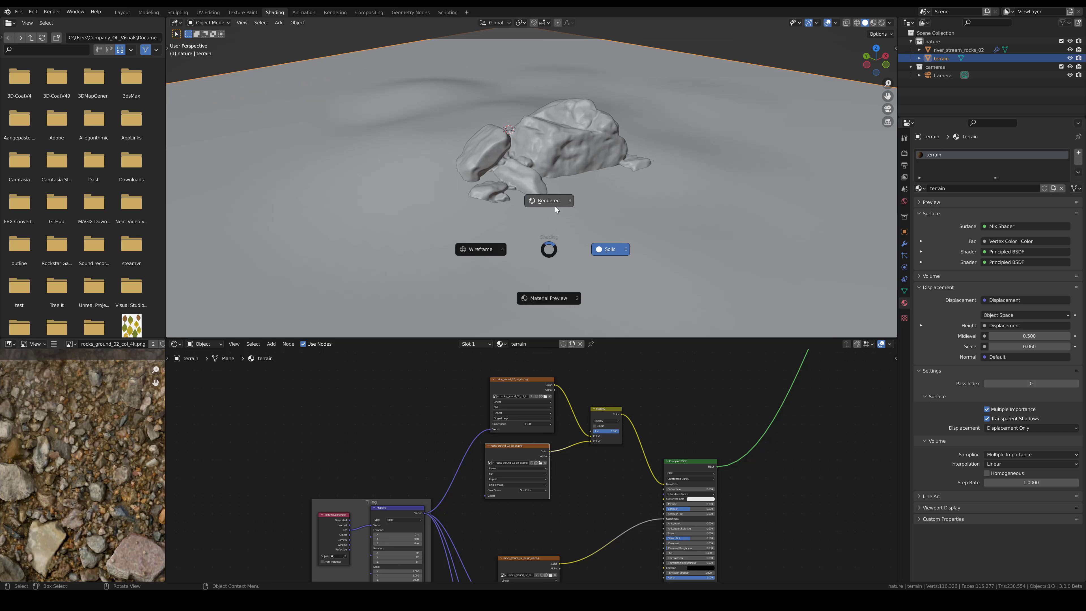
pyautogui.click(555, 207)
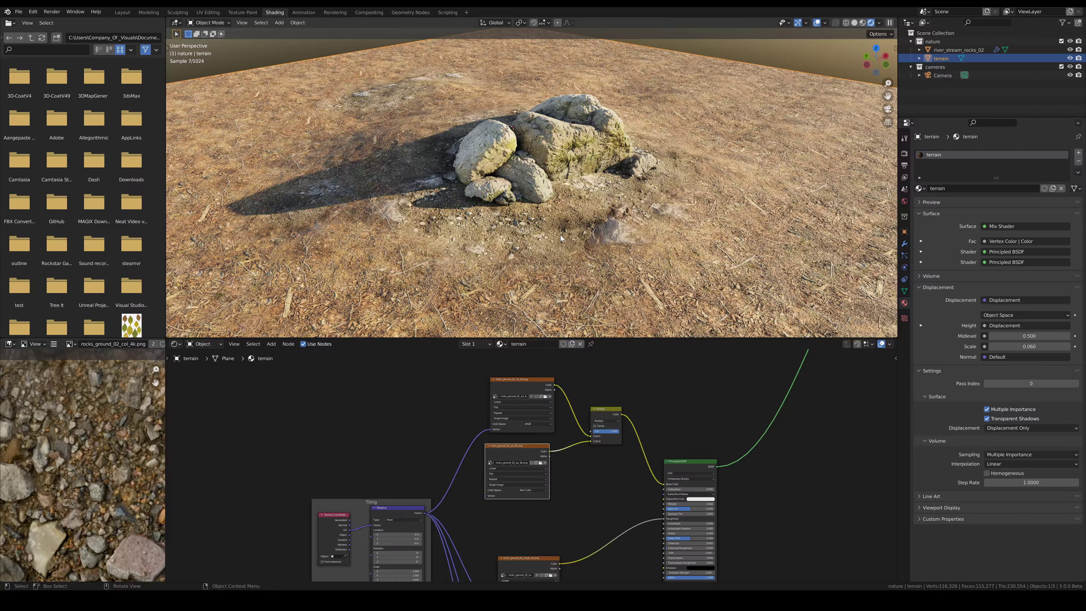
pyautogui.press('z')
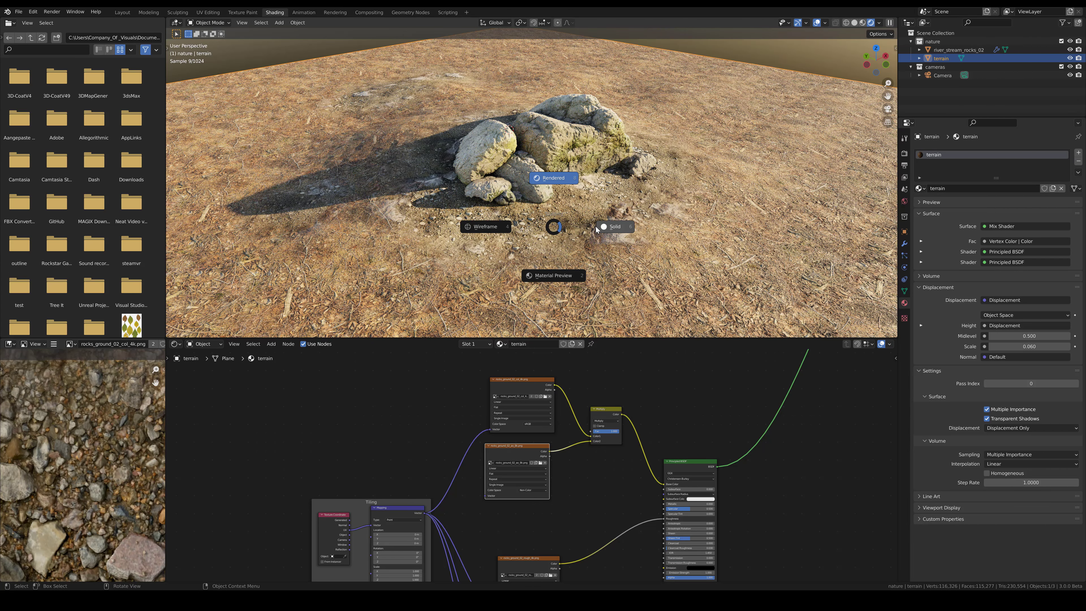
# Switch the viewport to Solid shading and select the terrain object
pyautogui.click(610, 227)
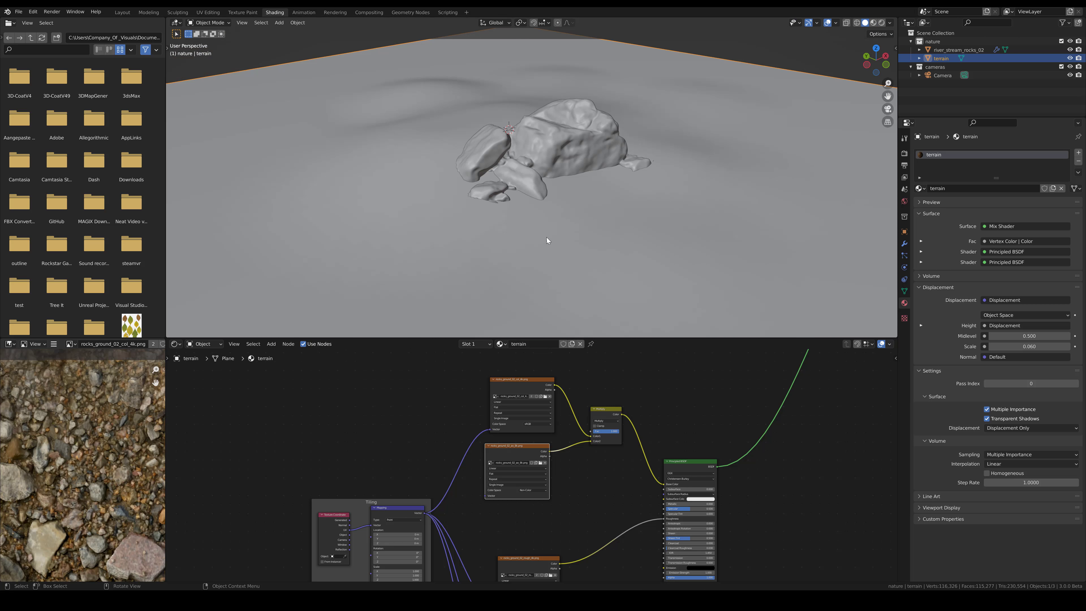
pyautogui.click(541, 150)
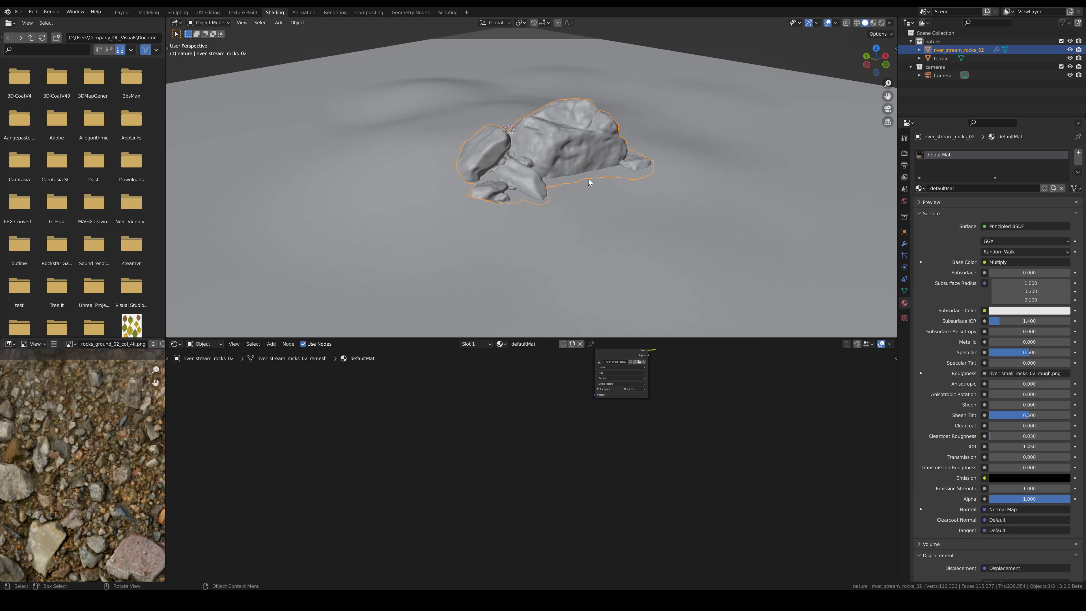
pyautogui.click(582, 269)
# Delete the leftover Displacement node from the rocks_ground_02 texture group in the terrain material
pyautogui.scroll(-3, 691, 502)
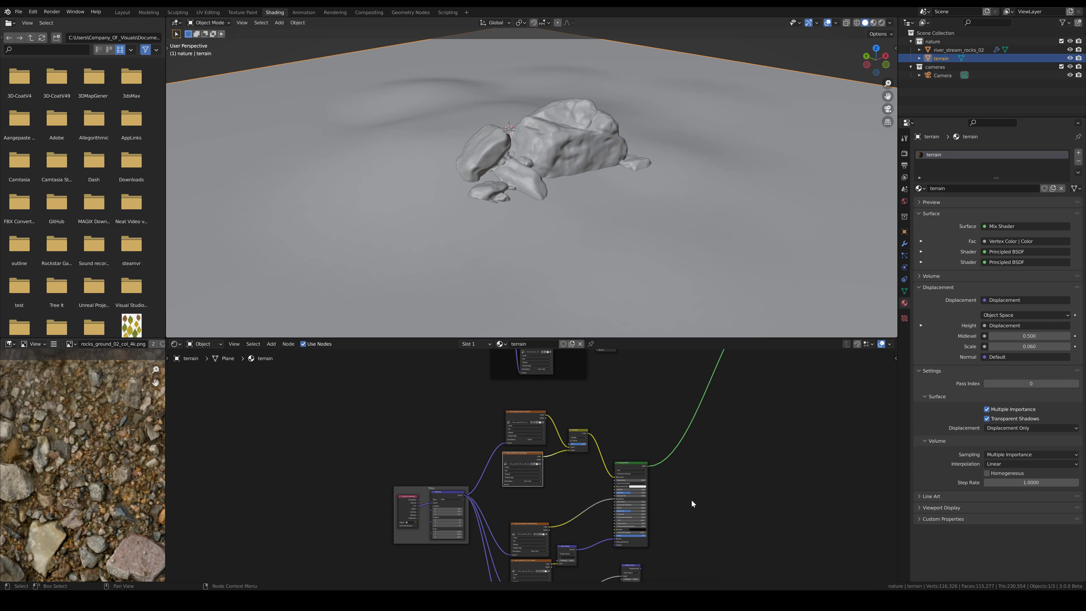
pyautogui.moveTo(694, 495); pyautogui.dragTo(633, 459, button='middle')
pyautogui.scroll(5, 544, 472)
pyautogui.moveTo(539, 503); pyautogui.dragTo(590, 508)
pyautogui.press('Delete')
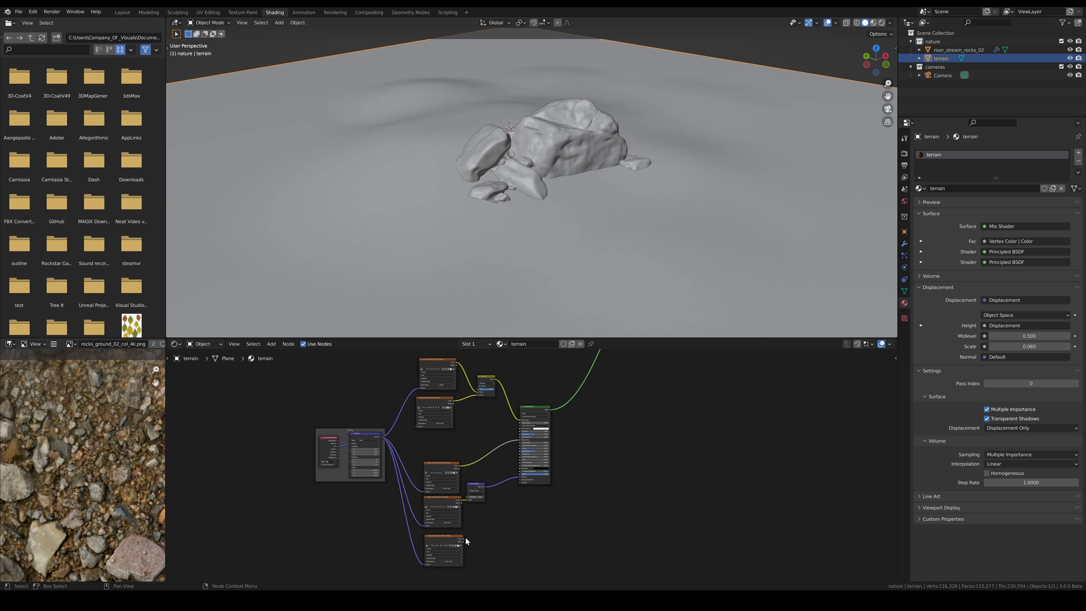
# Move the upper texture group's Displacement node into the open space nearer the Material Output node
pyautogui.click(452, 539)
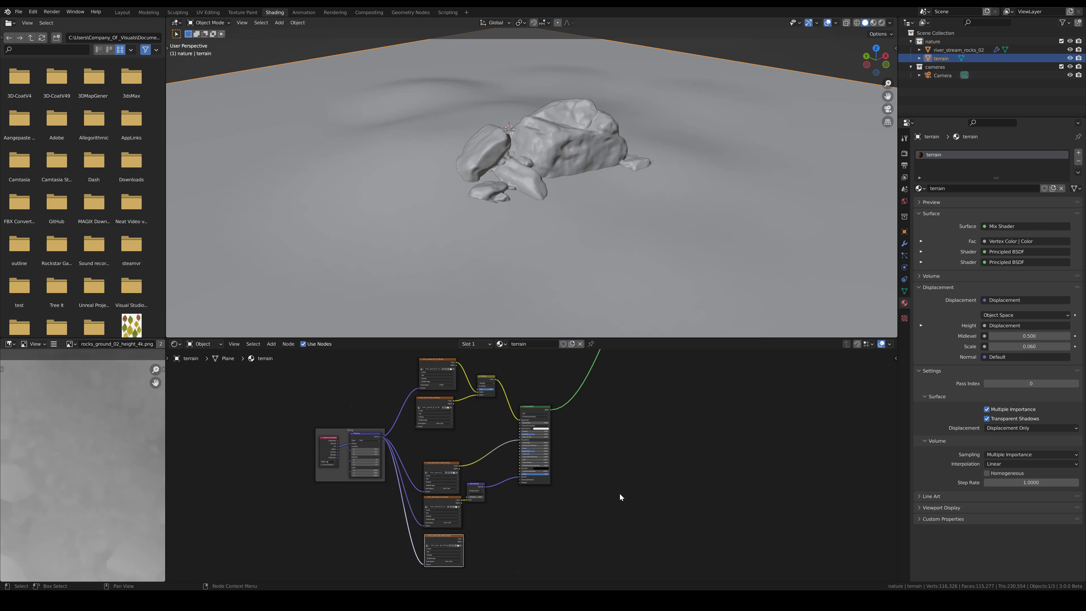
pyautogui.scroll(-3, 616, 488)
pyautogui.moveTo(607, 448); pyautogui.dragTo(587, 502, button='middle')
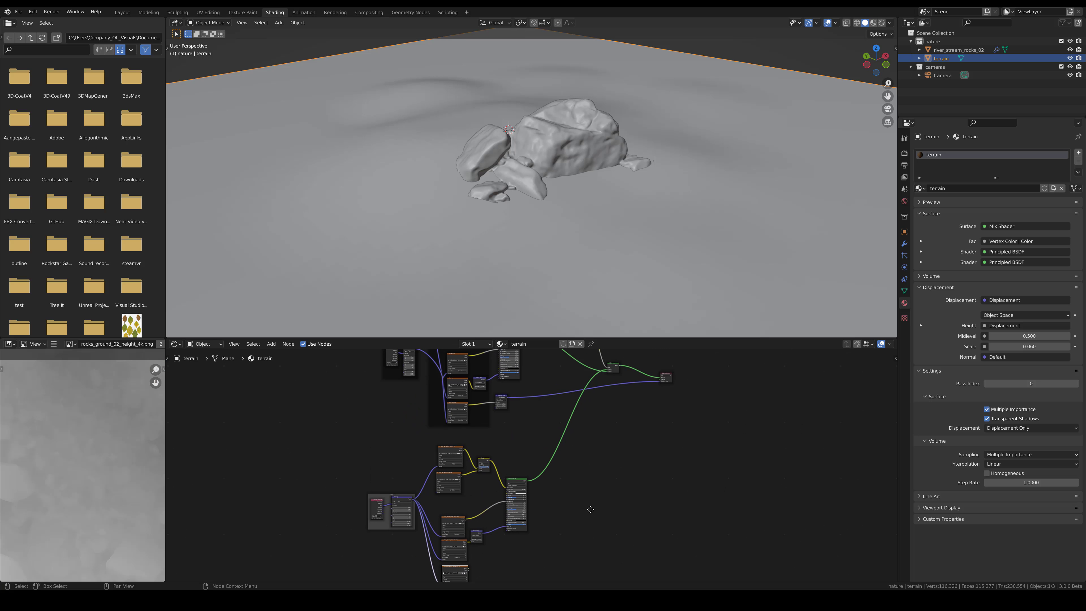
pyautogui.click(500, 399)
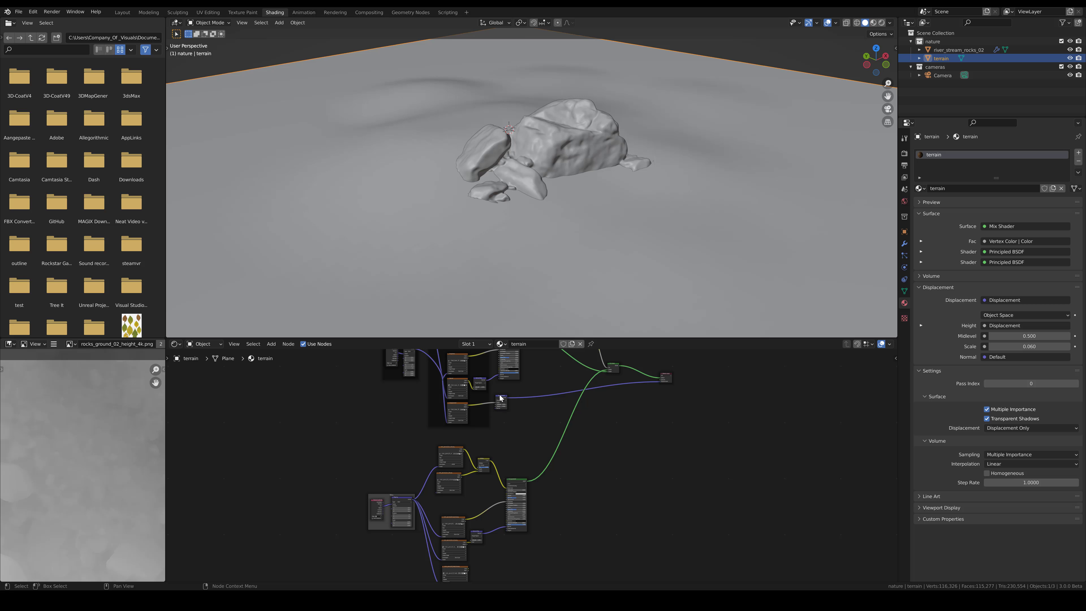
pyautogui.scroll(1, 501, 398)
pyautogui.click(493, 387)
pyautogui.moveTo(494, 387); pyautogui.dragTo(608, 414)
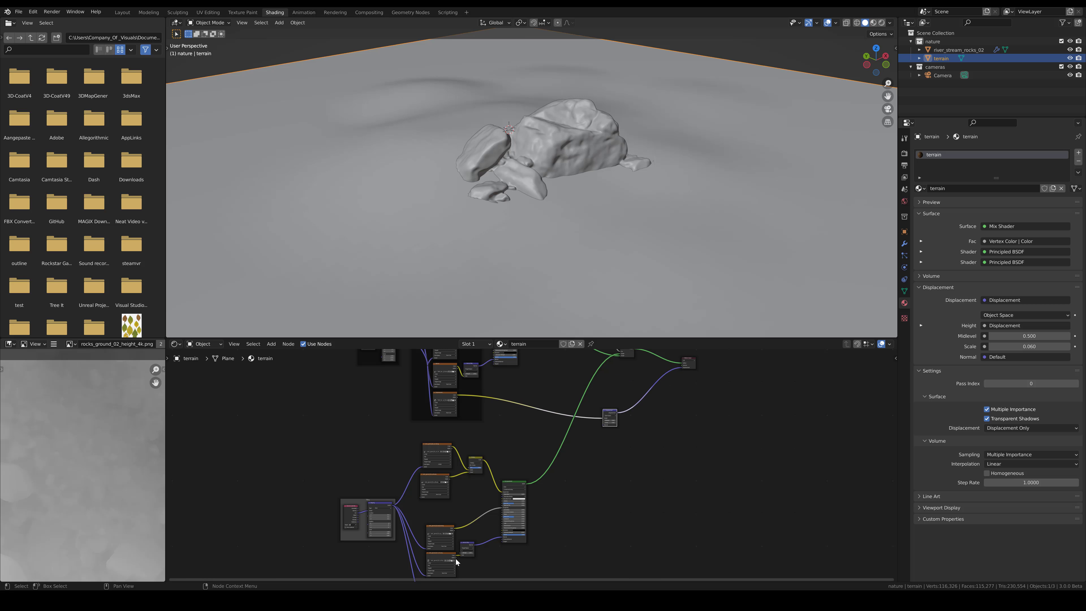
# Insert a MixRGB node on the link between the upper group's displacement texture and the Displacement node
pyautogui.moveTo(490, 552); pyautogui.dragTo(512, 492, button='middle')
pyautogui.click(473, 528)
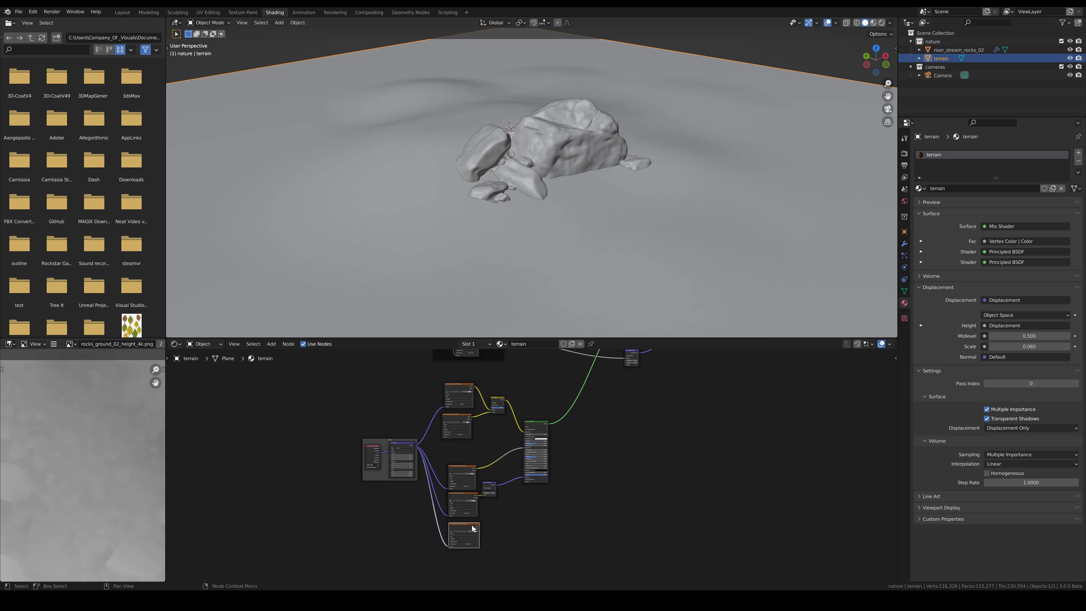
pyautogui.scroll(3, 567, 497)
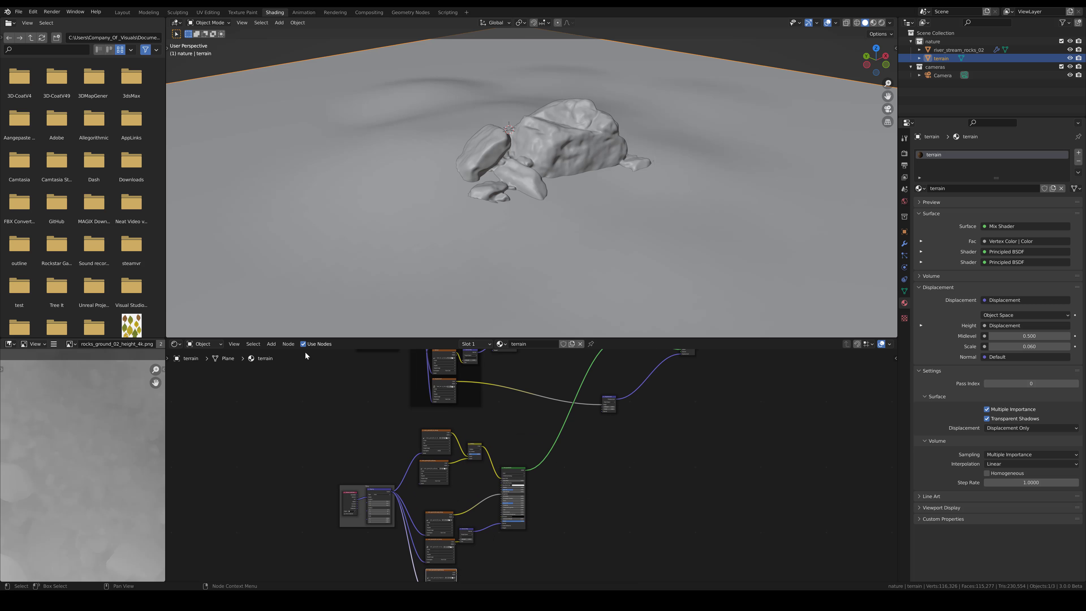
pyautogui.click(270, 345)
pyautogui.moveTo(283, 400)
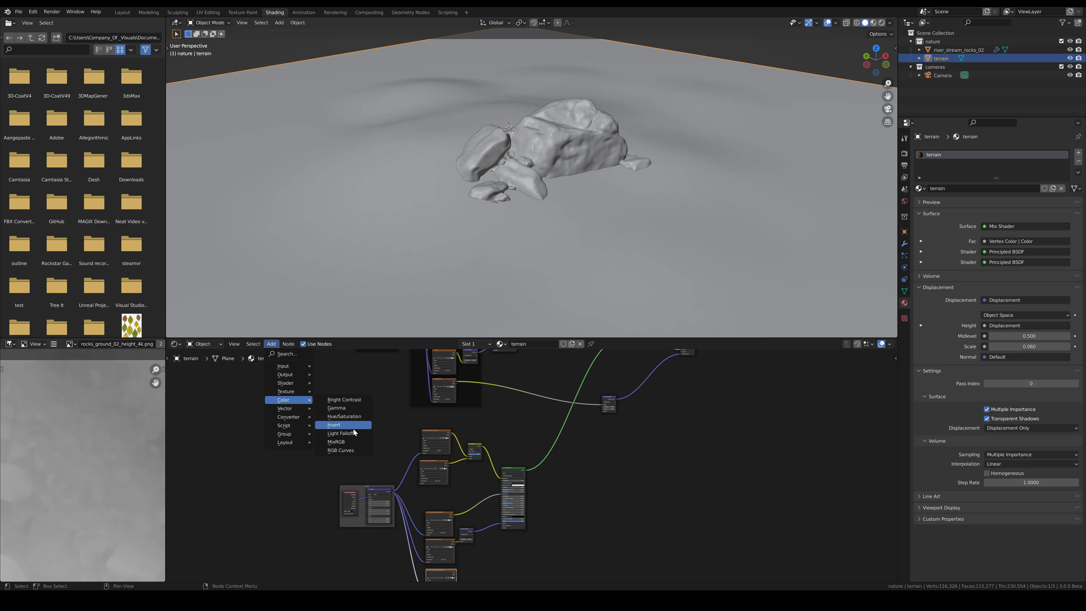
pyautogui.click(350, 442)
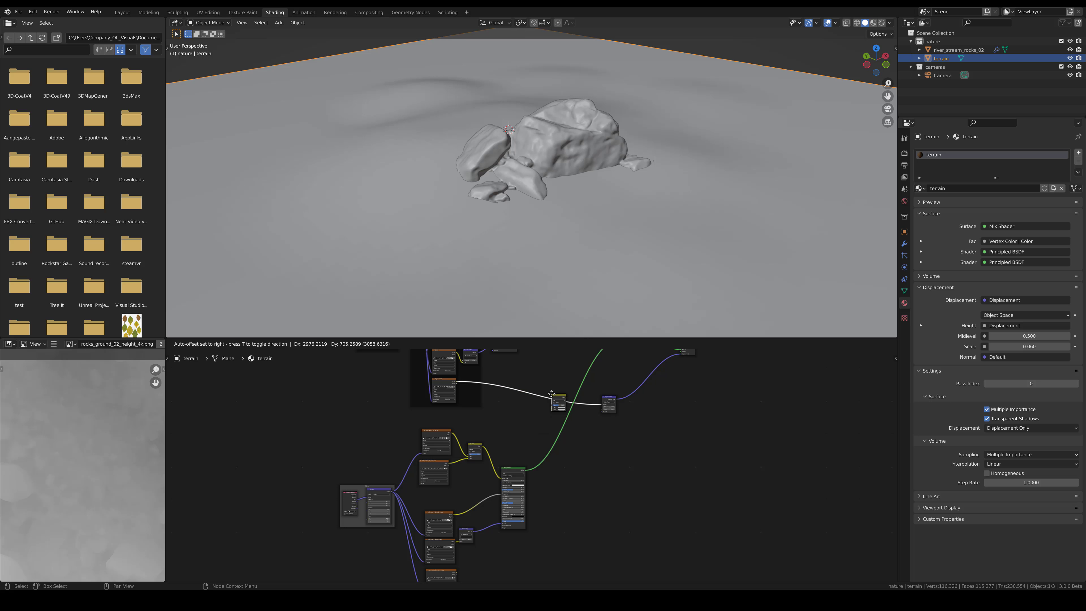
pyautogui.click(552, 394)
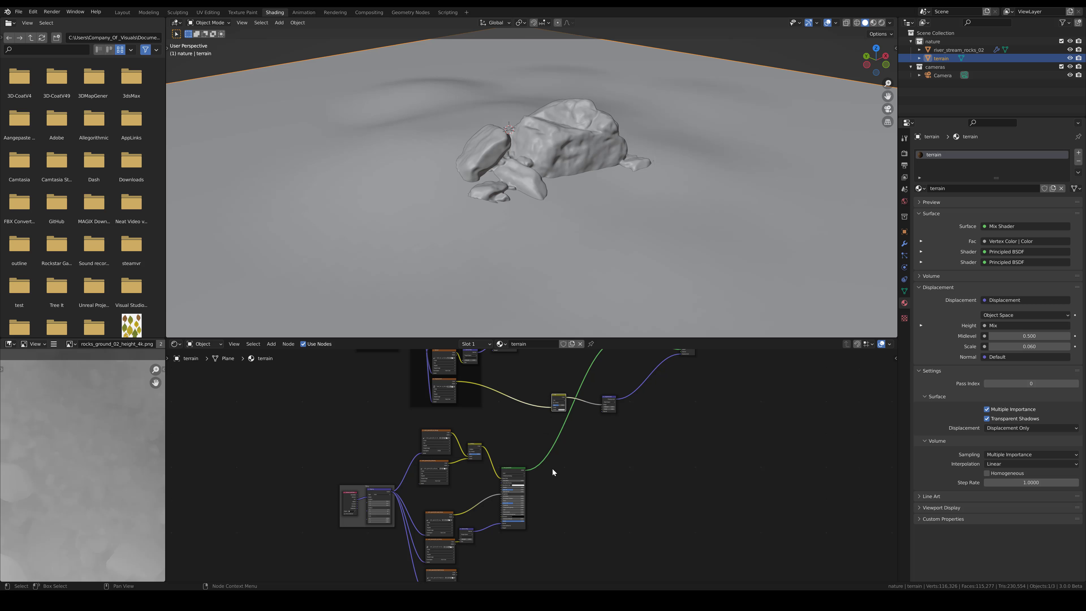
pyautogui.scroll(2, 547, 492)
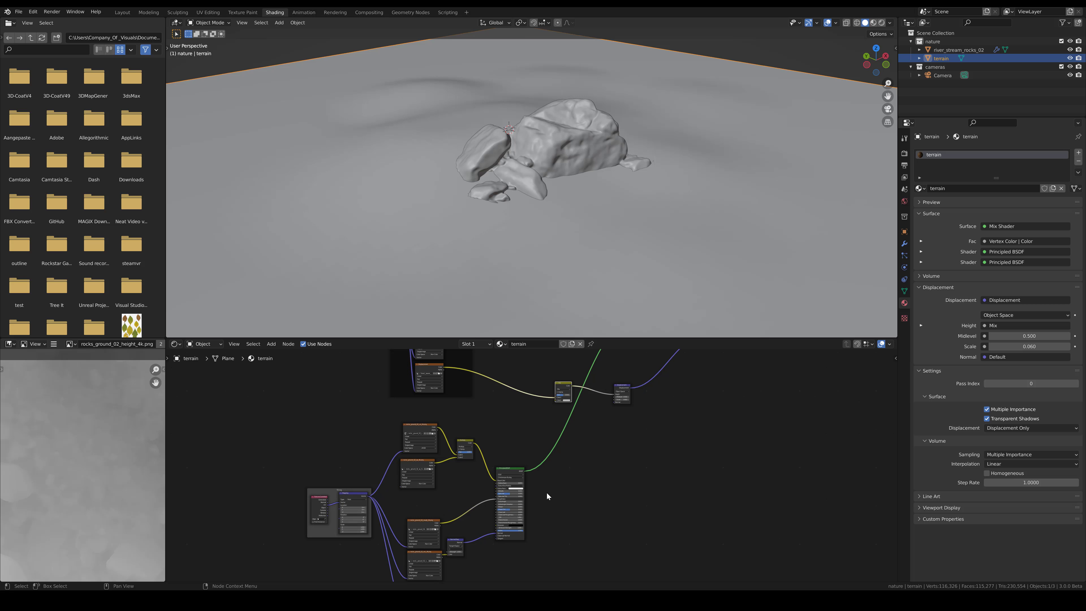
pyautogui.moveTo(571, 512); pyautogui.dragTo(606, 492, button='middle')
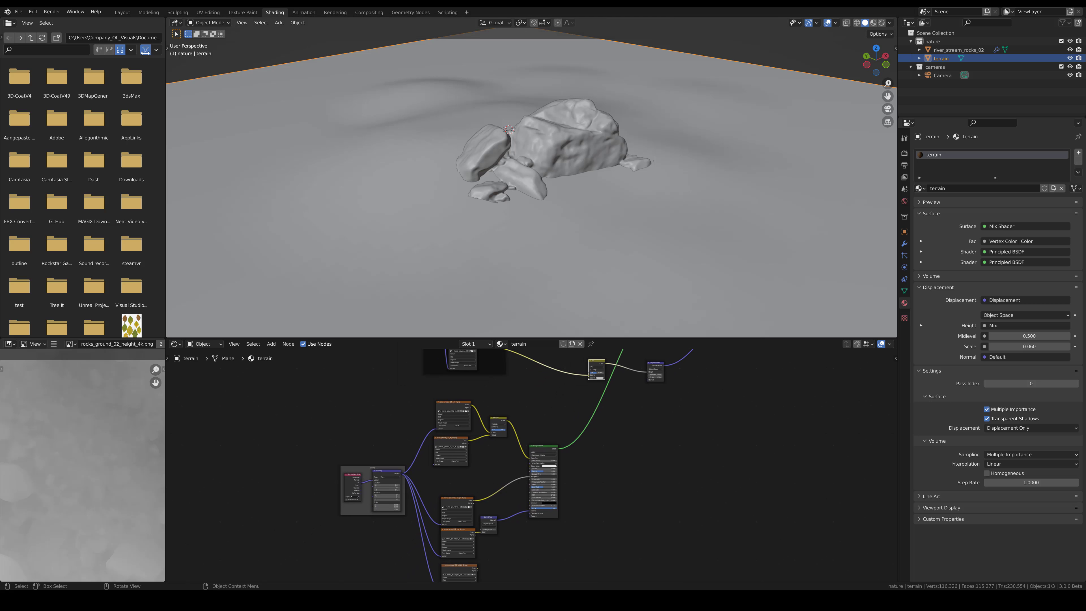
# Enlarge the interface by setting the Resolution Scale preference to about 1.39
pyautogui.click(33, 11)
pyautogui.click(70, 130)
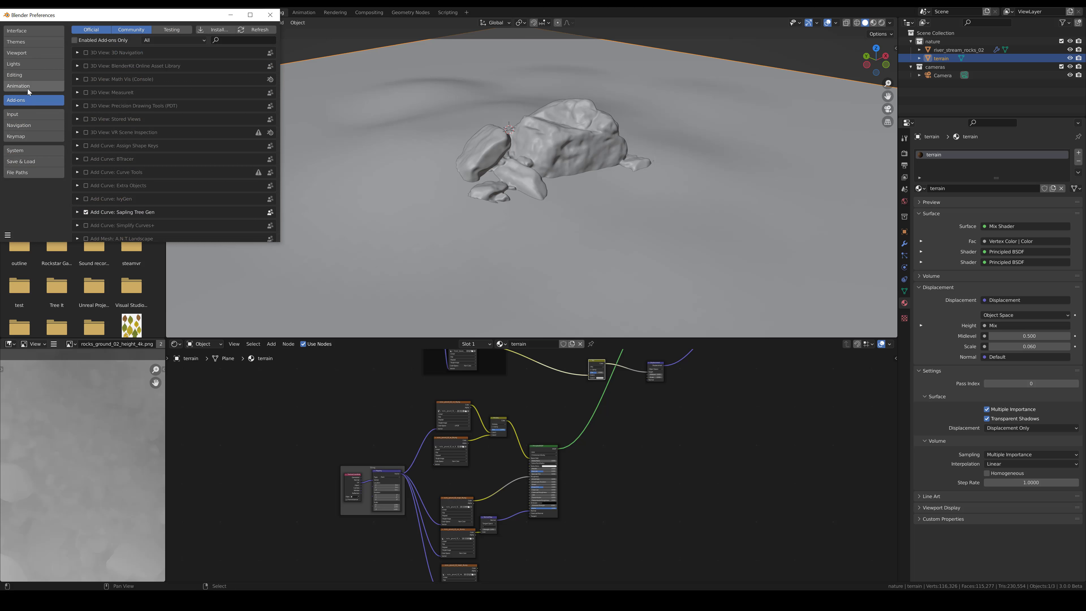
pyautogui.click(26, 32)
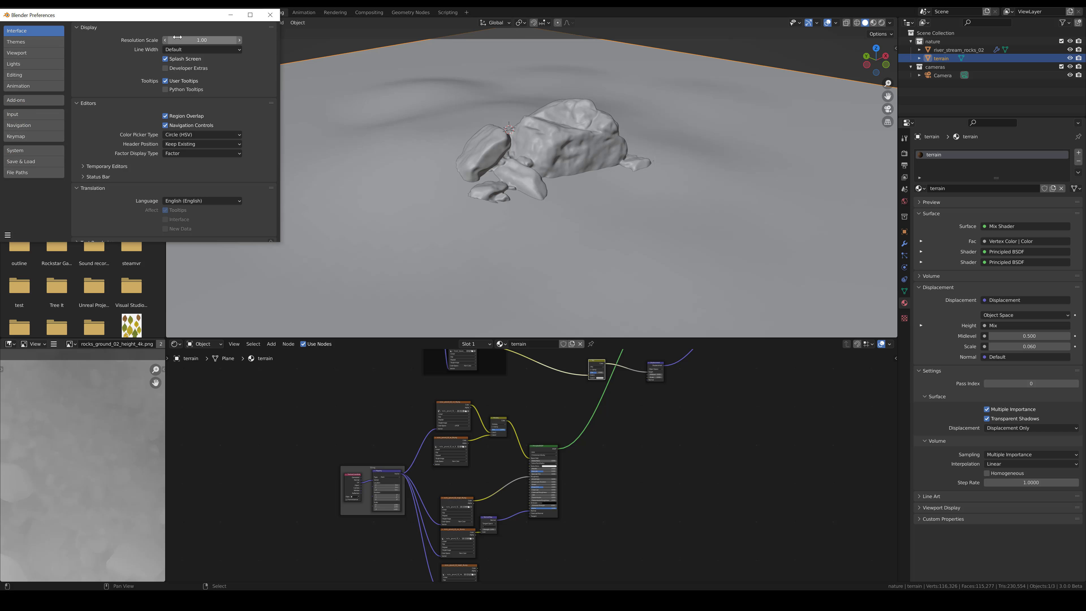
pyautogui.moveTo(185, 40); pyautogui.dragTo(227, 39)
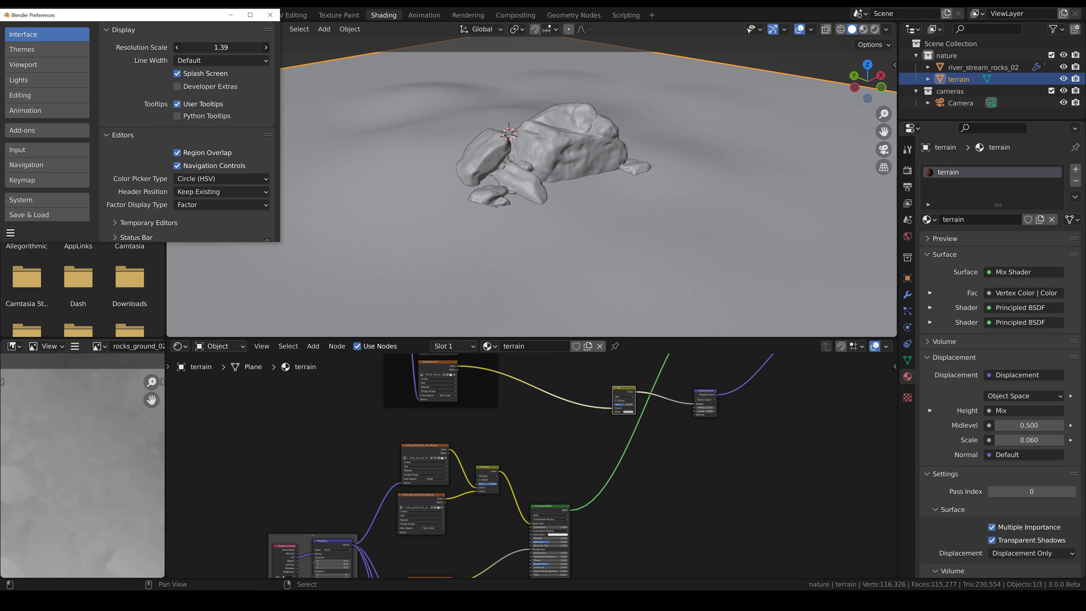
pyautogui.click(231, 14)
# Move the rocks_ground_02 height texture node beside the lower Principled BSDF and connect its Color output to the new Mix node's Color2
pyautogui.keyDown('shift'); pyautogui.moveTo(539, 436); pyautogui.dragTo(537, 399, button='middle'); pyautogui.keyUp('shift')
pyautogui.scroll(-2, 568, 445)
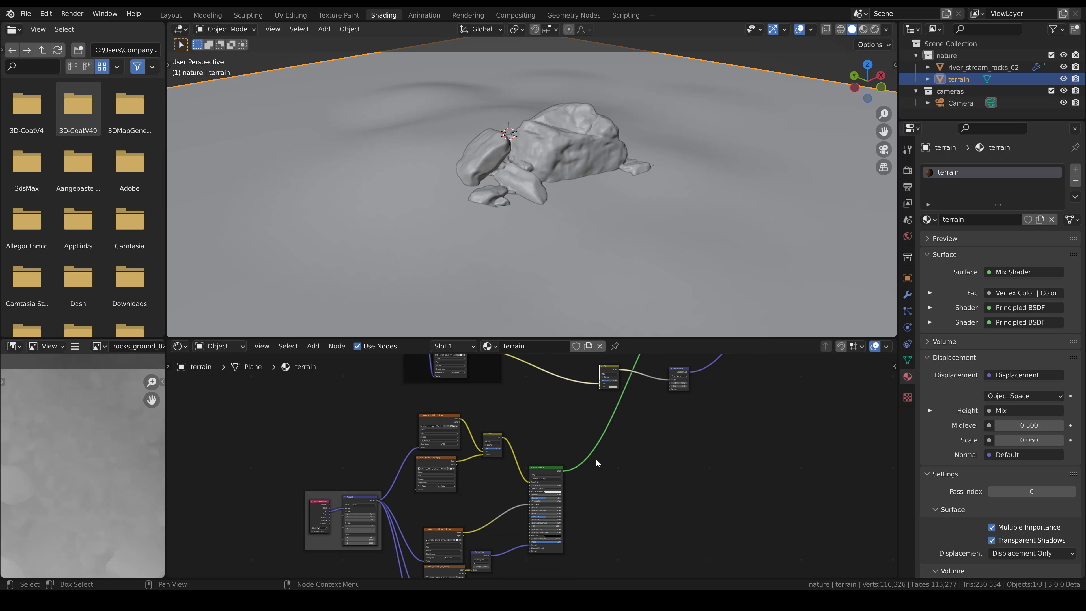
pyautogui.moveTo(615, 461); pyautogui.dragTo(599, 433, button='middle')
pyautogui.scroll(-3, 536, 533)
pyautogui.moveTo(553, 540); pyautogui.dragTo(549, 490, button='middle')
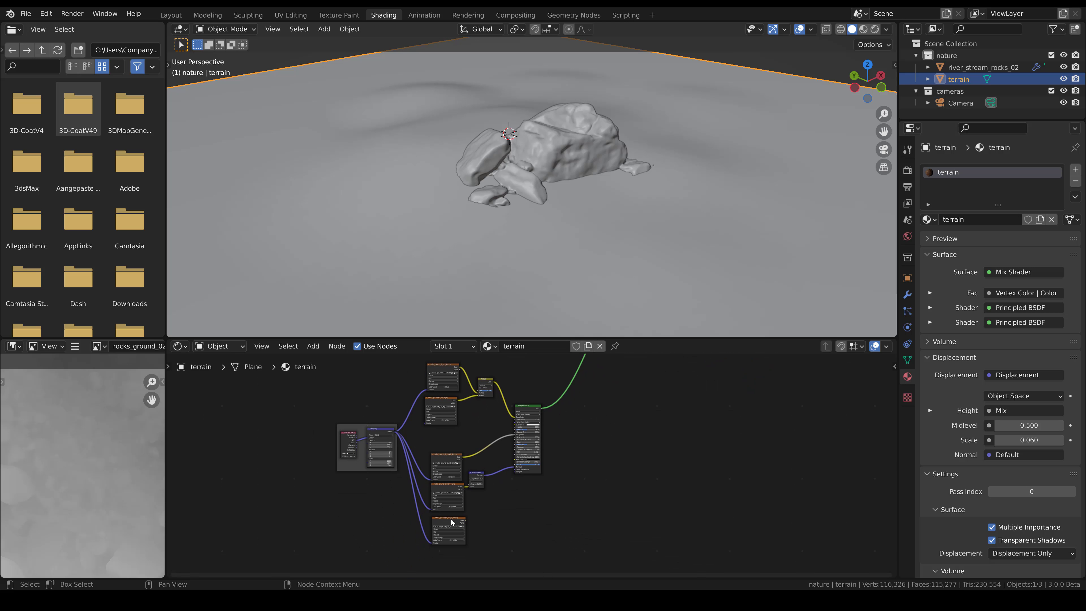
pyautogui.moveTo(451, 519); pyautogui.dragTo(568, 443)
pyautogui.scroll(4, 542, 530)
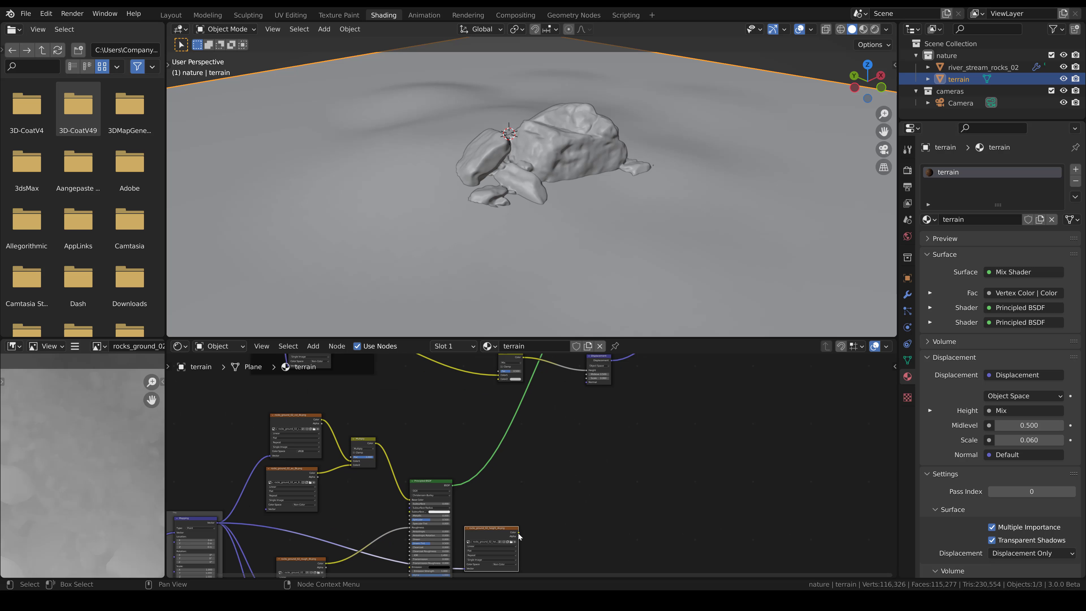
pyautogui.moveTo(518, 532); pyautogui.dragTo(499, 379)
# Move the Vertex Color node closer to the new Mix node and connect its Color output to the Mix node's Fac
pyautogui.scroll(-5, 556, 406)
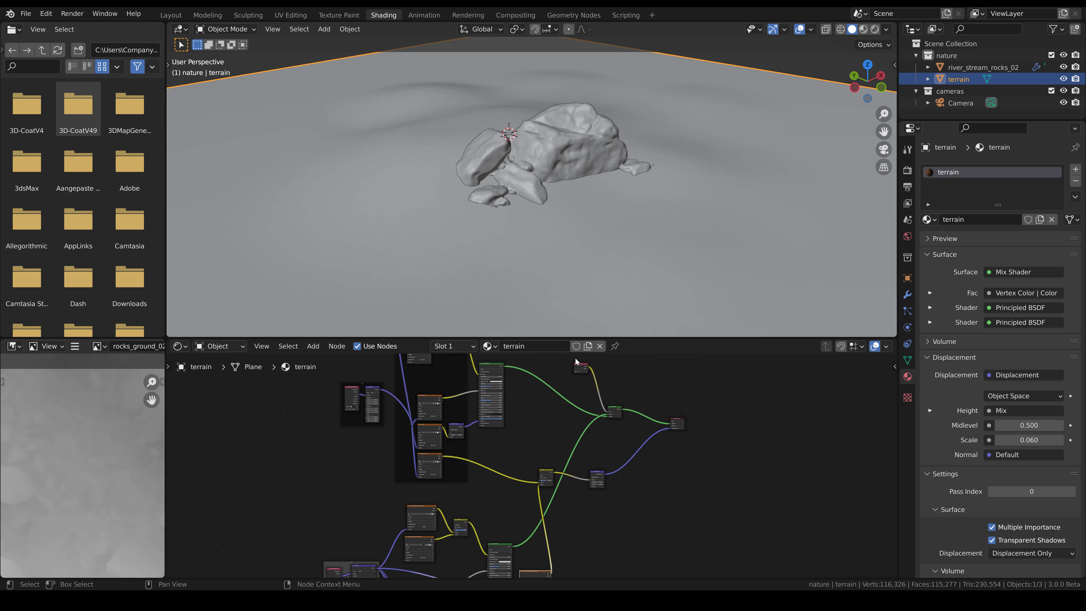
pyautogui.click(577, 385)
pyautogui.scroll(1, 578, 385)
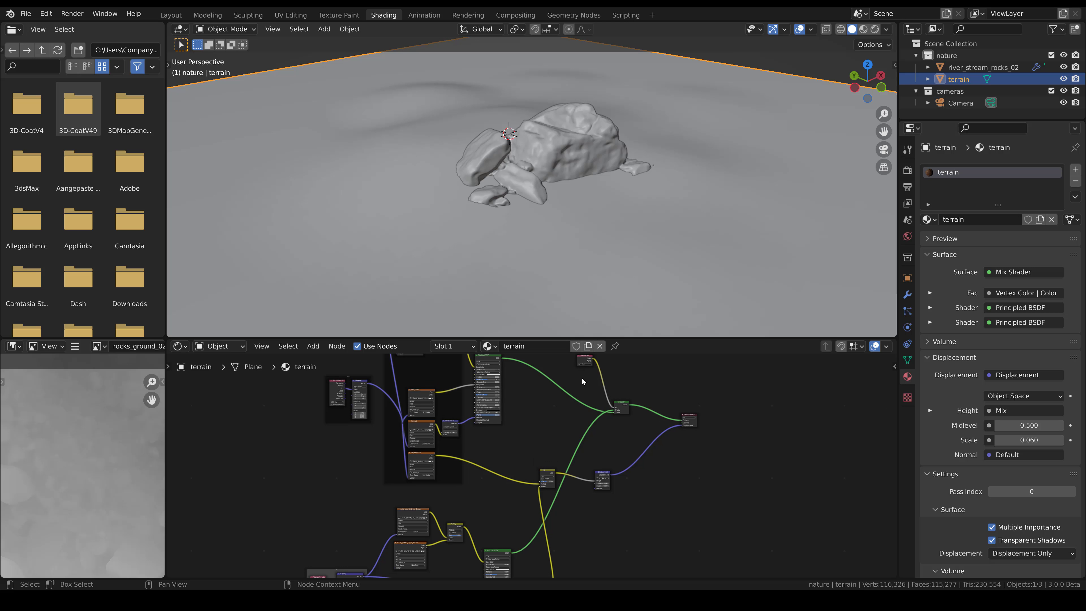
pyautogui.moveTo(585, 382); pyautogui.dragTo(588, 427, button='middle')
pyautogui.scroll(2, 596, 398)
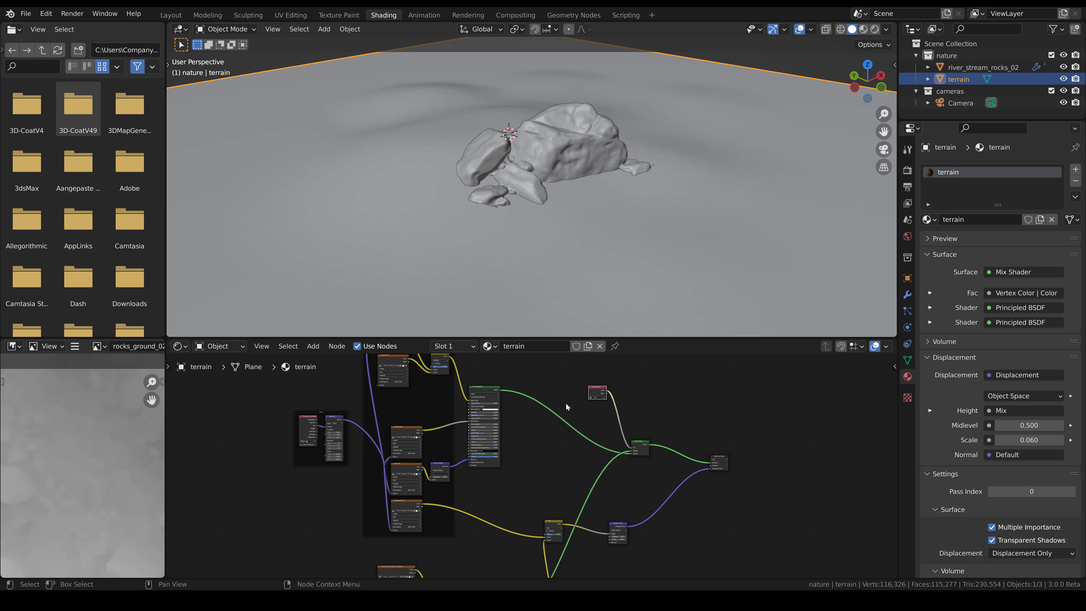
pyautogui.moveTo(598, 392); pyautogui.dragTo(524, 453)
pyautogui.scroll(5, 536, 485)
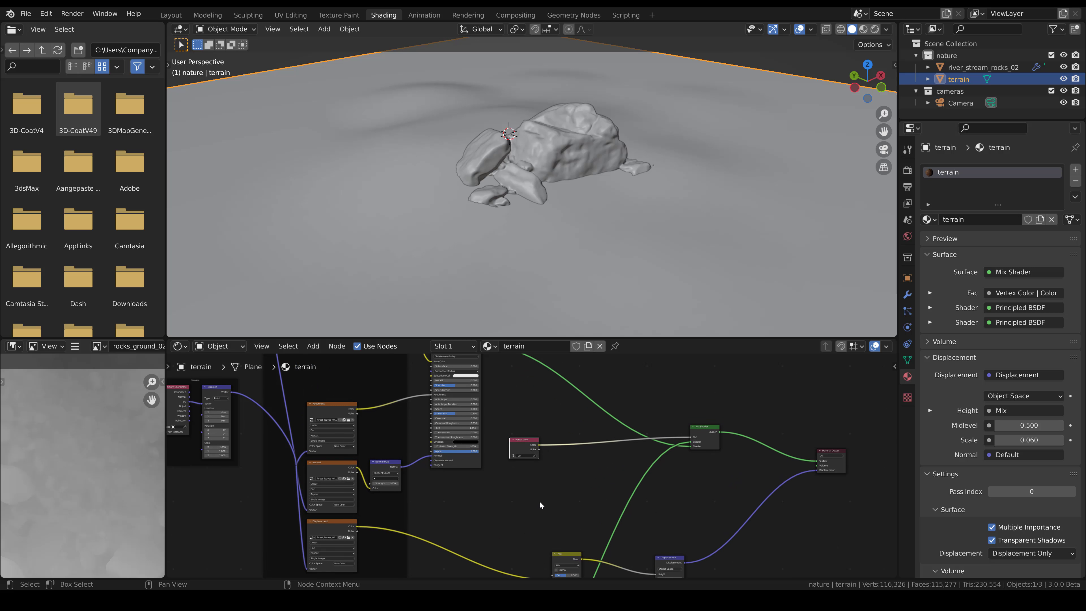
pyautogui.moveTo(541, 500); pyautogui.dragTo(521, 430, button='middle')
pyautogui.scroll(2, 522, 426)
pyautogui.moveTo(519, 363); pyautogui.dragTo(535, 516)
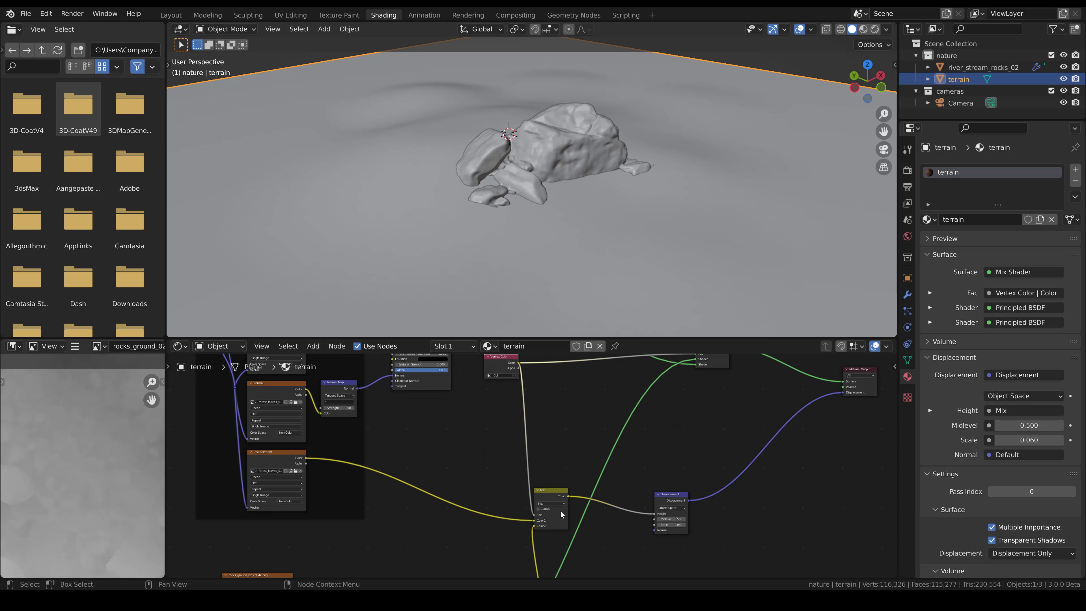
# Check the terrain's dimensions and set the Displacement node's Scale to 0.3
pyautogui.scroll(-2, 600, 501)
pyautogui.moveTo(601, 501); pyautogui.dragTo(549, 463, button='middle')
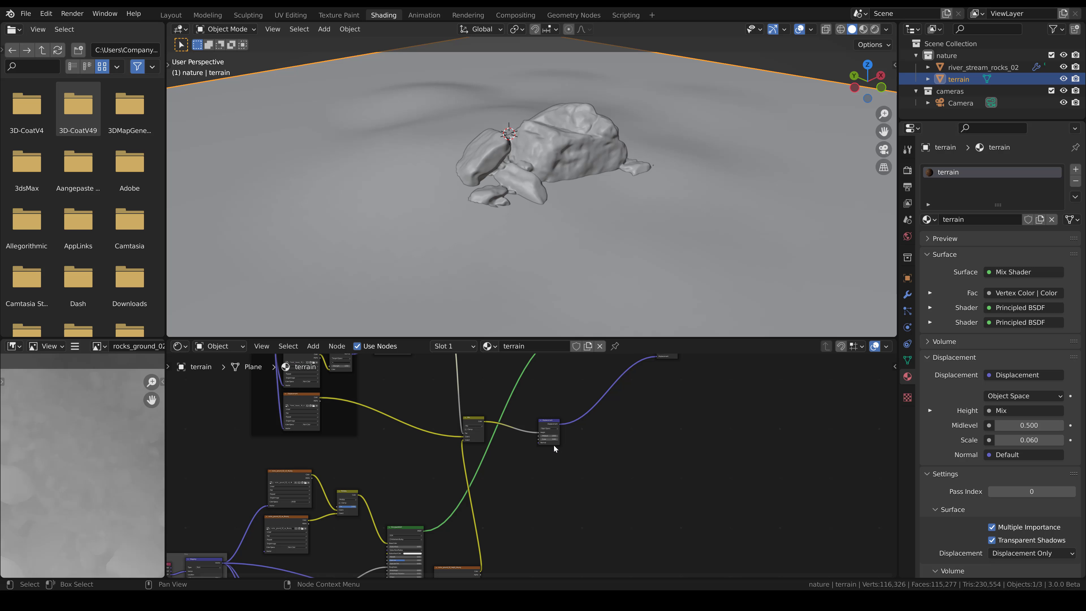
pyautogui.scroll(4, 554, 445)
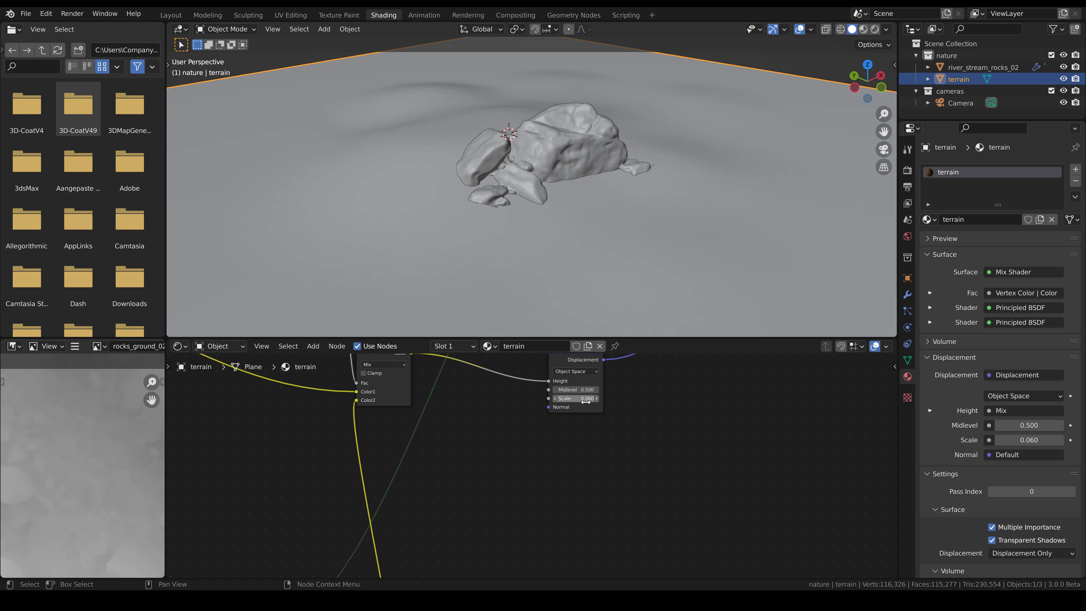
pyautogui.click(576, 399)
pyautogui.press('Return')
pyautogui.scroll(-3, 655, 282)
pyautogui.press('n')
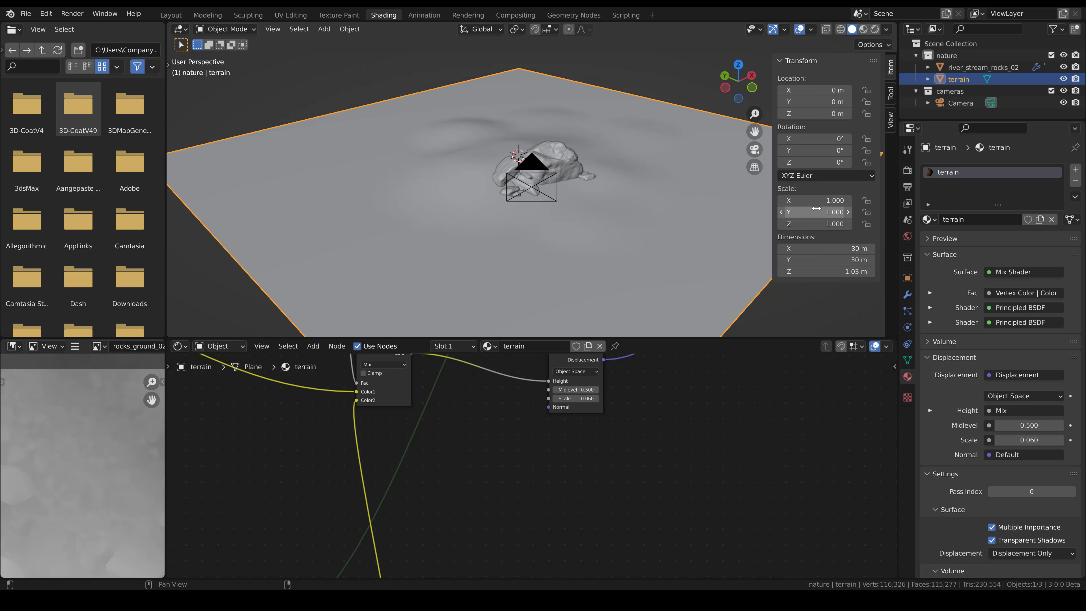
pyautogui.press('n')
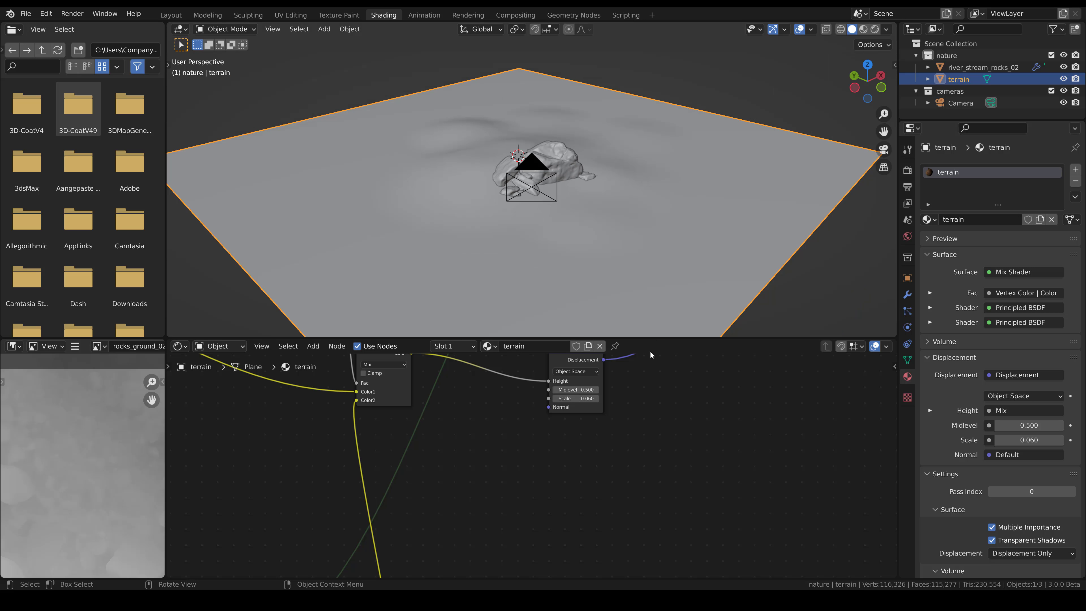
pyautogui.click(586, 400)
pyautogui.write('0.3')
pyautogui.press('Return')
# Preview the terrain's displacement through the camera in Rendered shading
pyautogui.scroll(-4, 571, 193)
pyautogui.scroll(3, 571, 194)
pyautogui.scroll(-1, 571, 195)
pyautogui.scroll(1, 571, 196)
pyautogui.press('KP_0')
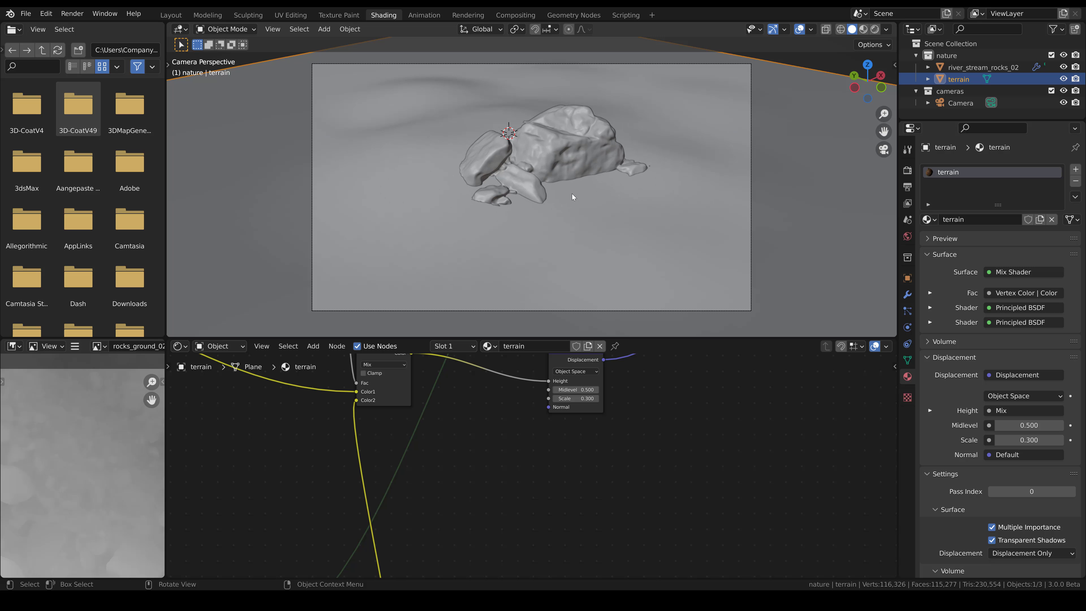
pyautogui.press('z')
pyautogui.click(560, 140)
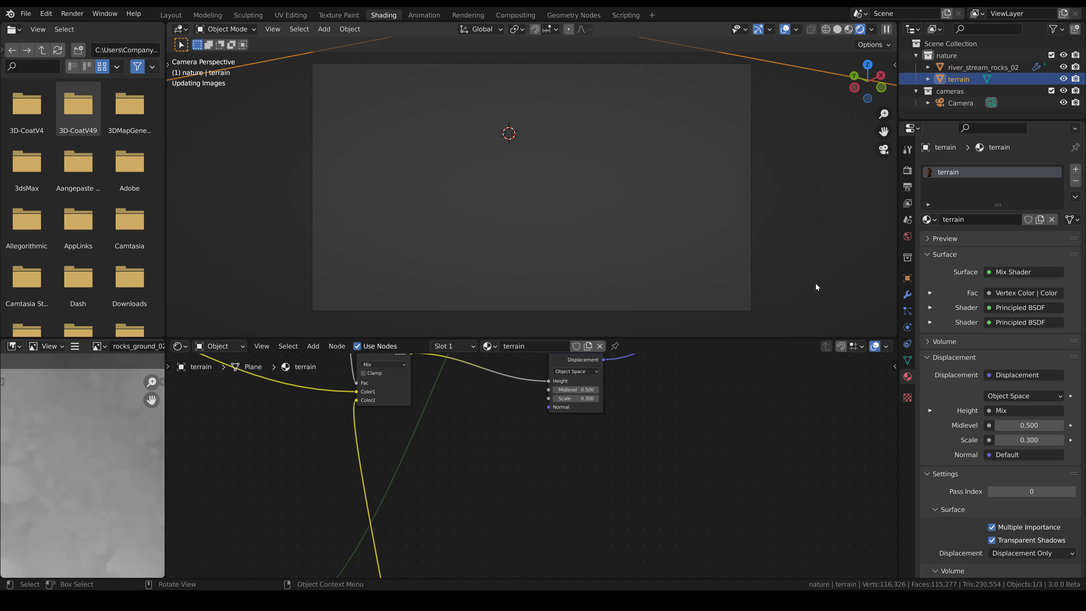
# Return the viewport to Solid shading and set the terrain material's displacement method to Displacement and Bump
pyautogui.scroll(-5, 993, 481)
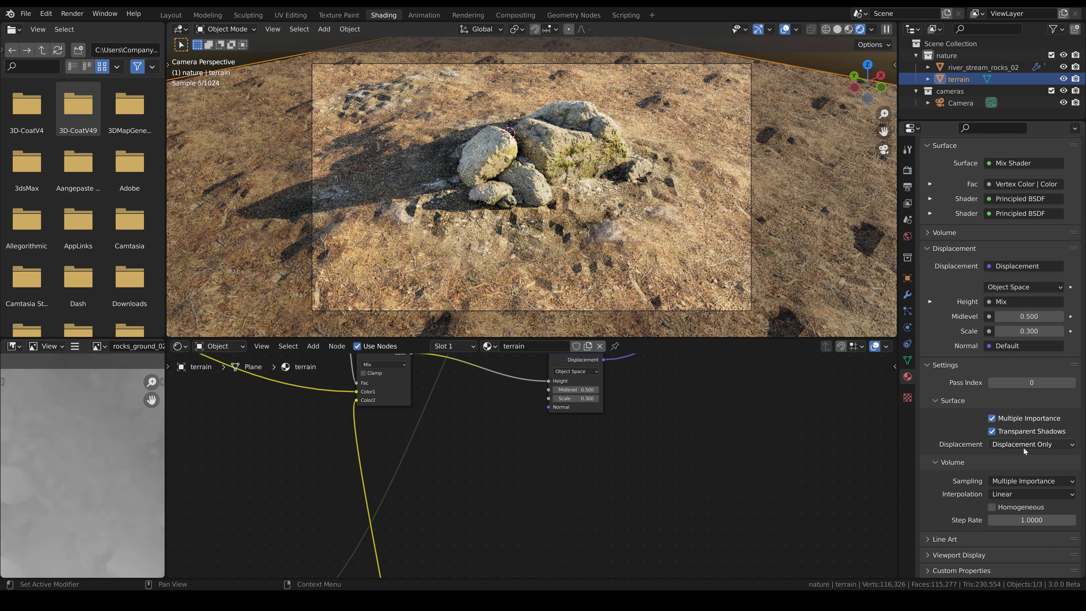
pyautogui.press('z')
pyautogui.click(700, 198)
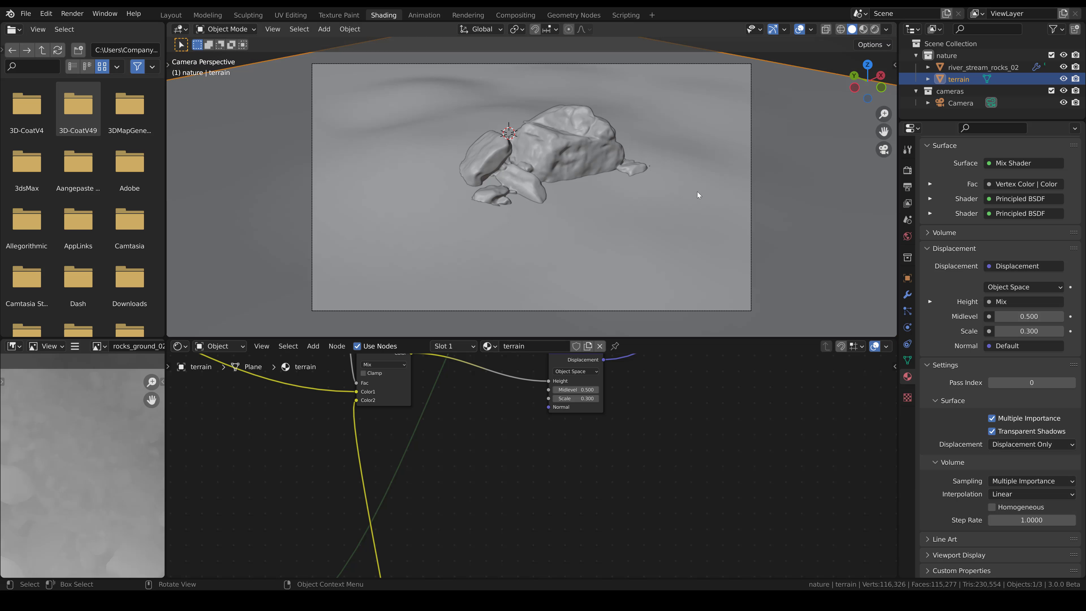
pyautogui.click(1019, 446)
pyautogui.click(1010, 485)
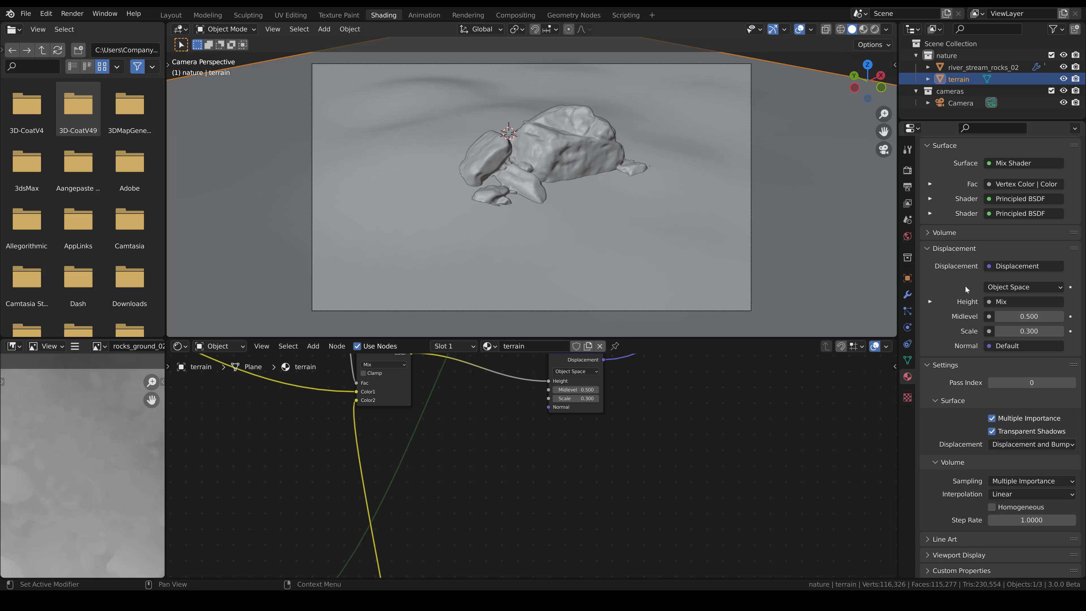
# Add a Subdivision Surface modifier to the terrain and enable Adaptive Subdivision
pyautogui.scroll(5, 935, 304)
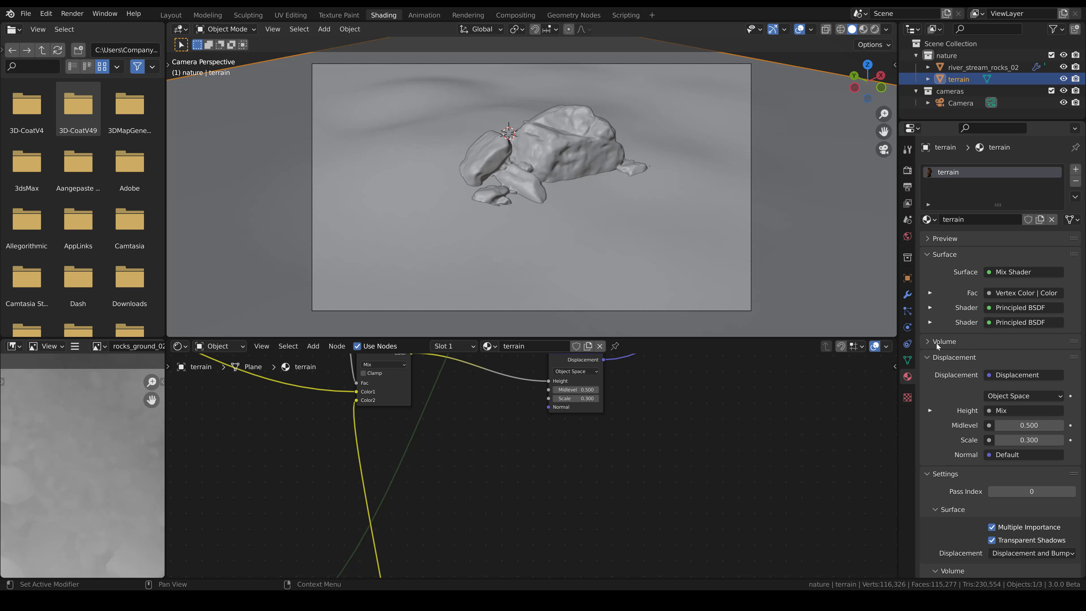
pyautogui.click(907, 294)
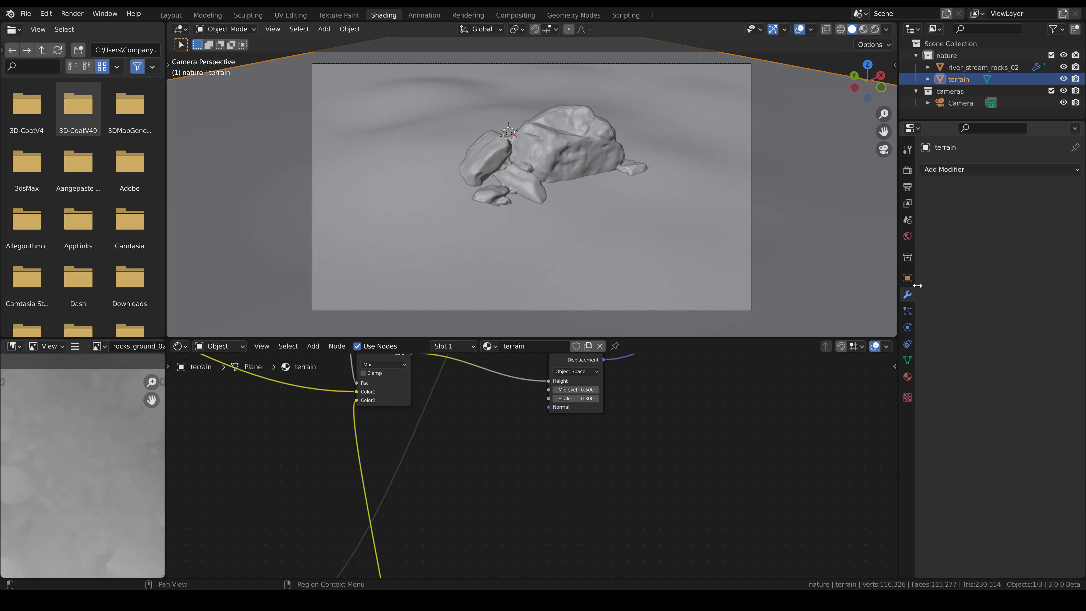
pyautogui.click(952, 170)
pyautogui.click(865, 387)
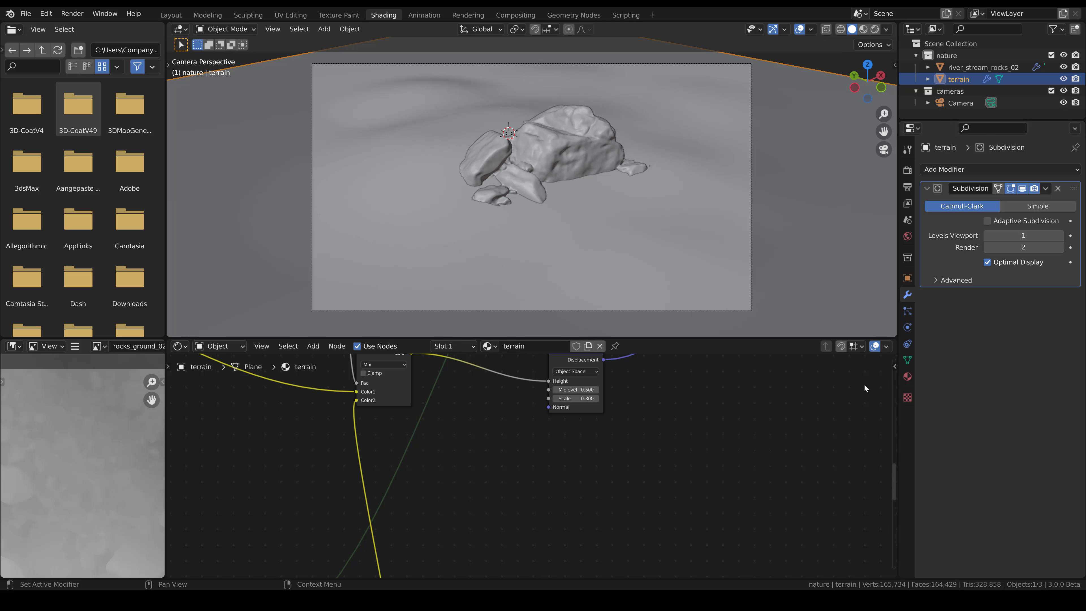
pyautogui.click(989, 222)
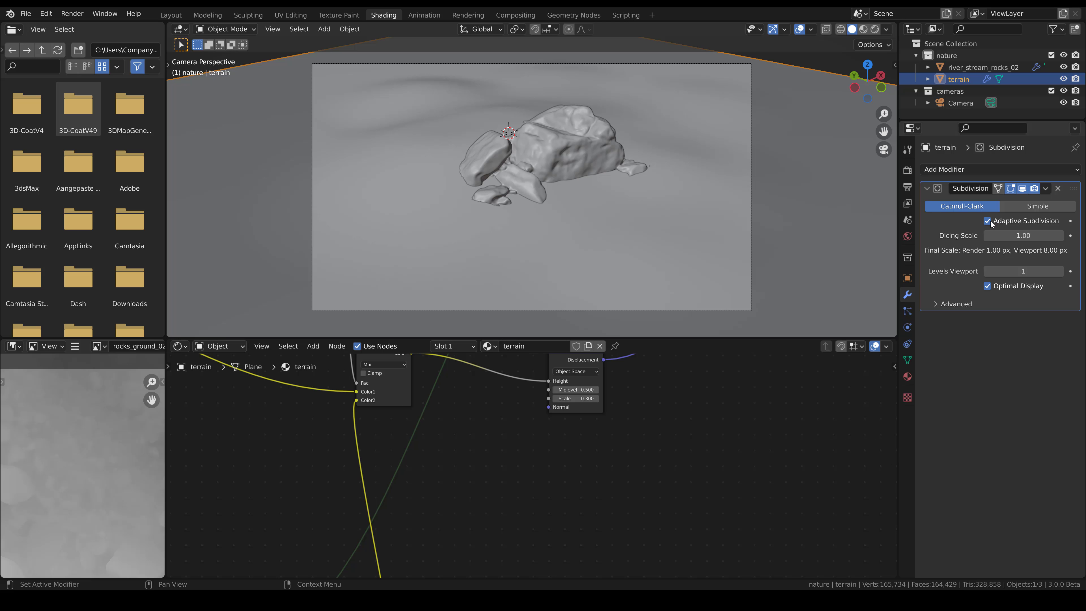
# Set the terrain's Subdivision modifier to 2 viewport levels
pyautogui.click(1026, 271)
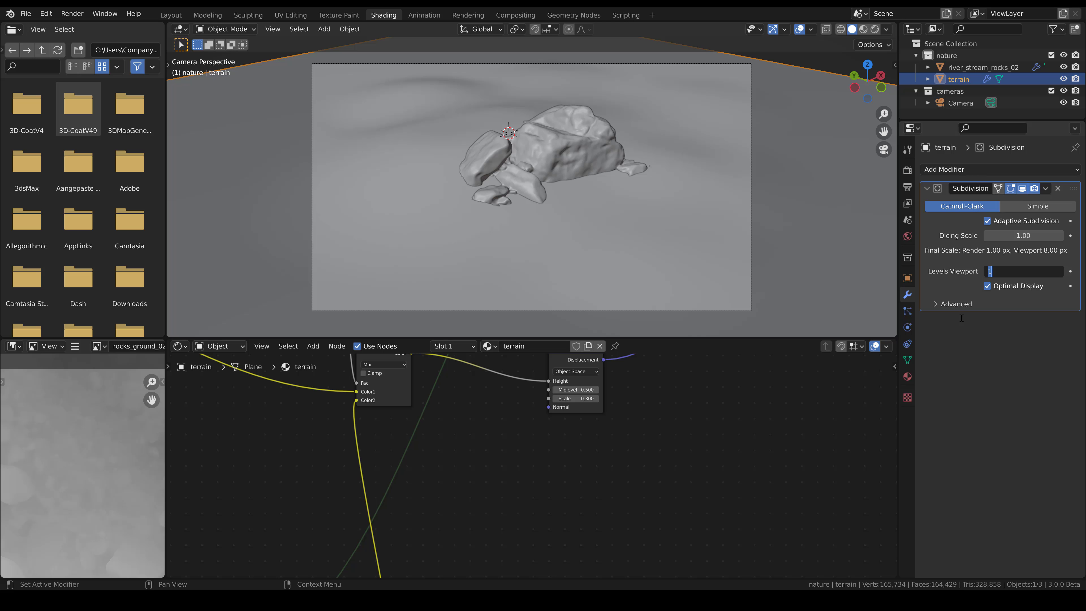
pyautogui.write('2')
pyautogui.press('Return')
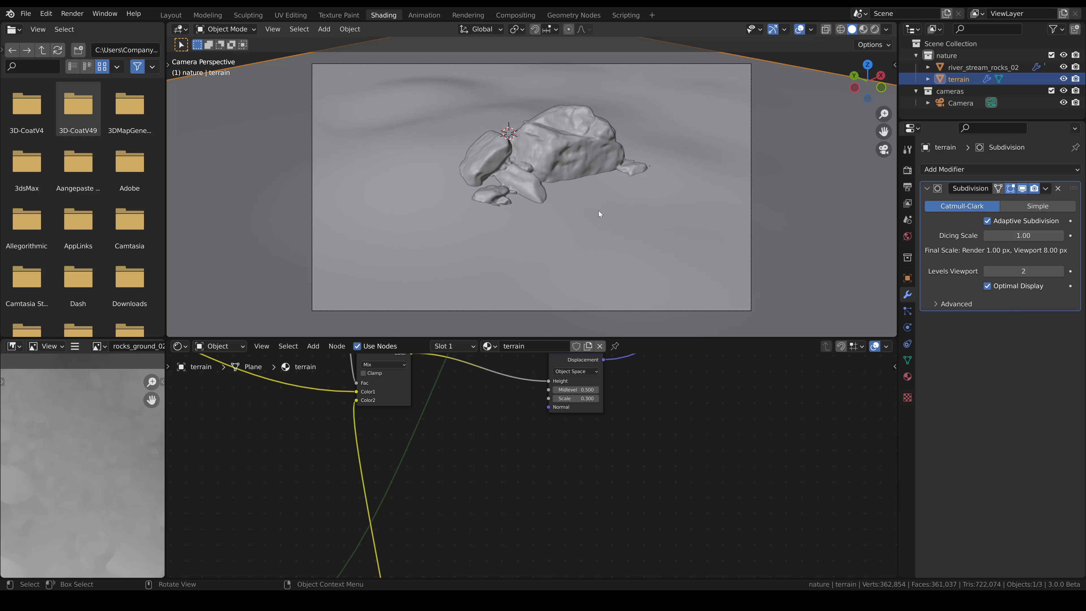
# Lower the terrain beside the rocks by about 0.14 m using proportional editing with an influence size of about 2.85 m
pyautogui.keyDown('shift'); pyautogui.moveTo(615, 200); pyautogui.dragTo(622, 224, button='middle'); pyautogui.keyUp('shift')
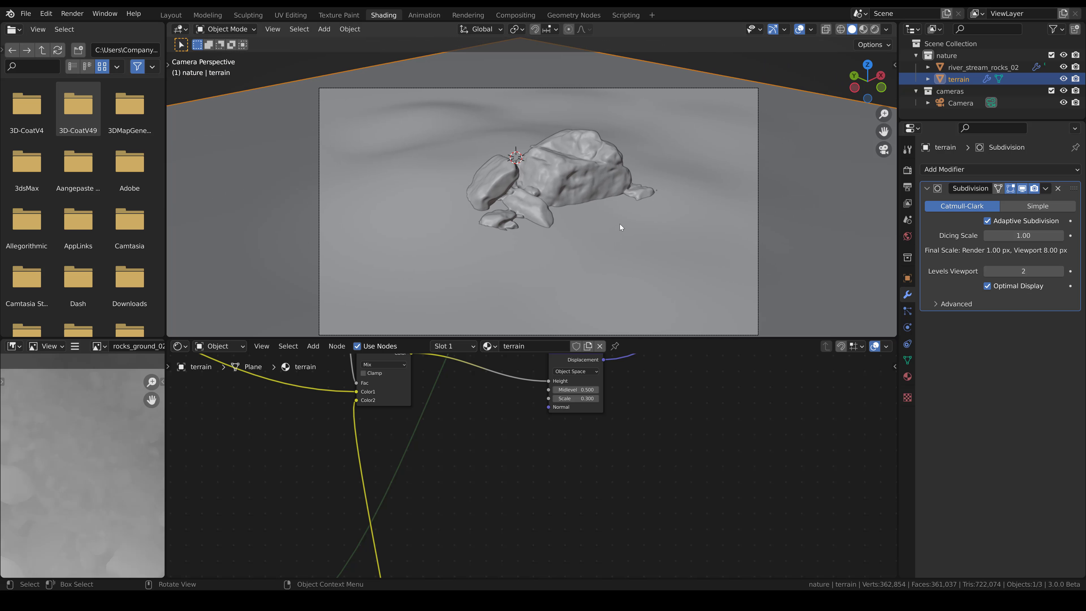
pyautogui.scroll(-1, 641, 259)
pyautogui.scroll(2, 635, 256)
pyautogui.press('Tab')
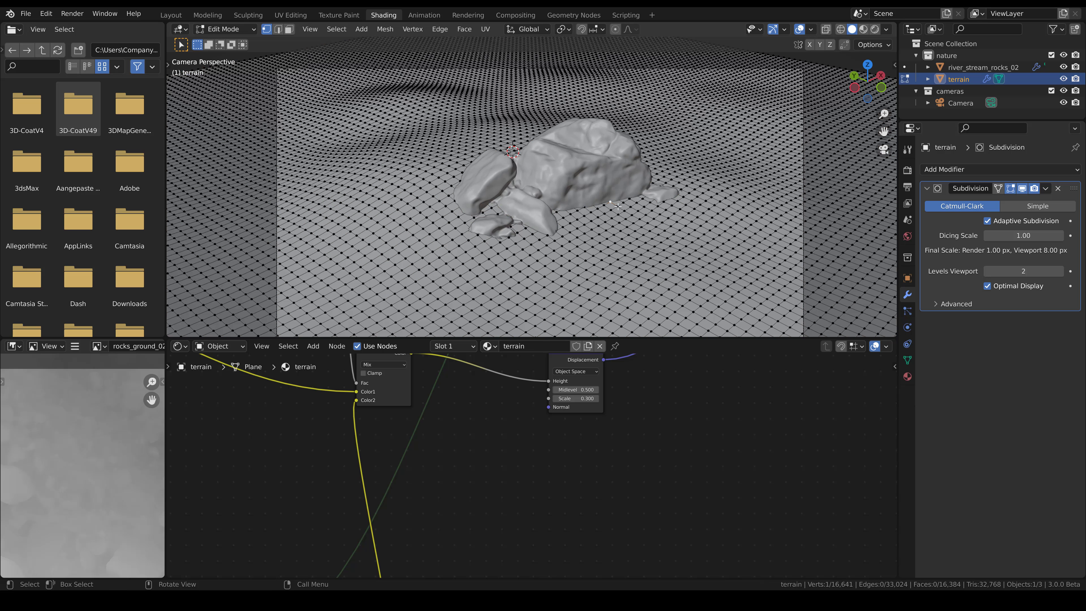
pyautogui.press('g')
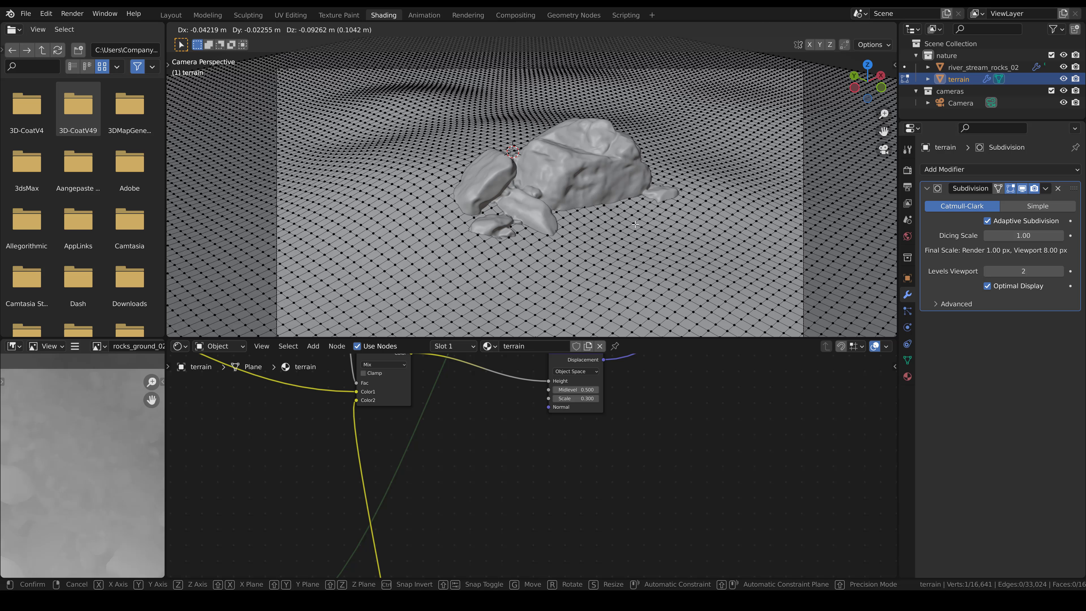
pyautogui.press('o')
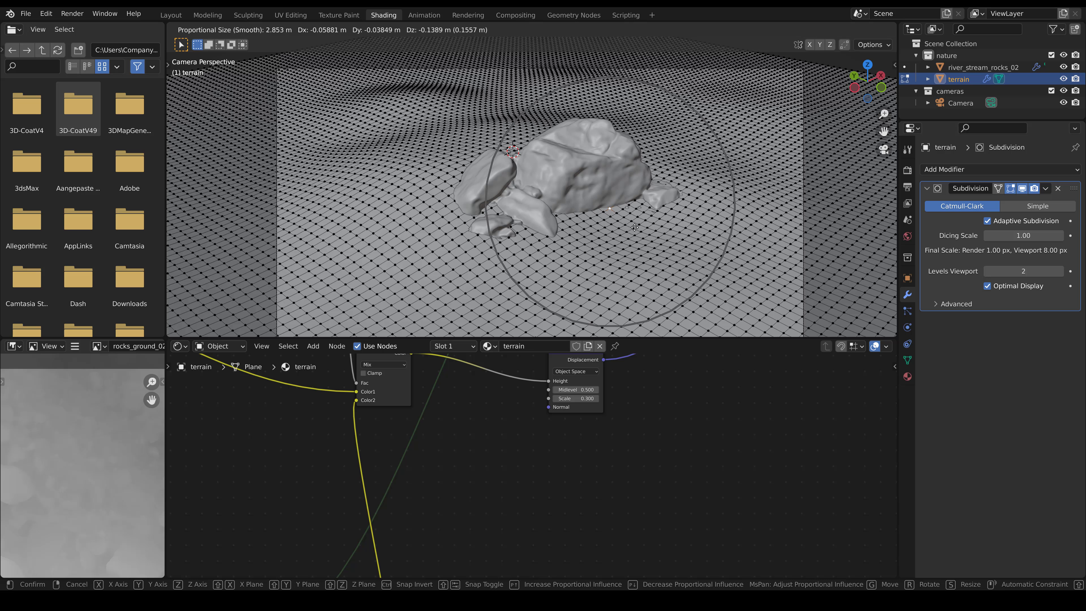
pyautogui.click(635, 228)
pyautogui.press('Tab')
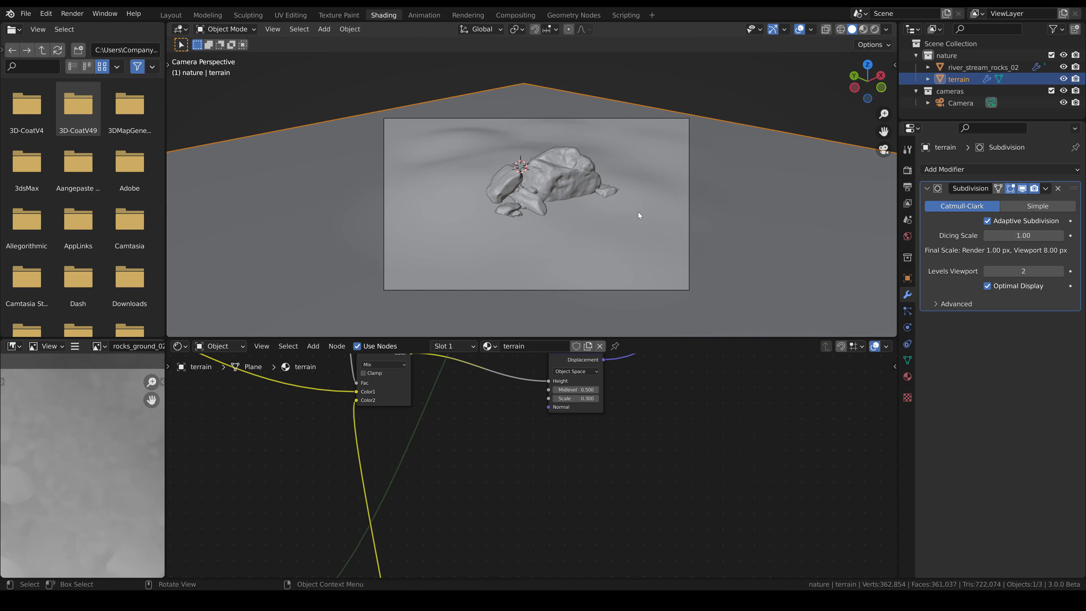
# Preview the terrain in Rendered shading and swap the Color1 and Color2 inputs of the displacement Mix node
pyautogui.scroll(2, 597, 226)
pyautogui.press('z')
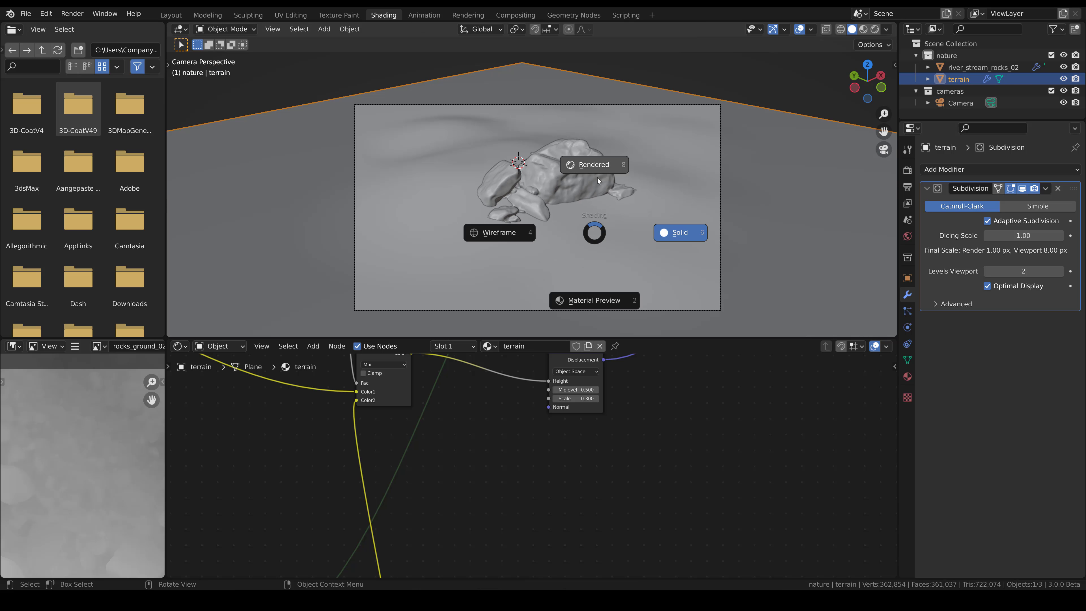
pyautogui.click(598, 178)
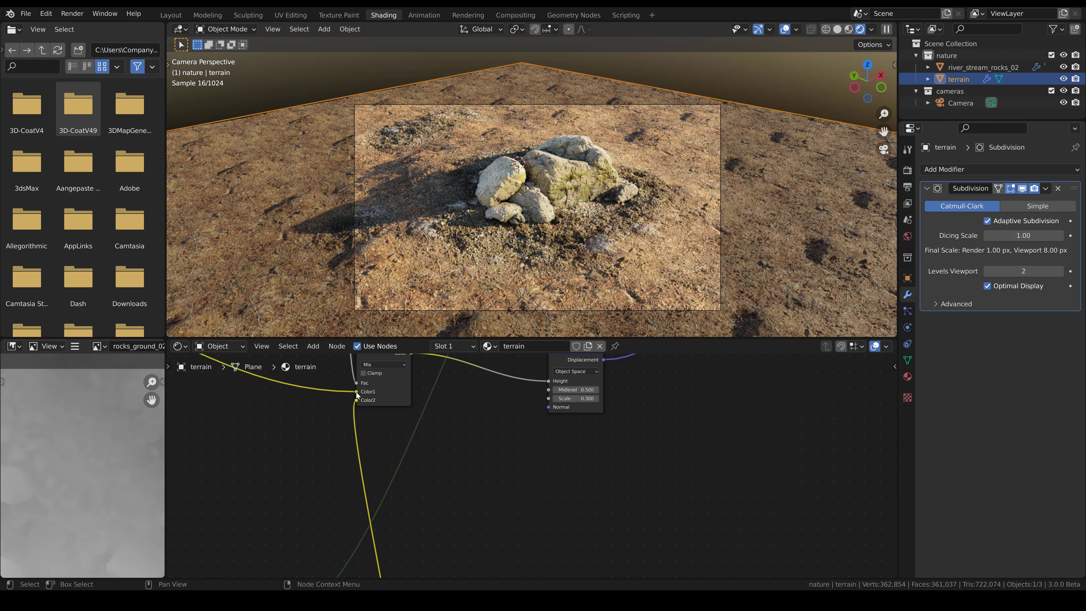
pyautogui.moveTo(357, 392); pyautogui.dragTo(380, 409)
pyautogui.rightClick(379, 408)
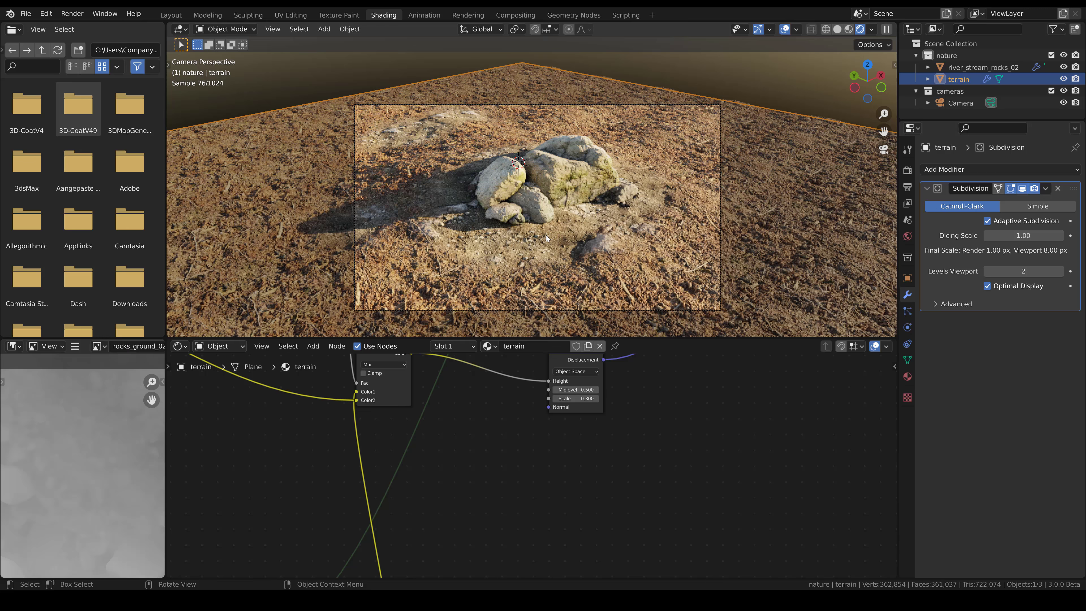
# Set the World Sky Texture's Sun Elevation to 14°
pyautogui.click(909, 236)
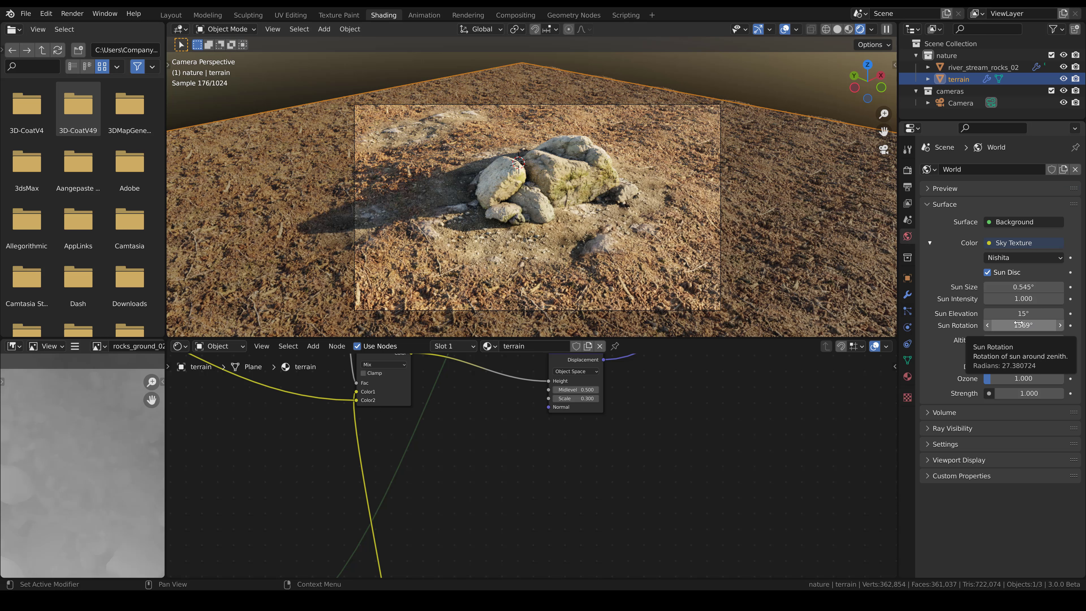
pyautogui.click(1024, 313)
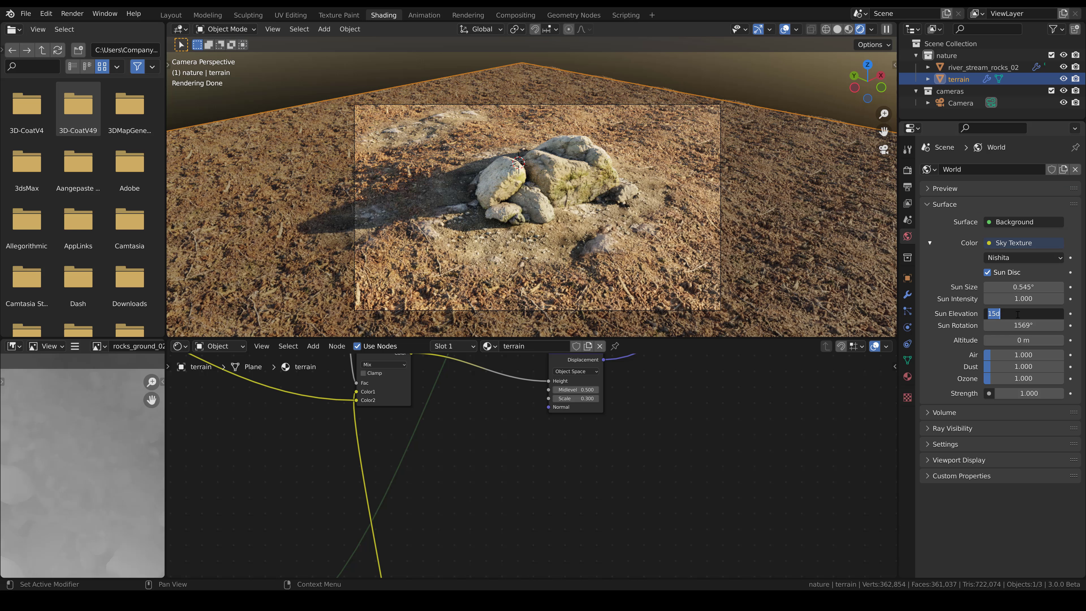
pyautogui.write('14')
pyautogui.press('Return')
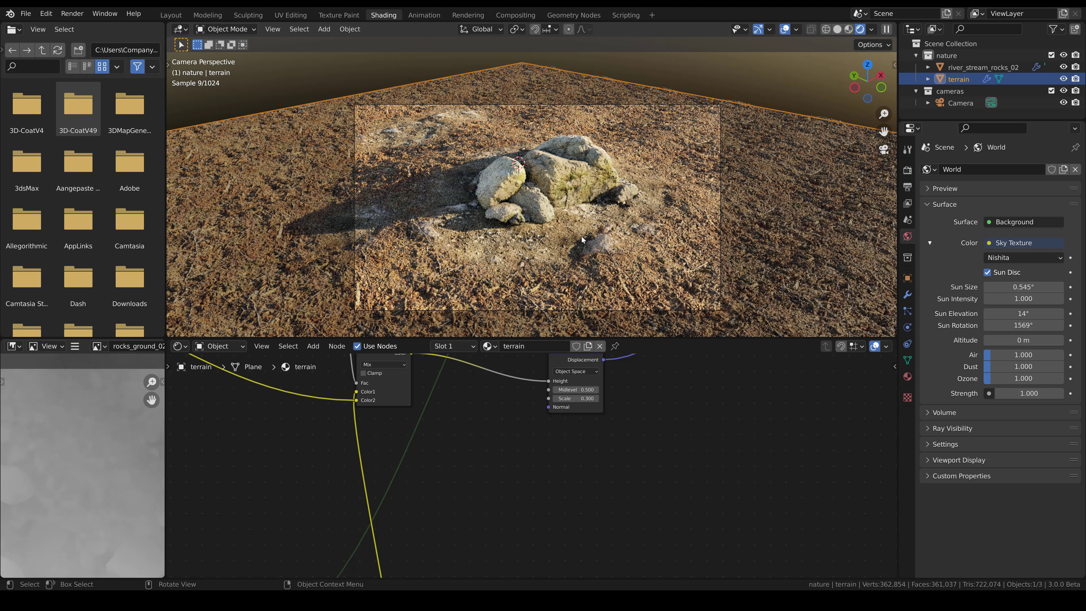
# Limit the viewport render region to the camera frame and set the Sun Rotation to 1545°
pyautogui.hotkey('ctrl', 'b')
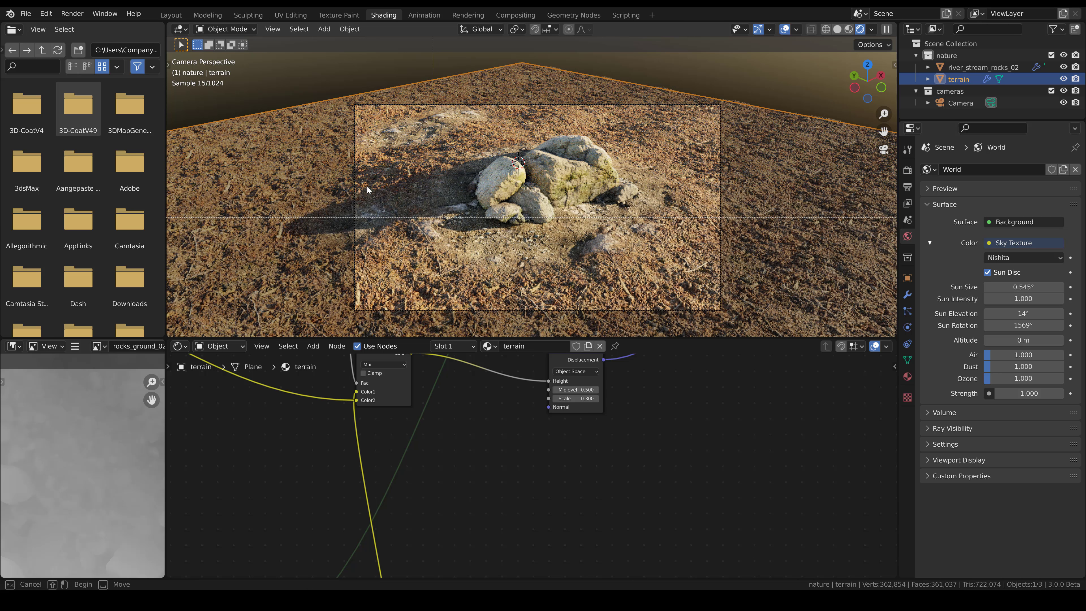
pyautogui.moveTo(343, 93); pyautogui.dragTo(727, 316)
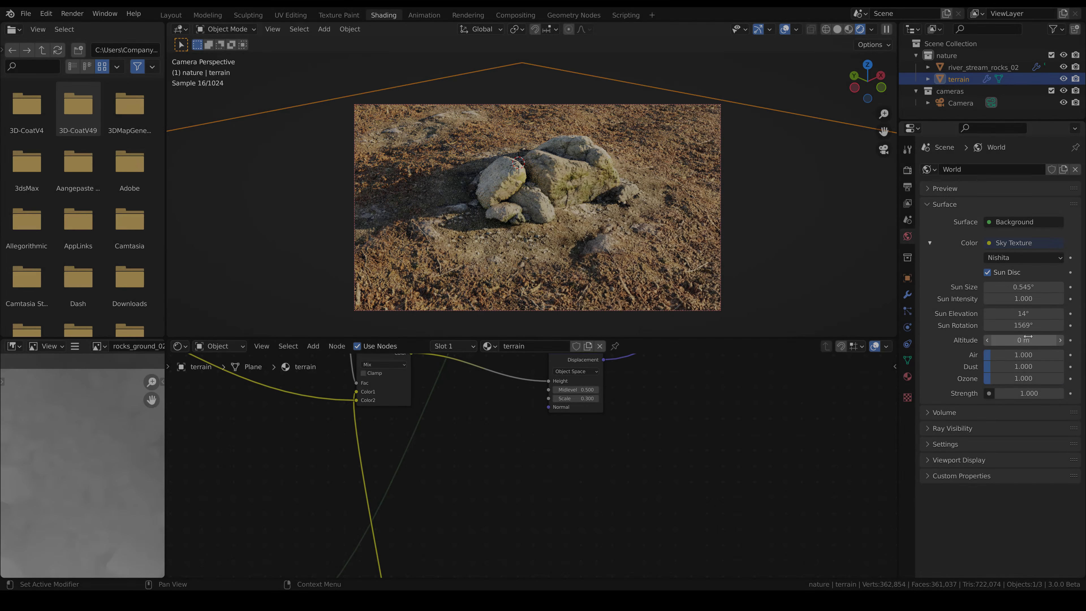
pyautogui.moveTo(1025, 325)
pyautogui.mouseDown()
pyautogui.moveTo(1040, 326)
pyautogui.moveTo(1006, 325)
pyautogui.mouseUp()
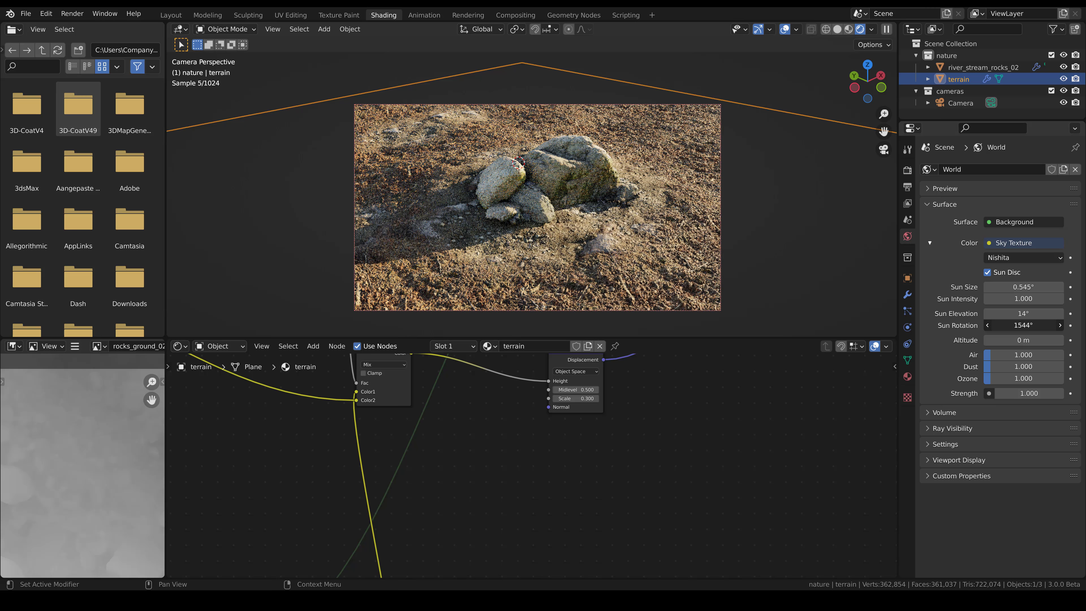
pyautogui.moveTo(1006, 325); pyautogui.dragTo(1008, 325)
# Return the viewport to Solid shading and view the whole terrain from above outside the camera
pyautogui.press('z')
pyautogui.click(767, 267)
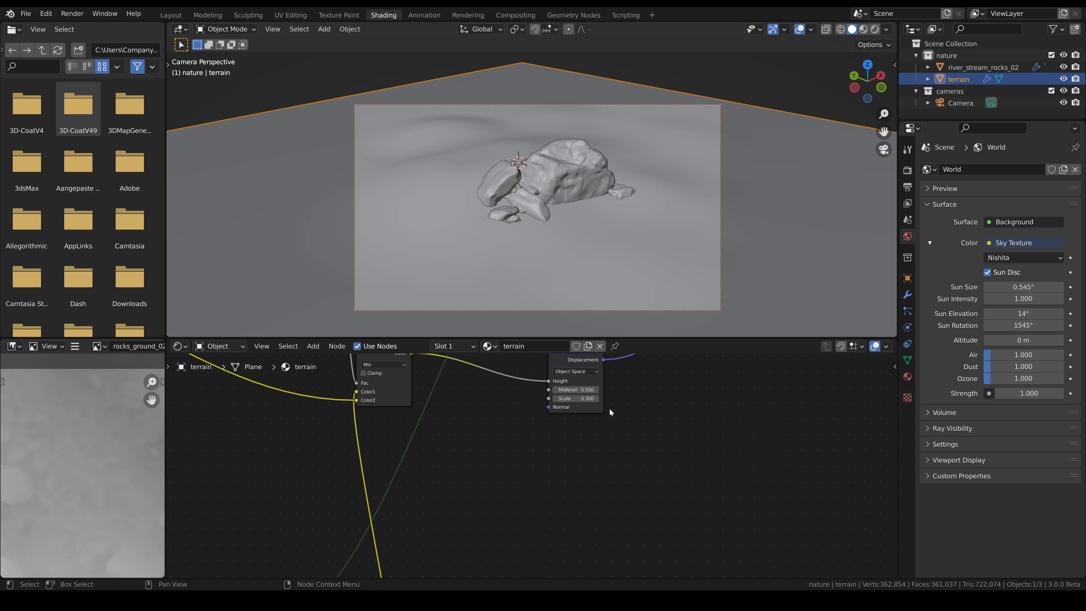
pyautogui.press('Home')
pyautogui.scroll(-2, 616, 440)
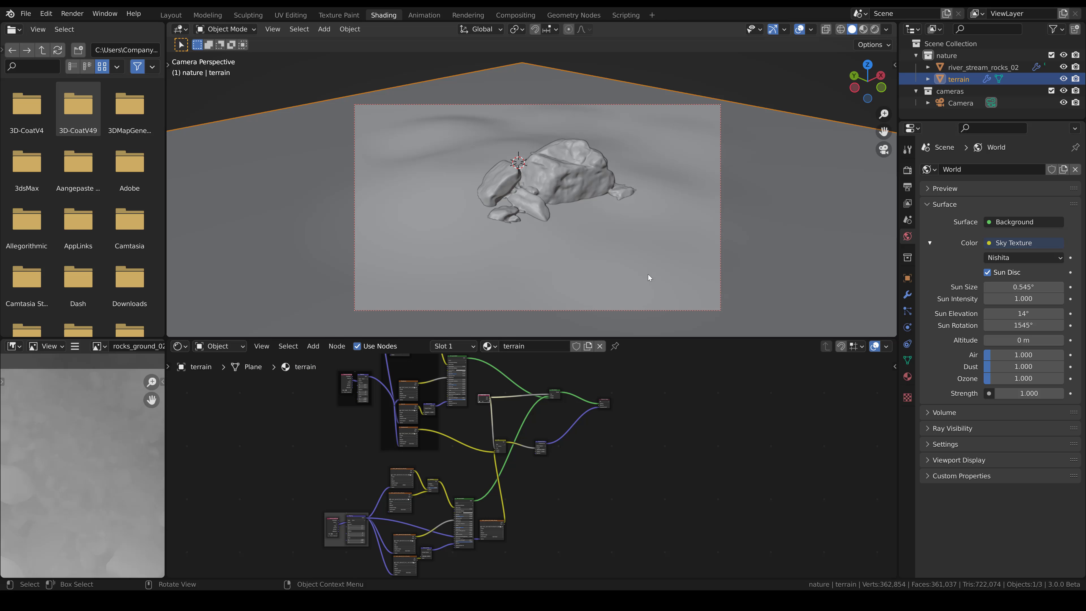
pyautogui.moveTo(674, 261); pyautogui.dragTo(526, 299, button='middle')
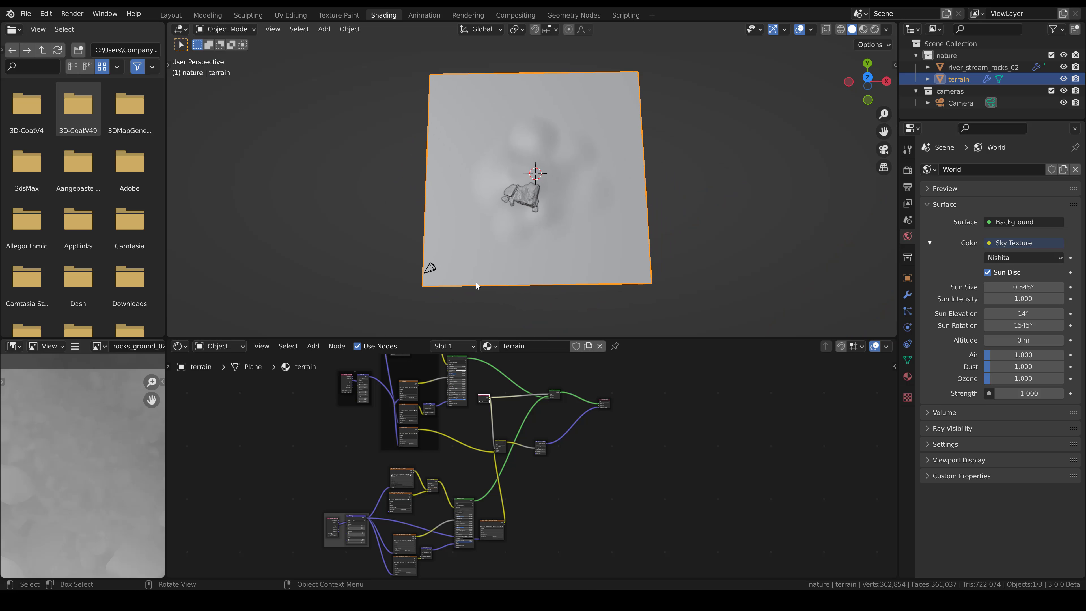
# Set the interface Resolution Scale in the Preferences to 1.11
pyautogui.click(328, 30)
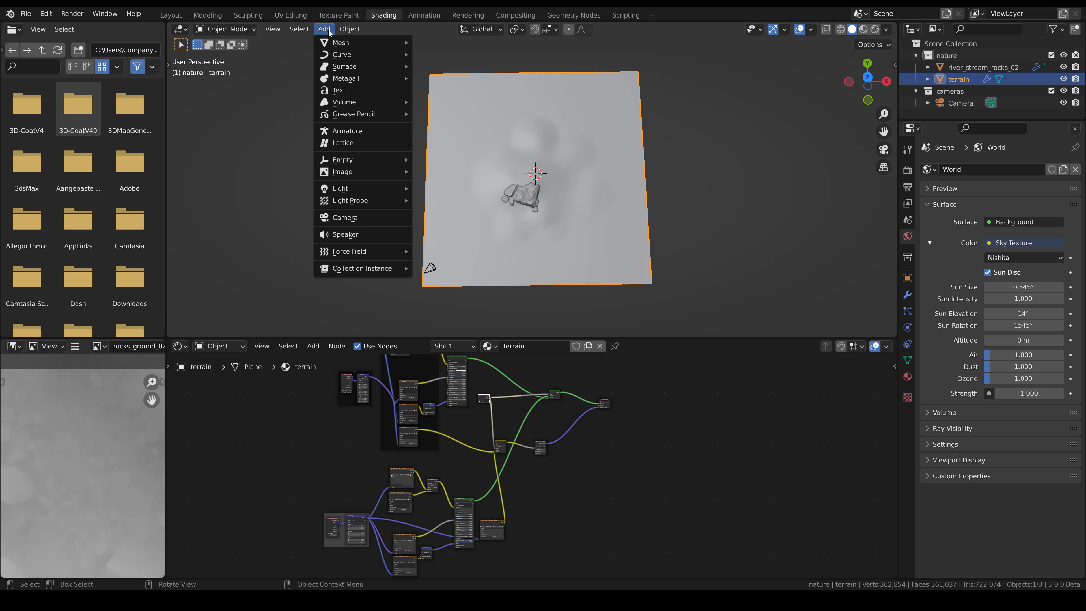
pyautogui.click(46, 13)
pyautogui.click(73, 182)
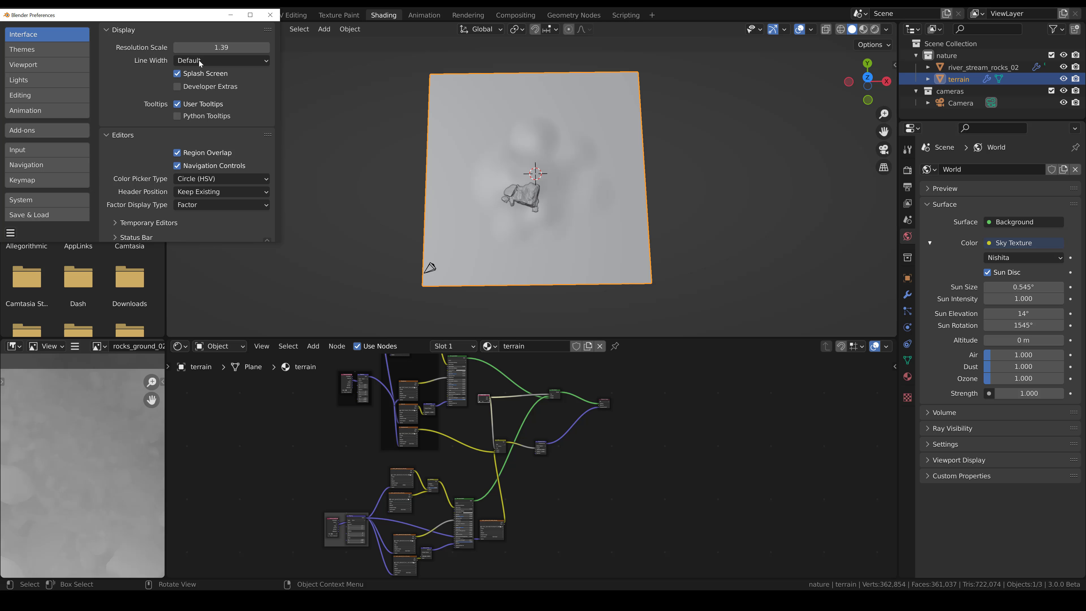
pyautogui.click(46, 131)
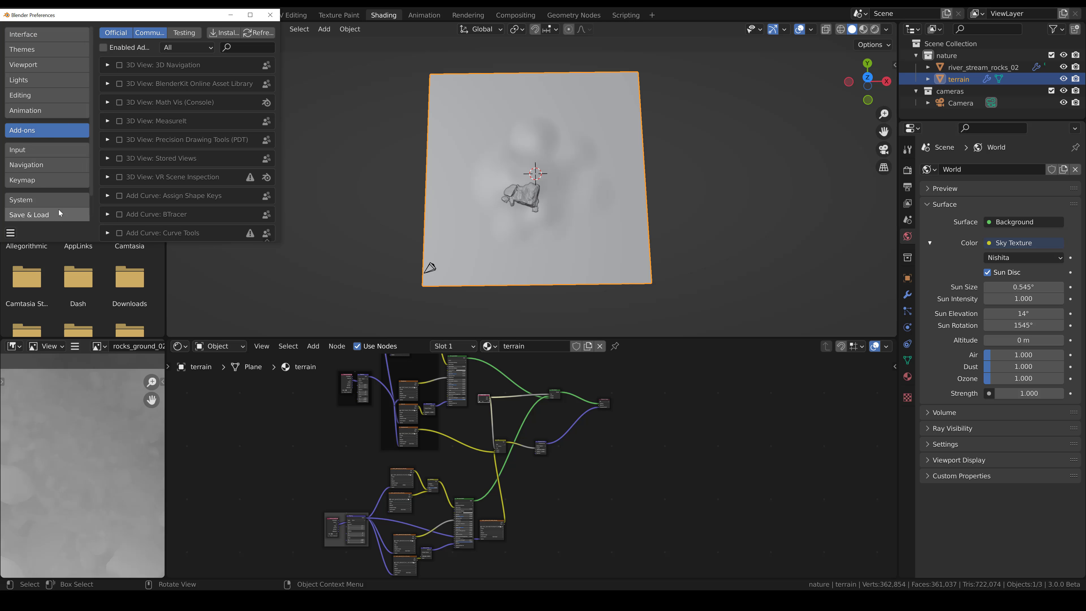
pyautogui.click(41, 34)
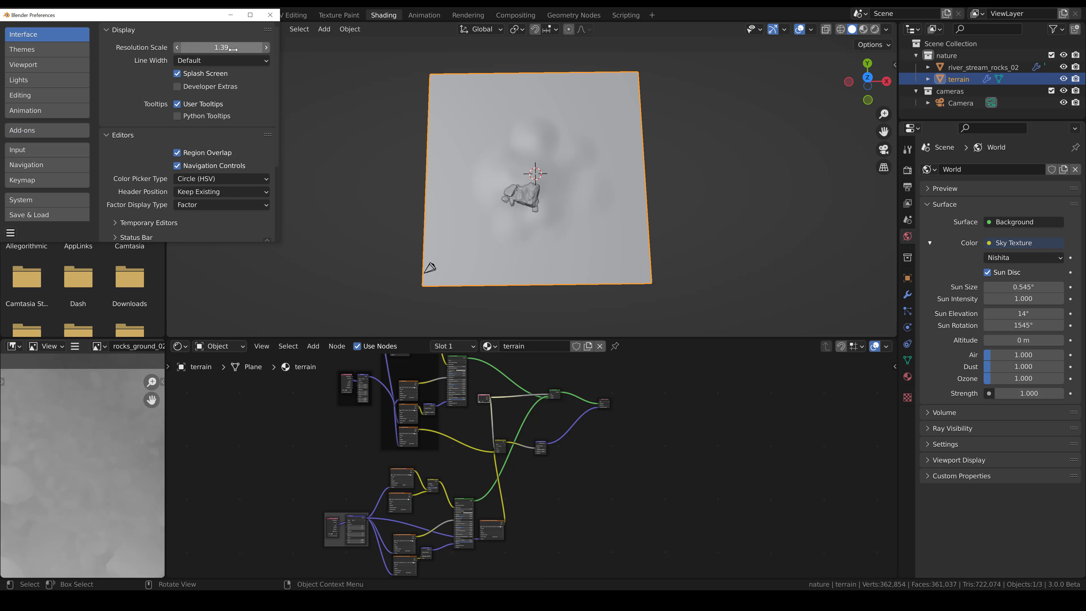
pyautogui.moveTo(229, 48); pyautogui.dragTo(206, 48)
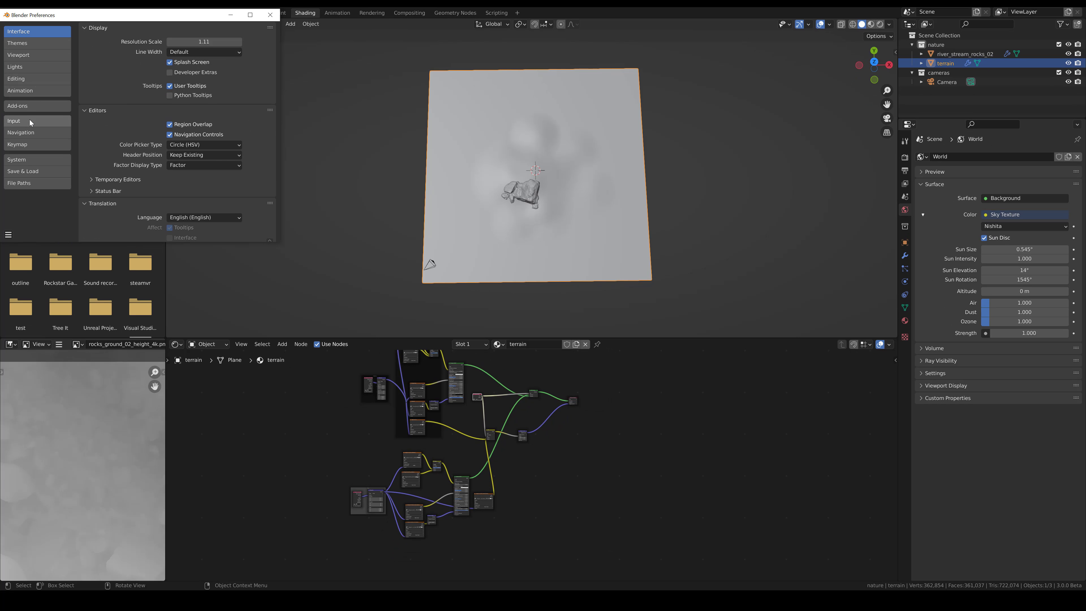
# Search the add-ons for "tree" and make sure Add Curve: Sapling Tree Gen is enabled
pyautogui.click(29, 106)
pyautogui.click(246, 43)
pyautogui.write('tree')
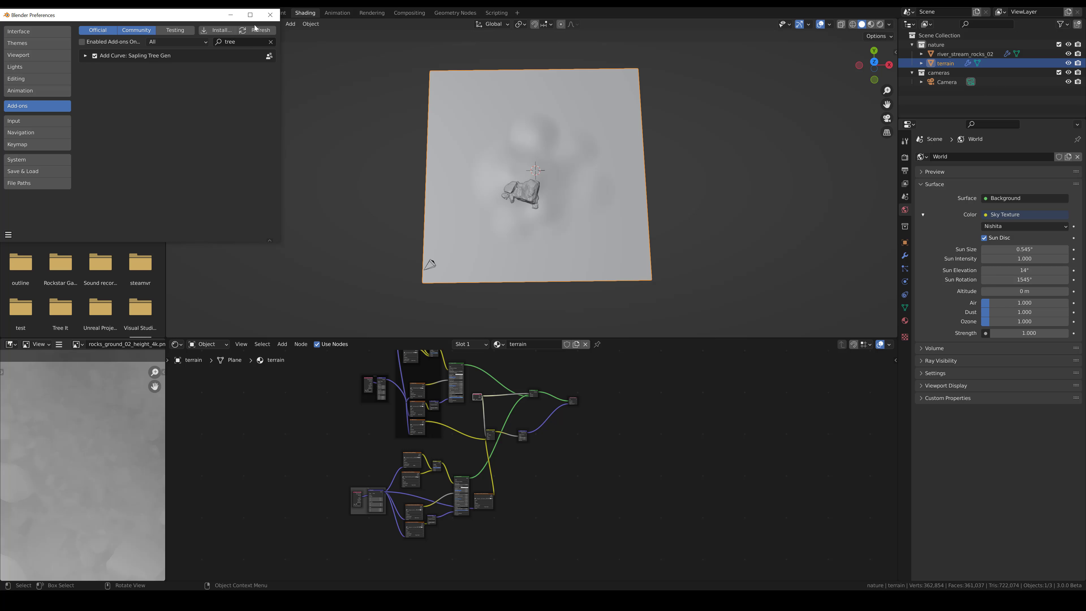
pyautogui.click(270, 14)
# Add a Sapling Tree Gen curve tree to the scene and view it up close
pyautogui.click(291, 24)
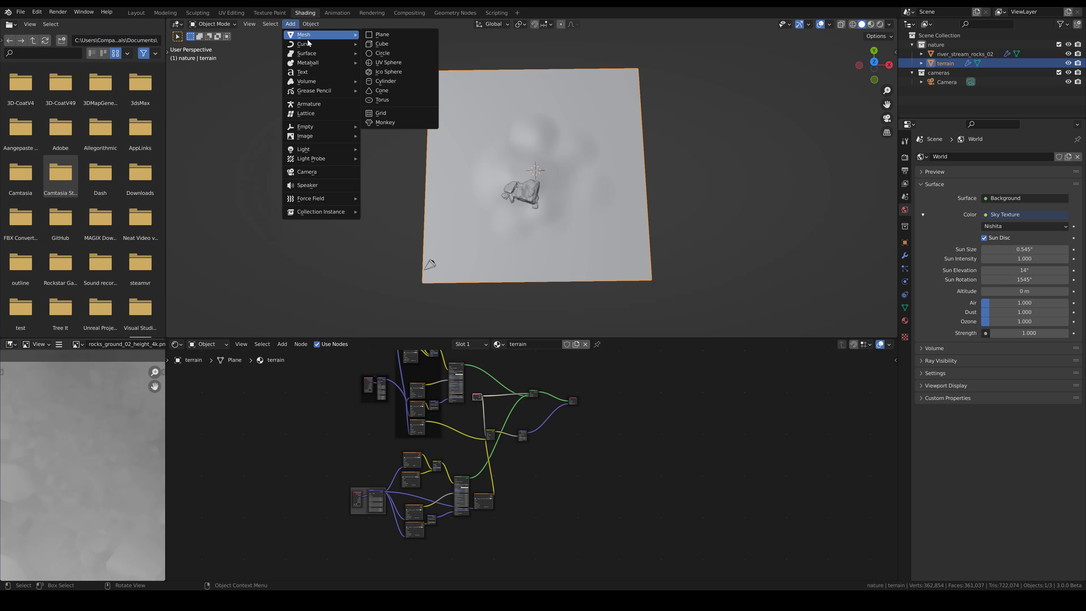
pyautogui.moveTo(309, 43)
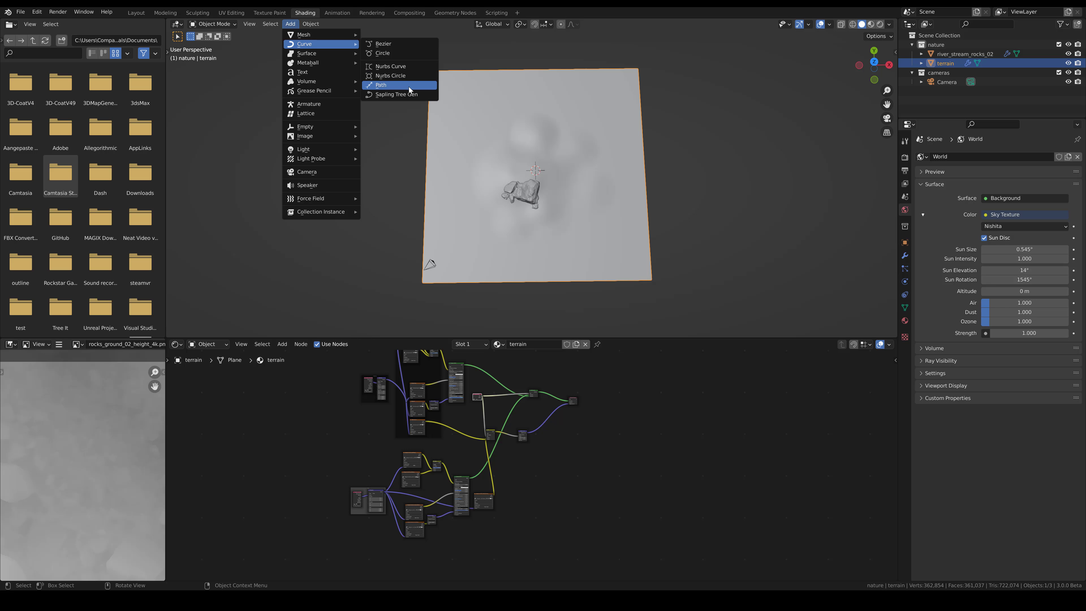
pyautogui.click(405, 95)
pyautogui.moveTo(570, 223); pyautogui.dragTo(510, 174, button='middle')
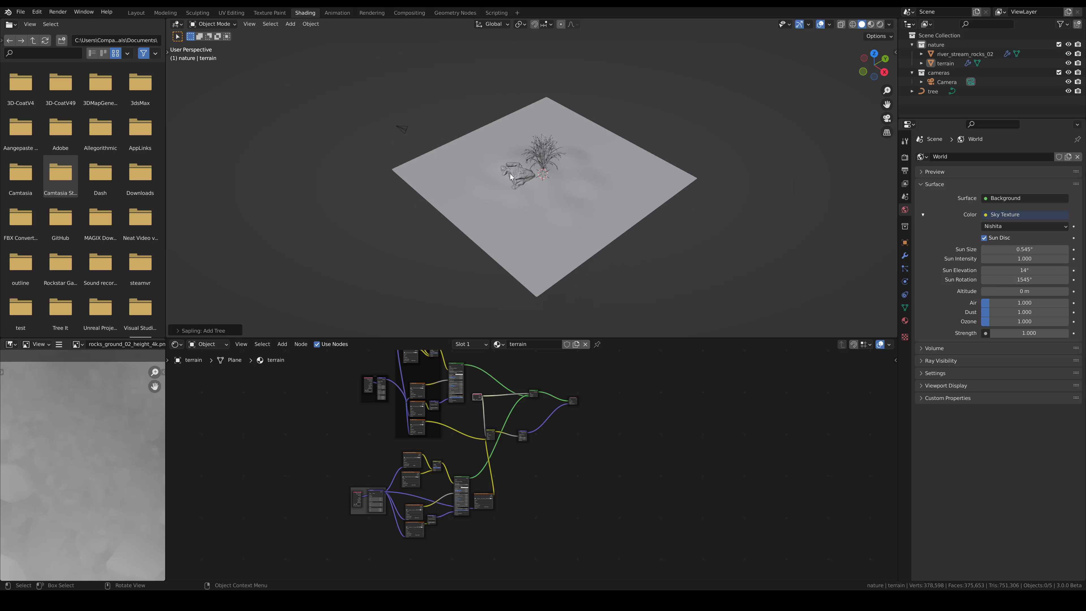
pyautogui.scroll(5, 552, 199)
# Set the sapling tree's Branch Splitting Levels to 3
pyautogui.click(180, 332)
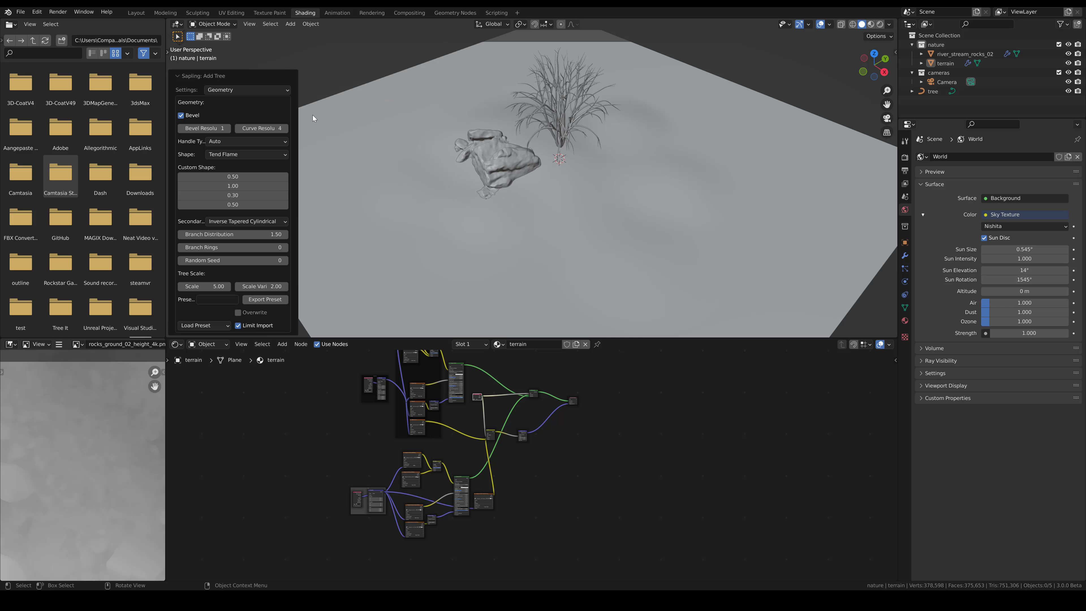
pyautogui.click(260, 90)
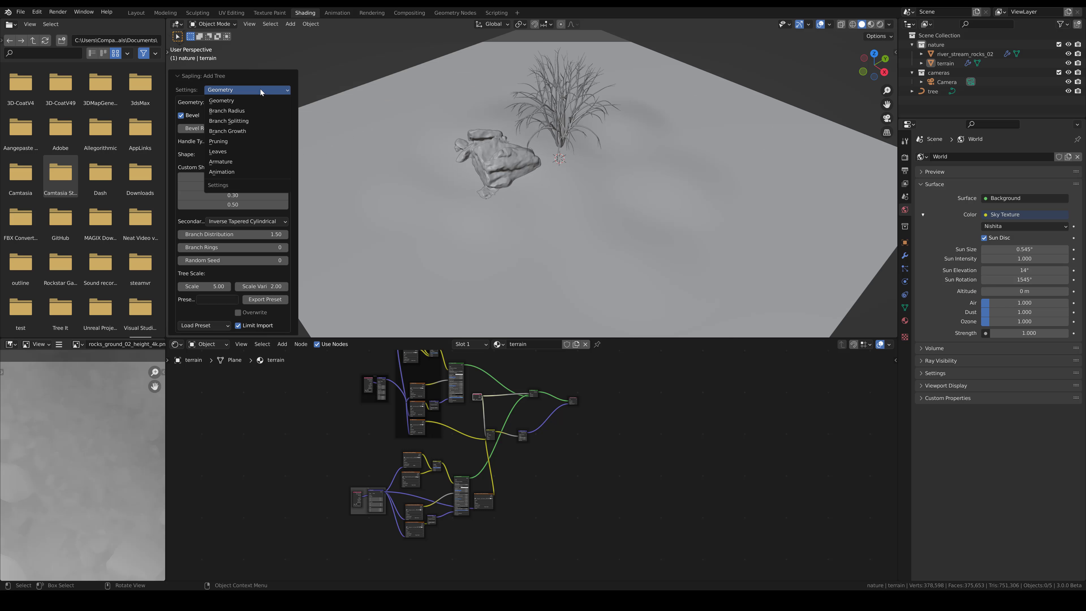
pyautogui.click(257, 121)
pyautogui.scroll(-2, 257, 121)
pyautogui.click(233, 90)
pyautogui.write('3')
pyautogui.press('Return')
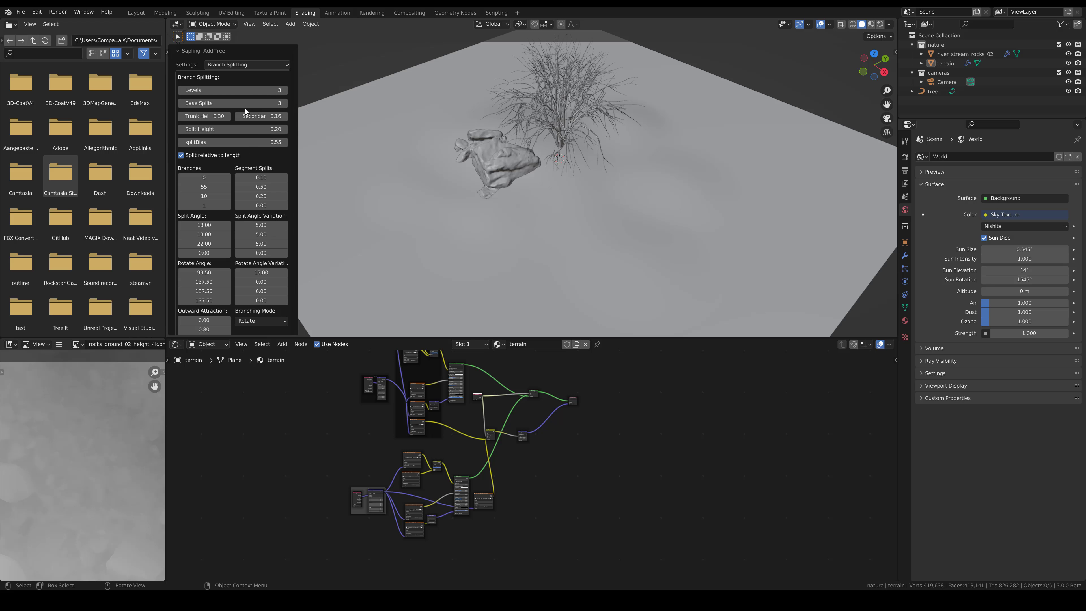
# Set the sapling tree's Base Splits to 4
pyautogui.click(233, 103)
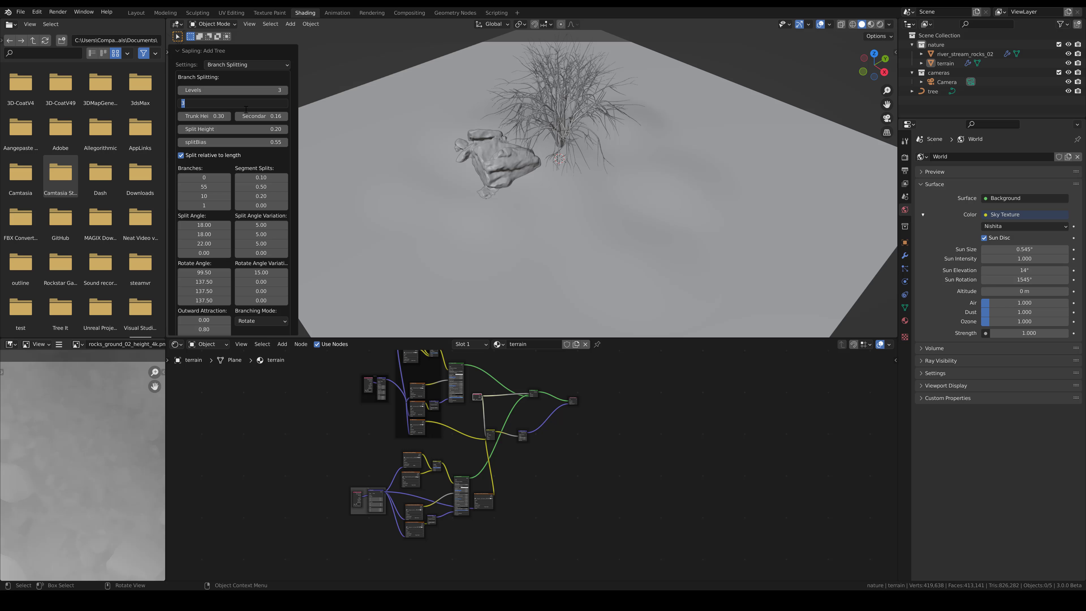
pyautogui.write('4')
pyautogui.press('Return')
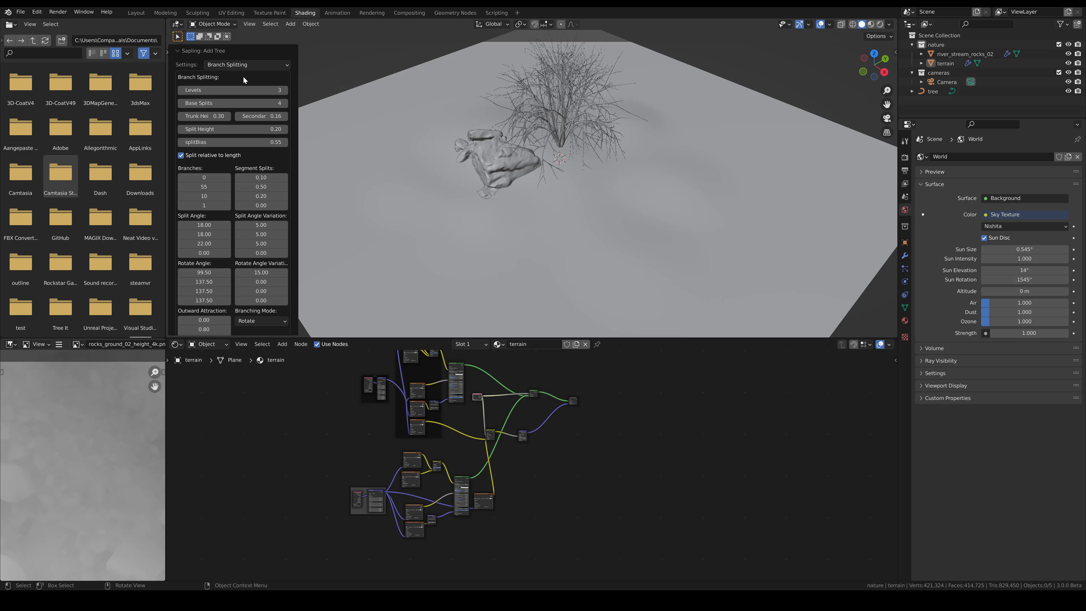
# Try 5 Base Splits on the sapling tree, then return the value to 4
pyautogui.doubleClick(254, 103)
pyautogui.write('5')
pyautogui.press('Return')
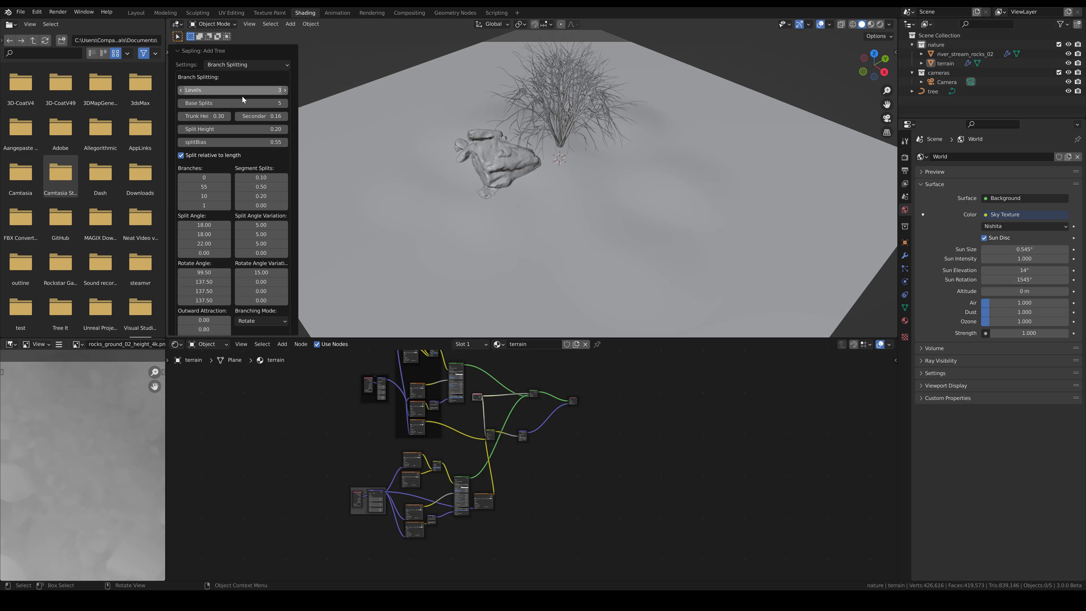
pyautogui.doubleClick(252, 104)
pyautogui.write('4')
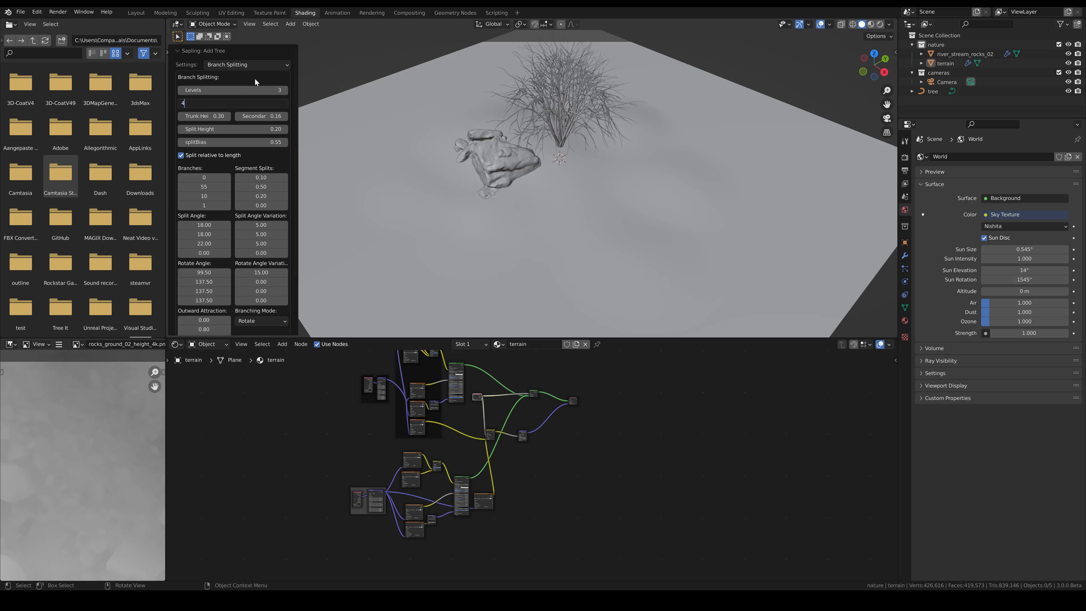
pyautogui.press('Return')
# Try 4 Branch Splitting Levels on the sapling tree, then return the value to 3
pyautogui.doubleClick(259, 89)
pyautogui.write('4')
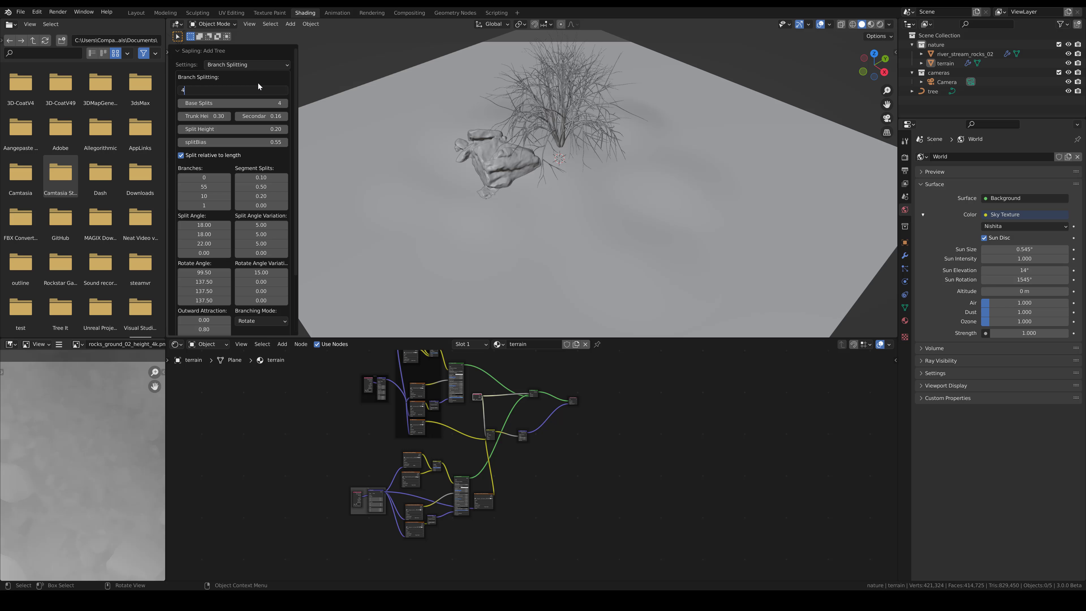
pyautogui.press('Return')
pyautogui.doubleClick(259, 89)
pyautogui.write('3')
pyautogui.press('Return')
# Select the tree and scale it up uniformly by about 2.96 in the right side view
pyautogui.click(553, 102)
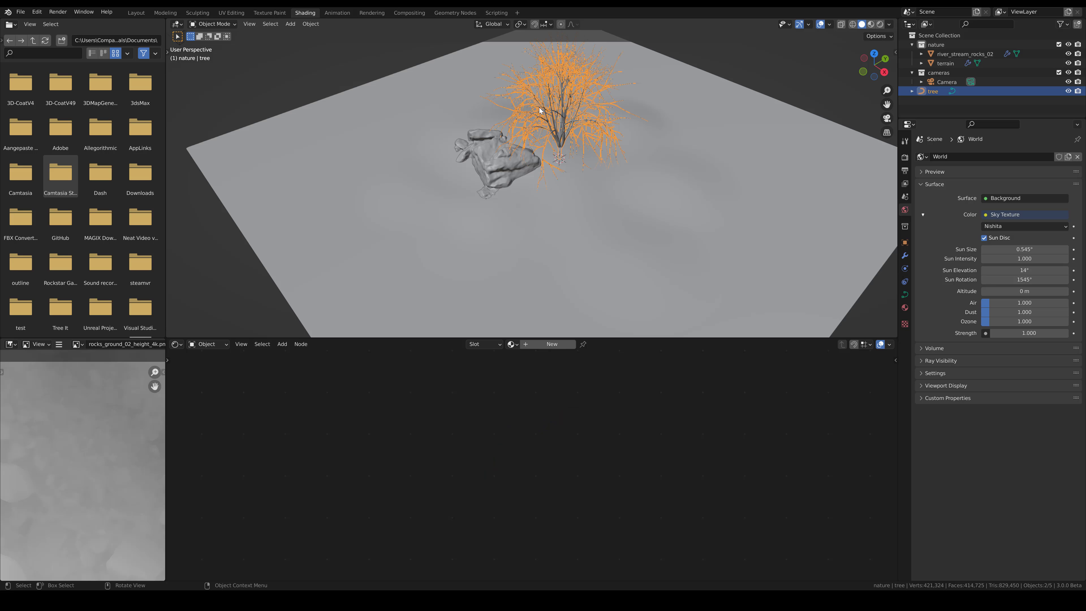
pyautogui.press('KP_3')
pyautogui.press('s')
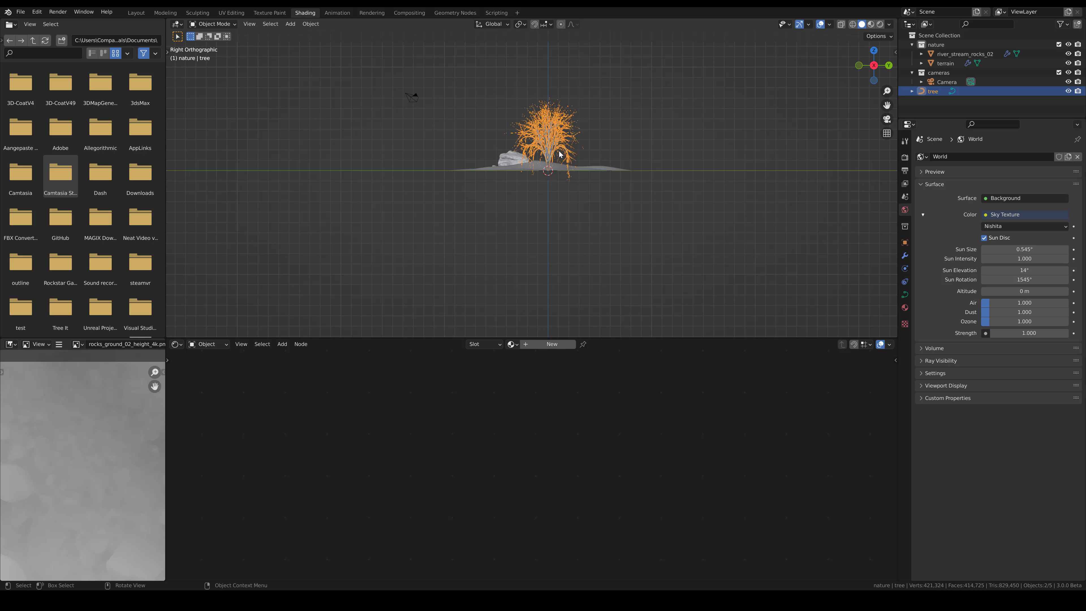
pyautogui.click(631, 226)
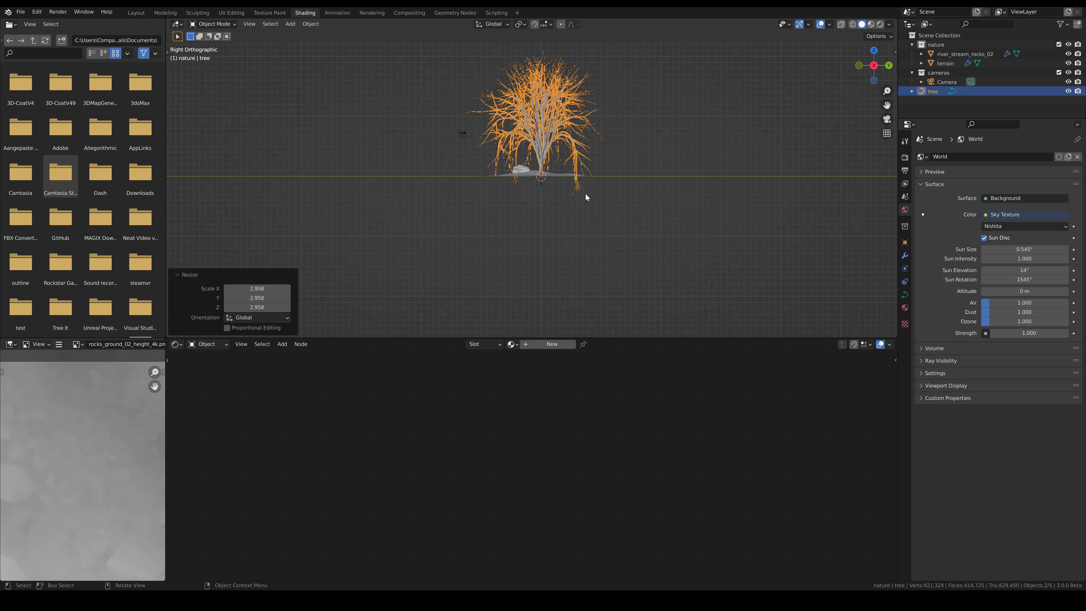
# Move the enlarged tree off the terrain, about 36 m along X and about -4.6 m along Y
pyautogui.press('g')
pyautogui.click(716, 196)
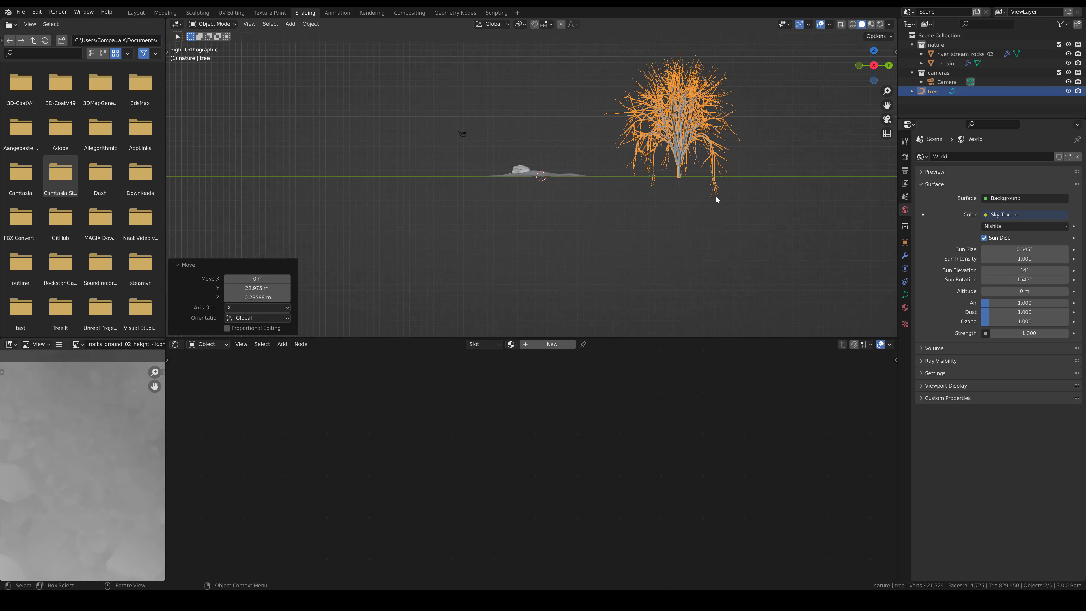
pyautogui.press('KP_7')
pyautogui.scroll(-1, 577, 126)
pyautogui.press('g')
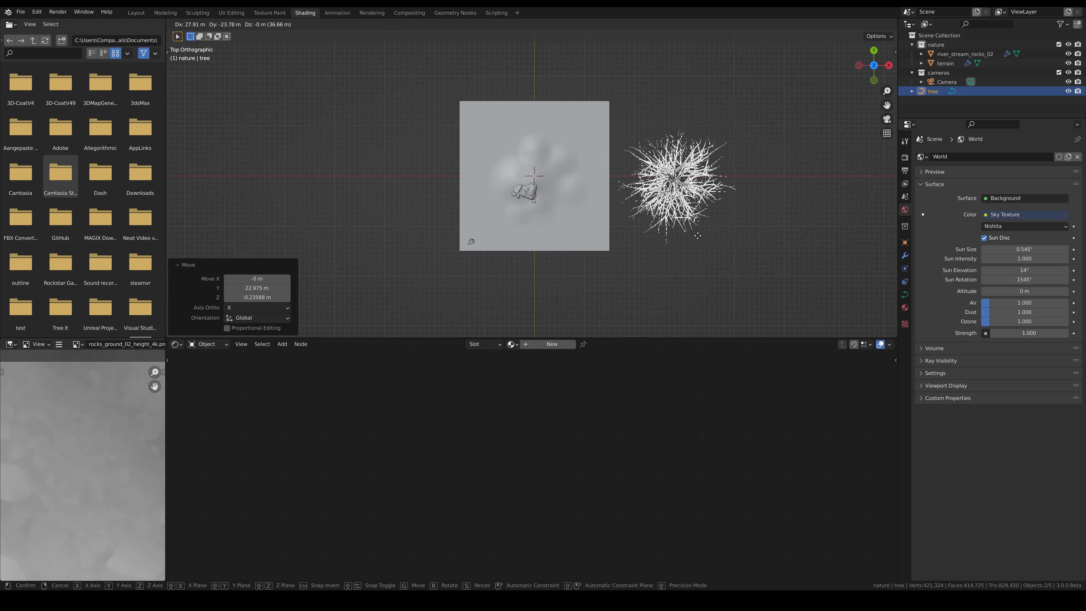
pyautogui.click(737, 257)
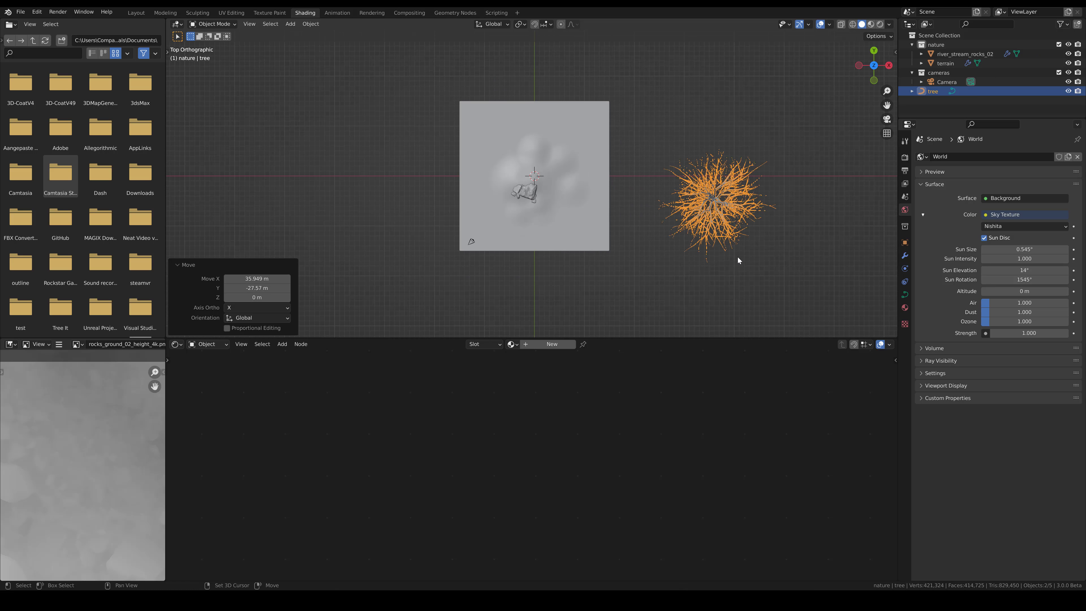
# Duplicate the tree just beyond the original in +Y and rotate the copy about 53.6° around Z
pyautogui.hotkey('shift', 'd')
pyautogui.click(751, 245)
pyautogui.press('r')
pyautogui.click(674, 261)
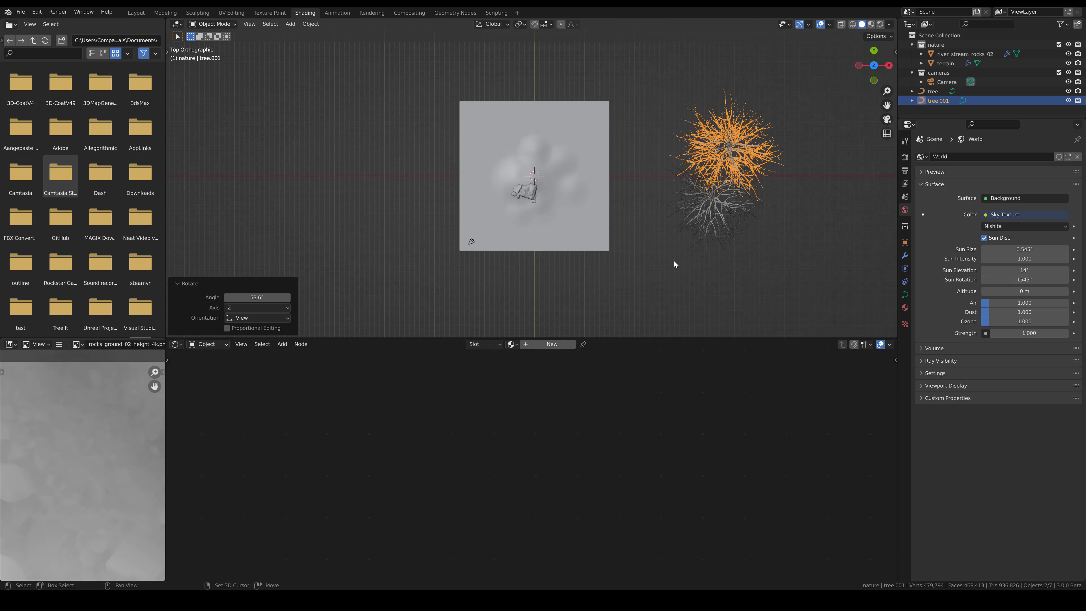
# Duplicate the rotated copy about 12.4 m along X and -5.8 m along Y, and rotate the new tree about 45.3° around Z
pyautogui.hotkey('shift', 'd')
pyautogui.click(746, 291)
pyautogui.press('r')
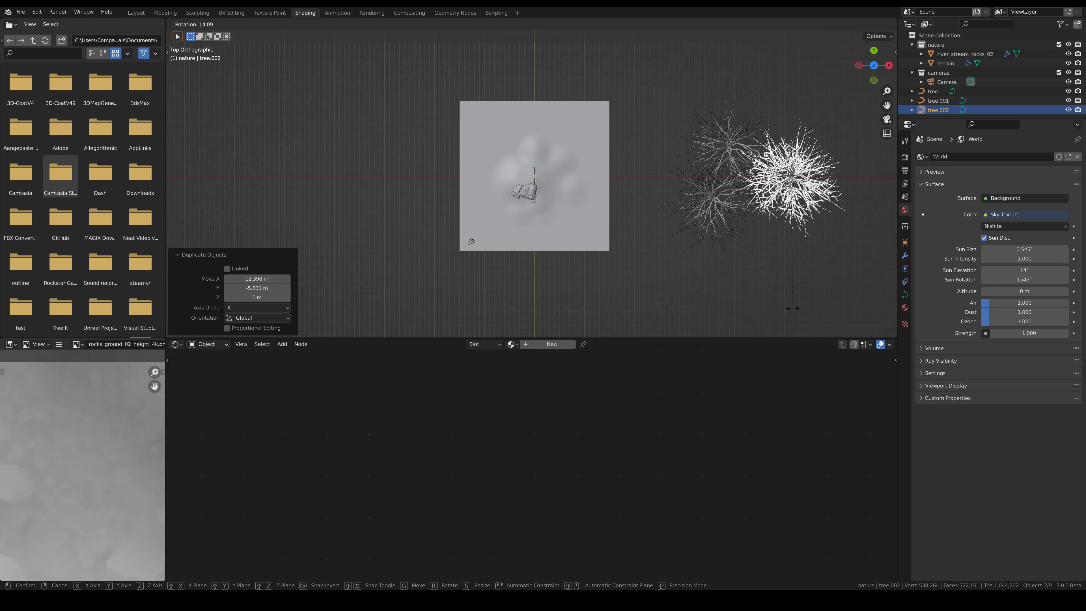
pyautogui.click(722, 294)
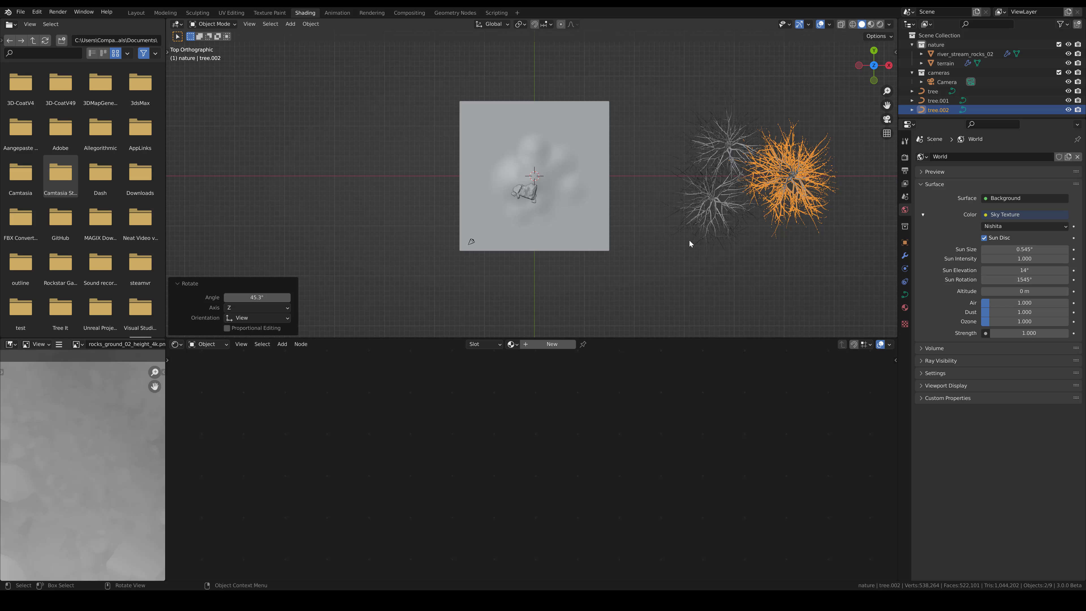
# Check the tree shadows through the camera in Rendered shading, then return to Solid shading
pyautogui.press('KP_0')
pyautogui.press('z')
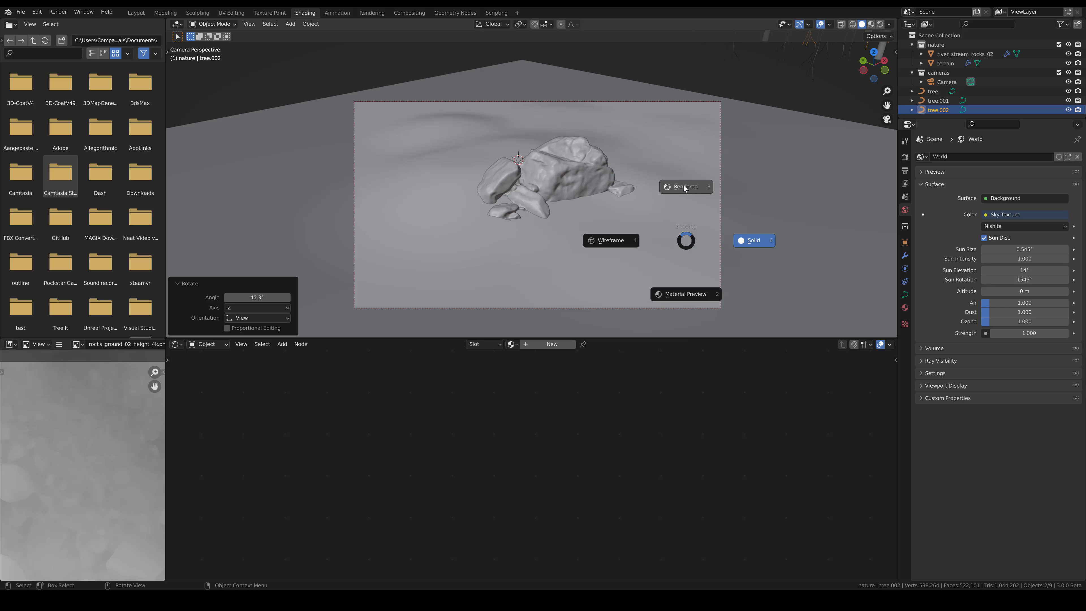
pyautogui.click(685, 187)
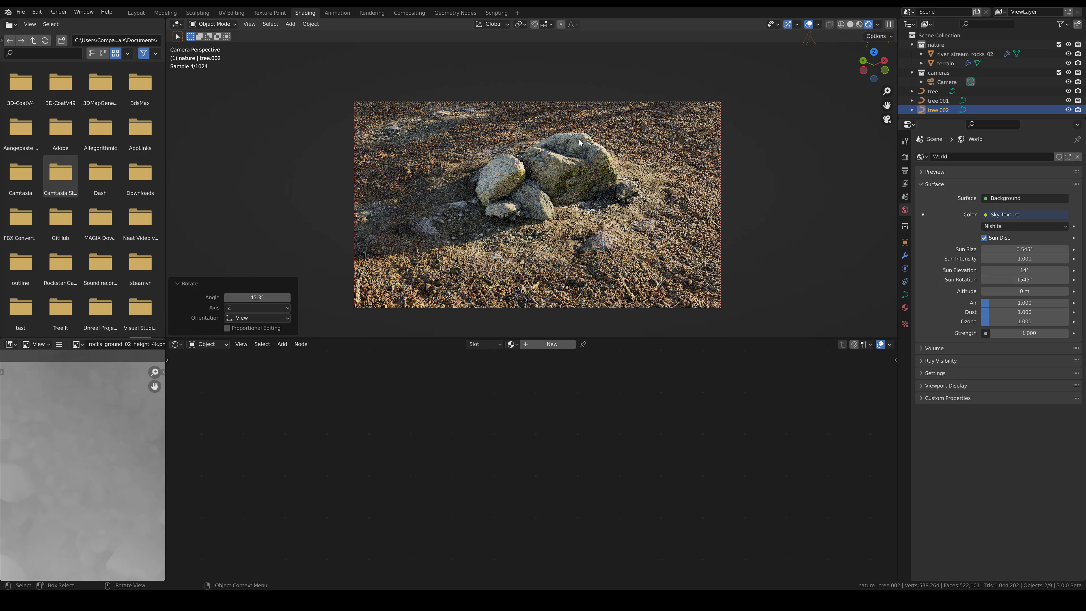
pyautogui.press('z')
pyautogui.click(625, 175)
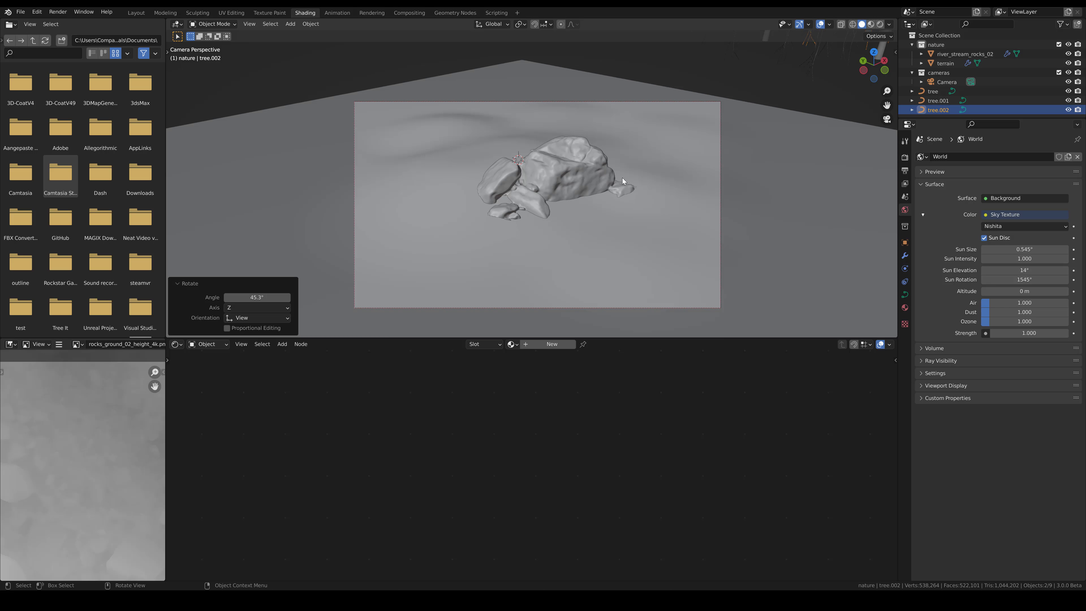
# Select all three trees in the top view and move them together about 3.6 m along X and -12.1 m along Y
pyautogui.press('KP_7')
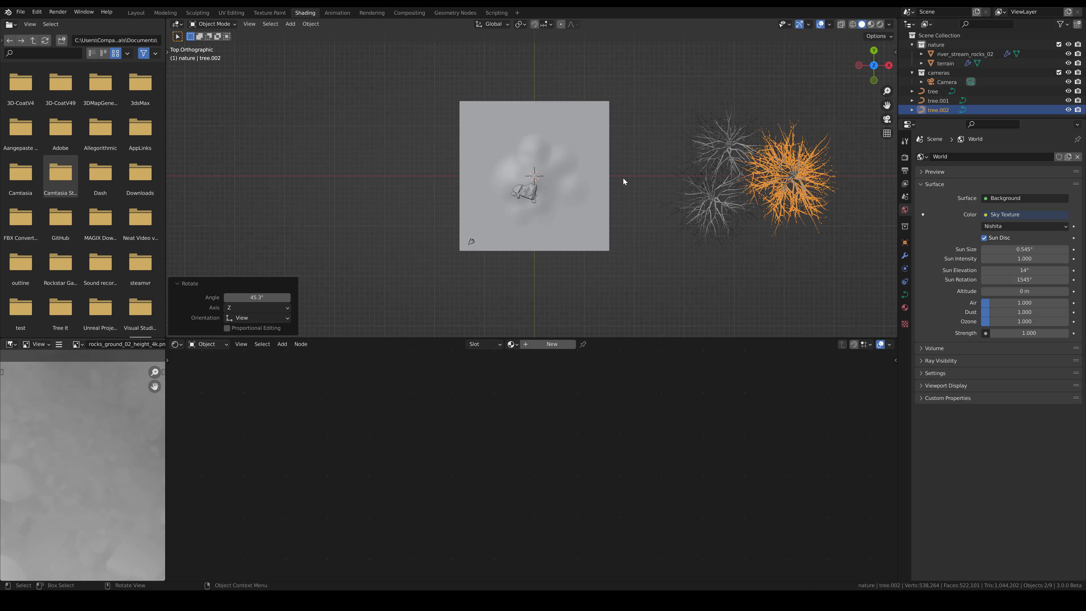
pyautogui.press('b')
pyautogui.moveTo(842, 253); pyautogui.dragTo(693, 103)
pyautogui.press('g')
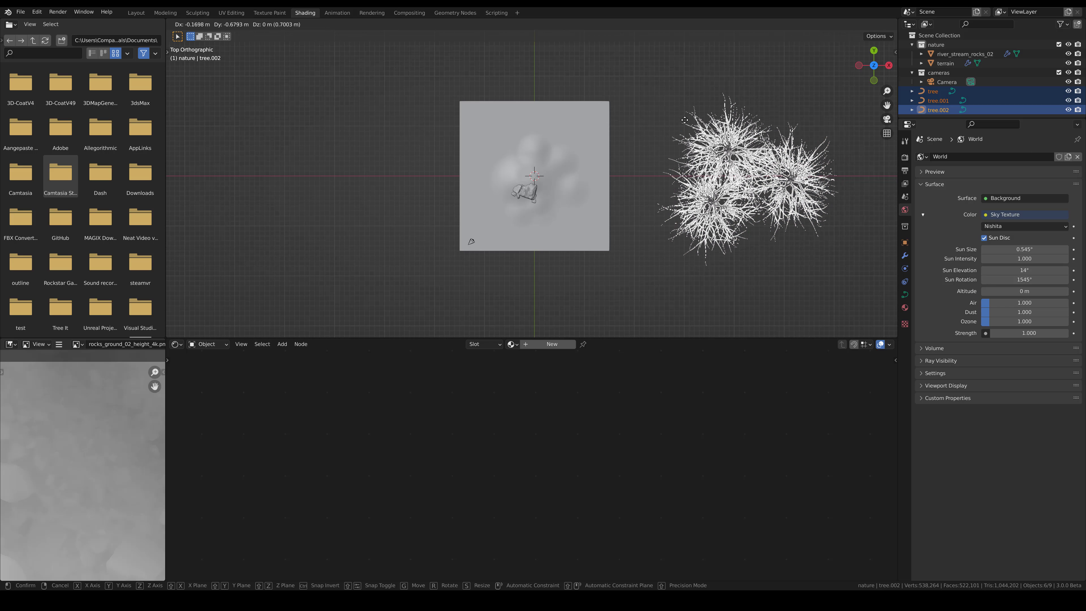
pyautogui.click(682, 163)
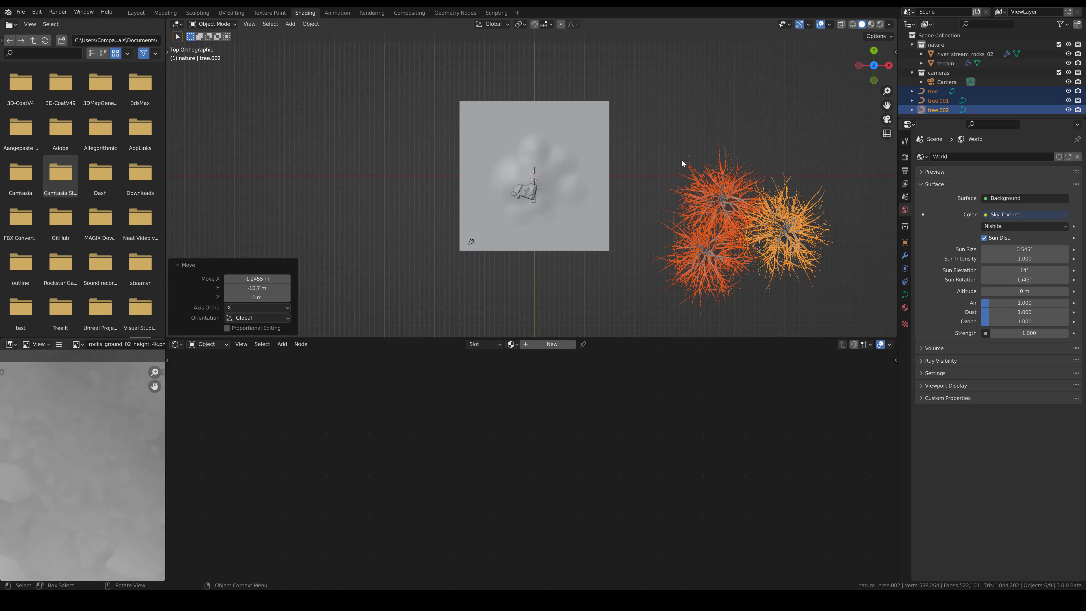
pyautogui.press('g')
pyautogui.click(702, 174)
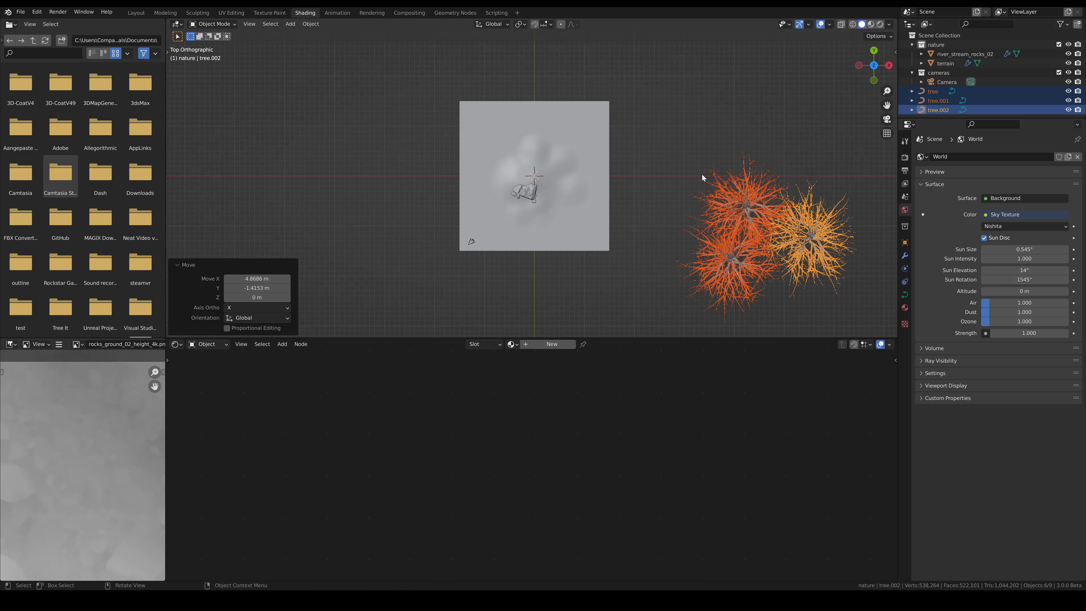
# Preview the repositioned trees' shadows on the rocks through the camera in Rendered shading, then switch back to Solid
pyautogui.press('KP_0')
pyautogui.press('z')
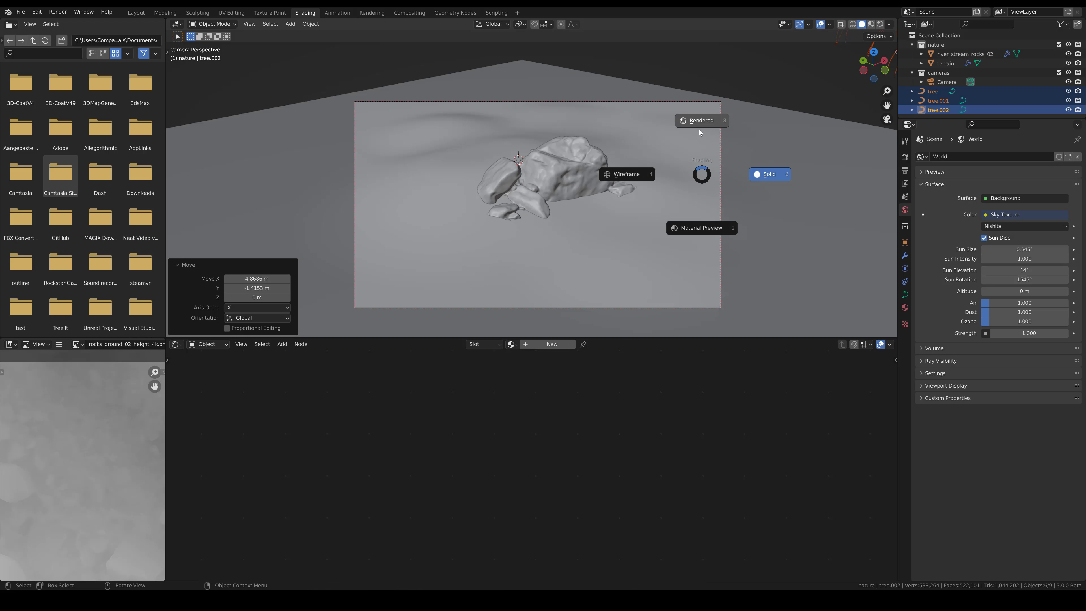
pyautogui.click(700, 133)
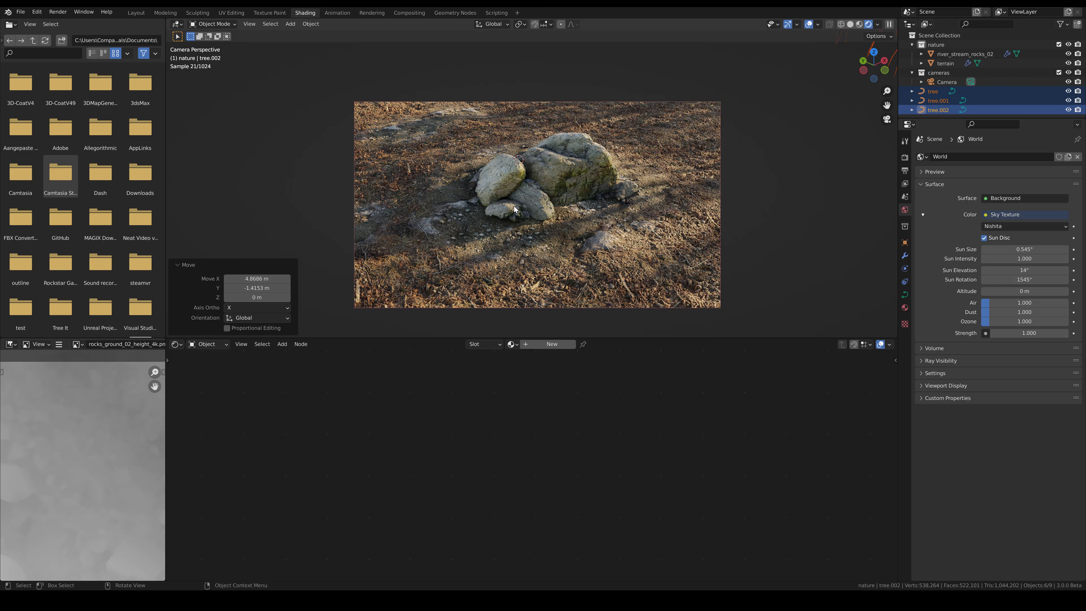
pyautogui.press('z')
pyautogui.click(561, 215)
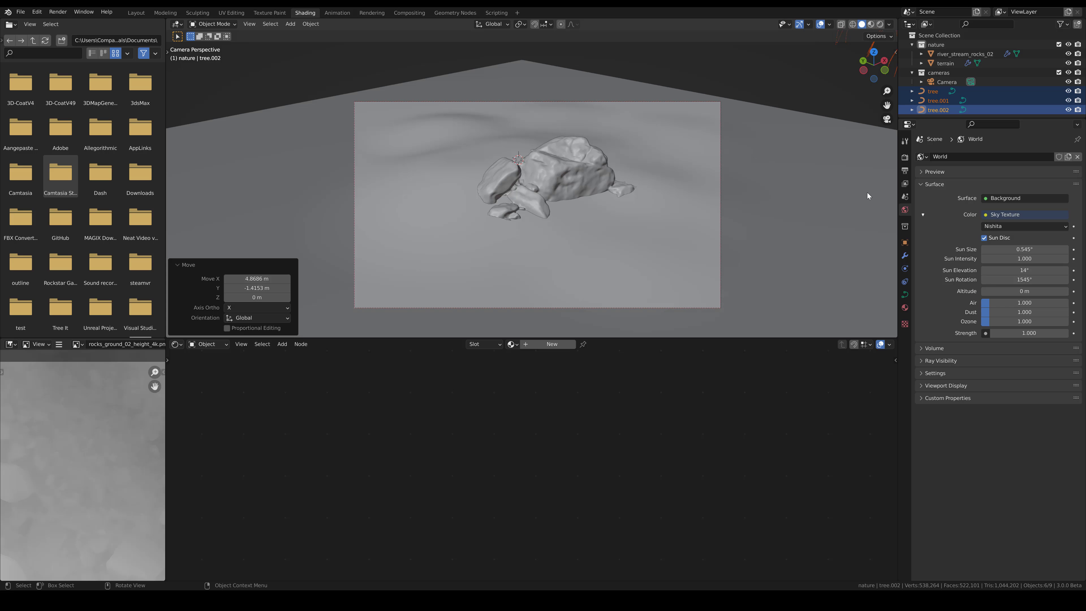
# Open the Cycles render settings and review the camera view once more in Rendered shading before returning to Solid
pyautogui.click(905, 157)
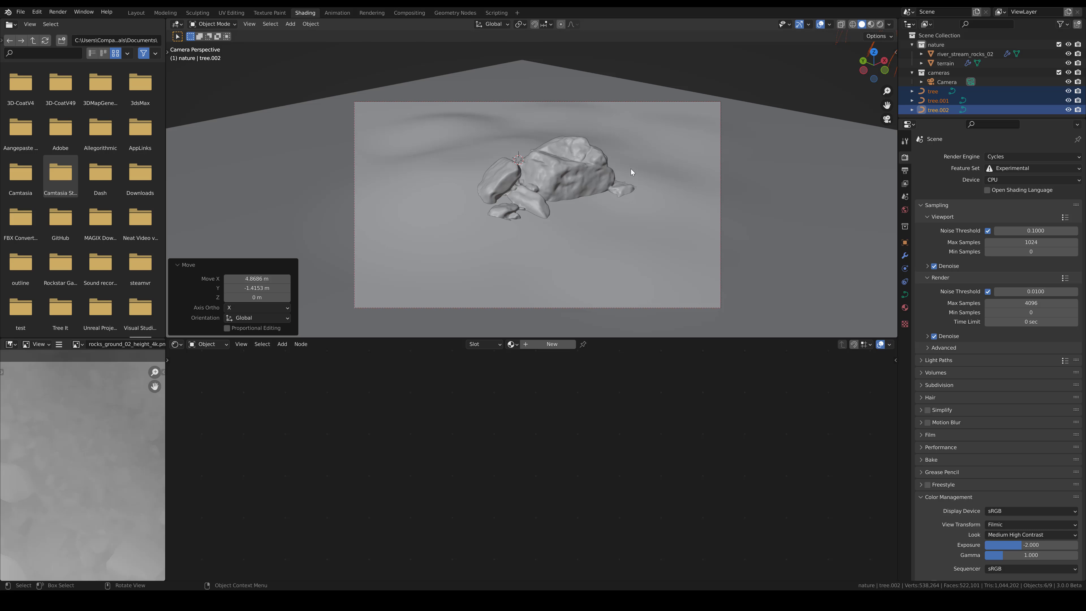
pyautogui.press('z')
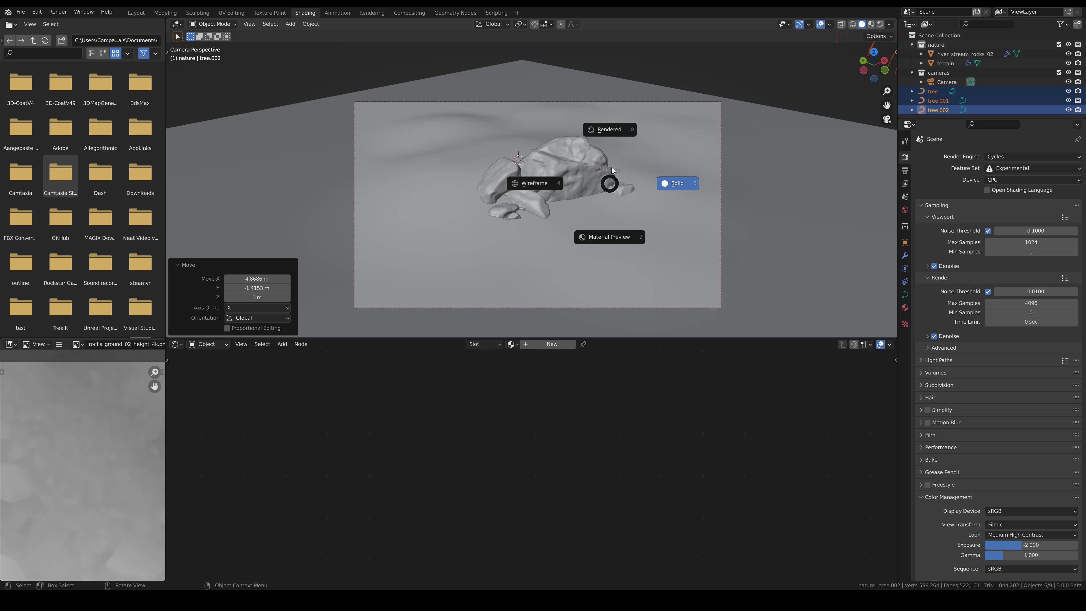
pyautogui.click(614, 133)
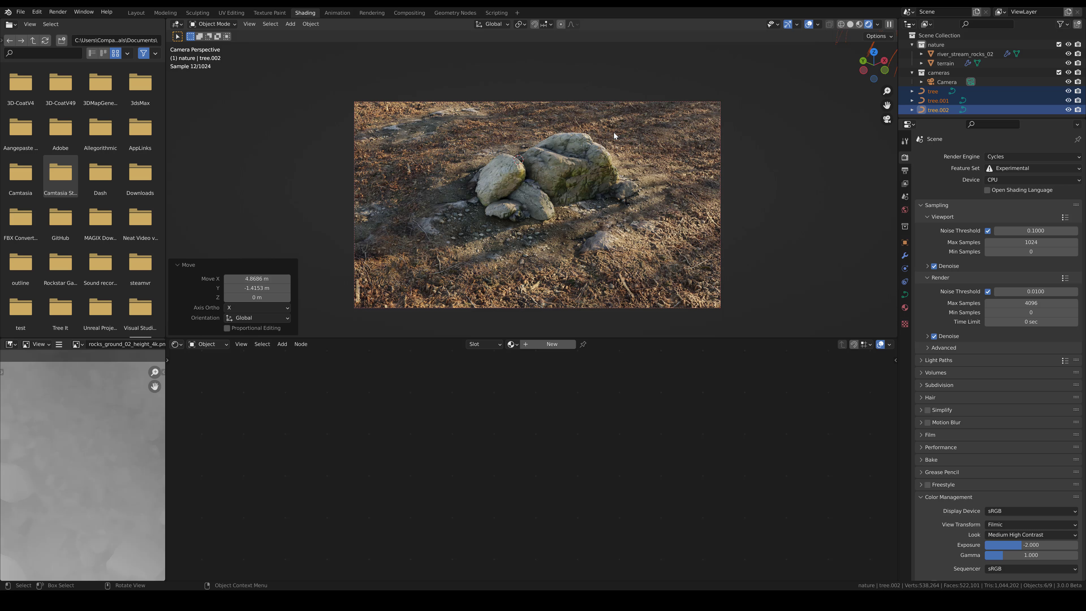
pyautogui.press('z')
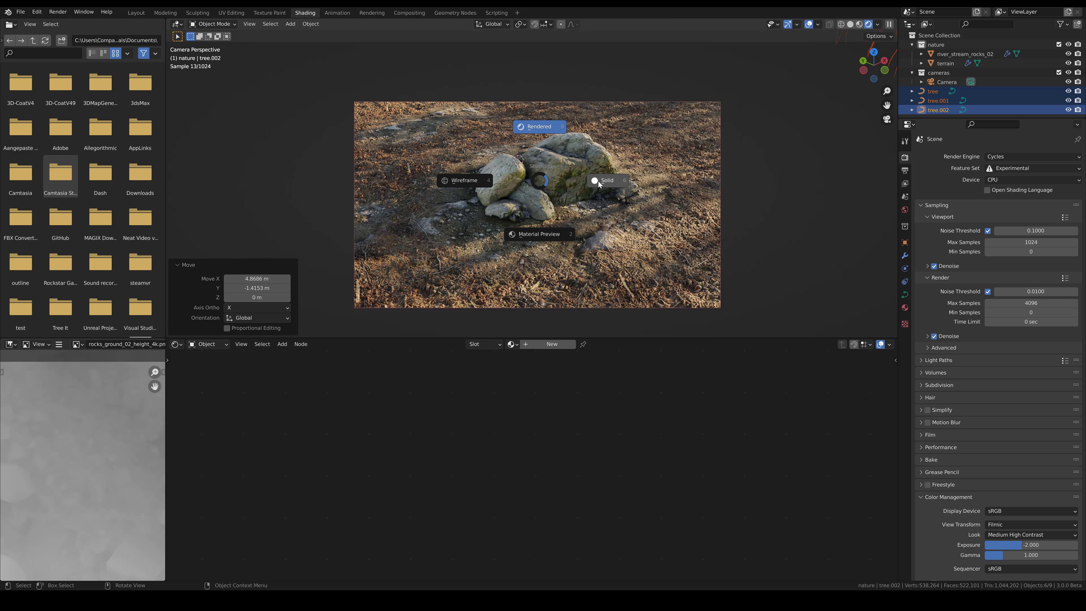
pyautogui.click(599, 183)
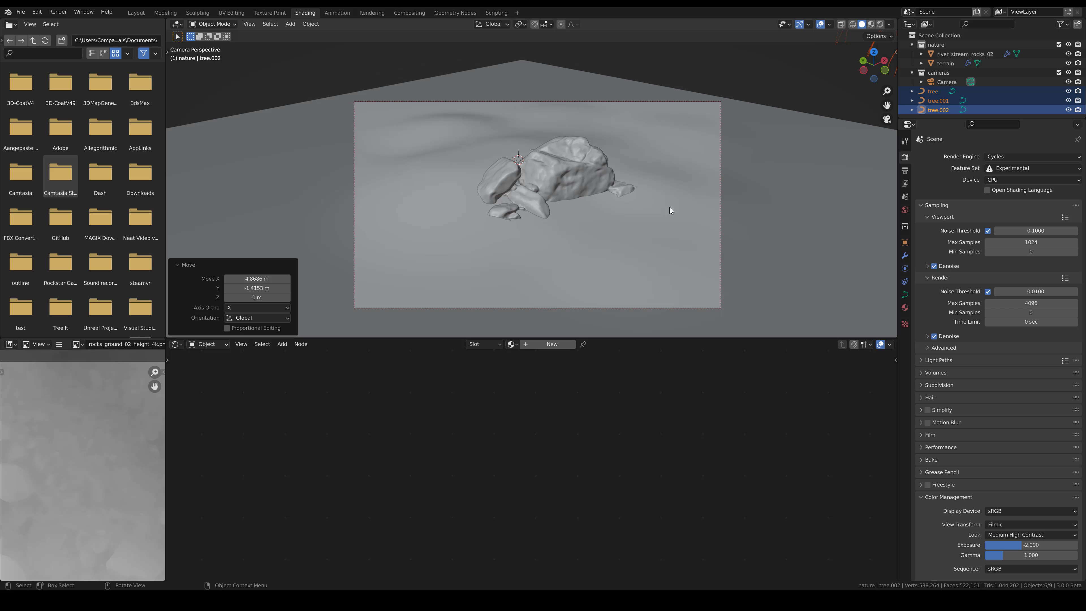
# Select the terrain and examine how its material nodes mix the two ground textures and their displacement
pyautogui.click(651, 243)
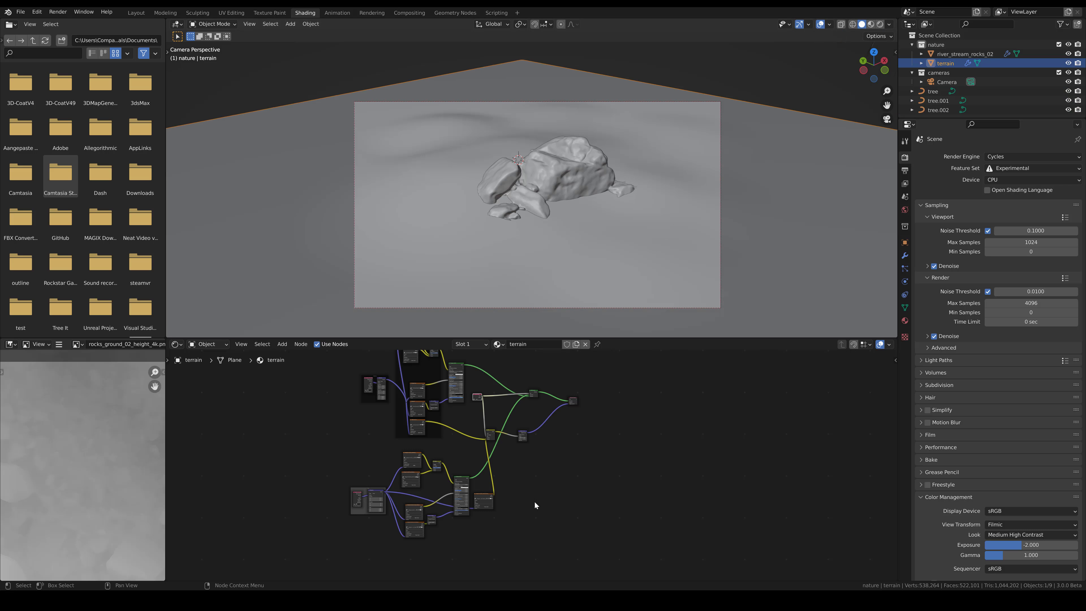
pyautogui.scroll(3, 483, 526)
pyautogui.moveTo(498, 460); pyautogui.dragTo(615, 434, button='middle')
pyautogui.scroll(1, 509, 478)
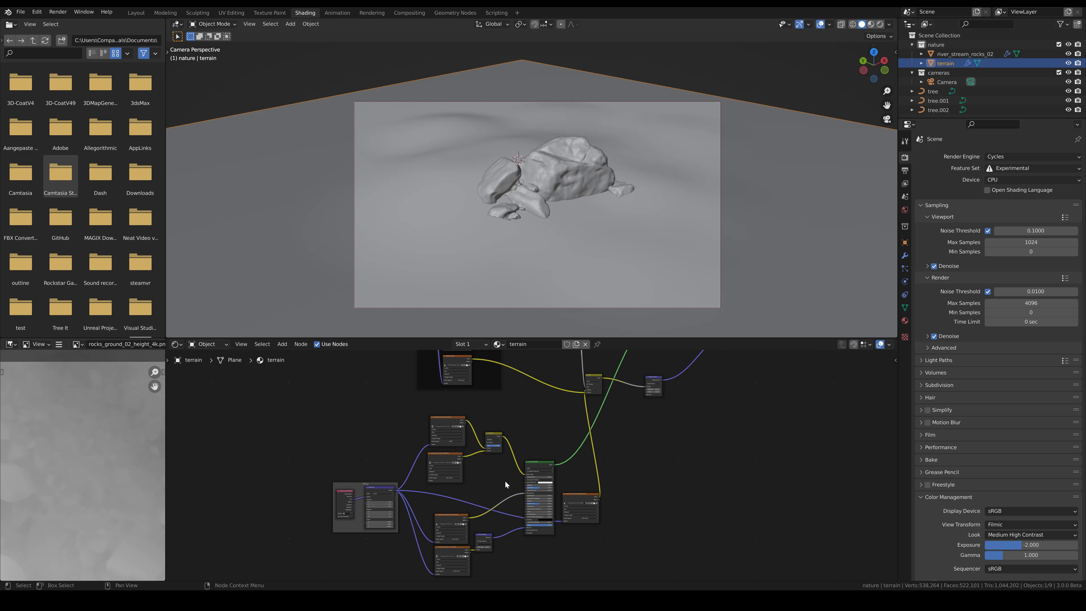
pyautogui.moveTo(609, 433); pyautogui.dragTo(549, 539, button='middle')
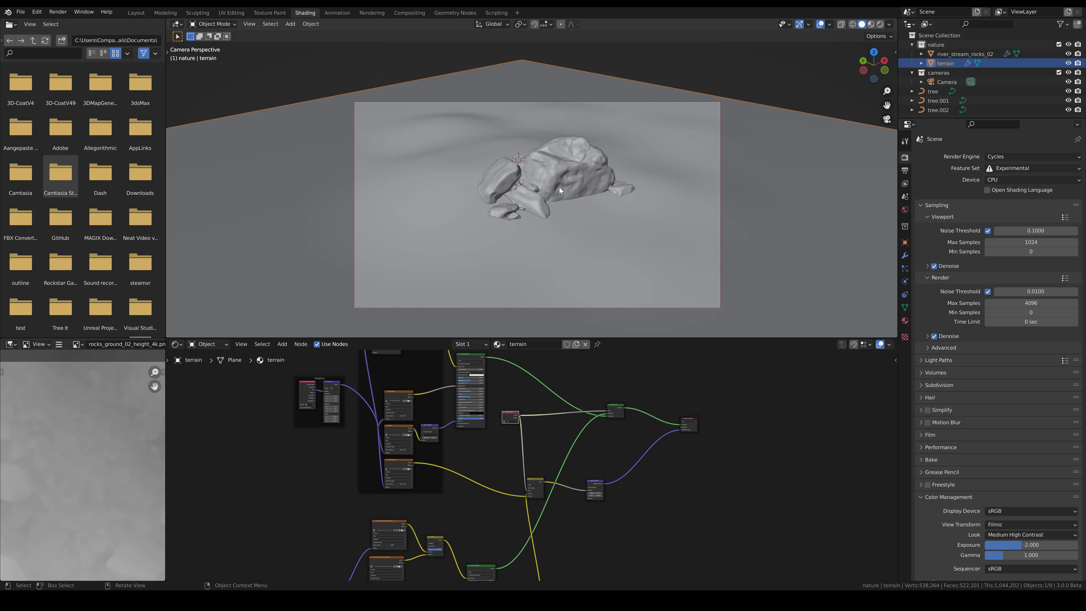
pyautogui.scroll(4, 521, 432)
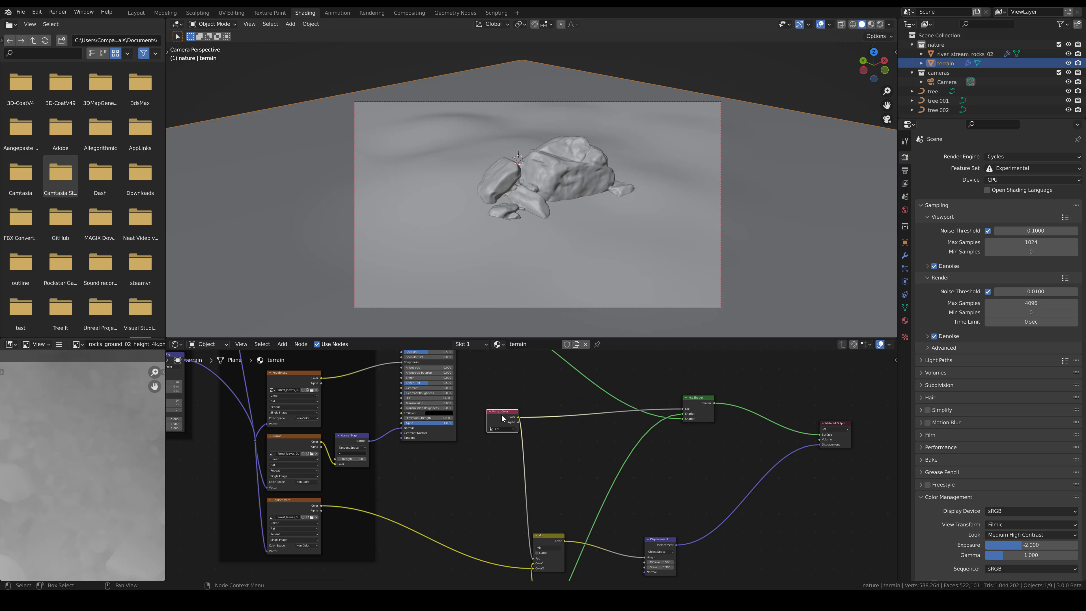
pyautogui.scroll(-1, 501, 414)
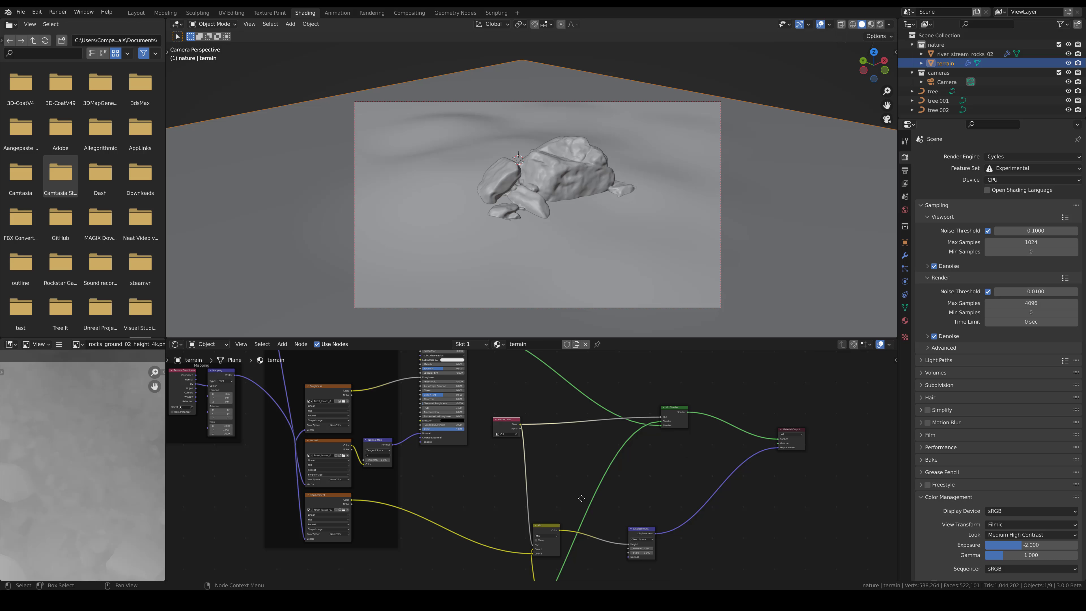
pyautogui.moveTo(553, 542); pyautogui.dragTo(550, 478, button='middle')
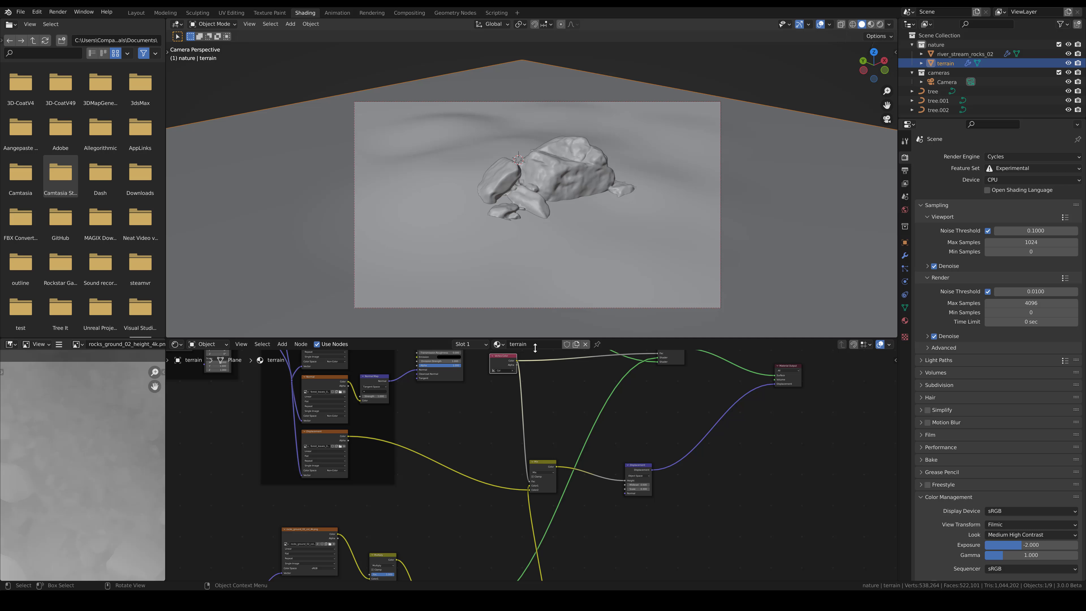
# Add a Geometry node in the empty area beside the forest leaves texture nodes of the terrain material
pyautogui.scroll(-2, 492, 435)
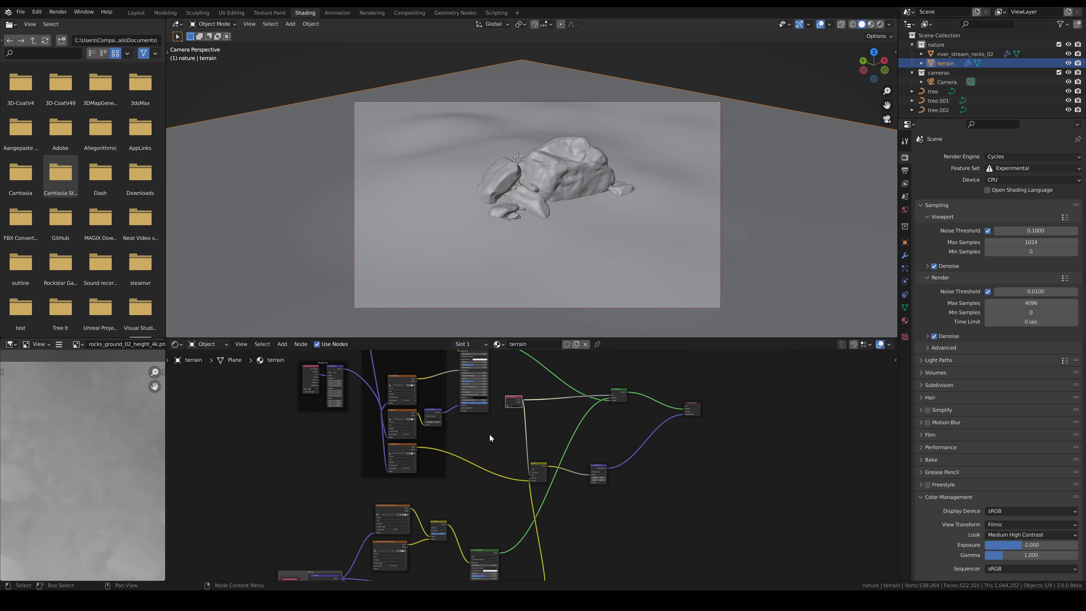
pyautogui.scroll(-4, 490, 434)
pyautogui.moveTo(451, 423); pyautogui.dragTo(574, 537, button='middle')
pyautogui.scroll(5, 514, 498)
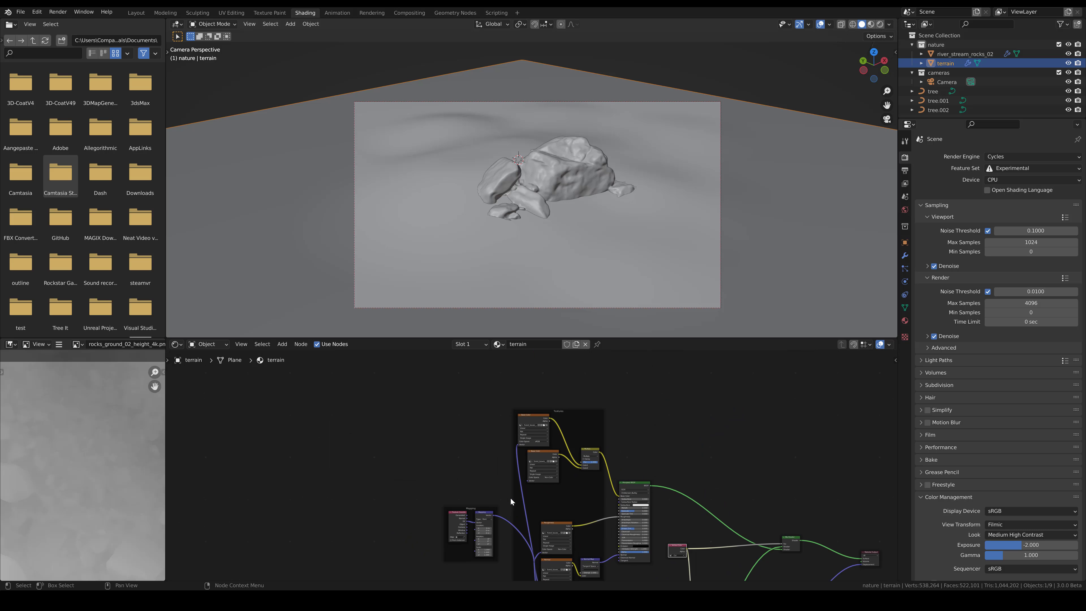
pyautogui.click(281, 345)
pyautogui.moveTo(308, 370)
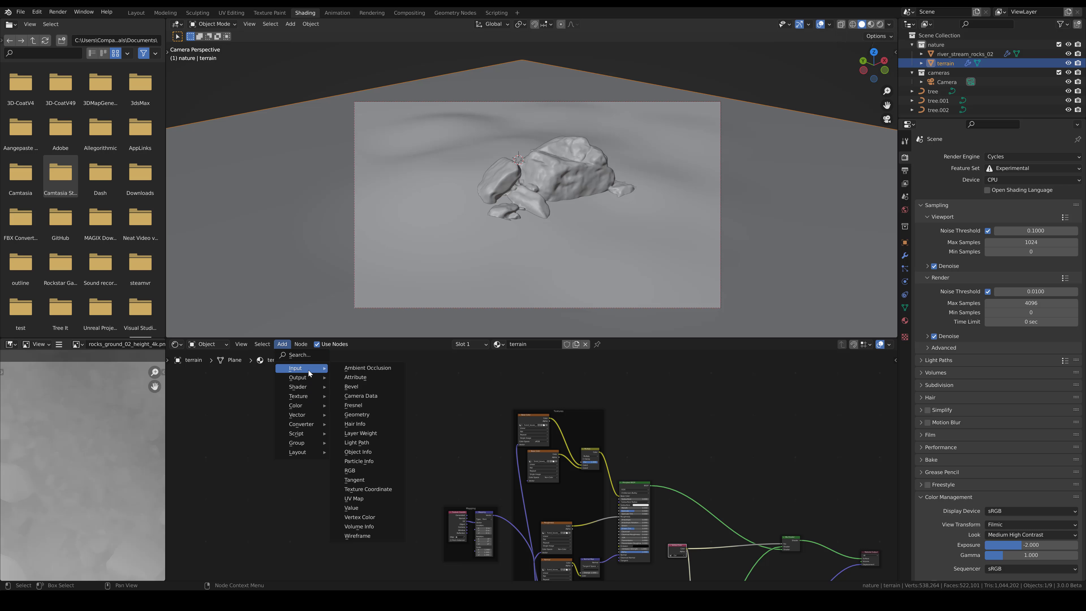
pyautogui.click(373, 414)
pyautogui.click(351, 420)
pyautogui.scroll(3, 350, 422)
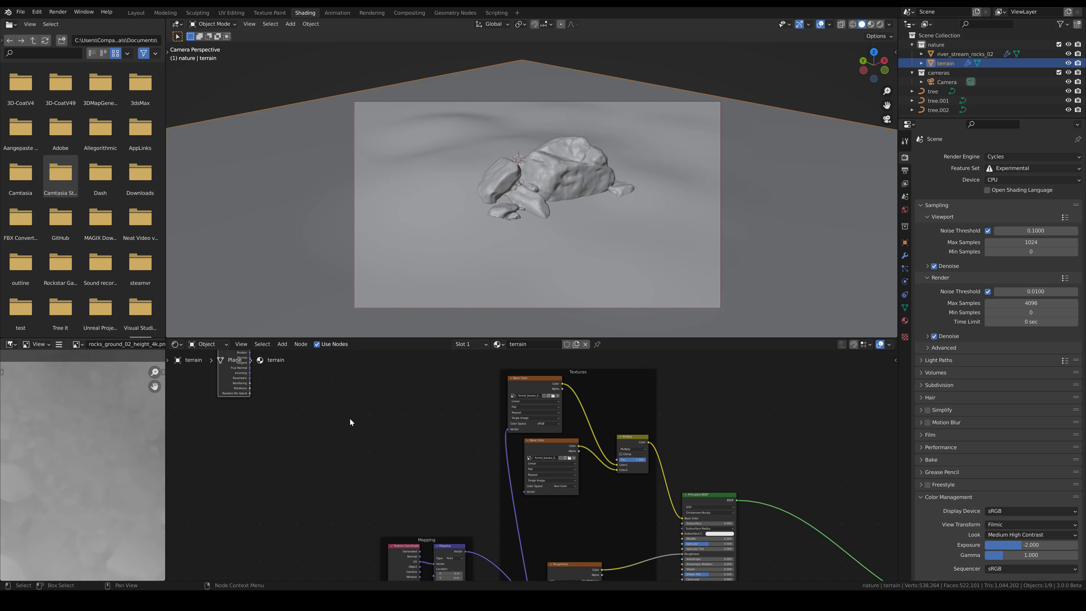
pyautogui.moveTo(350, 419); pyautogui.dragTo(522, 522, button='middle')
pyautogui.scroll(5, 421, 503)
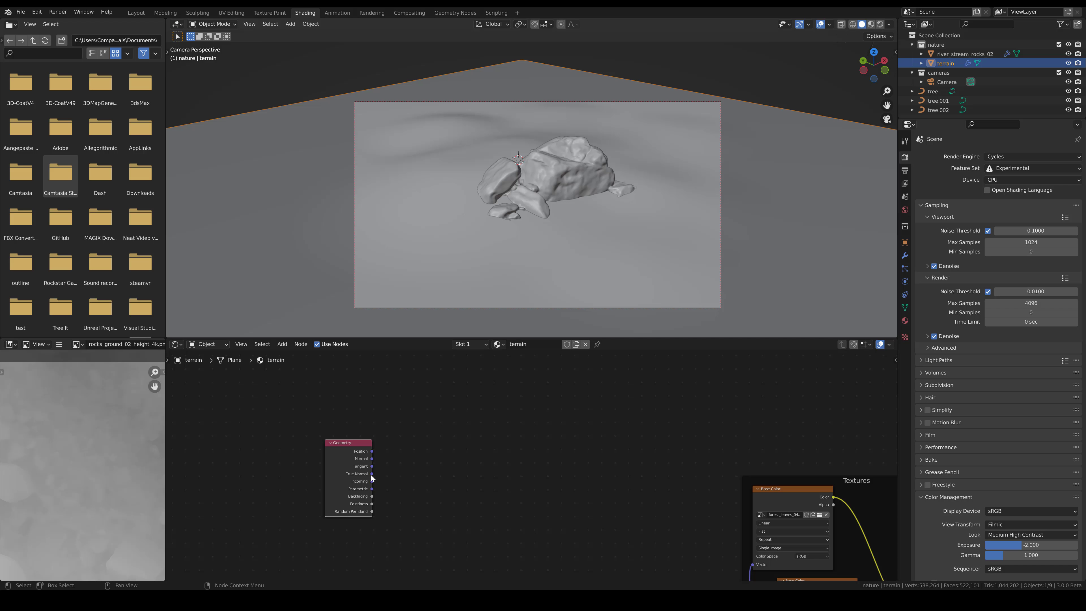
# Add a Separate RGB node beside the Geometry node
pyautogui.click(281, 345)
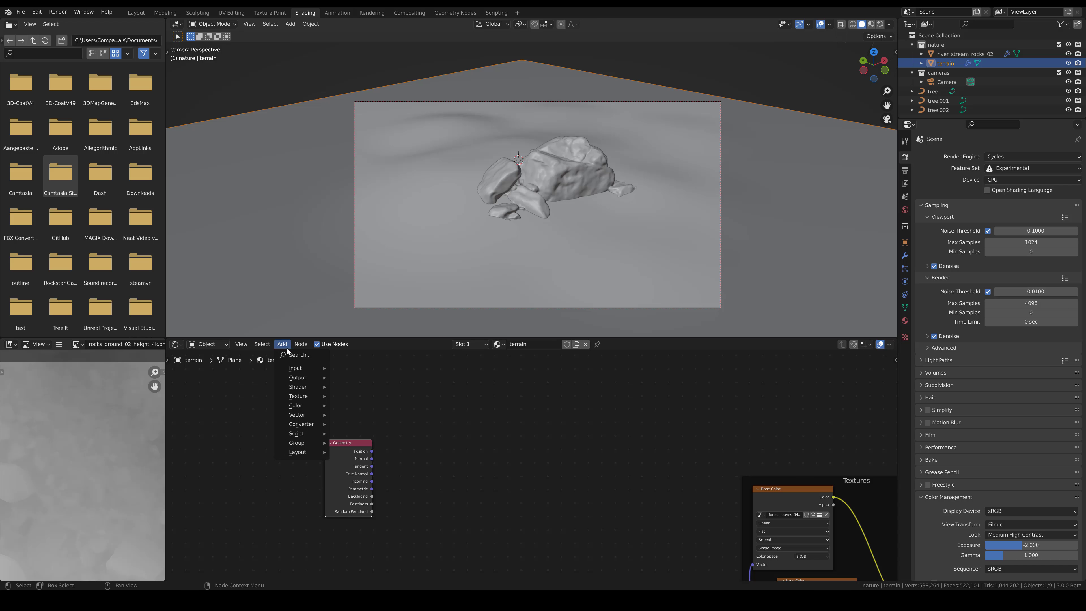
pyautogui.moveTo(307, 426)
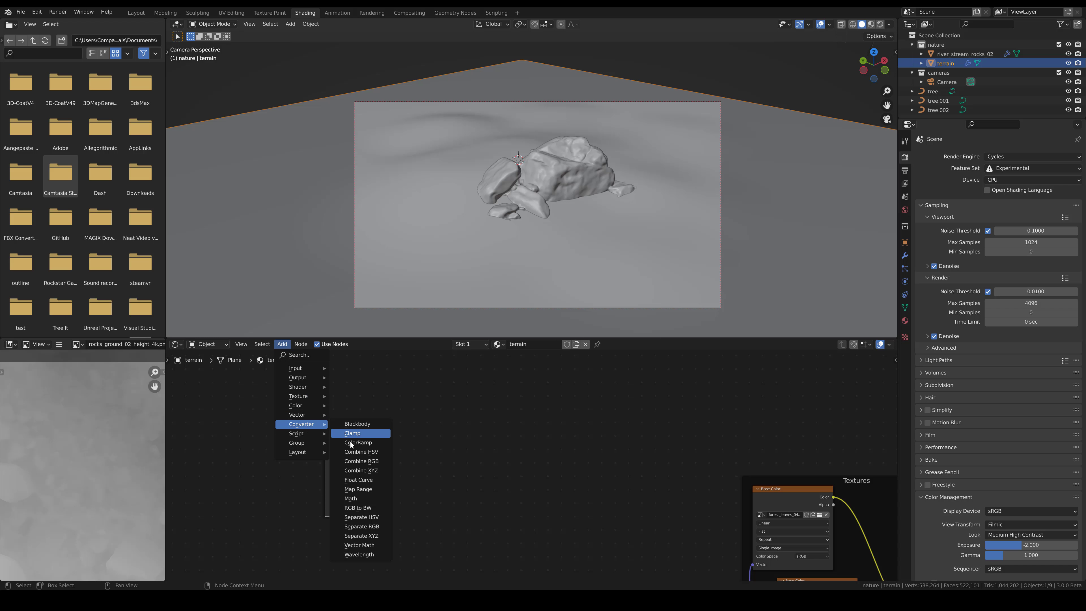
pyautogui.click(374, 526)
pyautogui.click(451, 422)
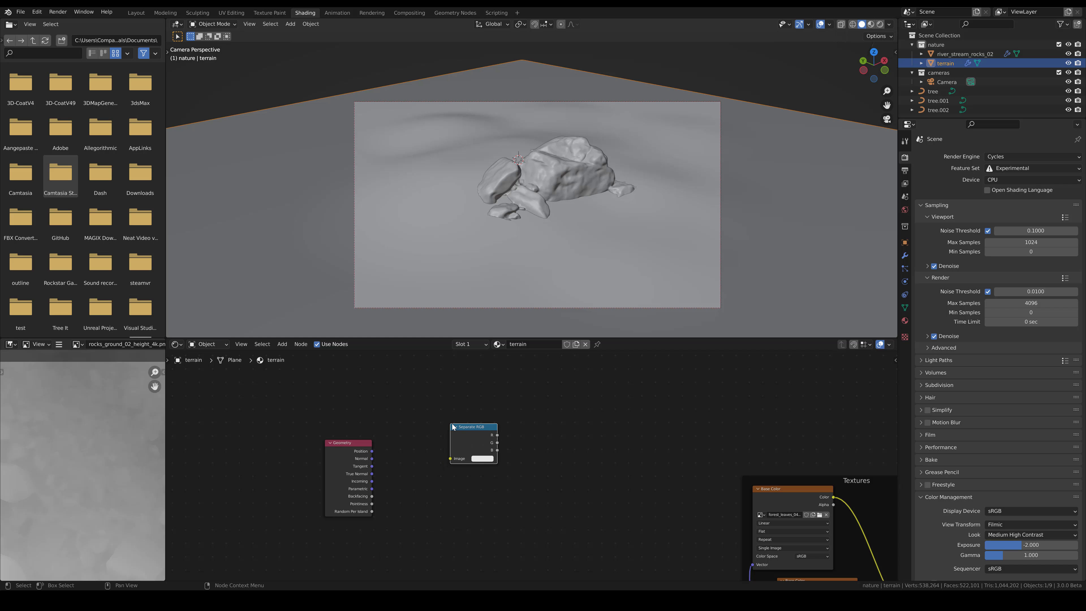
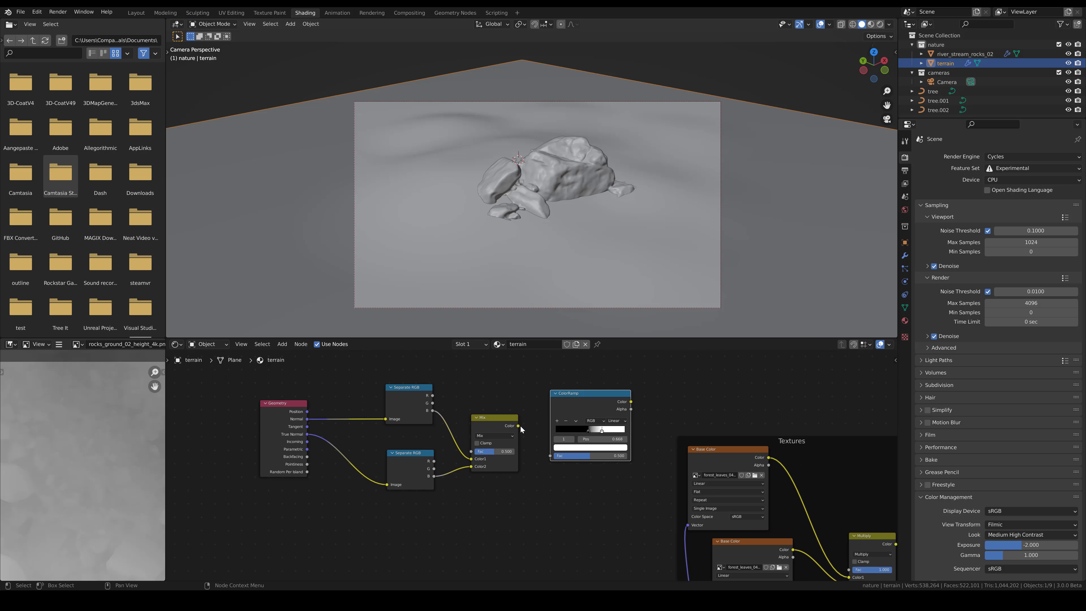
# Connect the Mix node's colour output to the ColorRamp's Fac input and raise the Mix node's factor
pyautogui.moveTo(518, 426); pyautogui.dragTo(551, 457)
pyautogui.scroll(-2, 594, 492)
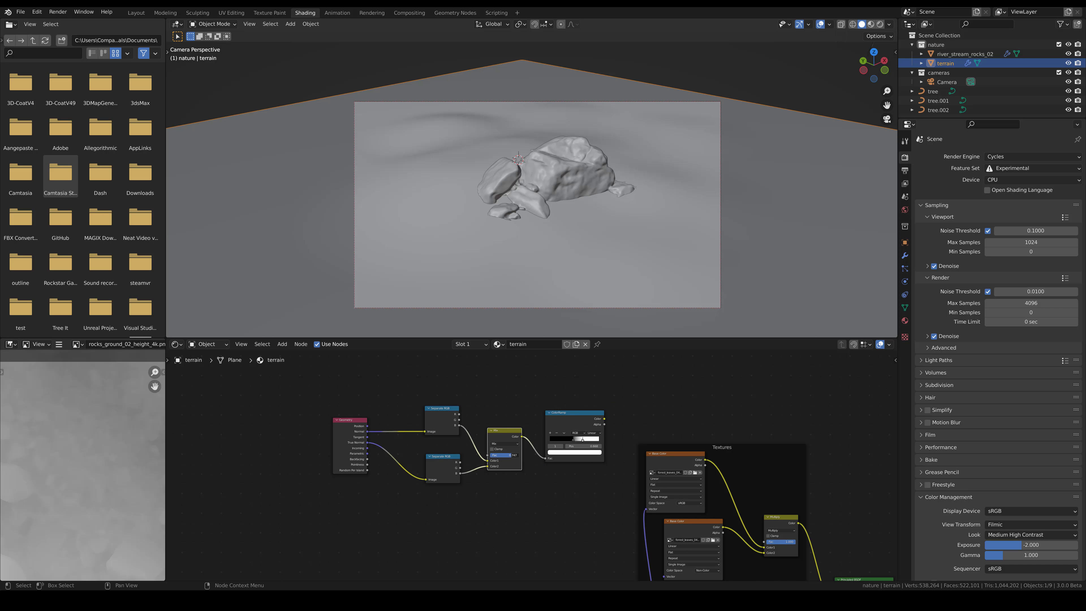
pyautogui.moveTo(515, 455); pyautogui.dragTo(517, 455)
# Move the forest leaves Principled BSDF node farther from its texture frame to make room for more nodes
pyautogui.moveTo(634, 402); pyautogui.dragTo(530, 345, button='middle')
pyautogui.scroll(-3, 768, 470)
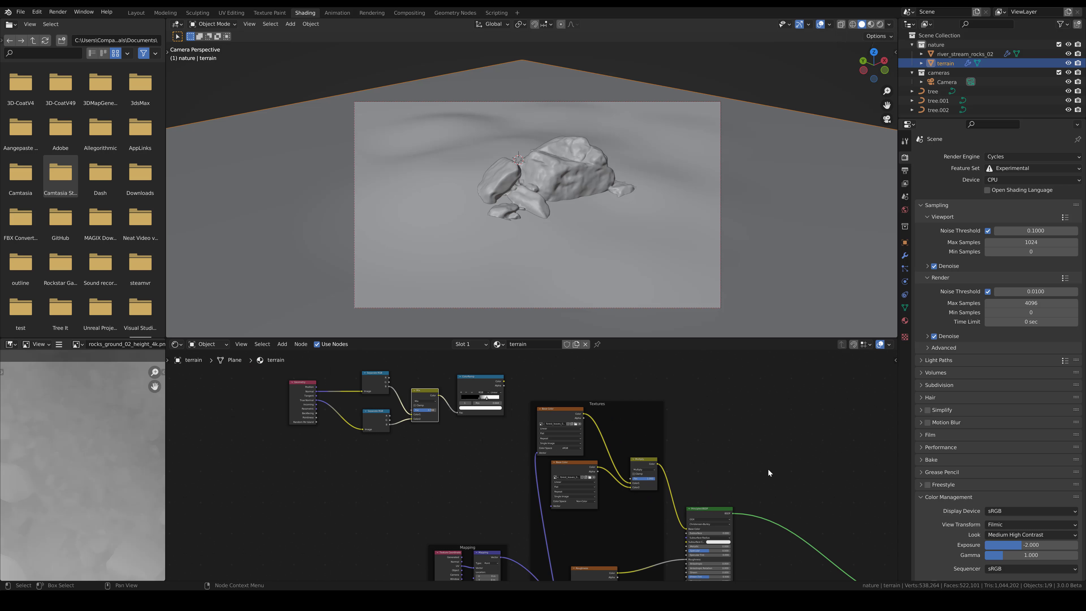
pyautogui.moveTo(768, 469); pyautogui.dragTo(737, 440, button='middle')
pyautogui.moveTo(679, 481); pyautogui.dragTo(721, 476)
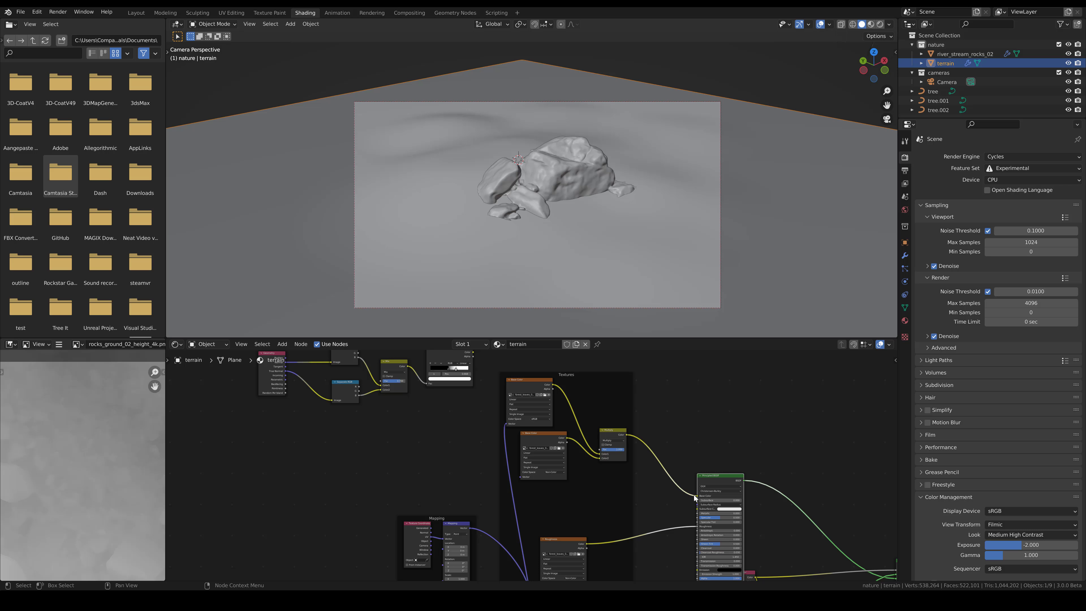
pyautogui.moveTo(656, 436); pyautogui.dragTo(630, 473, button='middle')
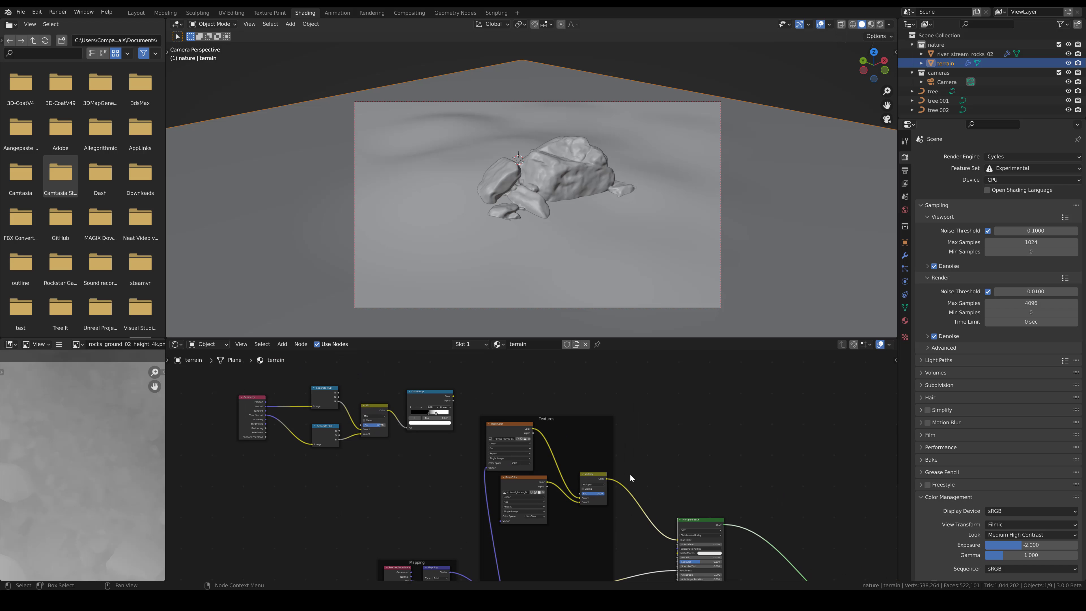
# Add a MixRGB node between the texture frame and the Principled BSDF, duplicate it, and stack the two nodes vertically
pyautogui.click(282, 344)
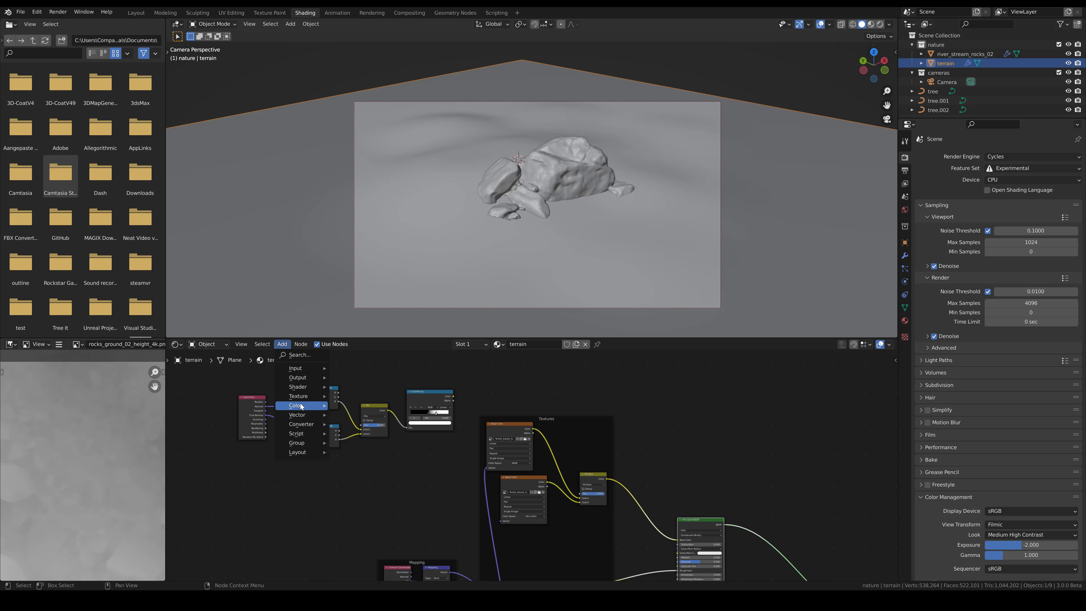
pyautogui.moveTo(301, 407)
pyautogui.click(369, 451)
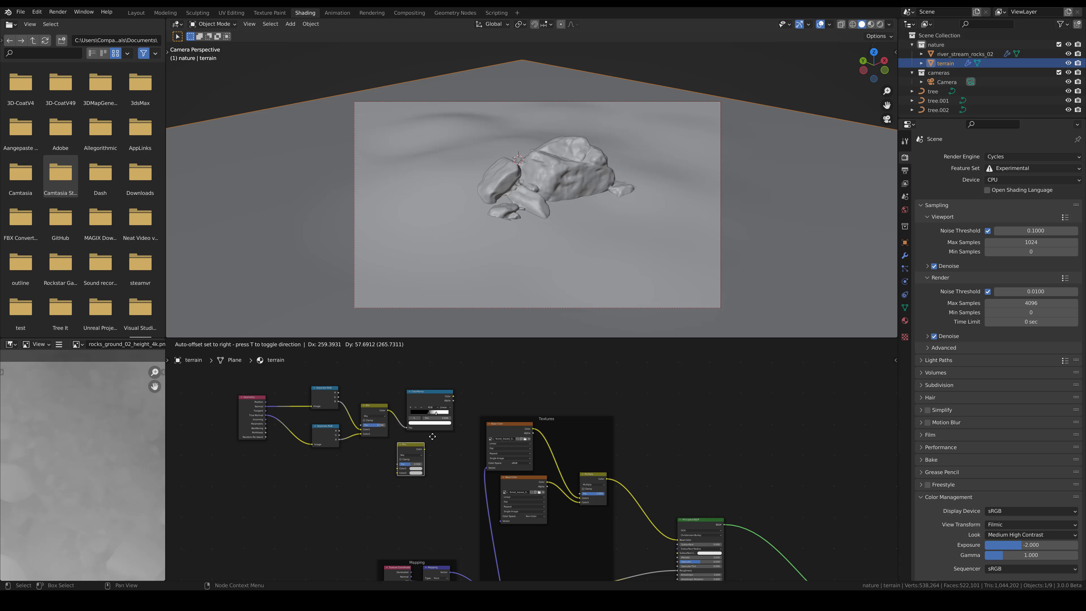
pyautogui.click(646, 437)
pyautogui.moveTo(646, 436)
pyautogui.mouseDown(button='middle')
pyautogui.moveTo(625, 392)
pyautogui.moveTo(633, 419)
pyautogui.mouseUp(button='middle')
pyautogui.scroll(2, 625, 391)
pyautogui.hotkey('shift', 'd')
pyautogui.click(657, 380)
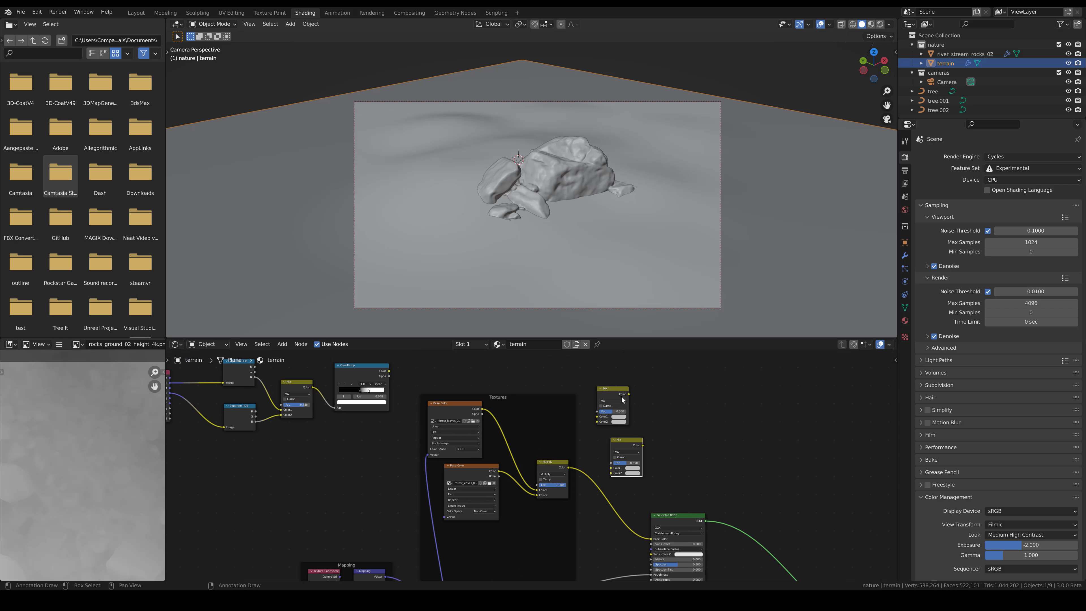
pyautogui.moveTo(616, 396); pyautogui.dragTo(630, 385)
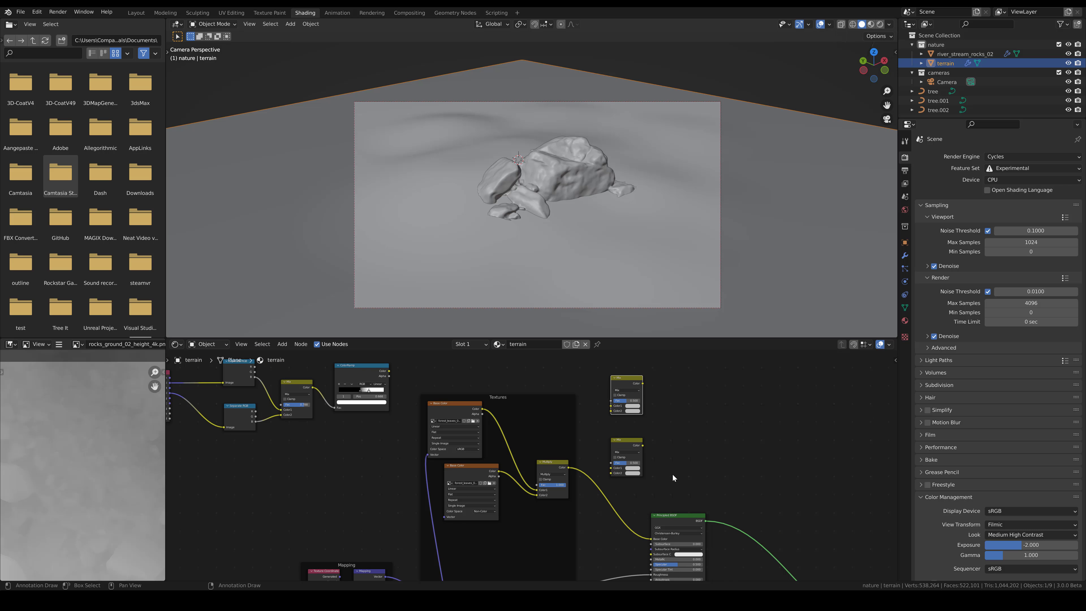
# Set Color1 of the upper new Mix node to black
pyautogui.moveTo(672, 478); pyautogui.dragTo(614, 423, button='middle')
pyautogui.scroll(2, 614, 423)
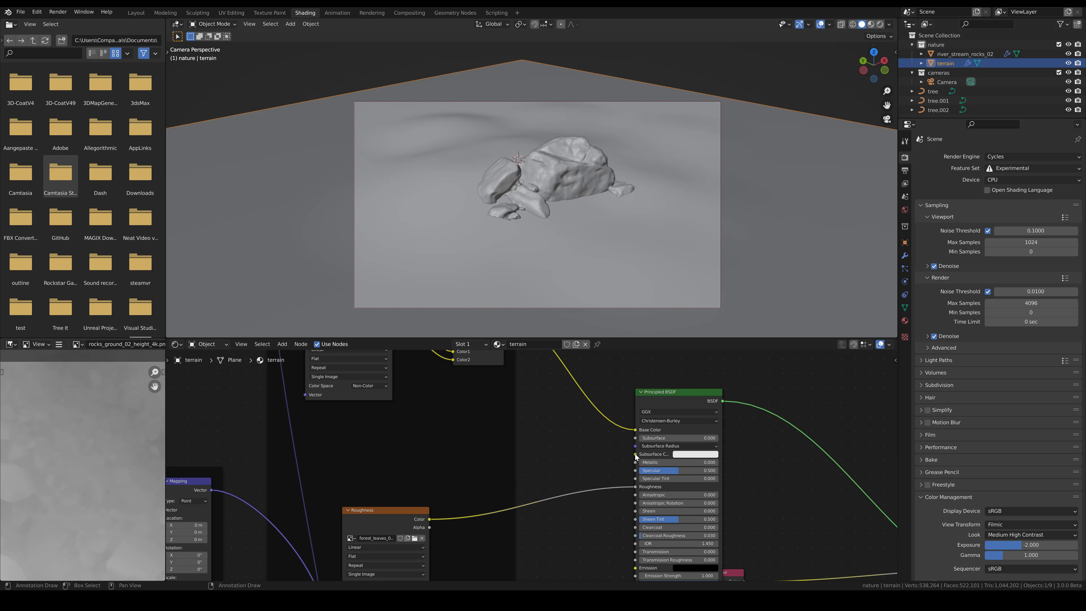
pyautogui.scroll(-3, 599, 419)
pyautogui.moveTo(608, 392); pyautogui.dragTo(594, 485, button='middle')
pyautogui.scroll(4, 573, 422)
pyautogui.click(574, 398)
pyautogui.moveTo(613, 352); pyautogui.dragTo(614, 369)
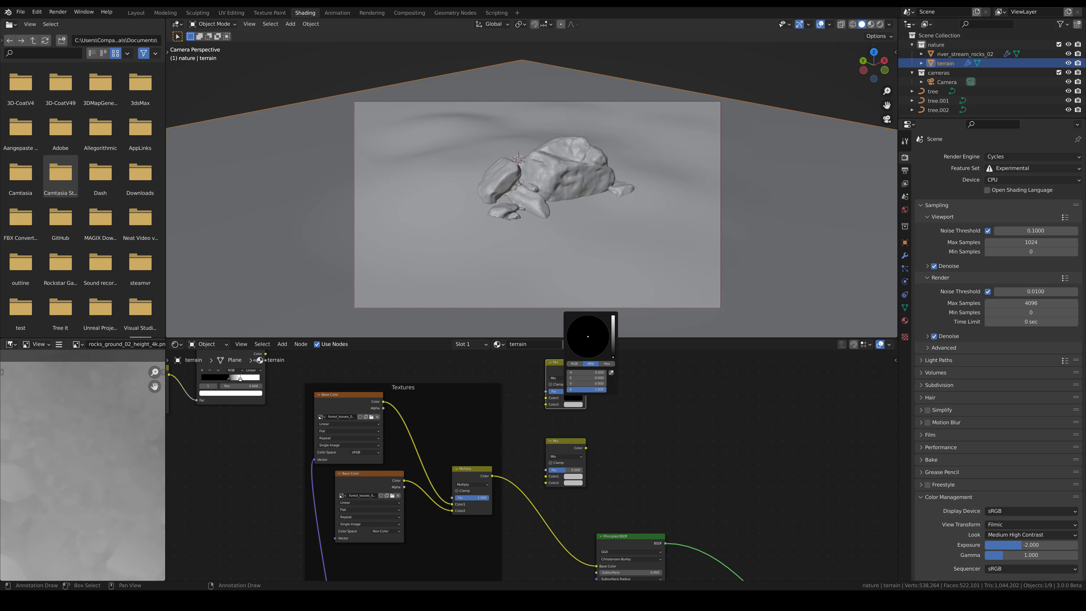
# Feed the ColorRamp colour into the Fac inputs of both new Mix nodes and set the lower one's Color2 to white
pyautogui.scroll(-4, 604, 417)
pyautogui.moveTo(438, 392); pyautogui.dragTo(483, 393, button='middle')
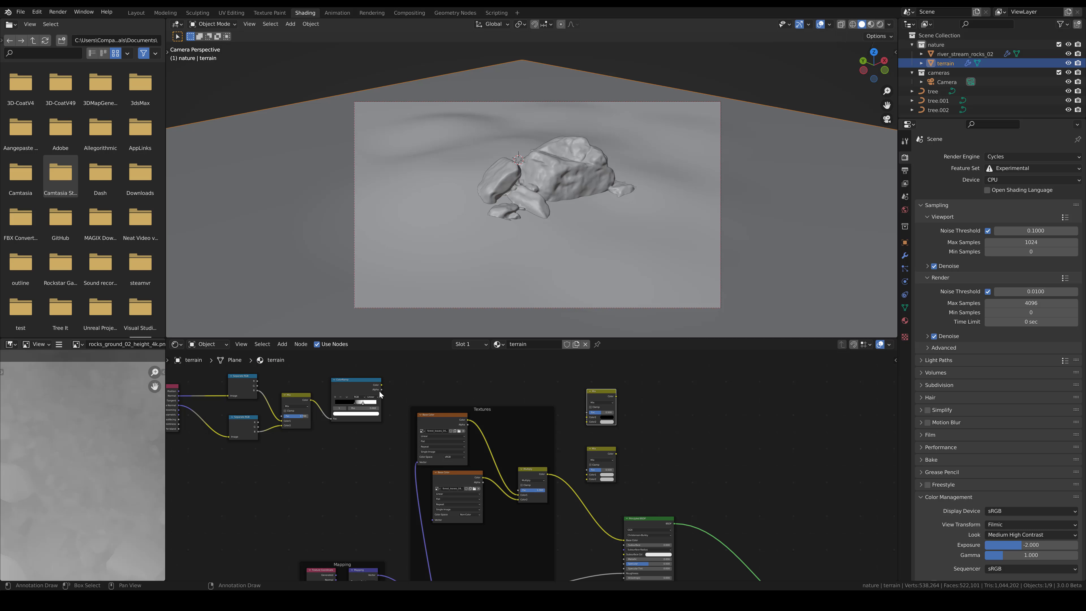
pyautogui.moveTo(382, 384); pyautogui.dragTo(584, 419)
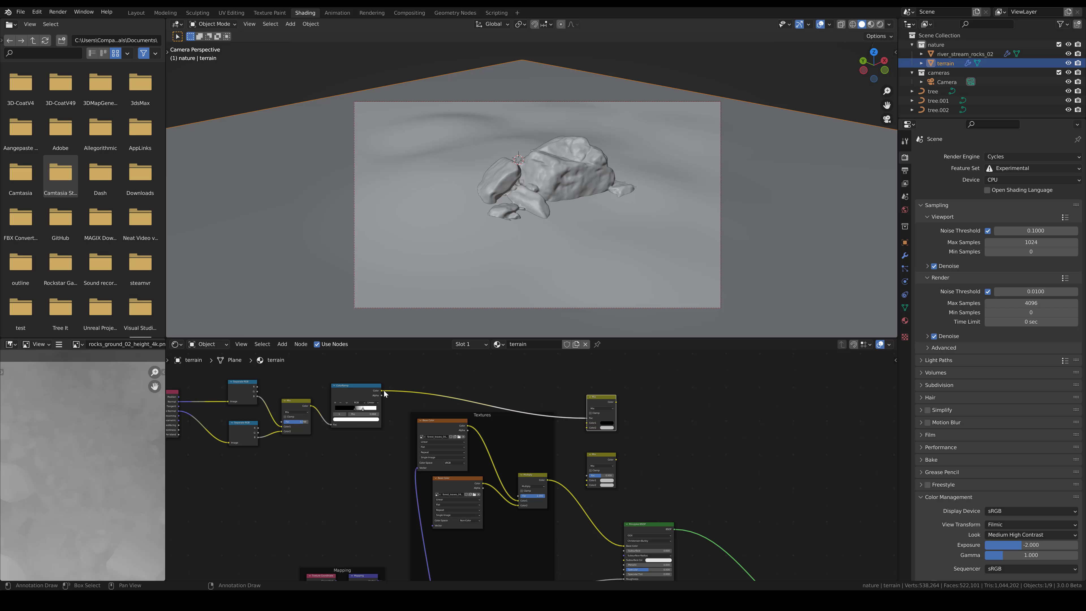
pyautogui.moveTo(383, 391); pyautogui.dragTo(589, 476)
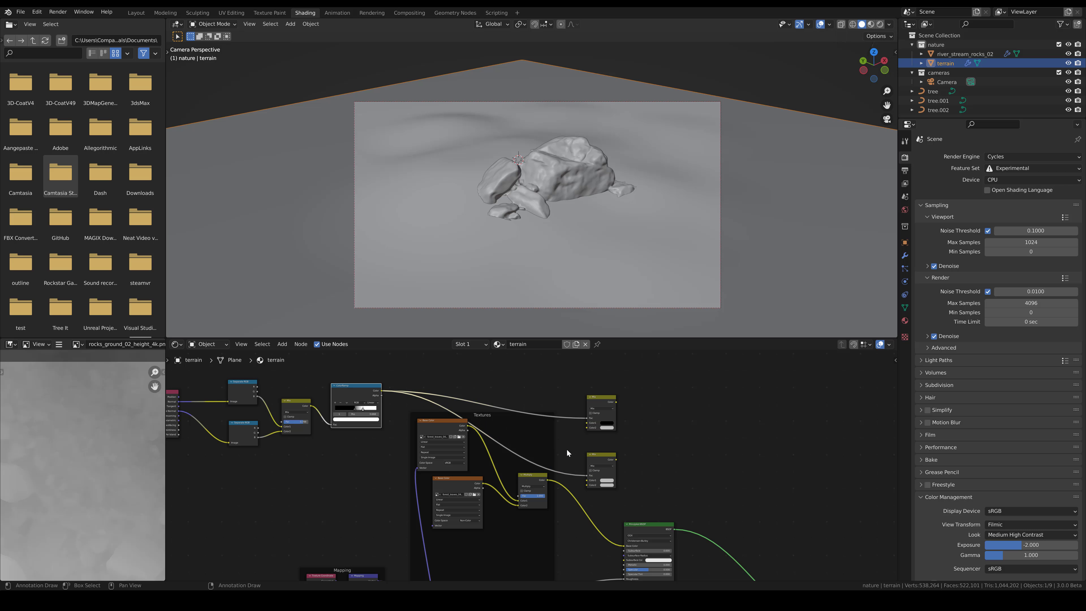
pyautogui.click(610, 487)
pyautogui.moveTo(636, 441); pyautogui.dragTo(636, 424)
# Connect the Multiply node's output to Color2 of the upper Mix node and Color1 of the lower Mix node
pyautogui.moveTo(675, 497); pyautogui.dragTo(661, 472, button='middle')
pyautogui.scroll(1, 656, 472)
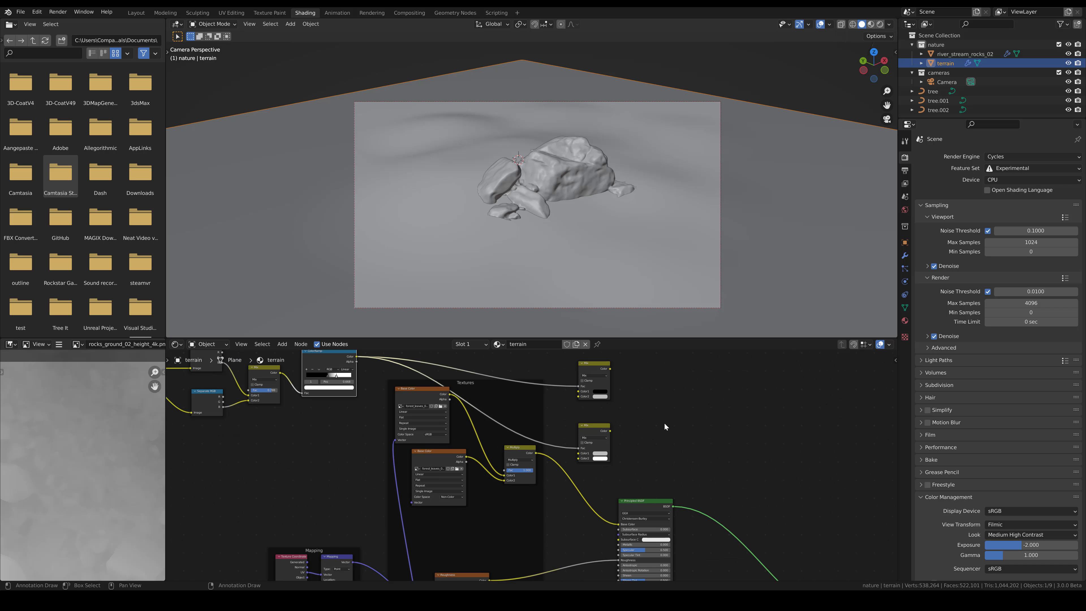
pyautogui.moveTo(665, 422); pyautogui.dragTo(646, 450, button='middle')
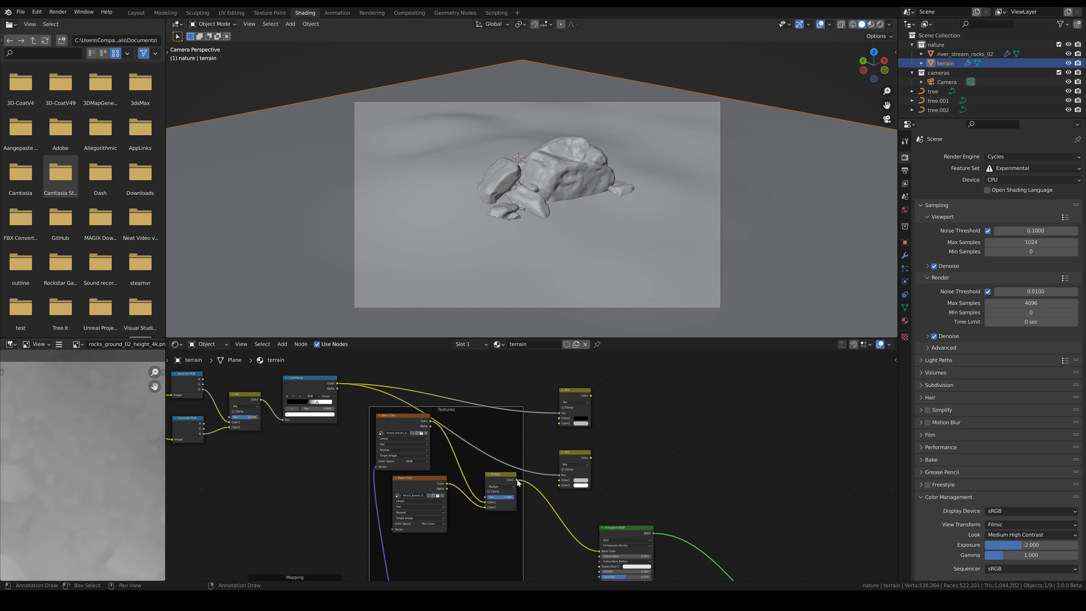
pyautogui.moveTo(519, 482); pyautogui.dragTo(561, 423)
pyautogui.moveTo(517, 480); pyautogui.dragTo(559, 480)
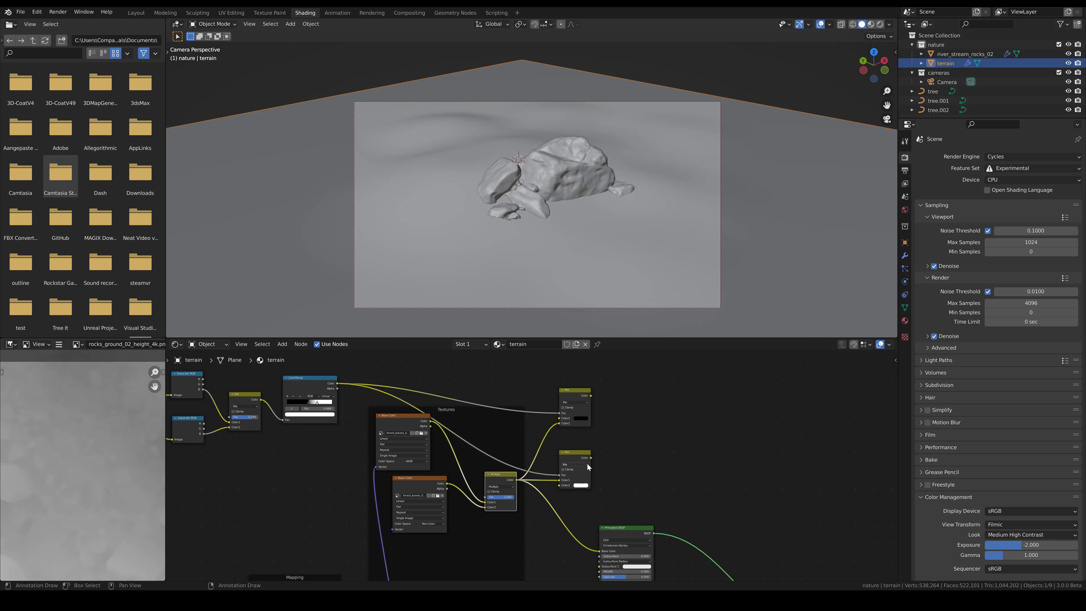
# Select the Geometry mask, base colour texture and Mix nodes together and shift them away from the Principled BSDF
pyautogui.scroll(-2, 607, 474)
pyautogui.moveTo(606, 473); pyautogui.dragTo(689, 455, button='middle')
pyautogui.scroll(-3, 615, 390)
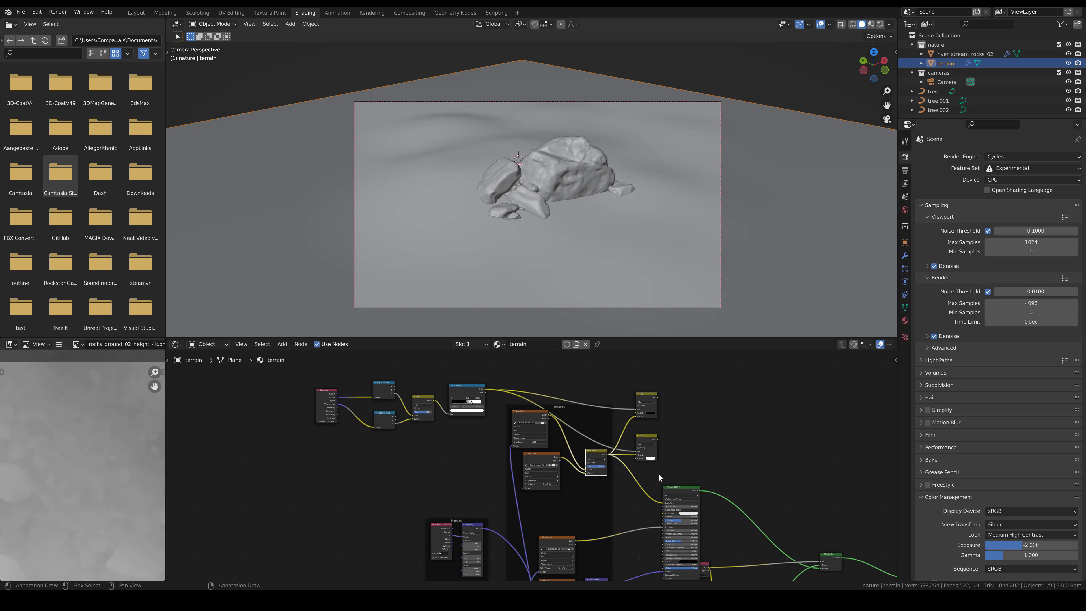
pyautogui.moveTo(660, 474); pyautogui.dragTo(392, 388)
pyautogui.press('g')
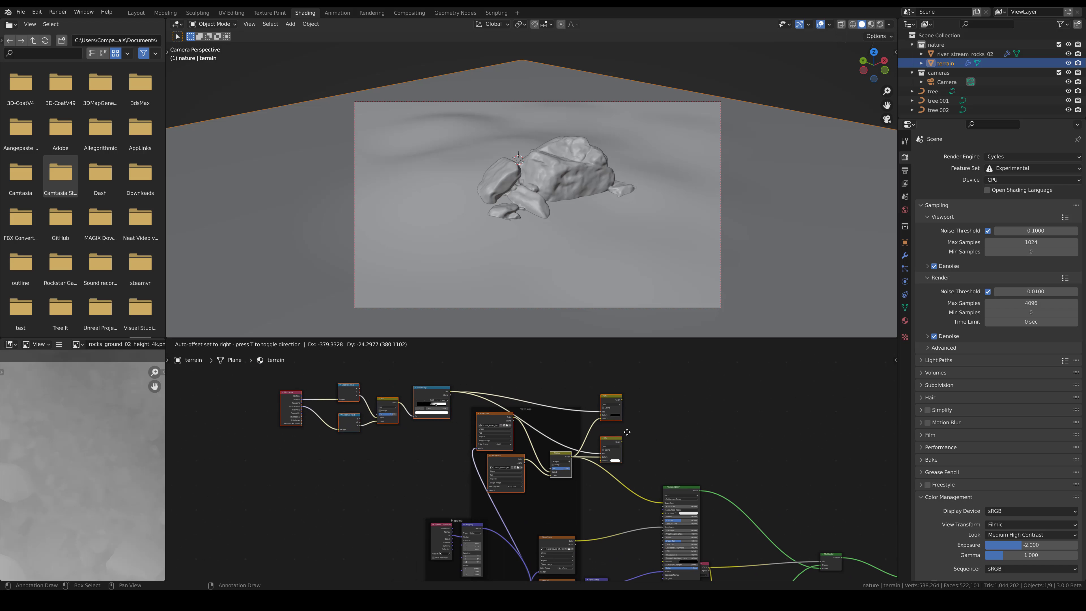
pyautogui.click(639, 440)
# Connect the lower Mix node to the Principled BSDF's Base Color and the upper Mix node to its Subsurface Color
pyautogui.moveTo(643, 443); pyautogui.dragTo(563, 430, button='middle')
pyautogui.scroll(2, 573, 468)
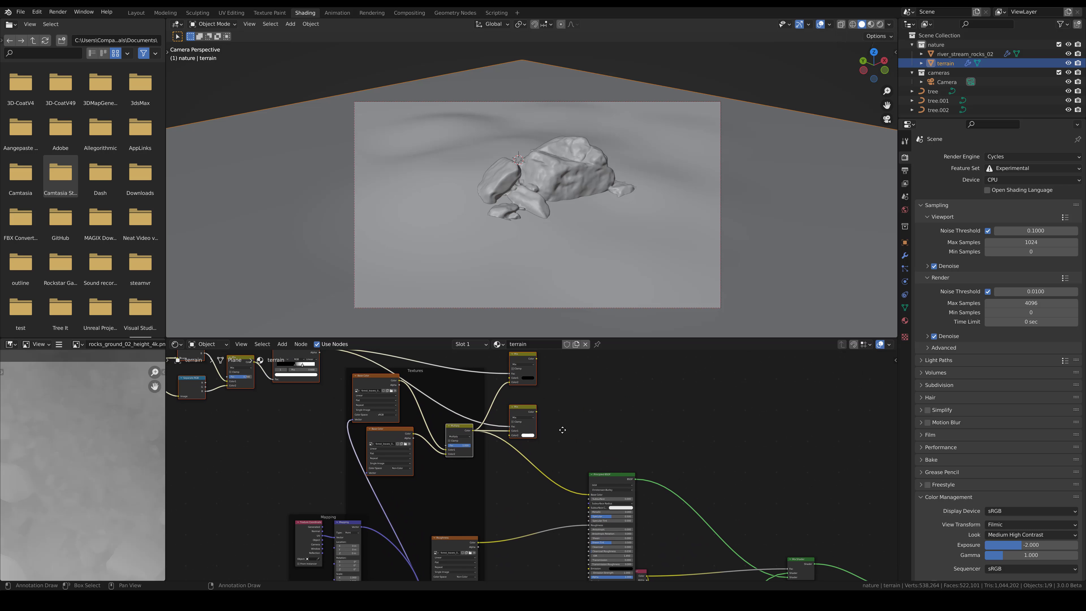
pyautogui.click(529, 413)
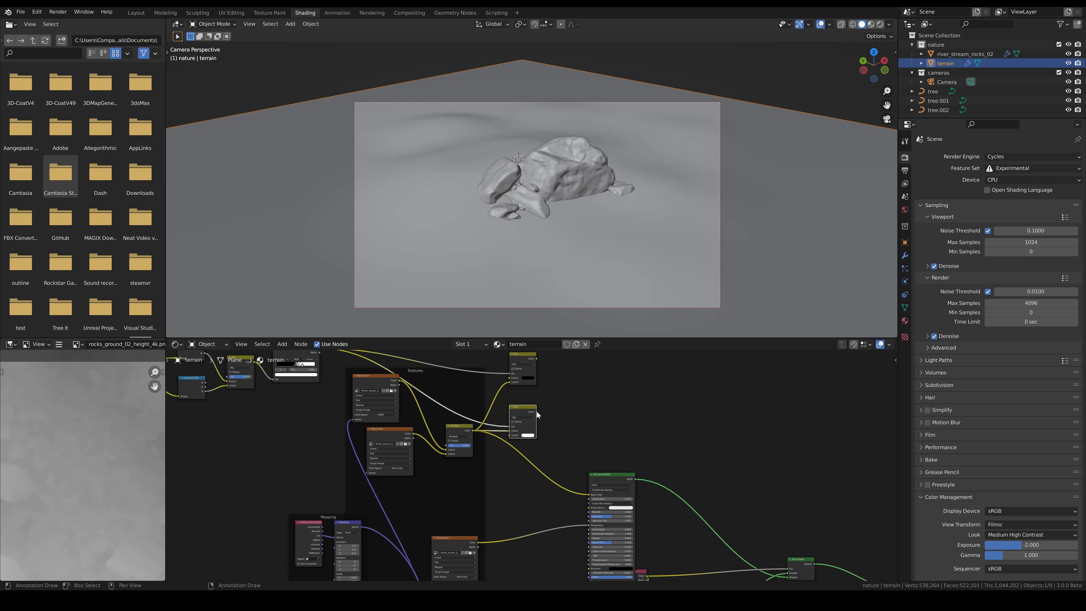
pyautogui.moveTo(536, 412); pyautogui.dragTo(589, 497)
pyautogui.moveTo(583, 426); pyautogui.dragTo(571, 439, button='middle')
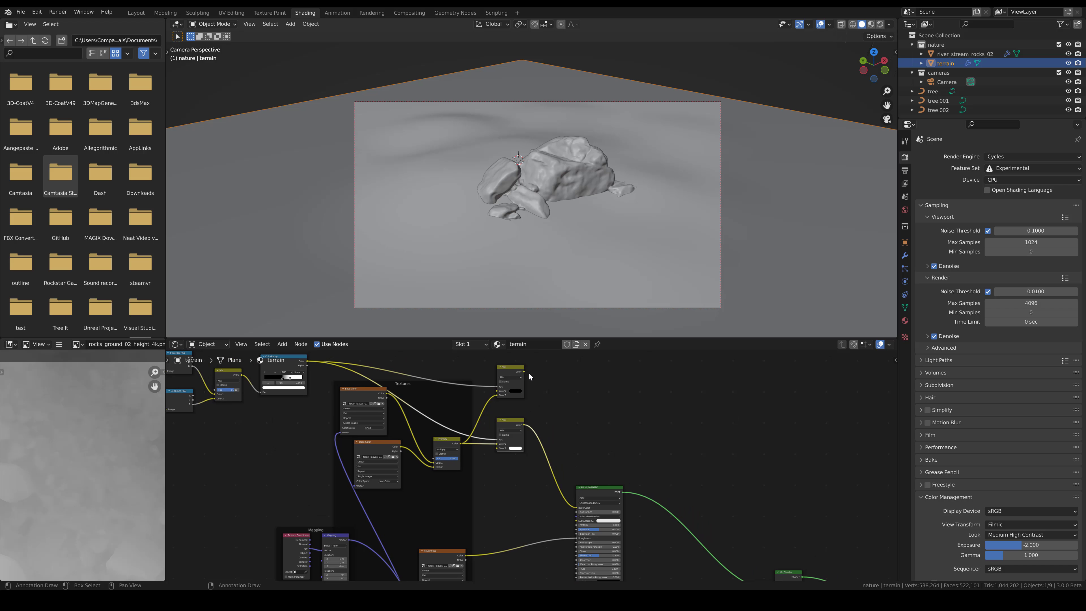
pyautogui.moveTo(529, 376); pyautogui.dragTo(527, 373, button='middle')
pyautogui.moveTo(522, 367); pyautogui.dragTo(574, 516)
# Set all three Subsurface Radius values of the Principled BSDF to 0.5
pyautogui.scroll(2, 599, 517)
pyautogui.scroll(1, 601, 488)
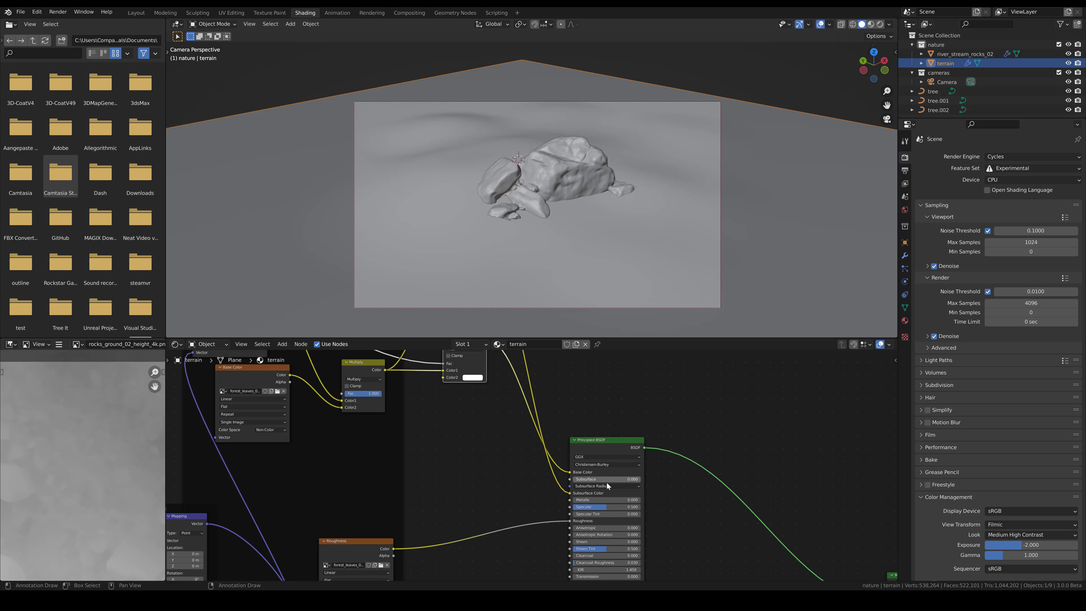
pyautogui.click(601, 487)
pyautogui.click(599, 493)
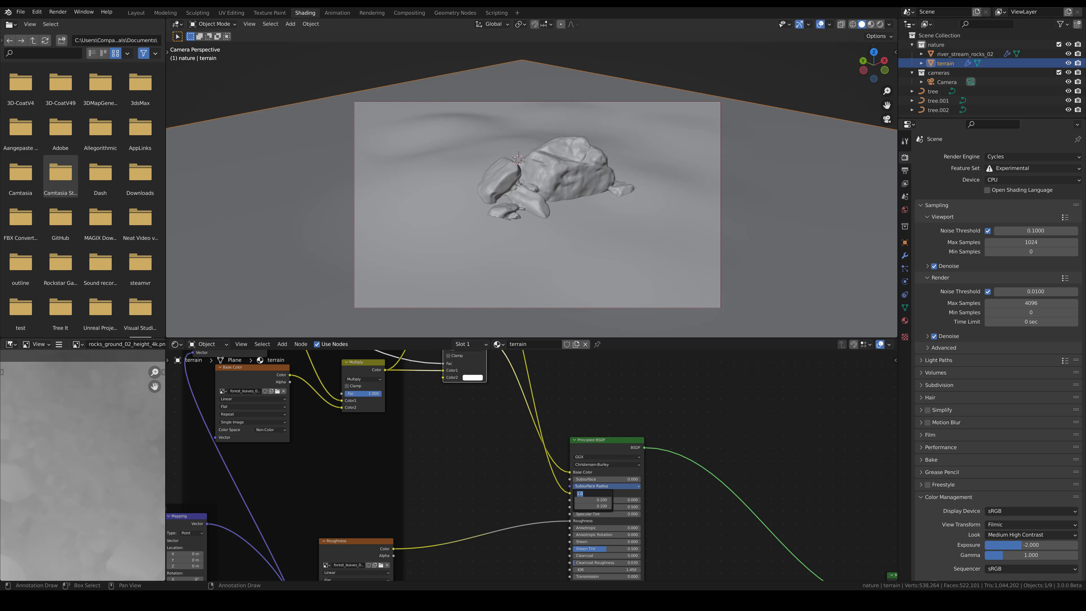
pyautogui.write('0.5')
pyautogui.press('Tab')
pyautogui.press('BackSpace')
pyautogui.write('.5')
pyautogui.press('Tab')
pyautogui.press('BackSpace')
pyautogui.write('.5')
pyautogui.press('Return')
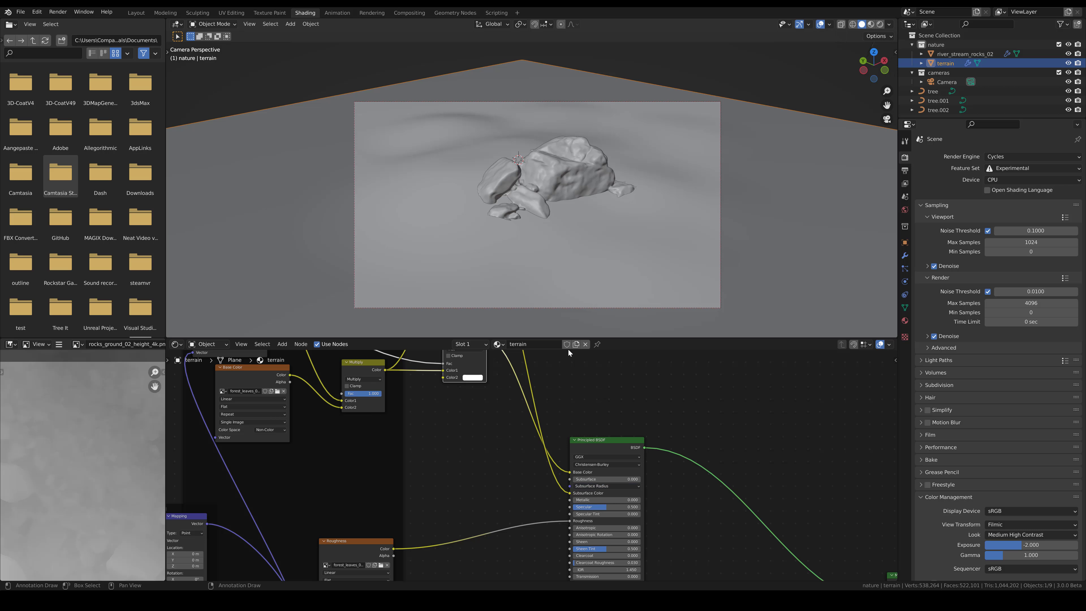
pyautogui.scroll(-2, 537, 293)
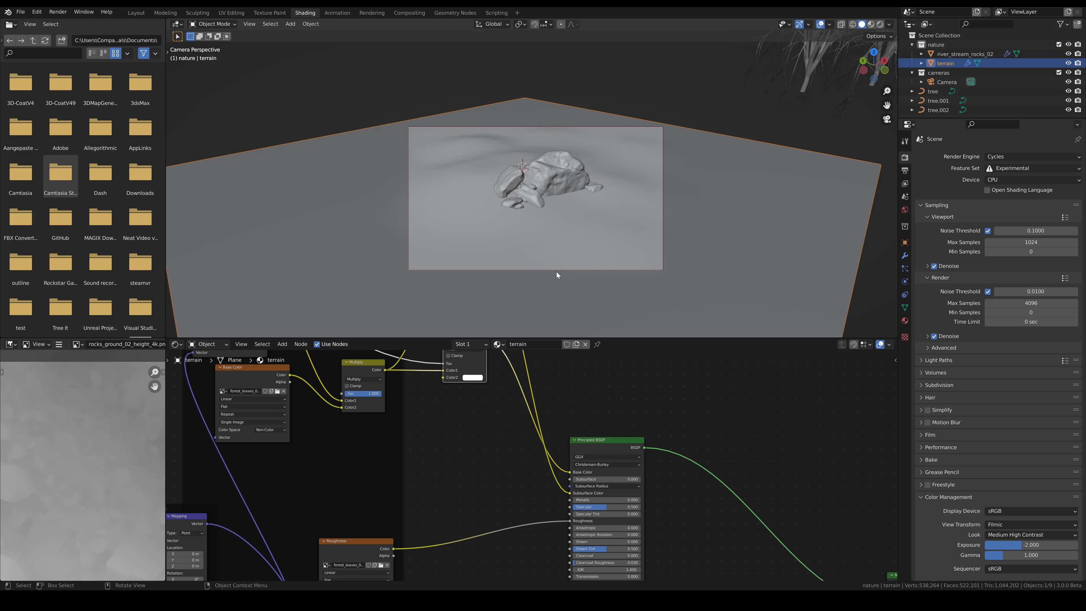
pyautogui.scroll(-4, 520, 429)
pyautogui.moveTo(520, 430); pyautogui.dragTo(540, 494, button='middle')
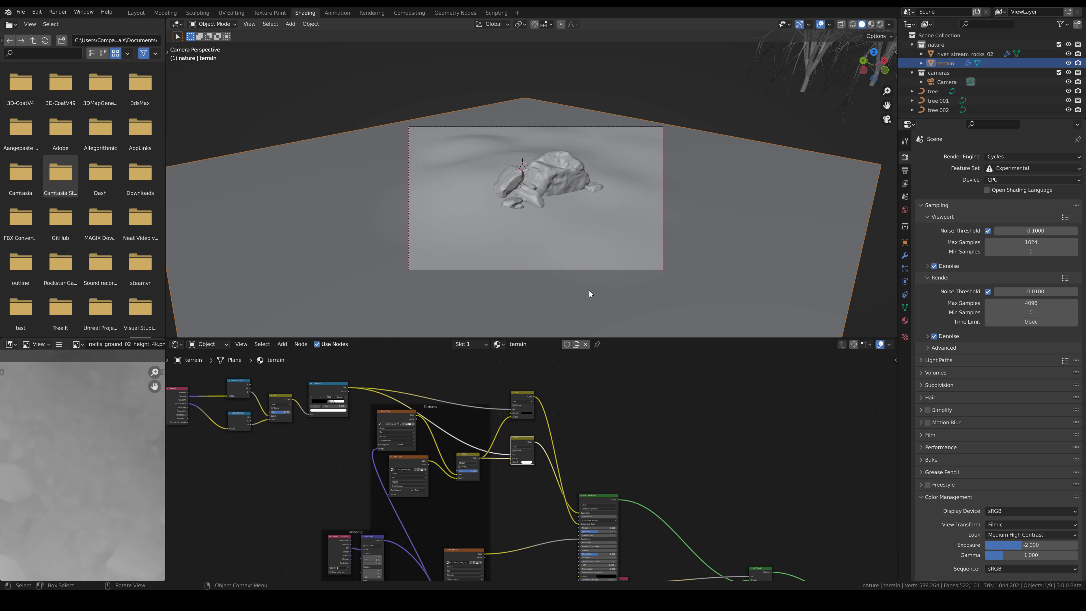
# Display the camera view in rendered shading to inspect the terrain material
pyautogui.scroll(2, 577, 274)
pyautogui.press('z')
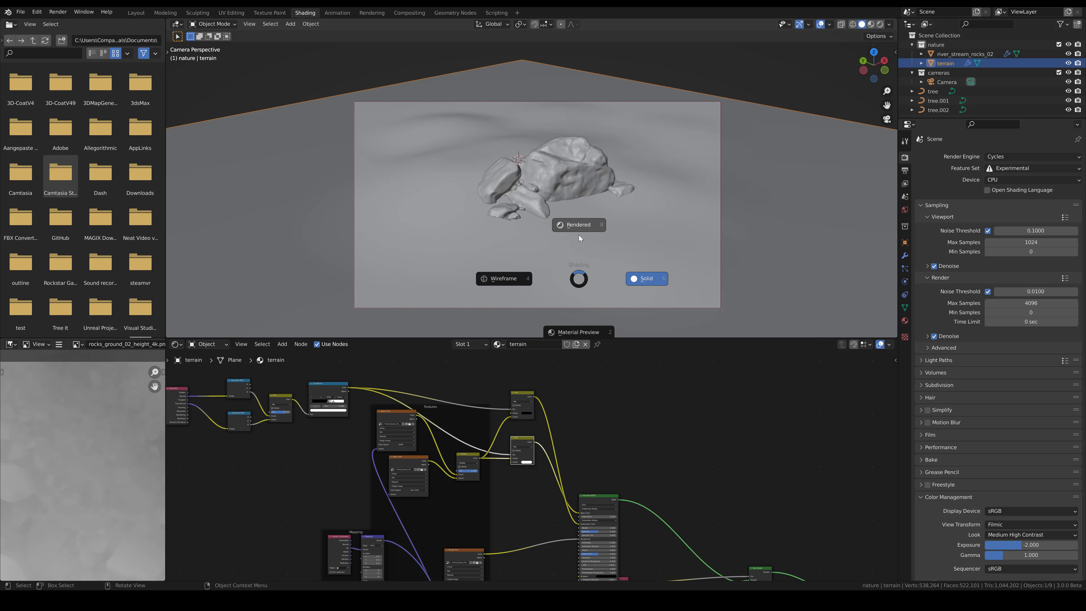
pyautogui.click(578, 235)
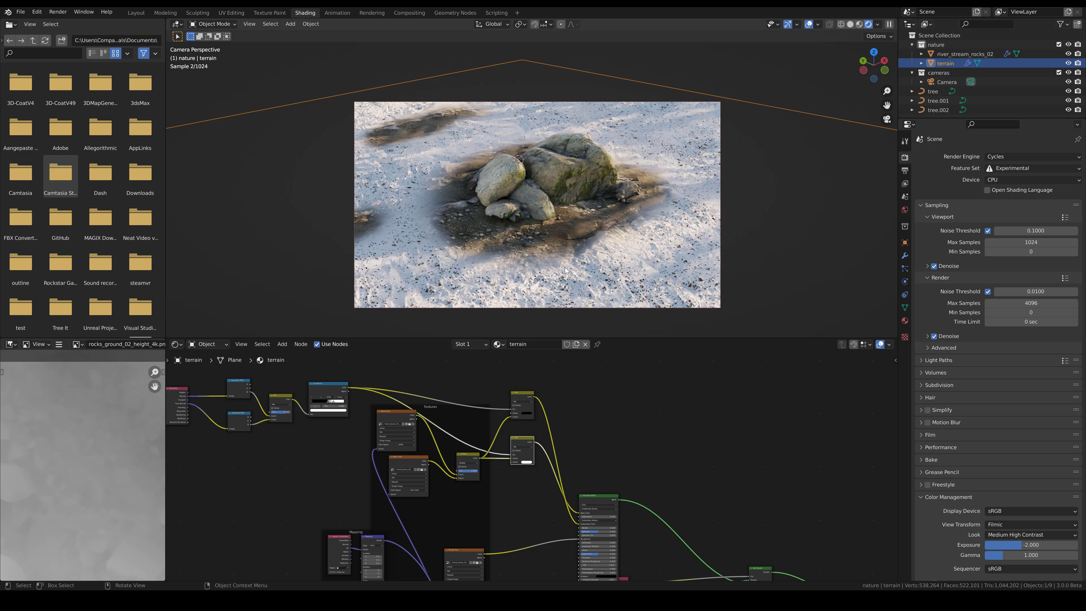
# Try the mask's ColorRamp with the black stop at 0.212 and the white stop at 0.459
pyautogui.moveTo(572, 423); pyautogui.dragTo(668, 429, button='middle')
pyautogui.scroll(4, 424, 435)
pyautogui.moveTo(304, 394); pyautogui.dragTo(414, 471, button='middle')
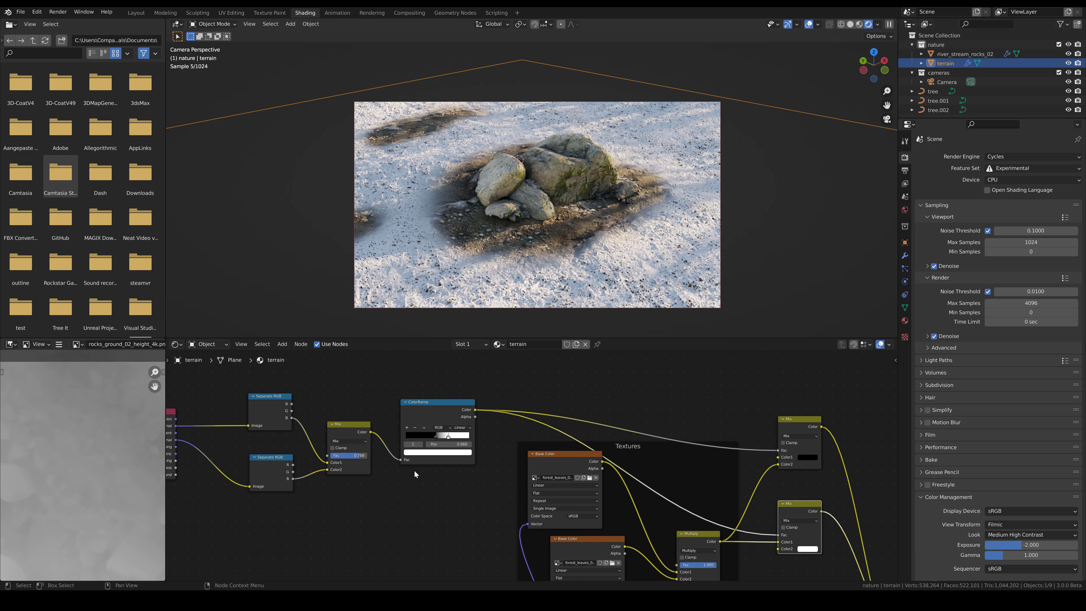
pyautogui.scroll(2, 414, 427)
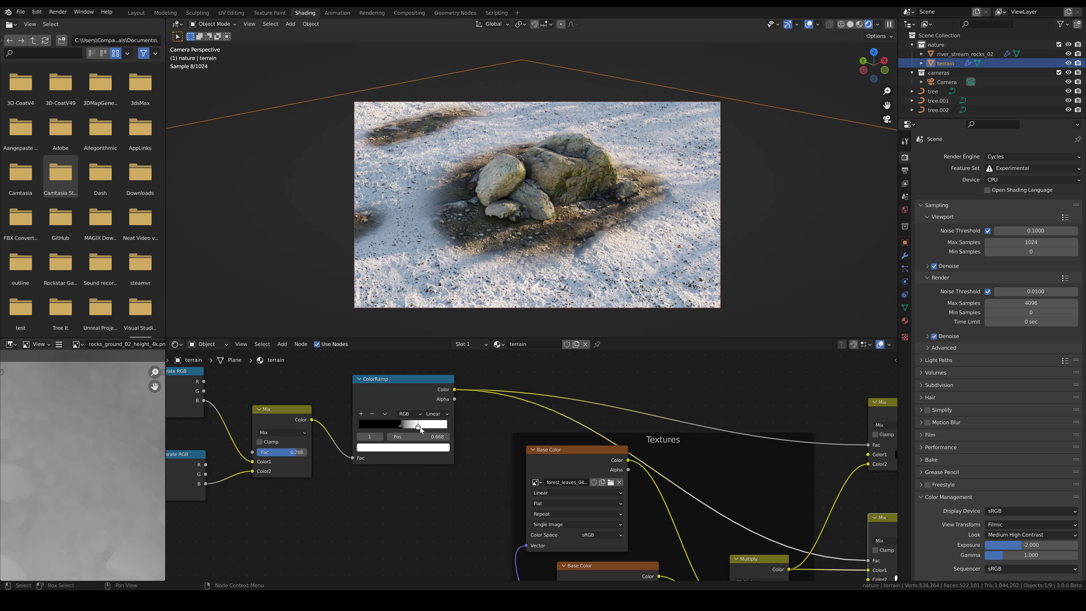
pyautogui.moveTo(420, 427); pyautogui.dragTo(421, 427)
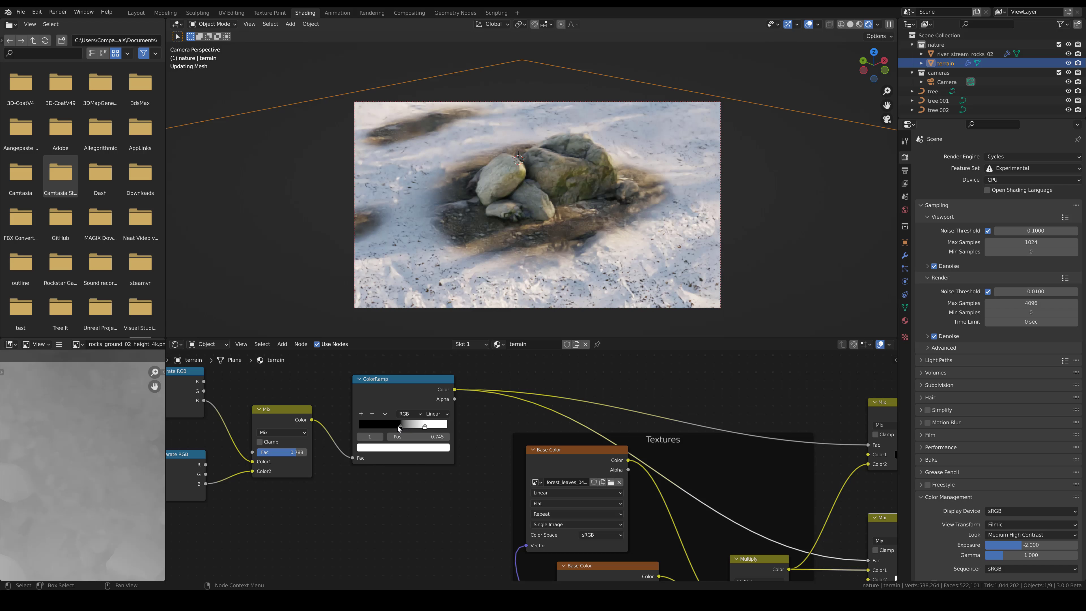
pyautogui.moveTo(402, 429); pyautogui.dragTo(377, 430)
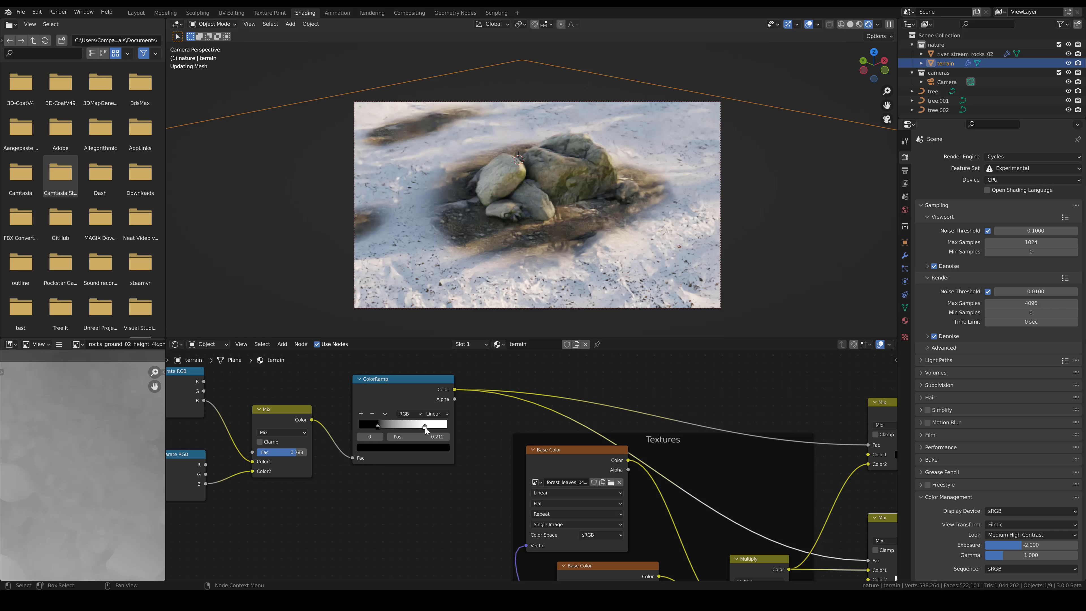
pyautogui.moveTo(394, 429); pyautogui.dragTo(400, 428)
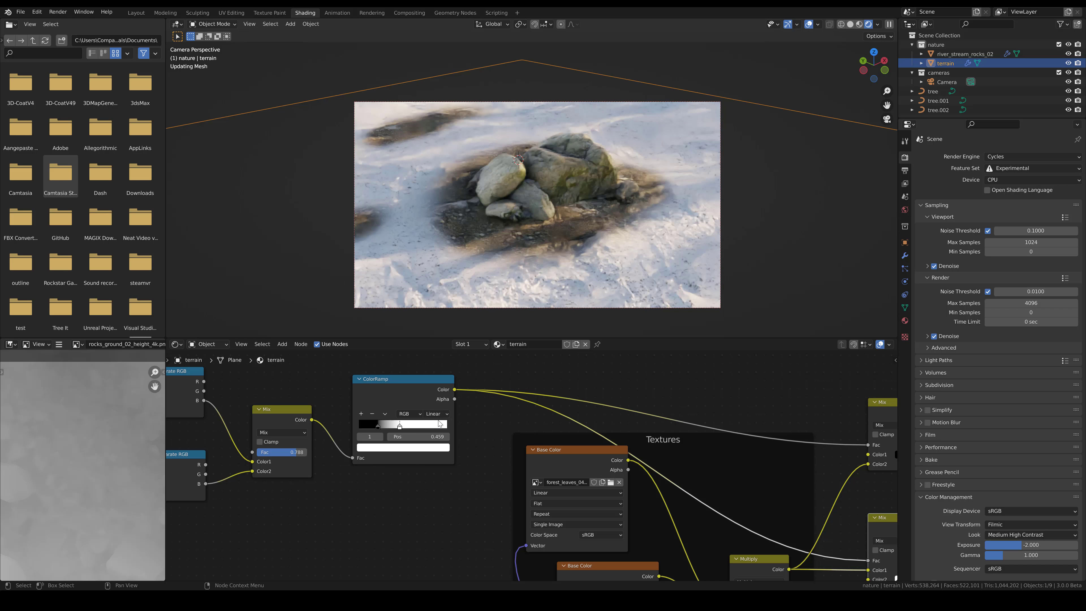
# Tighten the mask's ColorRamp by placing the black stop at 0.846 and the white stop at 0.895
pyautogui.moveTo(400, 427)
pyautogui.mouseDown()
pyautogui.moveTo(441, 429)
pyautogui.moveTo(400, 429)
pyautogui.moveTo(419, 430)
pyautogui.mouseUp()
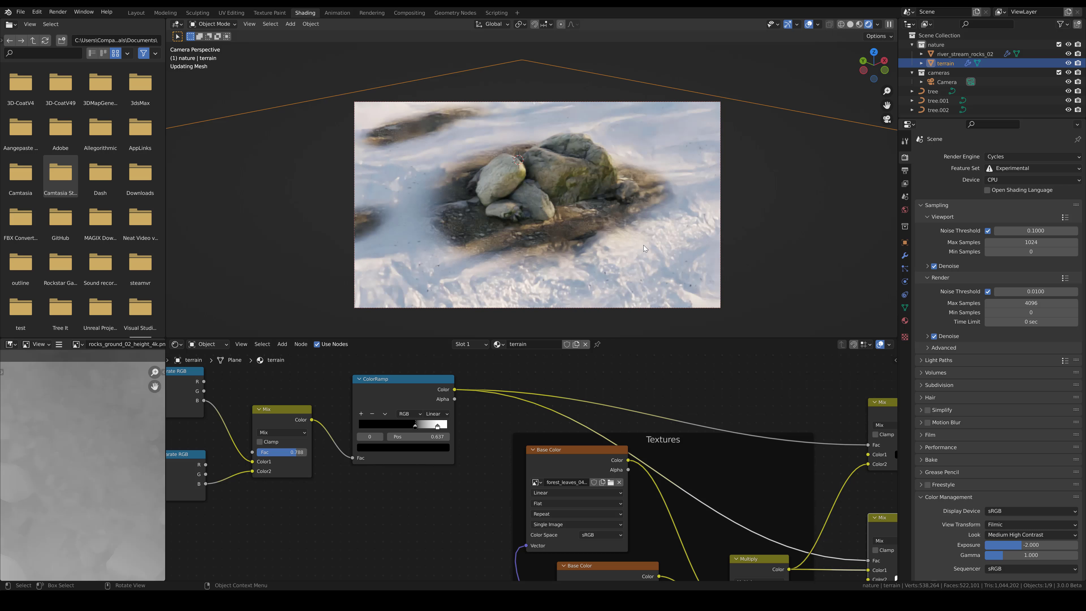
pyautogui.click(905, 256)
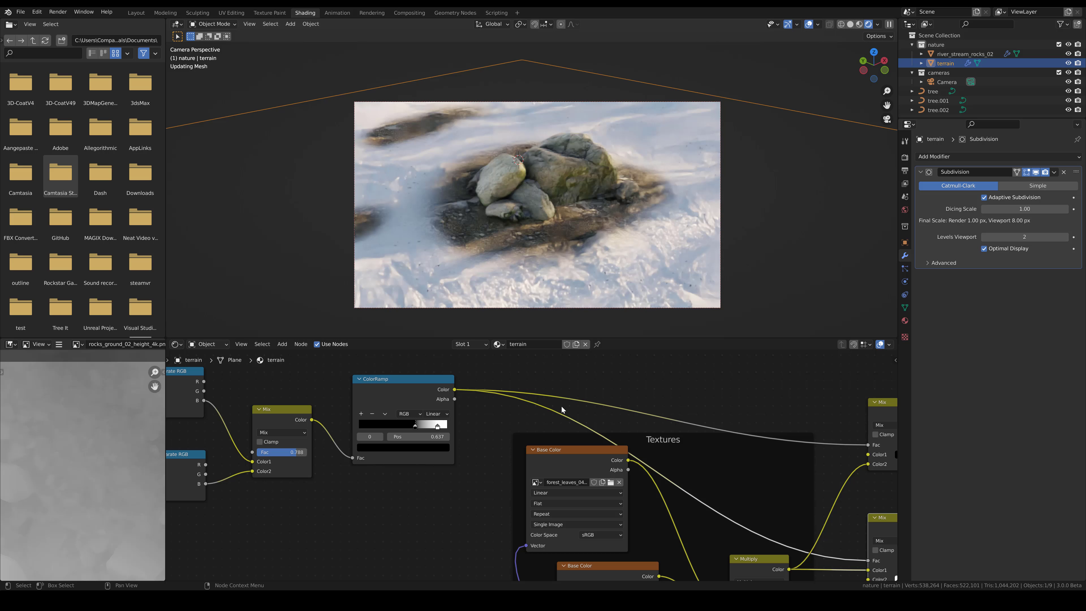
pyautogui.moveTo(419, 430)
pyautogui.mouseDown()
pyautogui.moveTo(390, 431)
pyautogui.moveTo(440, 427)
pyautogui.mouseUp()
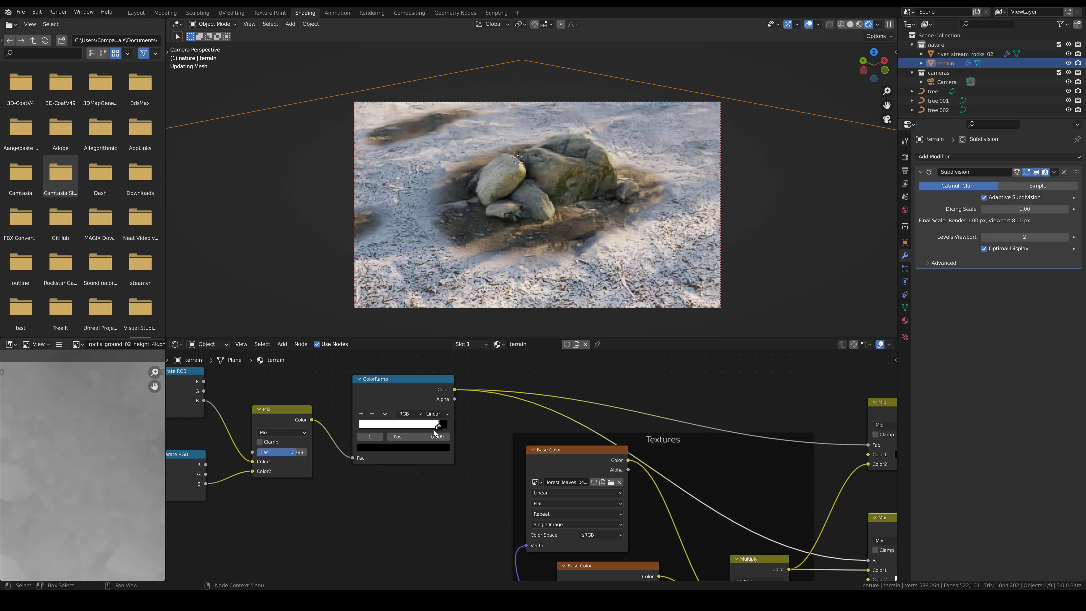
pyautogui.moveTo(435, 428); pyautogui.dragTo(433, 430)
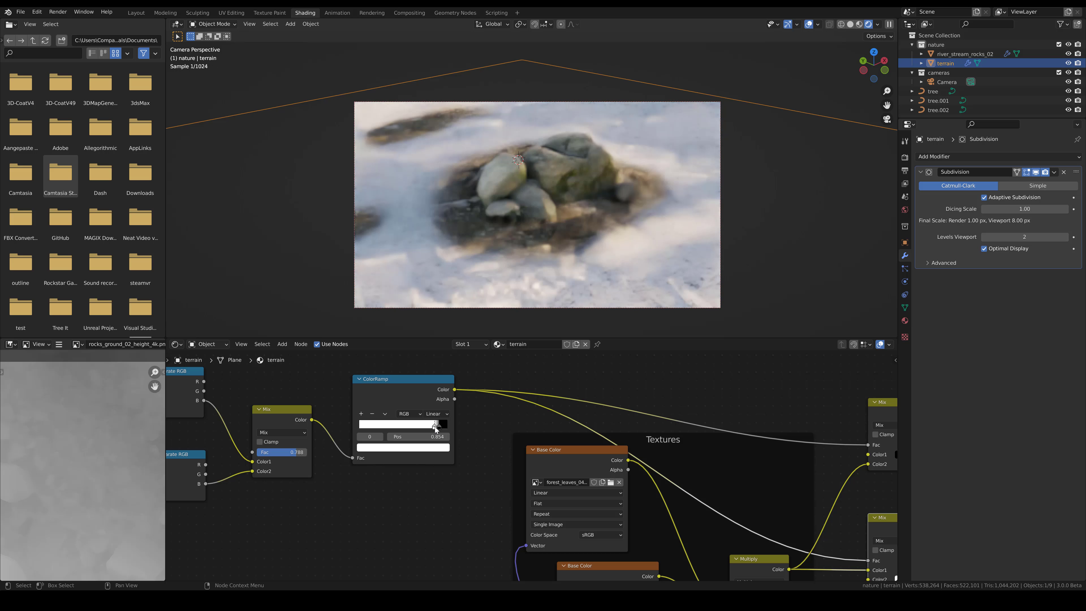
pyautogui.moveTo(434, 428); pyautogui.dragTo(435, 428)
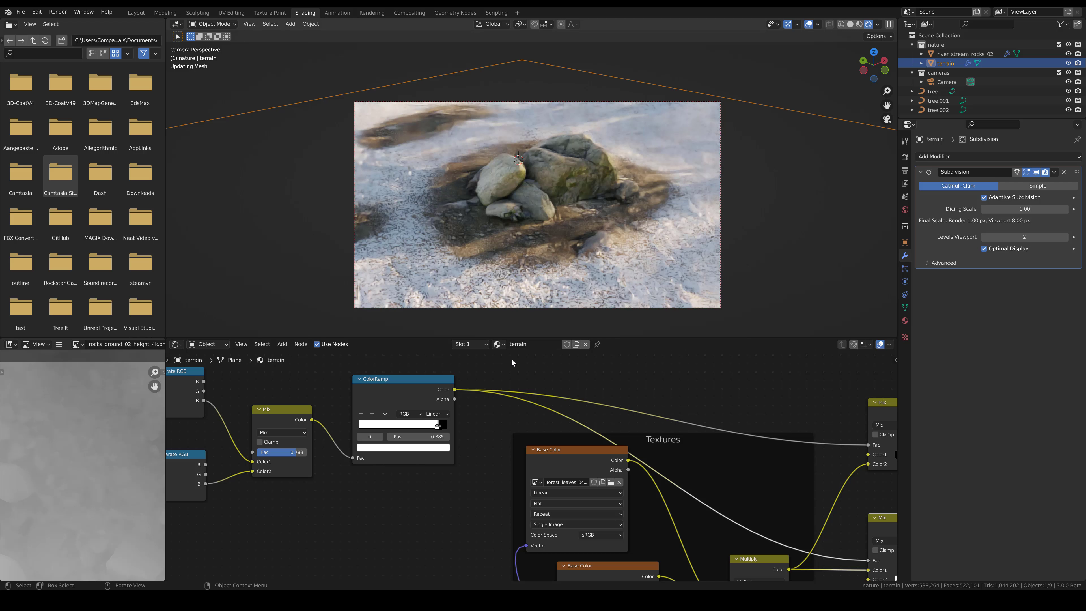
pyautogui.click(440, 426)
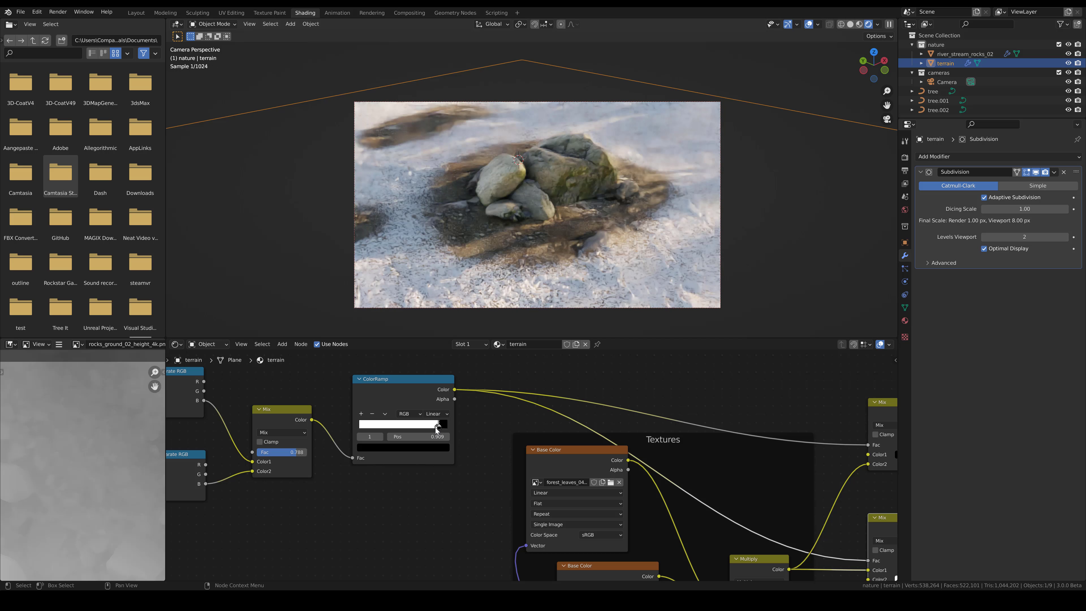
pyautogui.moveTo(439, 427); pyautogui.dragTo(434, 428)
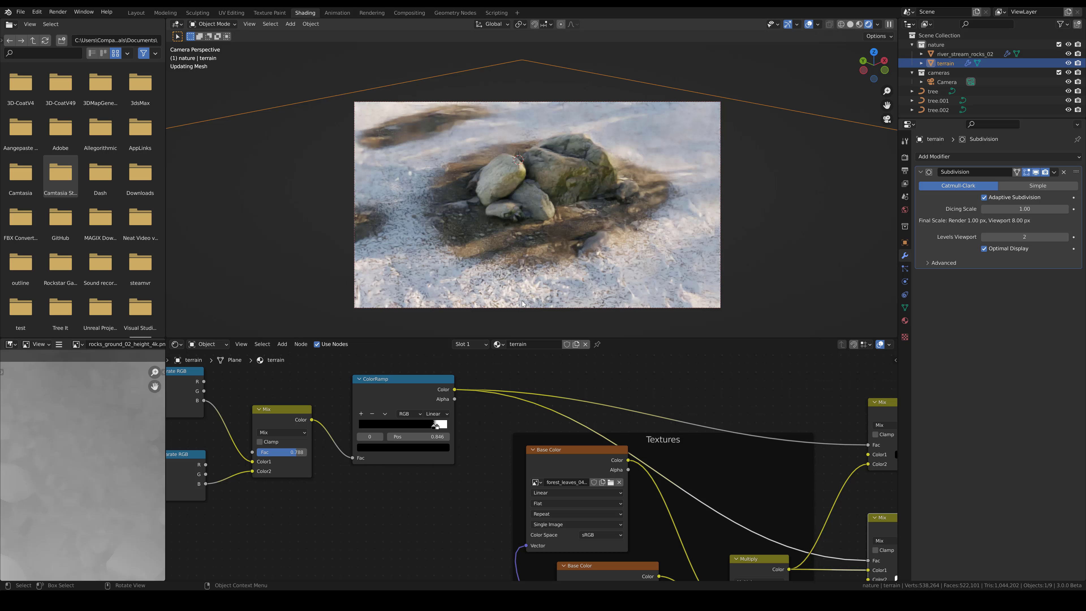
# Return the viewport to solid shading and copy the Geometry, Separate RGB, Mix and ColorRamp mask nodes
pyautogui.press('z')
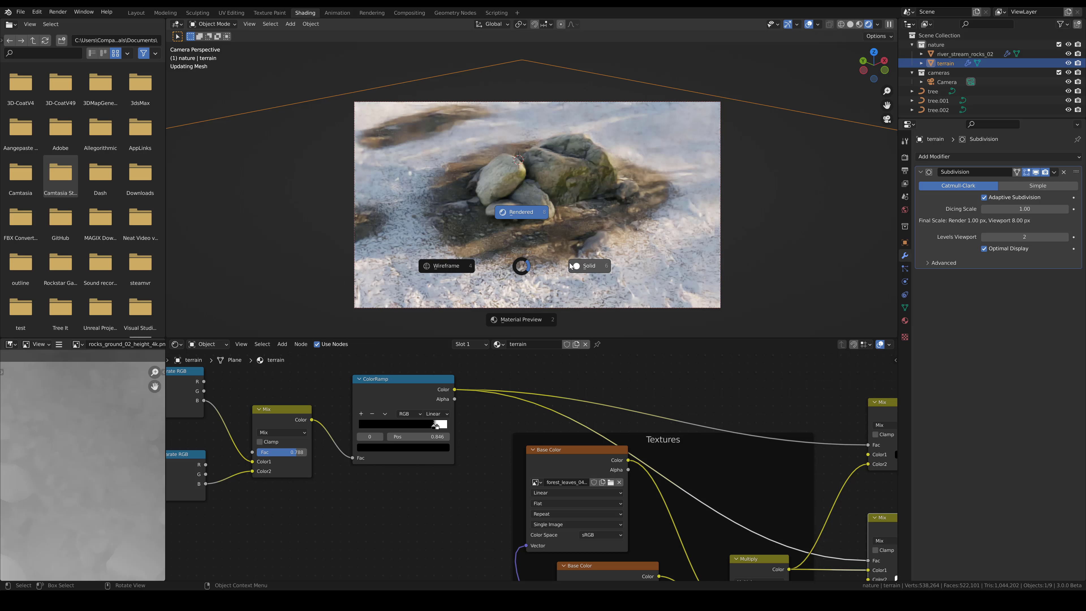
pyautogui.click(577, 273)
pyautogui.scroll(-5, 472, 470)
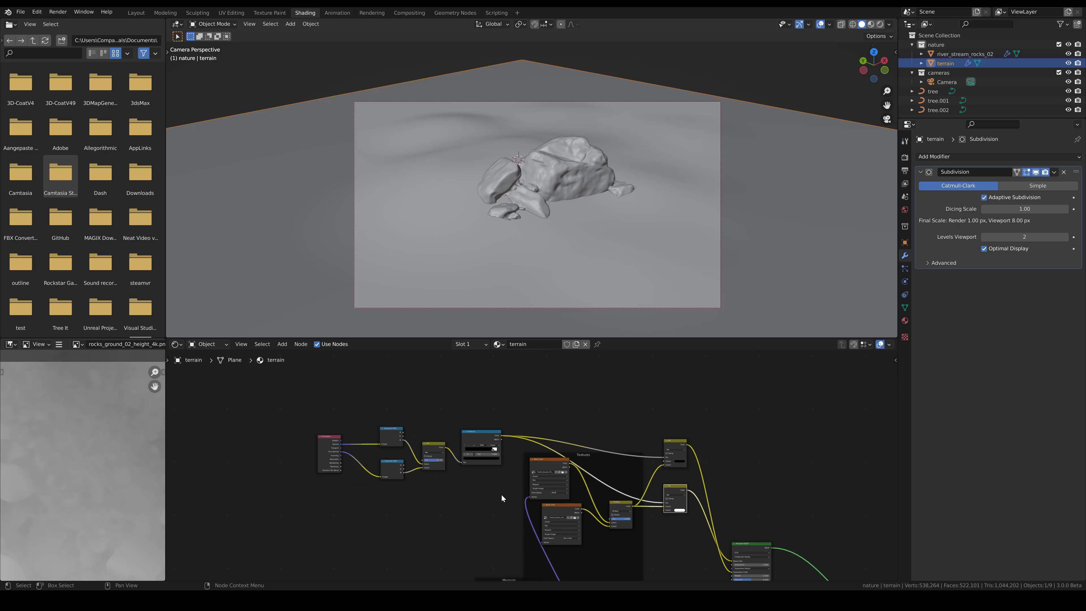
pyautogui.moveTo(502, 494); pyautogui.dragTo(333, 413)
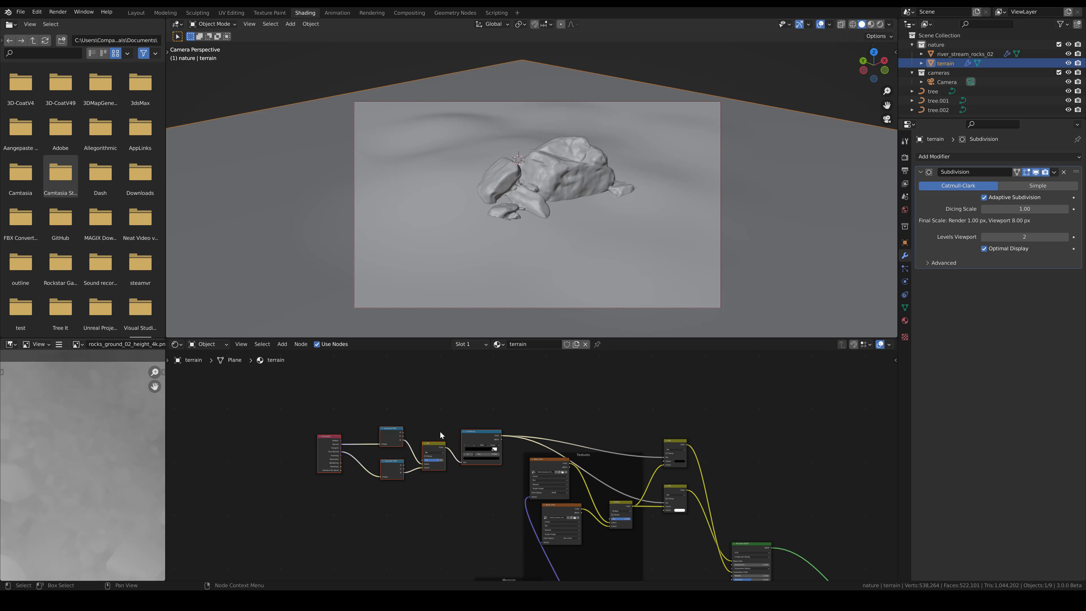
pyautogui.rightClick(469, 400)
pyautogui.click(413, 394)
# Paste the copied mask nodes and place them beside the rocks_ground_02 texture nodes
pyautogui.scroll(-5, 468, 472)
pyautogui.moveTo(468, 474); pyautogui.dragTo(487, 489, button='middle')
pyautogui.rightClick(424, 455)
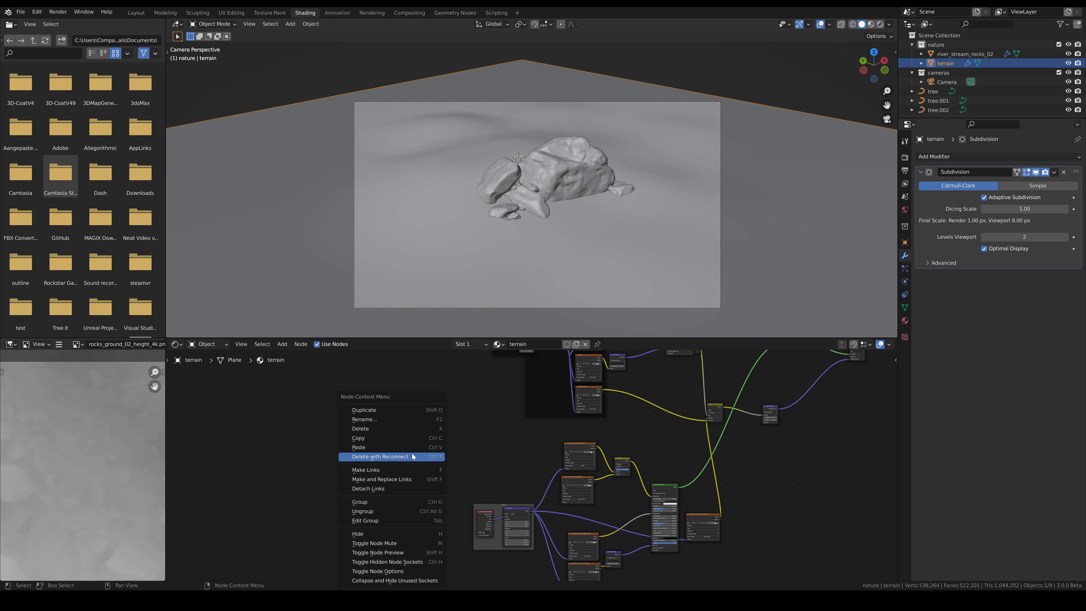
pyautogui.click(383, 446)
pyautogui.scroll(-2, 500, 400)
pyautogui.press('g')
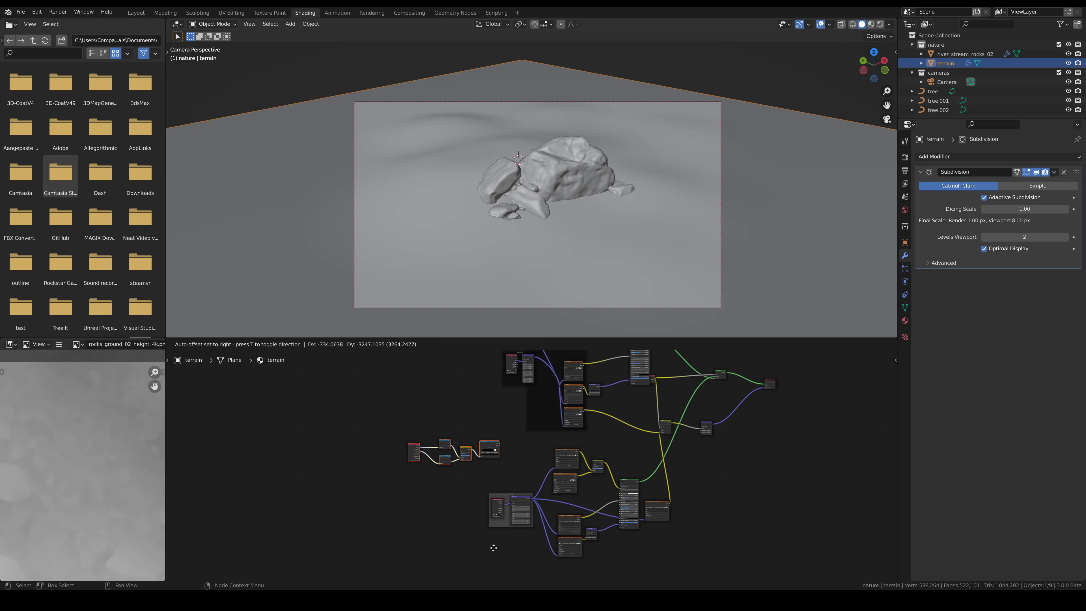
pyautogui.click(483, 555)
# Duplicate the two mask-driven Mix nodes and place the copies above the rocks_ground_02 material's Principled BSDF
pyautogui.scroll(4, 600, 497)
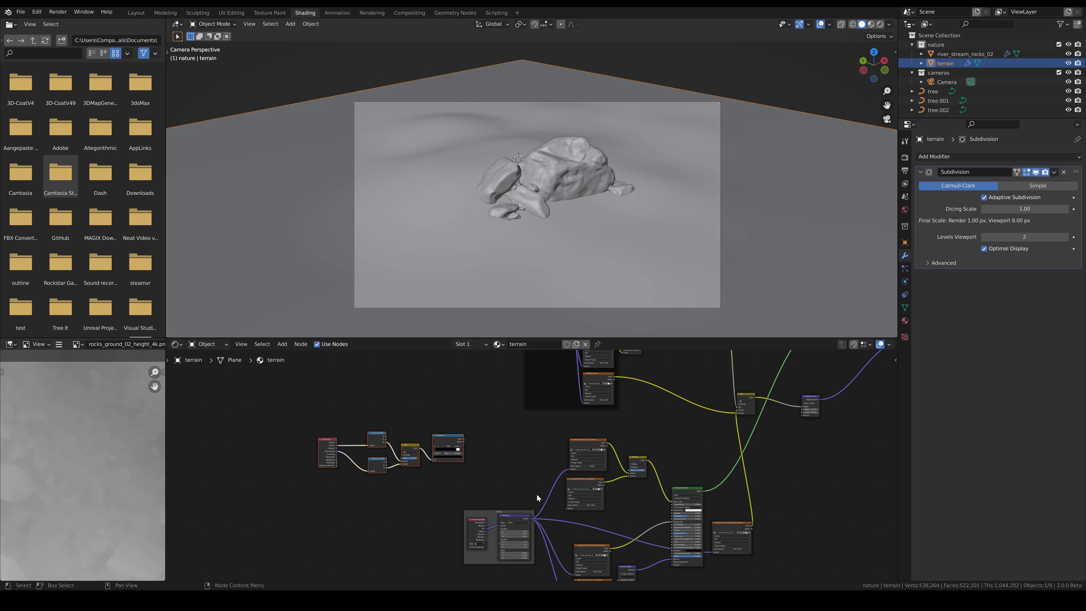
pyautogui.scroll(1, 521, 473)
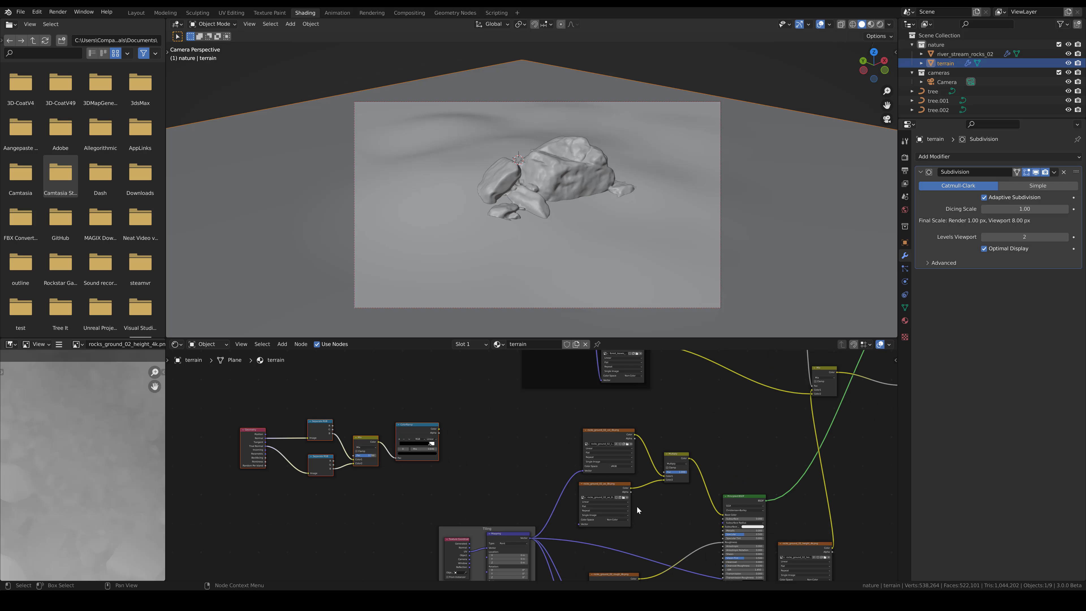
pyautogui.scroll(-2, 637, 507)
pyautogui.click(654, 459)
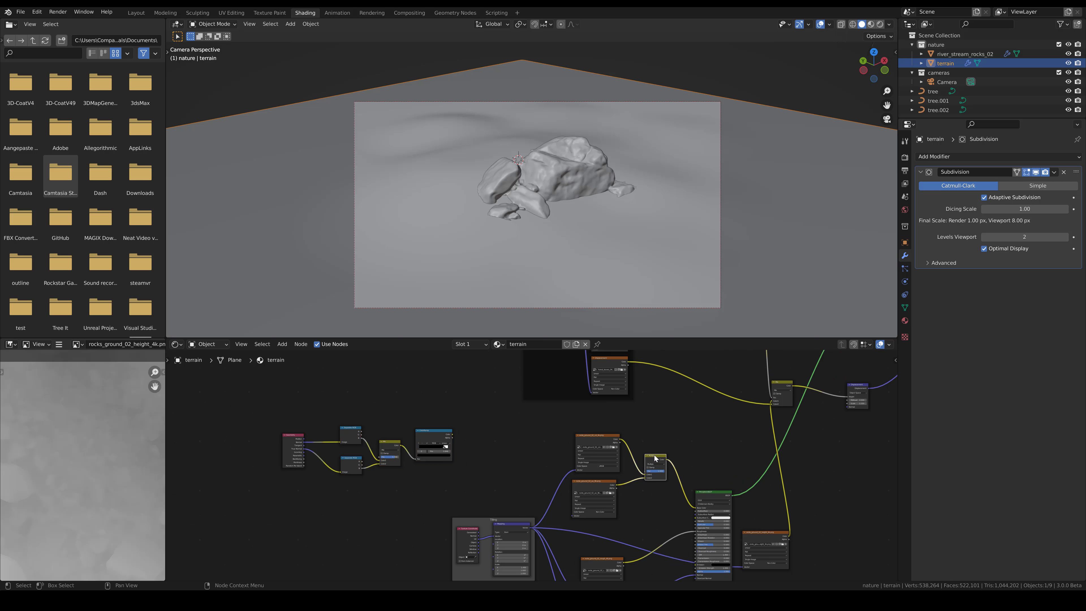
pyautogui.scroll(-2, 655, 459)
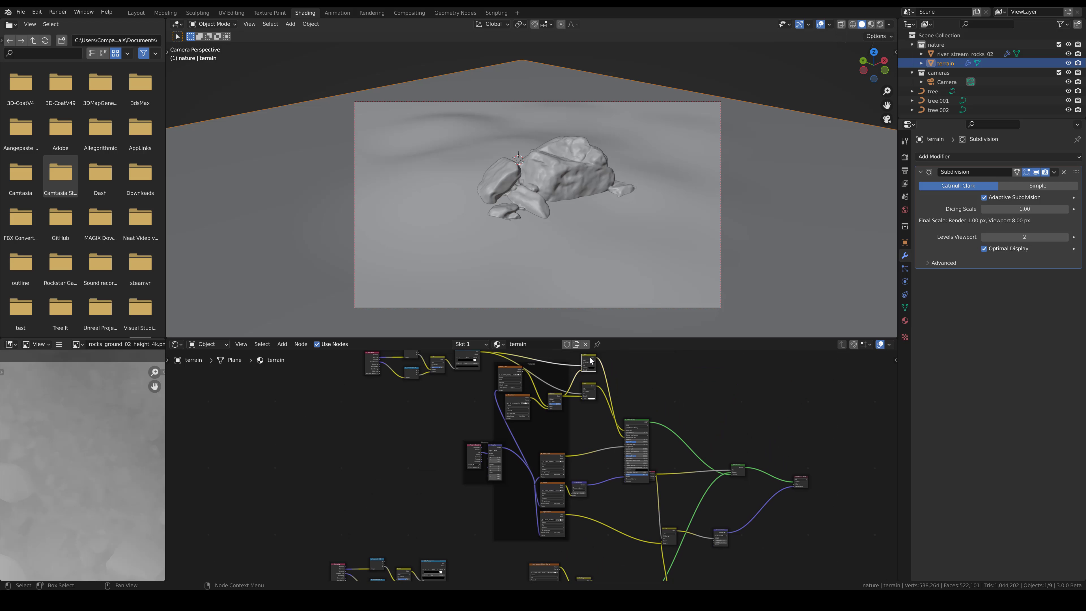
pyautogui.moveTo(583, 464); pyautogui.dragTo(596, 411, button='middle')
pyautogui.hotkey('shift', 'd')
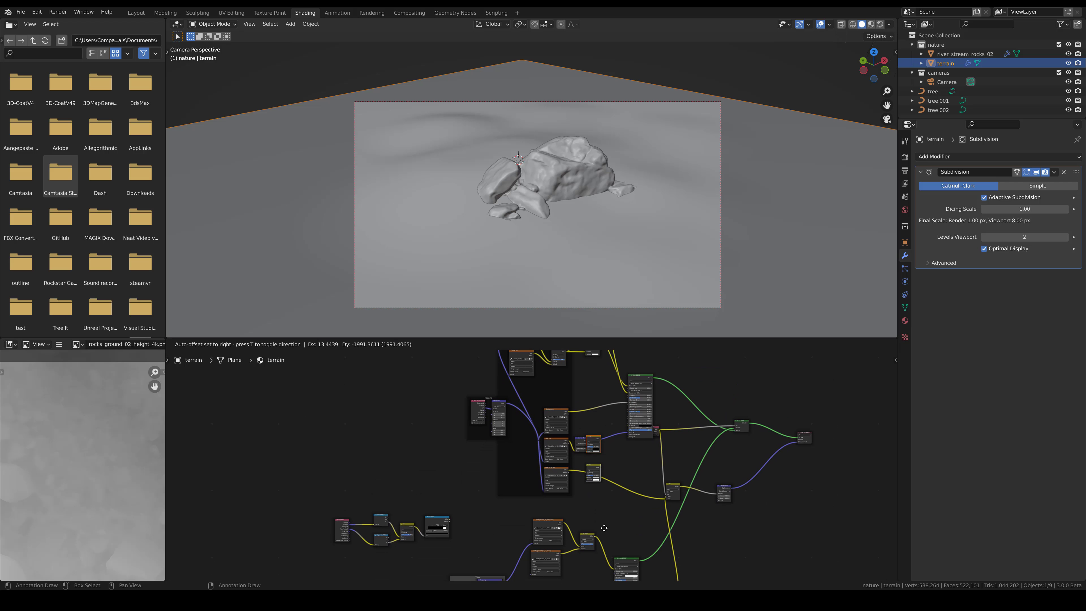
pyautogui.click(624, 576)
pyautogui.moveTo(560, 525); pyautogui.dragTo(535, 472, button='middle')
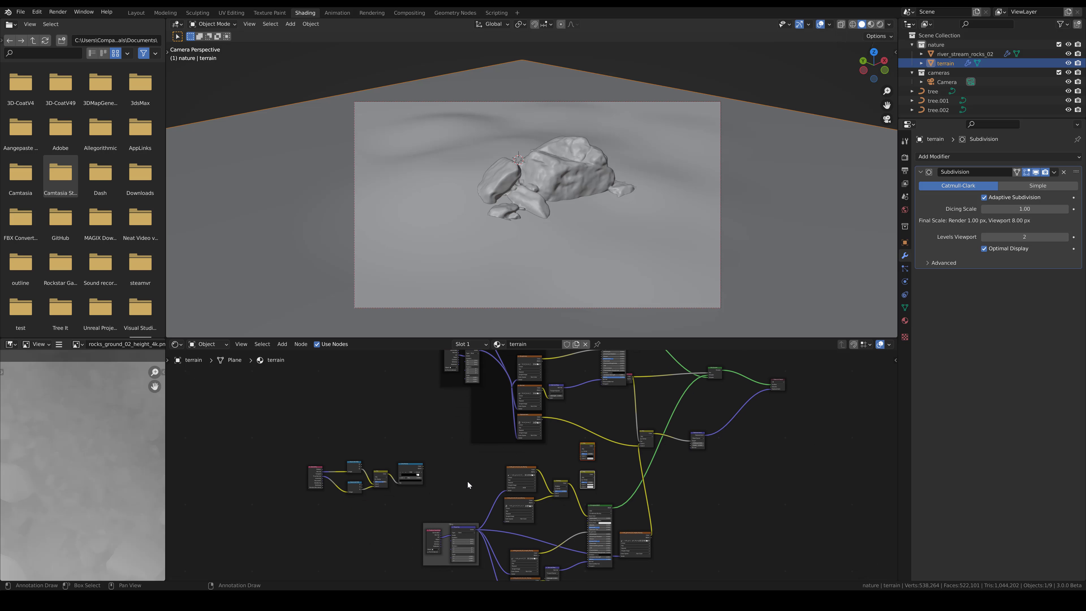
# Connect the pasted ColorRamp's Color output to the Fac inputs of both duplicated Mix nodes
pyautogui.scroll(6, 453, 480)
pyautogui.moveTo(359, 467); pyautogui.dragTo(609, 448)
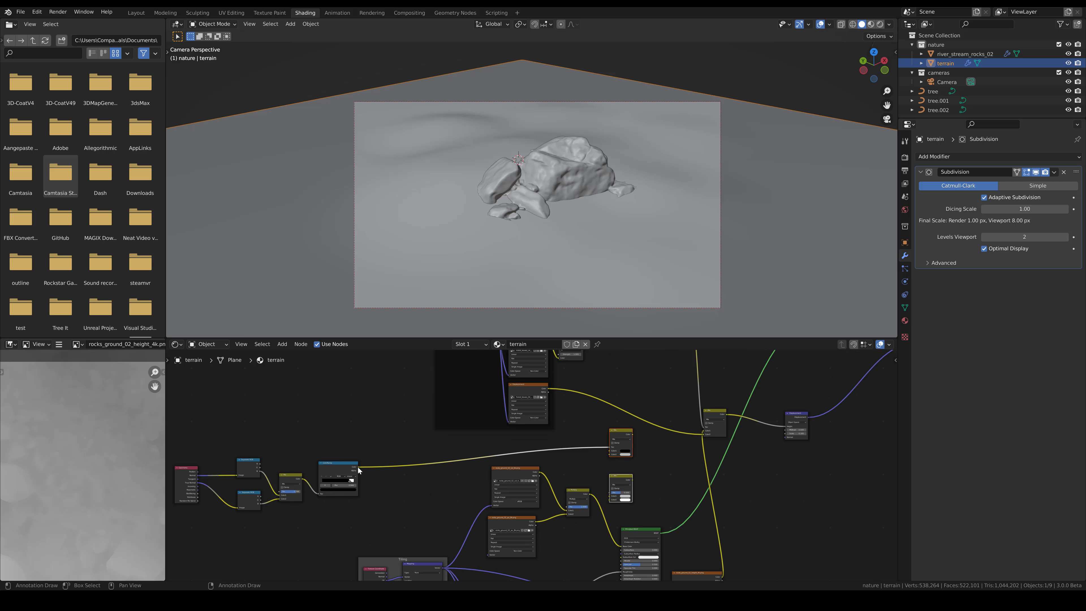
pyautogui.moveTo(359, 471); pyautogui.dragTo(610, 492)
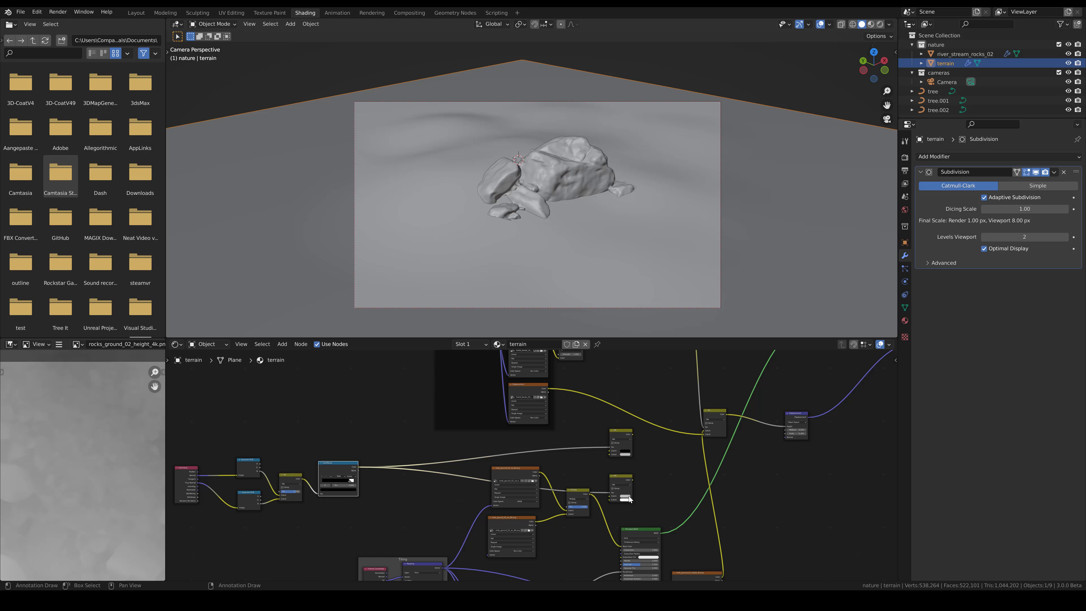
# Connect the rocks_ground_02 Multiply node's output to Color2 of the upper Mix node and Color1 of the lower one
pyautogui.moveTo(644, 481); pyautogui.dragTo(538, 458, button='middle')
pyautogui.scroll(5, 622, 455)
pyautogui.moveTo(523, 450); pyautogui.dragTo(570, 398)
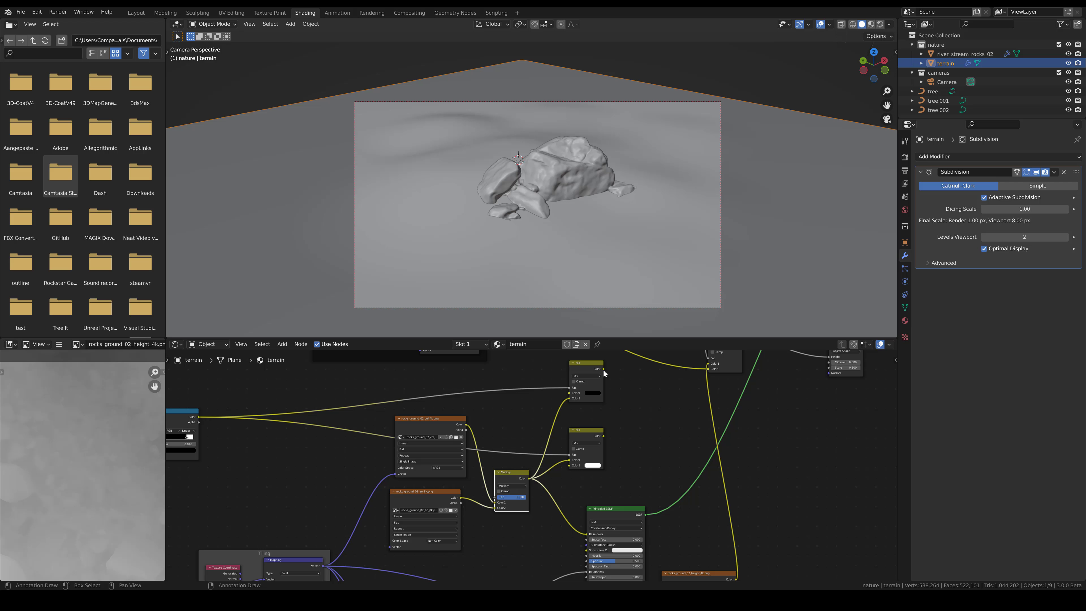
# Connect the upper duplicated Mix node to the rocks_ground_02 Principled BSDF's Subsurface Color and the lower one to its Base Color
pyautogui.moveTo(603, 370); pyautogui.dragTo(587, 555)
pyautogui.moveTo(590, 436); pyautogui.dragTo(587, 538)
pyautogui.scroll(-2, 564, 466)
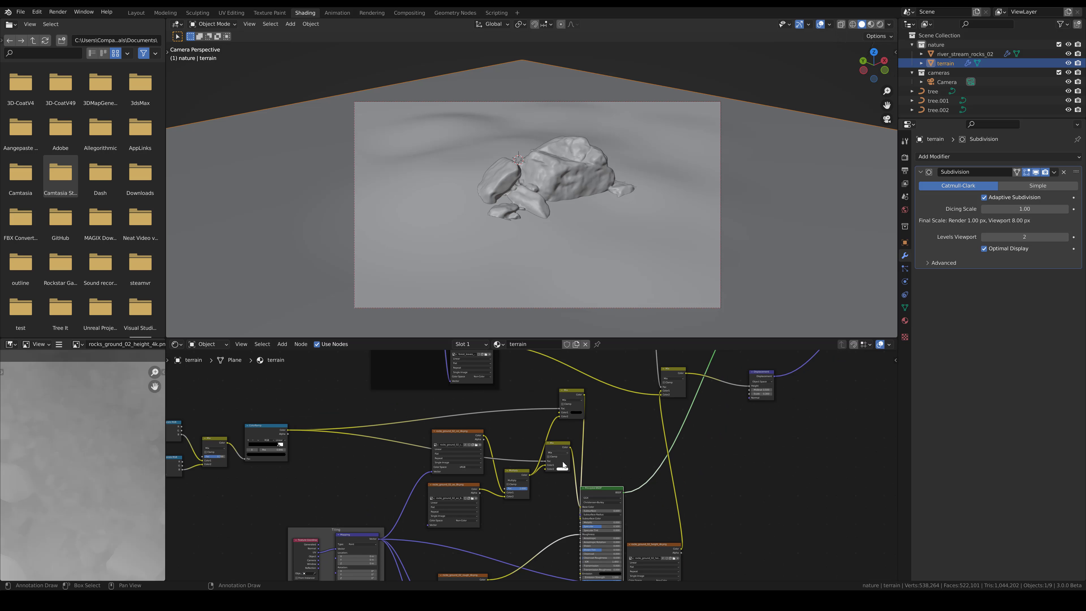
# Select the rocks_ground_02 colour and AO textures, Multiply and both Mix nodes and shift them away from their Principled BSDF
pyautogui.scroll(-1, 555, 483)
pyautogui.press('b')
pyautogui.moveTo(562, 496); pyautogui.dragTo(478, 441)
pyautogui.press('b')
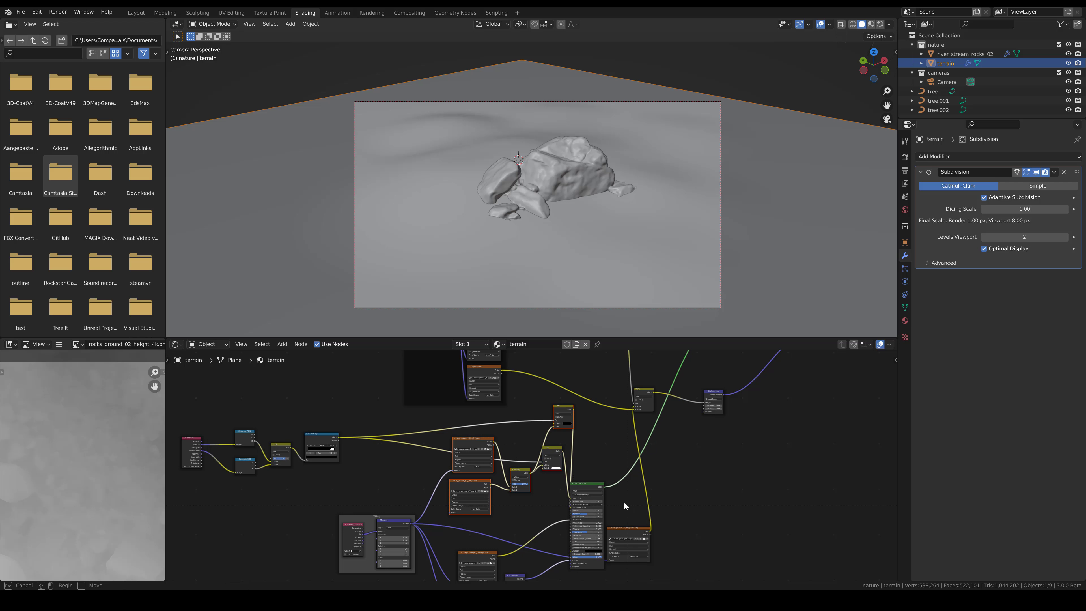
pyautogui.press('Escape')
pyautogui.press('g')
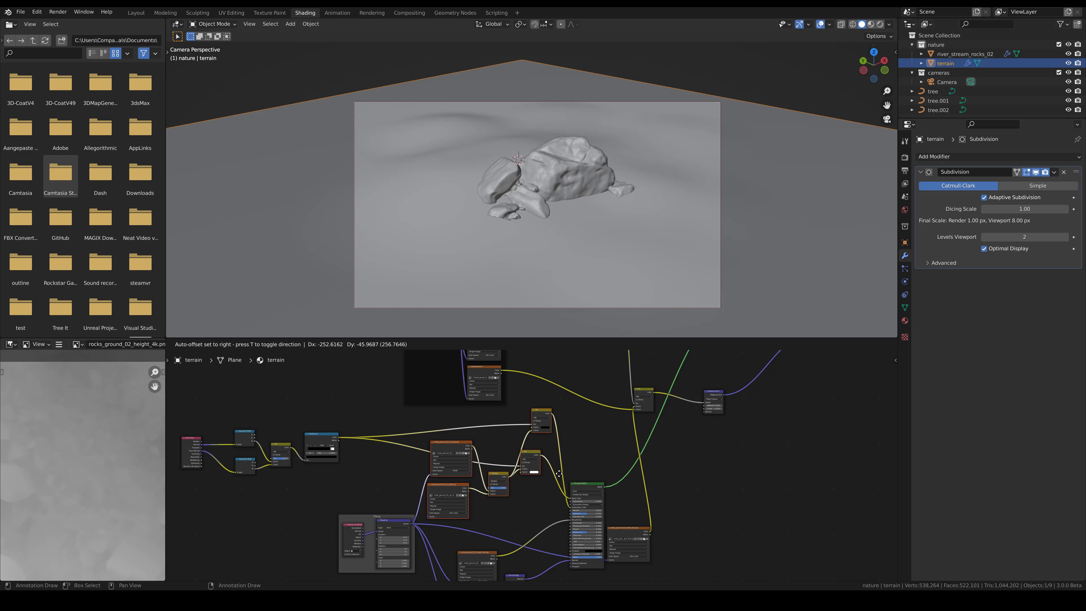
pyautogui.click(559, 474)
# Set all three Subsurface Radius values of the rocks_ground_02 Principled BSDF to 0.5
pyautogui.scroll(3, 593, 476)
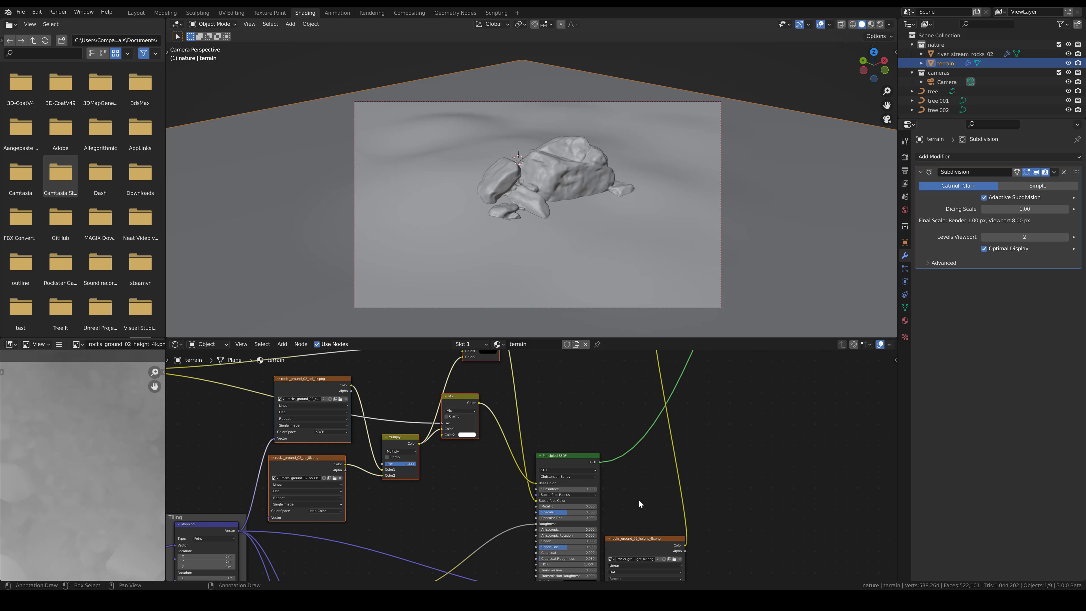
pyautogui.click(588, 489)
pyautogui.press('BackSpace')
pyautogui.press('Return')
pyautogui.click(564, 495)
pyautogui.click(563, 502)
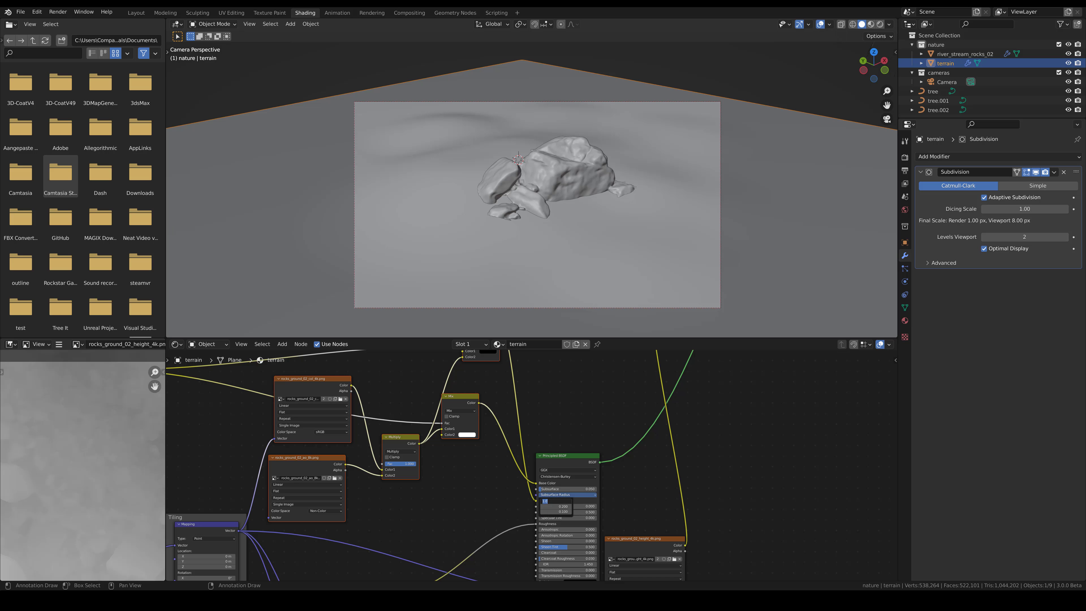
pyautogui.write('.5')
pyautogui.click(563, 506)
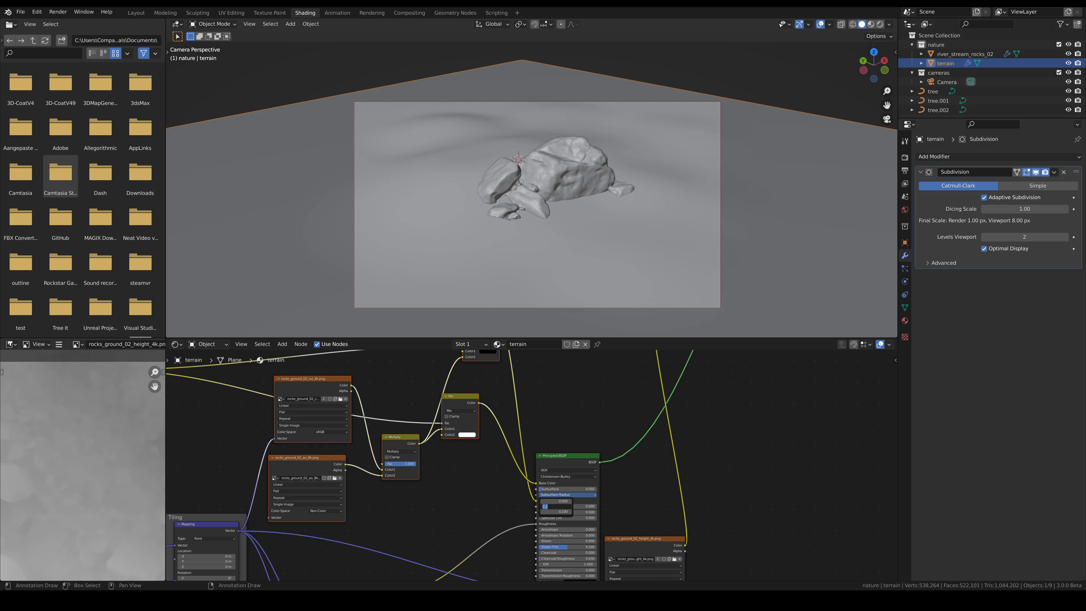
pyautogui.write('.5')
pyautogui.click(563, 511)
pyautogui.write('.5')
pyautogui.press('Return')
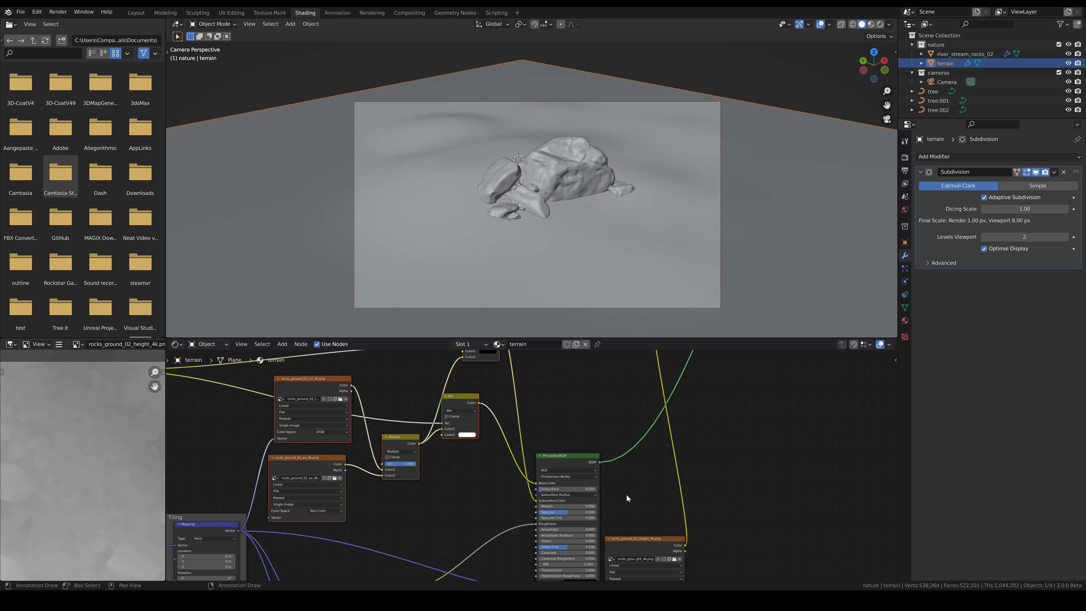
# Set the Subsurface value of the forest_leaves Principled BSDF to 0.05
pyautogui.moveTo(649, 435); pyautogui.dragTo(620, 444, button='middle')
pyautogui.scroll(-7, 621, 444)
pyautogui.moveTo(588, 364); pyautogui.dragTo(591, 450, button='middle')
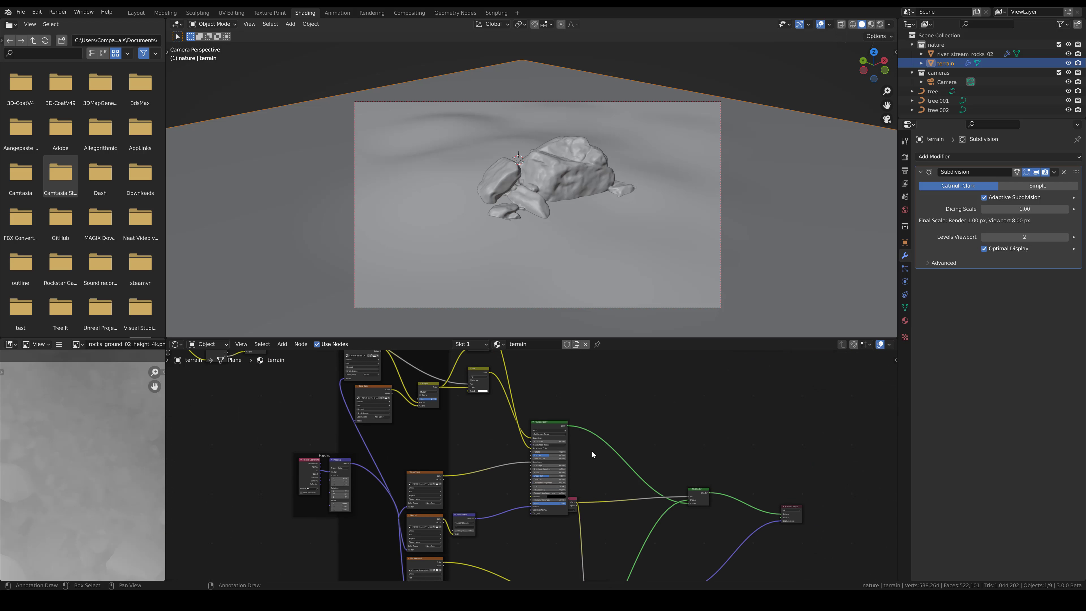
pyautogui.scroll(9, 579, 440)
pyautogui.click(576, 417)
pyautogui.scroll(-1, 576, 417)
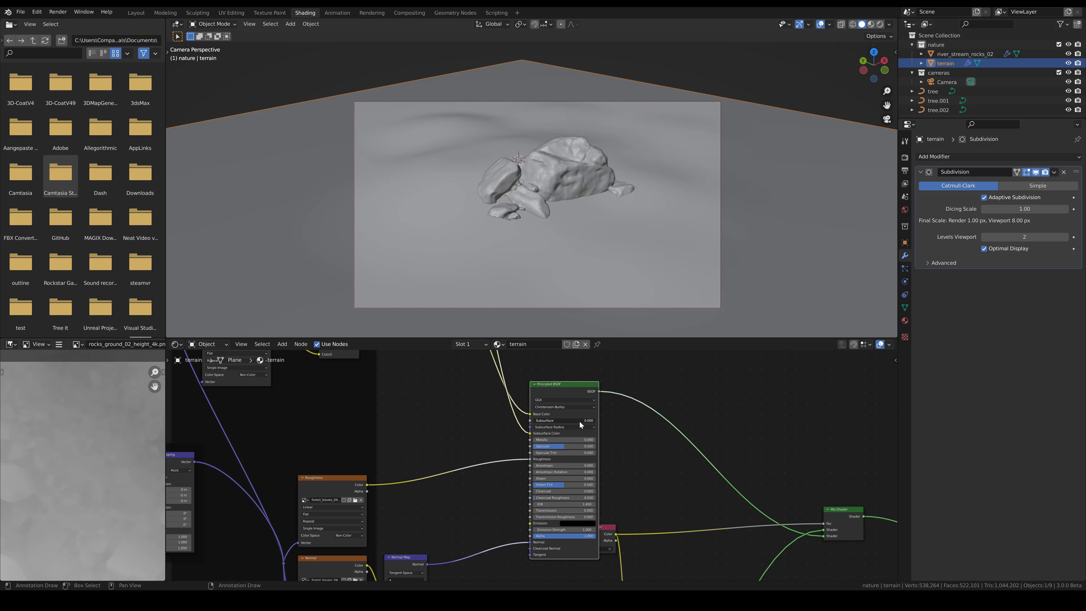
pyautogui.press('BackSpace')
pyautogui.write('.05')
pyautogui.press('Return')
pyautogui.scroll(-2, 563, 292)
pyautogui.scroll(-2, 533, 460)
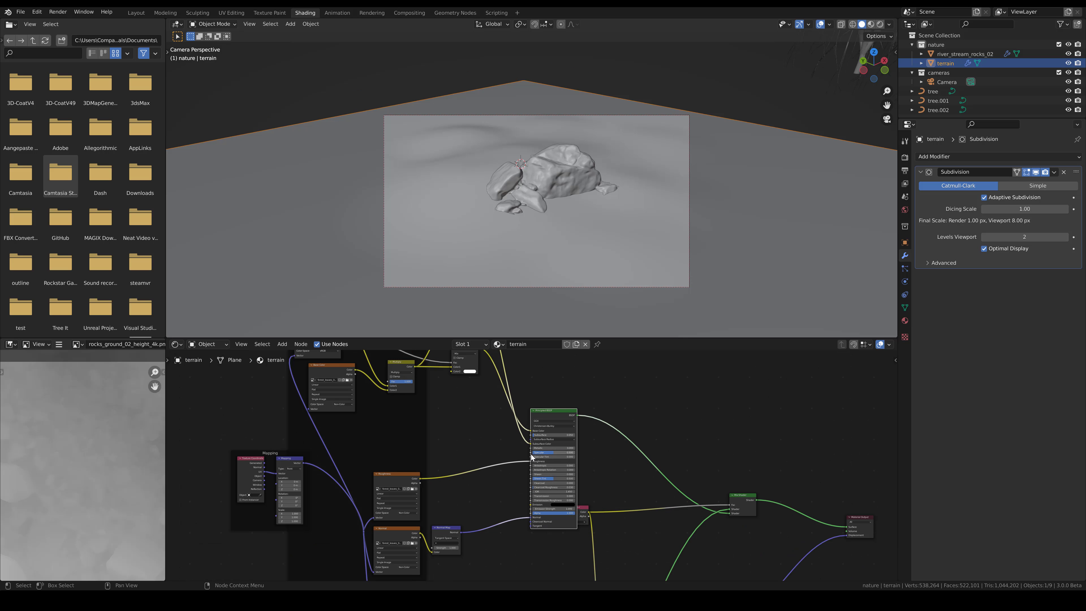
# Check the rocks_ground_02 snow mask nodes and preview the scene through the camera in Rendered shading
pyautogui.moveTo(496, 454); pyautogui.dragTo(577, 301, button='middle')
pyautogui.moveTo(520, 521)
pyautogui.mouseDown(button='middle')
pyautogui.moveTo(541, 476)
pyautogui.moveTo(593, 423)
pyautogui.mouseUp(button='middle')
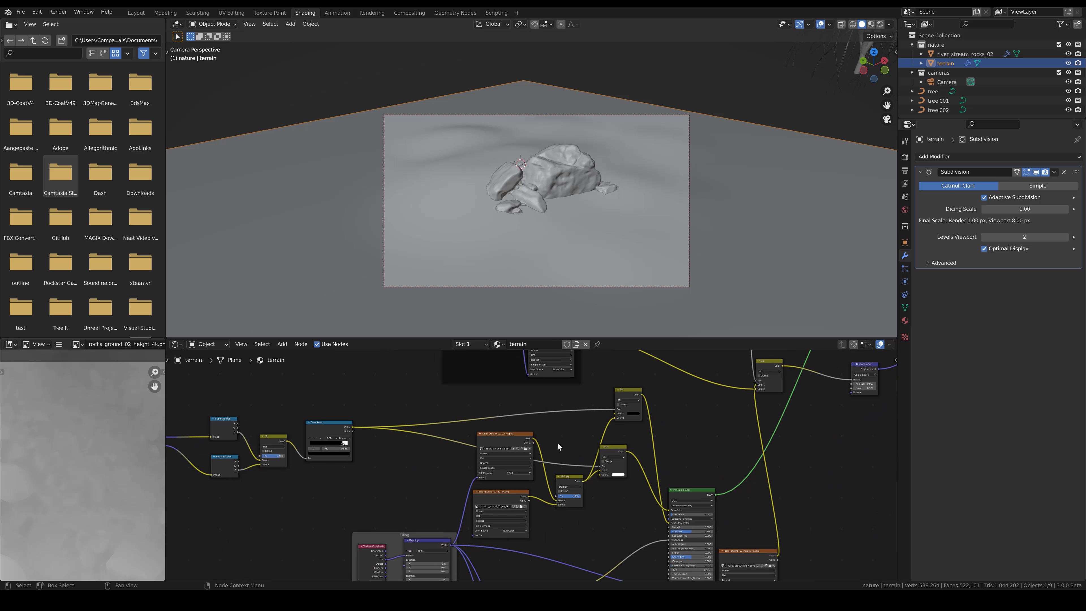
pyautogui.moveTo(368, 473); pyautogui.dragTo(536, 511, button='middle')
pyautogui.scroll(2, 528, 477)
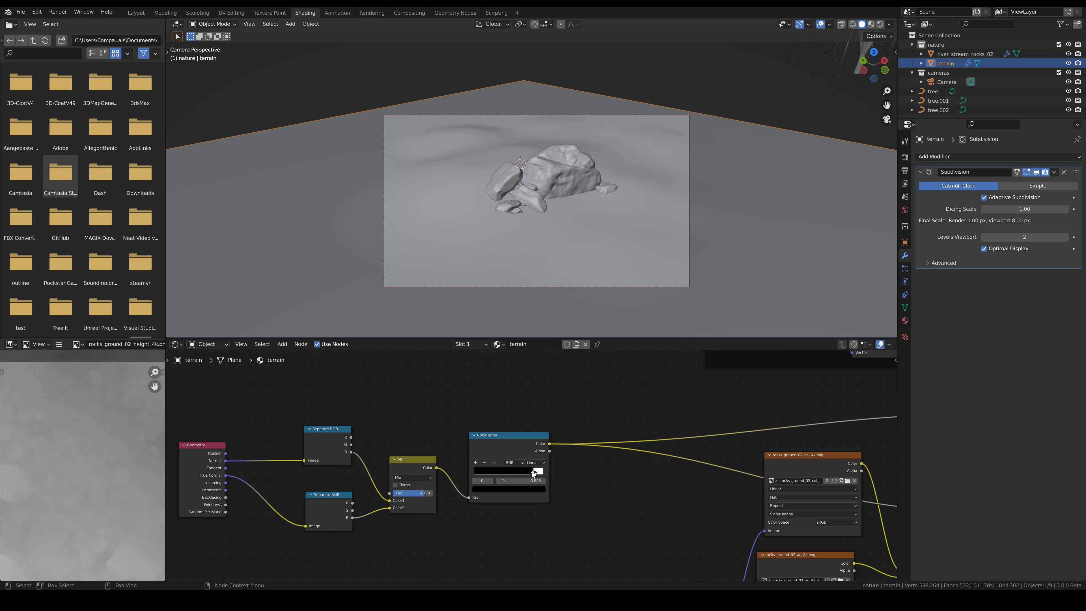
pyautogui.scroll(-6, 556, 473)
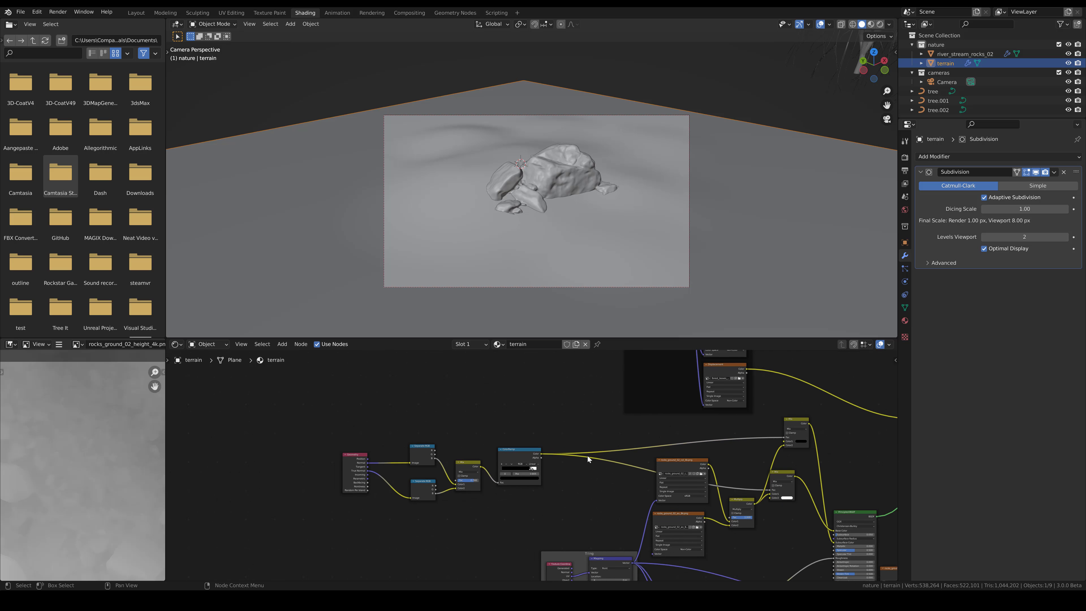
pyautogui.moveTo(590, 427); pyautogui.dragTo(572, 459, button='middle')
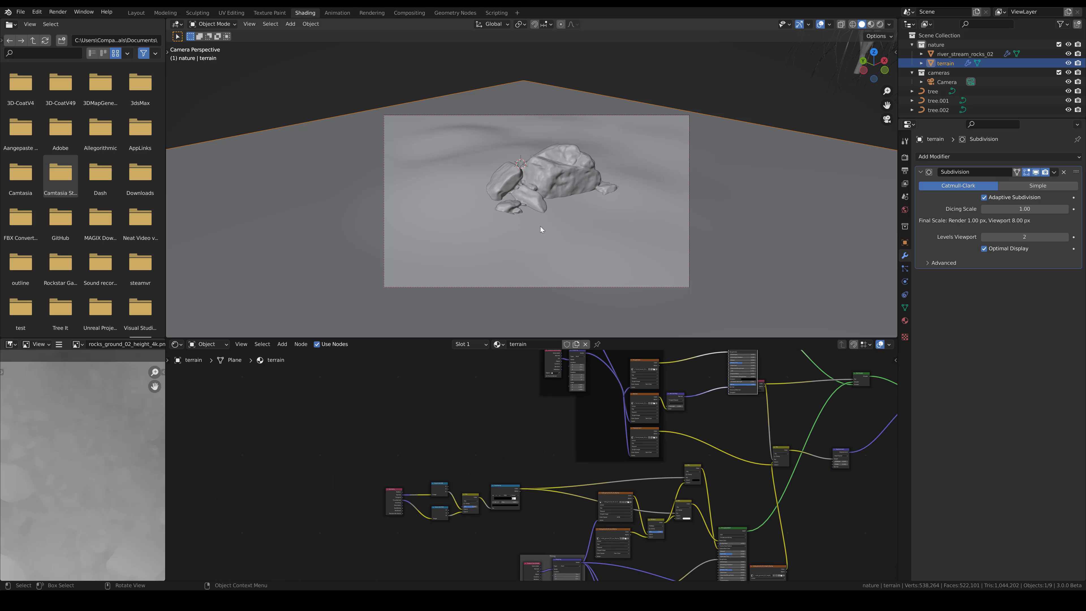
pyautogui.press('z')
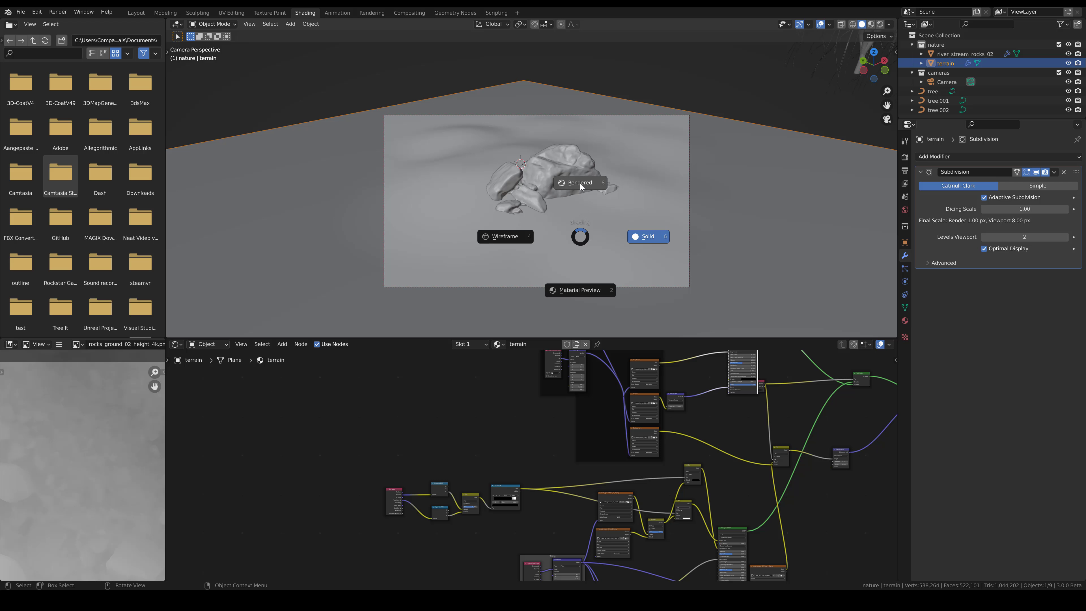
pyautogui.click(581, 183)
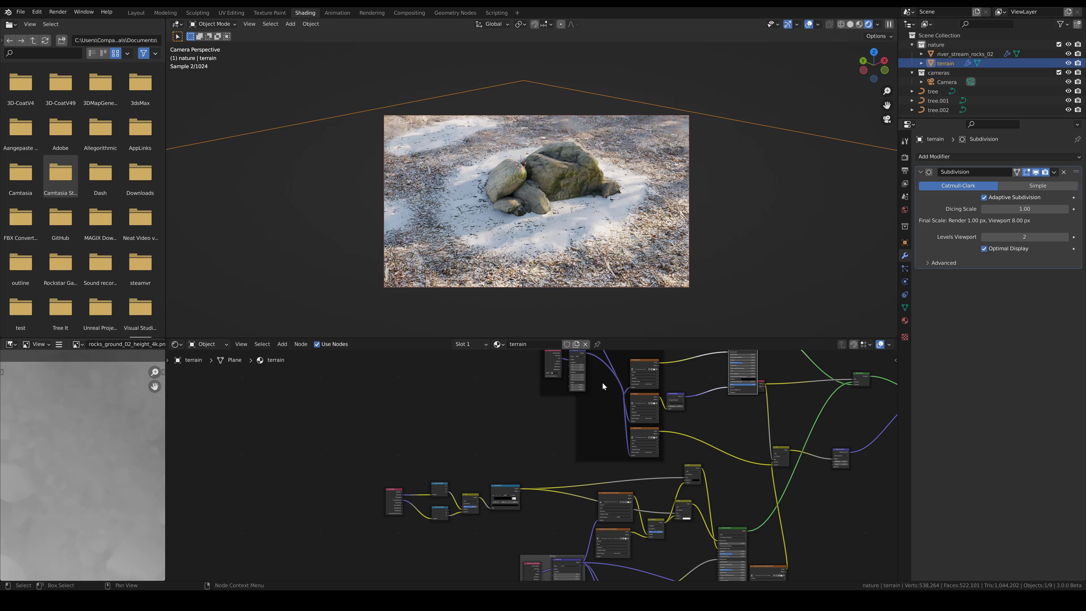
# Shift the rocks_ground_02 mask ColorRamp's white stop to about 0.745 and its black stop toward the ramp's middle
pyautogui.scroll(3, 538, 501)
pyautogui.scroll(2, 536, 505)
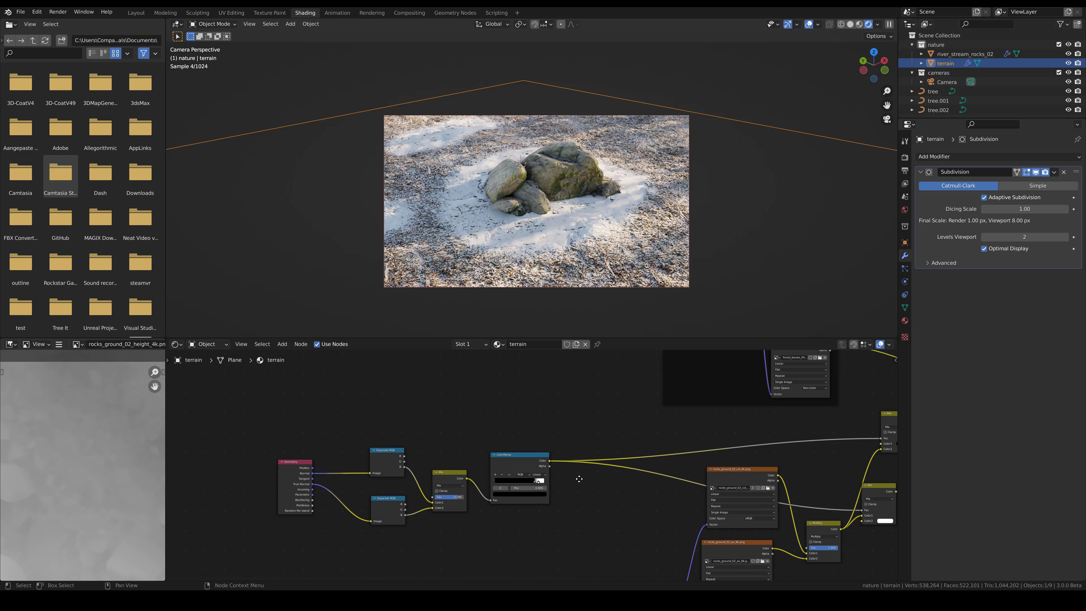
pyautogui.click(548, 489)
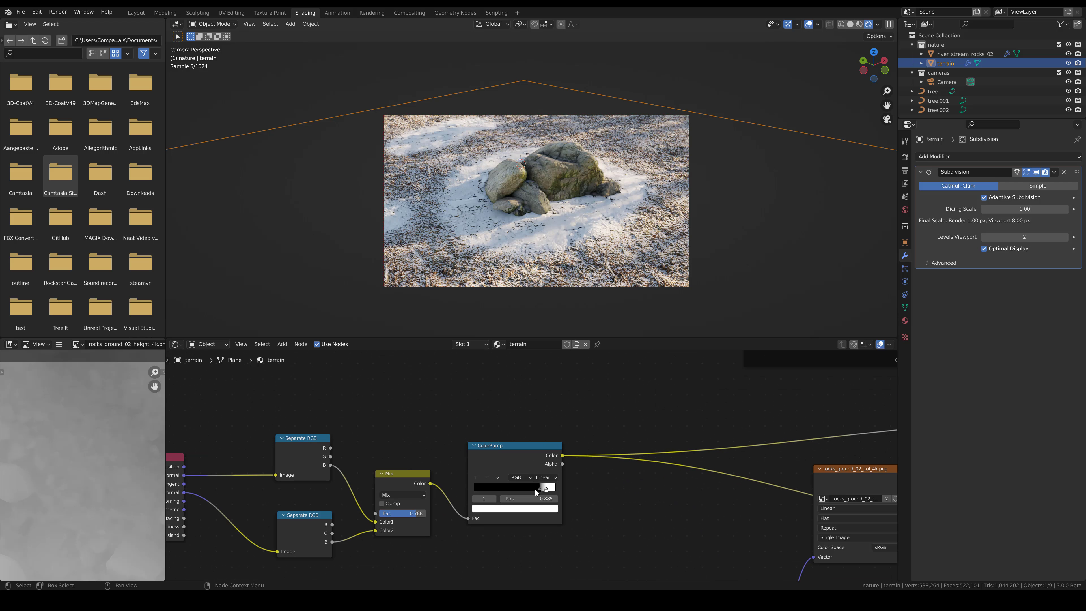
pyautogui.moveTo(547, 490); pyautogui.dragTo(535, 490)
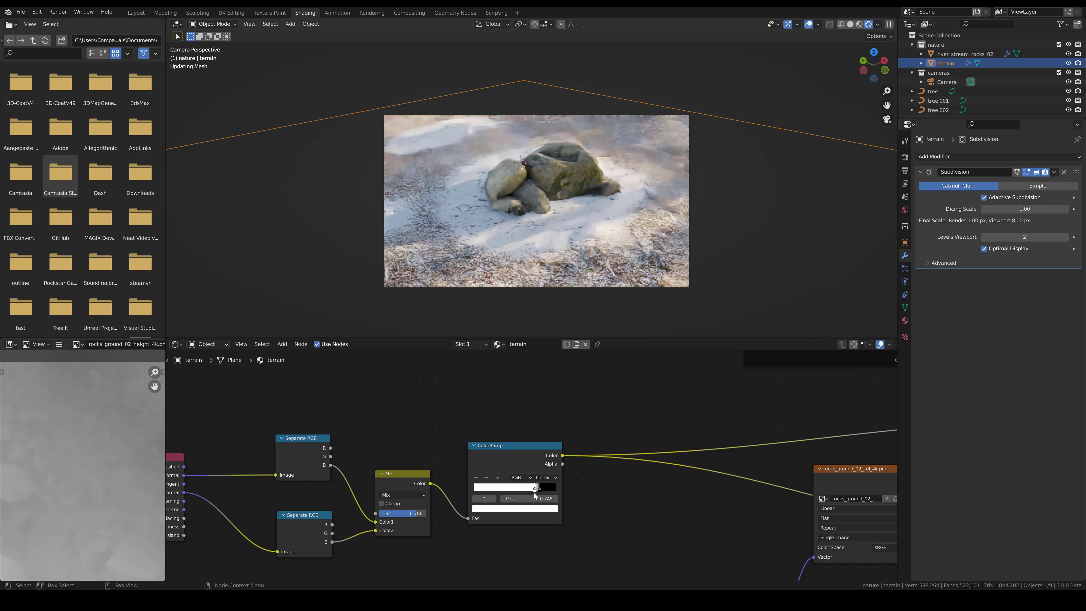
pyautogui.moveTo(539, 490); pyautogui.dragTo(509, 489)
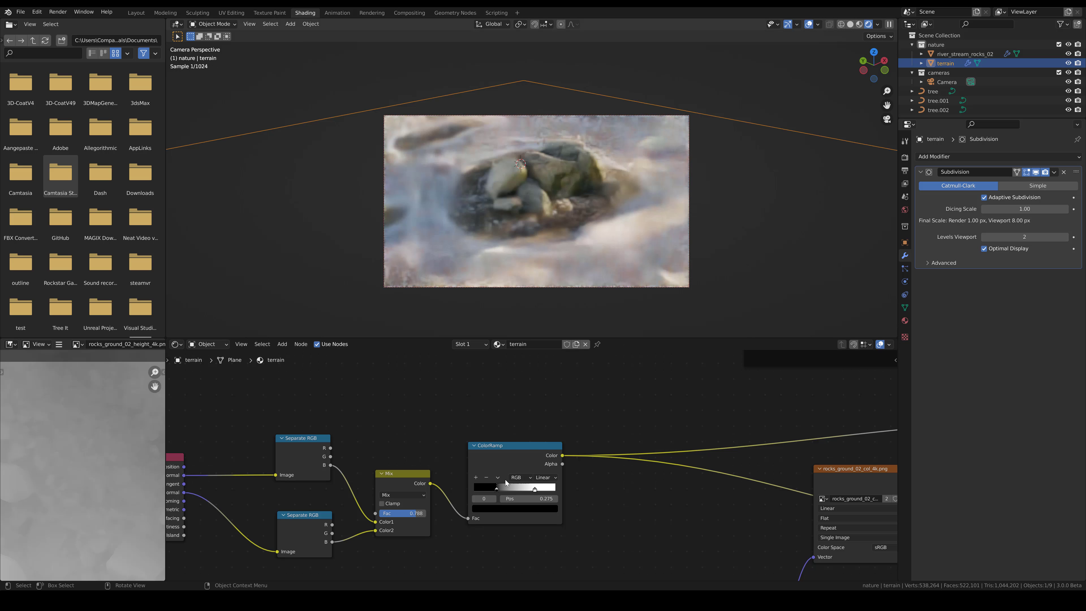
pyautogui.moveTo(498, 488); pyautogui.dragTo(504, 489)
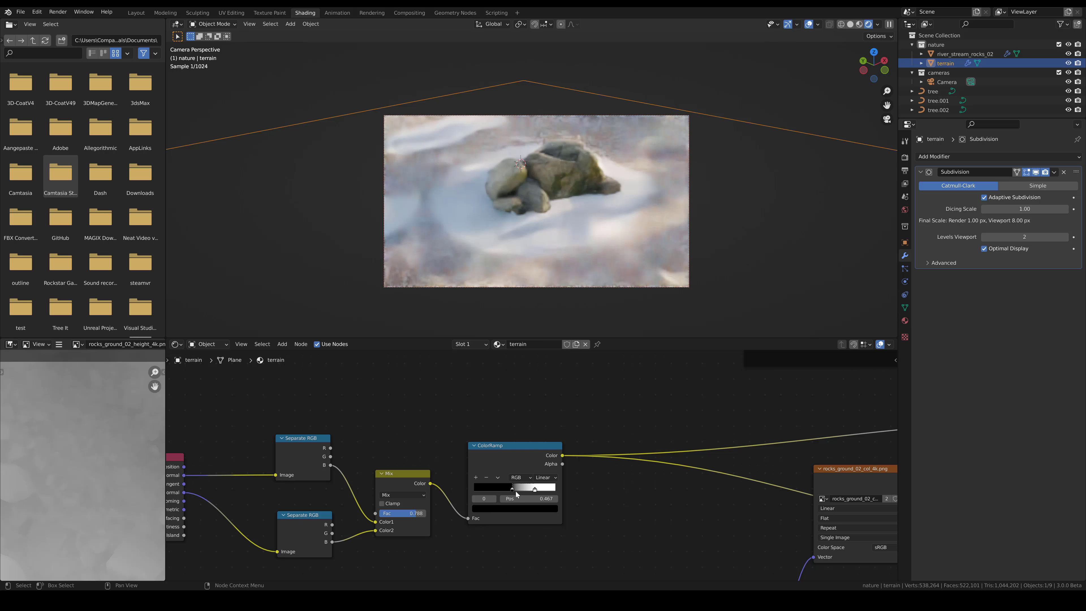
pyautogui.moveTo(512, 490); pyautogui.dragTo(509, 489)
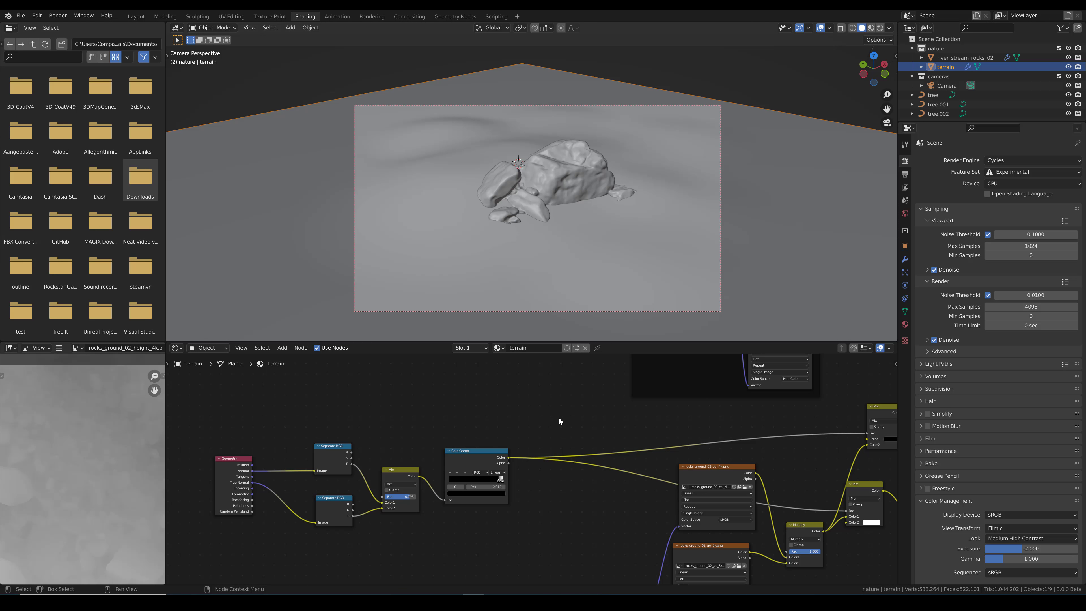
# Examine the rocks_ground_02 and forest_leaves snow mask nodes, comparing their Mix and ColorRamp settings
pyautogui.moveTo(559, 419); pyautogui.dragTo(515, 465, button='middle')
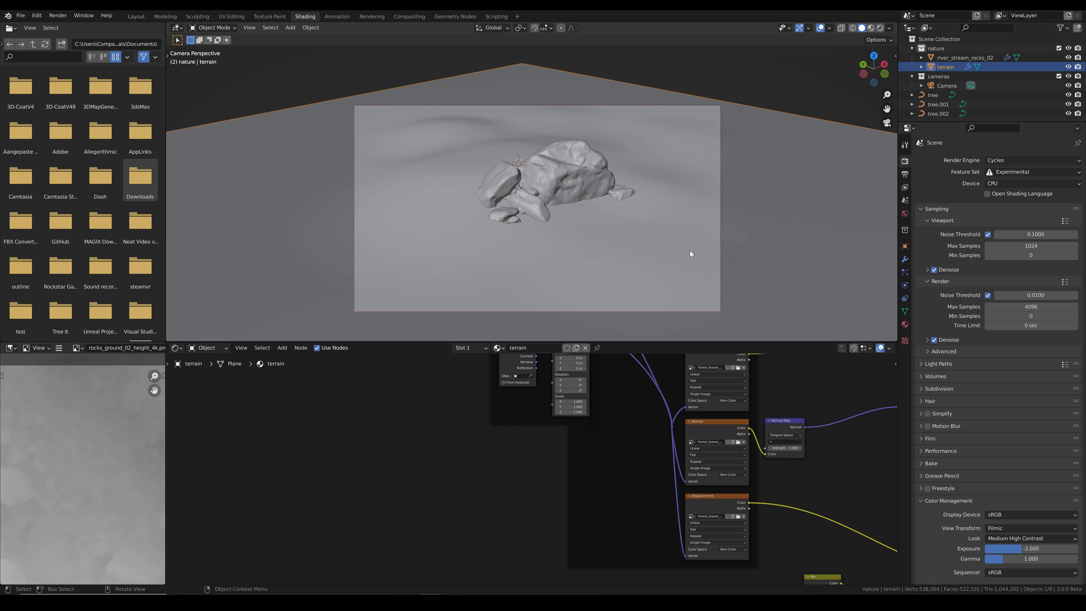
pyautogui.moveTo(420, 393); pyautogui.dragTo(422, 423, button='middle')
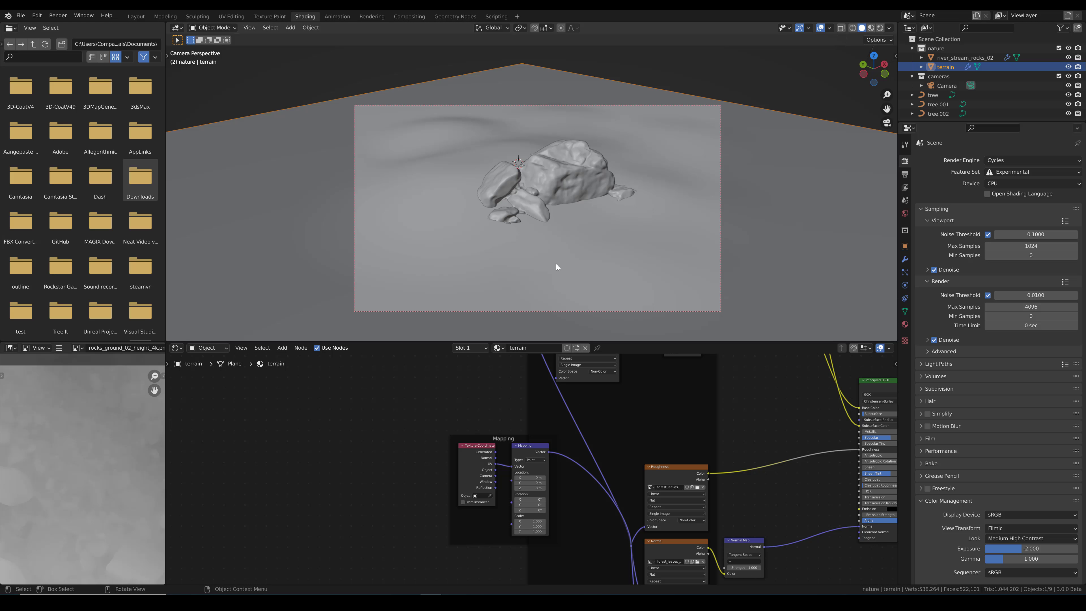
pyautogui.moveTo(494, 426); pyautogui.dragTo(457, 510, button='middle')
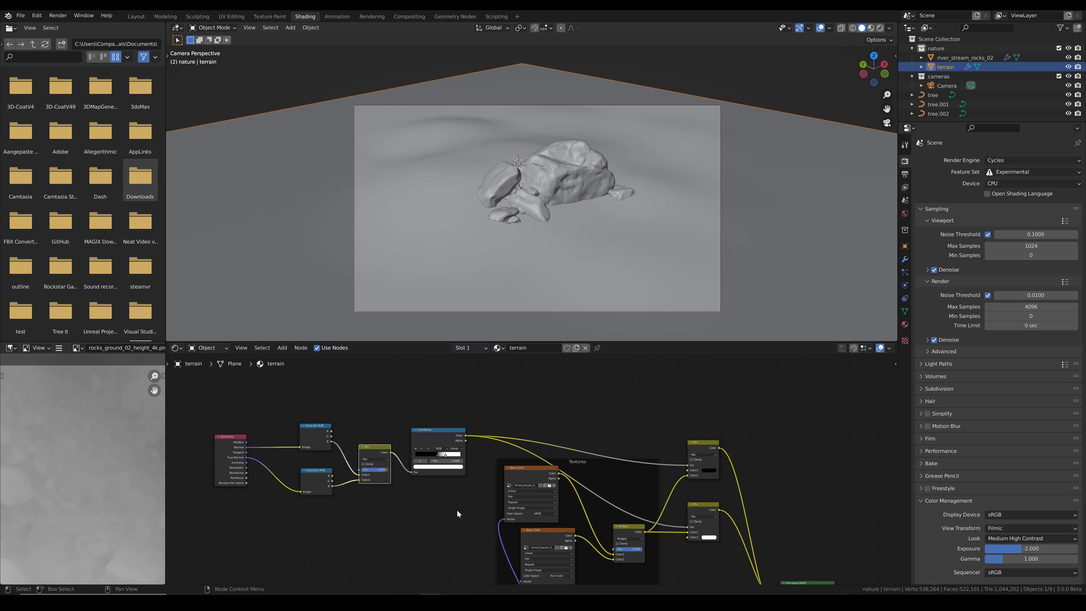
pyautogui.scroll(1, 436, 499)
pyautogui.scroll(2, 428, 458)
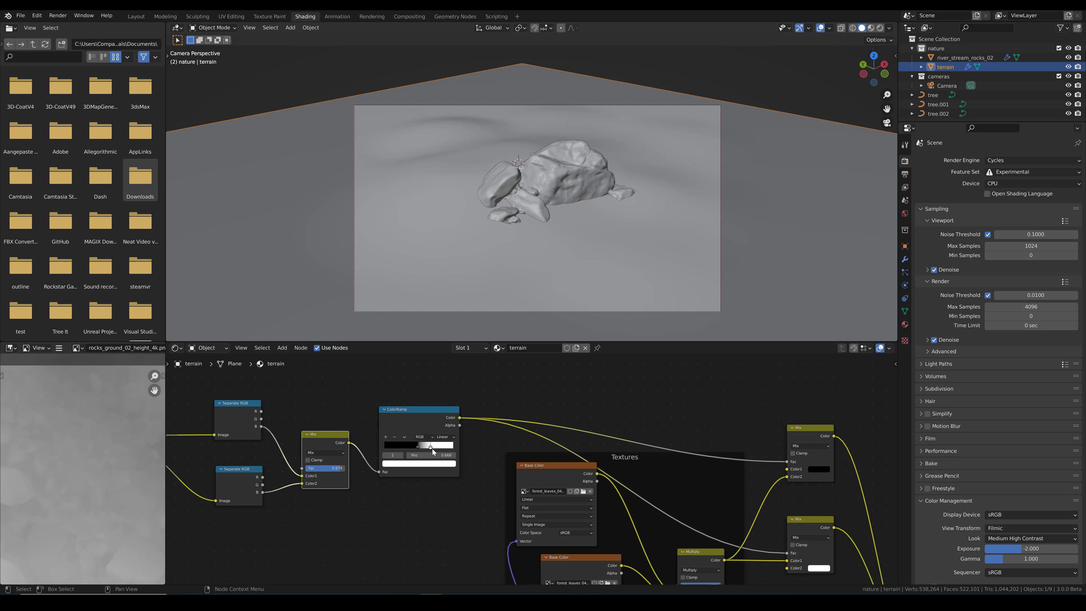
pyautogui.scroll(-5, 440, 466)
pyautogui.moveTo(466, 516)
pyautogui.mouseDown(button='middle')
pyautogui.moveTo(479, 368)
pyautogui.moveTo(487, 403)
pyautogui.mouseUp(button='middle')
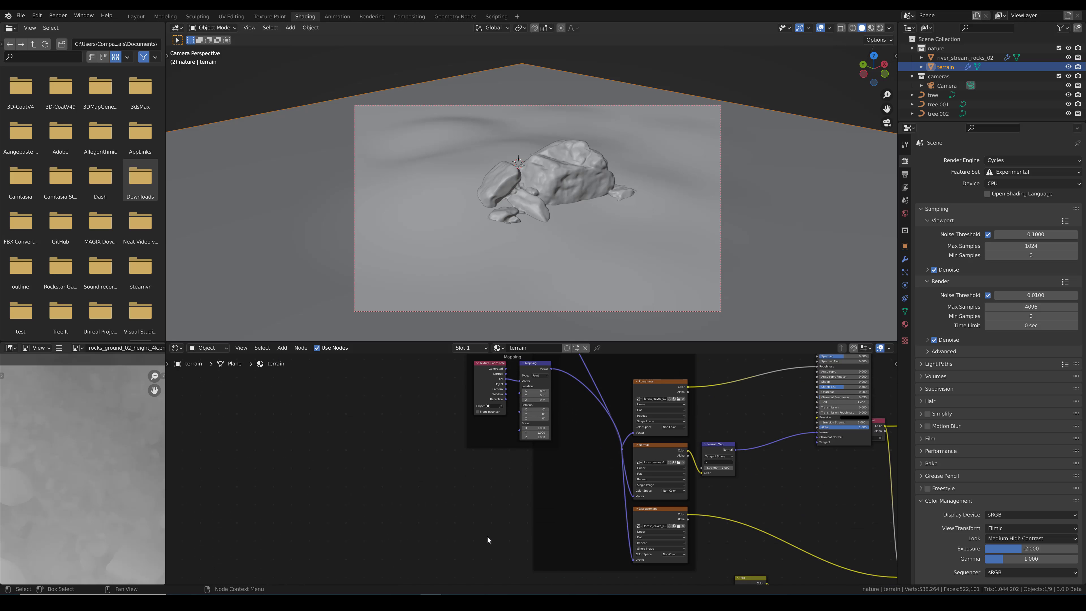
pyautogui.moveTo(499, 529); pyautogui.dragTo(505, 403, button='middle')
pyautogui.scroll(3, 486, 466)
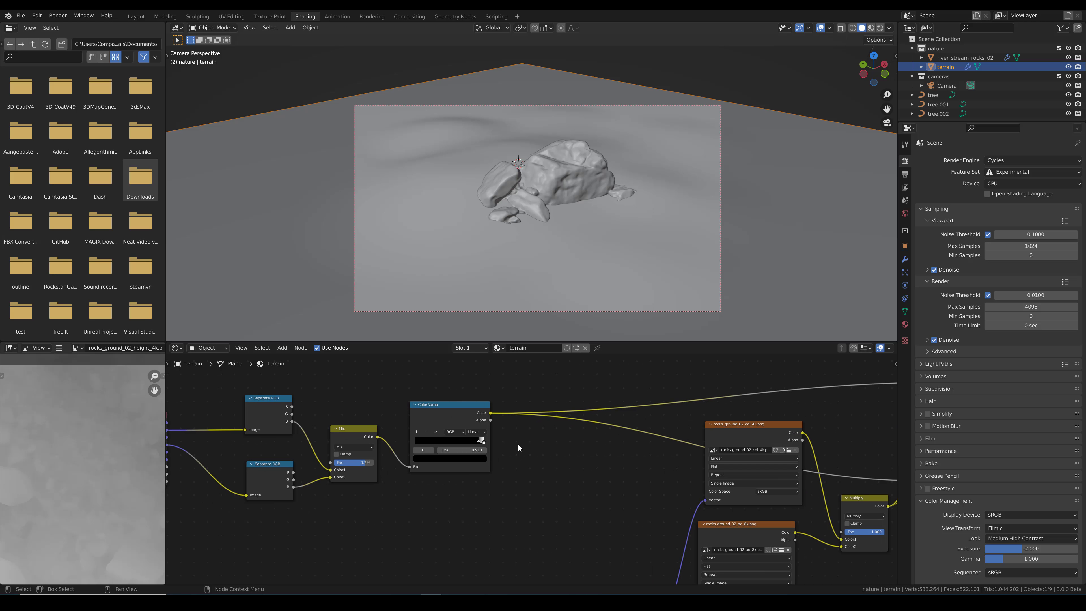
pyautogui.scroll(1, 518, 446)
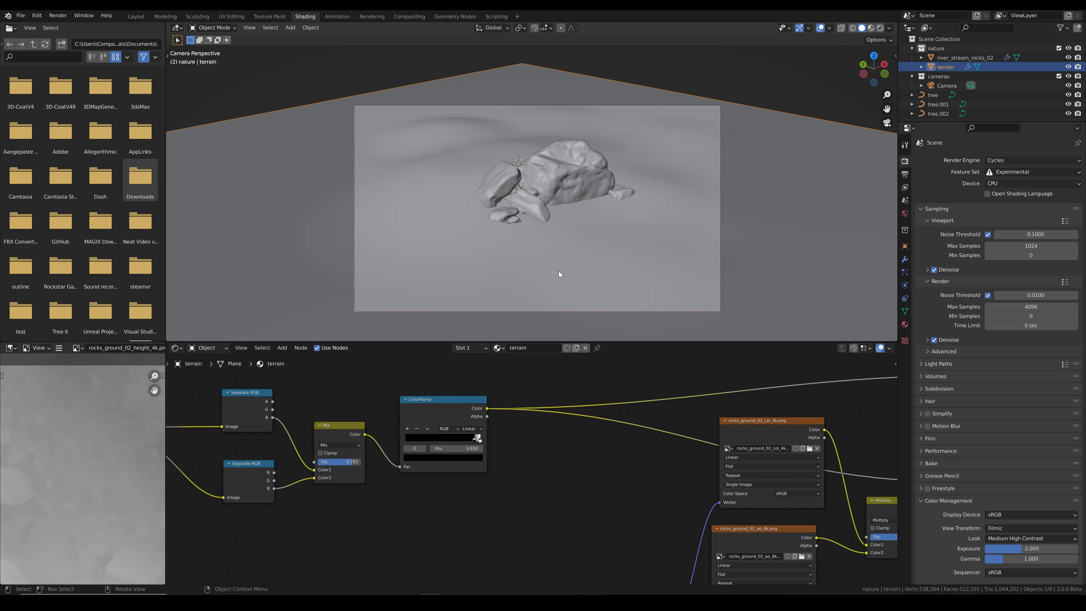
# Orbit around the rocks, return to the camera view and show it in Rendered shading
pyautogui.moveTo(558, 272); pyautogui.dragTo(549, 244, button='middle')
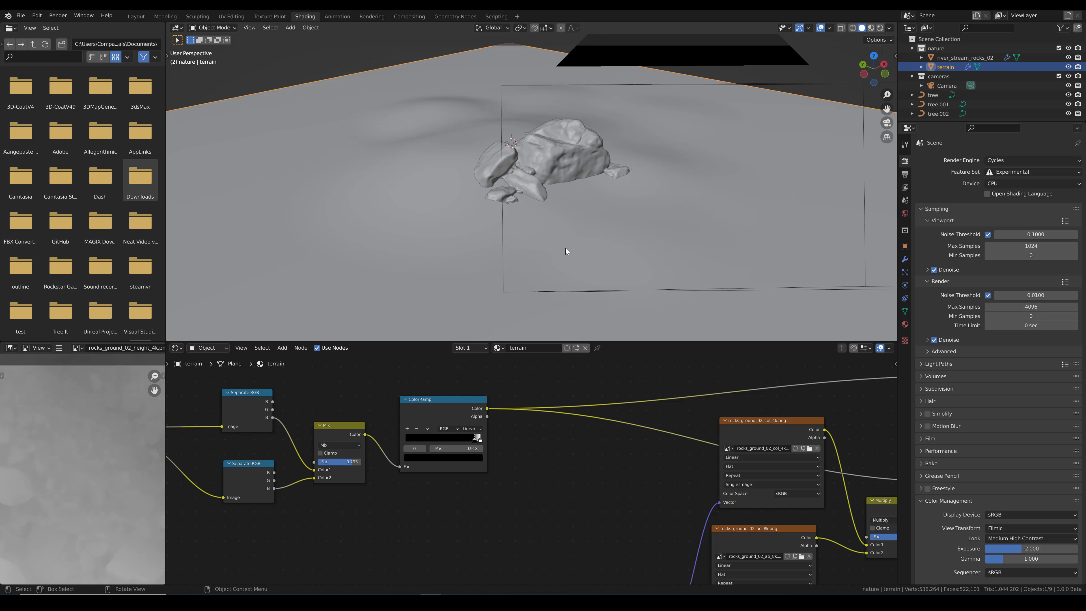
pyautogui.press('KP_0')
pyautogui.scroll(-2, 573, 231)
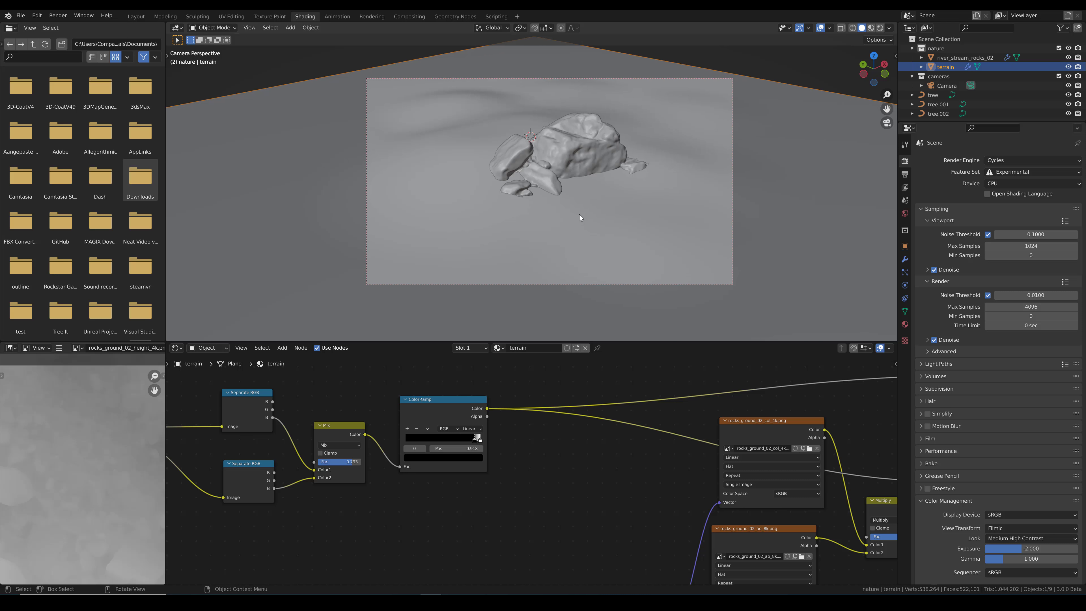
pyautogui.scroll(1, 580, 214)
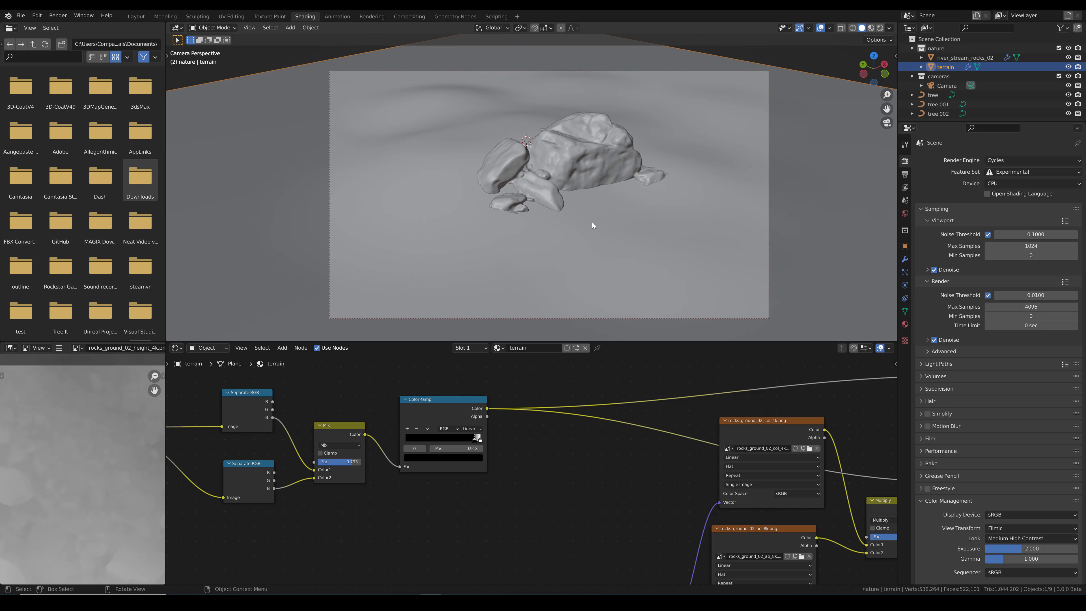
pyautogui.press('z')
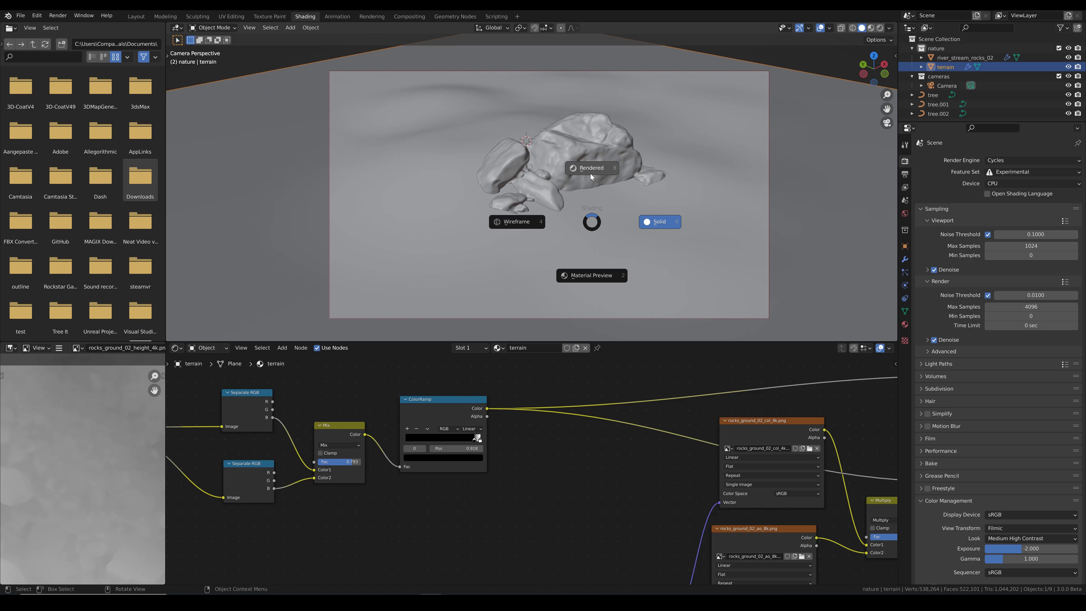
pyautogui.click(590, 173)
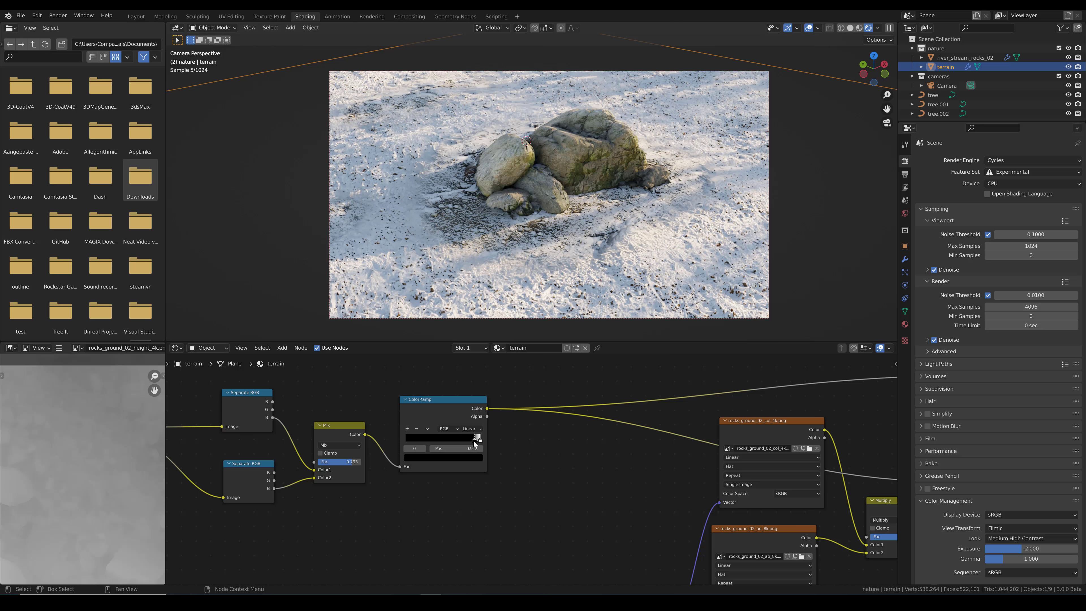
# Test the rocks_ground_02 ColorRamp's black stop at 0.459, move it back beside the white stop, and return to Solid shading
pyautogui.click(438, 441)
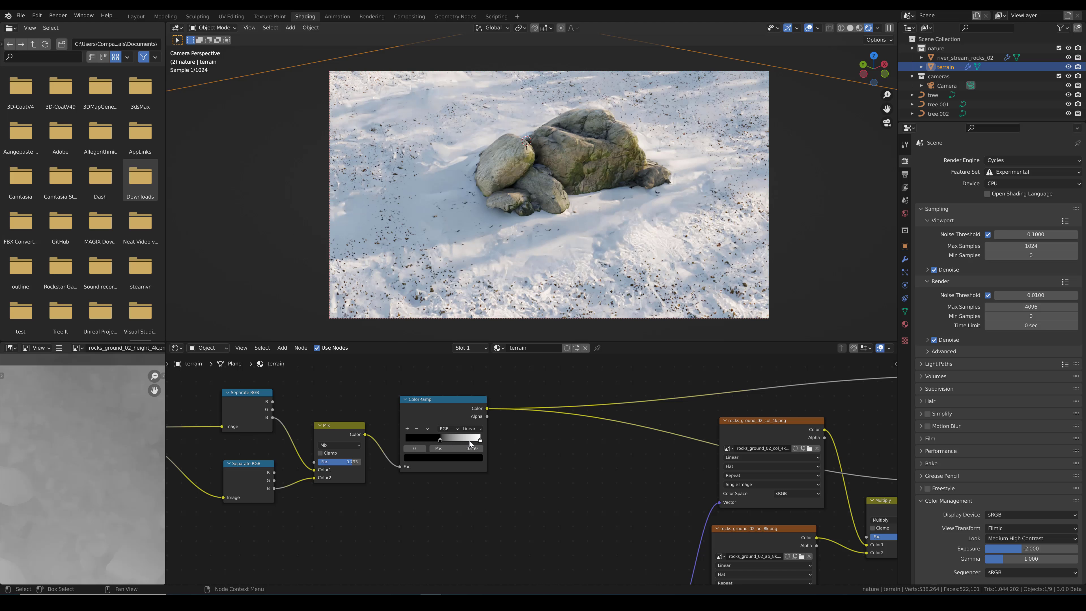
pyautogui.moveTo(442, 441); pyautogui.dragTo(475, 441)
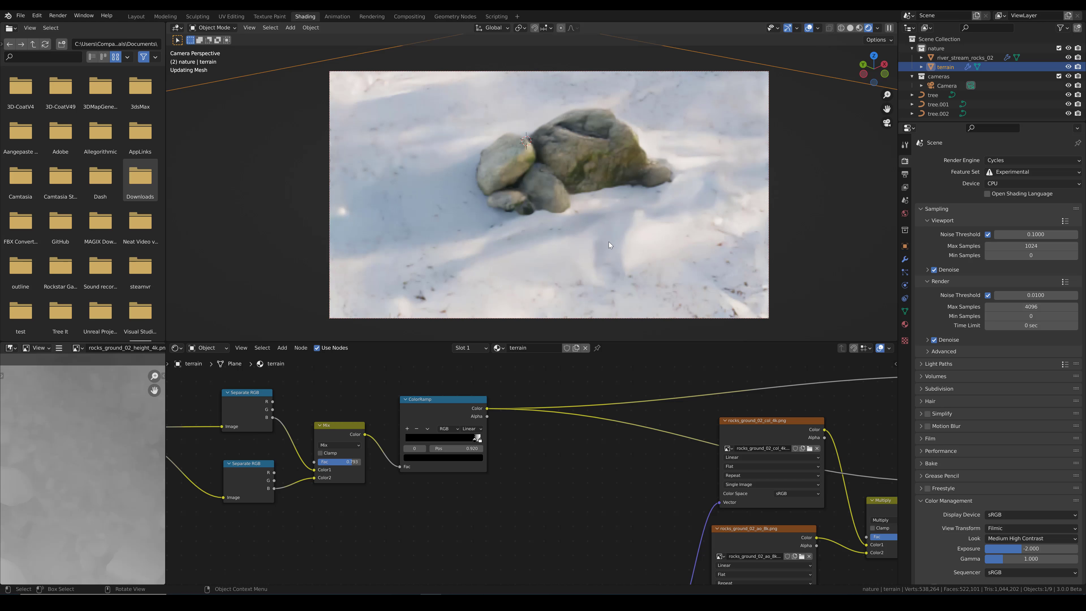
pyautogui.press('z')
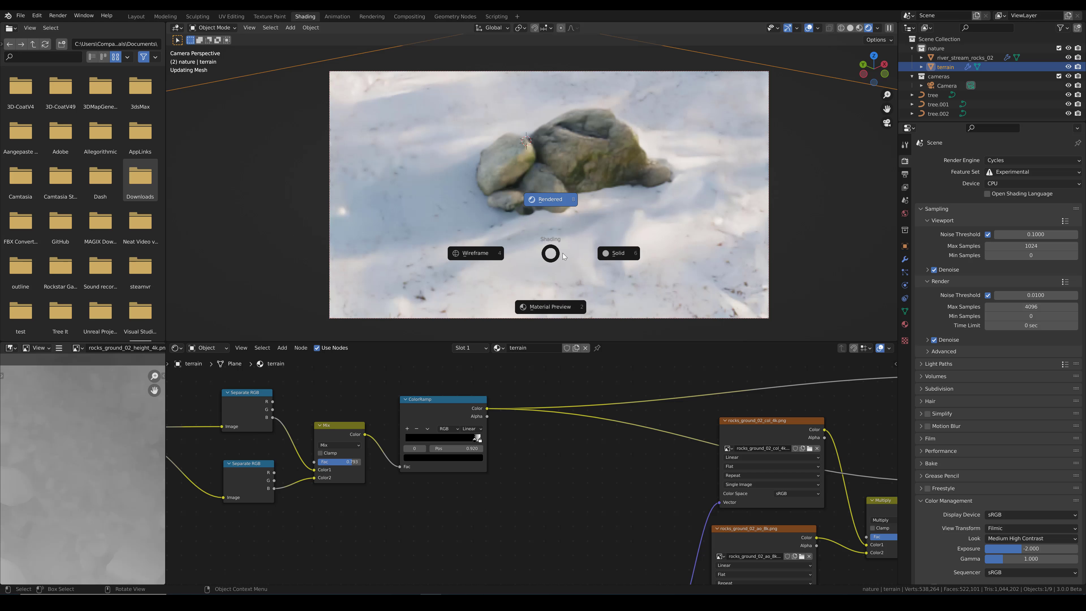
pyautogui.click(621, 256)
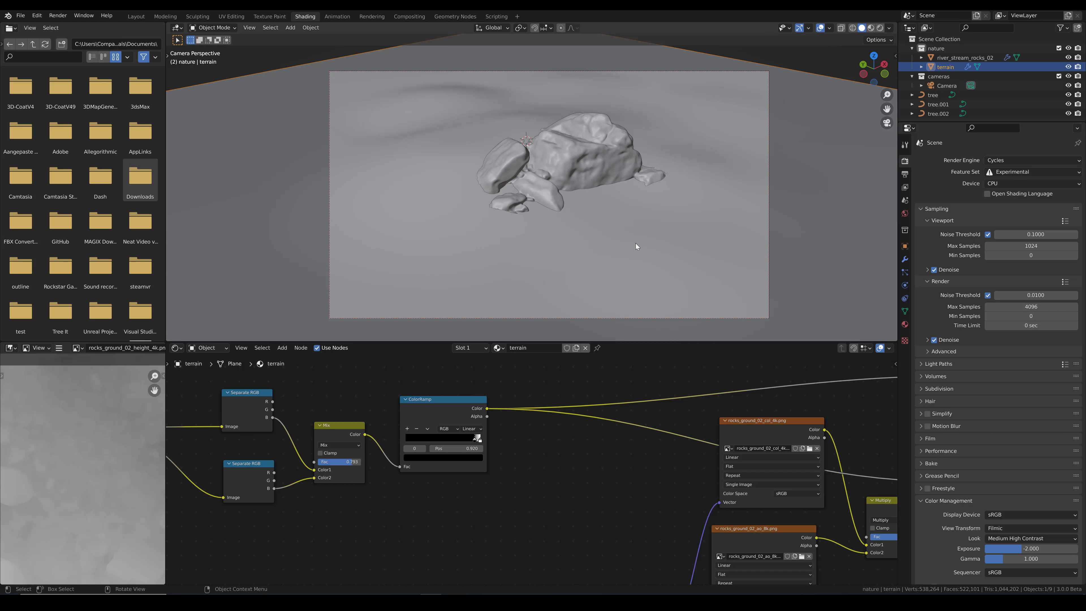
# Copy the Geometry, both Separate RGB, Mix and ColorRamp nodes of the forest_leaves snow mask from the terrain material
pyautogui.click(577, 166)
pyautogui.scroll(-12, 604, 425)
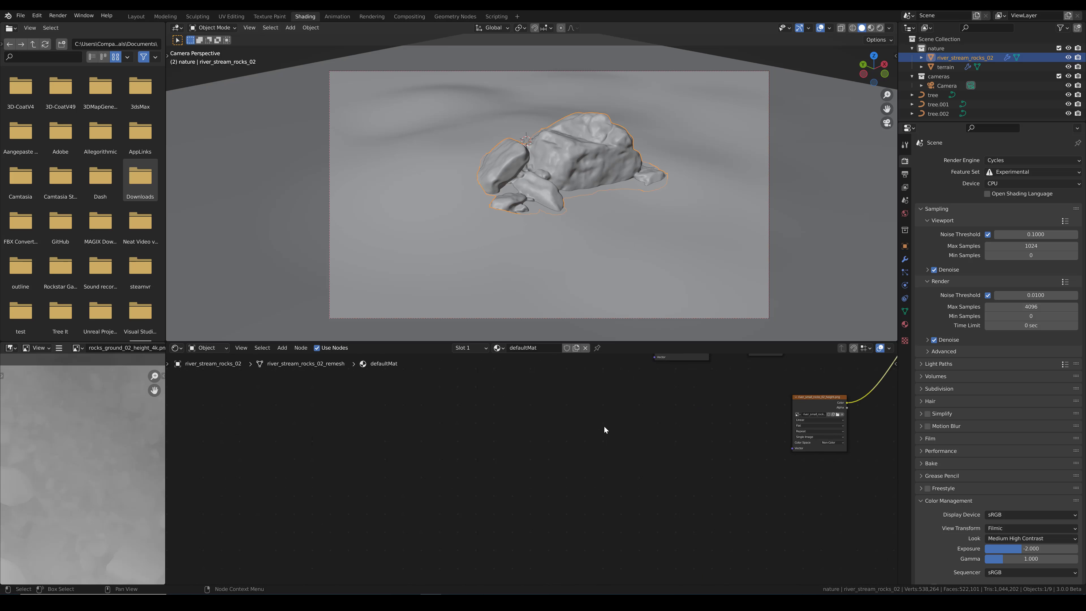
pyautogui.moveTo(630, 409); pyautogui.dragTo(573, 489, button='middle')
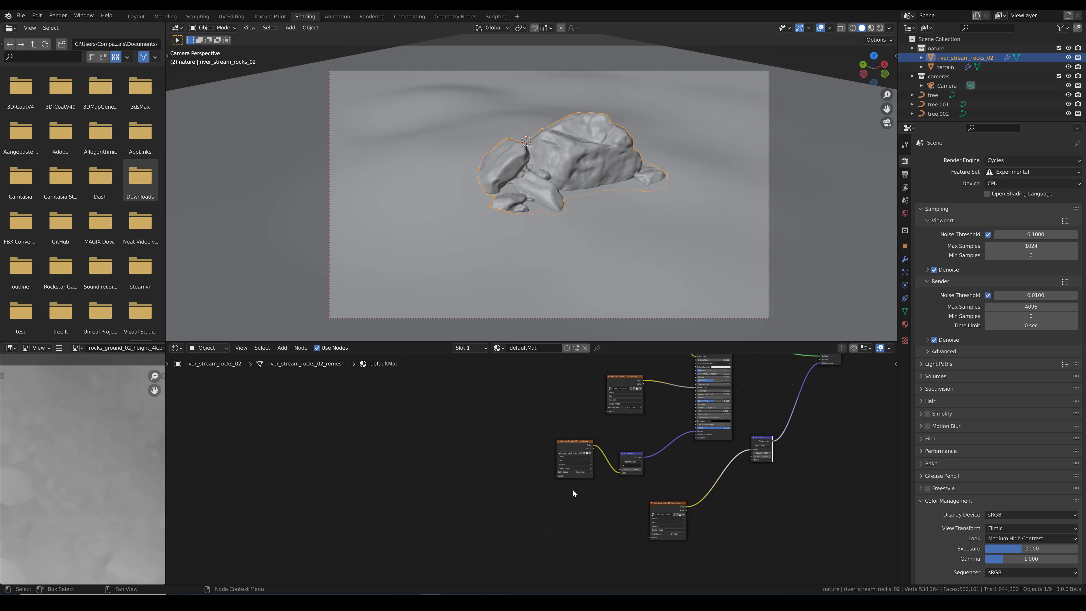
pyautogui.click(558, 265)
pyautogui.moveTo(458, 446); pyautogui.dragTo(480, 493, button='middle')
pyautogui.scroll(2, 479, 492)
pyautogui.moveTo(488, 462); pyautogui.dragTo(325, 395)
pyautogui.scroll(2, 448, 447)
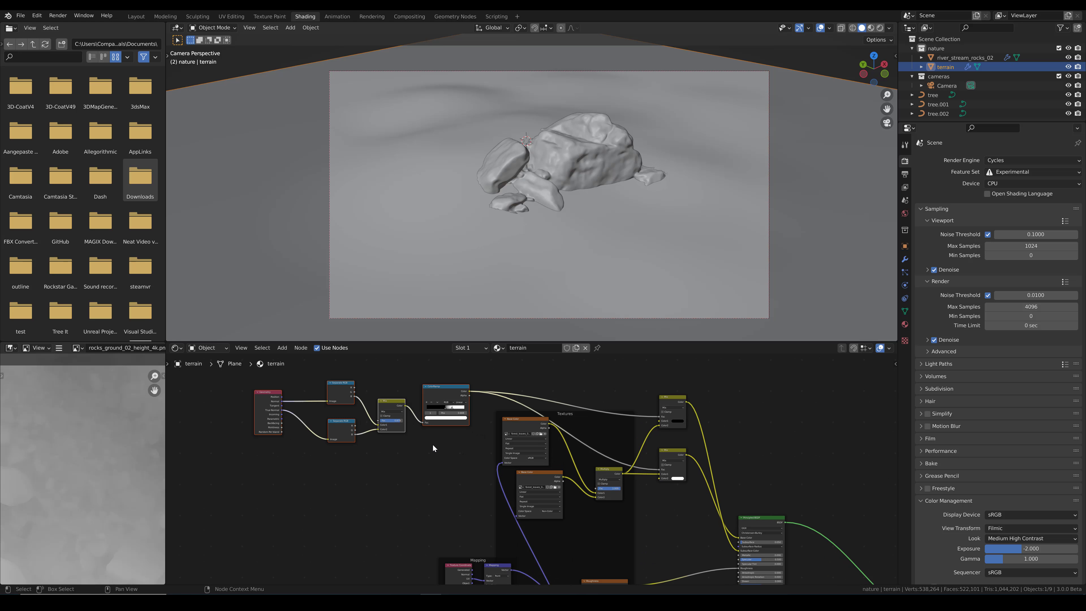
pyautogui.rightClick(436, 434)
# Paste the copied snow mask nodes into the river_stream_rocks_02 material
pyautogui.click(581, 142)
pyautogui.rightClick(411, 453)
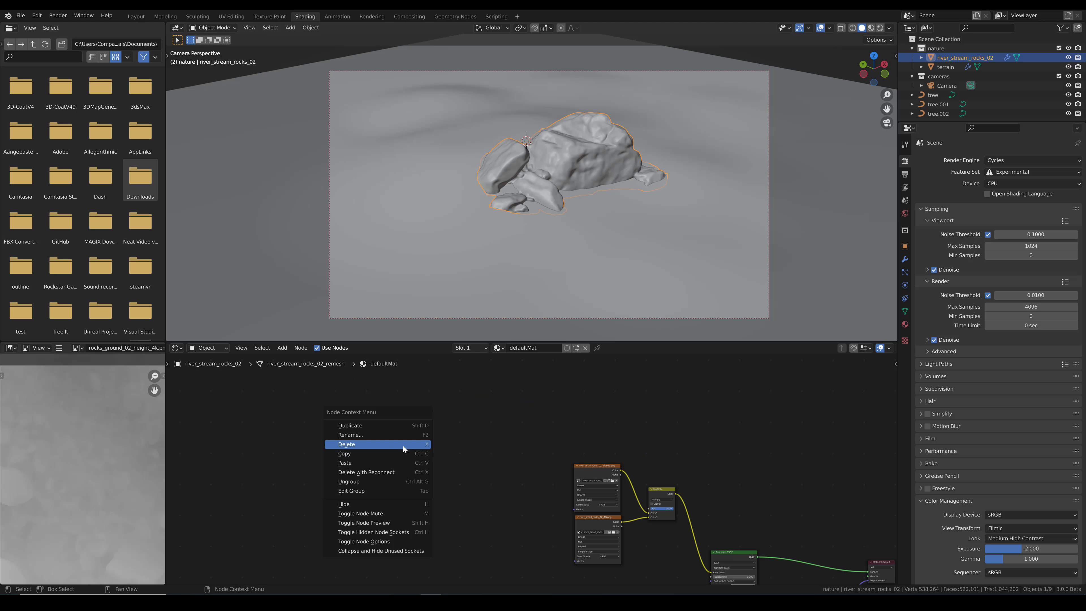
pyautogui.click(366, 461)
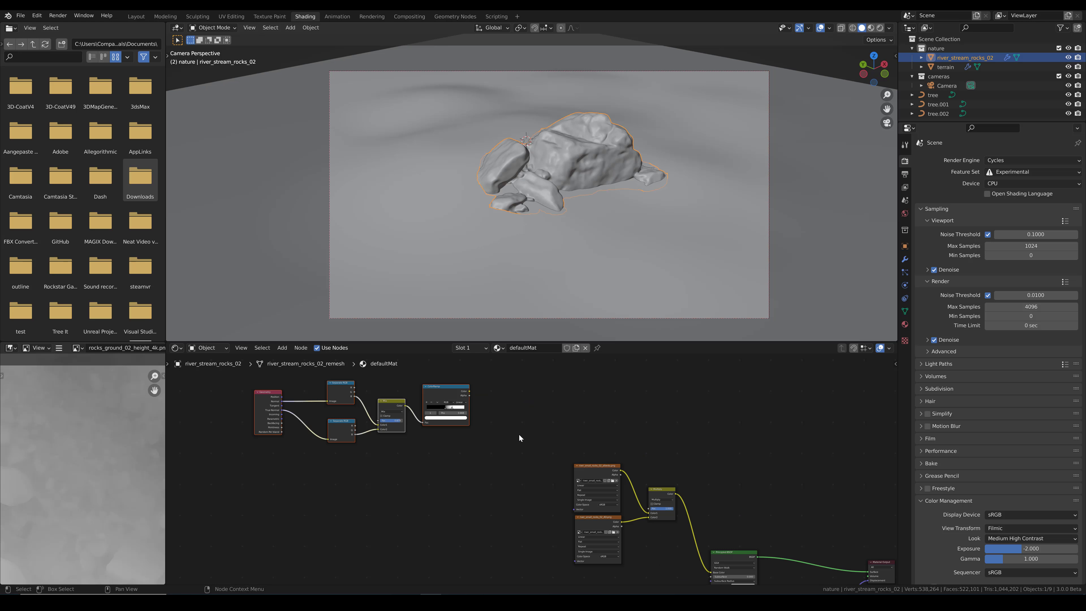
pyautogui.click(499, 430)
# Duplicate the mask's Mix node twice, placing the copies one above the other between the Multiply node and the Principled BSDF
pyautogui.click(386, 408)
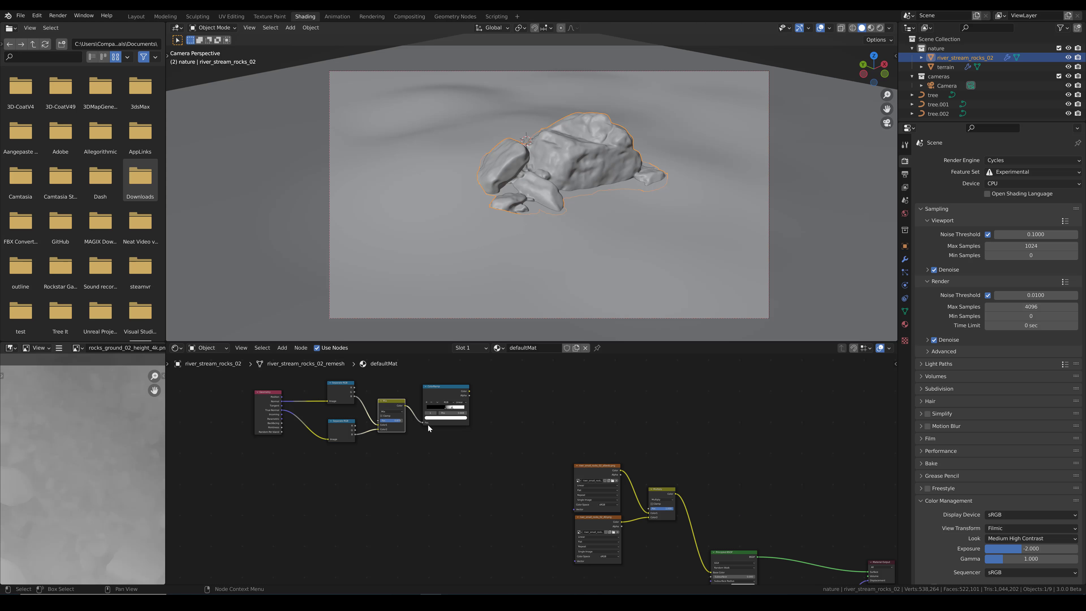
pyautogui.hotkey('shift', 'd')
pyautogui.click(736, 472)
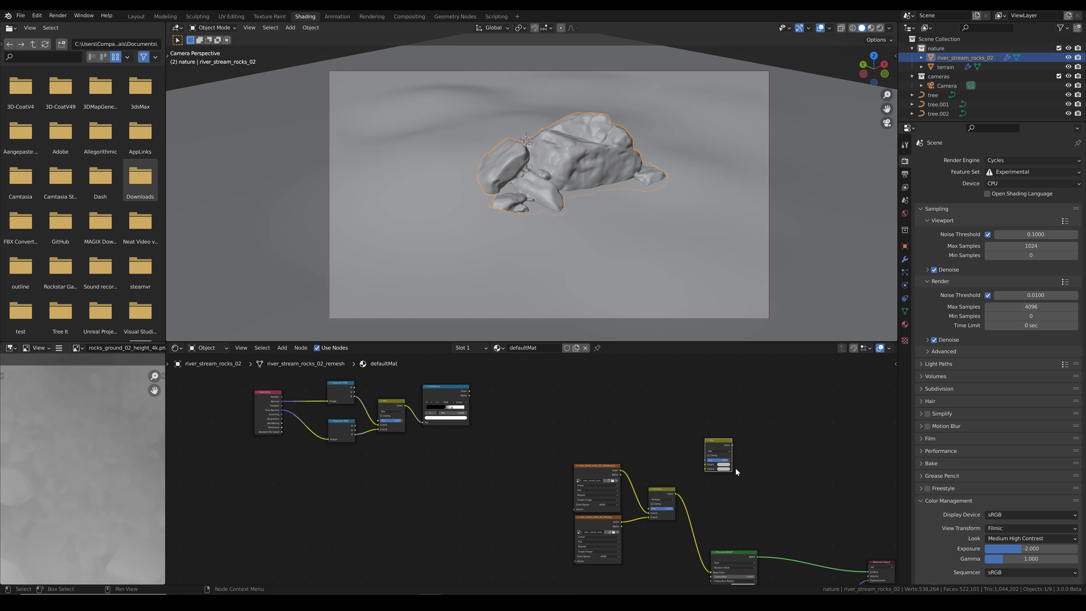
pyautogui.moveTo(735, 473); pyautogui.dragTo(649, 450, button='middle')
pyautogui.scroll(3, 654, 428)
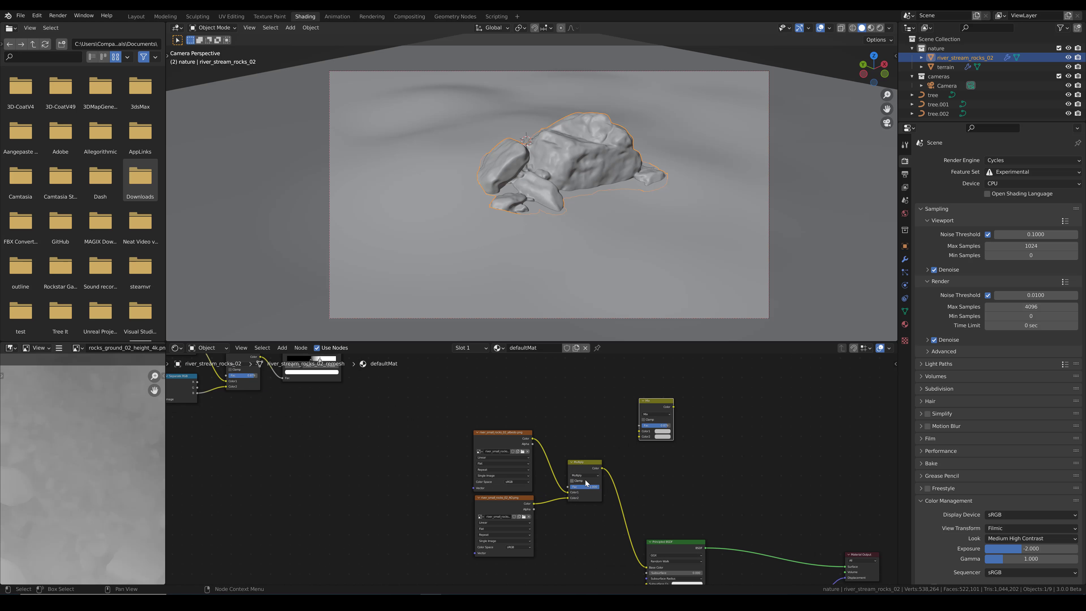
pyautogui.hotkey('shift', 'd')
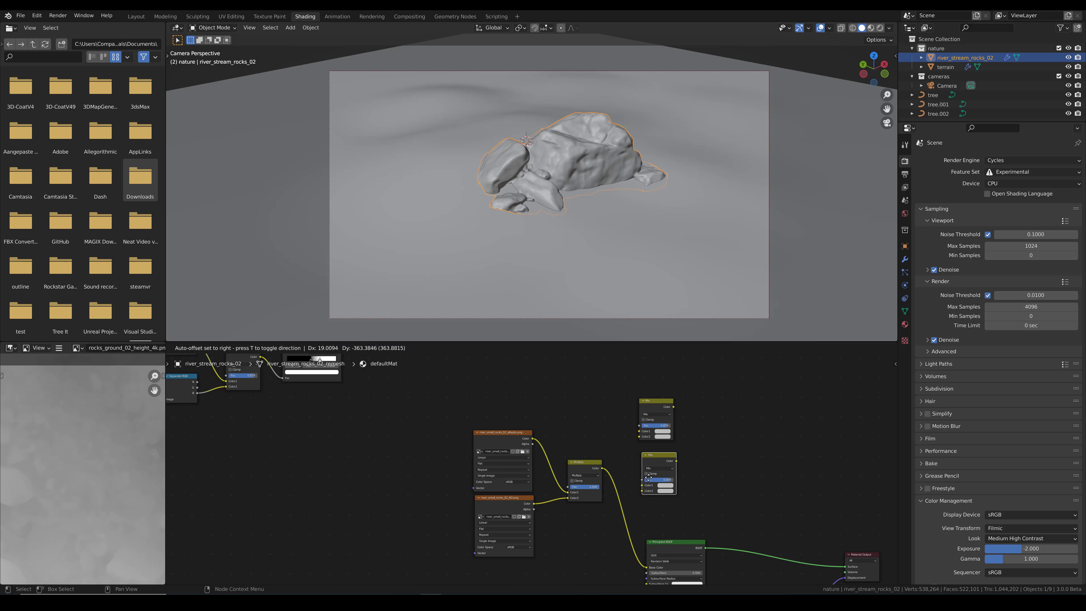
pyautogui.click(647, 479)
# Set the upper Mix copy's Color1 to black and the lower Mix copy's Color2 to white
pyautogui.click(666, 431)
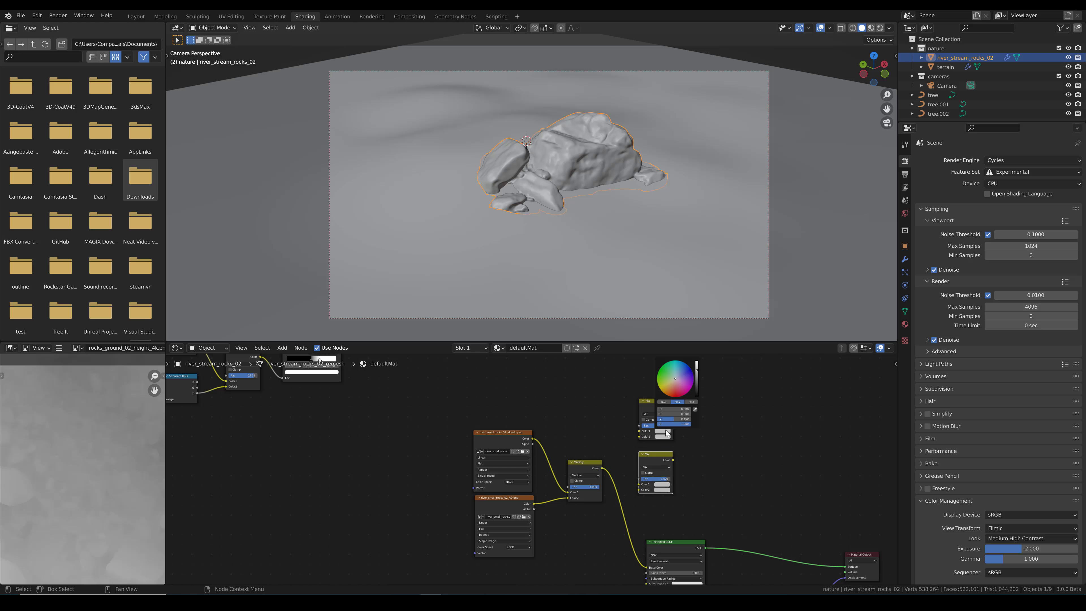
pyautogui.moveTo(697, 390); pyautogui.dragTo(697, 416)
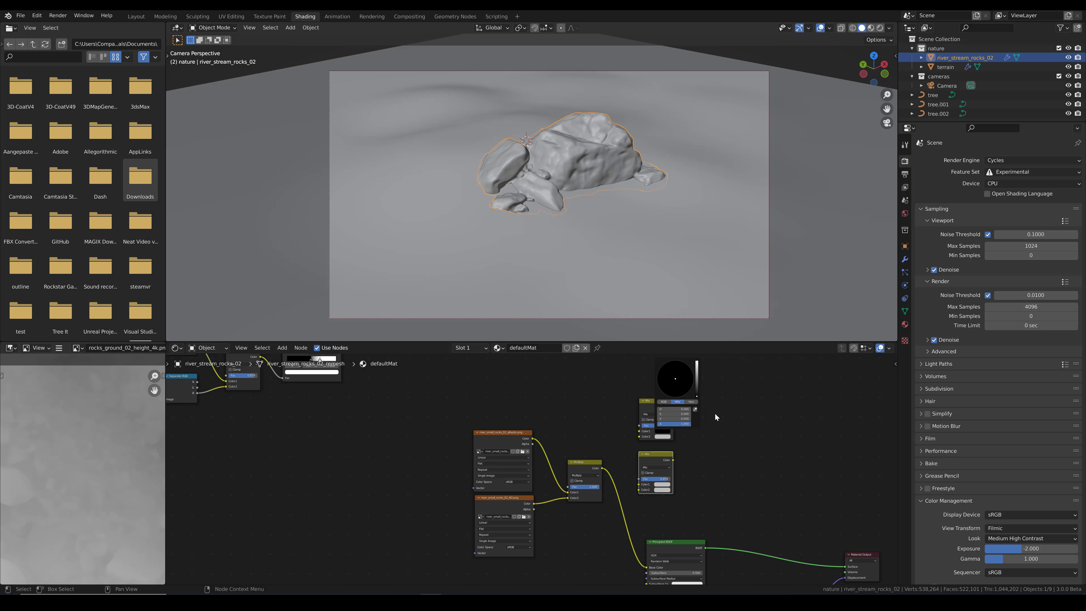
pyautogui.click(663, 491)
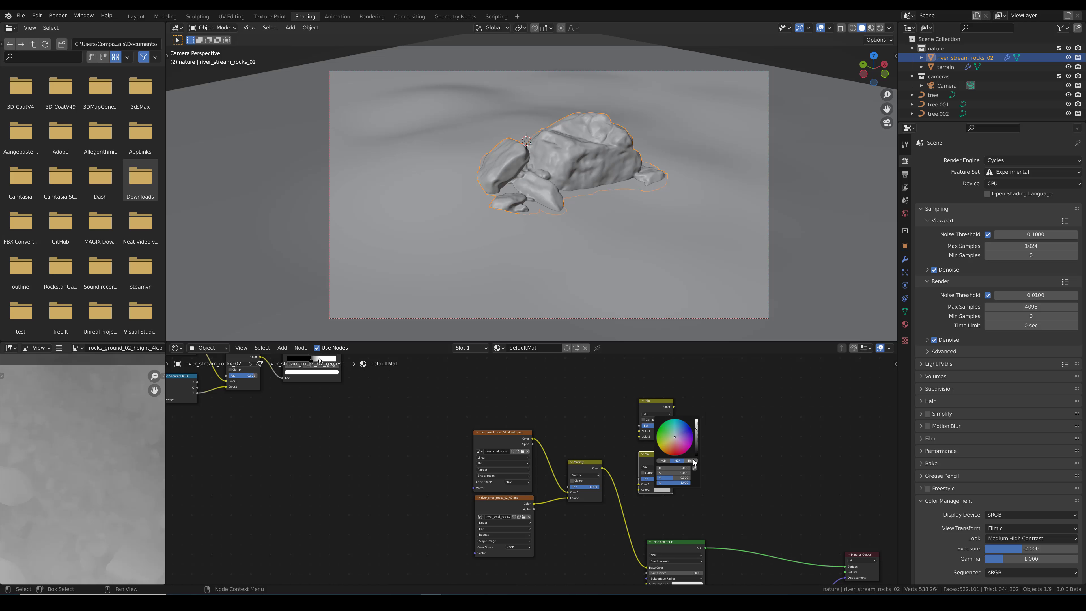
pyautogui.moveTo(697, 448); pyautogui.dragTo(697, 419)
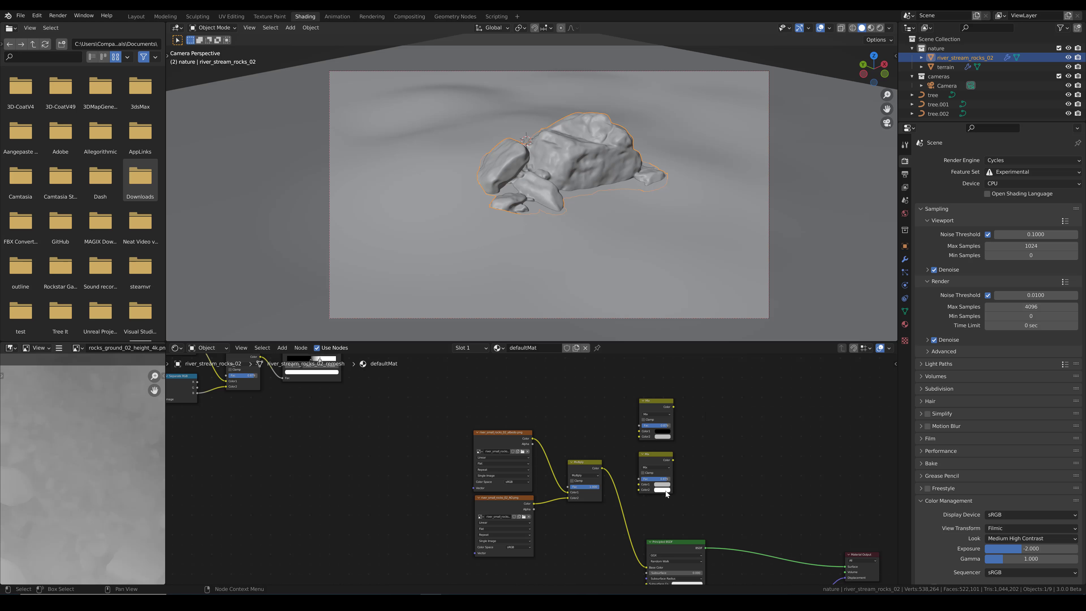
# Move the Multiply node and its two rock texture nodes away from the Mix copies to make room
pyautogui.scroll(-1, 679, 508)
pyautogui.moveTo(697, 495)
pyautogui.mouseDown(button='middle')
pyautogui.moveTo(719, 449)
pyautogui.moveTo(692, 497)
pyautogui.mouseUp(button='middle')
pyautogui.moveTo(635, 516); pyautogui.dragTo(569, 457)
pyautogui.press('g')
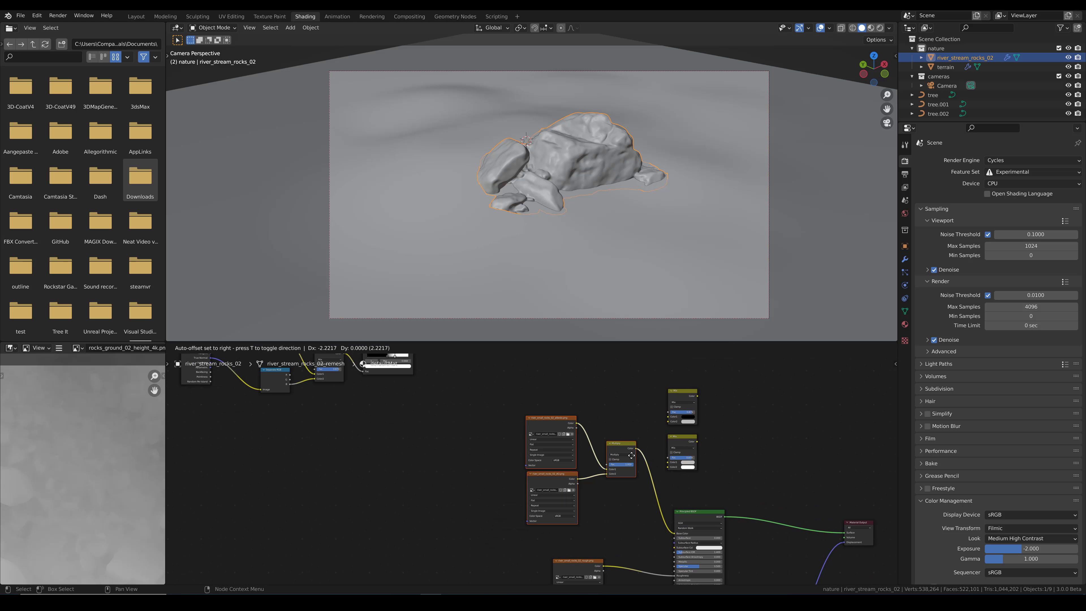
pyautogui.click(497, 477)
# Connect the ColorRamp's Color output to the Fac input of both Mix copies and reposition the two Mix nodes
pyautogui.moveTo(496, 416); pyautogui.dragTo(478, 474, button='middle')
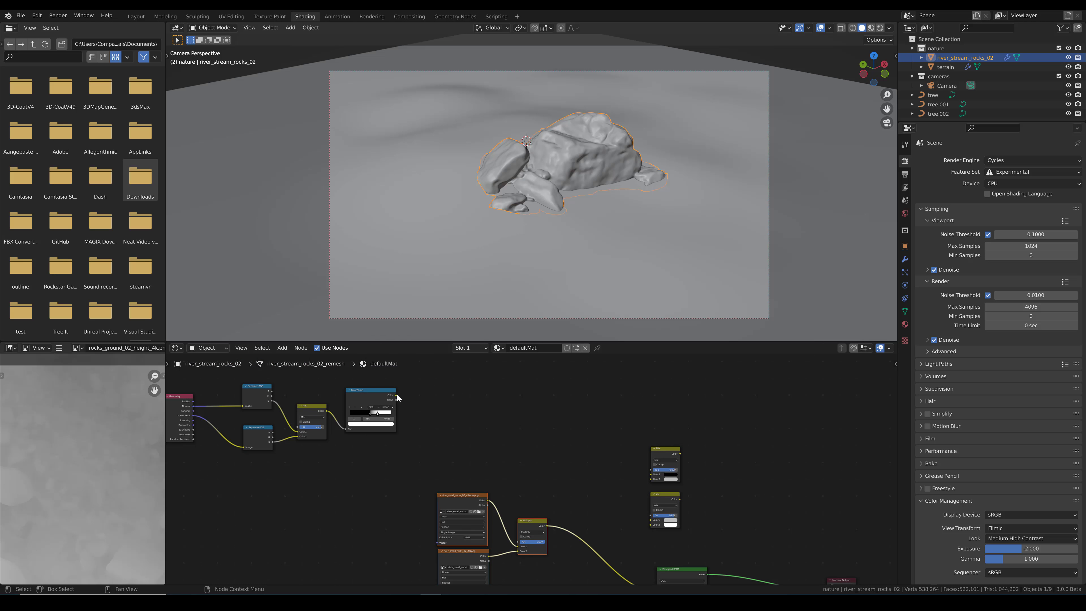
pyautogui.moveTo(397, 395); pyautogui.dragTo(651, 469)
pyautogui.moveTo(397, 396); pyautogui.dragTo(651, 429)
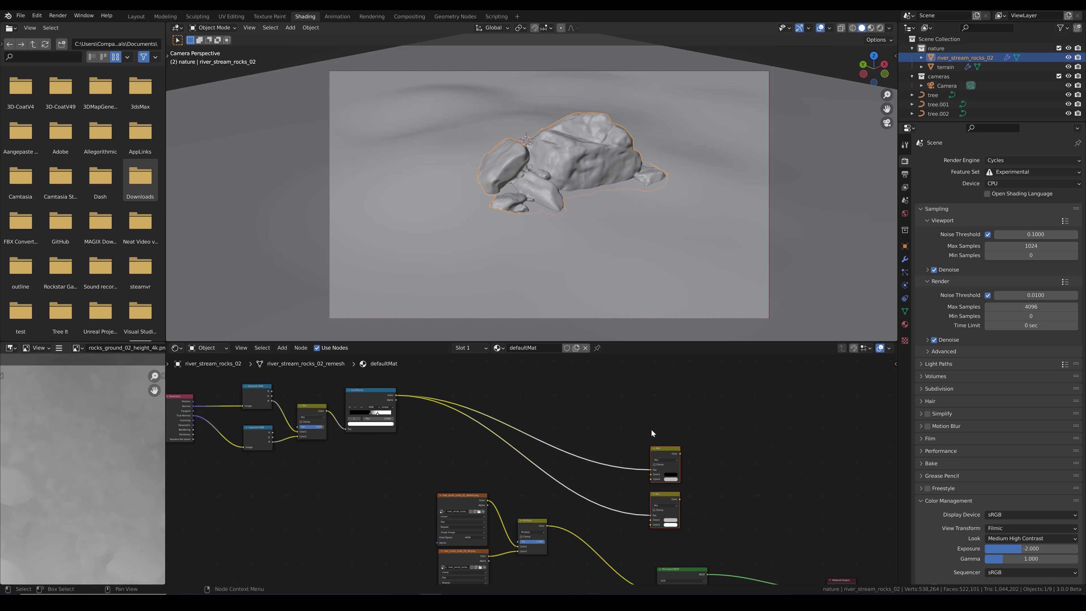
pyautogui.press('g')
pyautogui.click(681, 476)
# Link the upper Mix to Subsurface Color and the lower Mix to Base Color, with Multiply feeding the upper Color2 and lower Color1
pyautogui.moveTo(676, 486); pyautogui.dragTo(596, 411, button='middle')
pyautogui.scroll(1, 588, 420)
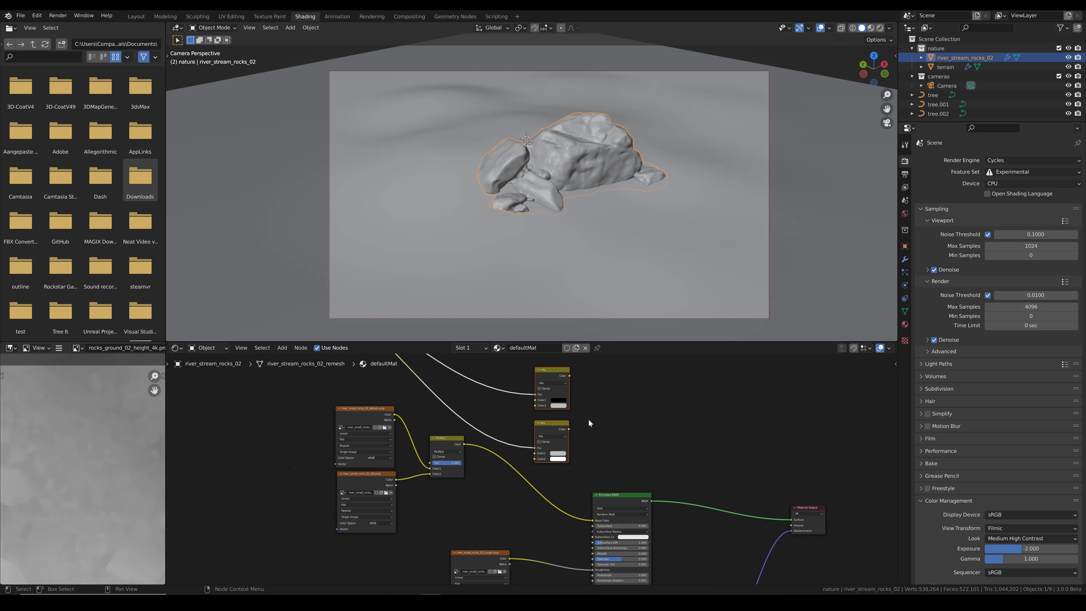
pyautogui.moveTo(575, 378); pyautogui.dragTo(591, 538)
pyautogui.click(568, 428)
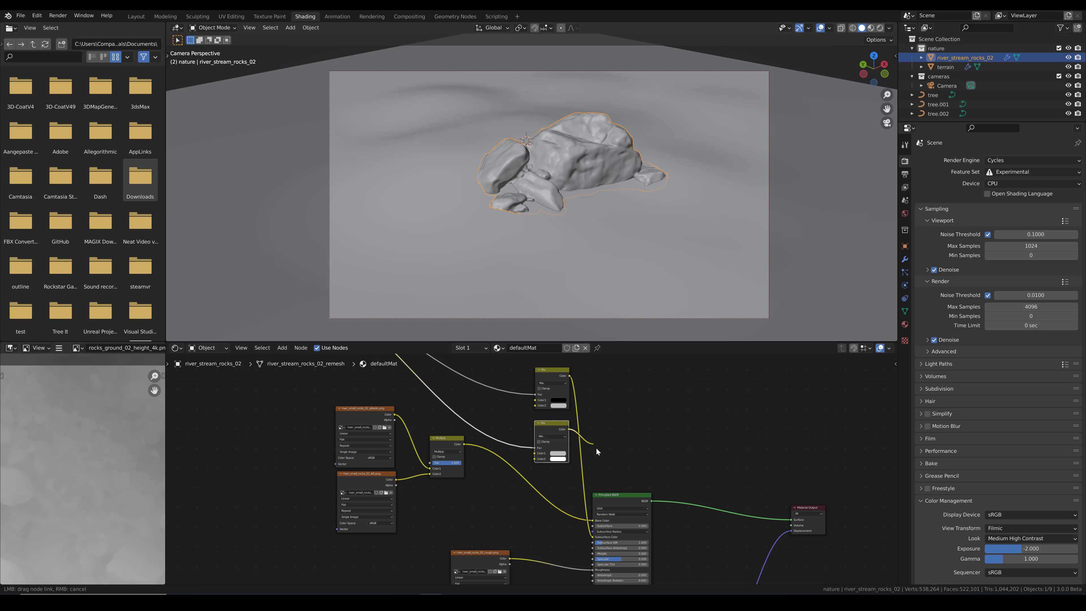
pyautogui.moveTo(570, 430); pyautogui.dragTo(591, 520)
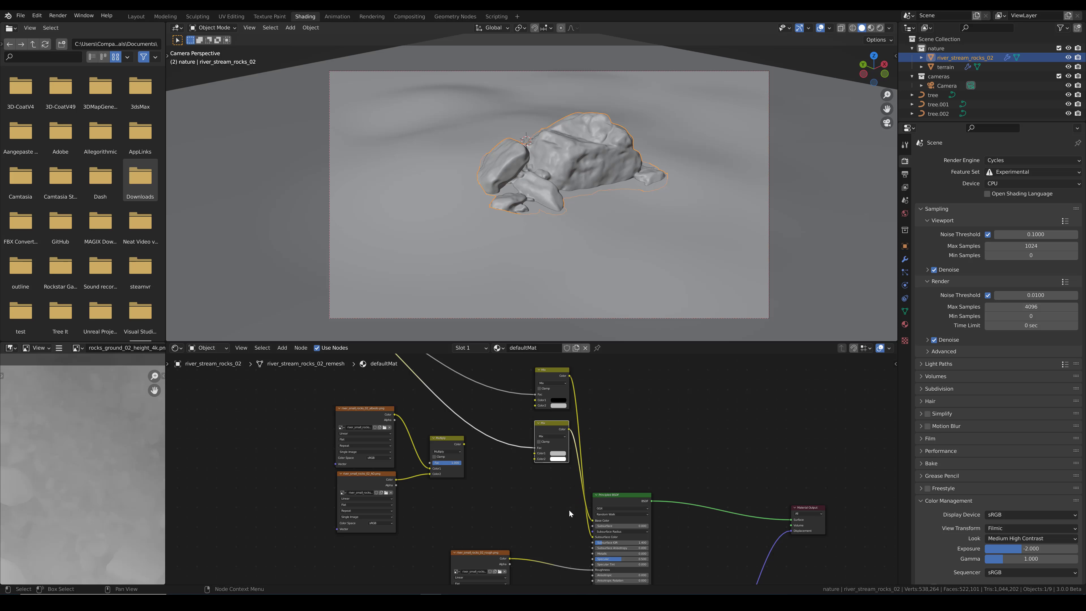
pyautogui.moveTo(464, 445); pyautogui.dragTo(535, 453)
pyautogui.moveTo(465, 446); pyautogui.dragTo(536, 405)
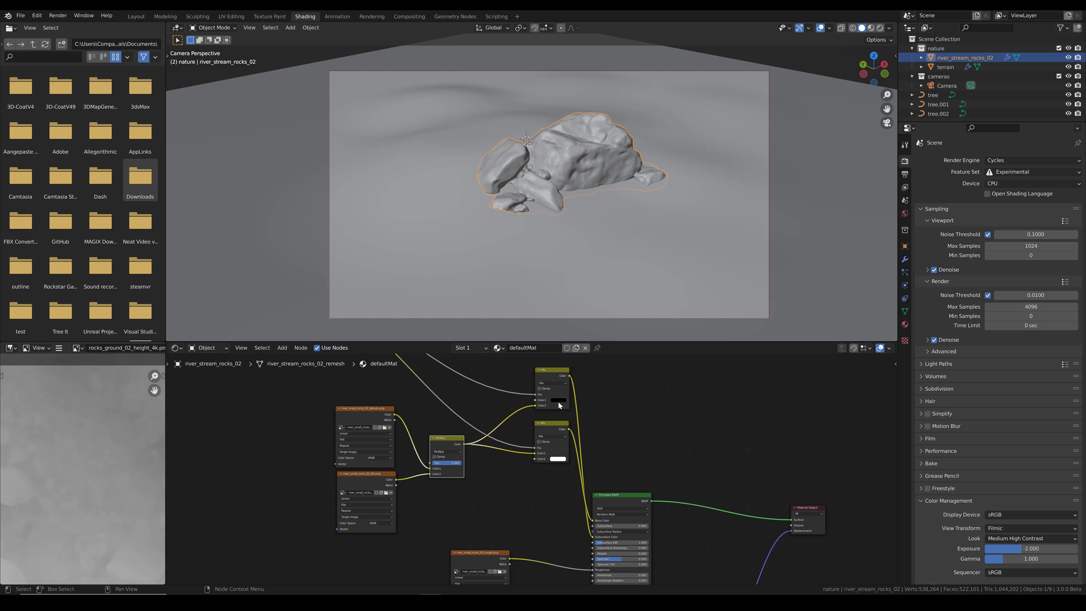
# Set all three Subsurface Radius values of the rocks' Principled BSDF to 0.5
pyautogui.moveTo(604, 488); pyautogui.dragTo(598, 448, button='middle')
pyautogui.scroll(4, 600, 453)
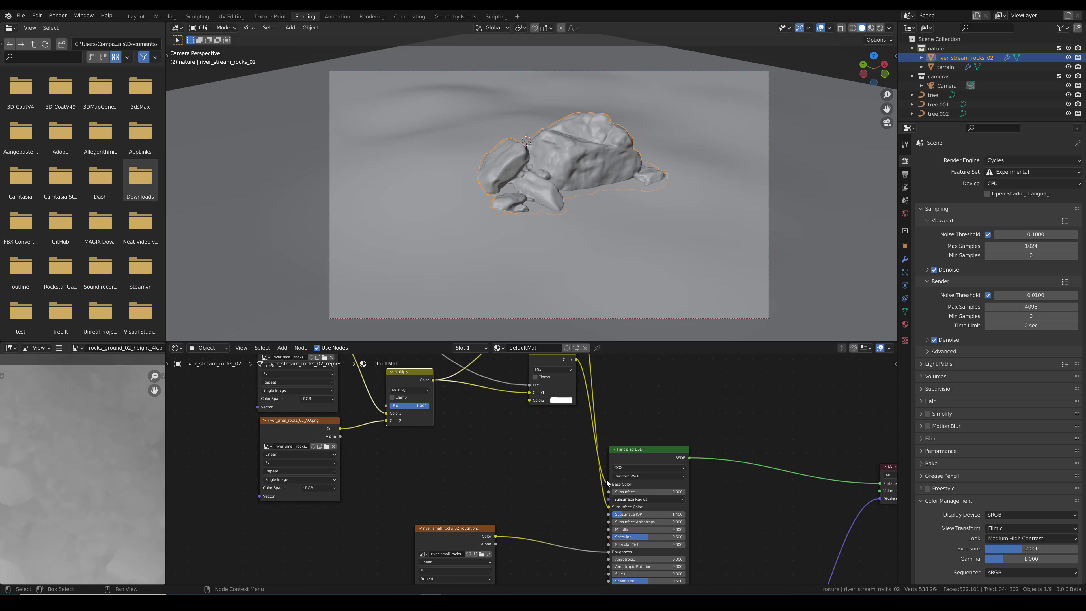
pyautogui.scroll(-1, 540, 463)
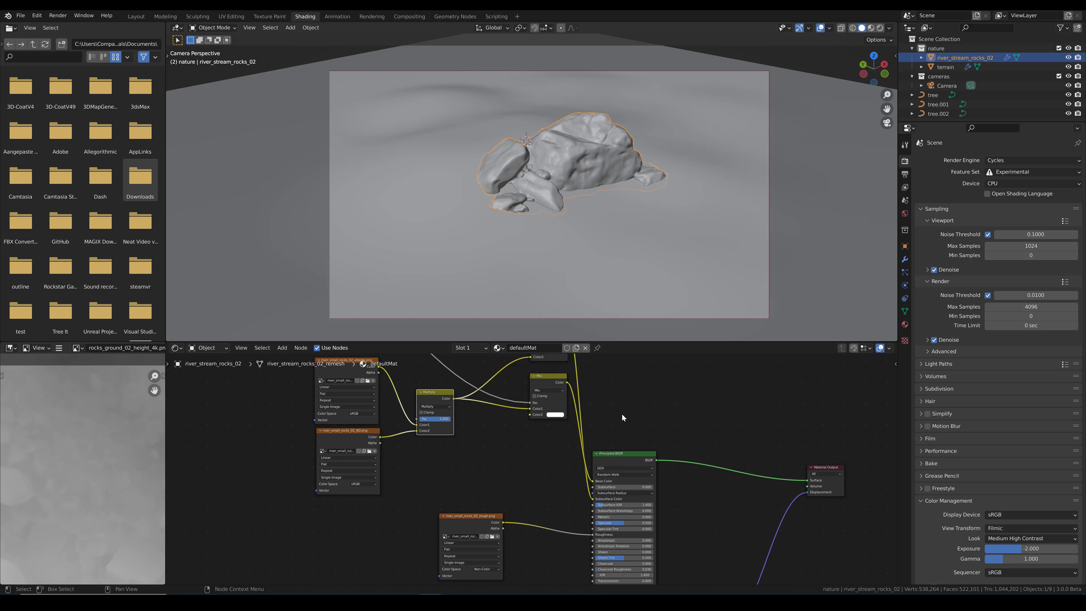
pyautogui.scroll(1, 626, 506)
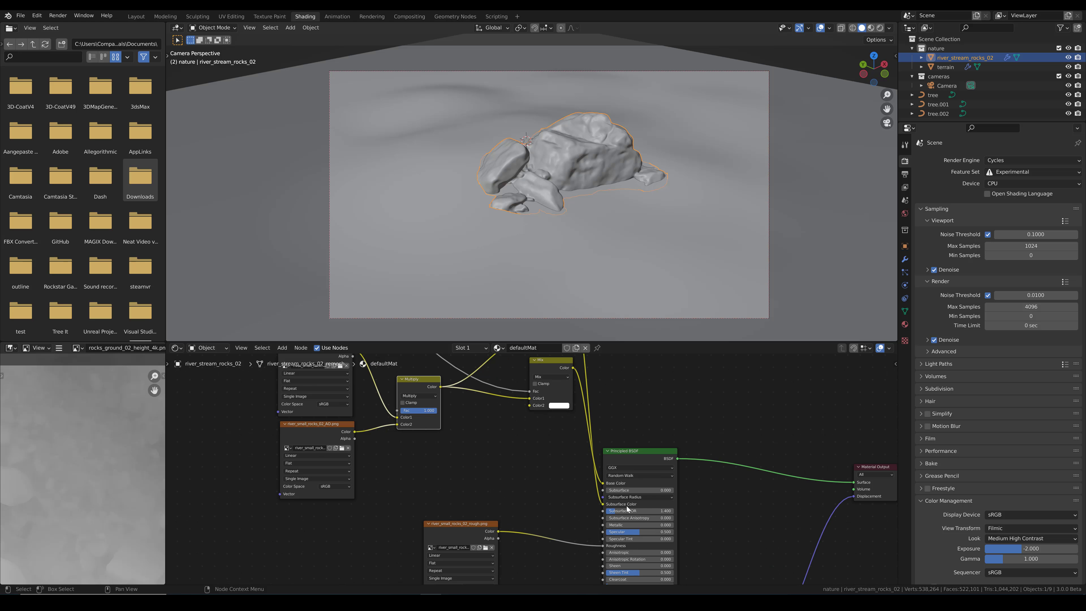
pyautogui.click(631, 498)
pyautogui.click(630, 505)
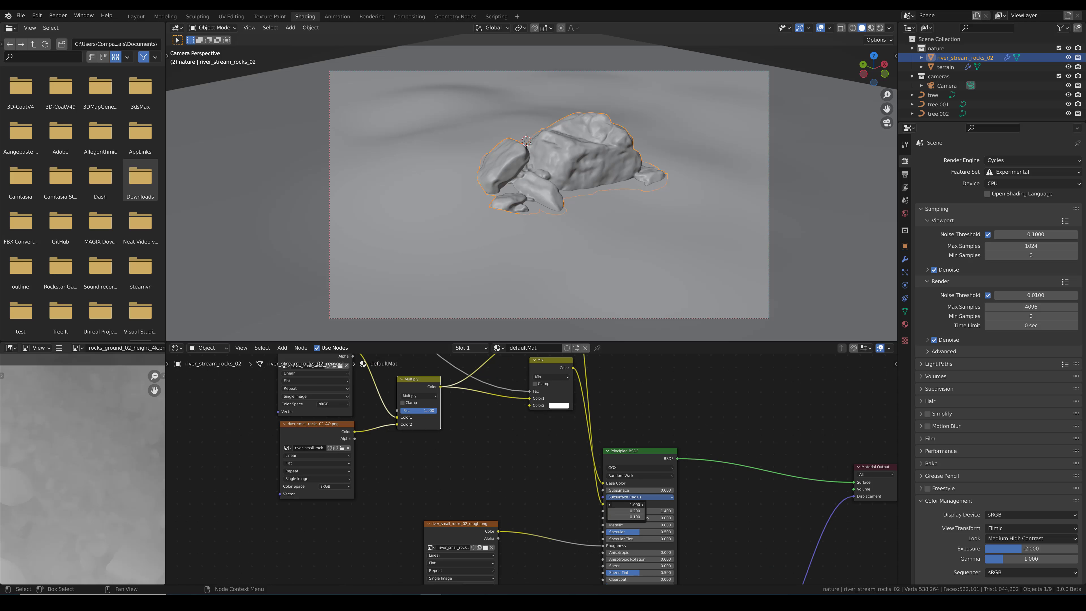
pyautogui.write('.5')
pyautogui.press('Return')
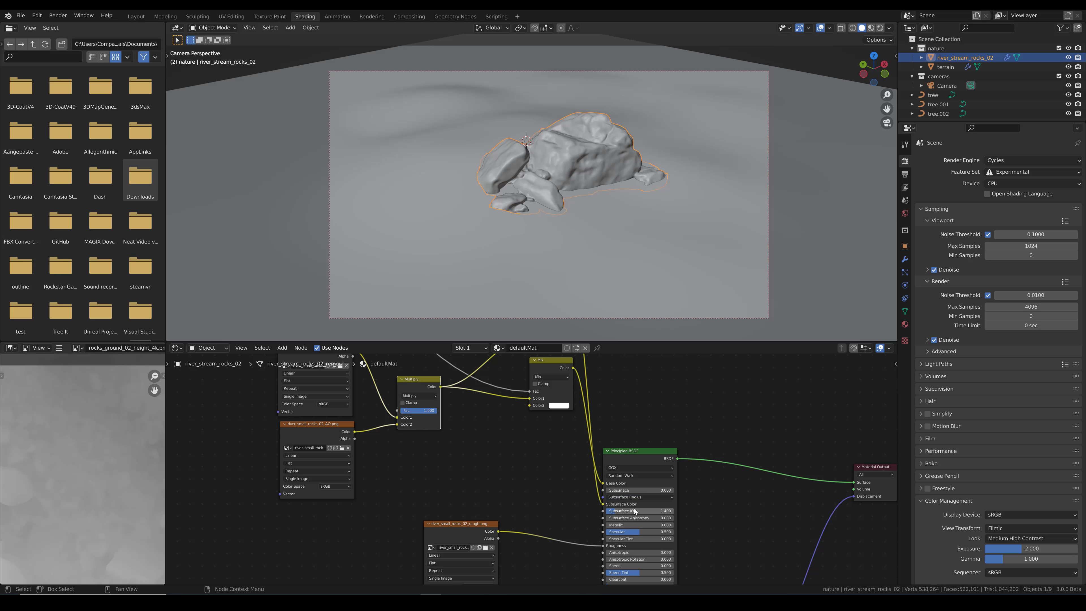
pyautogui.click(634, 498)
pyautogui.click(632, 510)
pyautogui.press('BackSpace')
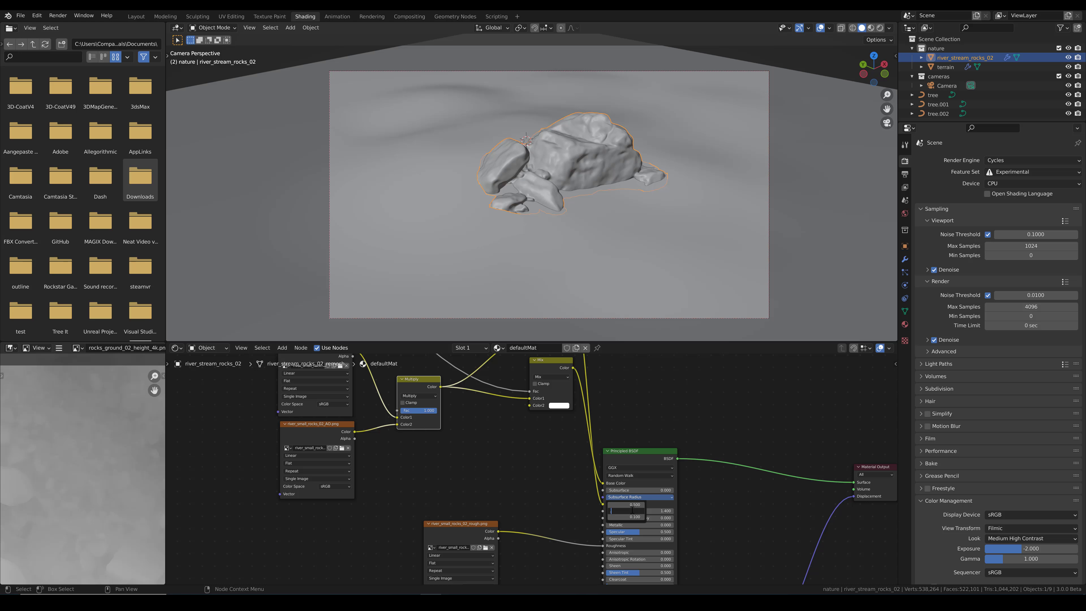
pyautogui.write('.5')
pyautogui.press('Return')
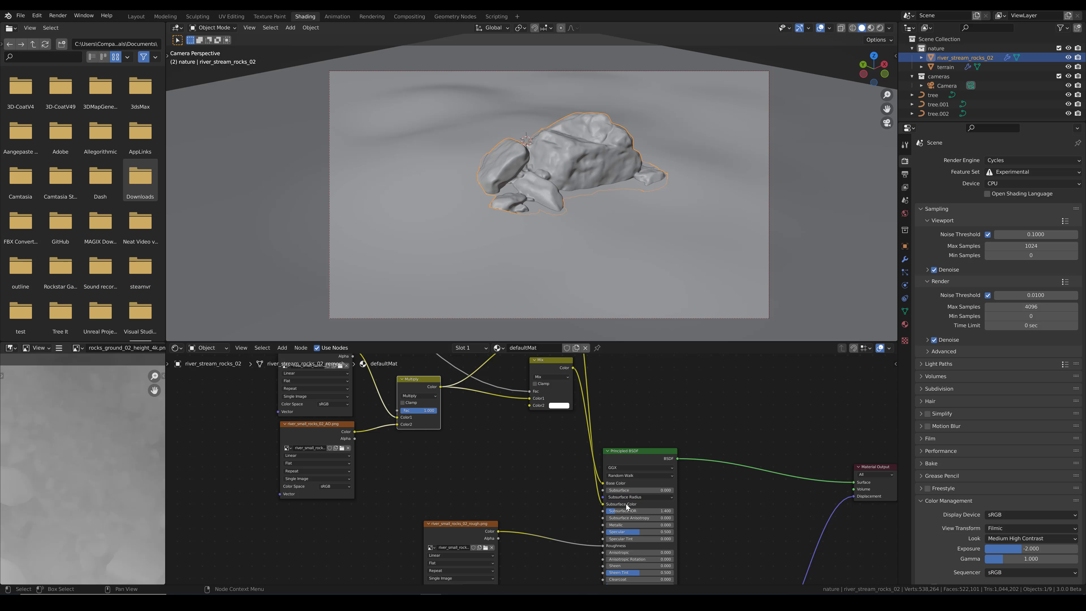
pyautogui.click(625, 498)
pyautogui.click(629, 515)
pyautogui.press('BackSpace')
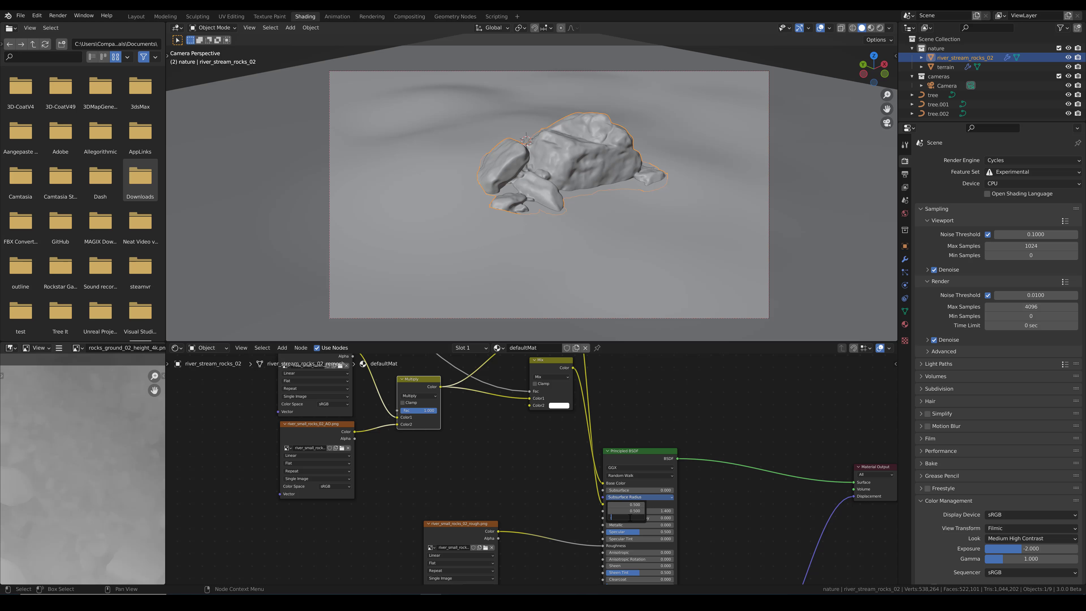
pyautogui.write('.5')
pyautogui.press('Return')
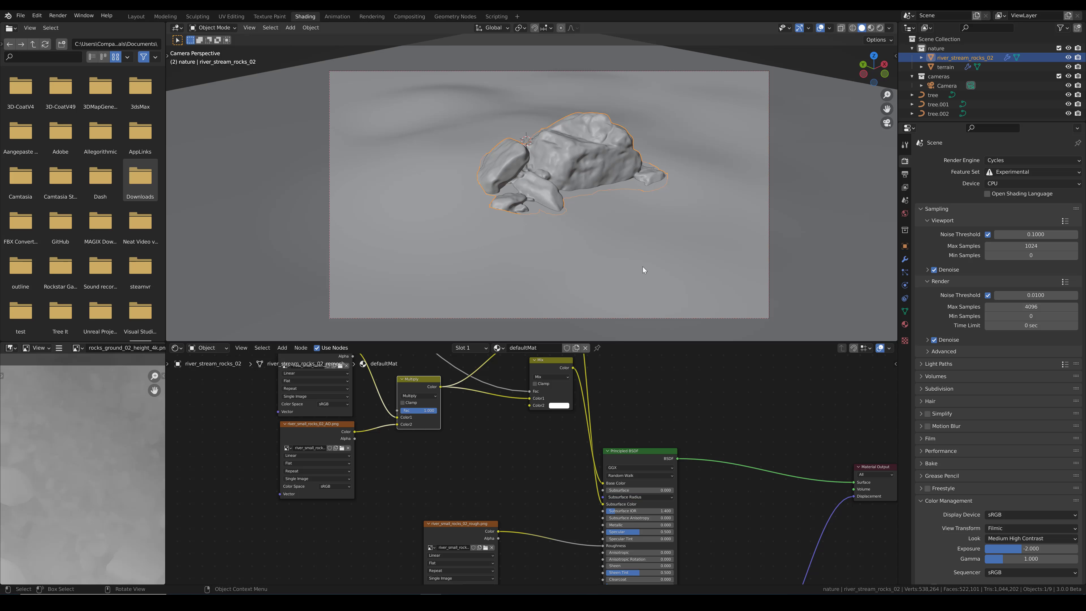
# Check the Subsurface Radius and Subsurface settings on both Principled BSDF nodes of the terrain material
pyautogui.scroll(-3, 569, 293)
pyautogui.click(361, 160)
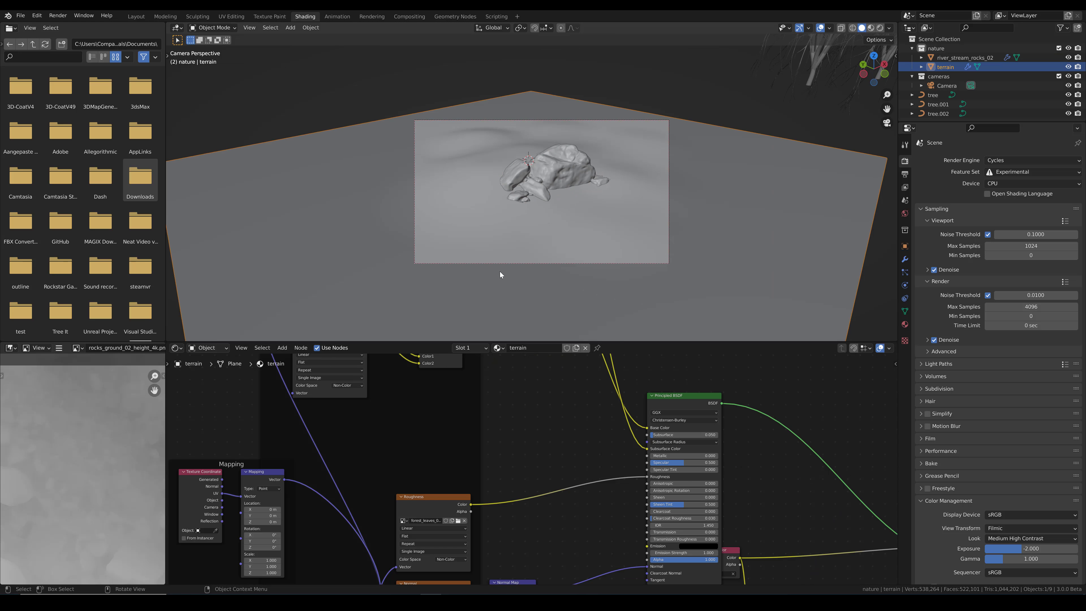
pyautogui.click(668, 444)
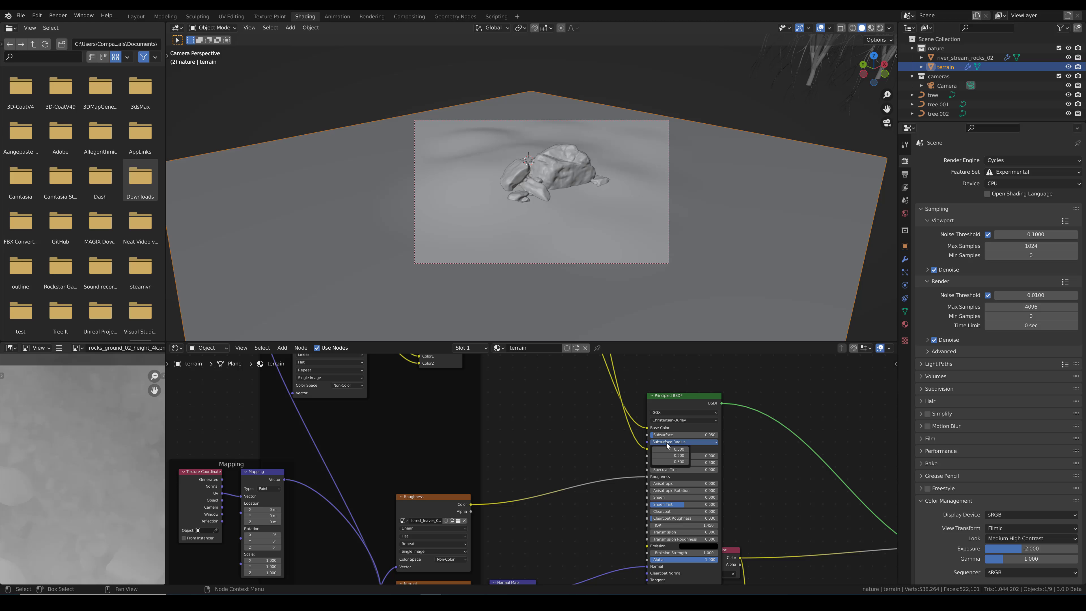
pyautogui.scroll(-5, 567, 458)
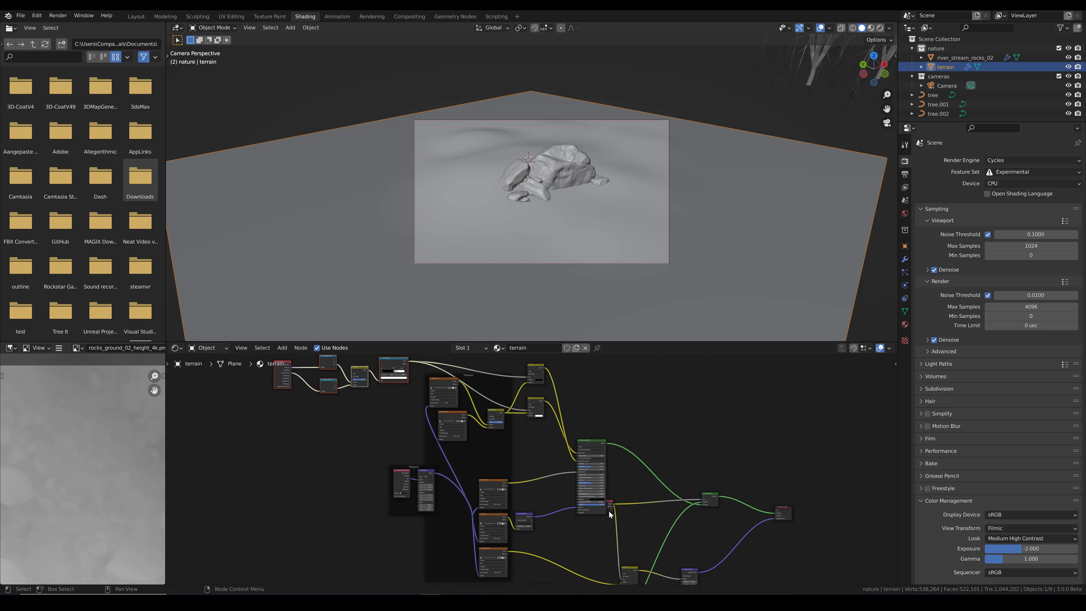
pyautogui.moveTo(609, 511); pyautogui.dragTo(580, 532, button='middle')
pyautogui.moveTo(589, 383); pyautogui.dragTo(609, 538, button='middle')
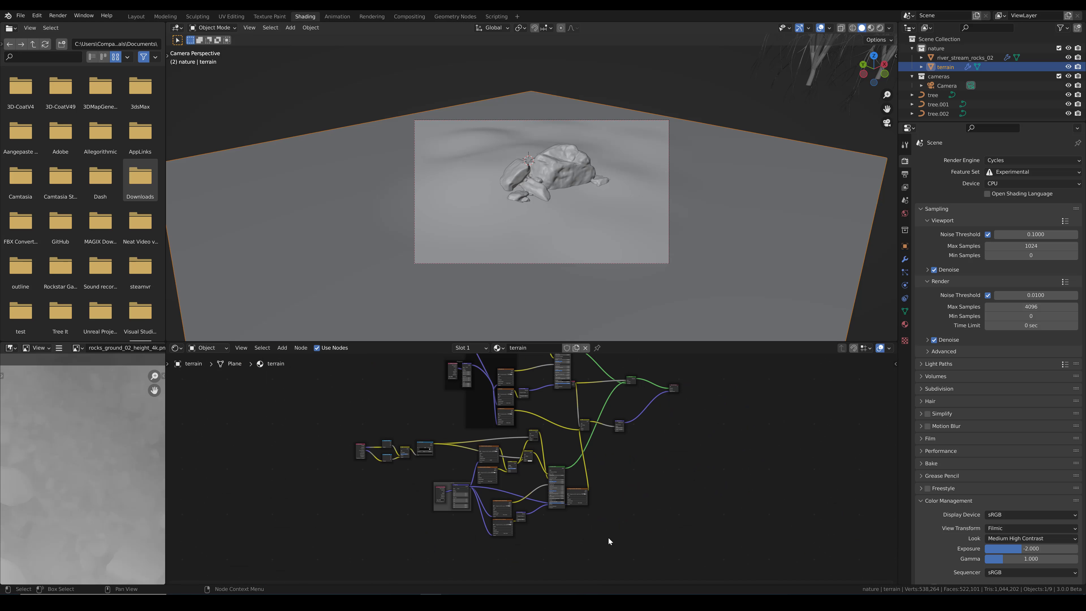
pyautogui.scroll(10, 609, 538)
pyautogui.click(666, 520)
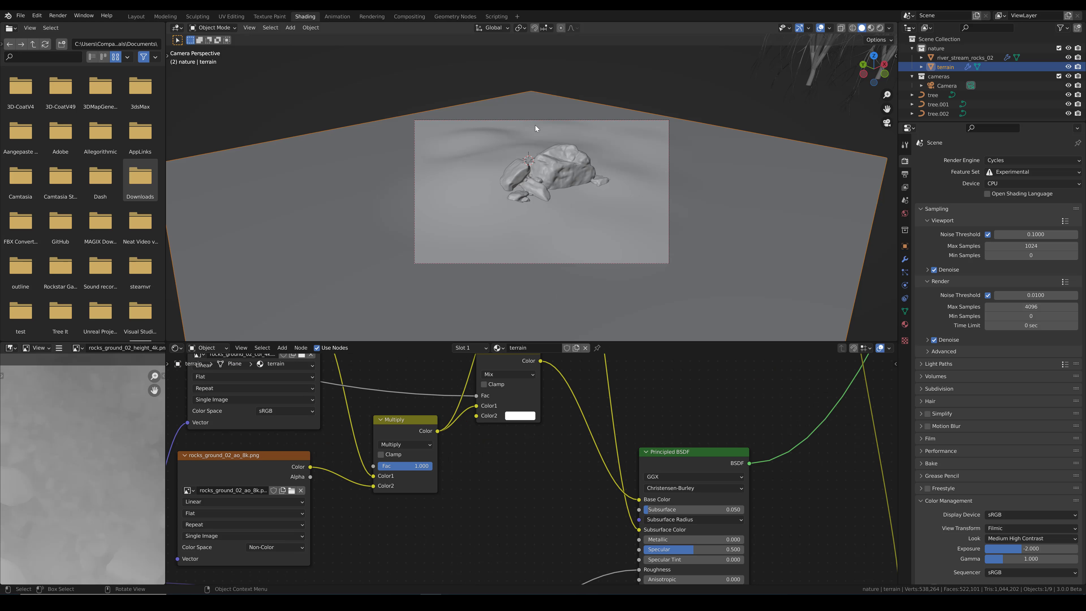
# Set the Subdivision modifier's Levels Viewport to 2 on river_stream_rocks_02, then select the terrain
pyautogui.click(566, 175)
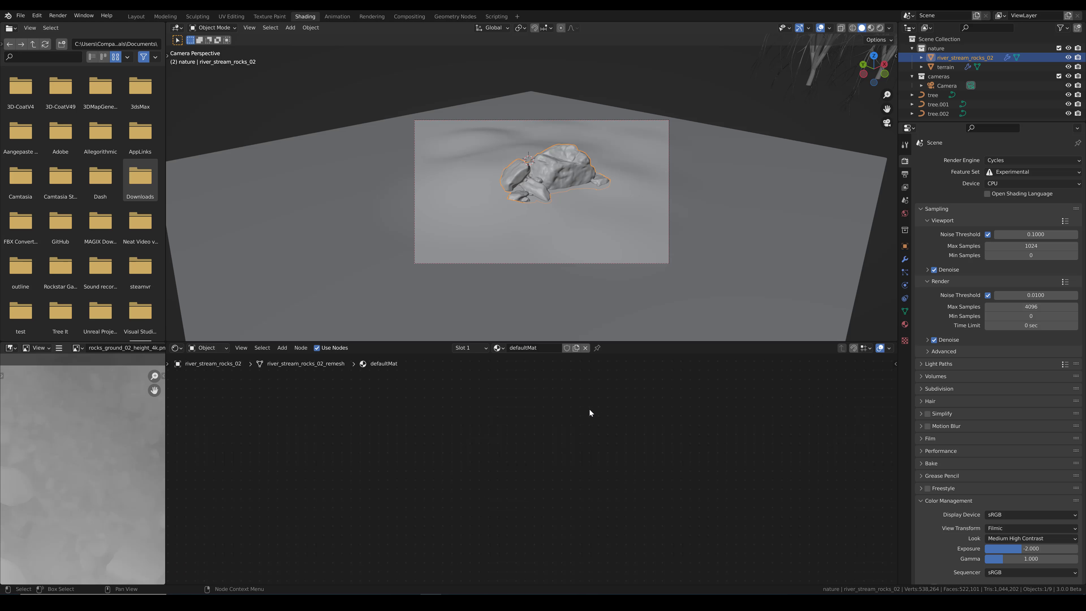
pyautogui.scroll(-12, 590, 411)
pyautogui.moveTo(604, 424); pyautogui.dragTo(528, 566, button='middle')
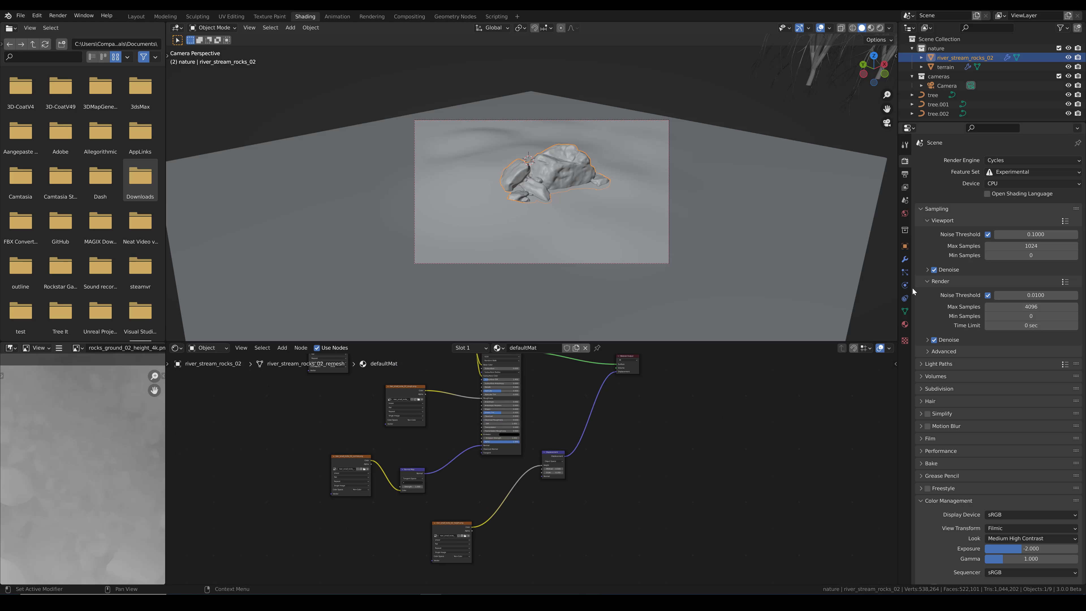
pyautogui.click(905, 258)
pyautogui.click(1012, 239)
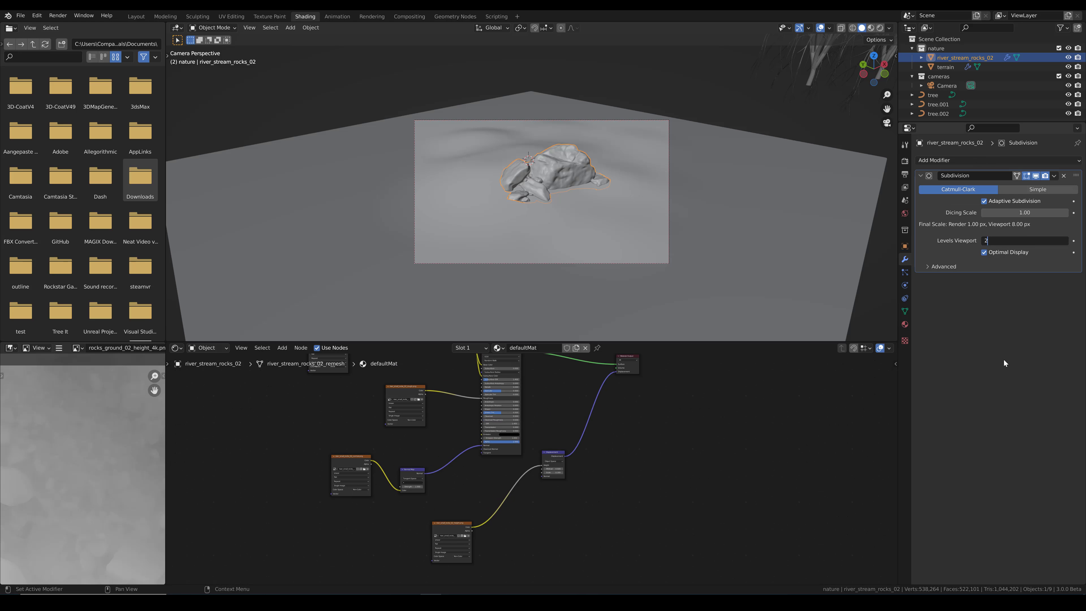
pyautogui.click(780, 222)
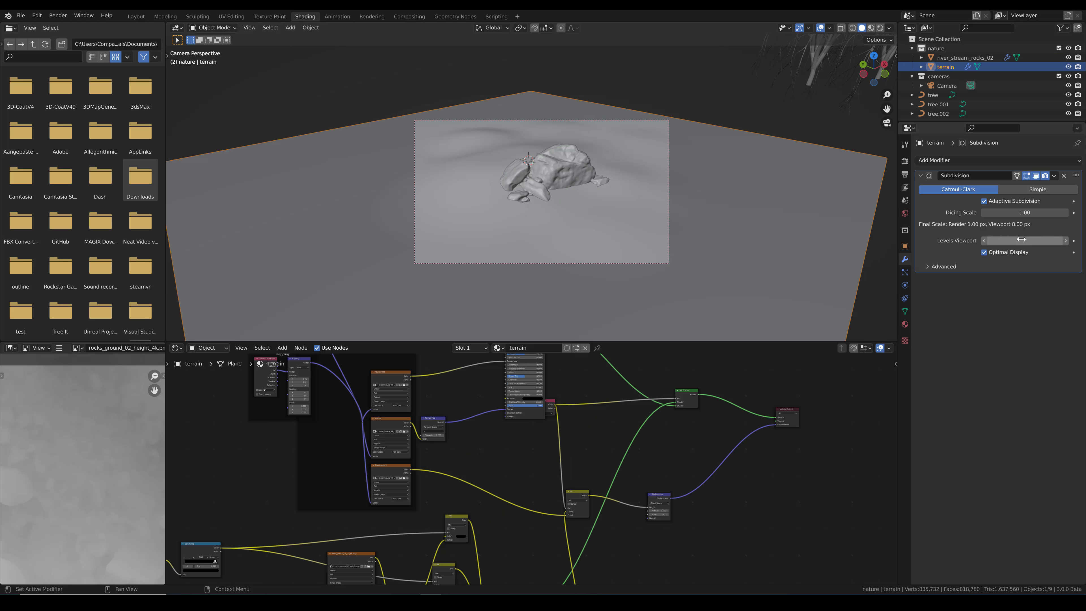
# Set the Subdivision modifier's Levels Viewport to 1 on the terrain
pyautogui.click(1009, 241)
pyautogui.write('1')
pyautogui.press('Return')
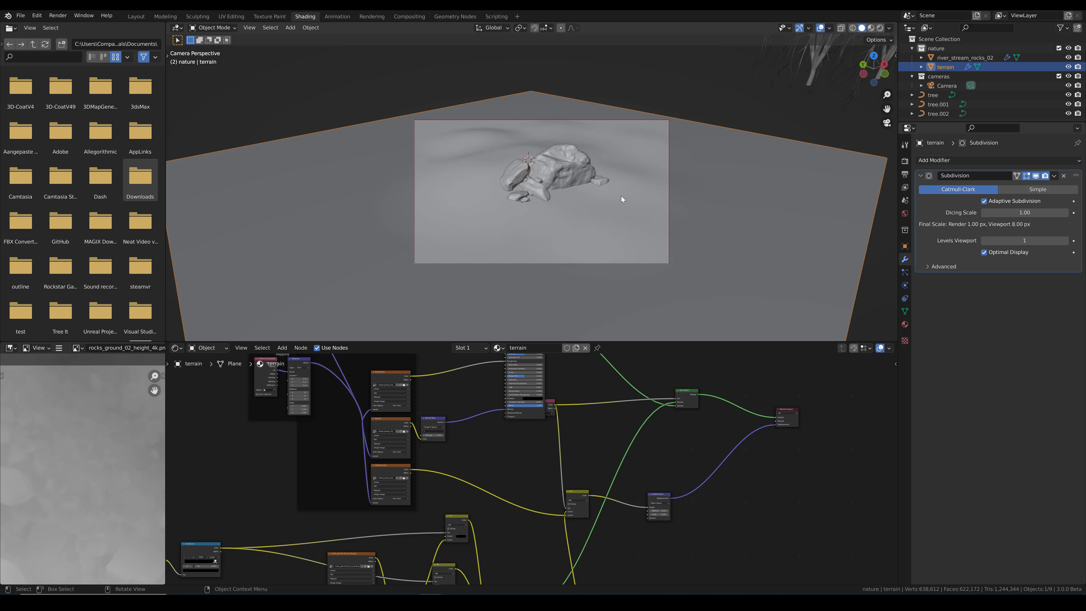
# Check the snow-covered rocks and ground in Rendered shading, and return the viewport to Solid shading
pyautogui.scroll(2, 616, 197)
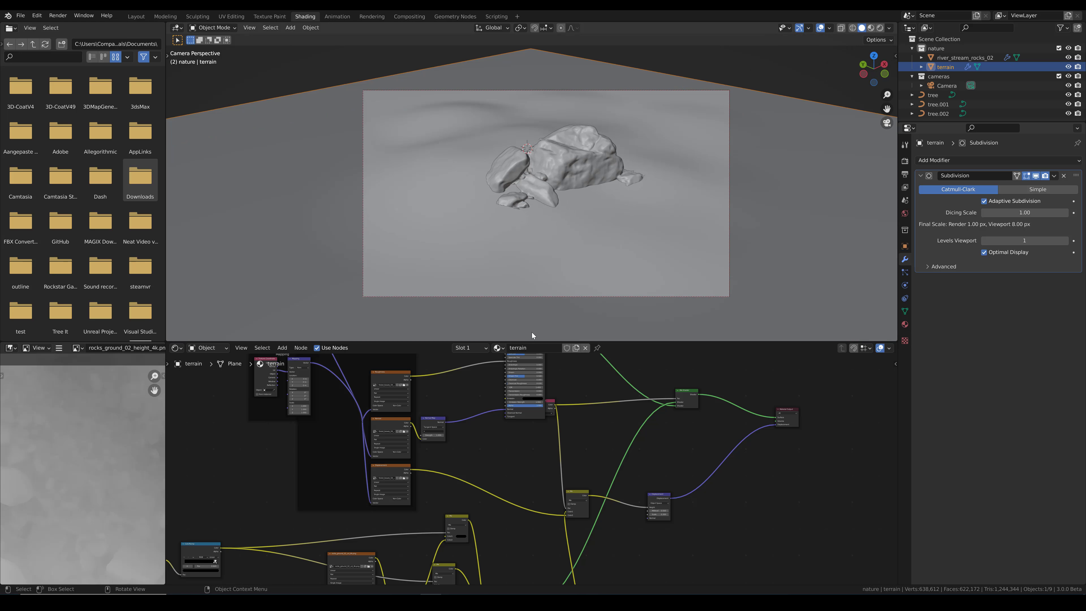
pyautogui.moveTo(456, 407); pyautogui.dragTo(523, 573, button='middle')
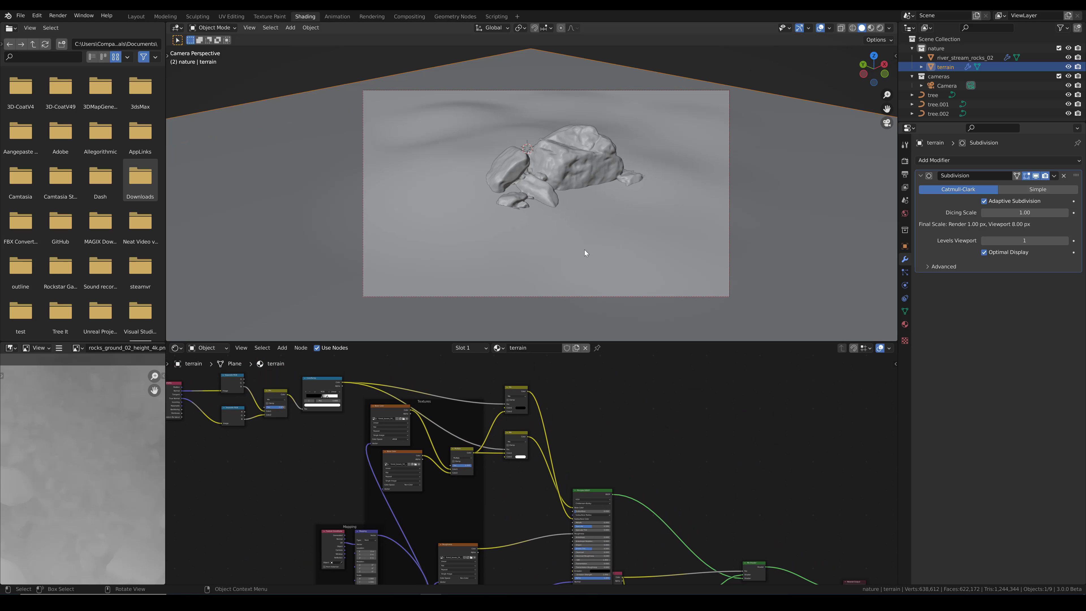
pyautogui.scroll(2, 591, 254)
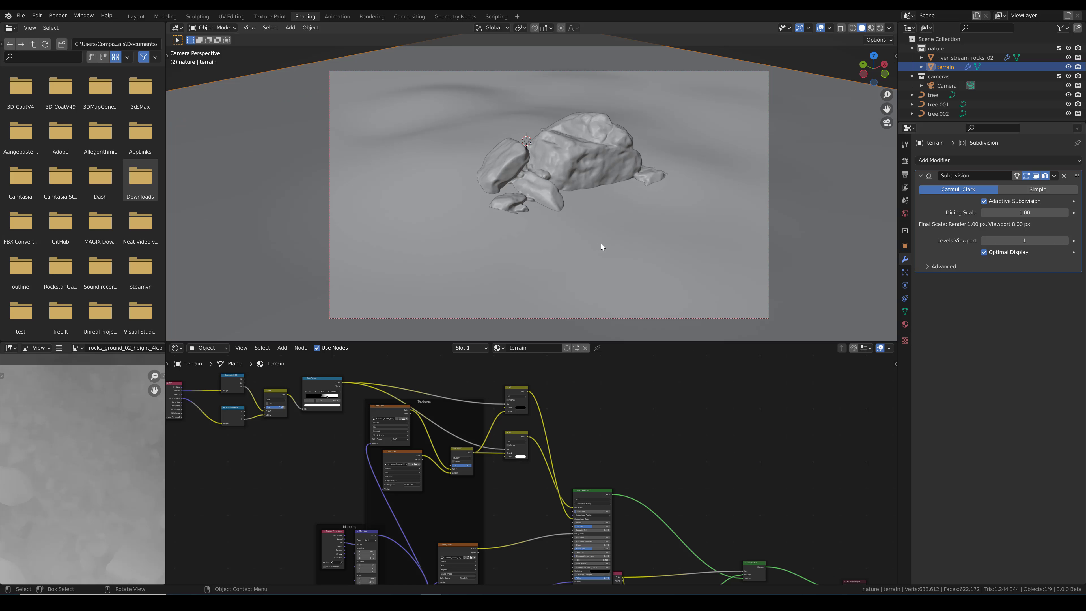
pyautogui.press('z')
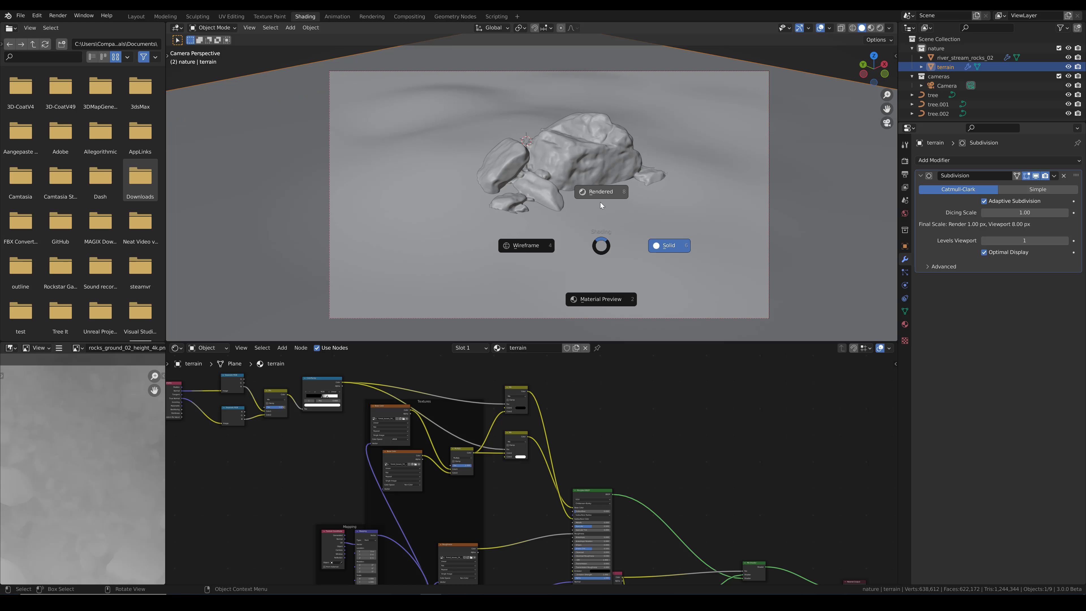
pyautogui.click(600, 202)
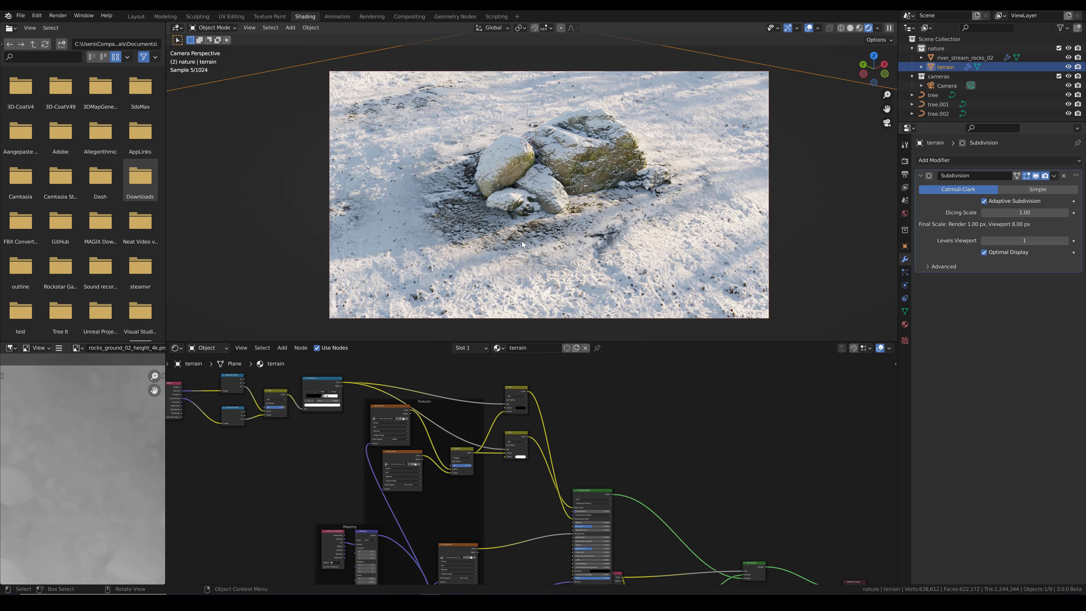
pyautogui.press('z')
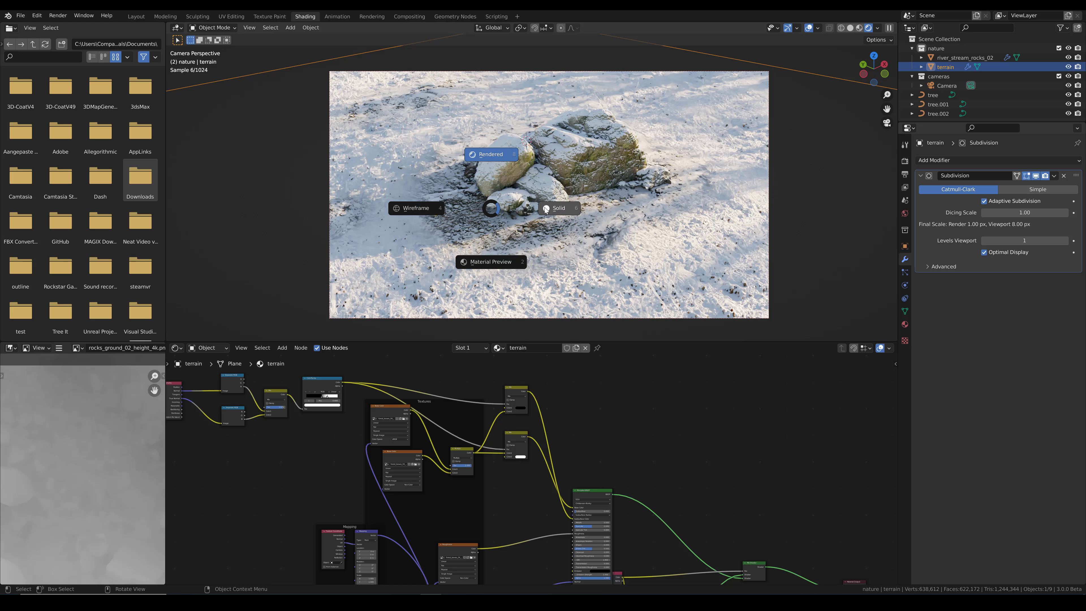
pyautogui.click(552, 208)
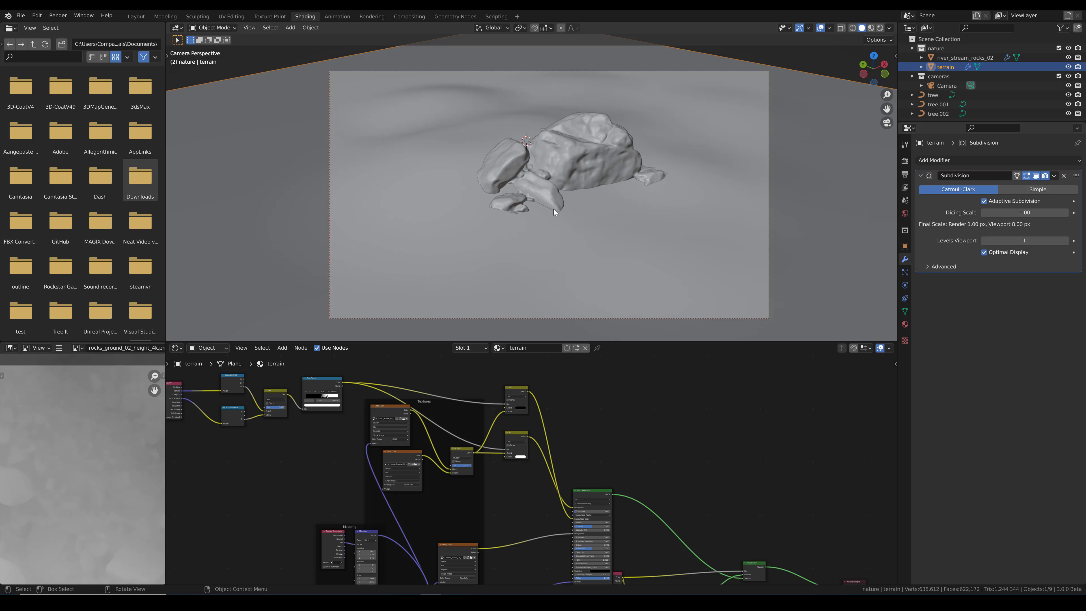
# In Edit Mode, raise the terrain beside the small rock right of the boulder by about 0.11 m, using a 1.61 m proportional size
pyautogui.scroll(3, 642, 210)
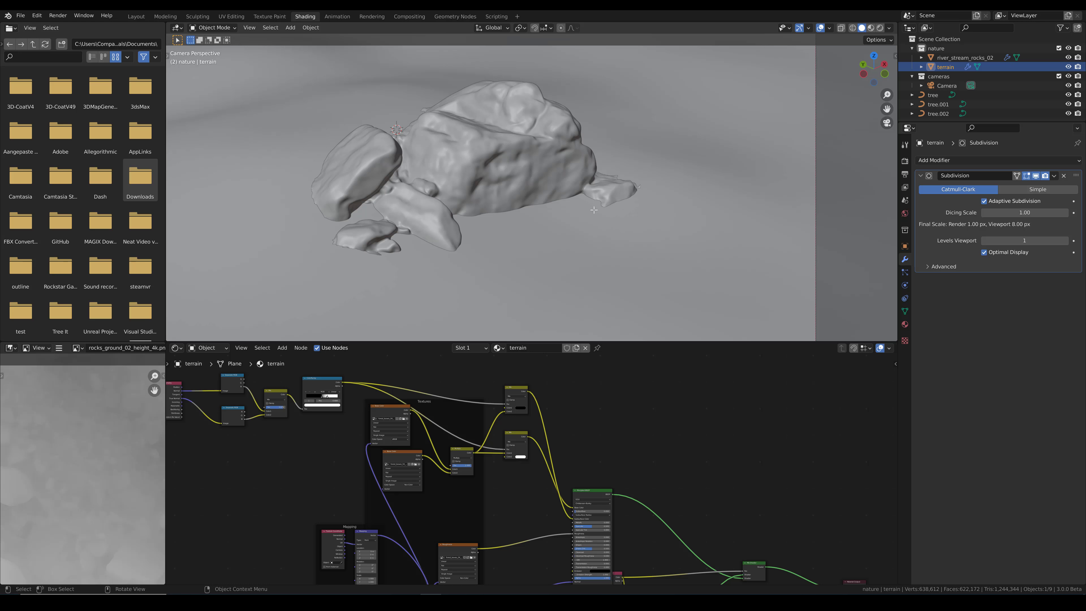
pyautogui.press('Tab')
pyautogui.click(606, 213)
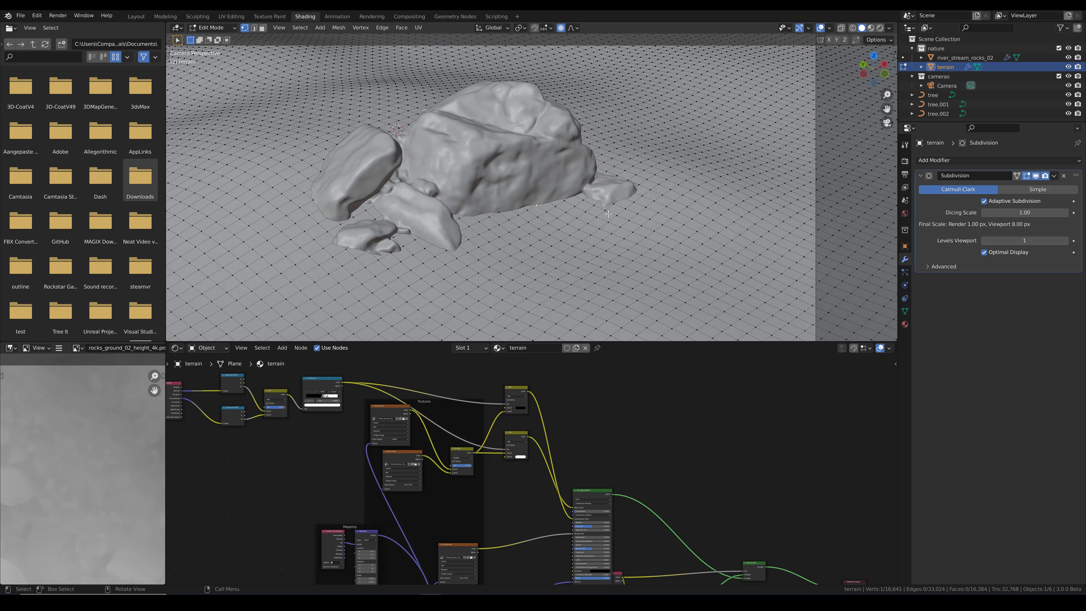
pyautogui.press('g')
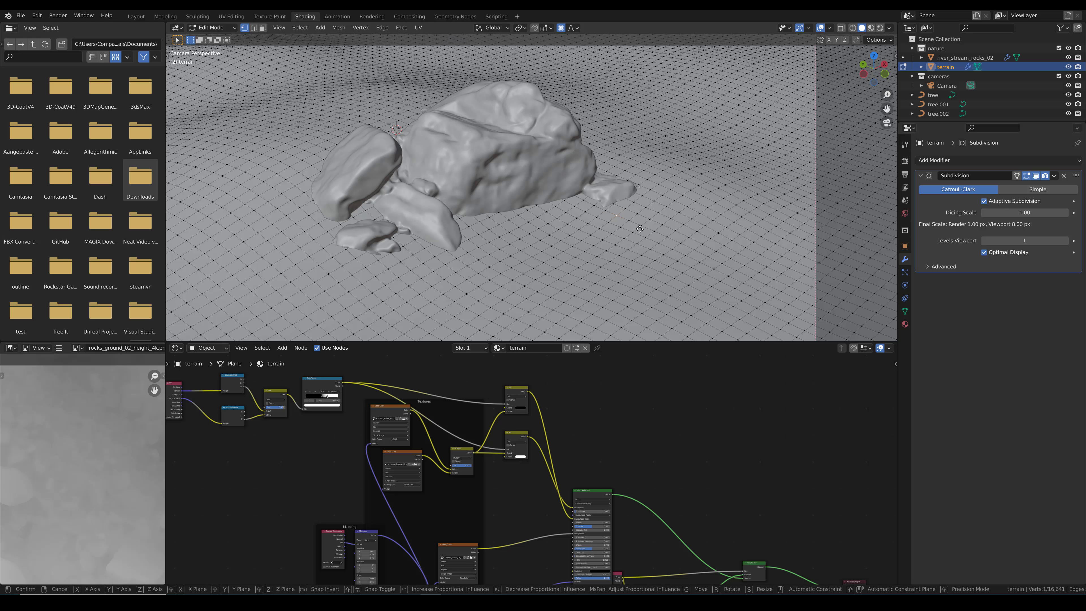
pyautogui.scroll(2, 639, 227)
pyautogui.click(640, 225)
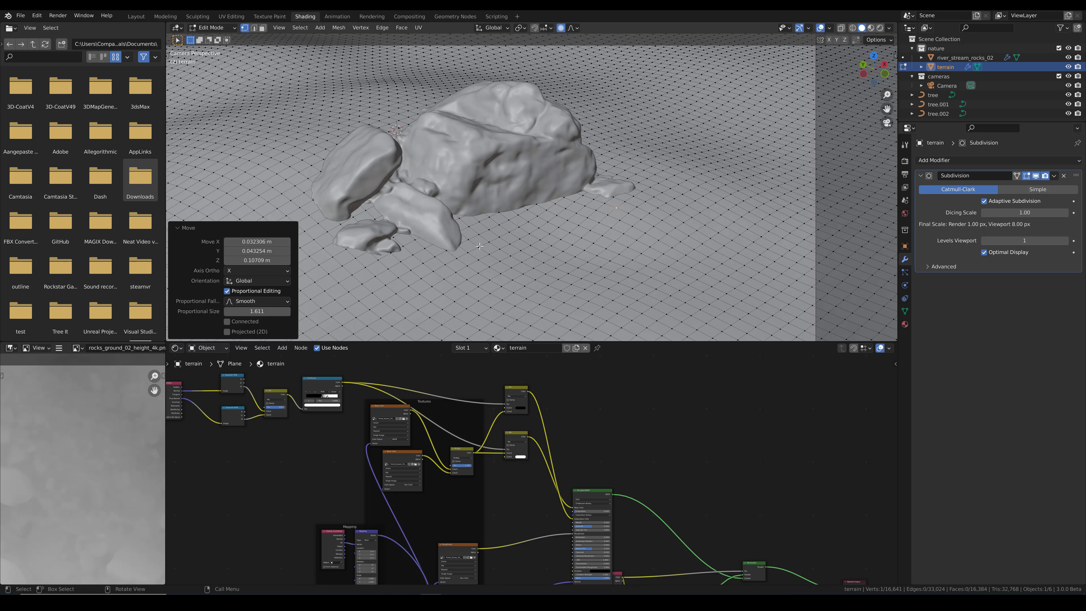
# Raise terrain vertices in front of and left of the rocks with the 1.61 m proportional size, lifting the last one about 0.07 m
pyautogui.click(464, 257)
pyautogui.press('g')
pyautogui.click(460, 257)
pyautogui.click(308, 215)
pyautogui.press('g')
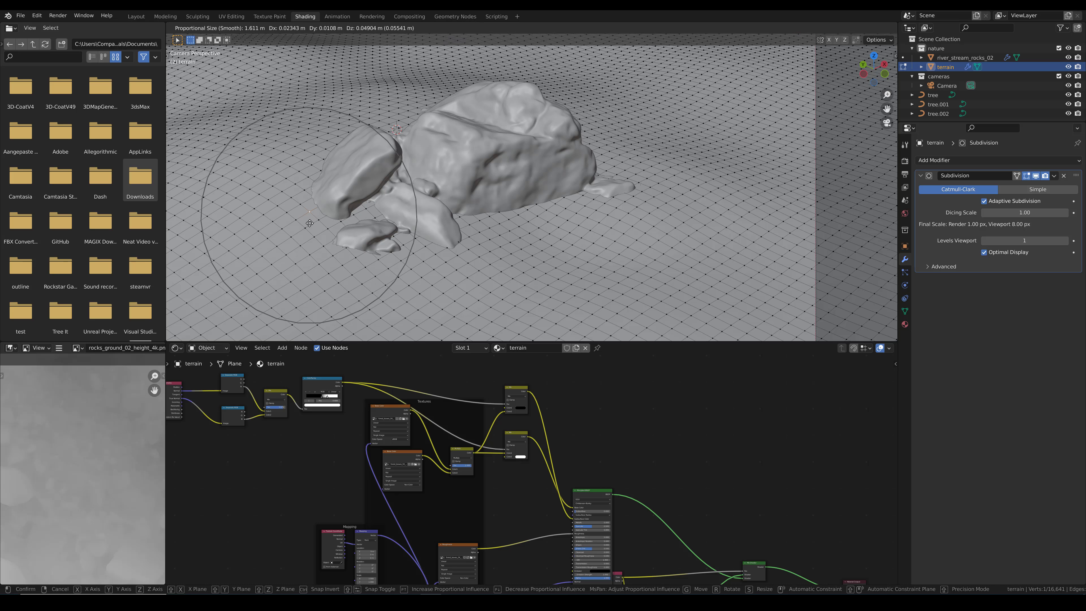
pyautogui.click(302, 202)
pyautogui.click(295, 181)
pyautogui.press('g')
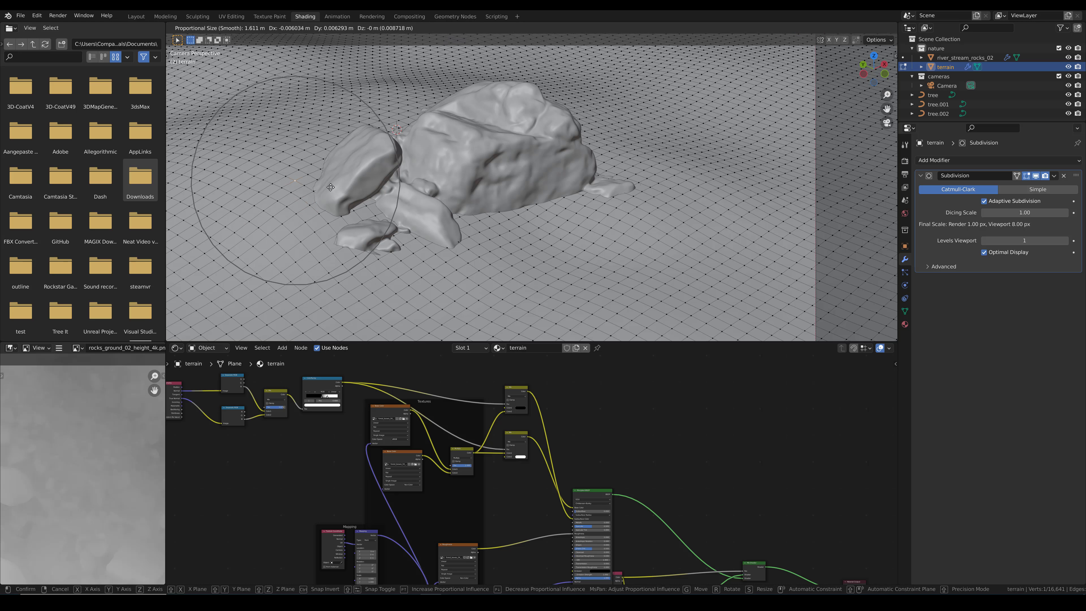
pyautogui.click(364, 229)
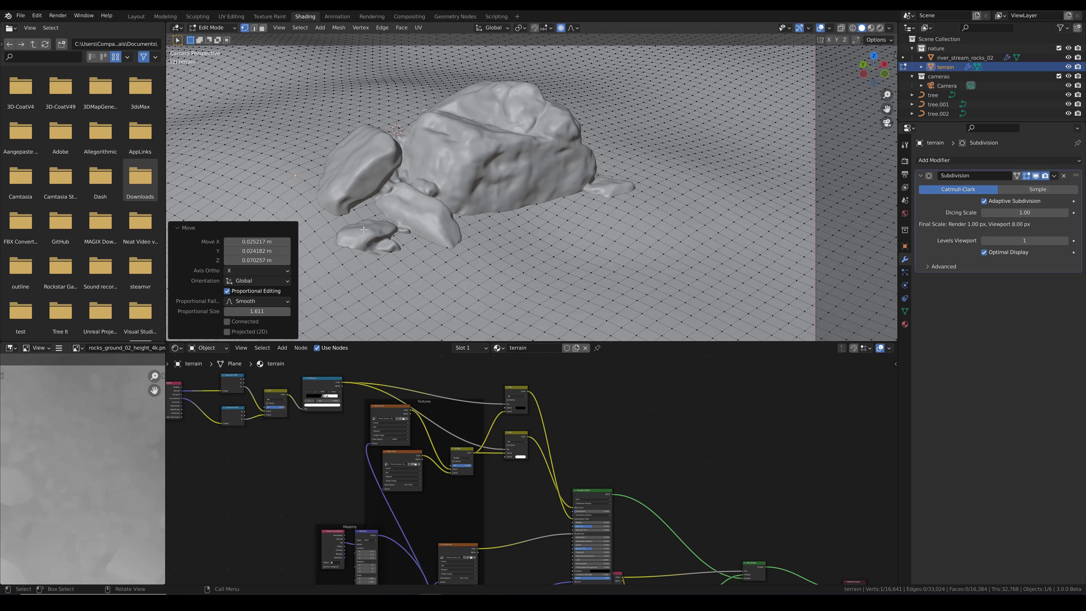
# Try to raise the terrain just in front of the small front rocks with a 1.21 m proportional size
pyautogui.click(351, 268)
pyautogui.press('g')
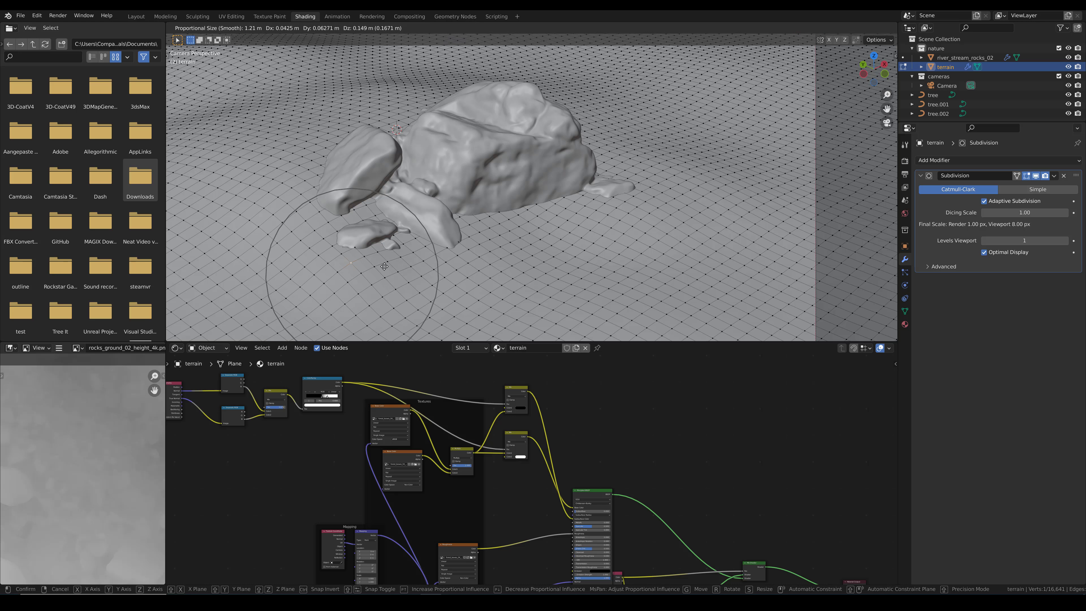
pyautogui.click(373, 268)
pyautogui.hotkey('ctrl', 'z')
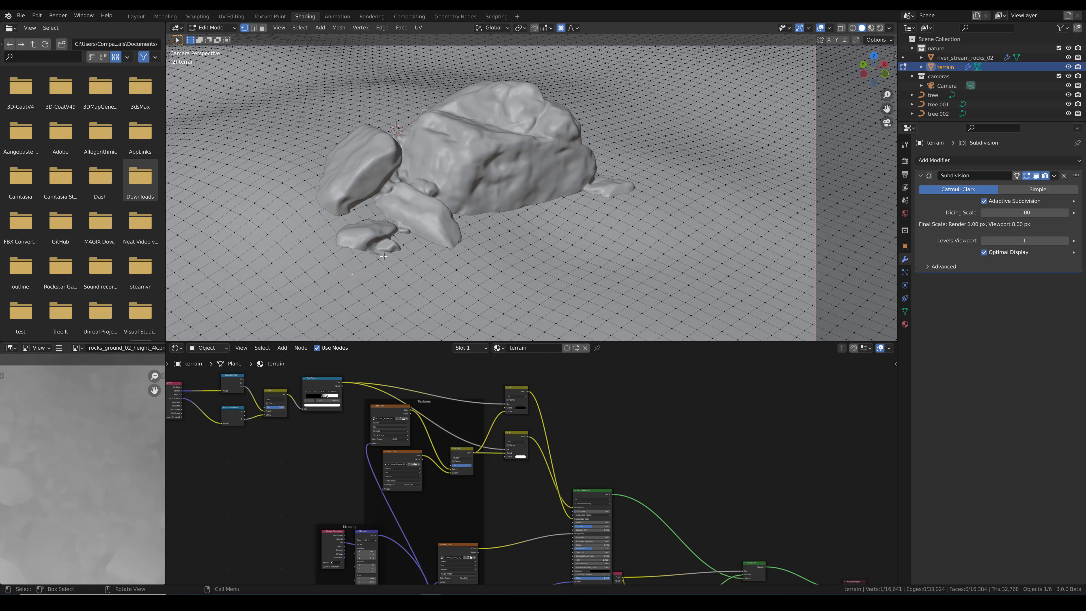
# Raise the terrain at the front-left of the small rocks with a 1.21 m proportional size, and adjust it farther left with 1.61 m
pyautogui.press('g')
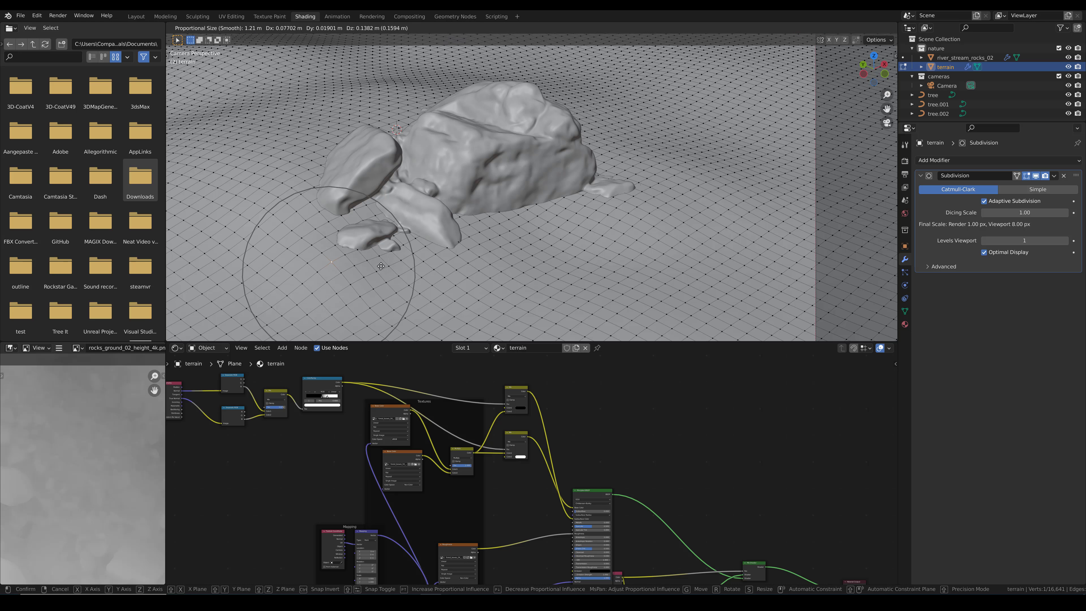
pyautogui.click(325, 267)
pyautogui.click(192, 230)
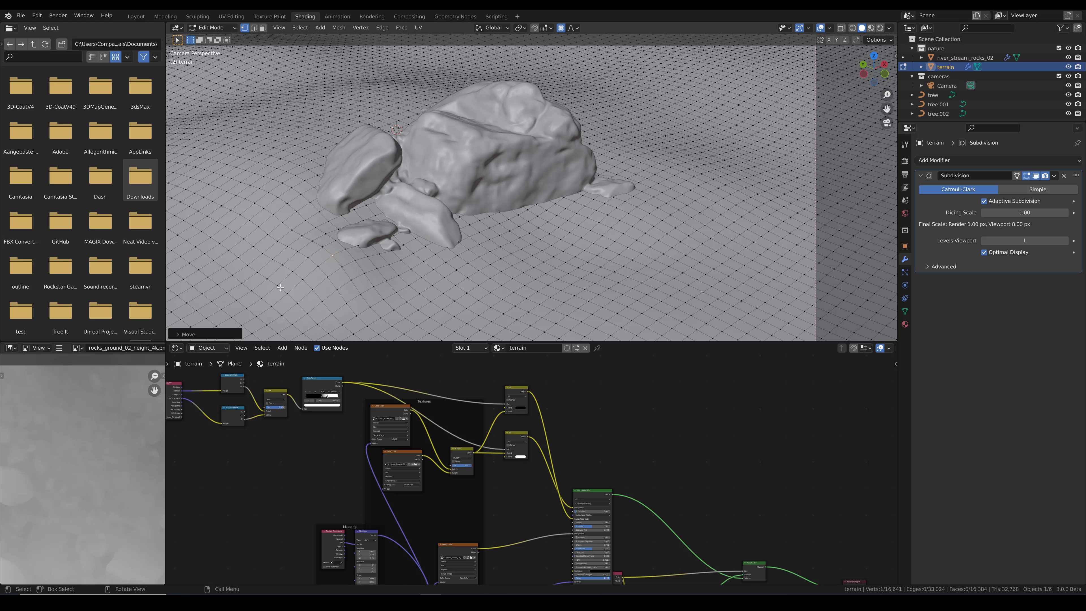
pyautogui.click(271, 269)
pyautogui.press('g')
pyautogui.scroll(-3, 270, 293)
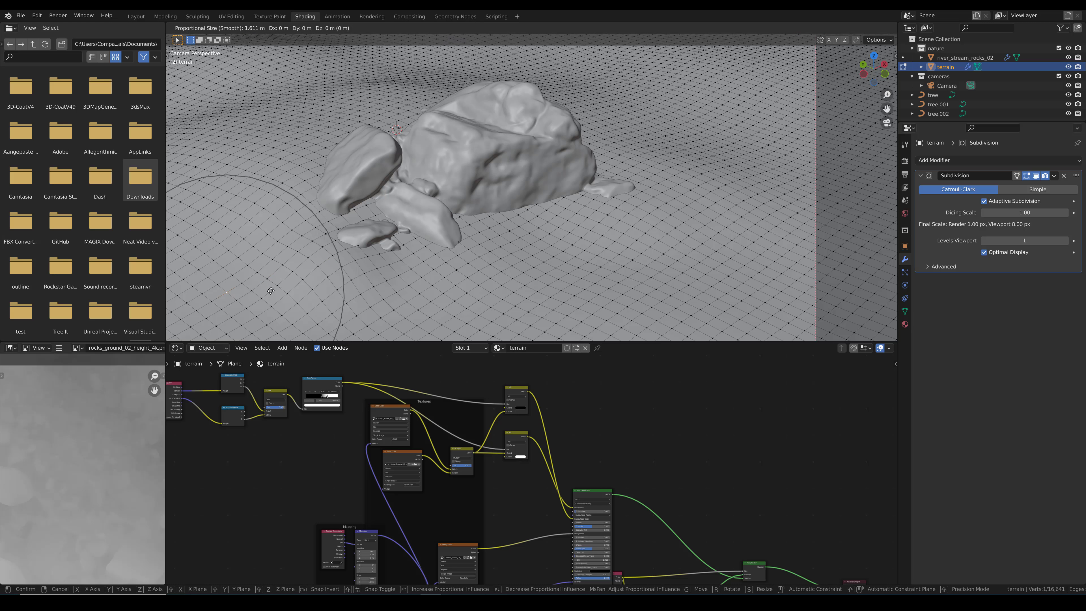
pyautogui.click(270, 285)
# Raise the terrain slightly in front of the large boulder with proportional editing, and return to Object Mode
pyautogui.scroll(-1, 499, 239)
pyautogui.click(496, 234)
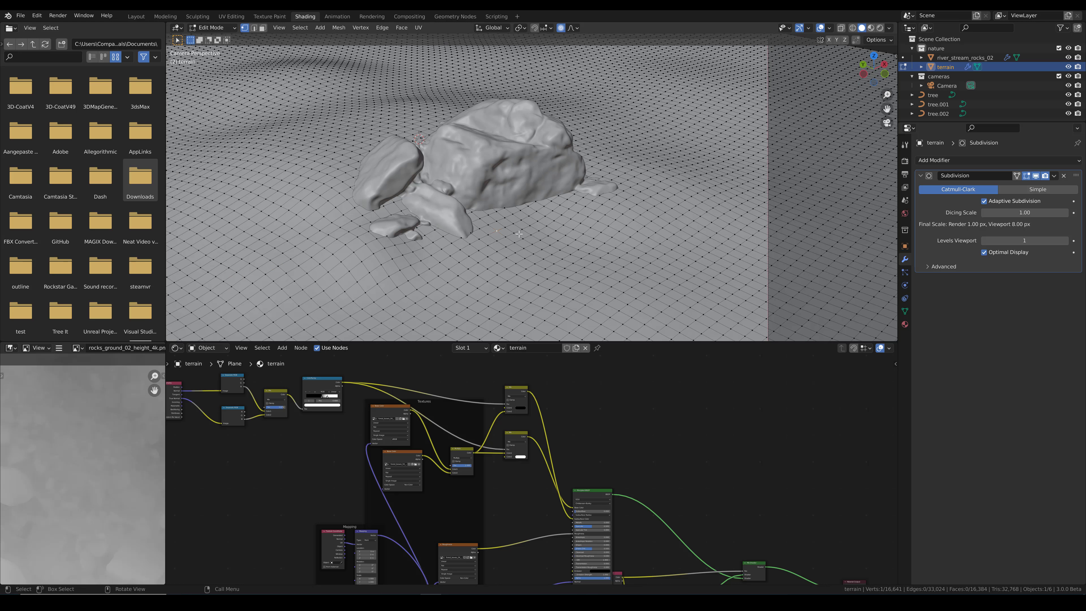
pyautogui.press('g')
pyautogui.click(518, 233)
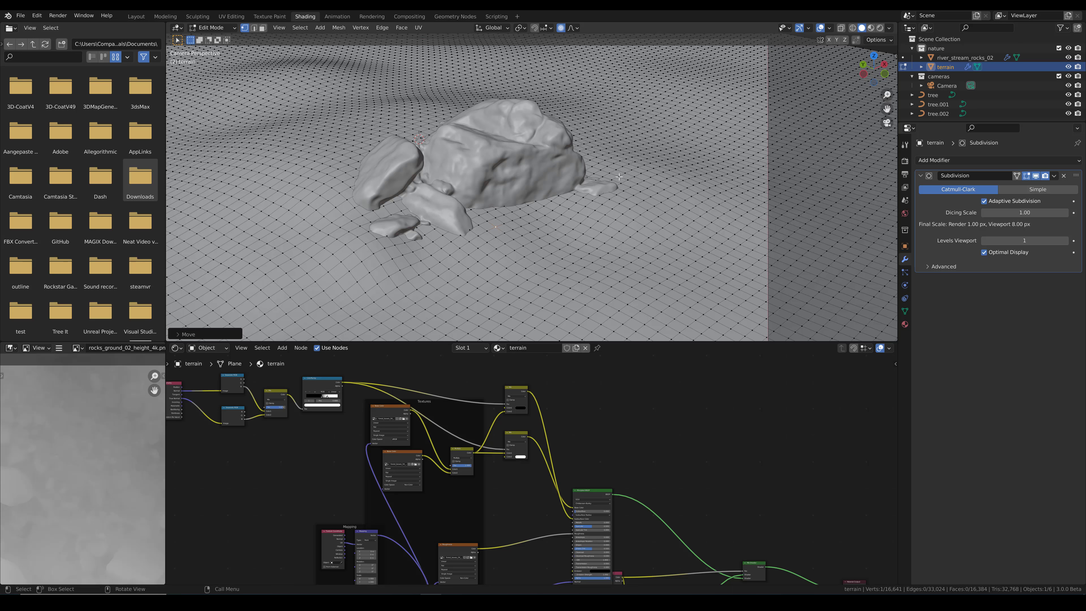
pyautogui.scroll(-4, 605, 195)
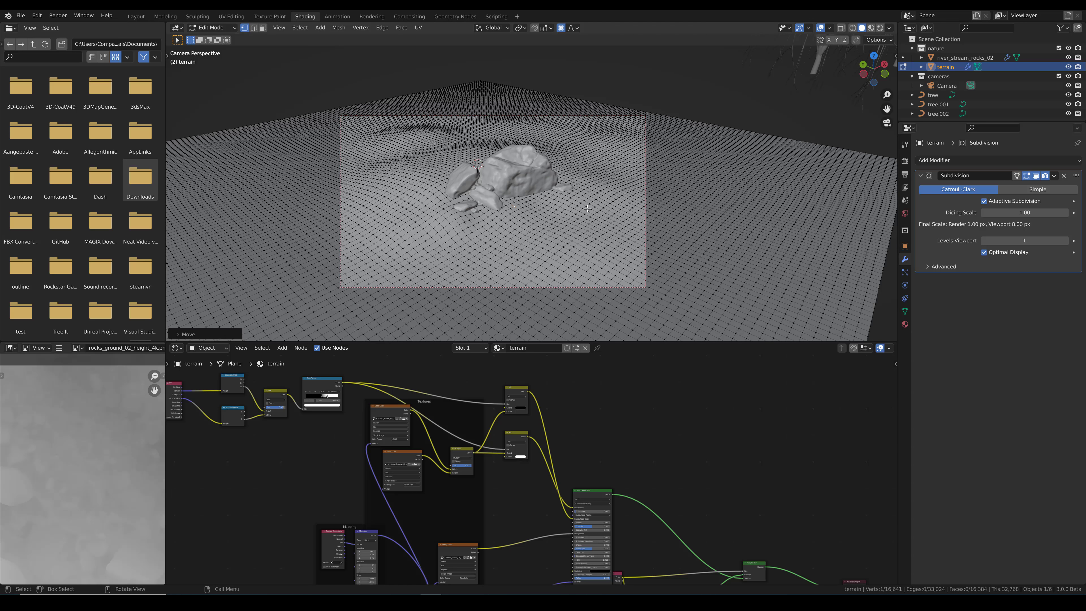
pyautogui.press('Tab')
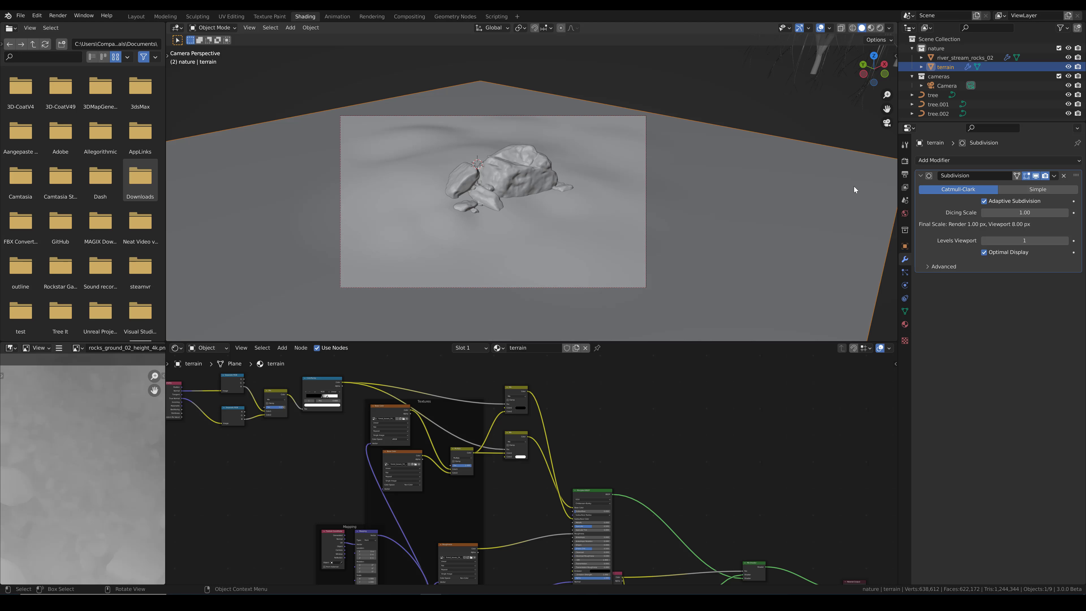
# Set the Subdivision modifier's Levels Viewport to 3 on both the terrain and river_stream_rocks_02
pyautogui.click(1022, 241)
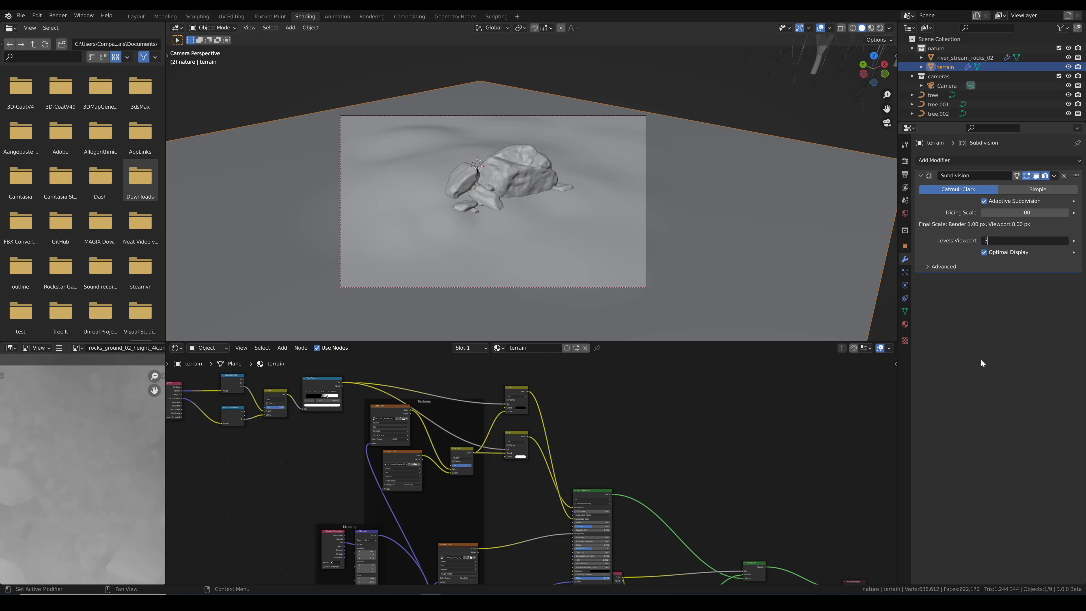
pyautogui.write('3')
pyautogui.press('Return')
pyautogui.click(532, 181)
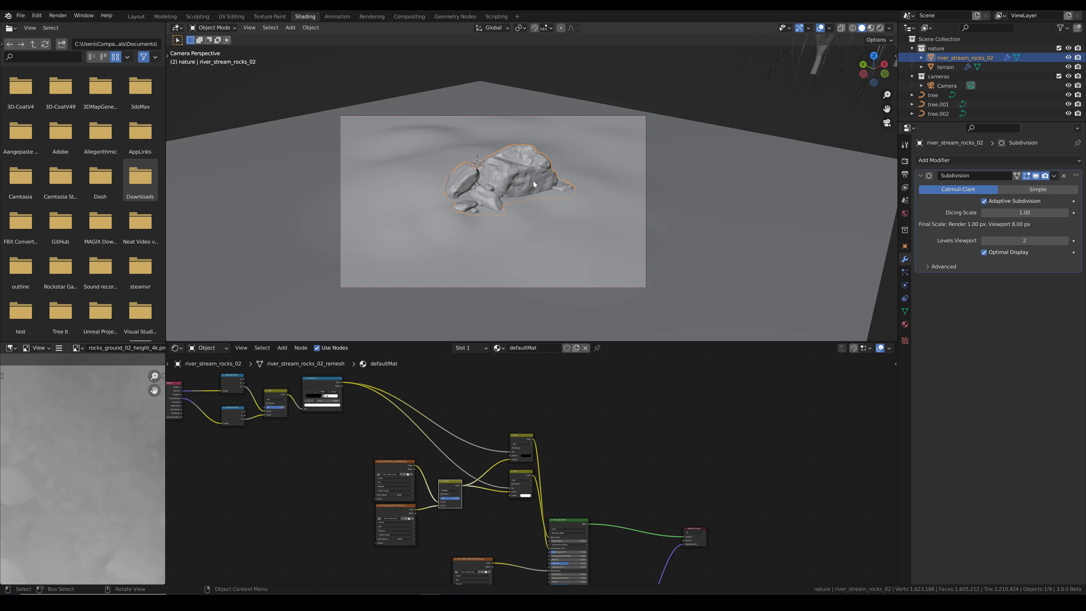
pyautogui.click(1024, 240)
pyautogui.write('3')
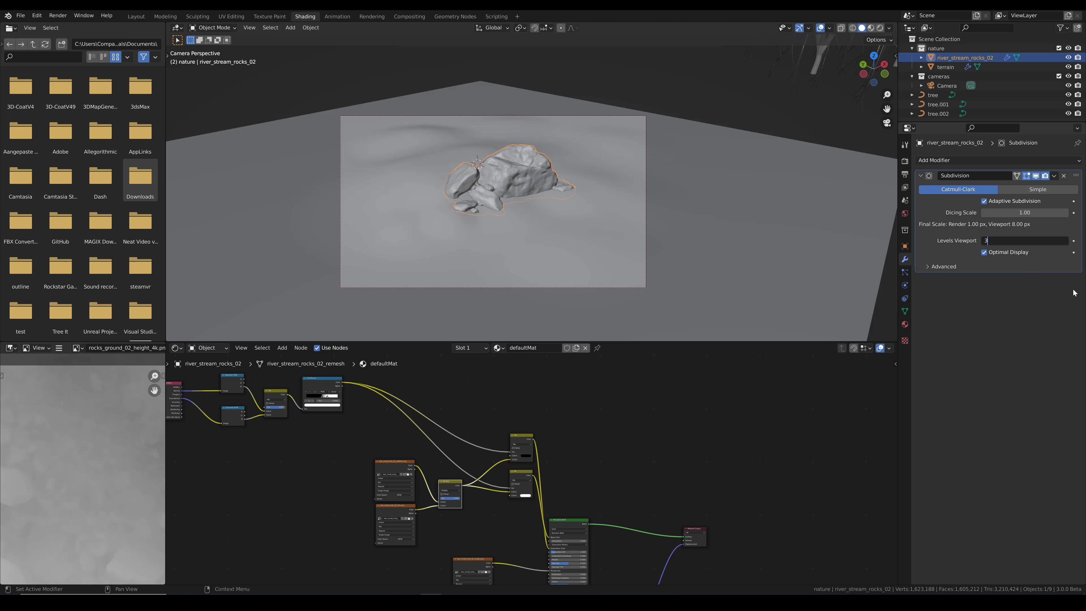
pyautogui.press('Return')
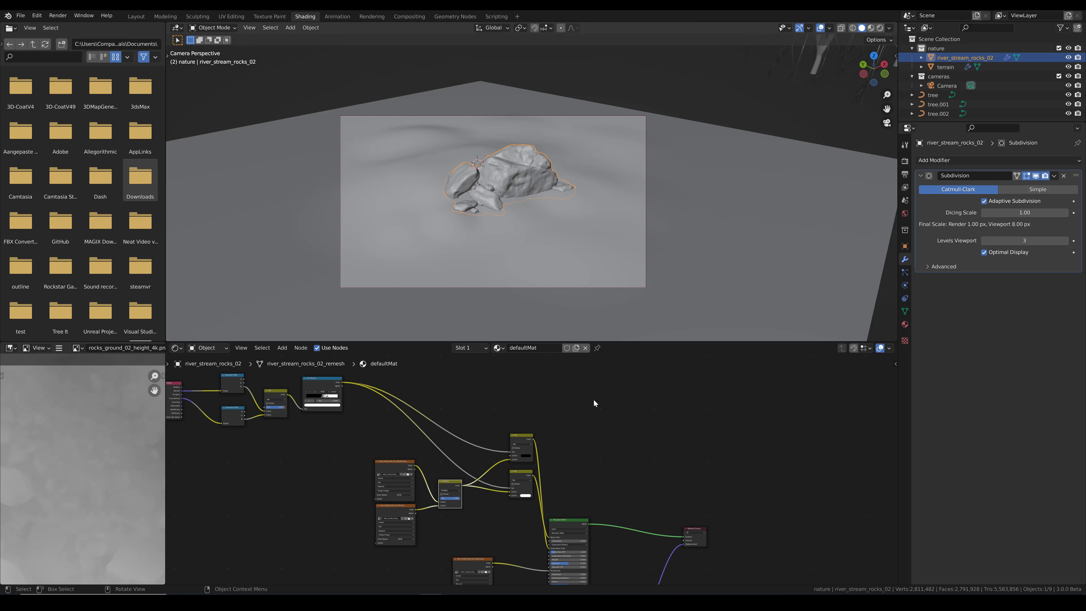
# In the rocks' material, link Multiply directly to the Principled BSDF's Base Color and disconnect Subsurface Color, bypassing both snow Mix nodes
pyautogui.moveTo(573, 476); pyautogui.dragTo(564, 419, button='middle')
pyautogui.scroll(2, 575, 456)
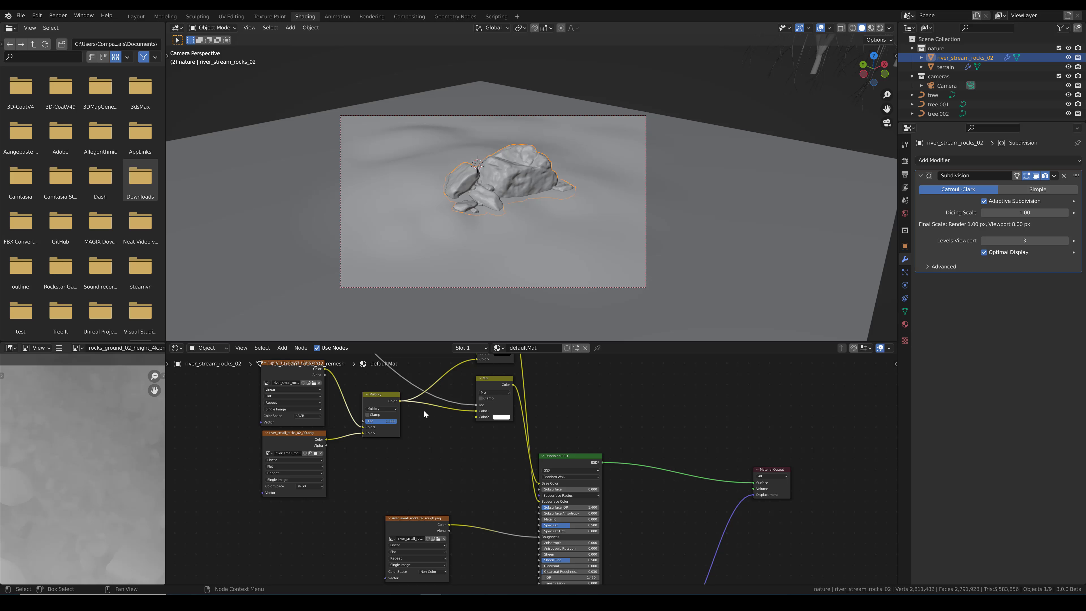
pyautogui.moveTo(400, 400); pyautogui.dragTo(563, 412)
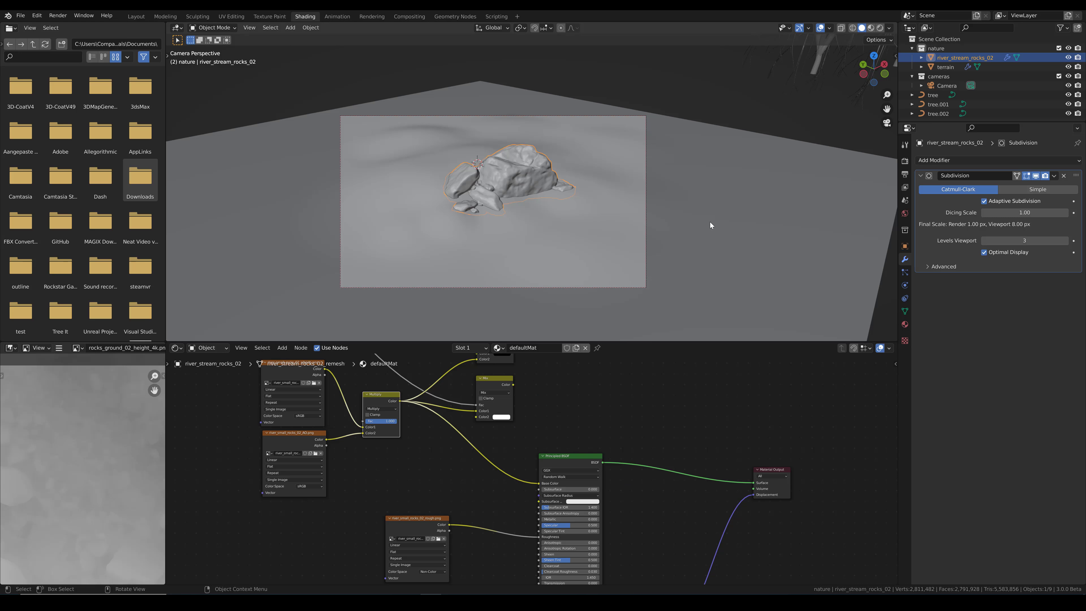
# In the terrain material's upper branch, link Multiply directly to Base Color, disconnect Subsurface Color, and set Subsurface to 0
pyautogui.click(700, 259)
pyautogui.moveTo(576, 459); pyautogui.dragTo(572, 529, button='middle')
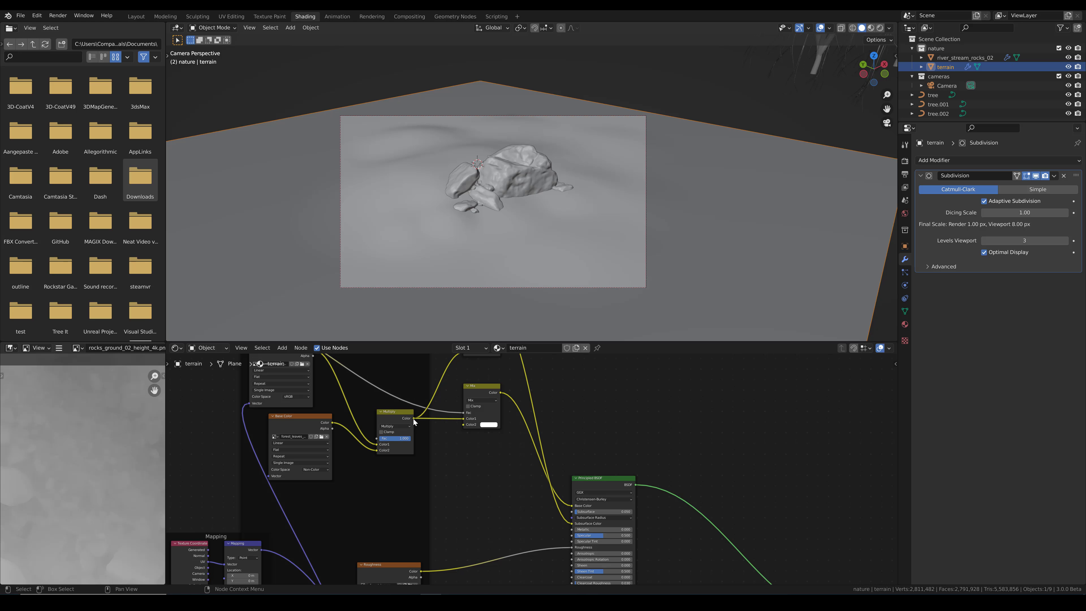
pyautogui.moveTo(413, 418); pyautogui.dragTo(552, 432)
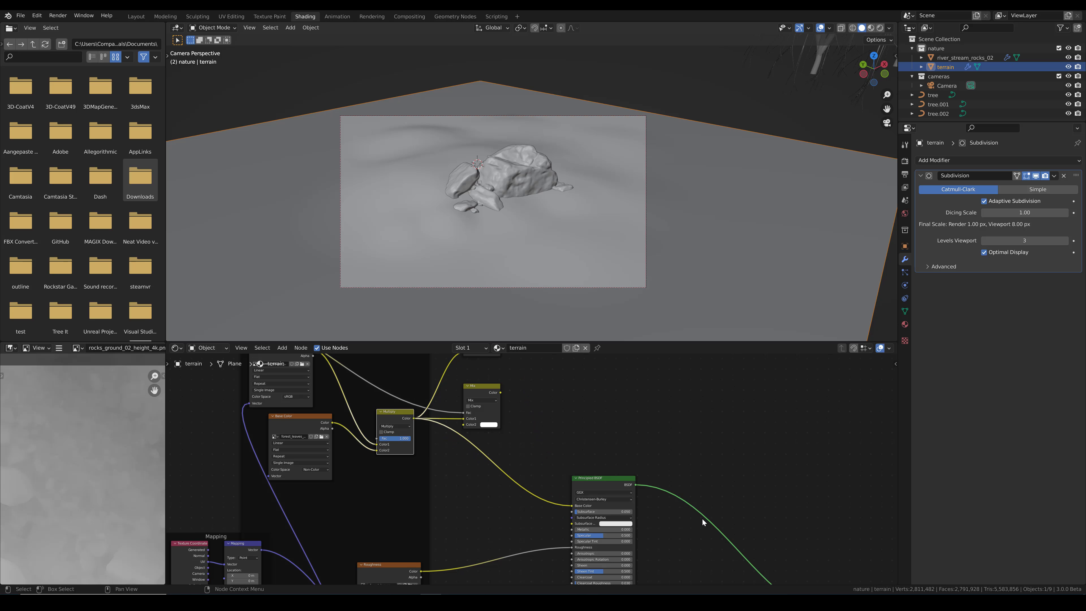
pyautogui.doubleClick(624, 512)
pyautogui.write('0')
pyautogui.press('Return')
# In the terrain material's lower branch, link Multiply directly to the Principled BSDF's Base Color, bypassing both Mix nodes
pyautogui.scroll(-2, 704, 452)
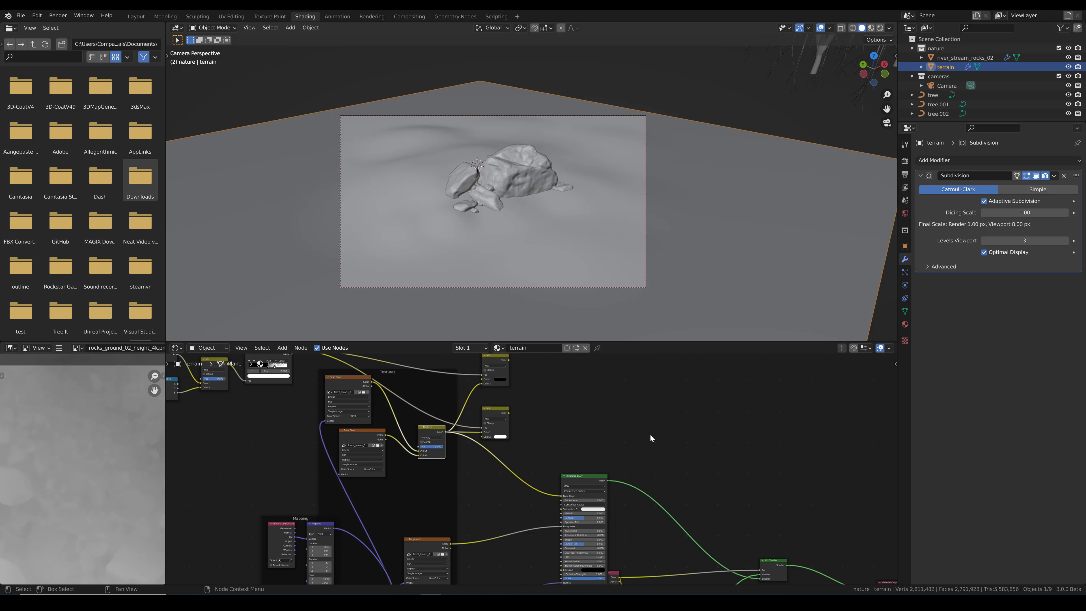
pyautogui.moveTo(655, 495); pyautogui.dragTo(650, 409, button='middle')
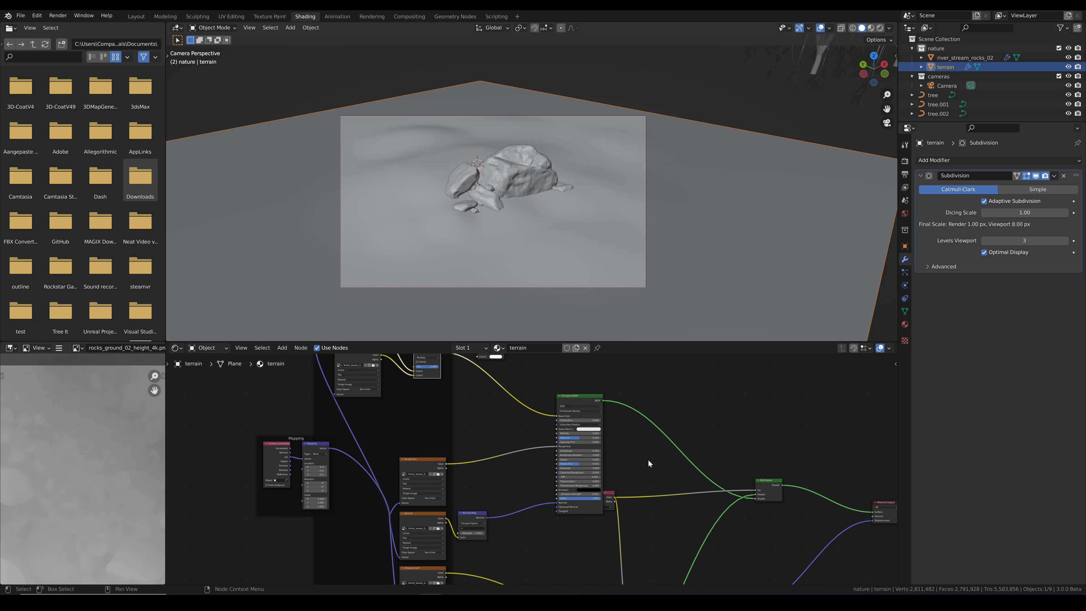
pyautogui.scroll(-6, 633, 459)
pyautogui.moveTo(618, 479); pyautogui.dragTo(638, 326, button='middle')
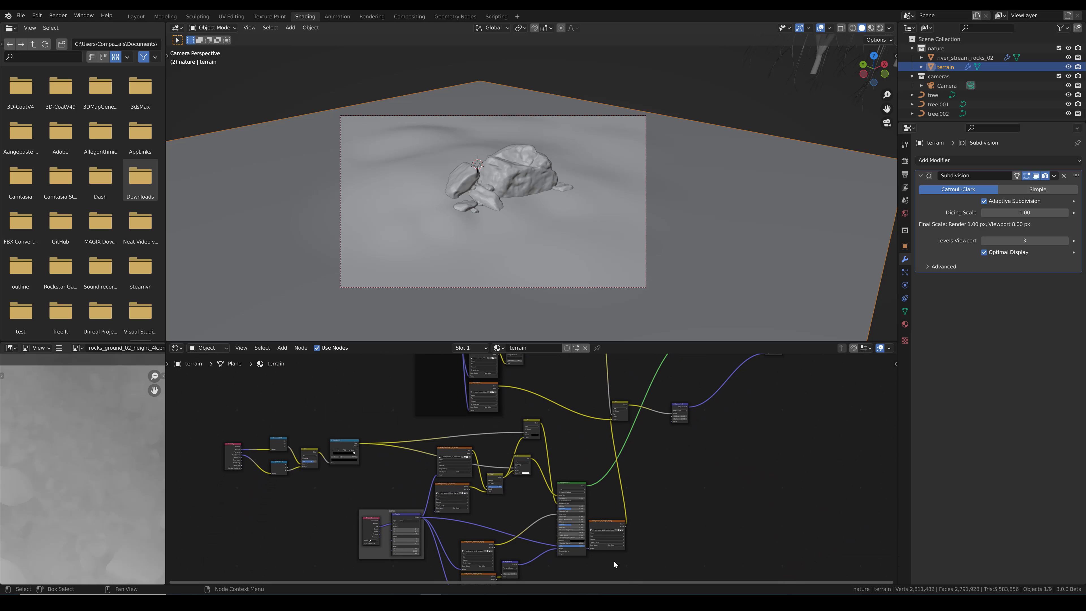
pyautogui.scroll(8, 564, 546)
pyautogui.moveTo(497, 509); pyautogui.dragTo(486, 482, button='middle')
pyautogui.moveTo(461, 458); pyautogui.dragTo(569, 480)
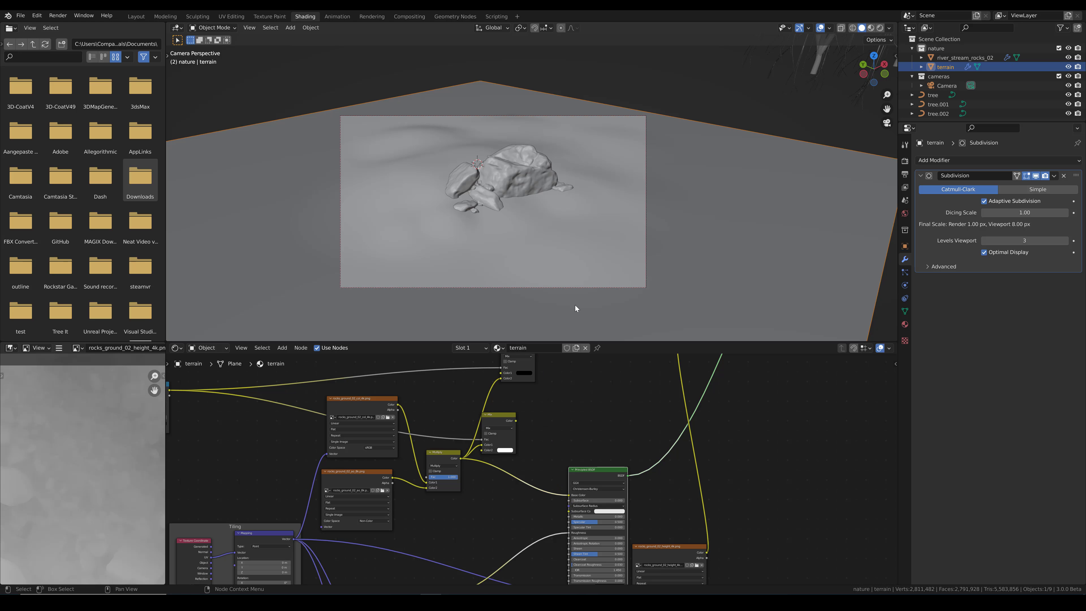
# Select river_stream_rocks_02 and set the final render's Max Samples to 40
pyautogui.click(511, 177)
pyautogui.scroll(6, 643, 451)
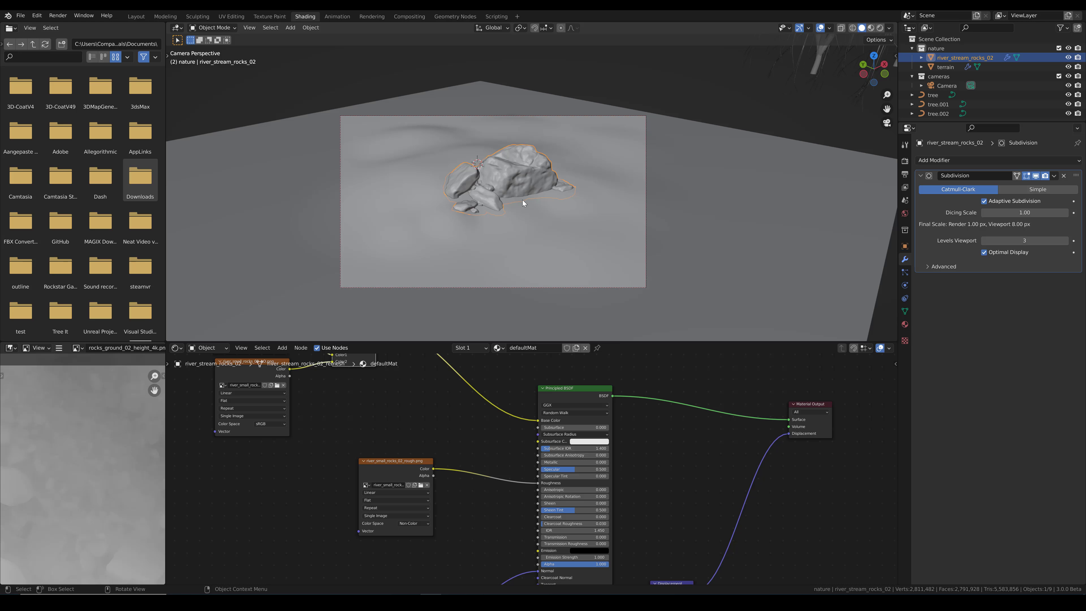
pyautogui.scroll(-2, 522, 199)
pyautogui.scroll(3, 587, 217)
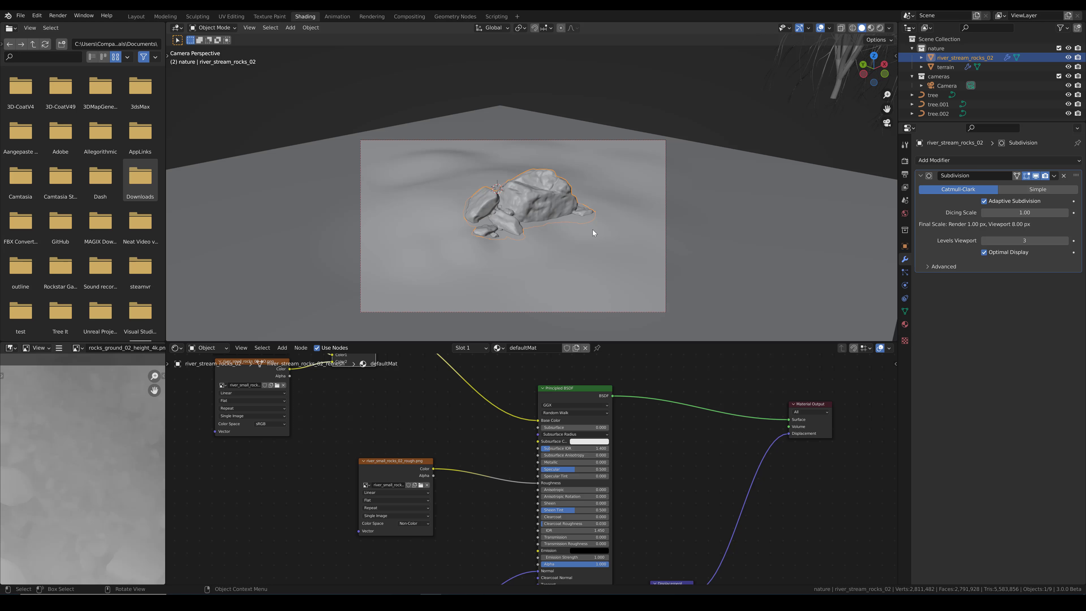
pyautogui.click(905, 161)
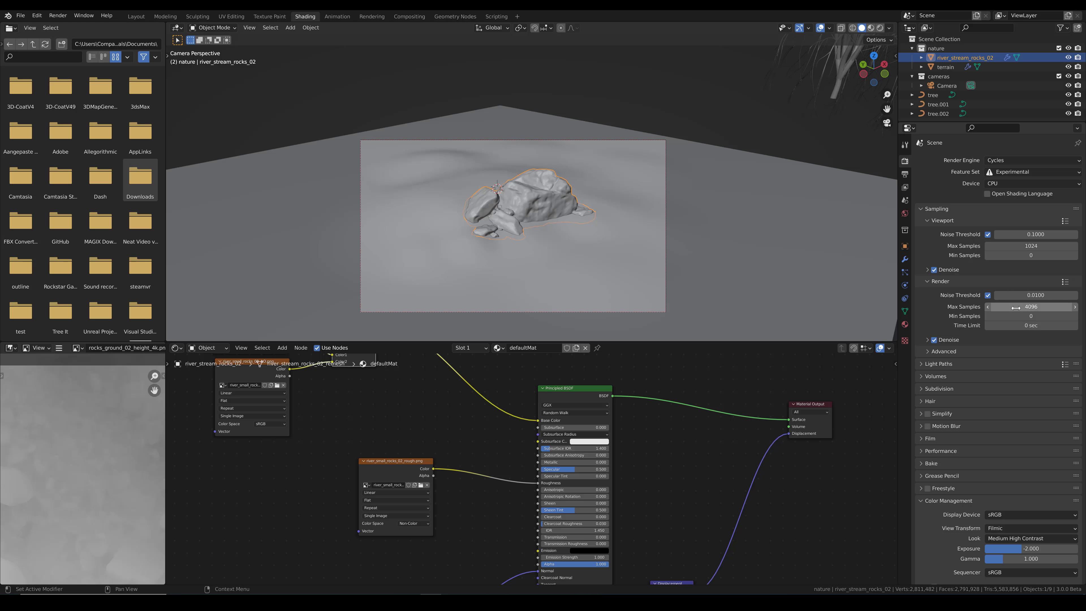
pyautogui.click(1031, 306)
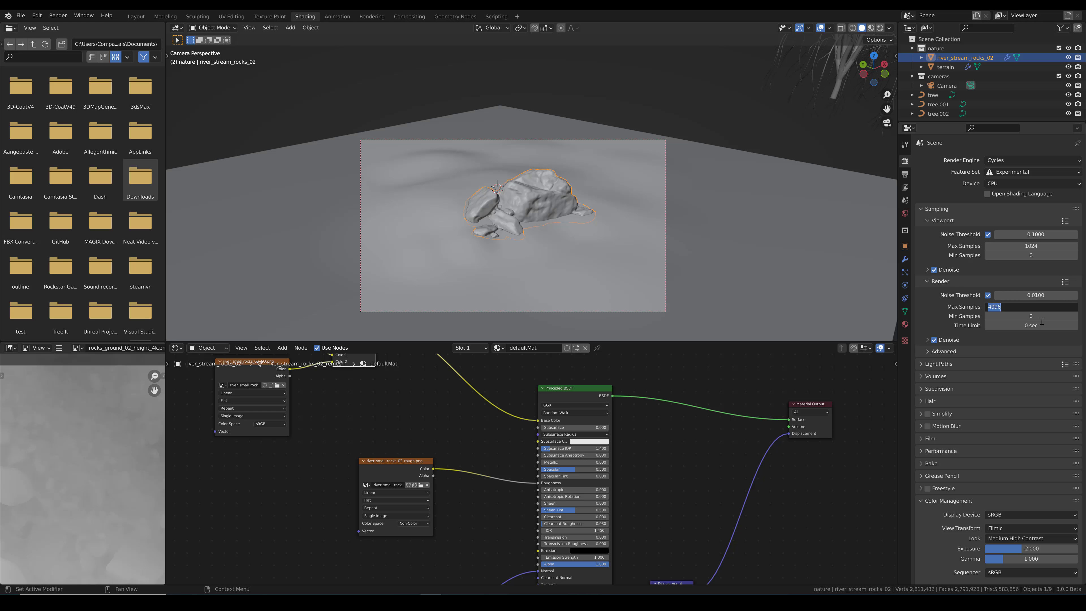
pyautogui.write('40')
pyautogui.press('Return')
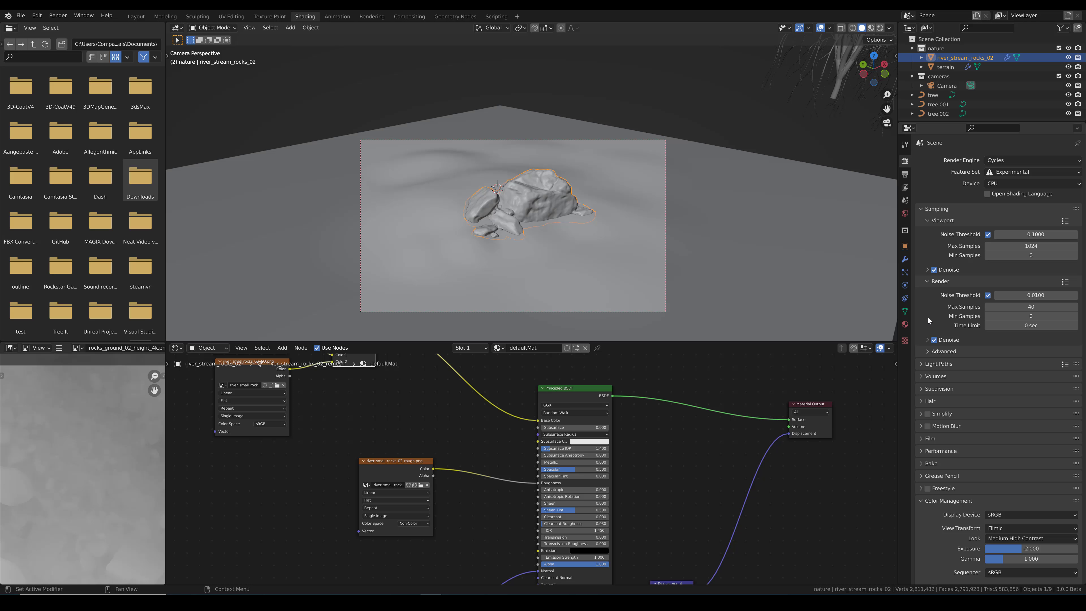
# Set the output resolution to 3840 × 2160 px
pyautogui.click(905, 174)
pyautogui.click(1044, 176)
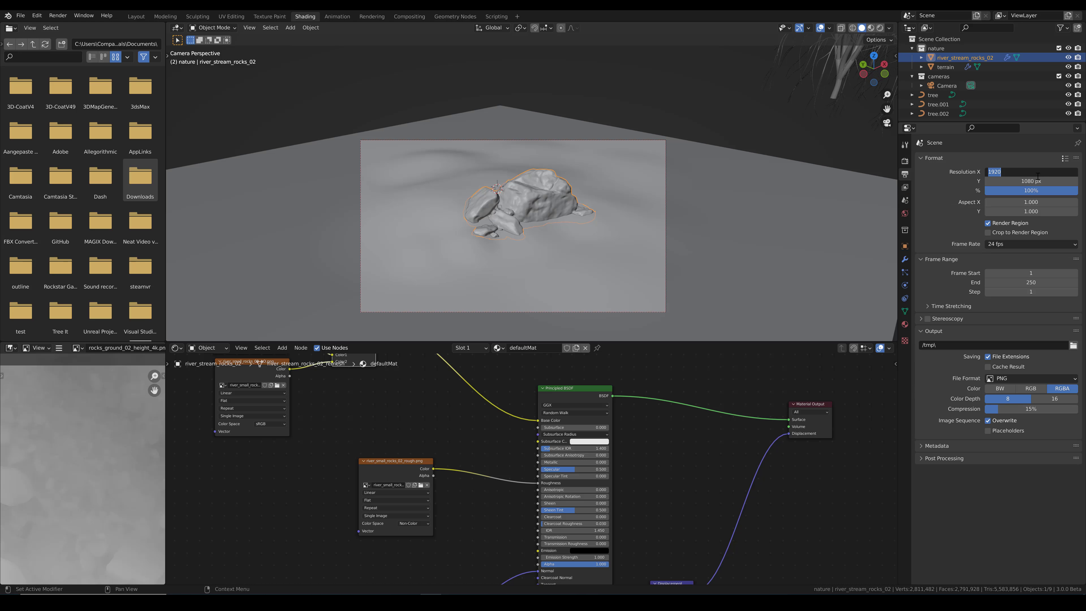
pyautogui.write('3840')
pyautogui.press('Return')
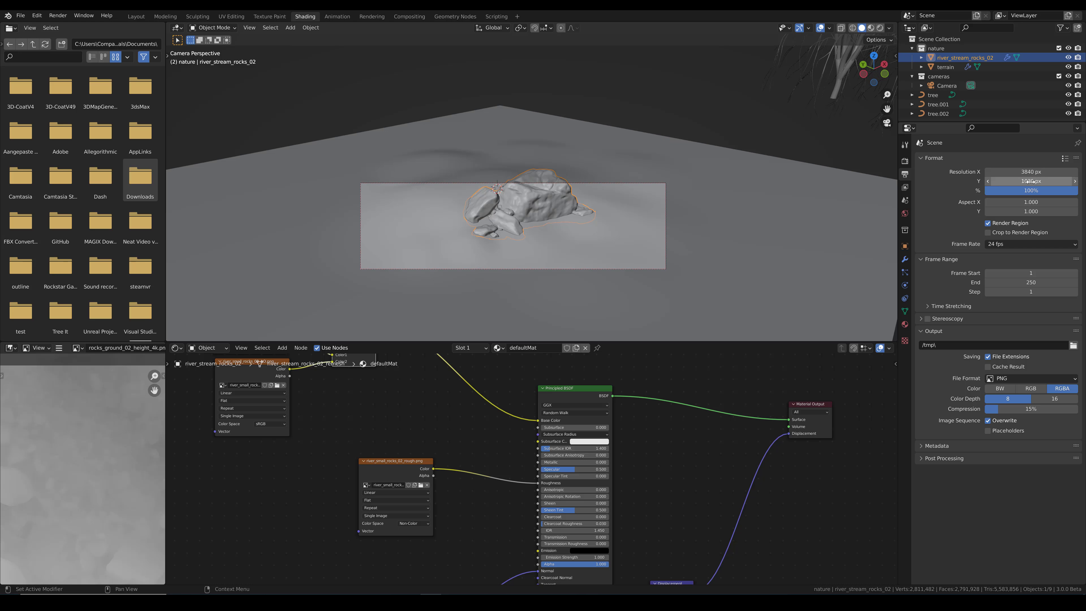
pyautogui.click(1030, 181)
pyautogui.write('2')
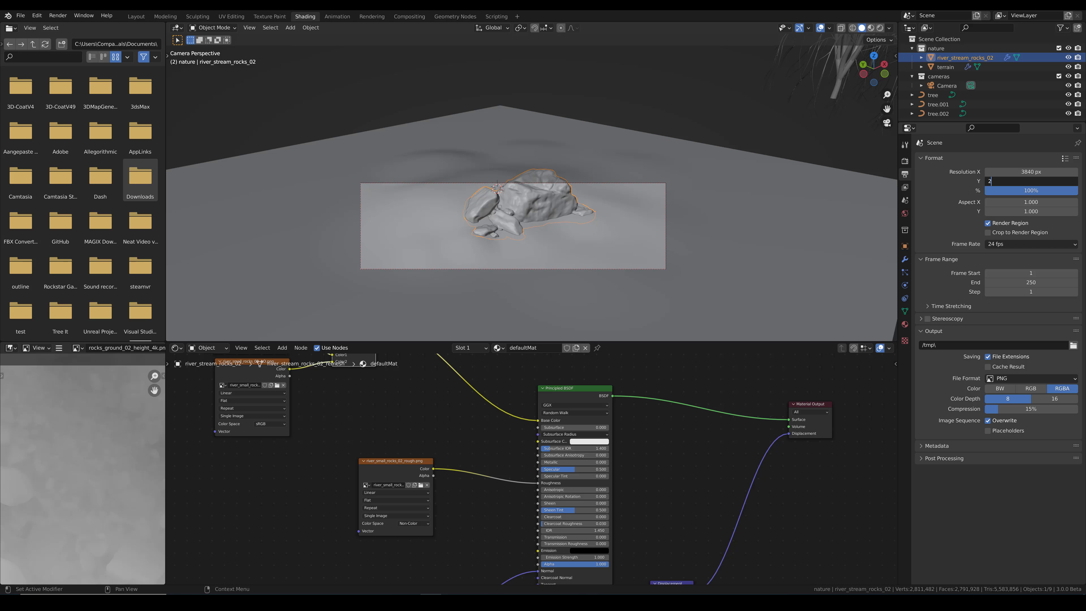
pyautogui.write('160')
pyautogui.press('Return')
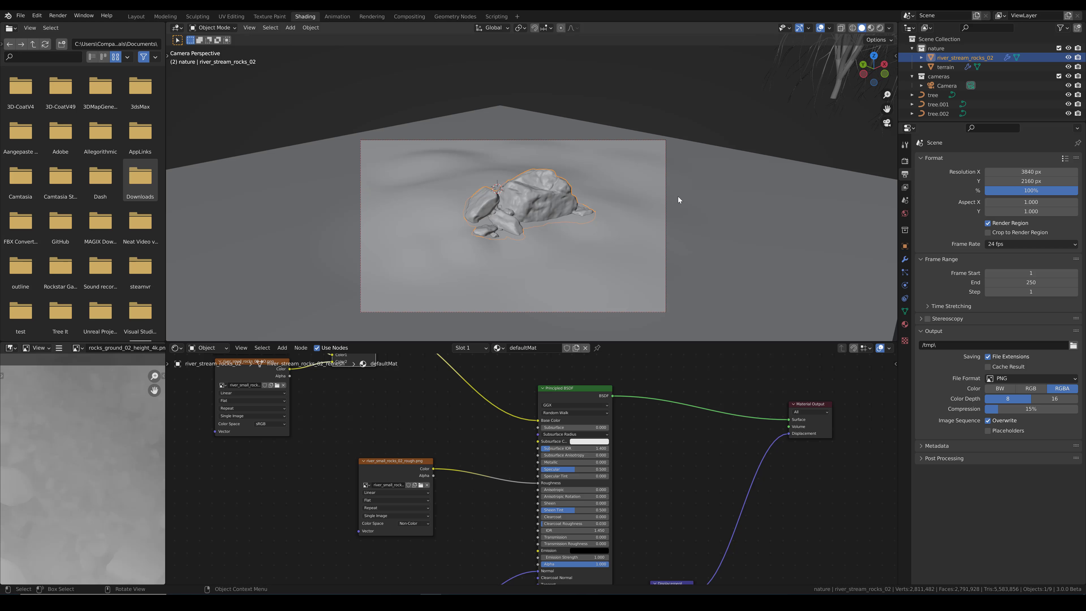
# Select the camera, adjust its aim at the rocks with walk navigation, and move it sideways about 0.41 m
pyautogui.click(666, 186)
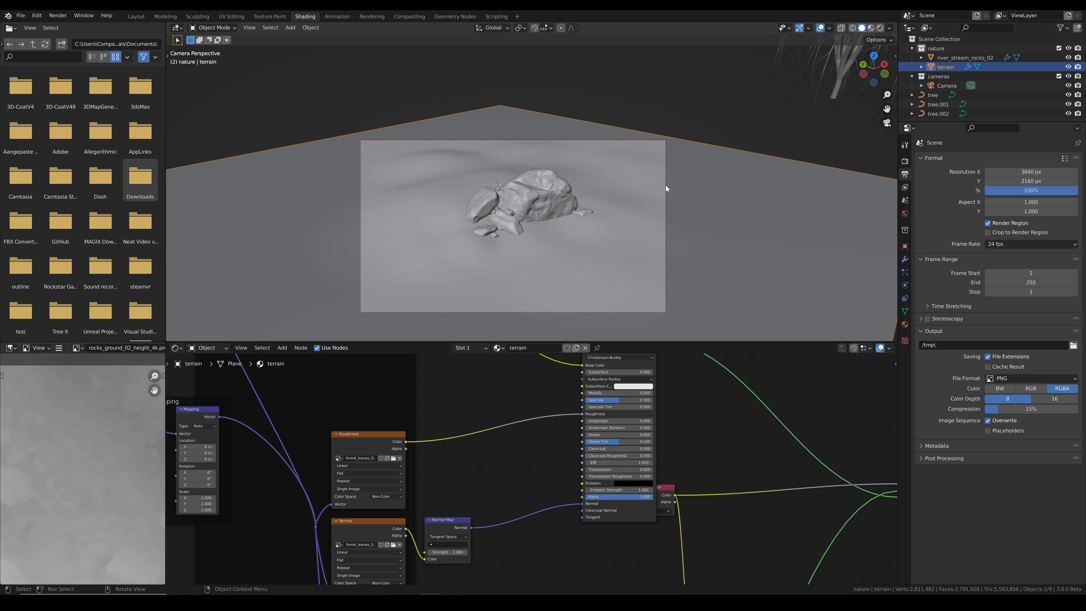
pyautogui.click(376, 139)
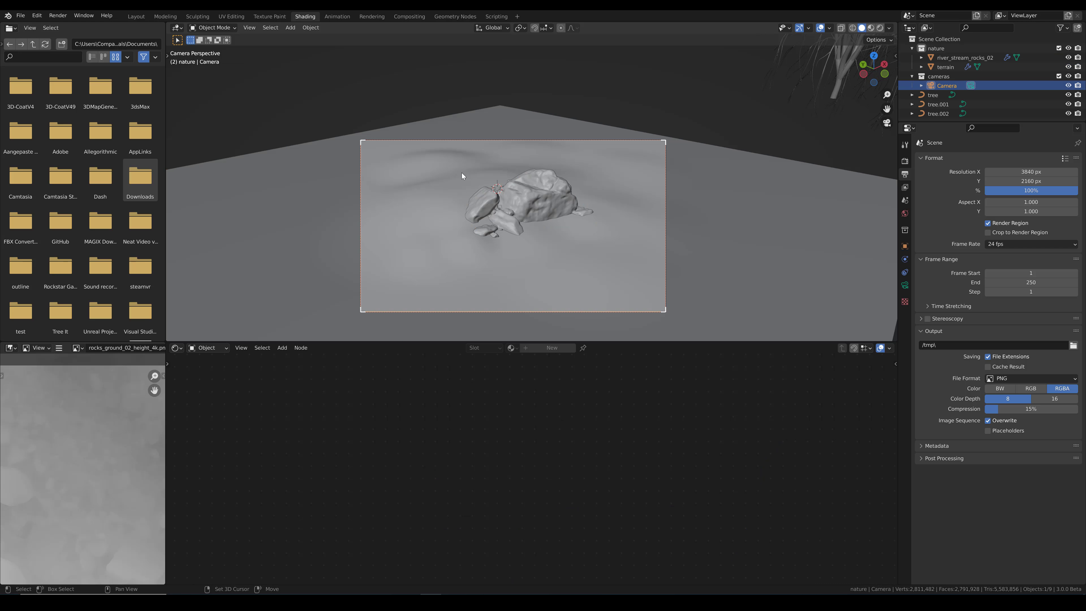
pyautogui.hotkey('shift', '`')
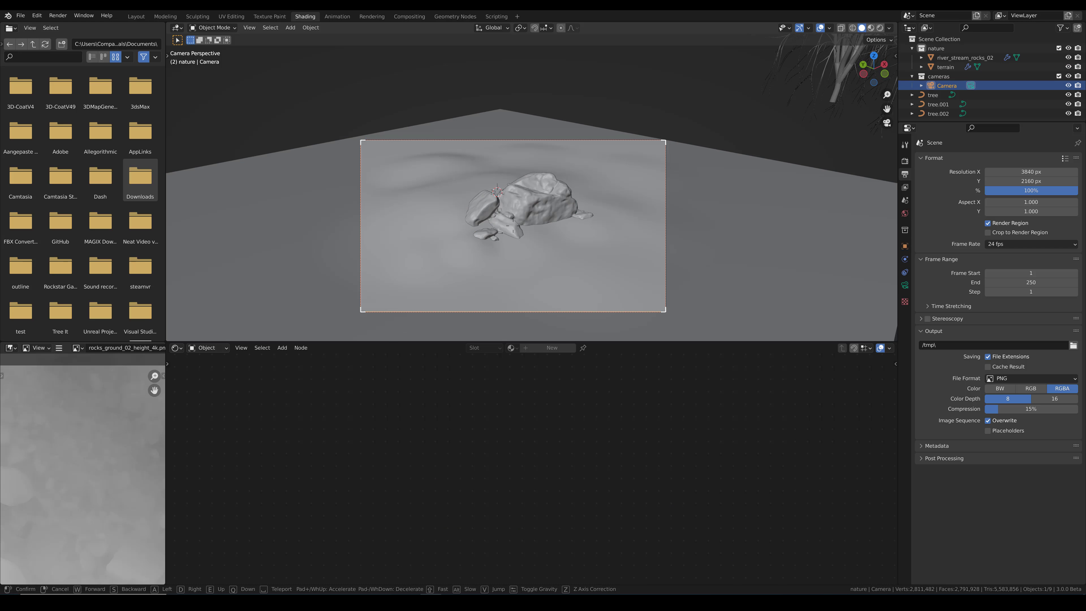
pyautogui.click(532, 190)
pyautogui.hotkey('shift', '`')
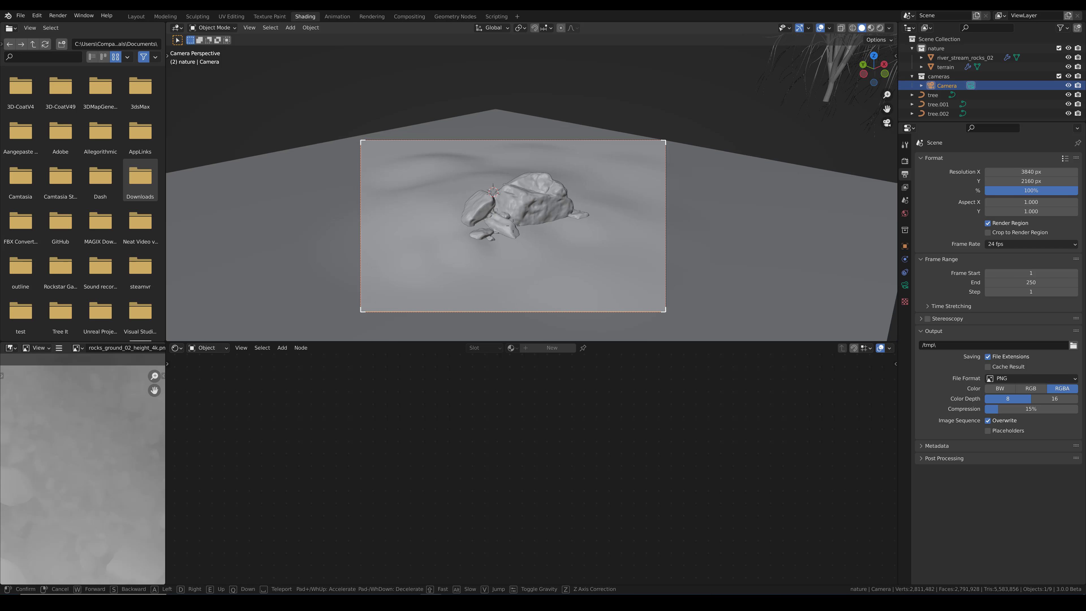
pyautogui.click(532, 188)
pyautogui.press('g')
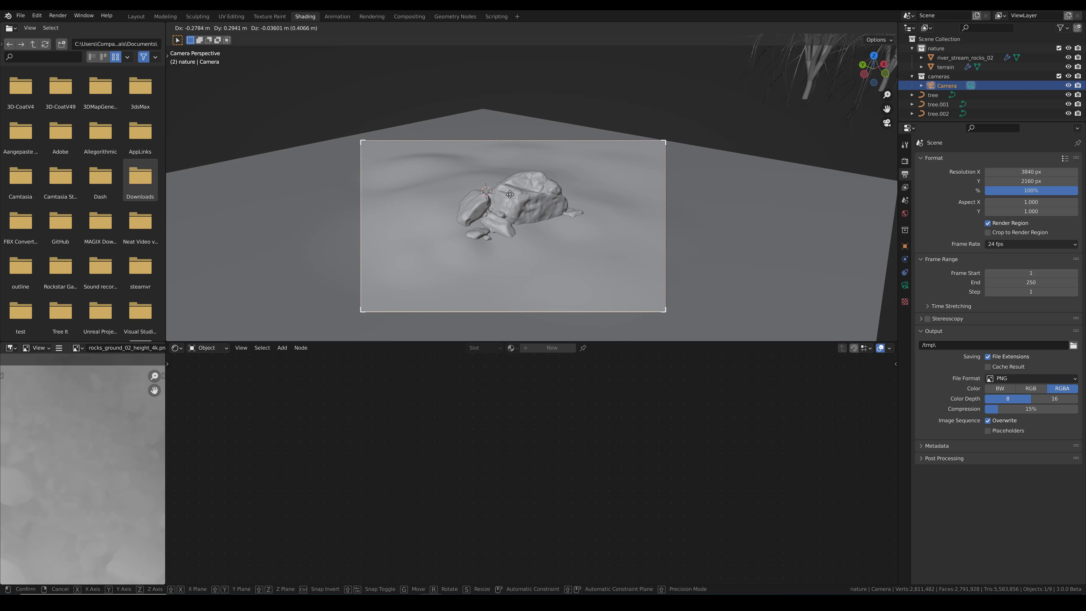
pyautogui.click(510, 195)
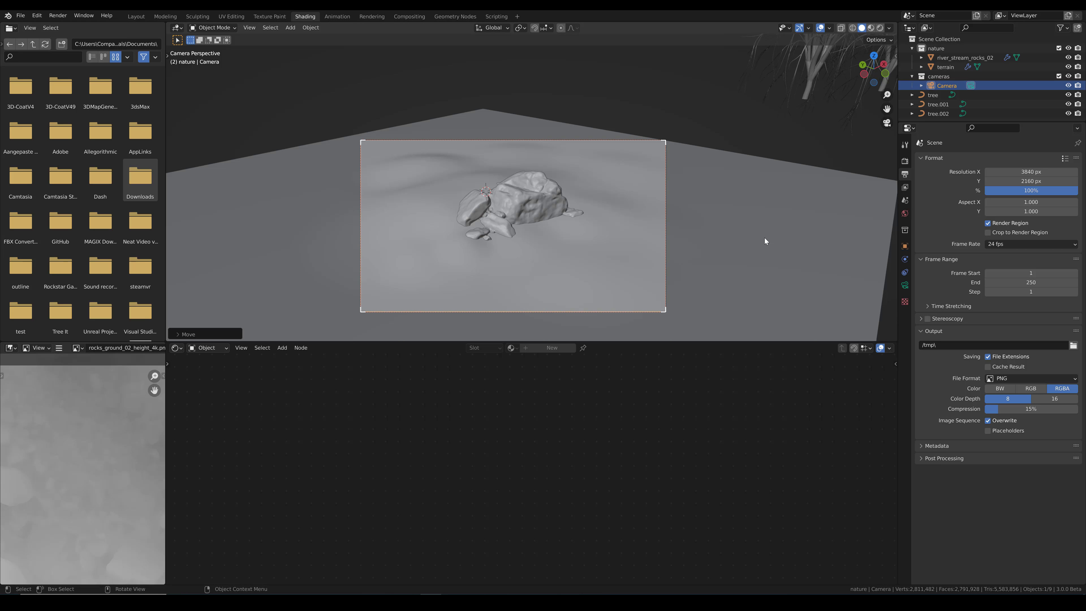
# Turn the camera again with walk navigation and shift it slightly to bring the rocks nearer the frame's centre
pyautogui.hotkey('shift', '`')
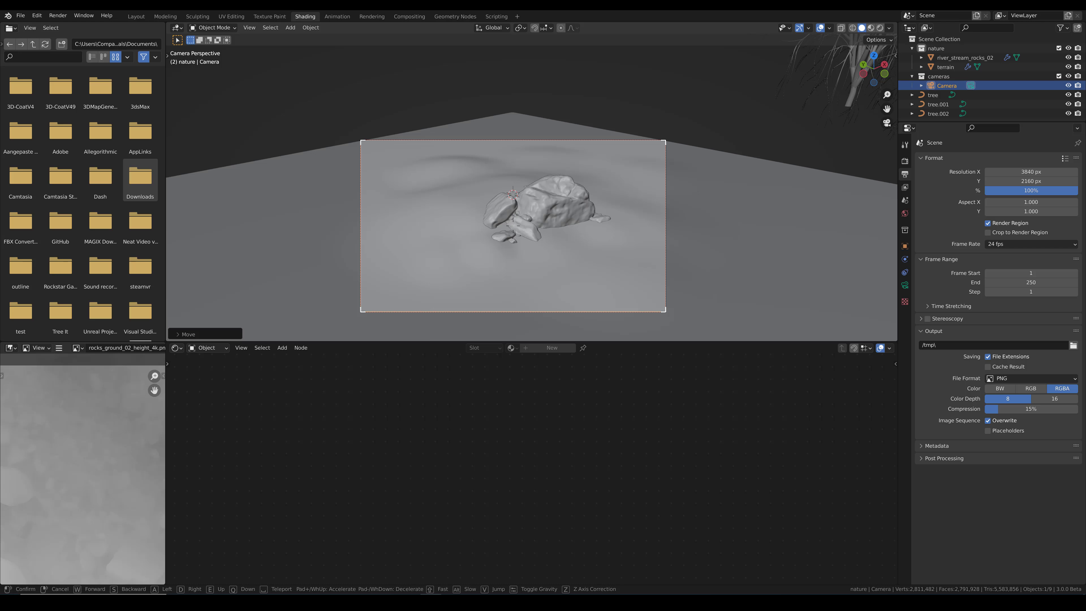
pyautogui.click(532, 189)
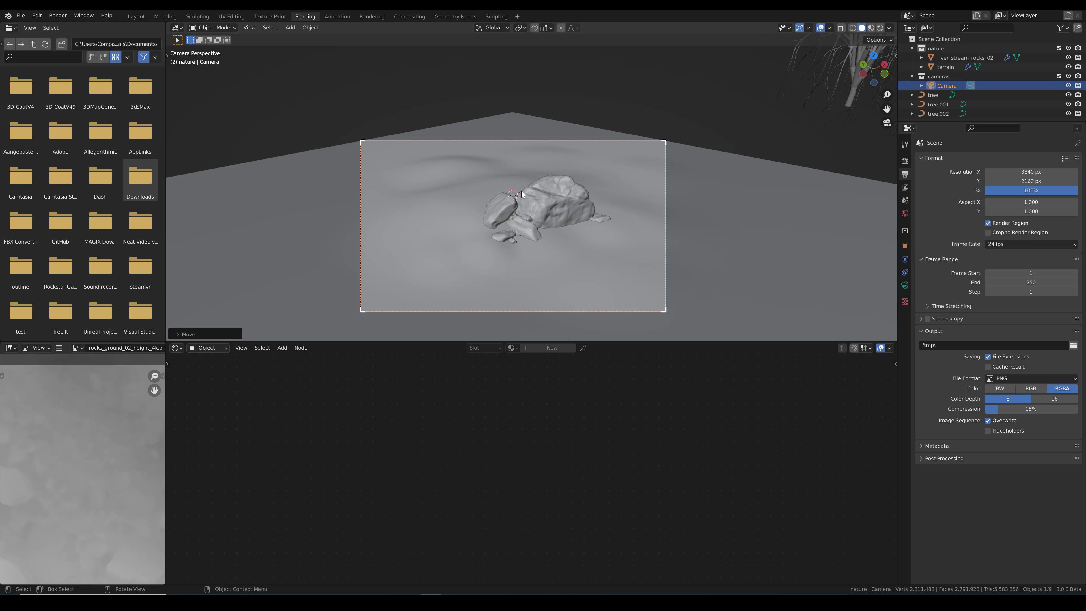
pyautogui.press('g')
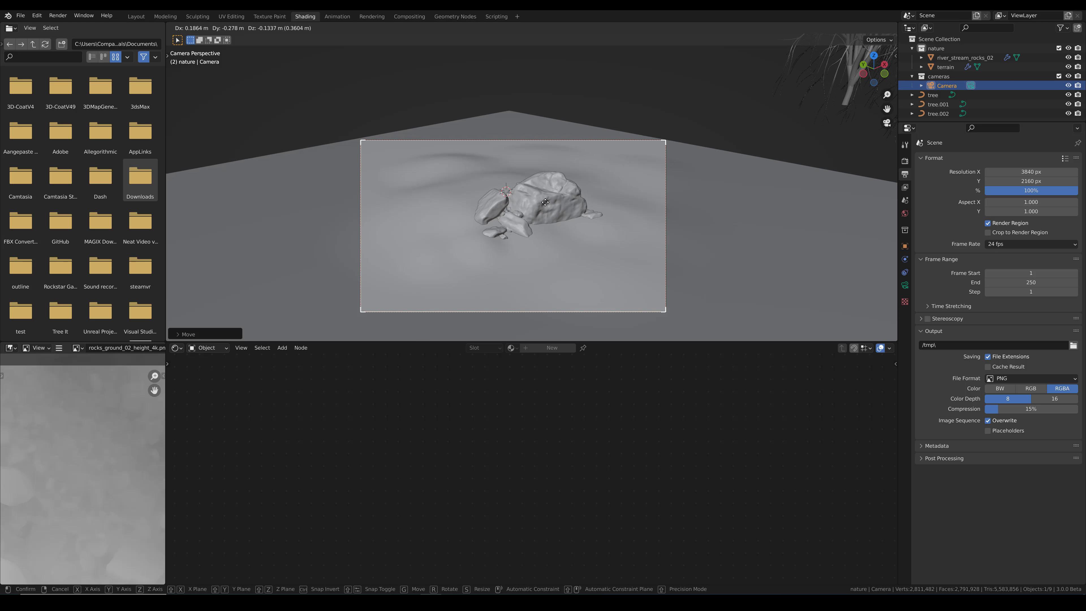
pyautogui.click(548, 203)
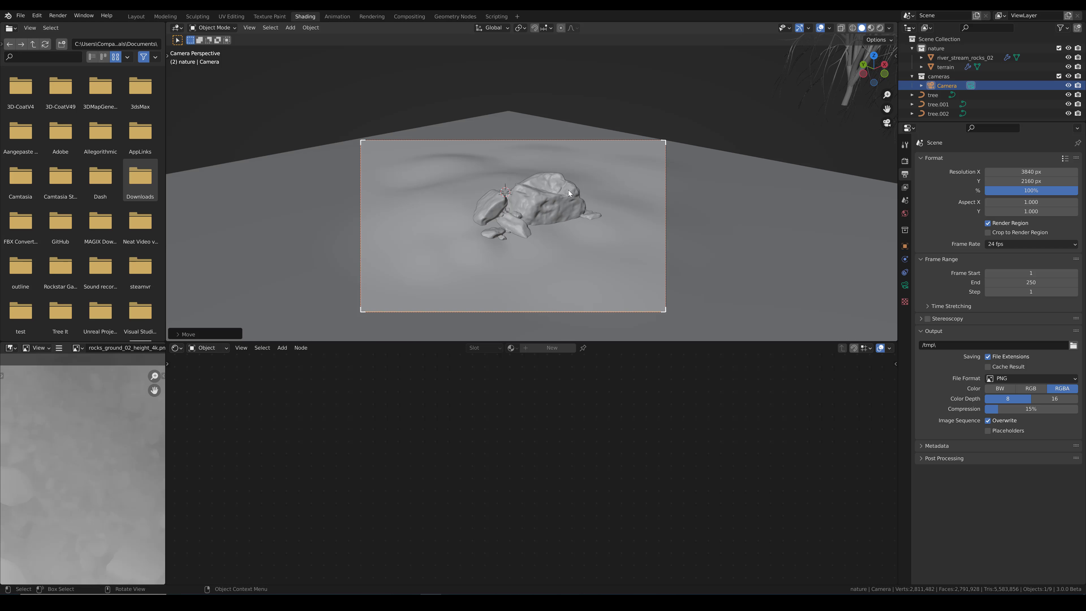
# Render the camera view, examine the rocks and surrounding ground up close, and close the render window
pyautogui.click(719, 236)
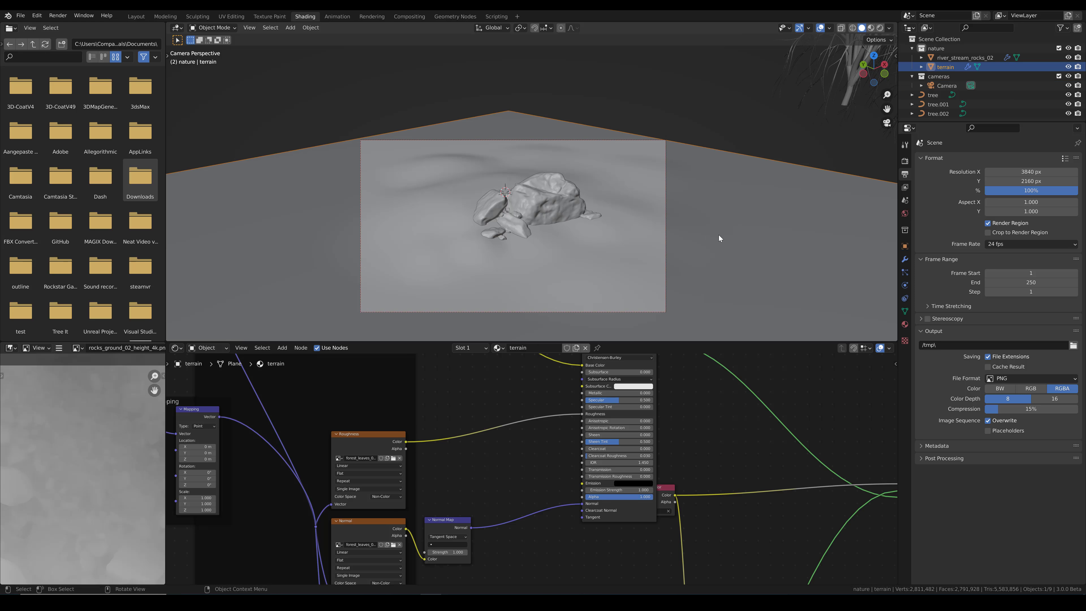
pyautogui.click(542, 214)
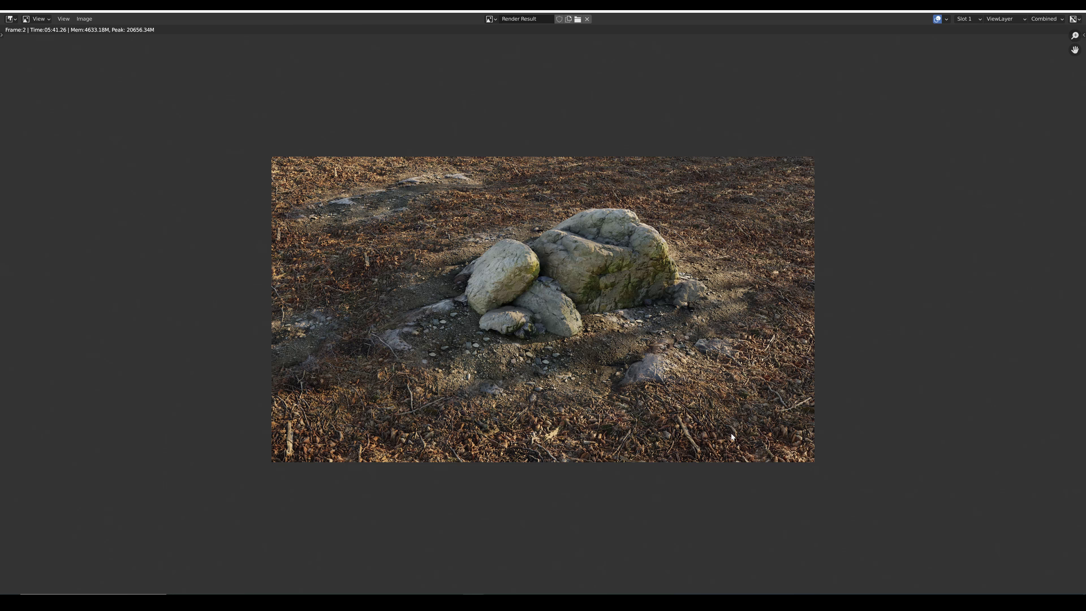
pyautogui.scroll(2, 732, 434)
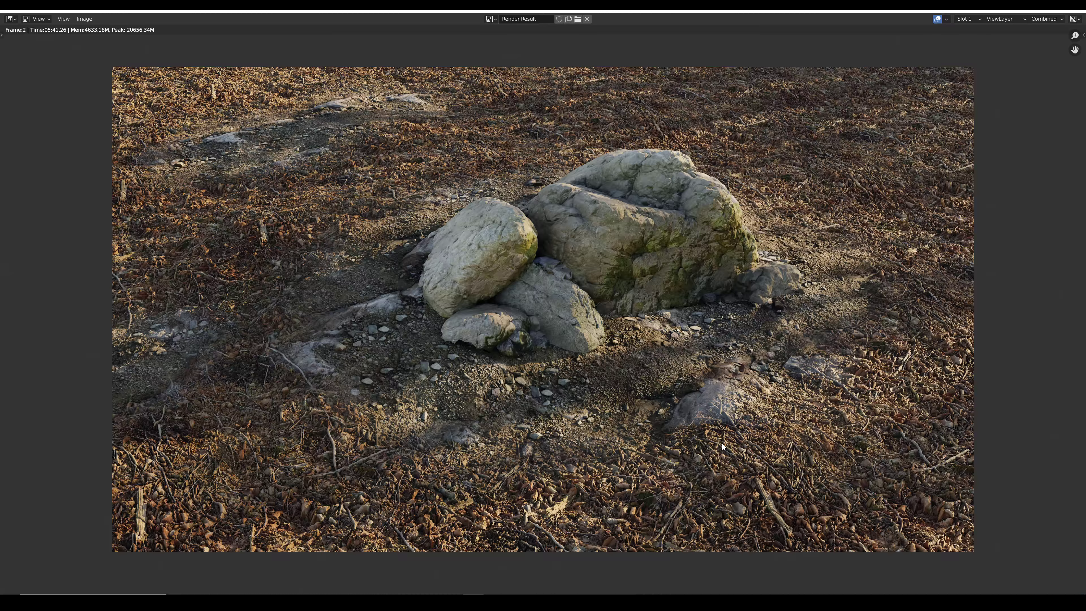
pyautogui.scroll(2, 488, 379)
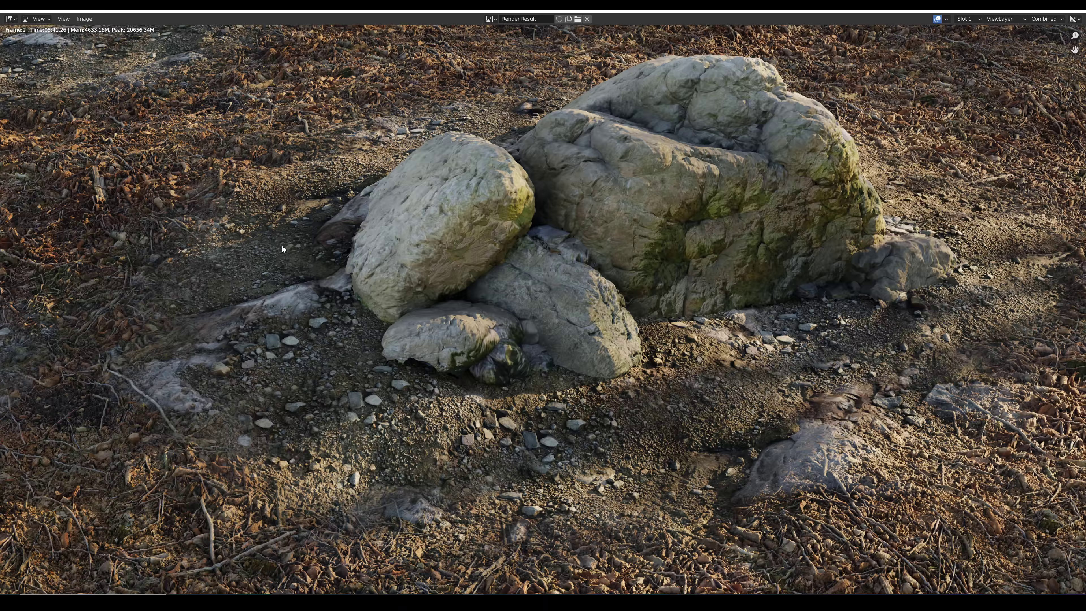
pyautogui.scroll(-2, 812, 221)
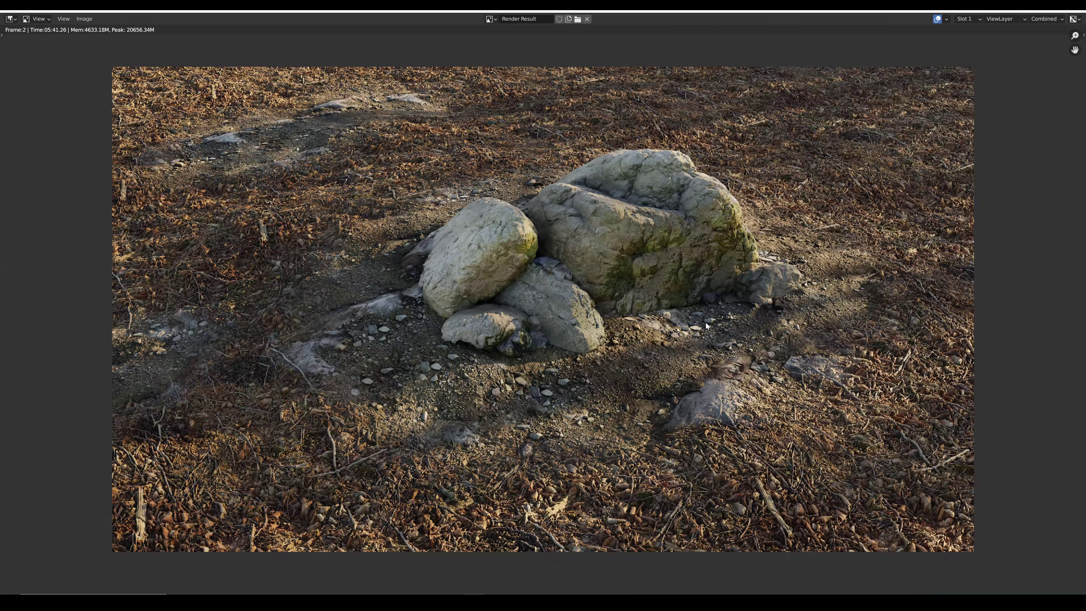
pyautogui.click(1078, 11)
# In the terrain's Edit Mode, raise the ground slightly beside the large boulder's right end with proportional editing
pyautogui.scroll(3, 533, 278)
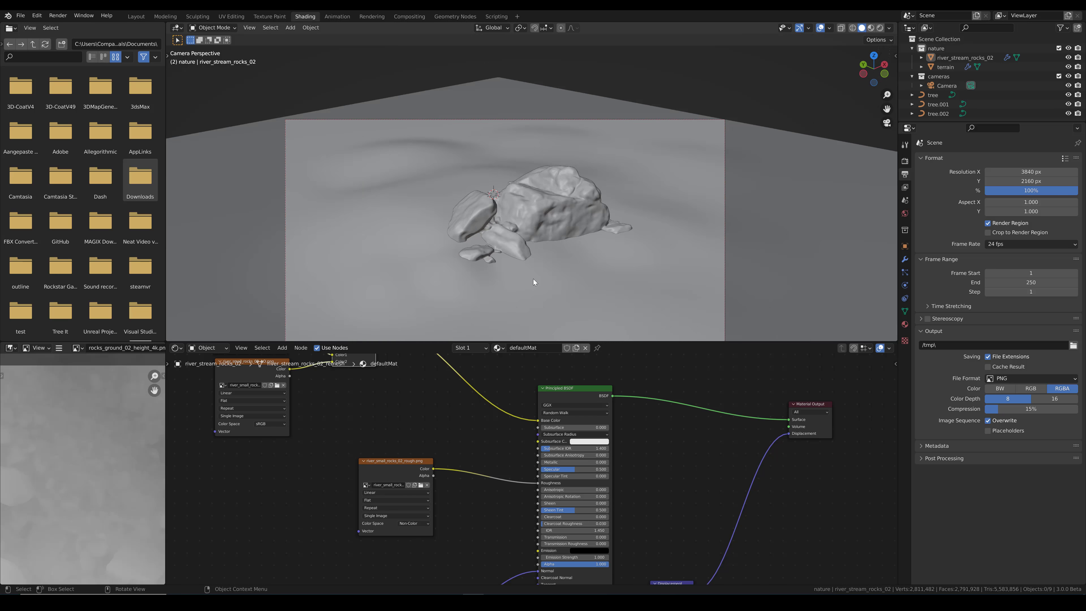
pyautogui.click(712, 255)
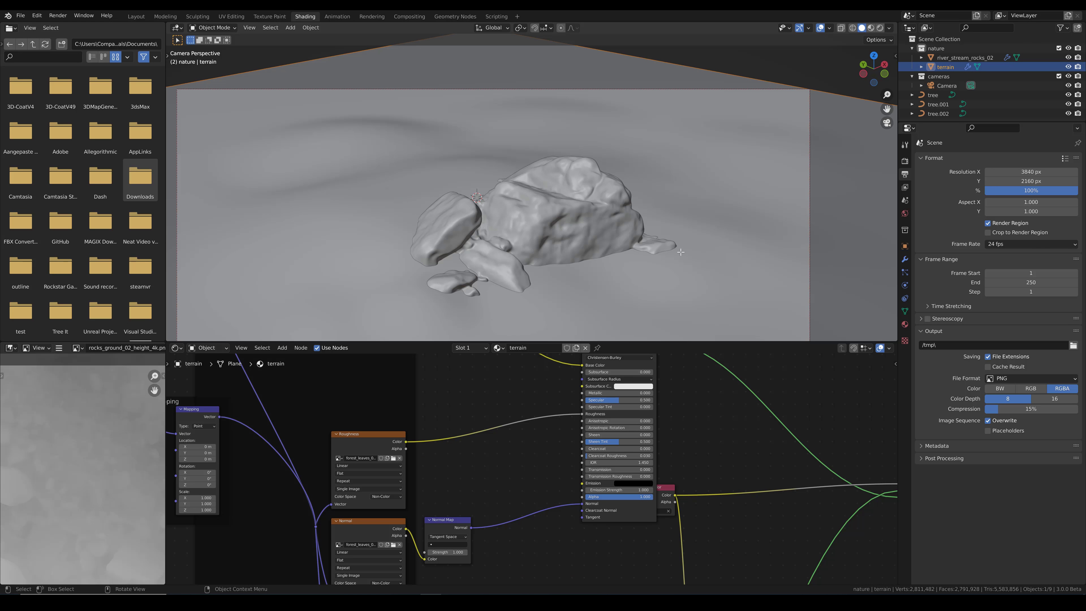
pyautogui.press('Tab')
pyautogui.press('g')
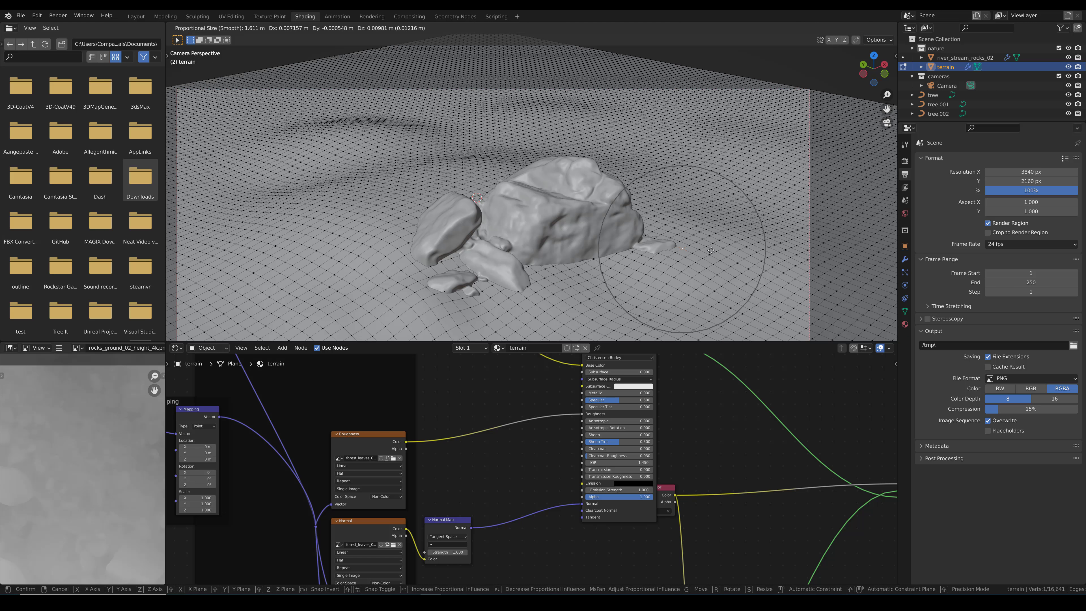
pyautogui.click(711, 250)
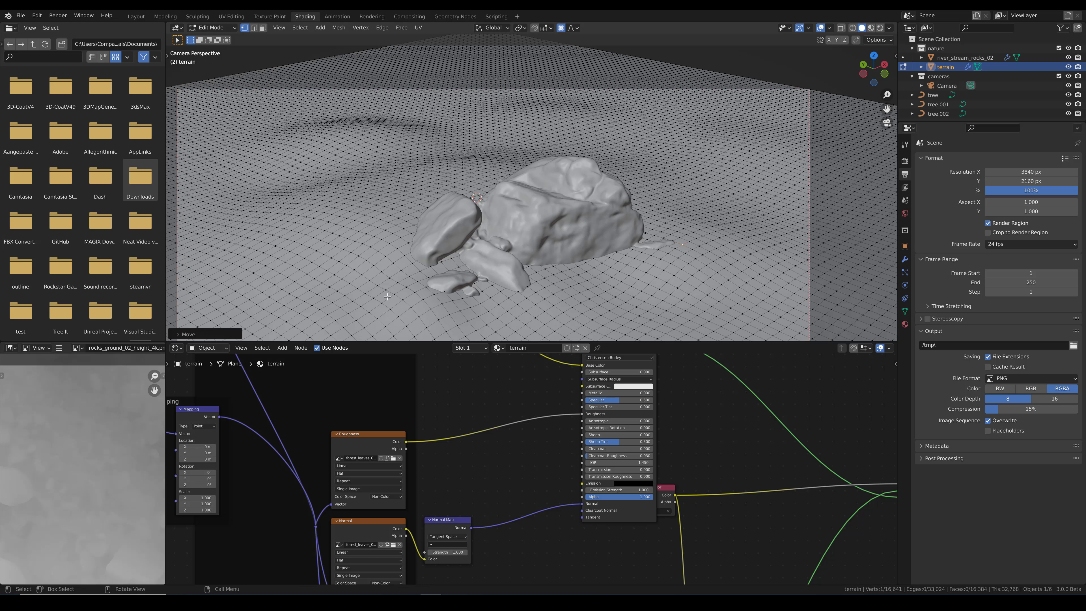
# Move terrain vertices in front of, beside and left of the rocks slightly with proportional editing to refine the surrounding ground height
pyautogui.click(428, 293)
pyautogui.press('g')
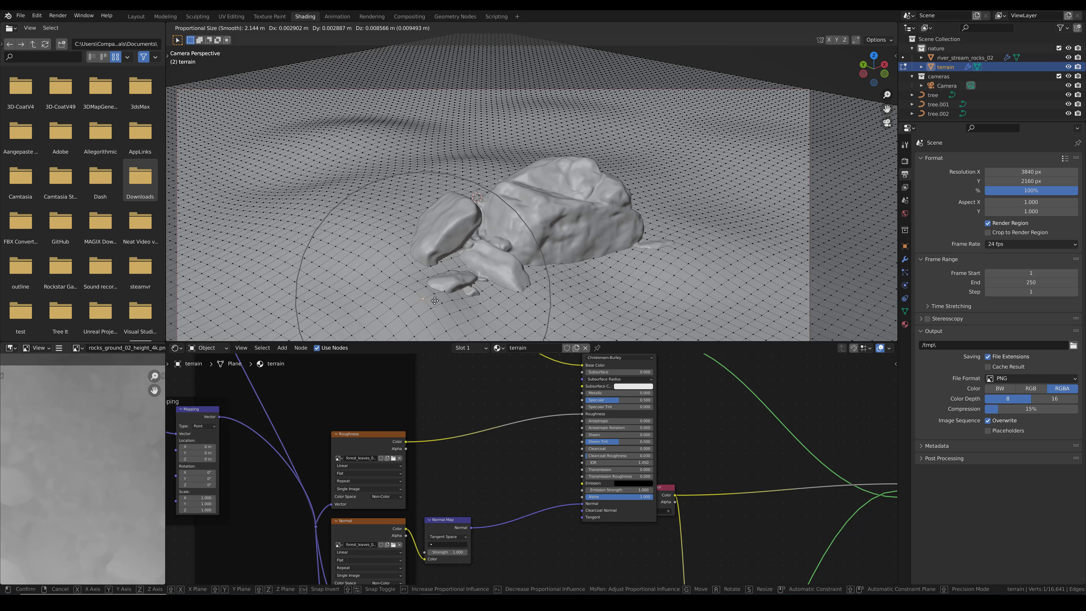
pyautogui.click(435, 298)
pyautogui.click(555, 295)
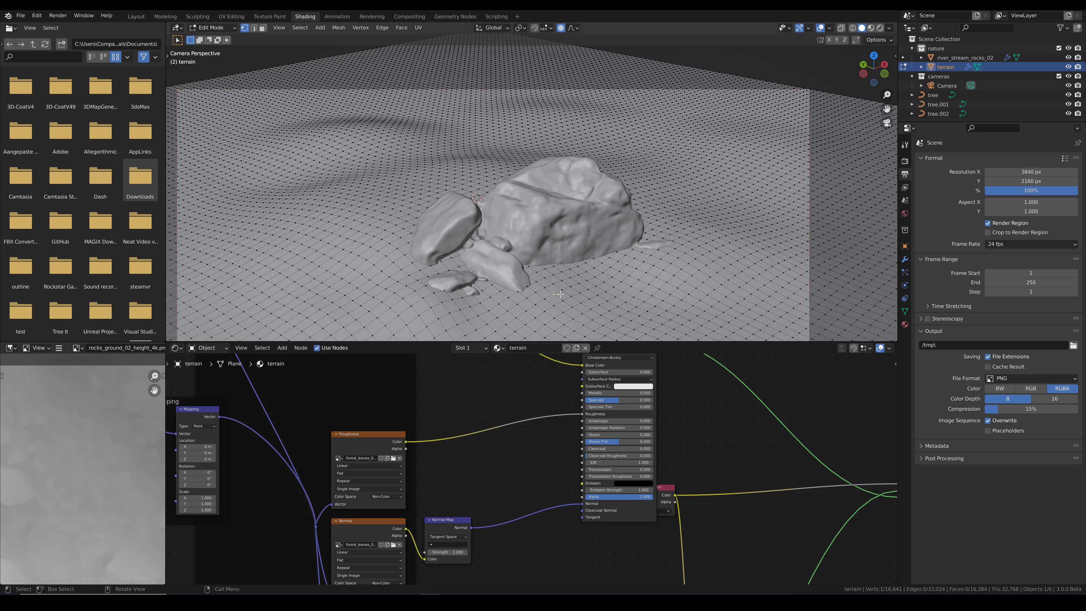
pyautogui.press('g')
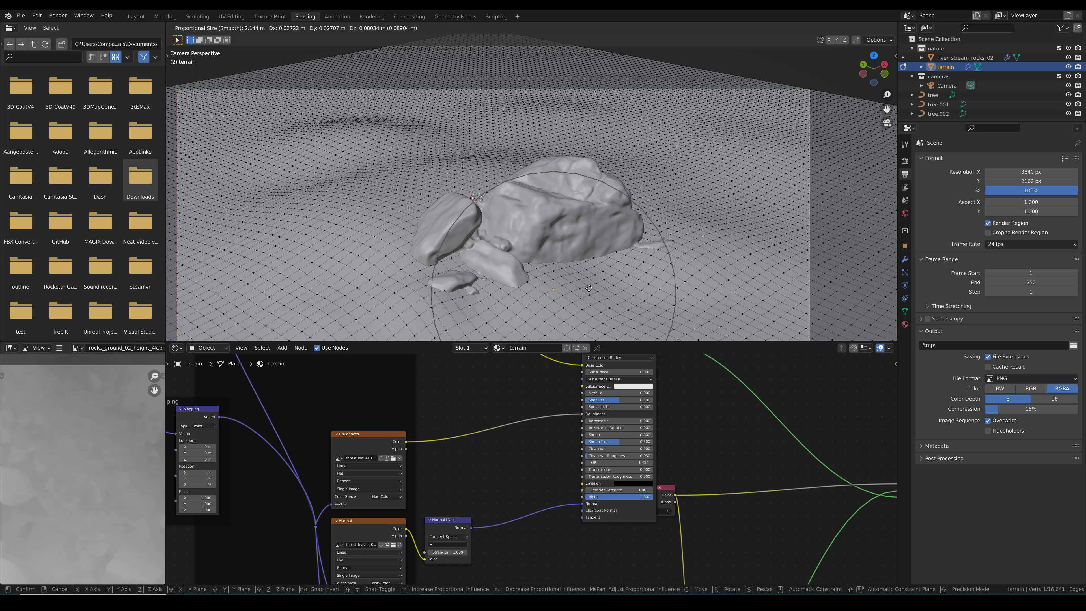
pyautogui.click(589, 288)
pyautogui.click(386, 231)
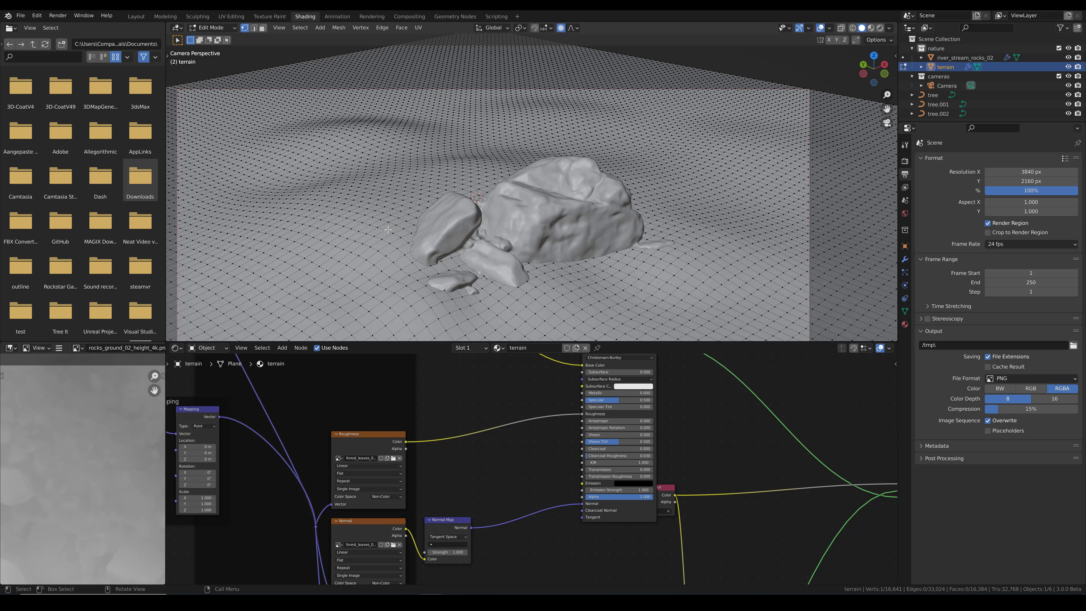
pyautogui.press('g')
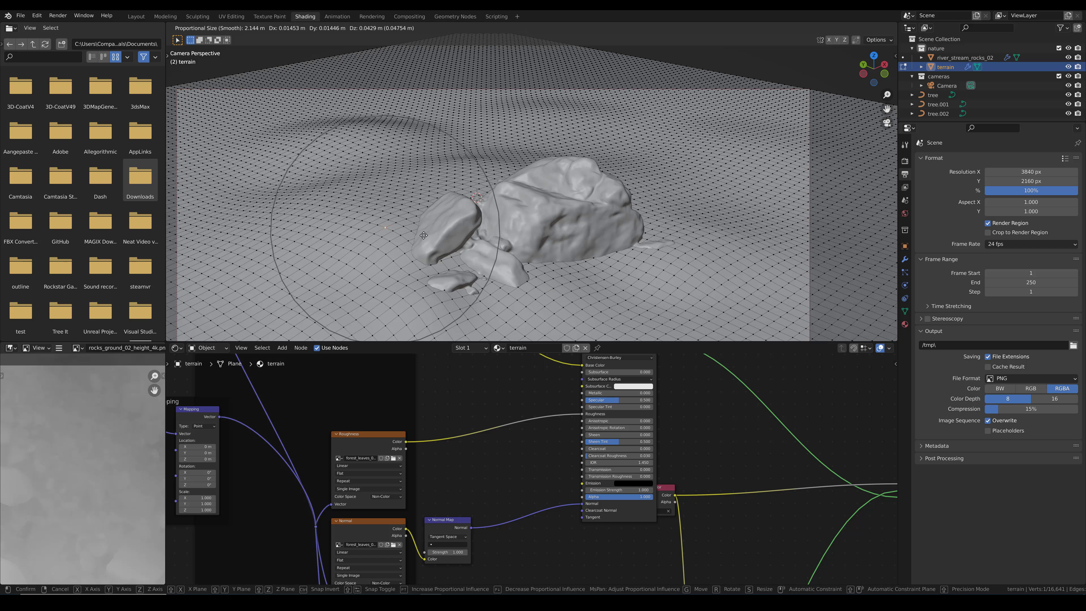
pyautogui.click(444, 261)
# In the terrain's forest-leaves shader, connect the white Mix to Base Color and the black Mix to Subsurface Color, and edit the Subsurface value
pyautogui.scroll(-5, 524, 423)
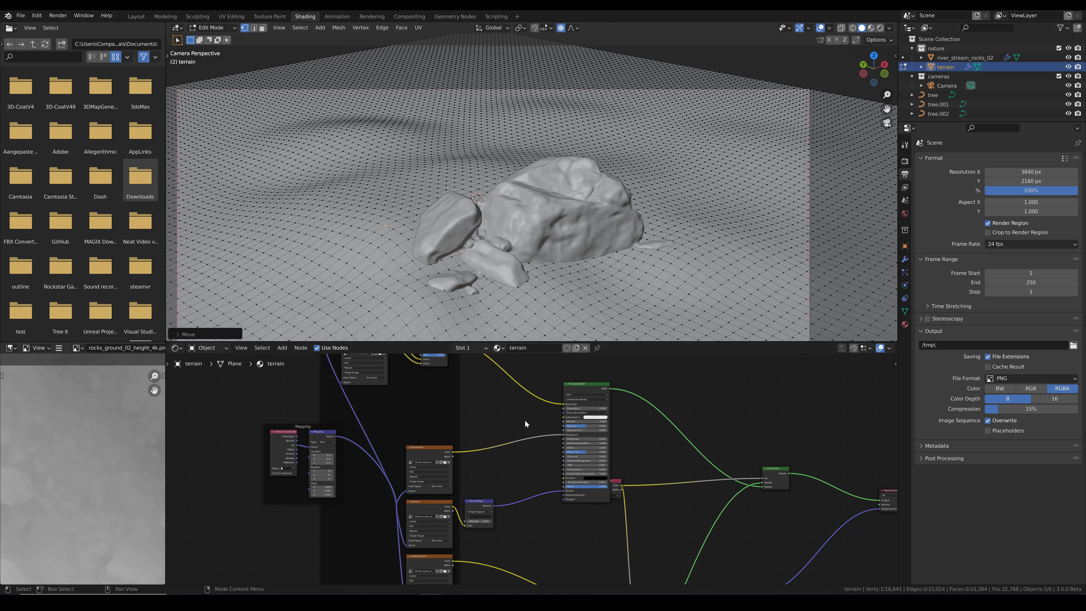
pyautogui.scroll(4, 557, 417)
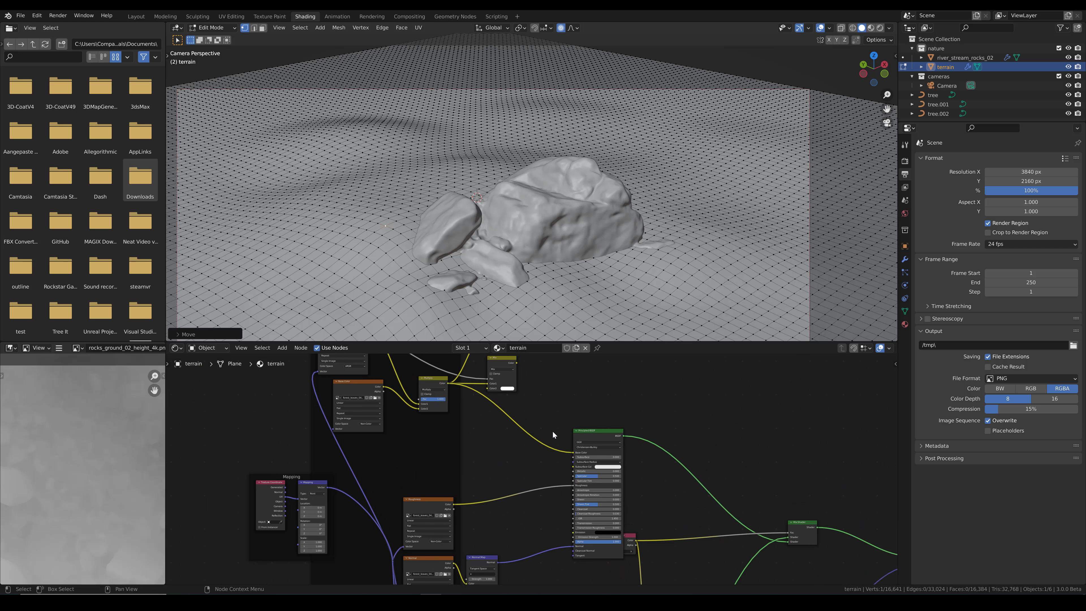
pyautogui.scroll(1, 511, 463)
pyautogui.moveTo(511, 463); pyautogui.dragTo(511, 436, button='middle')
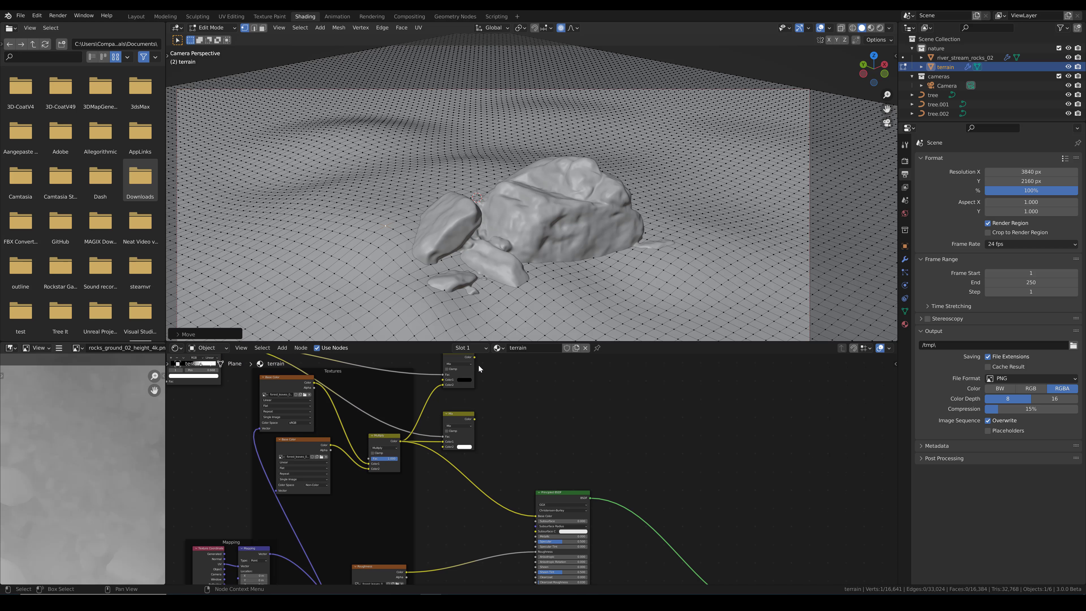
pyautogui.moveTo(474, 357); pyautogui.dragTo(536, 531)
pyautogui.moveTo(474, 419); pyautogui.dragTo(535, 516)
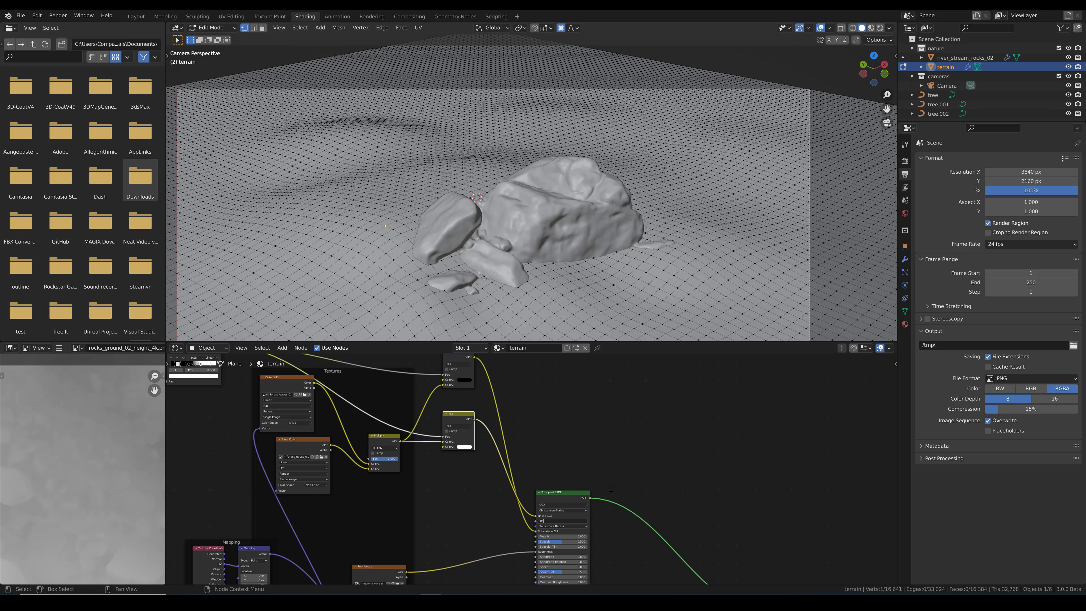
pyautogui.press('Return')
# In the terrain's rocks-ground shader, link the white Mix to Base Color and the black Mix to Subsurface Color, and edit the Subsurface value
pyautogui.scroll(-6, 665, 460)
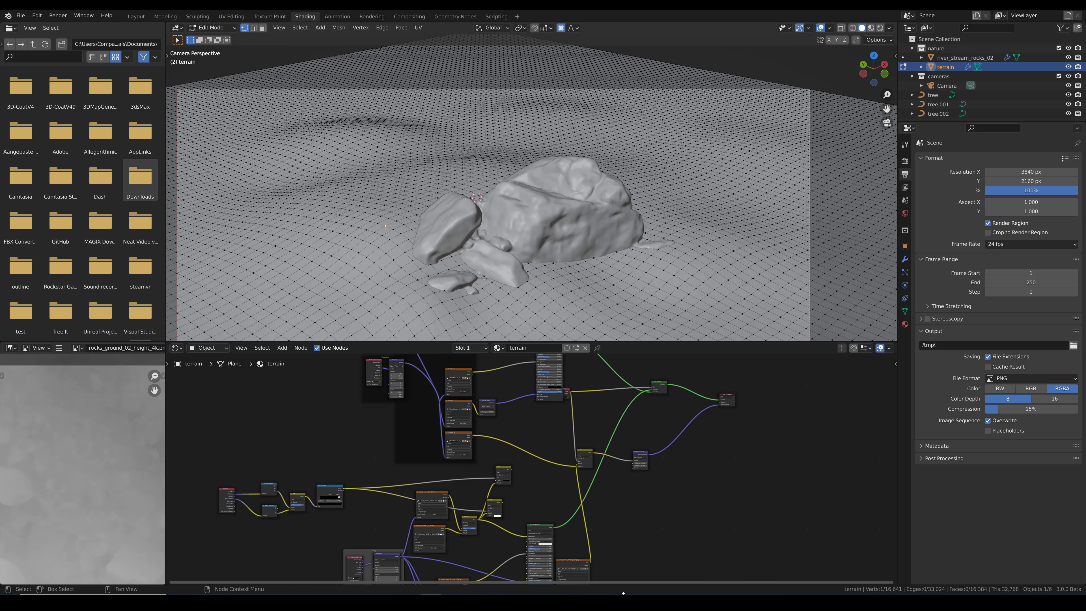
pyautogui.scroll(5, 577, 550)
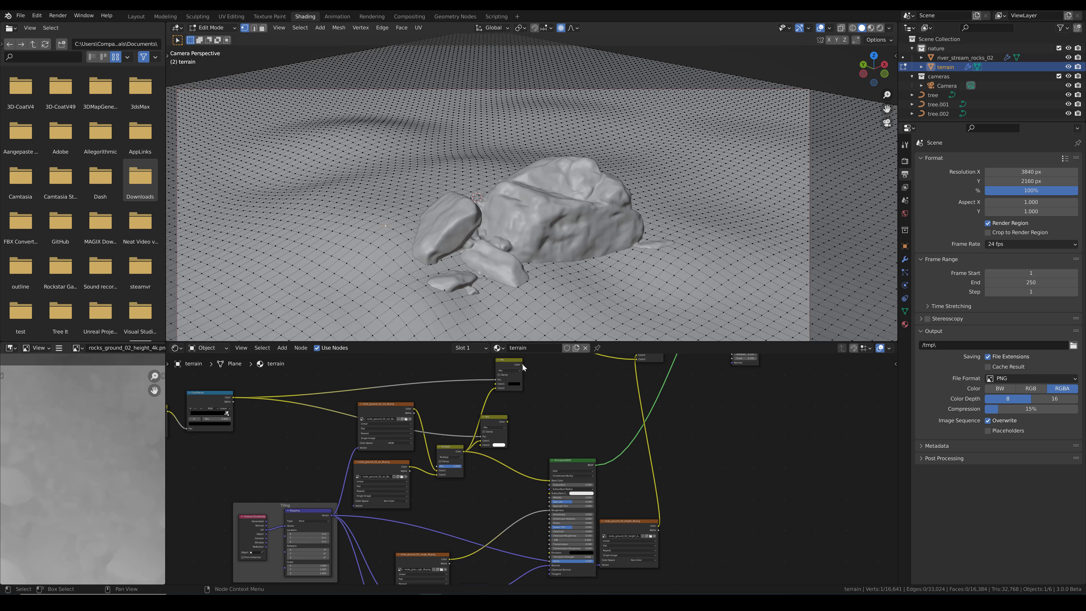
pyautogui.scroll(3, 522, 365)
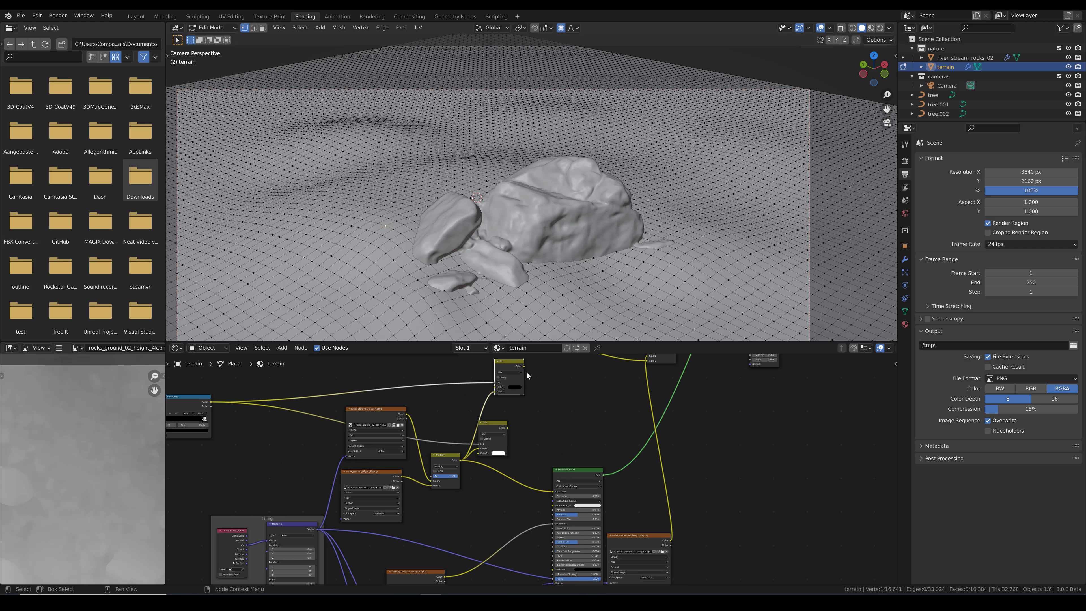
pyautogui.moveTo(525, 367); pyautogui.dragTo(554, 505)
pyautogui.moveTo(506, 428); pyautogui.dragTo(553, 491)
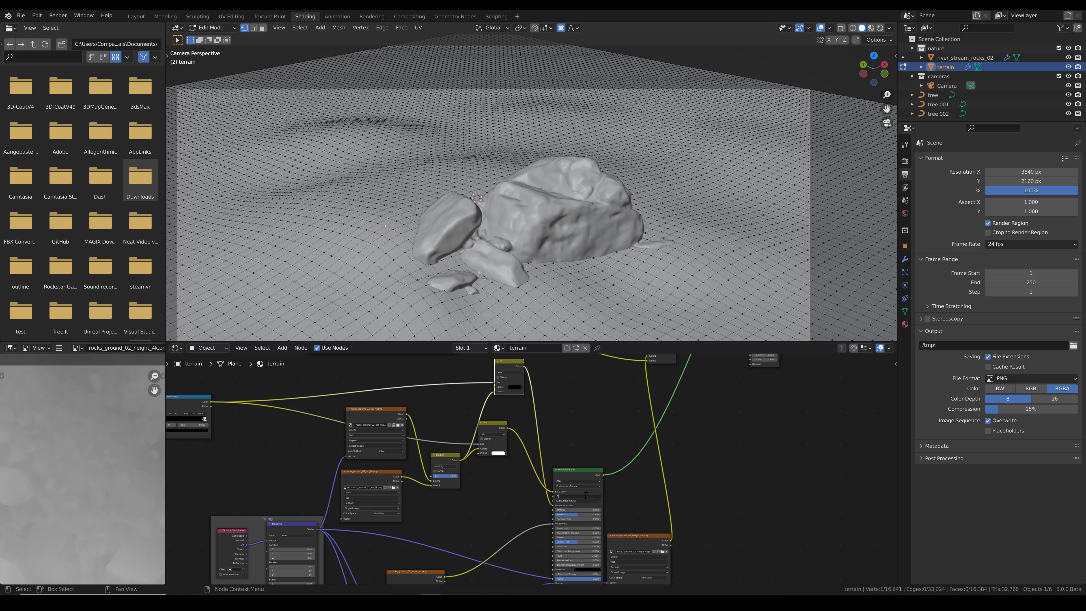
pyautogui.press('Return')
# In the rocks' defaultMat material, link the white Mix to Base Color and the black Mix to Subsurface IOR, and edit the Subsurface value
pyautogui.press('Tab')
pyautogui.click(560, 234)
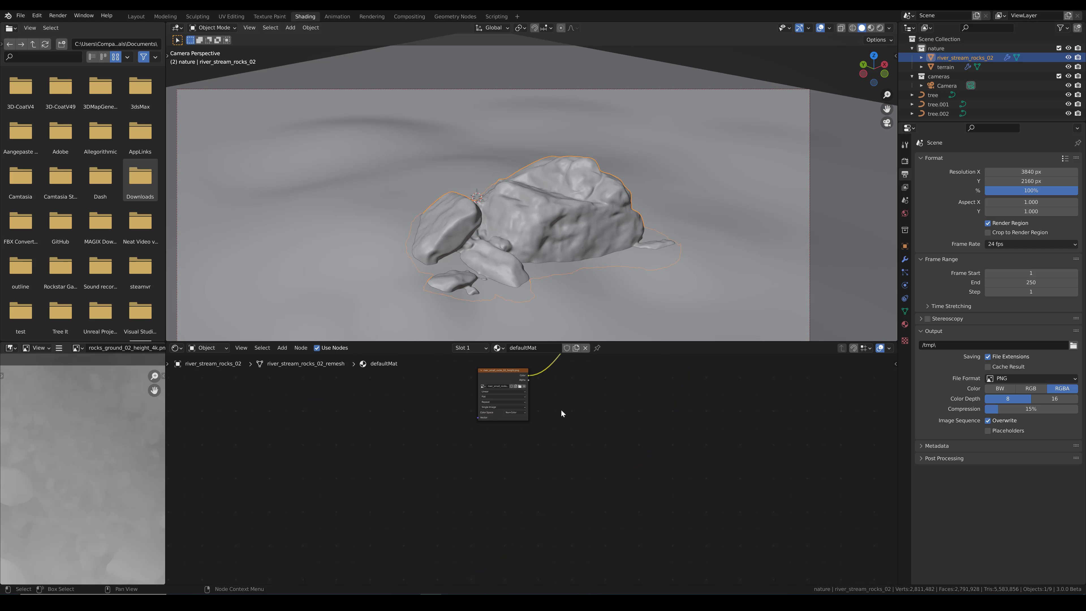
pyautogui.moveTo(561, 411); pyautogui.dragTo(544, 584, button='middle')
pyautogui.moveTo(577, 412); pyautogui.dragTo(599, 452, button='middle')
pyautogui.scroll(1, 598, 452)
pyautogui.moveTo(493, 448); pyautogui.dragTo(505, 534, button='middle')
pyautogui.moveTo(525, 362); pyautogui.dragTo(550, 528)
pyautogui.moveTo(524, 415); pyautogui.dragTo(551, 506)
pyautogui.click(583, 514)
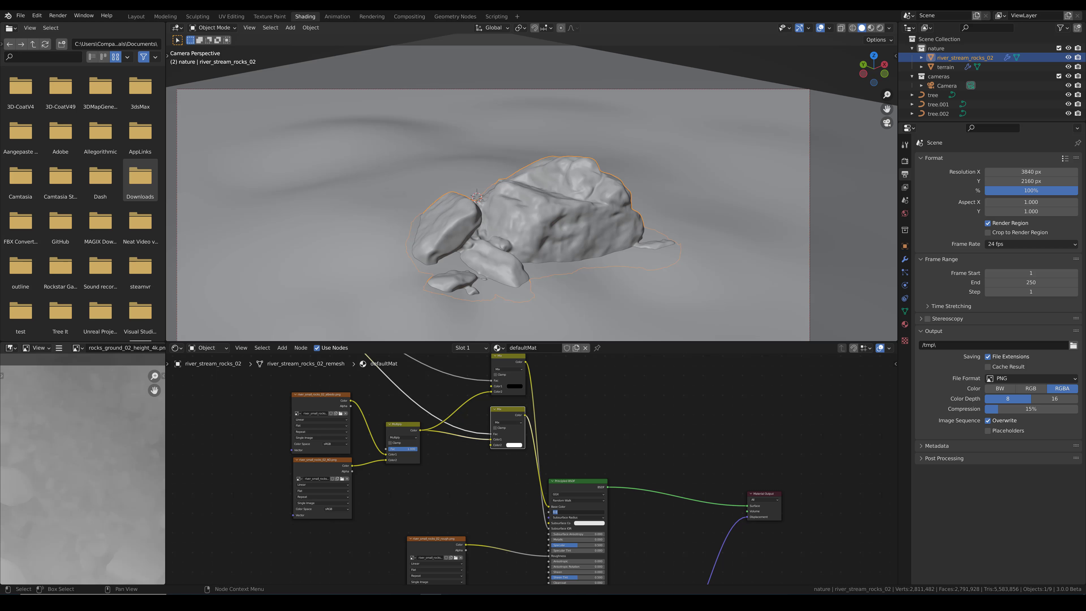
pyautogui.press('Return')
# Render the camera view, examine the snow on the rocks and ground, and close the render window
pyautogui.scroll(-2, 575, 272)
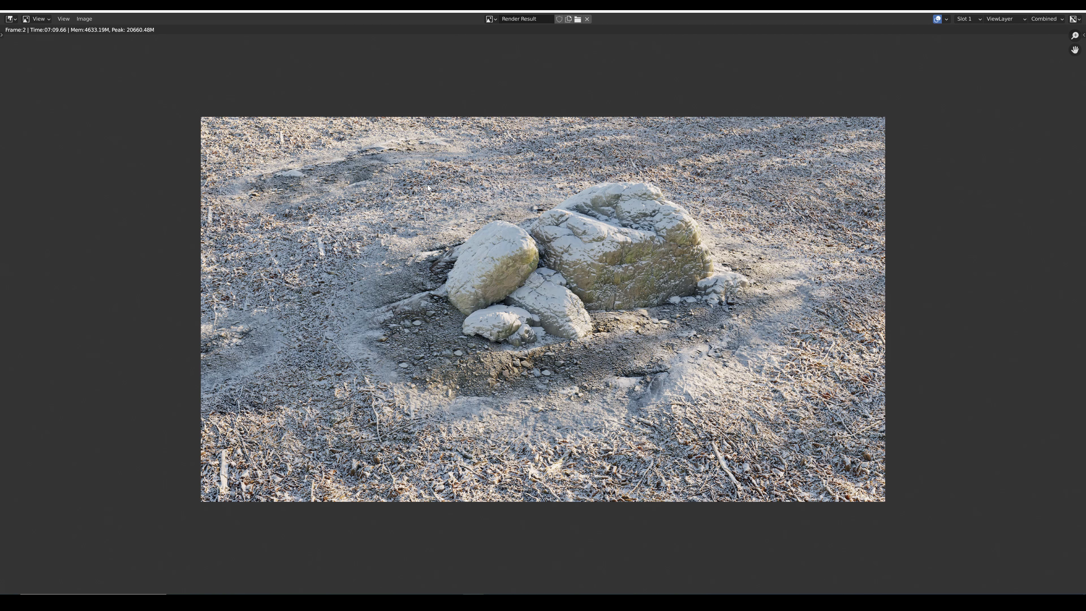
pyautogui.scroll(1, 578, 239)
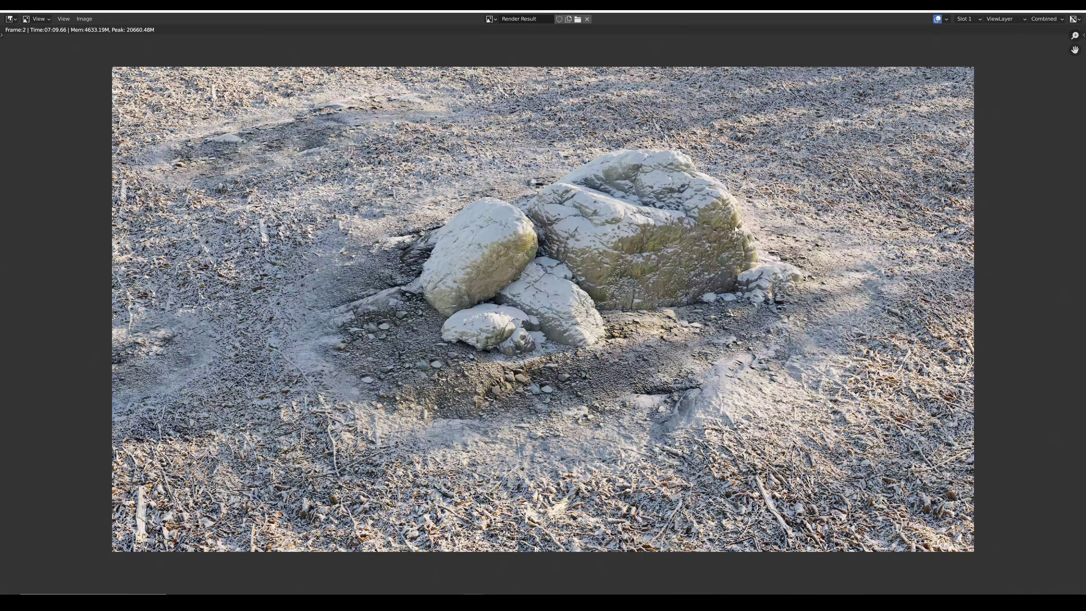
pyautogui.press('Escape')
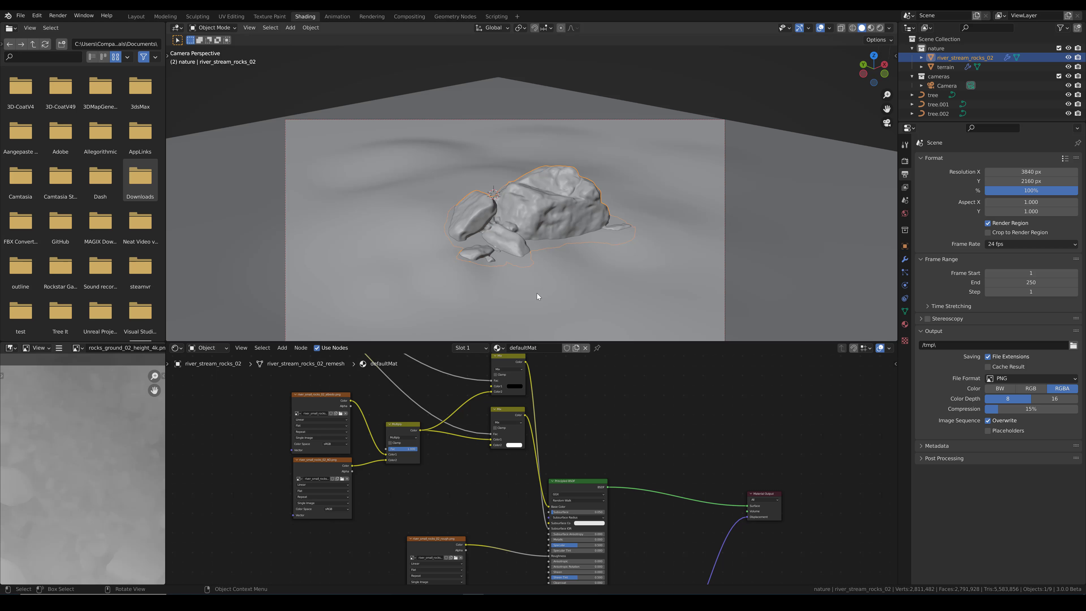
# Select the terrain, examine its painted mask from above in Vertex Paint mode, and return to Object Mode
pyautogui.scroll(-1, 563, 325)
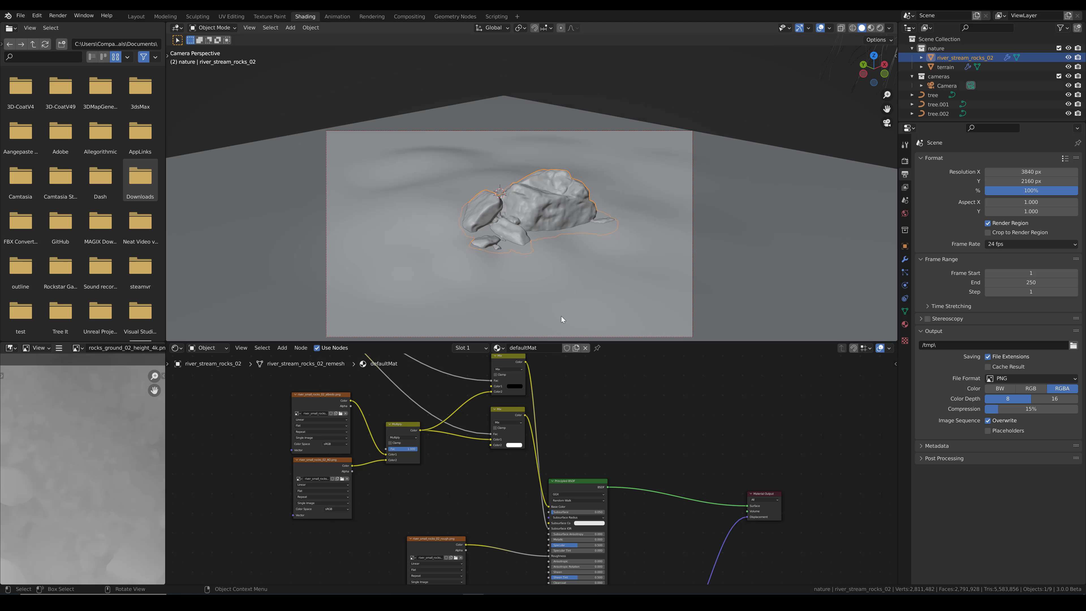
pyautogui.click(609, 252)
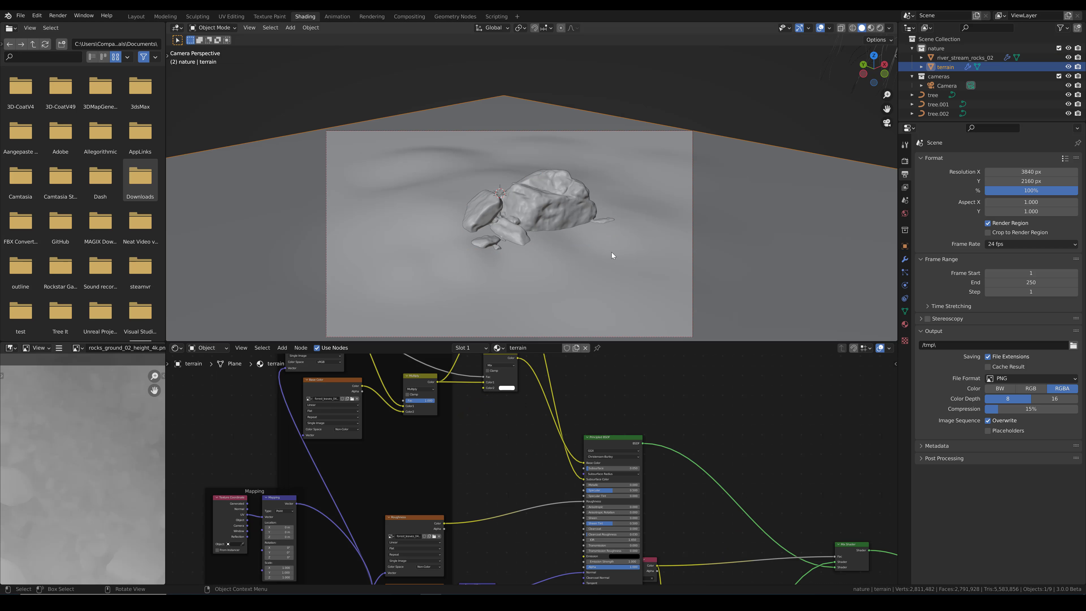
pyautogui.press('KP_7')
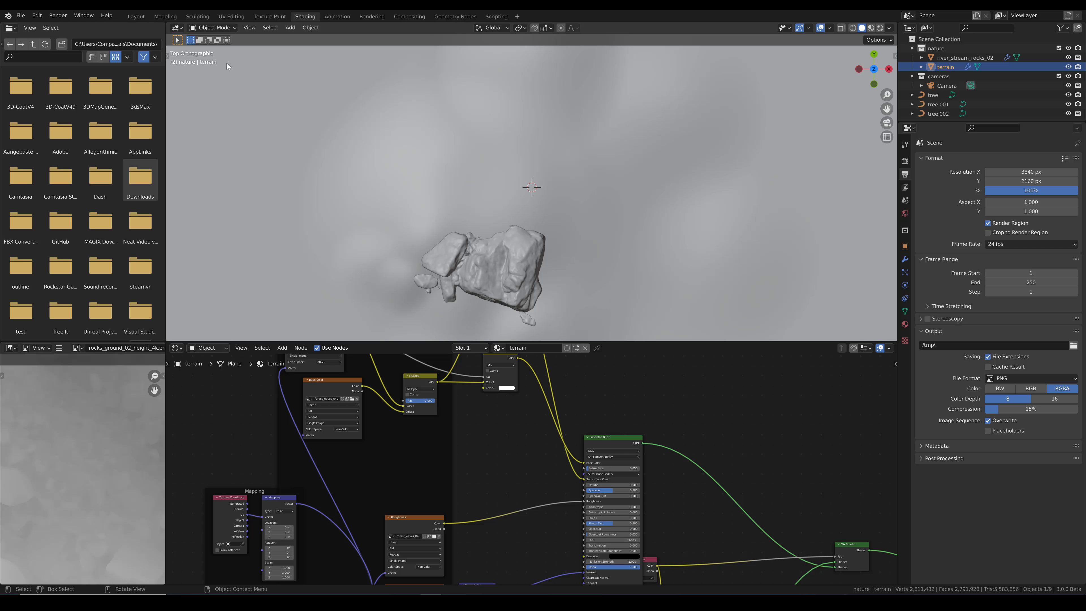
pyautogui.click(213, 28)
pyautogui.click(212, 28)
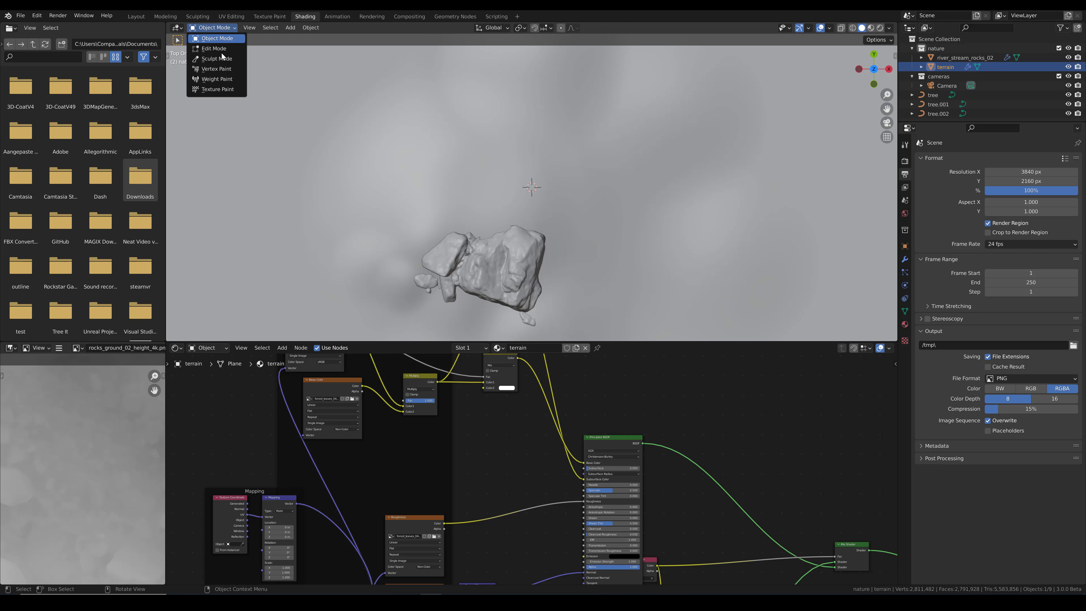
pyautogui.click(216, 69)
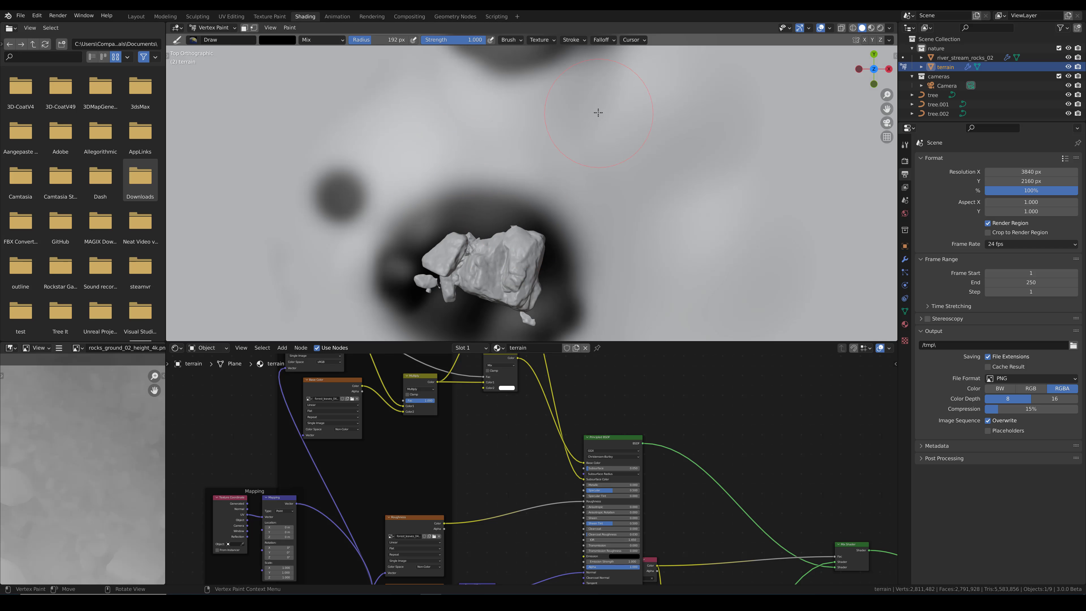
pyautogui.scroll(-2, 595, 110)
pyautogui.click(218, 29)
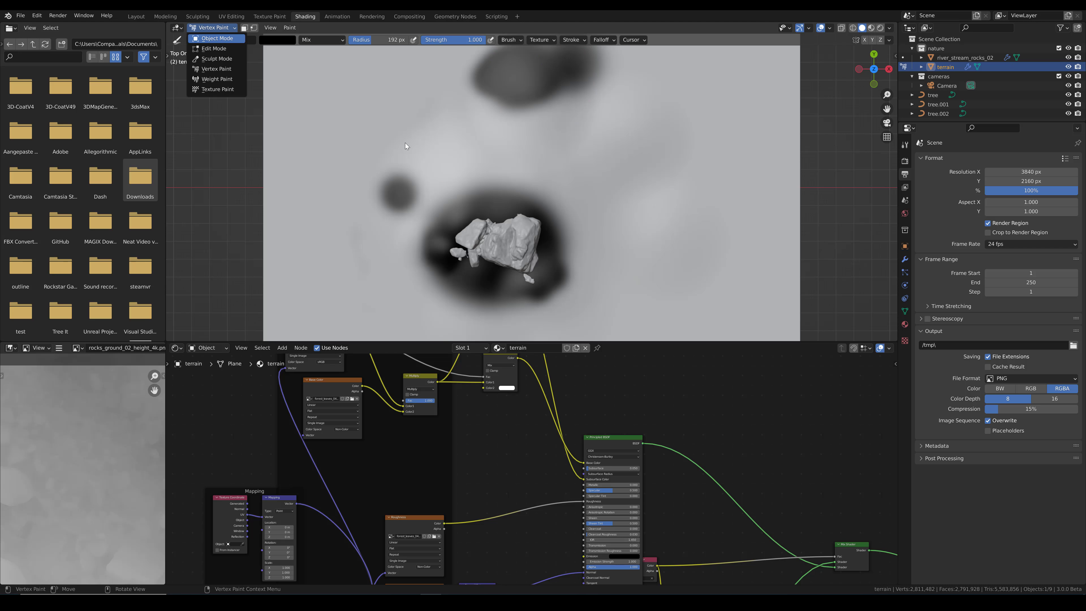
# Duplicate the river rocks, place the copy on the terrain behind the originals, and rotate it to face another way
pyautogui.click(515, 233)
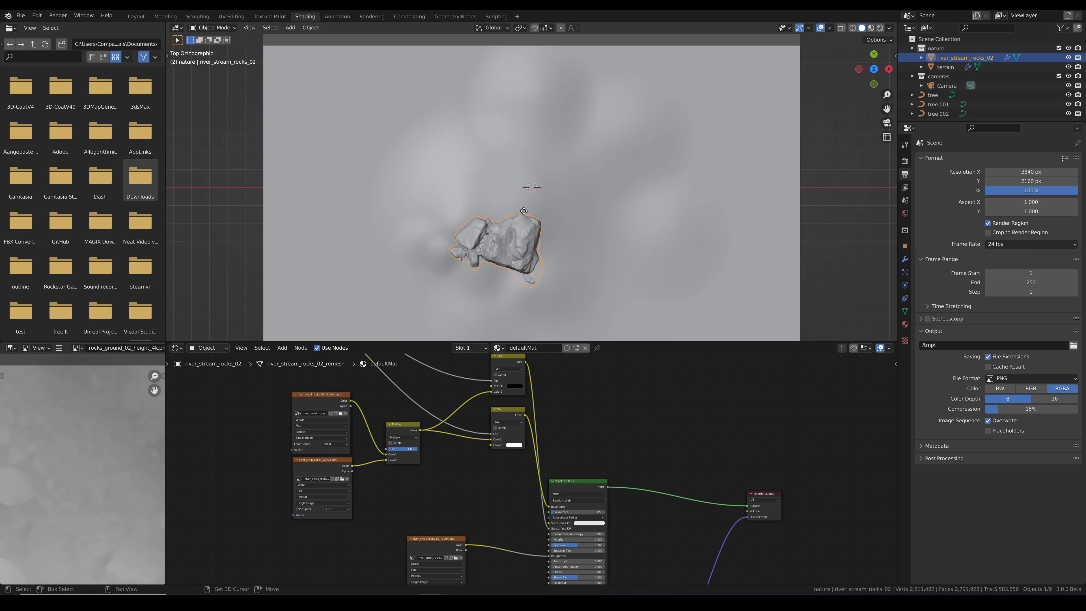
pyautogui.hotkey('shift', 'd')
pyautogui.click(530, 87)
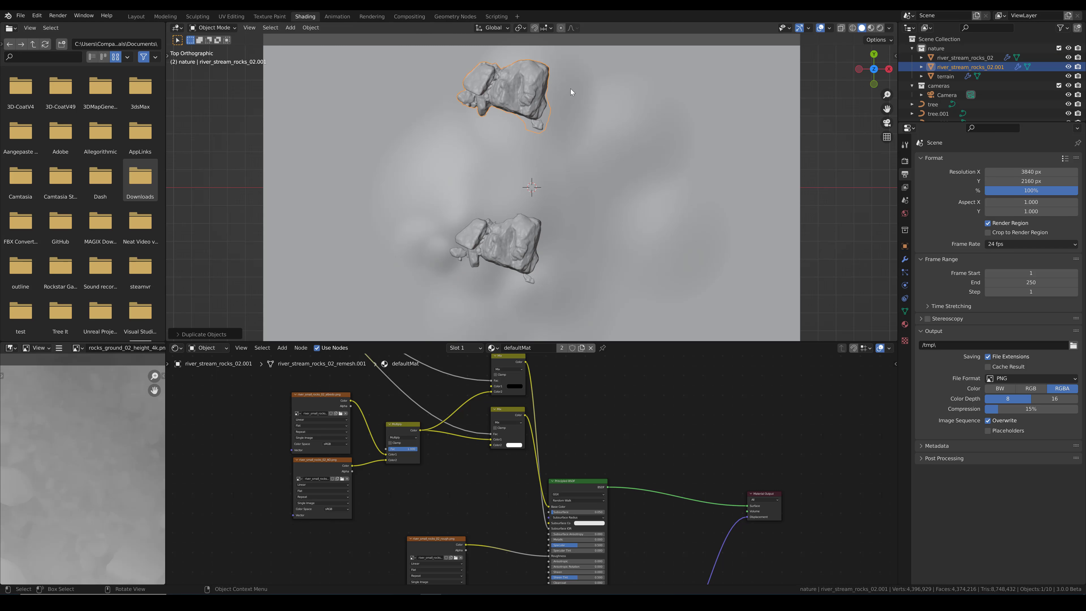
pyautogui.press('r')
pyautogui.click(531, 167)
pyautogui.press('r')
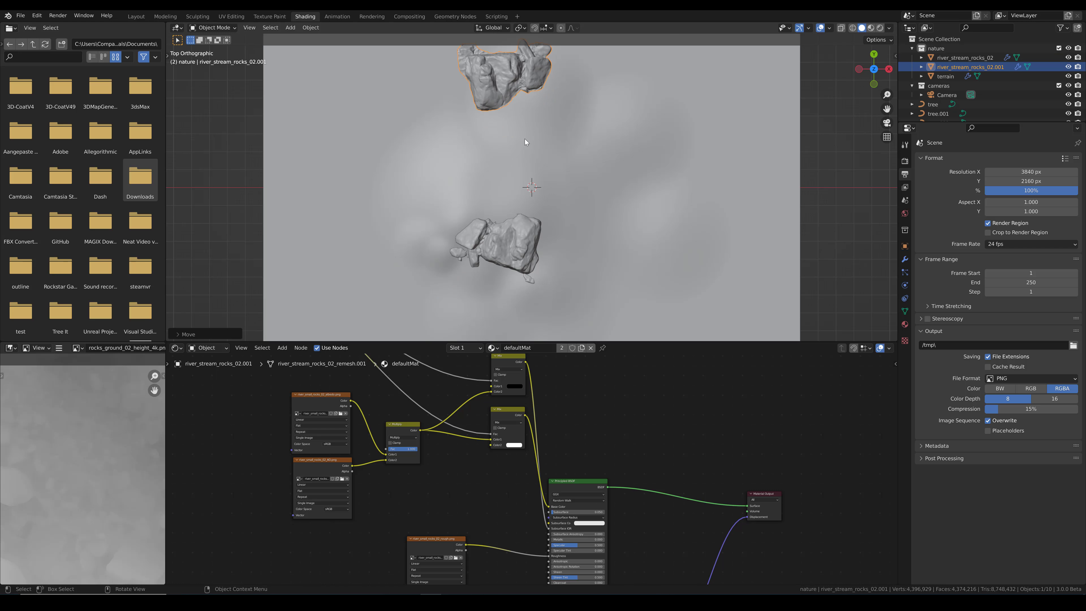
pyautogui.click(569, 160)
# In the camera view, lower the duplicated background rocks until they are partly buried in the terrain
pyautogui.press('KP_0')
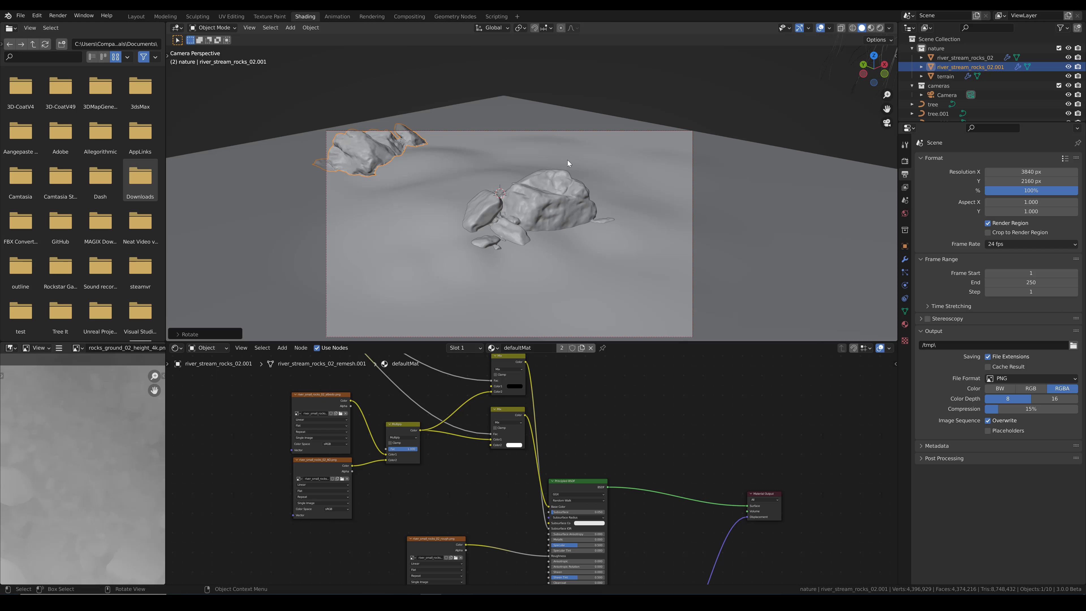
pyautogui.press('g')
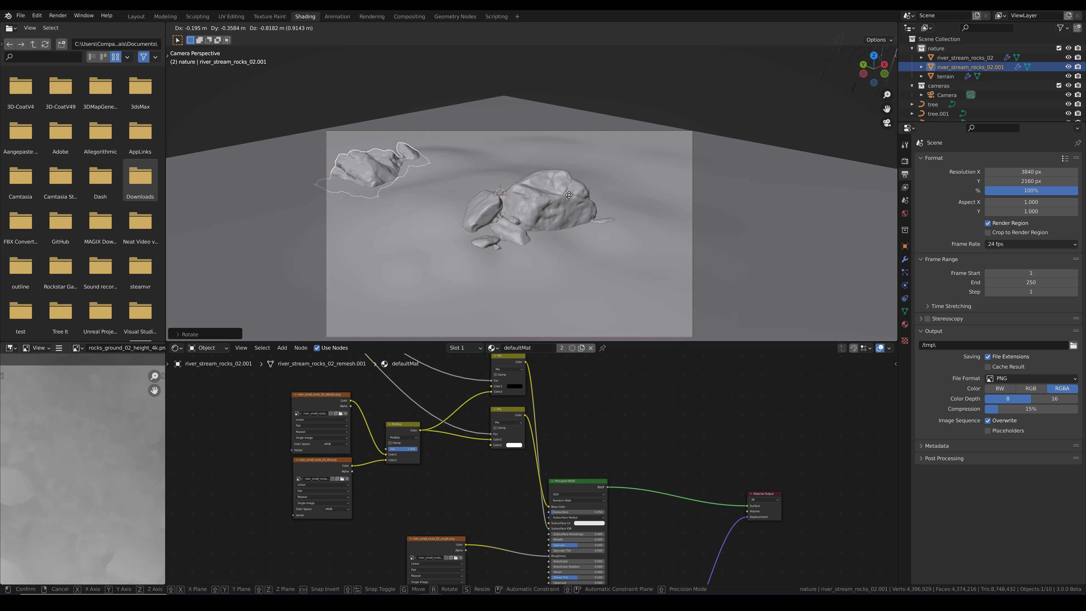
pyautogui.click(570, 200)
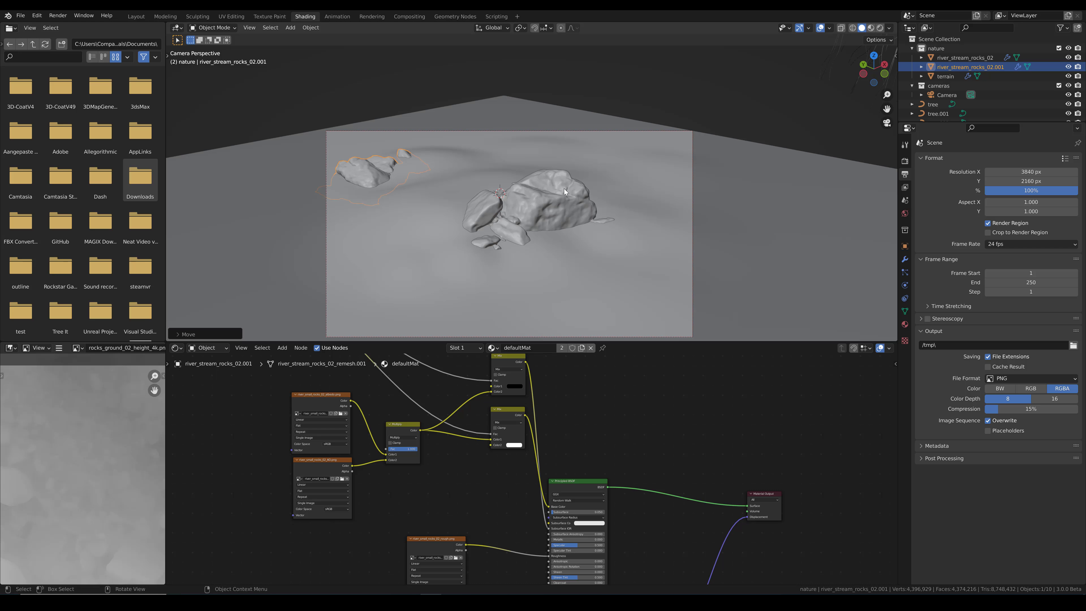
# From the top view, duplicate the background rocks to the terrain's edge near the camera and rotate the new copy
pyautogui.press('KP_7')
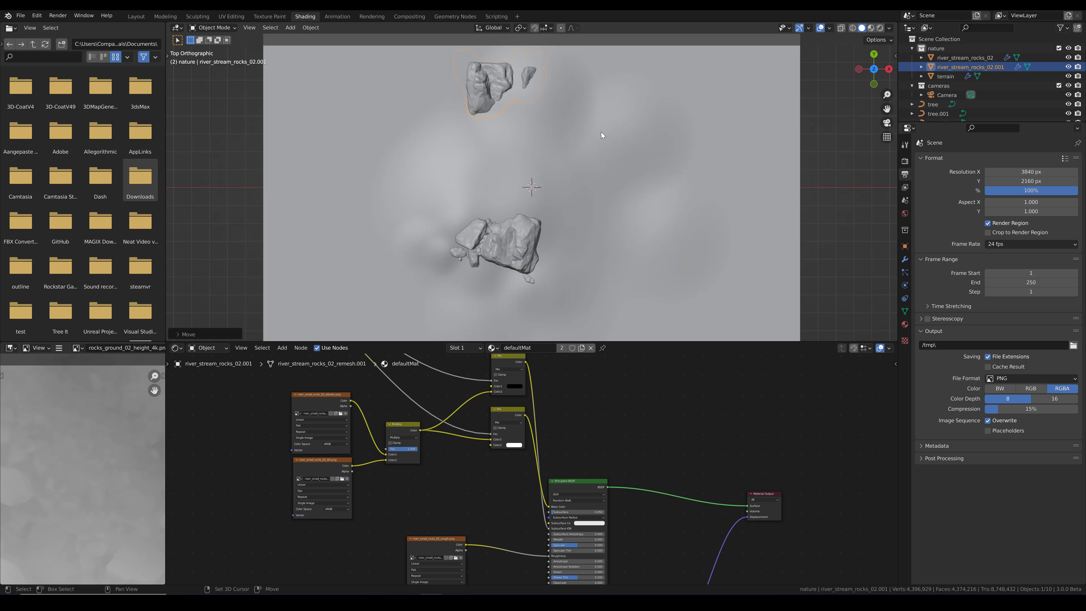
pyautogui.scroll(-4, 601, 132)
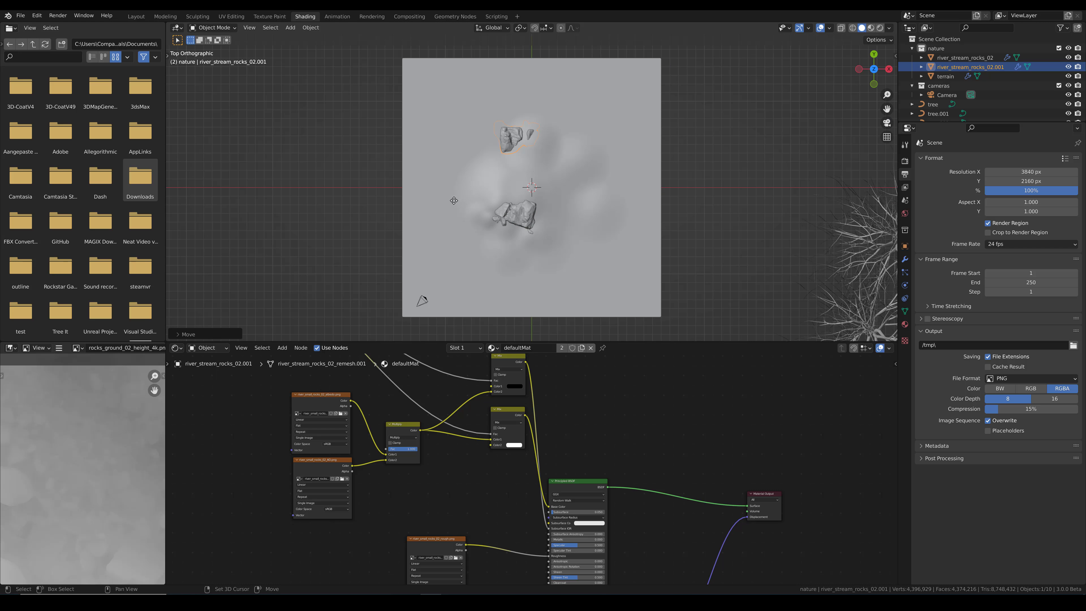
pyautogui.hotkey('shift', 'd')
pyautogui.click(385, 248)
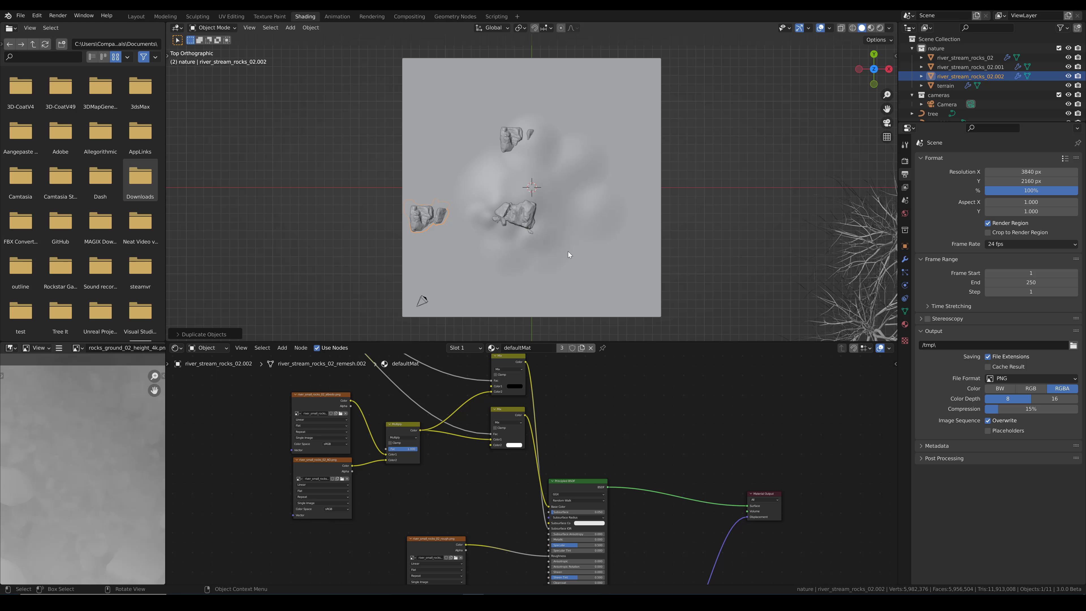
pyautogui.click(397, 216)
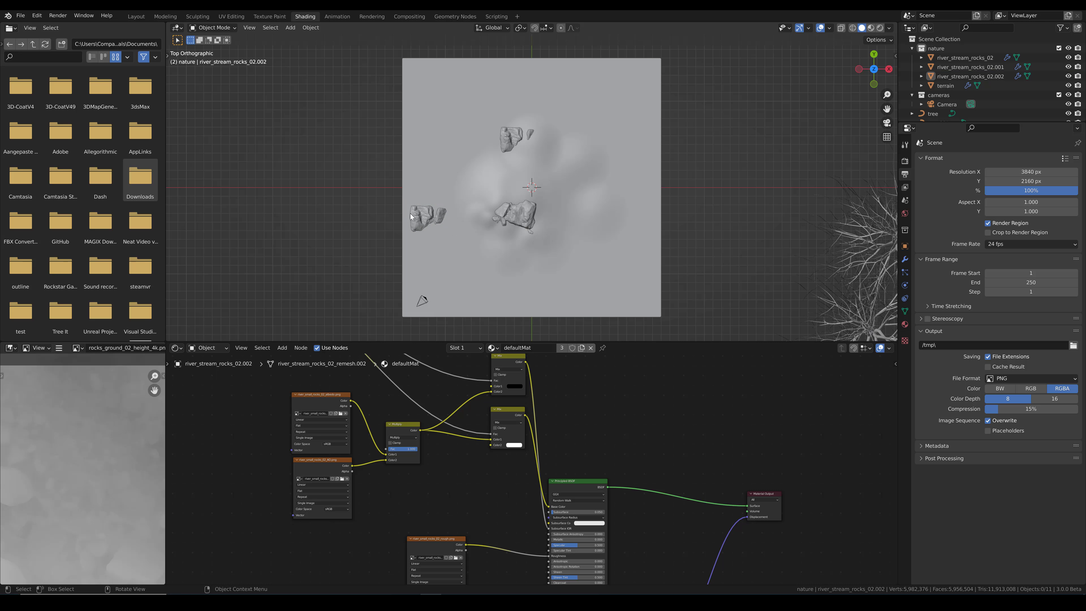
pyautogui.click(439, 217)
pyautogui.press('r')
pyautogui.click(457, 244)
pyautogui.moveTo(457, 244); pyautogui.dragTo(466, 229, button='middle')
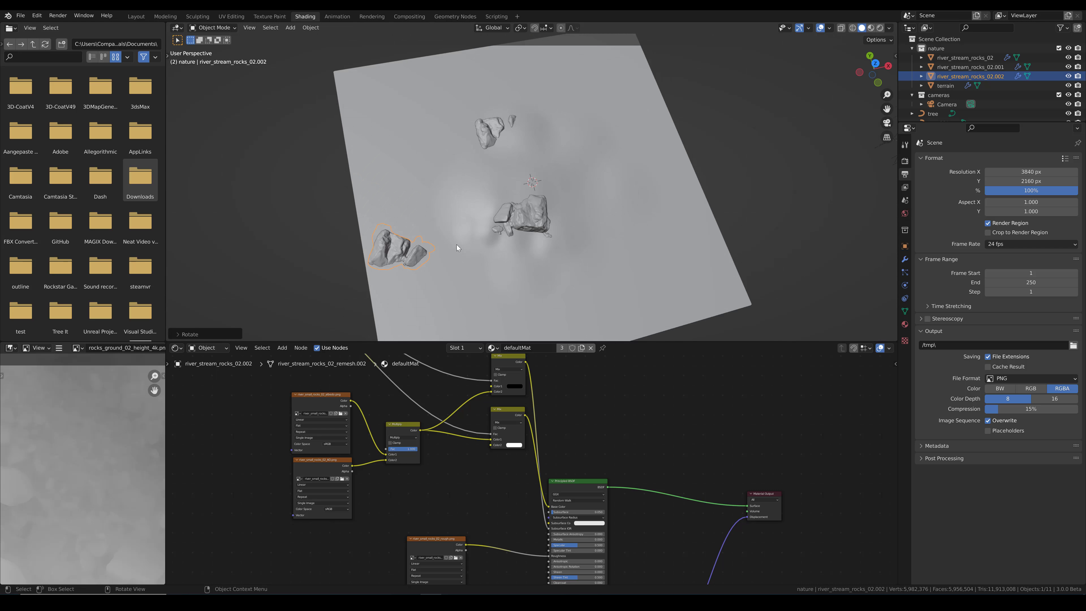
# In the camera view, move the new rock copy along X and Y into the lower-left foreground and sink it partly into the ground
pyautogui.press('KP_0')
pyautogui.scroll(-2, 447, 265)
pyautogui.press('g')
pyautogui.press('y')
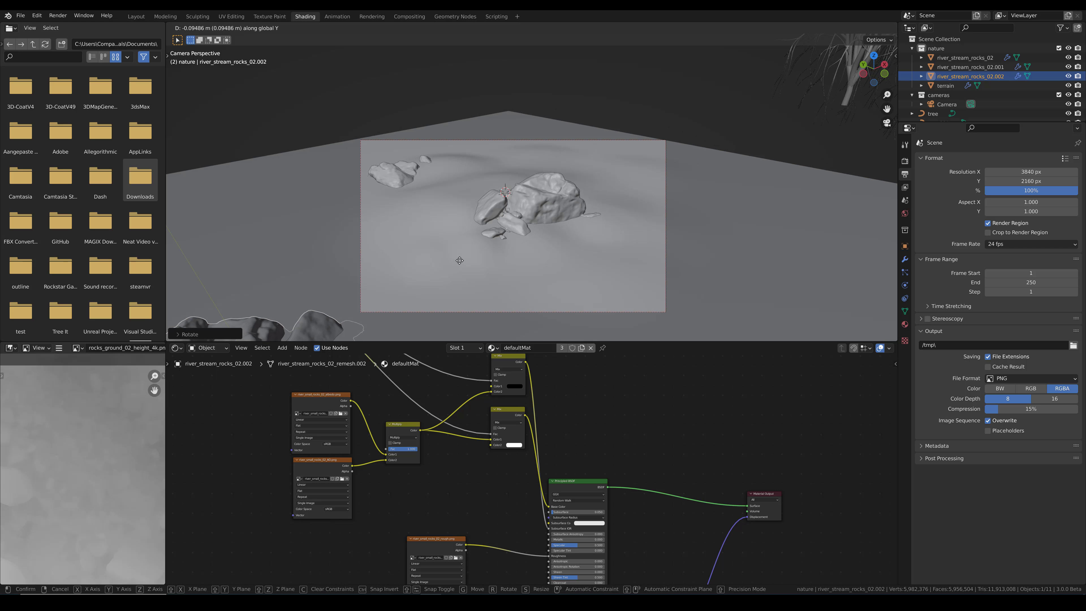
pyautogui.press('x')
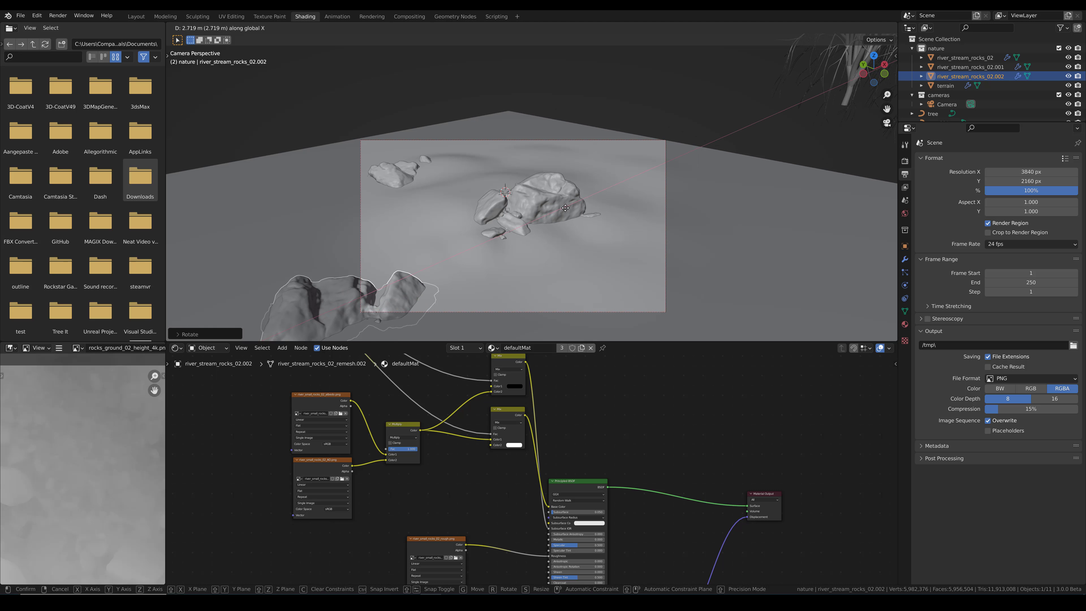
pyautogui.click(590, 196)
pyautogui.press('g')
pyautogui.press('y')
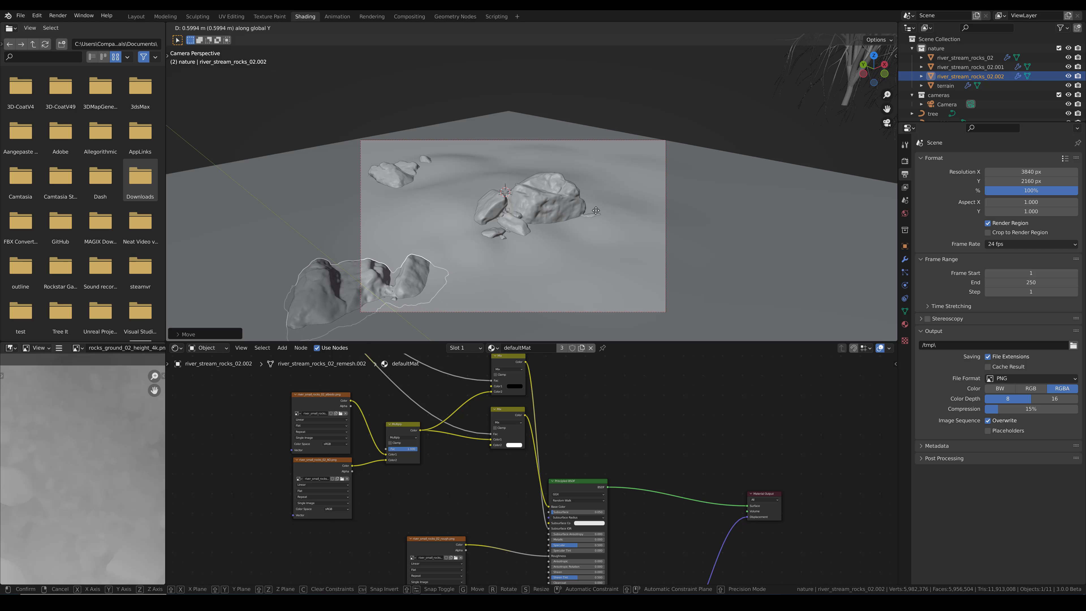
pyautogui.click(598, 223)
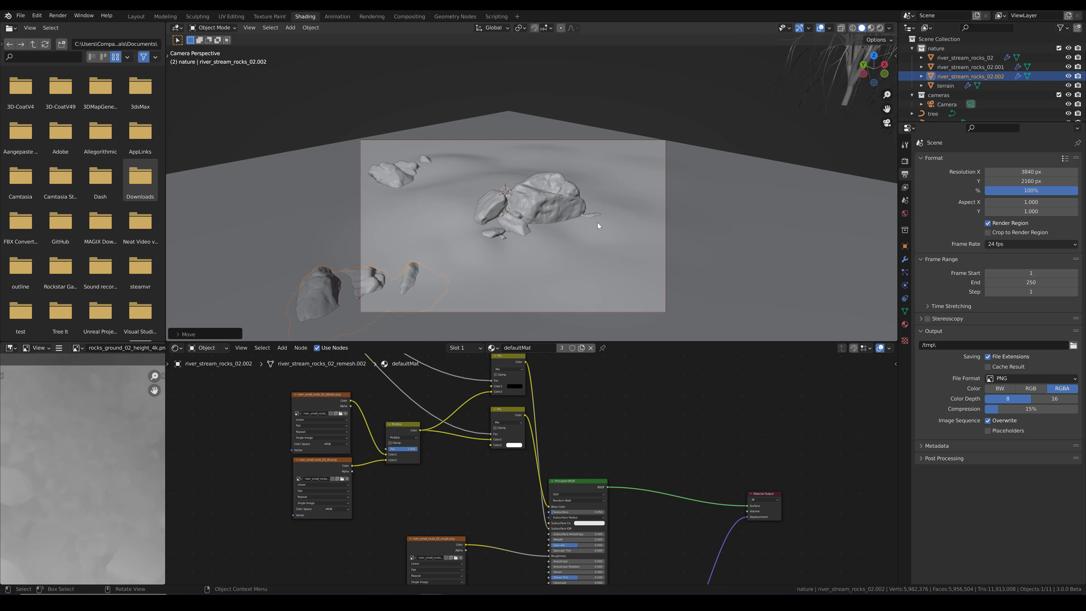